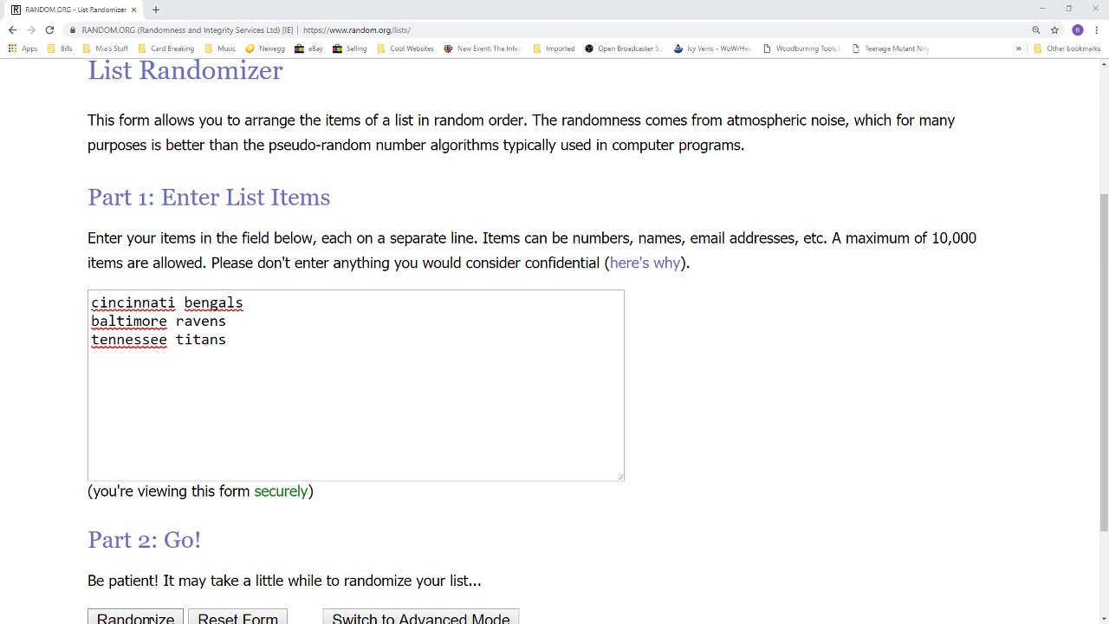
Shuffle the three-team list twice and highlight the result's timestamp and shuffle count
scroll(147, 520, down, 2)
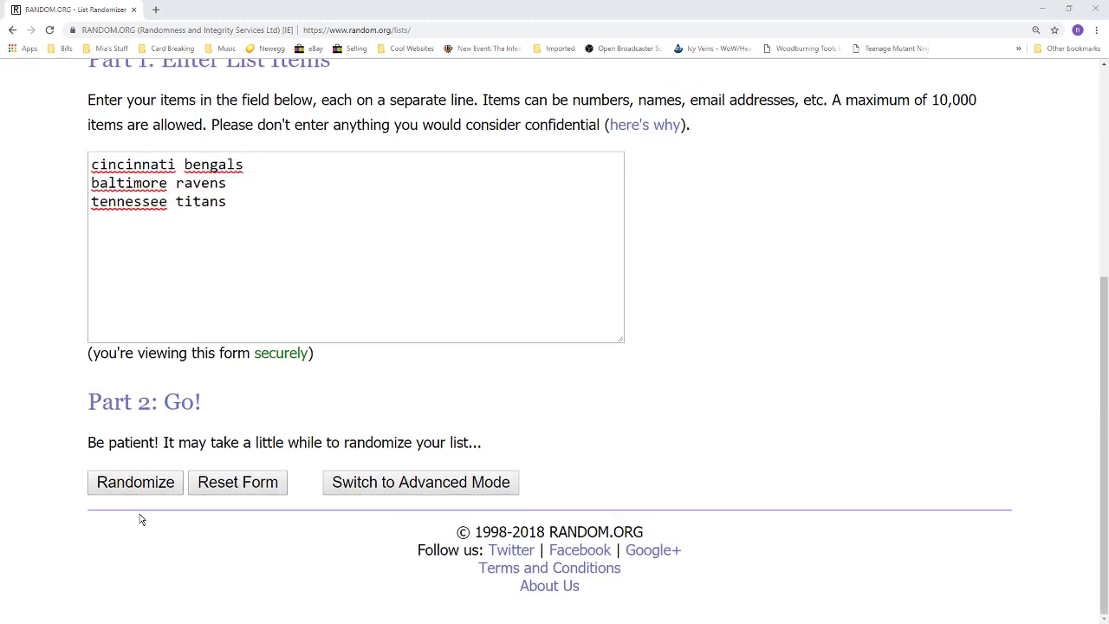
click(135, 482)
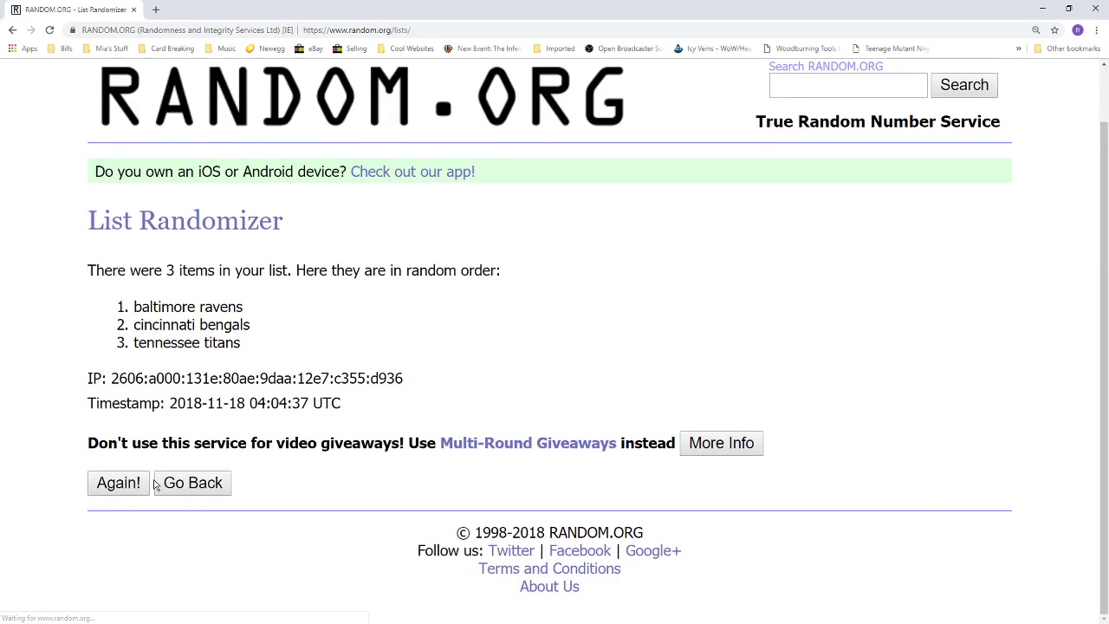
click(129, 487)
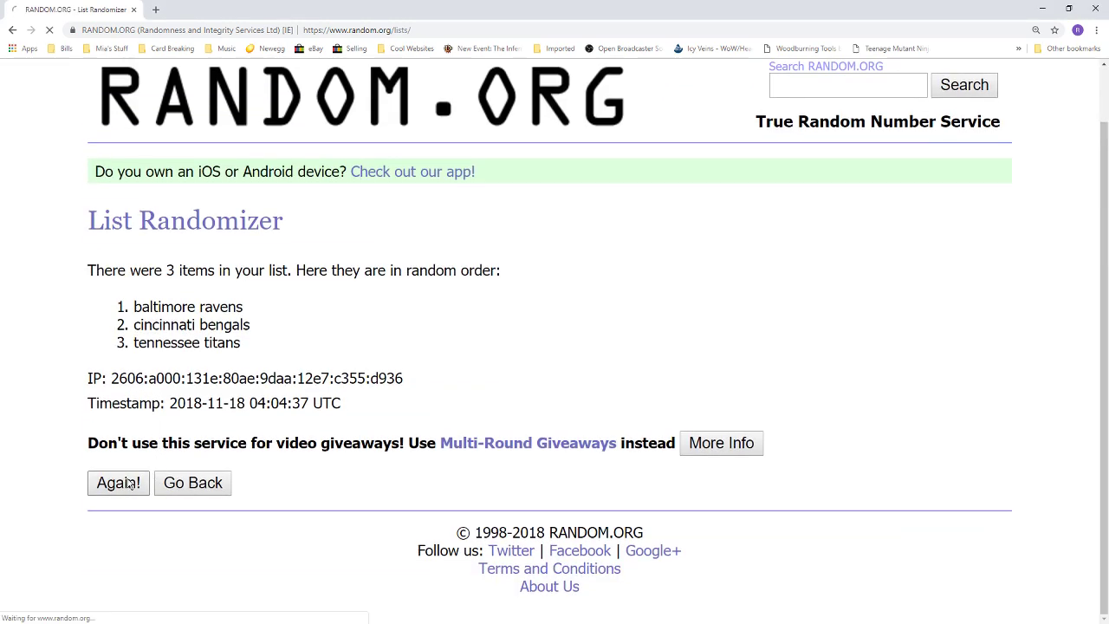
drag(246, 363, 354, 368)
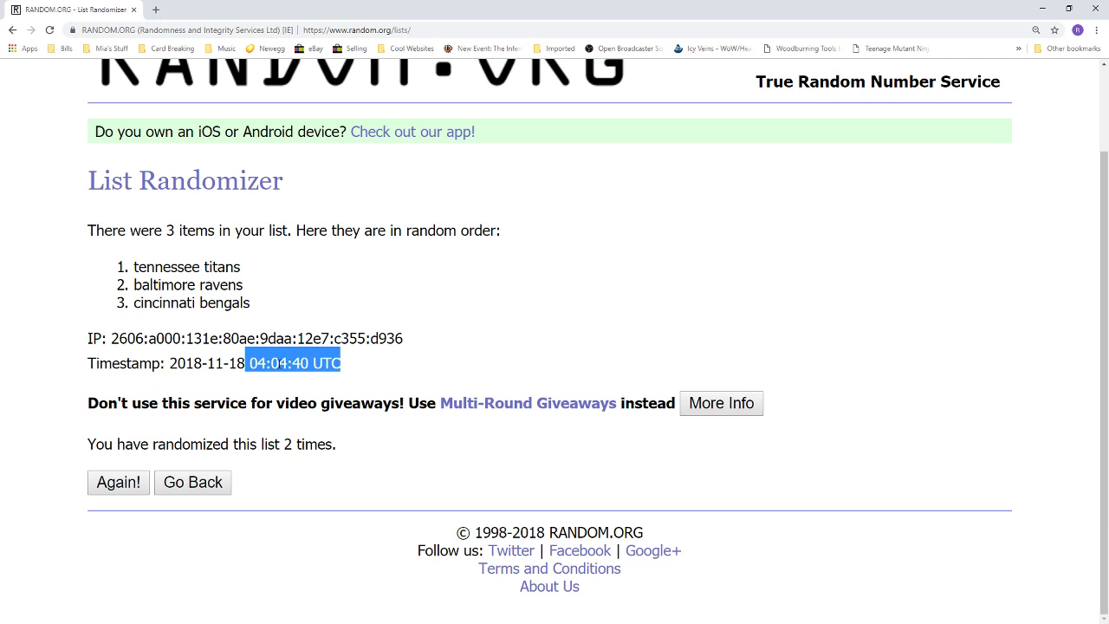
drag(278, 443, 337, 445)
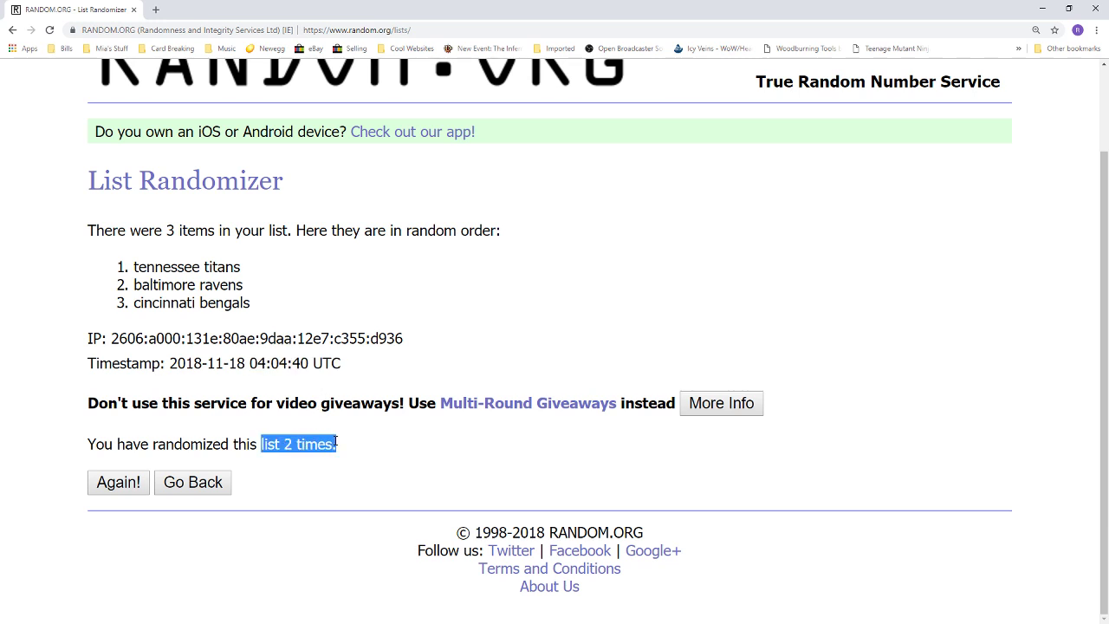
Reshuffle three more times to reach five randomizations, highlighting tennessee titans in first place
click(119, 482)
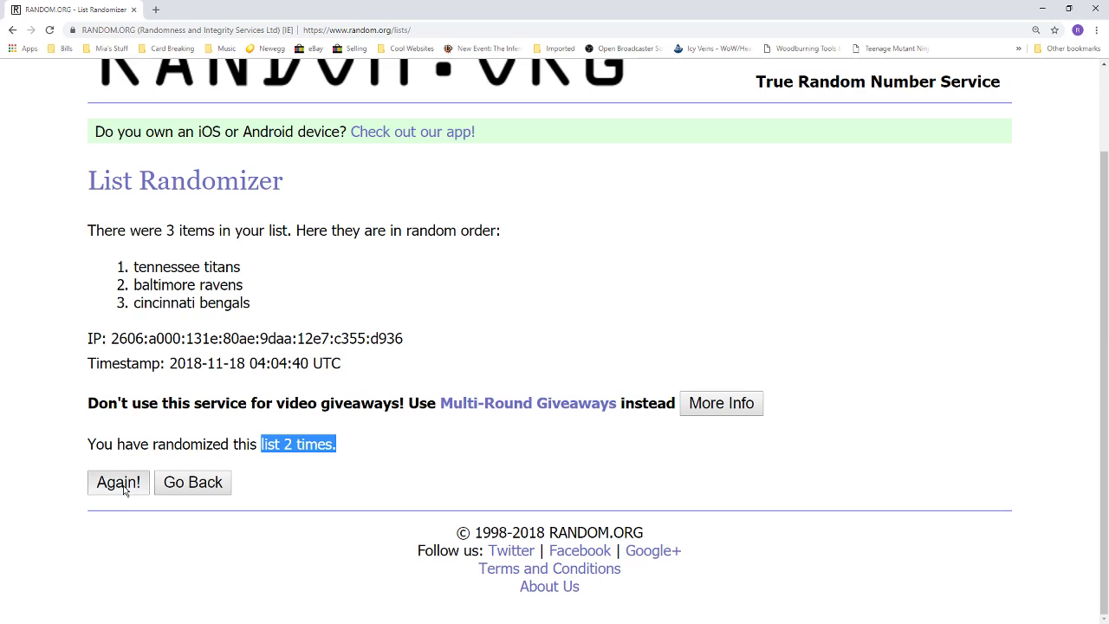
click(124, 488)
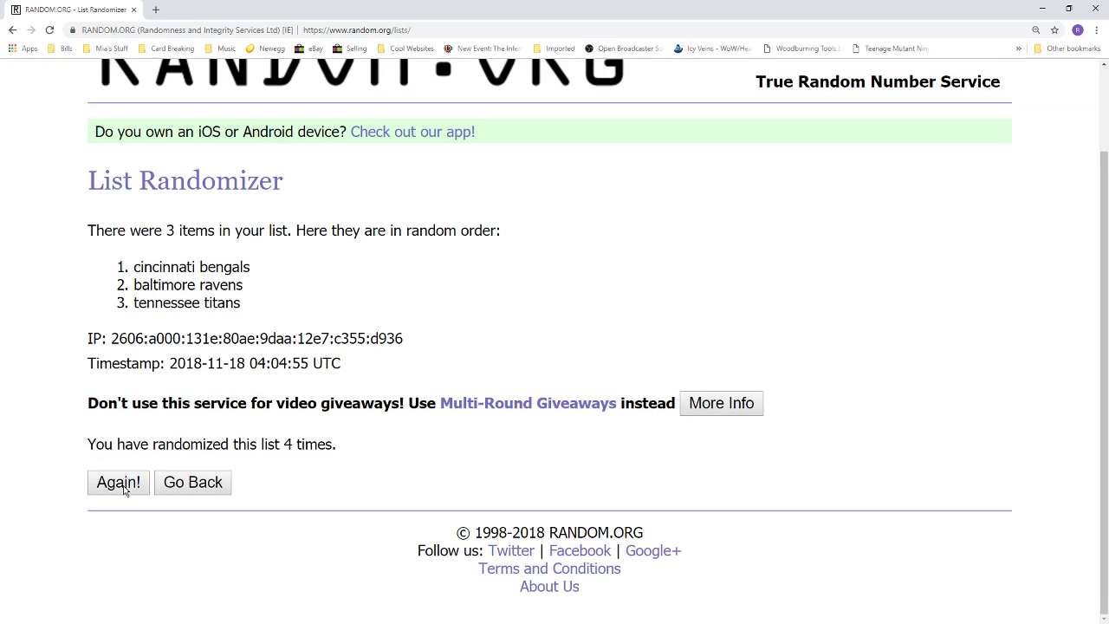
click(124, 488)
drag(236, 443, 305, 444)
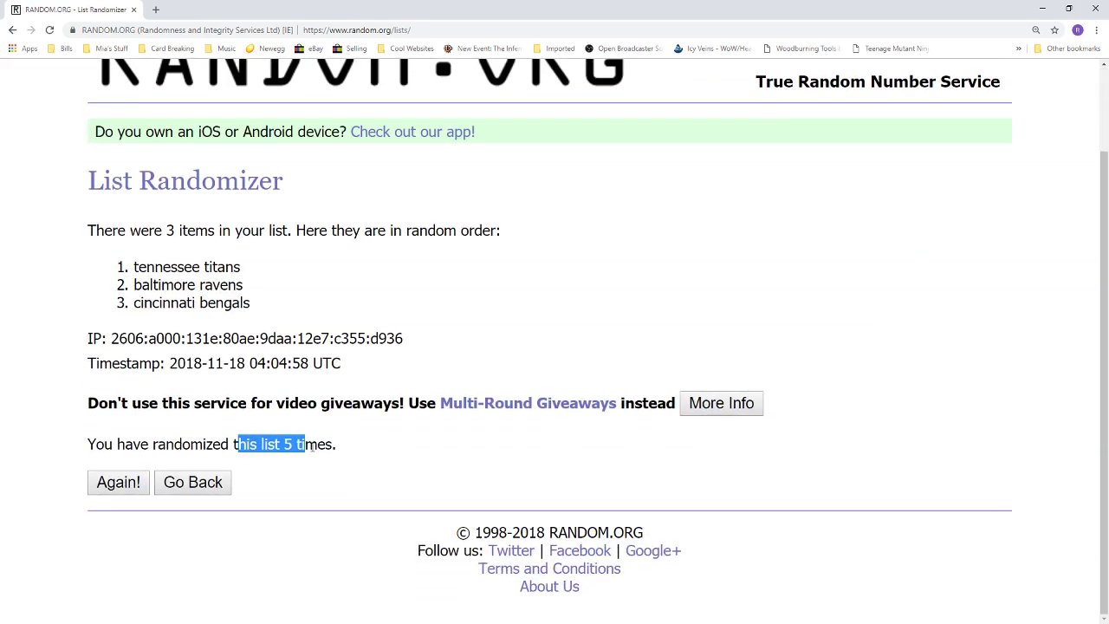
drag(131, 267, 238, 267)
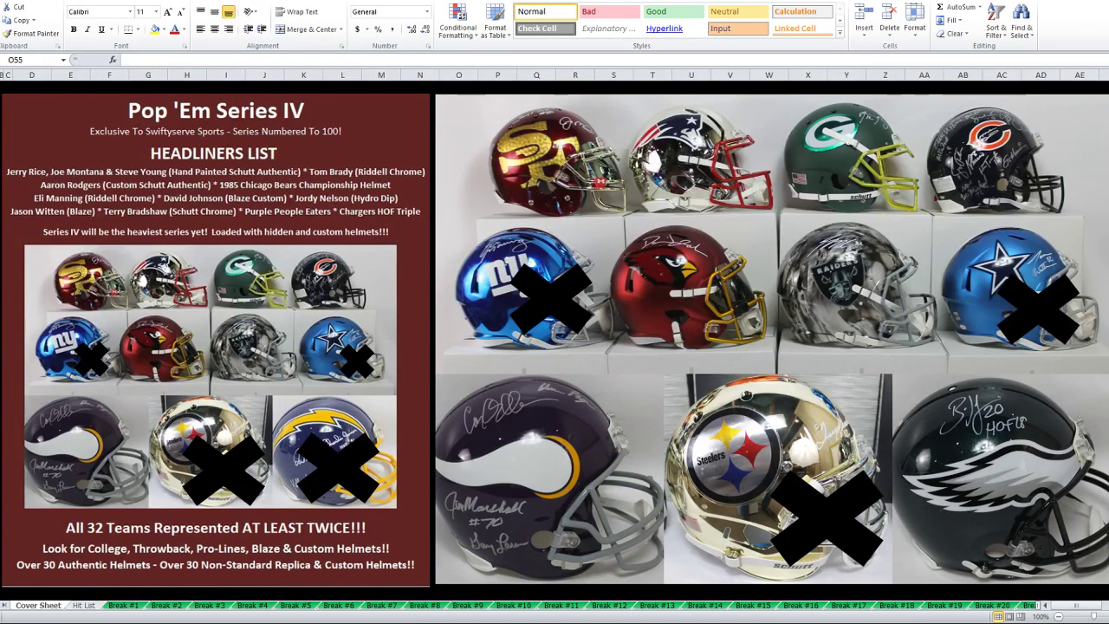
Scroll the sheet tabs past Break #40 to reach the $27 team-pair break sheet
click(5, 606)
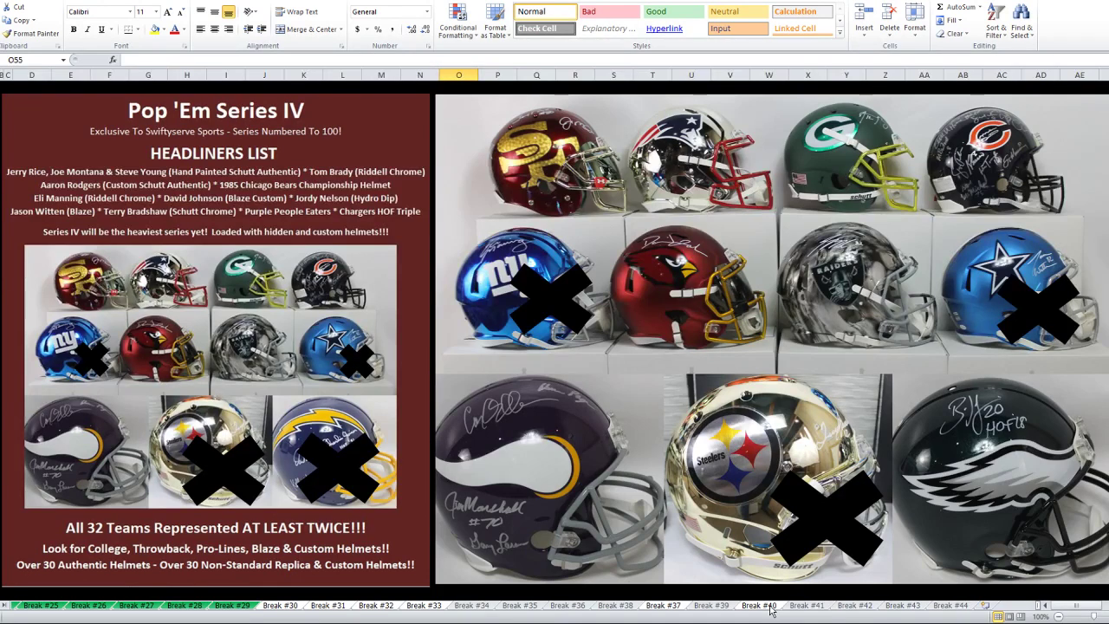
click(770, 610)
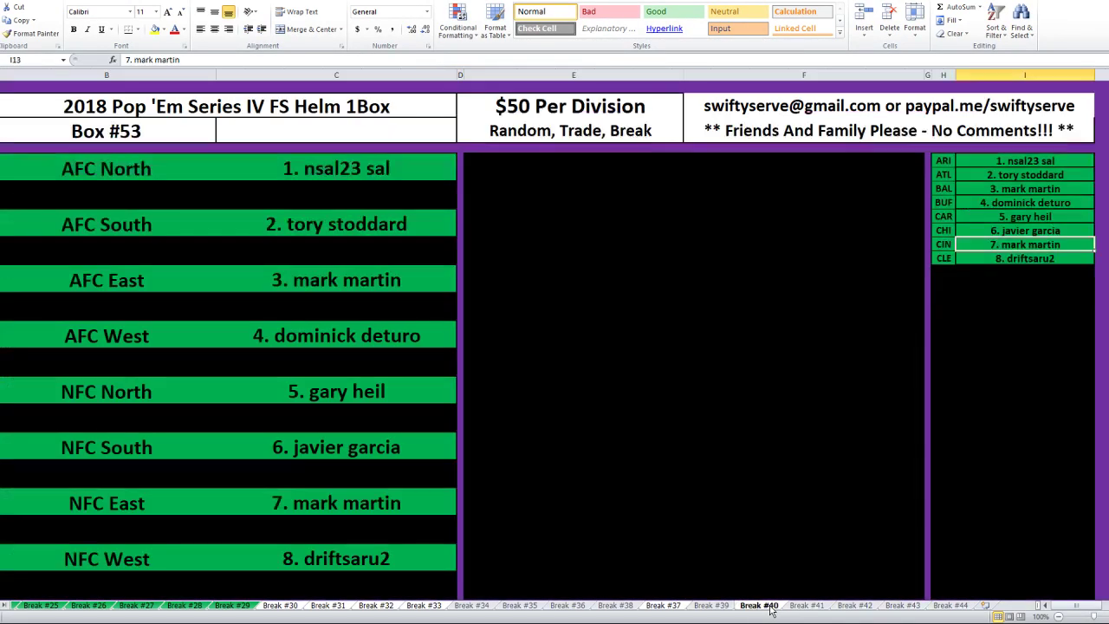
click(792, 606)
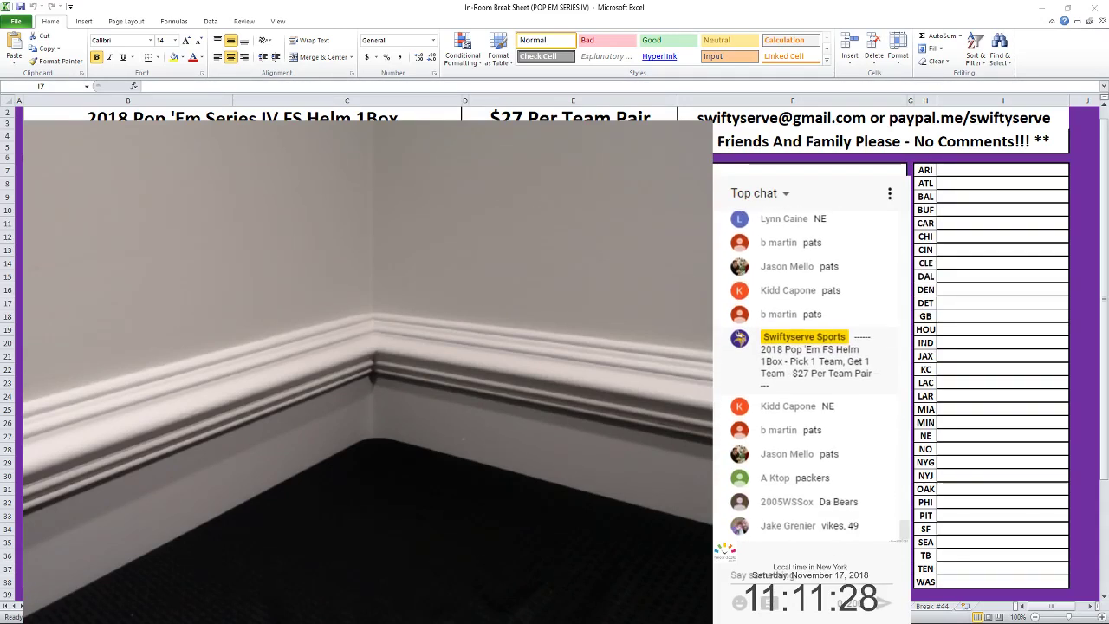
Enter the participants' names in column I beside NE, GB and CHI
click(979, 435)
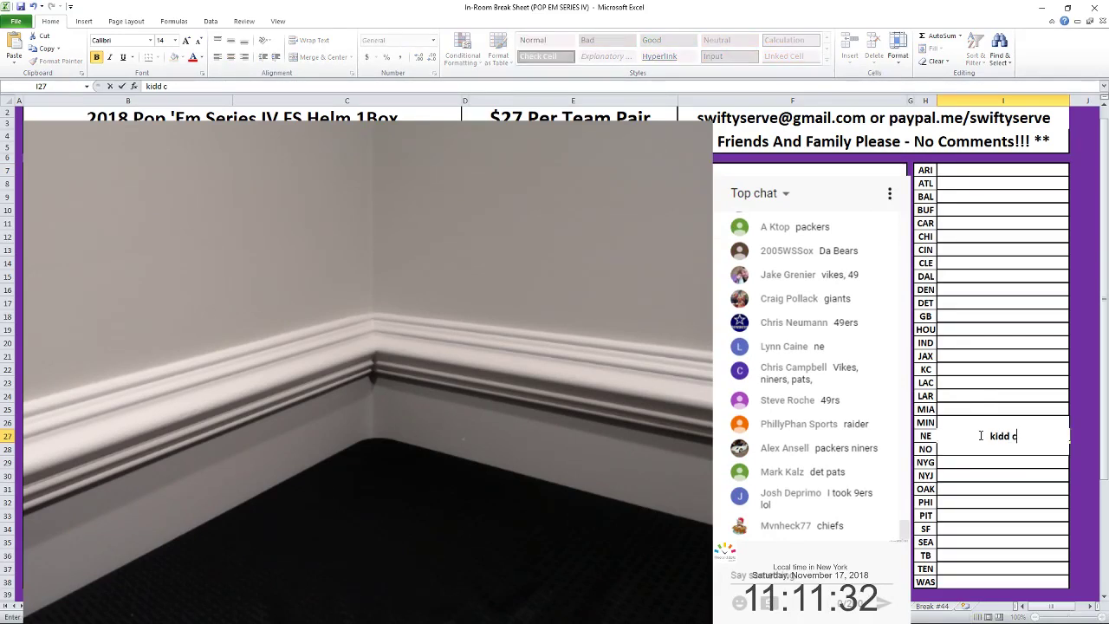
key(Return)
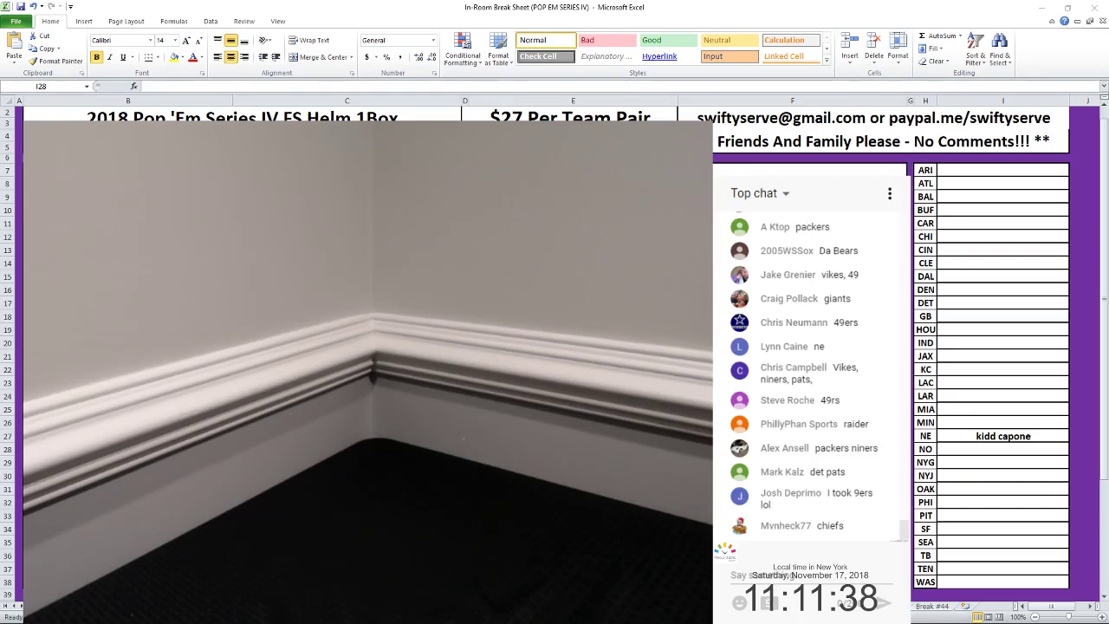
click(975, 314)
text(a)
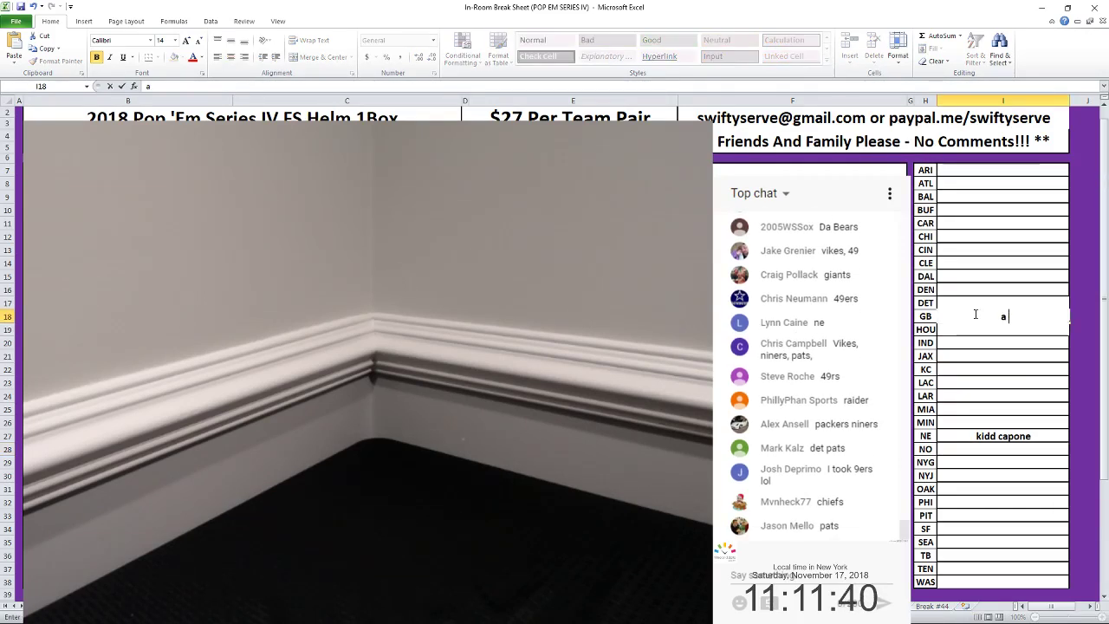
text( ktop)
key(Return)
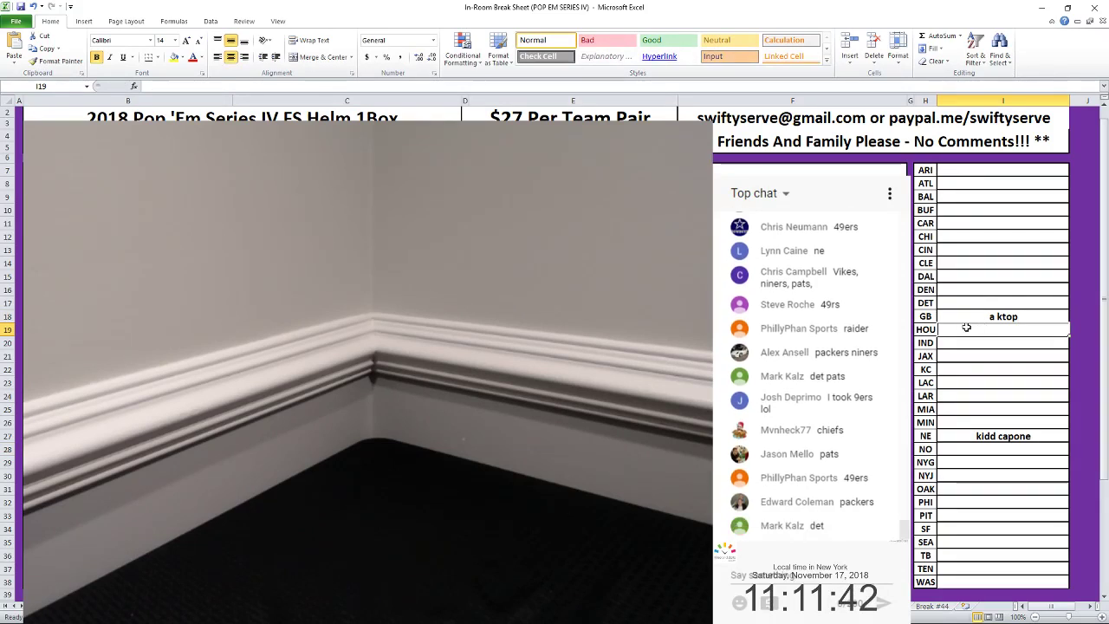
click(978, 232)
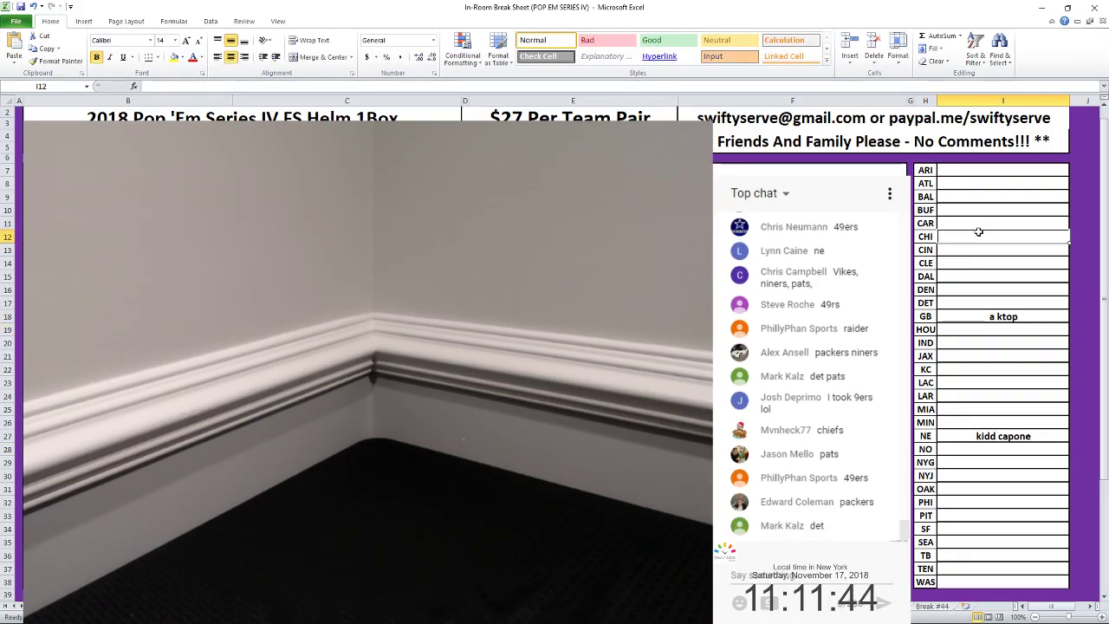
text(2005ws)
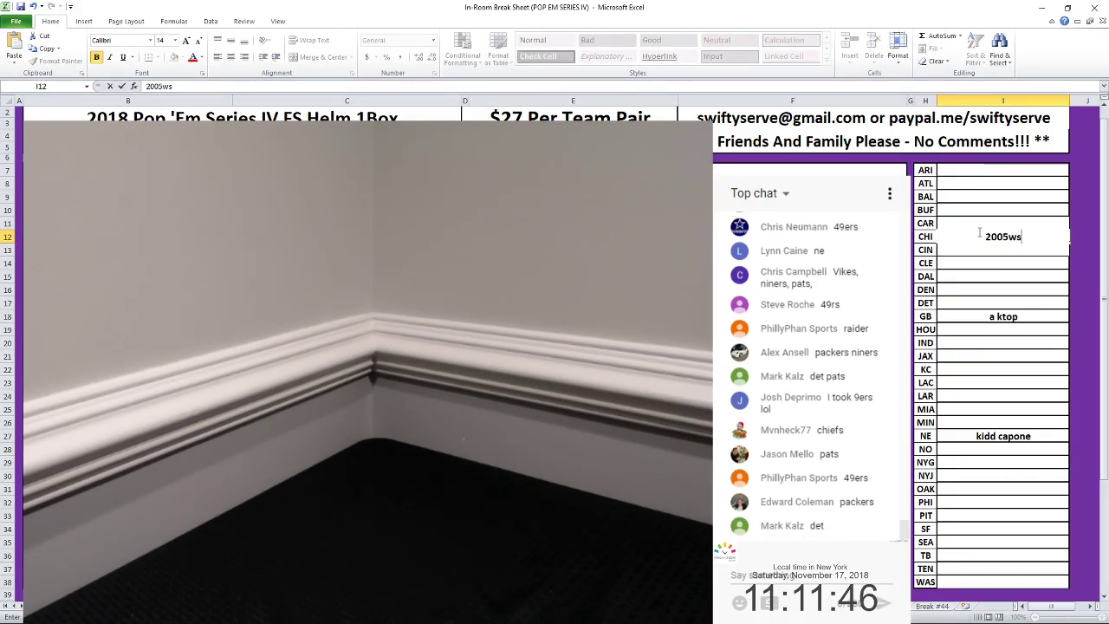
text(sox)
key(Return)
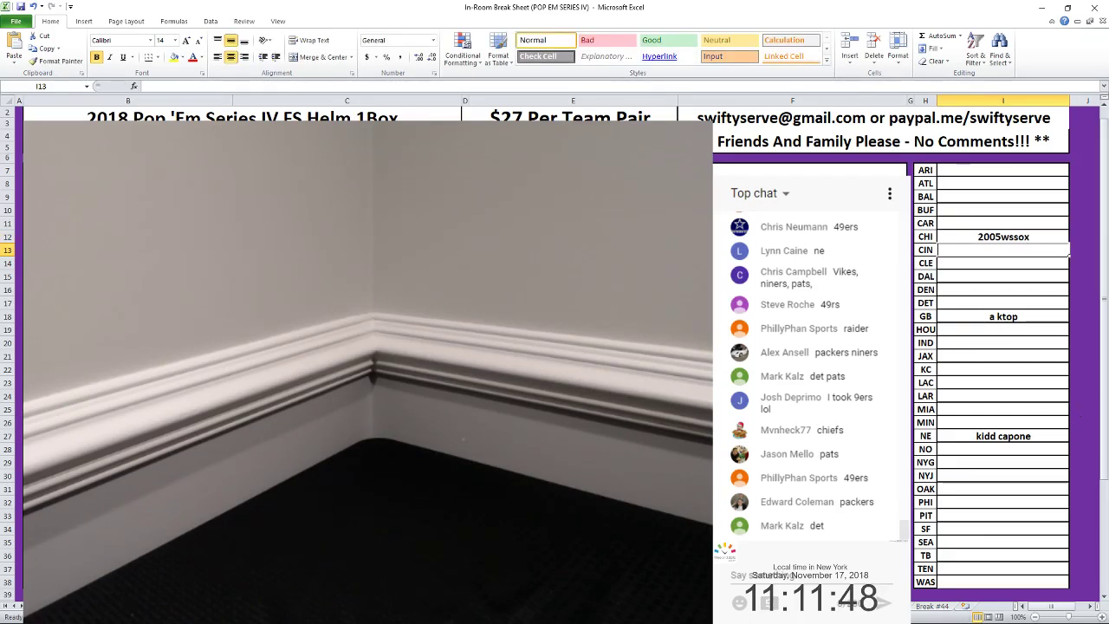
Enter participants beside MIN, SF (via autocomplete) and NYG
click(997, 418)
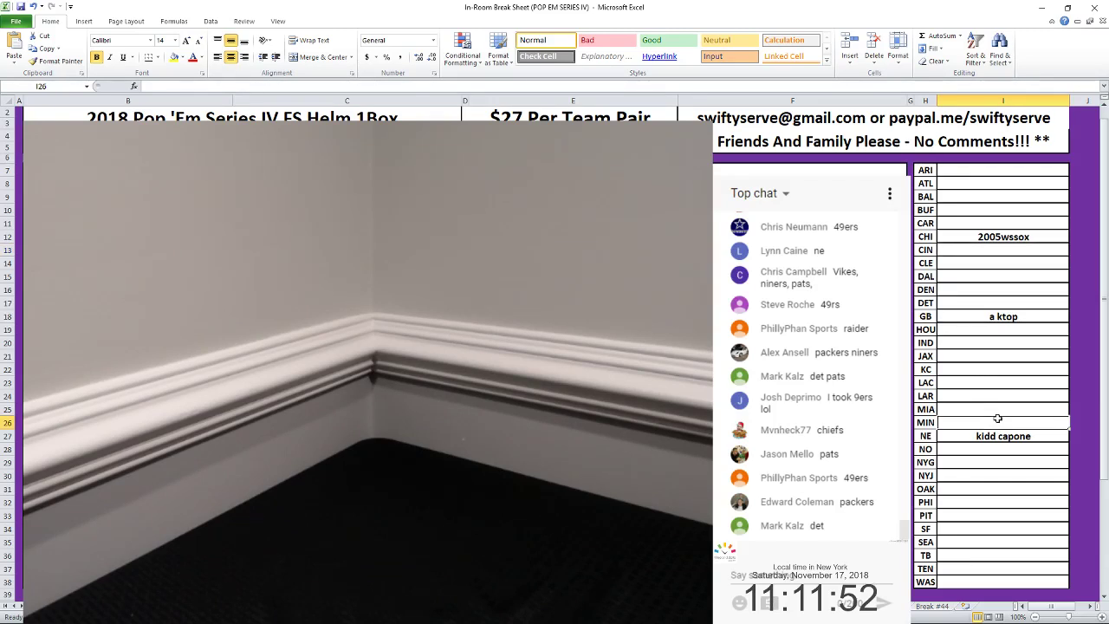
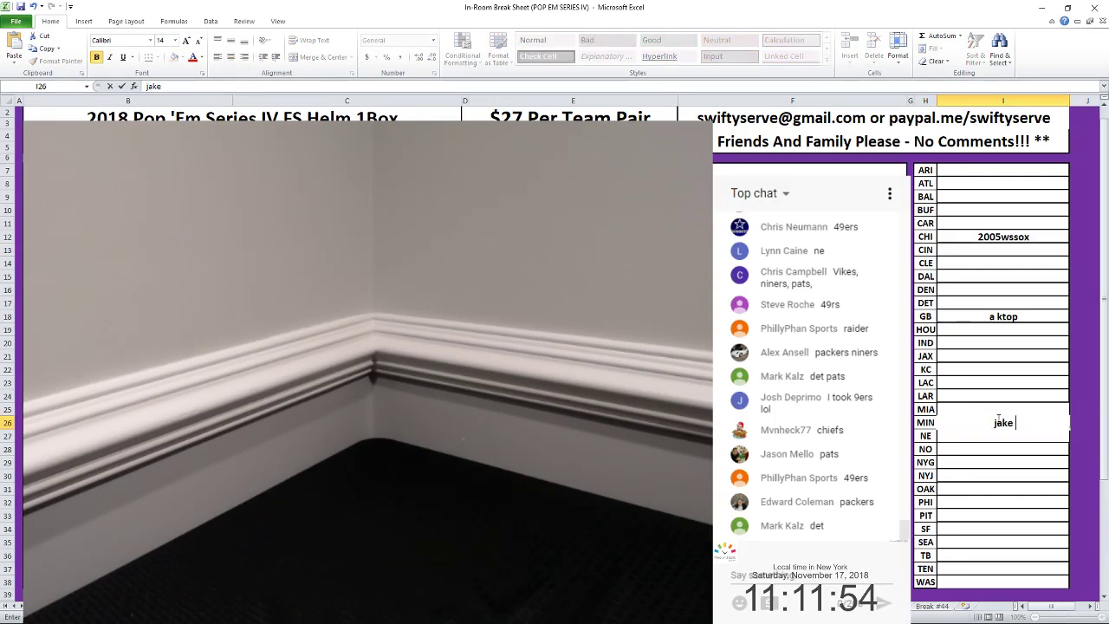
key(Return)
key(Down)
key(Down)
key(Down)
key(Down)
key(Down)
key(Down)
key(Down)
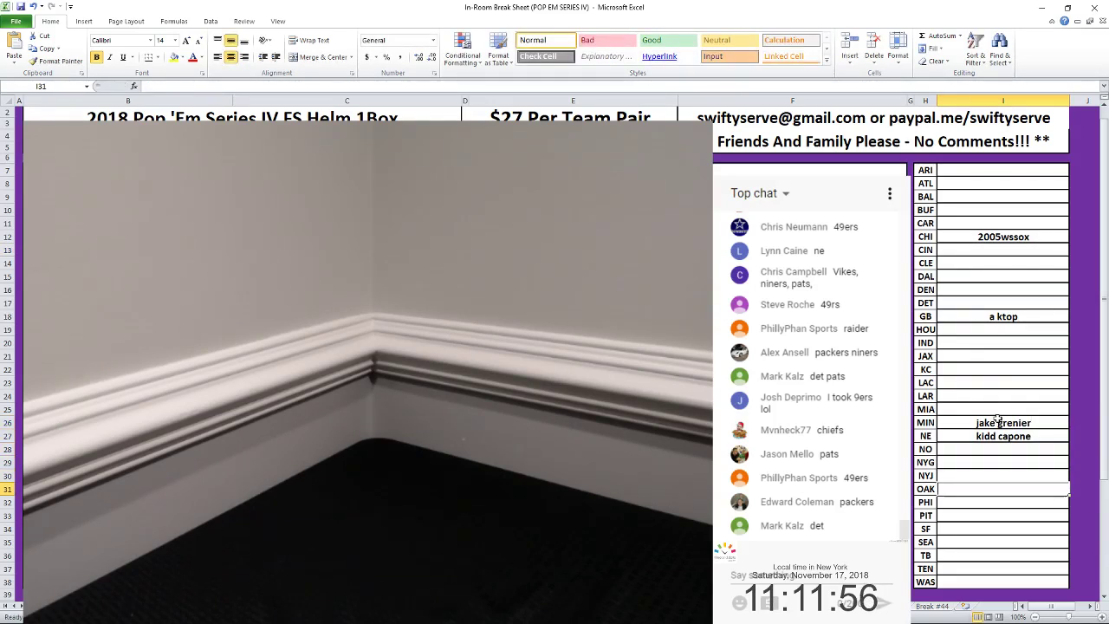
key(Return)
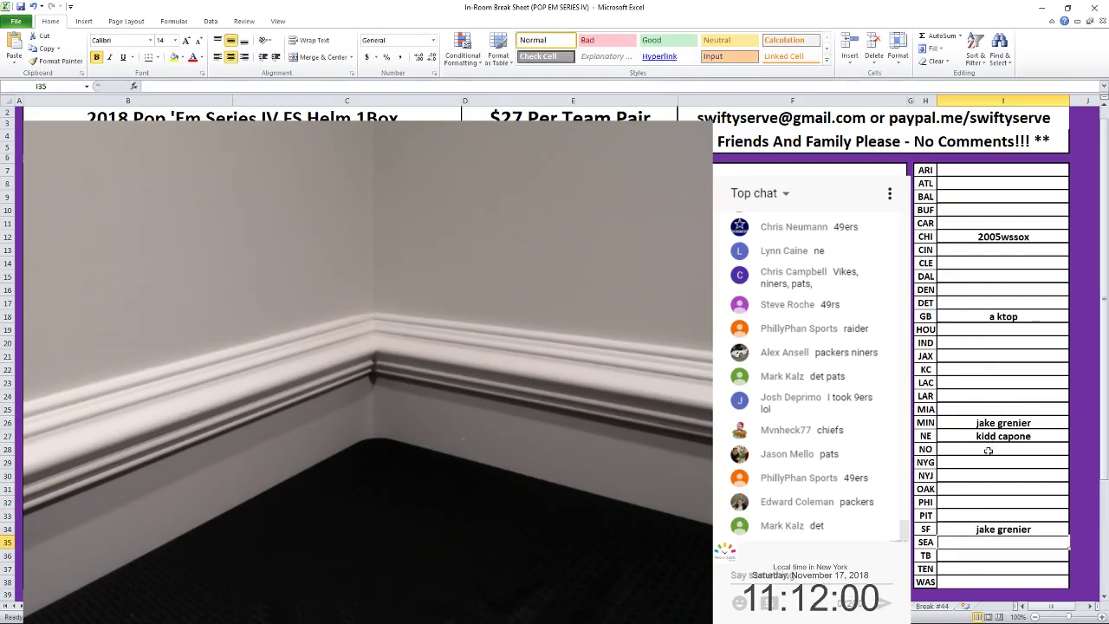
click(991, 461)
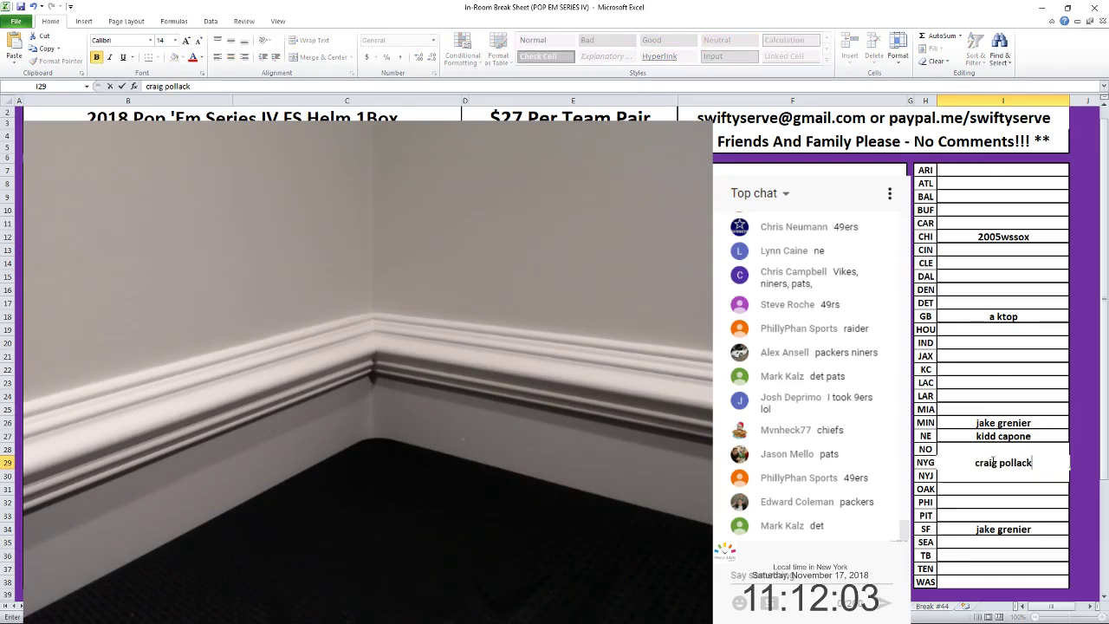
key(Return)
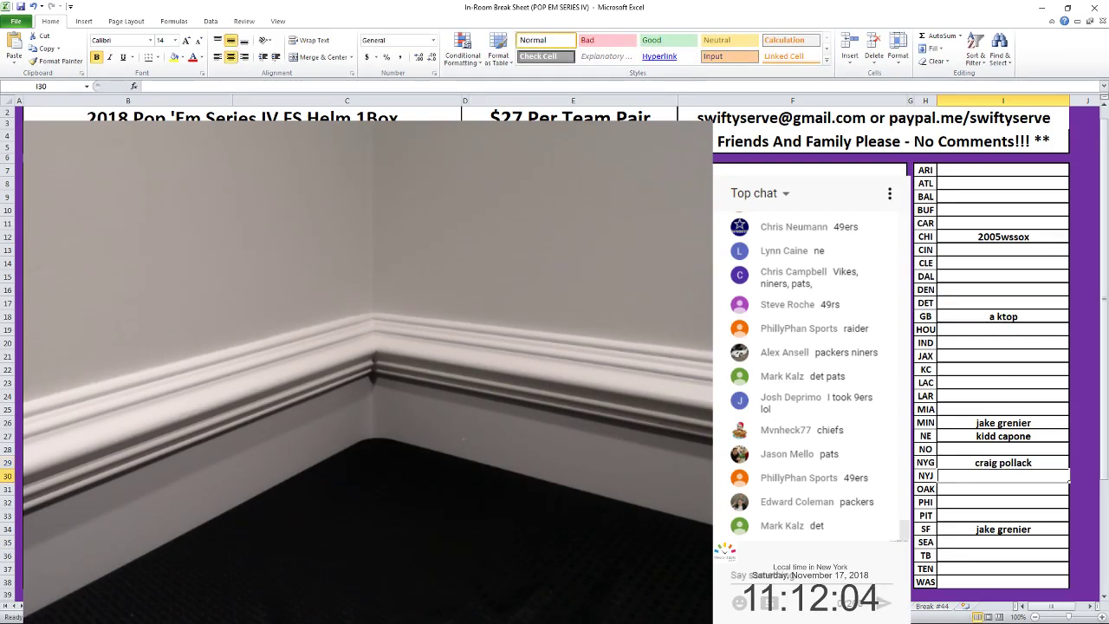
key(alt+Tab)
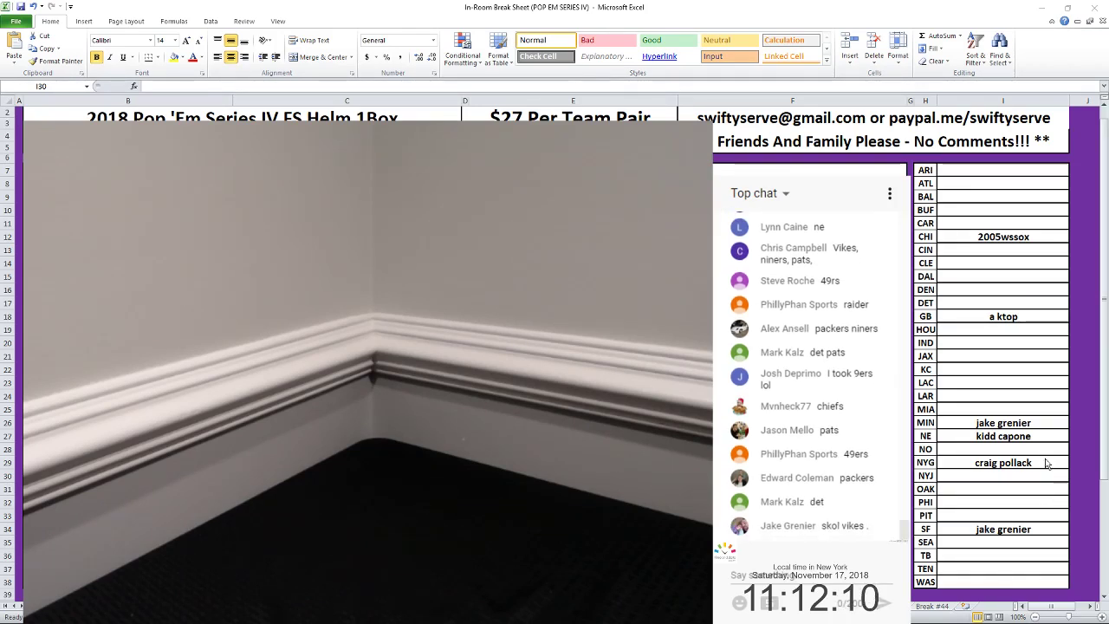
Enter buyer names in column I beside OAK, DET and KC
click(1009, 491)
click(1009, 491)
text(p)
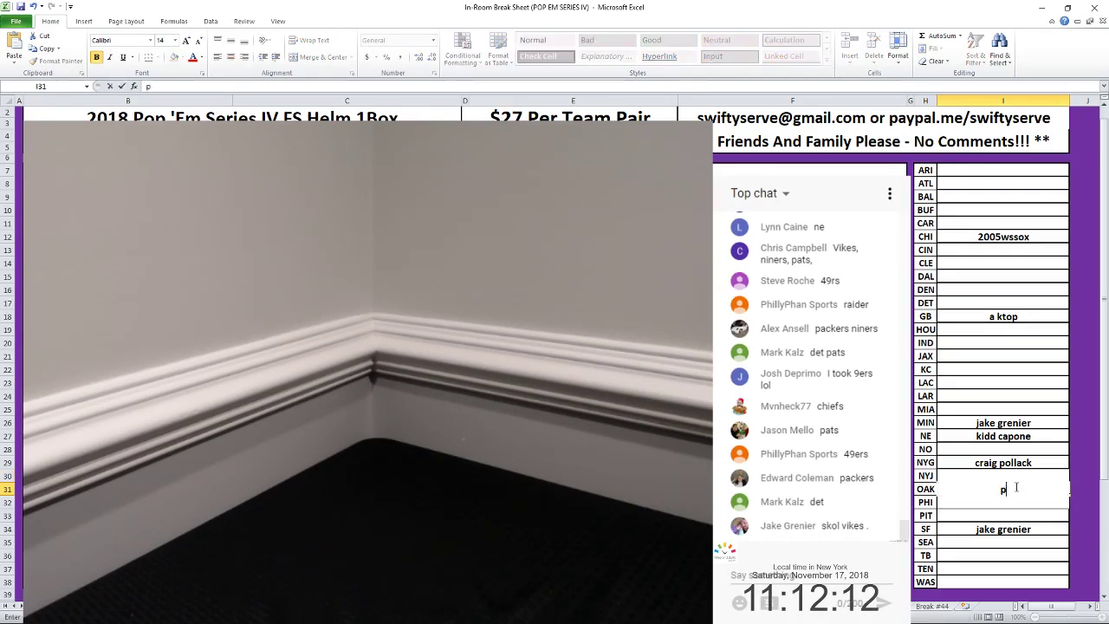
text(hillyphan sports)
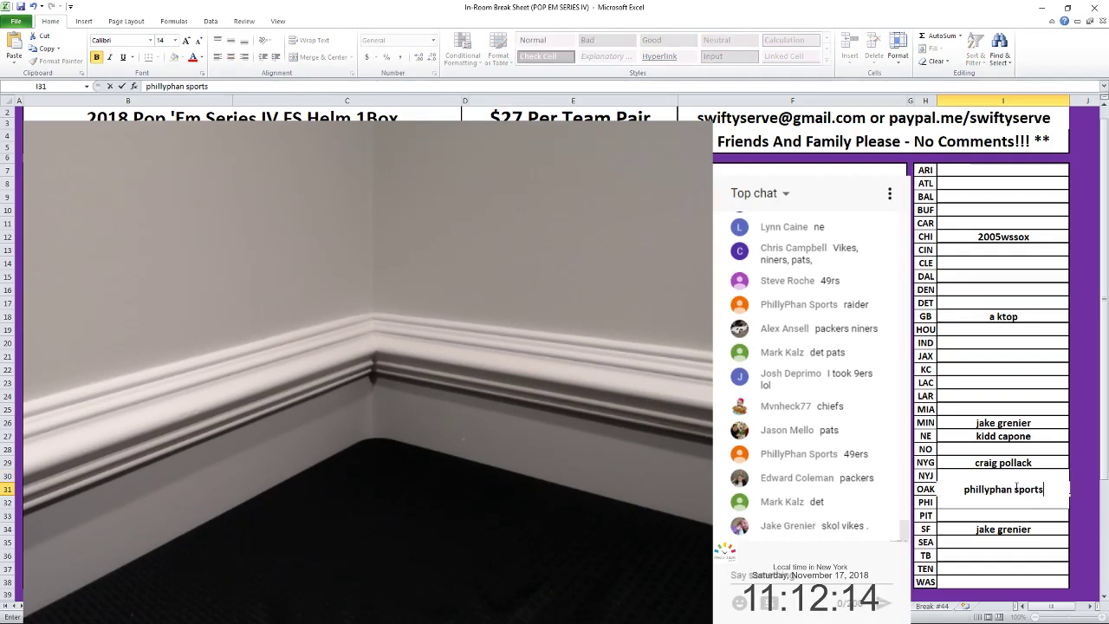
key(Return)
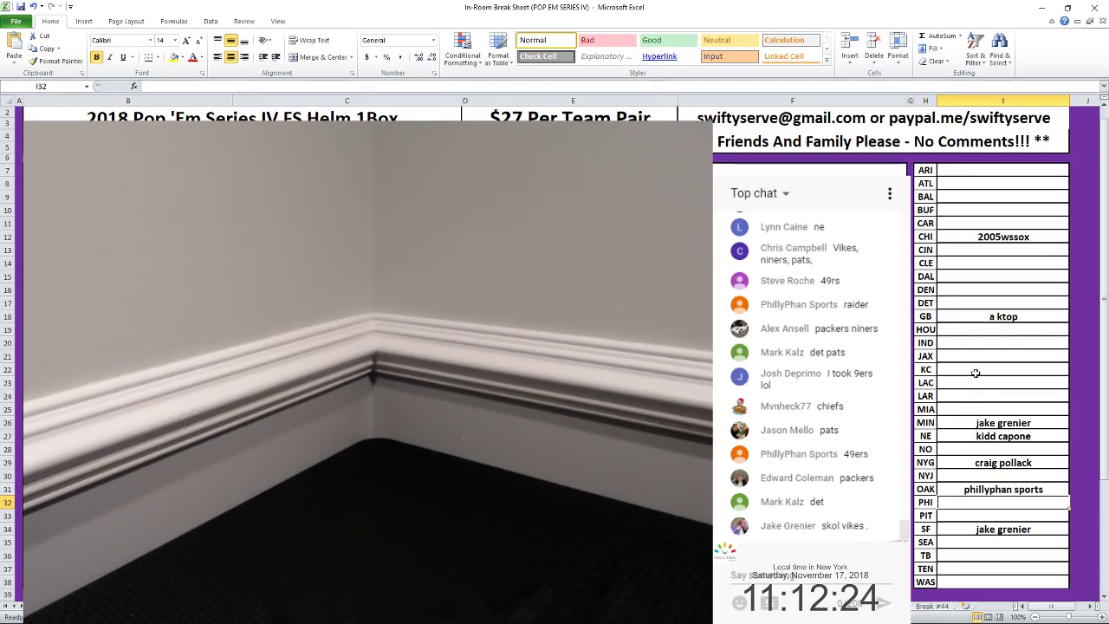
click(999, 304)
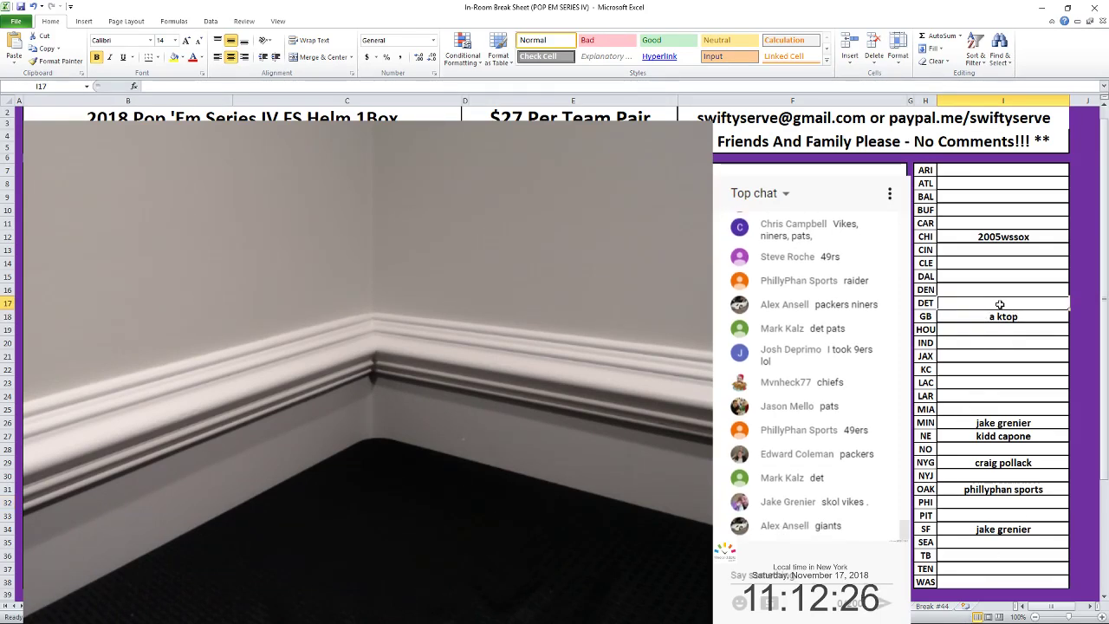
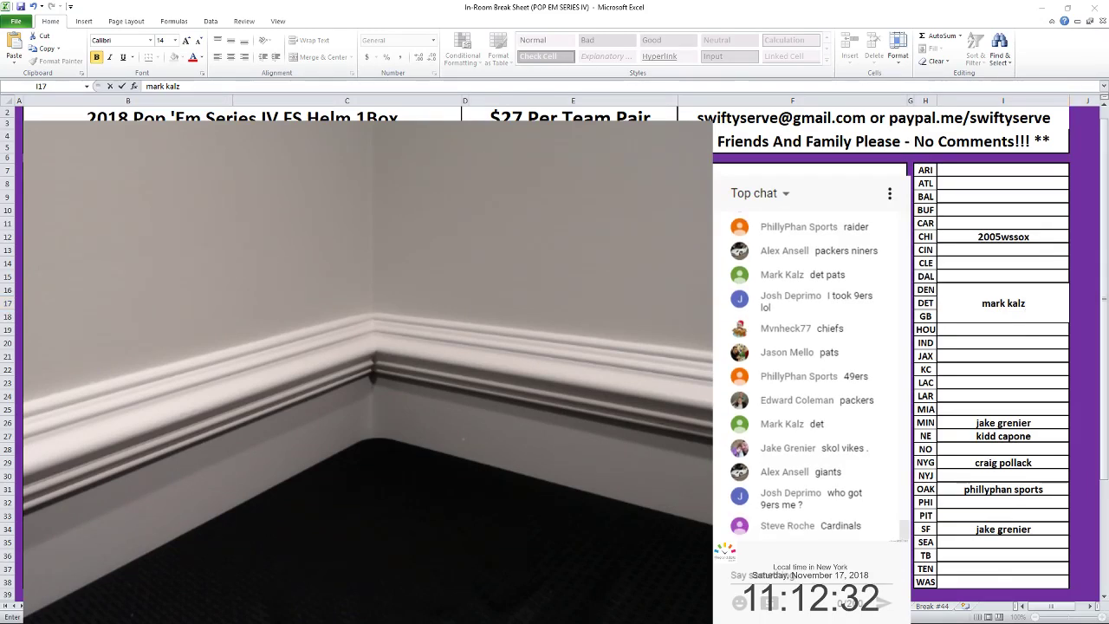
click(1018, 369)
text(mvnheck77)
key(Return)
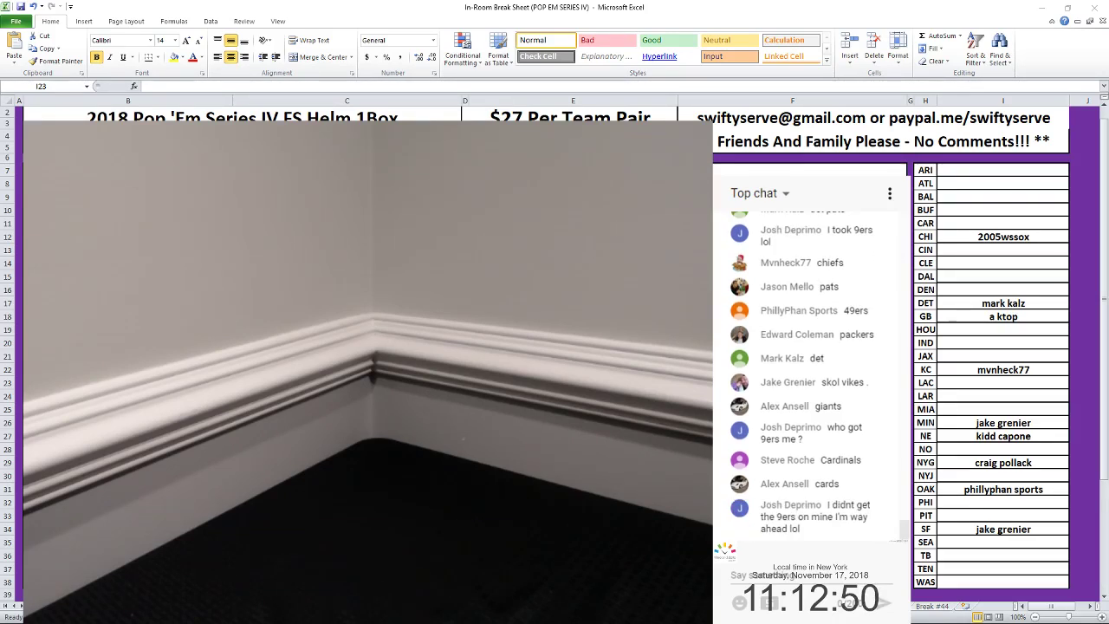
Enter the ARI buyer, correcting a misspelled ending, then the BAL buyer
click(998, 171)
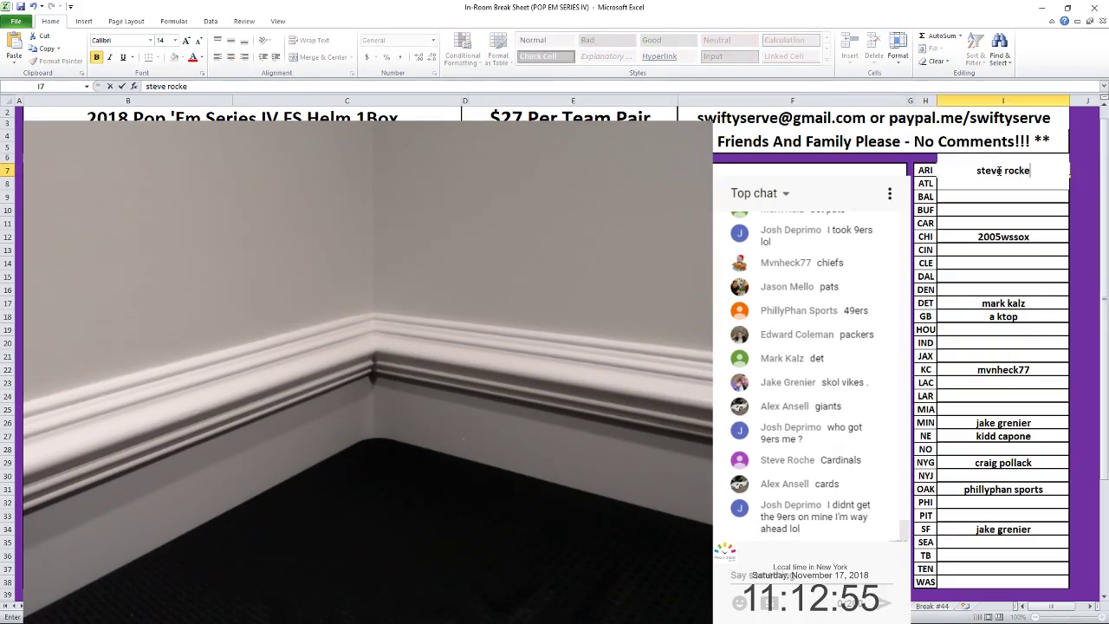
key(Return)
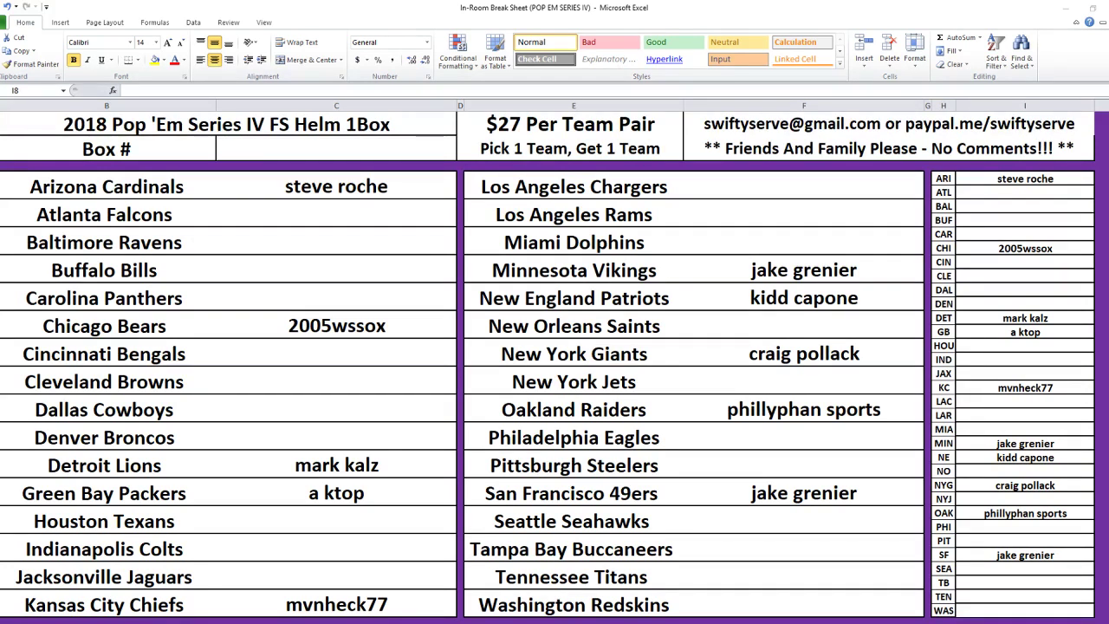
click(1041, 205)
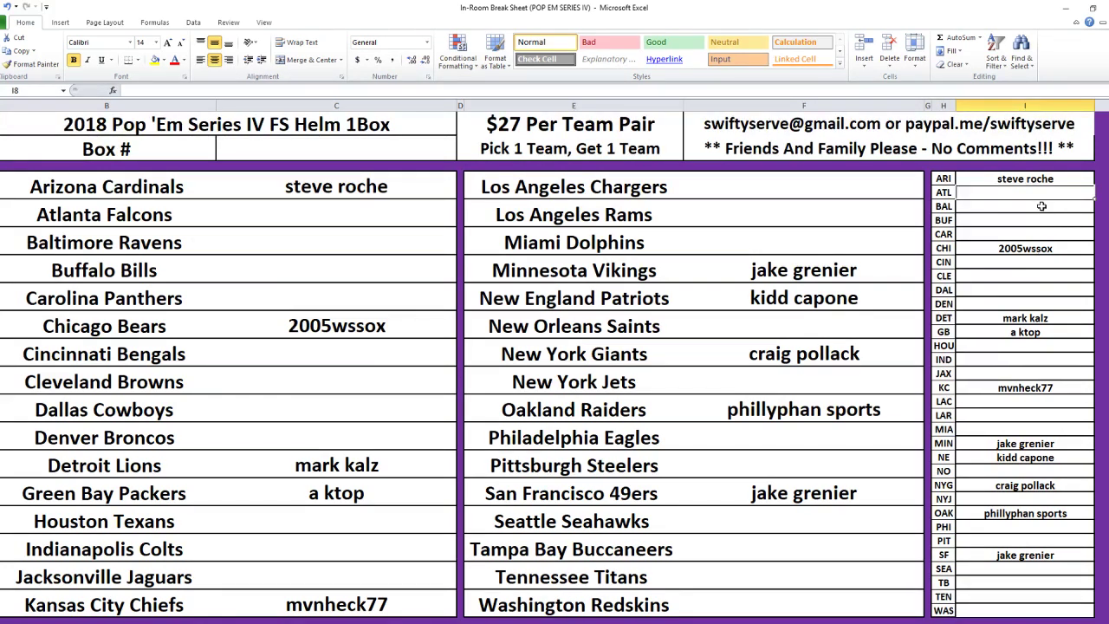
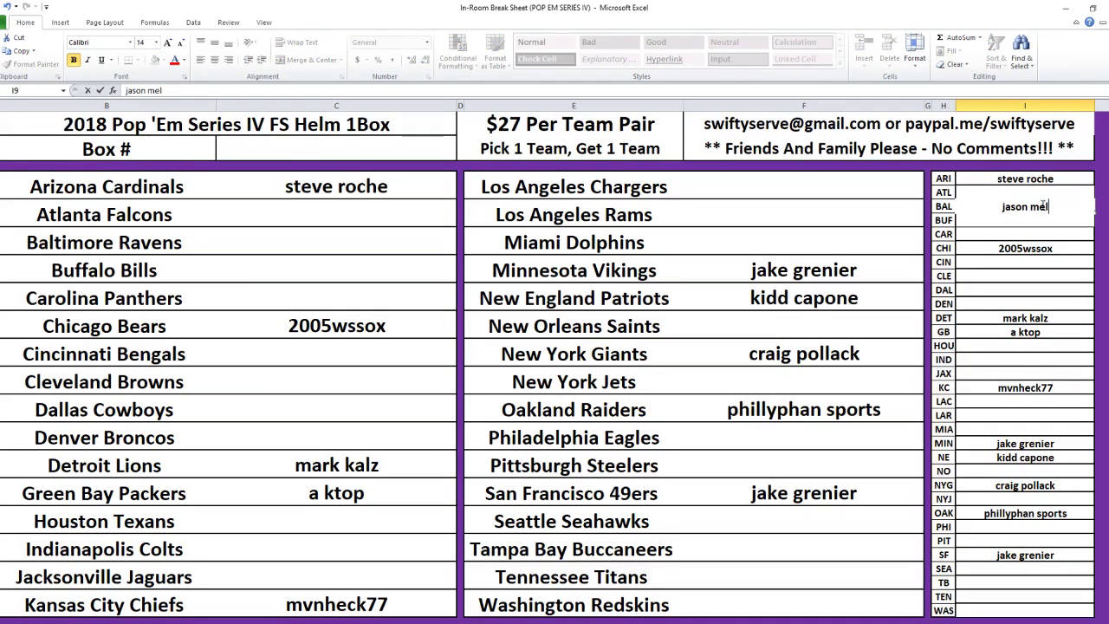
key(Return)
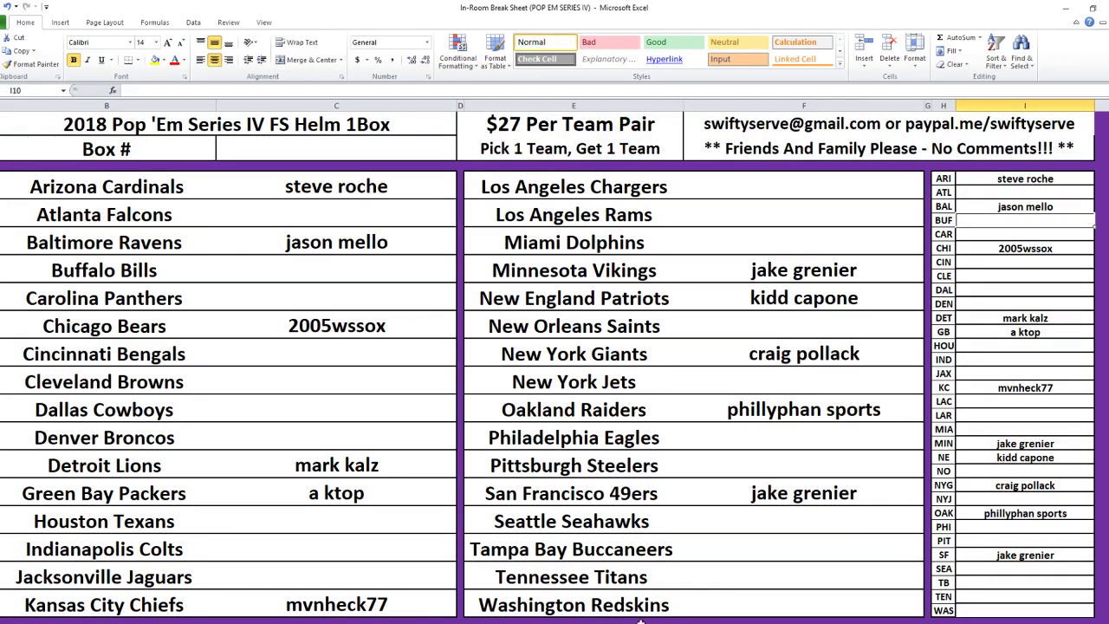
key(ctrl+shift+Page_Down)
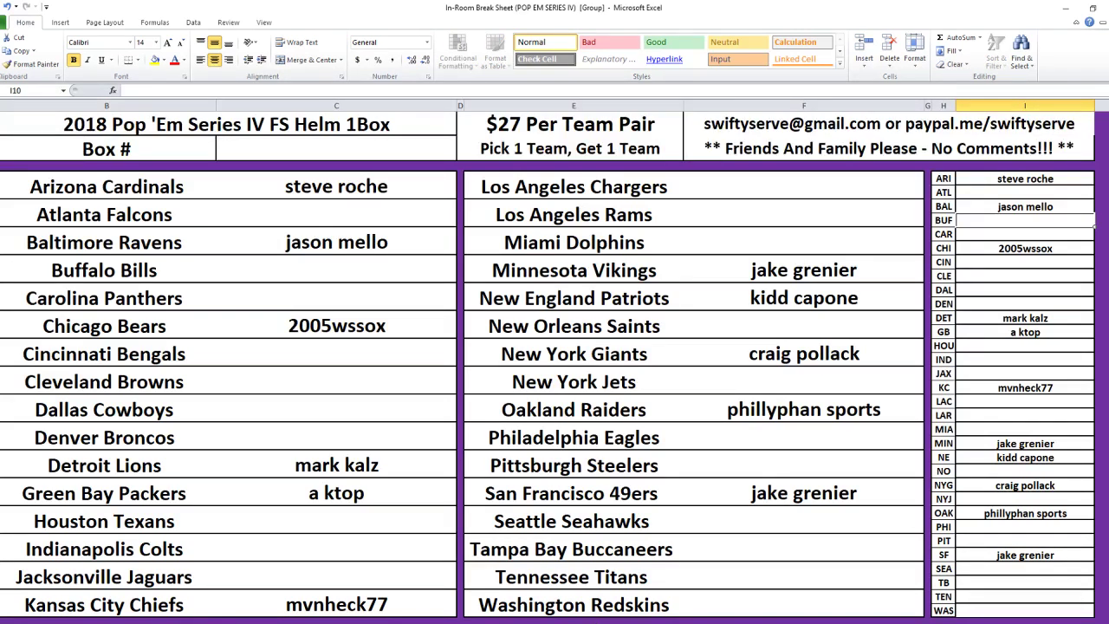
Ungroup the sheets, review the colour-coded player list, and return to the team-pair sheet
right_click(289, 621)
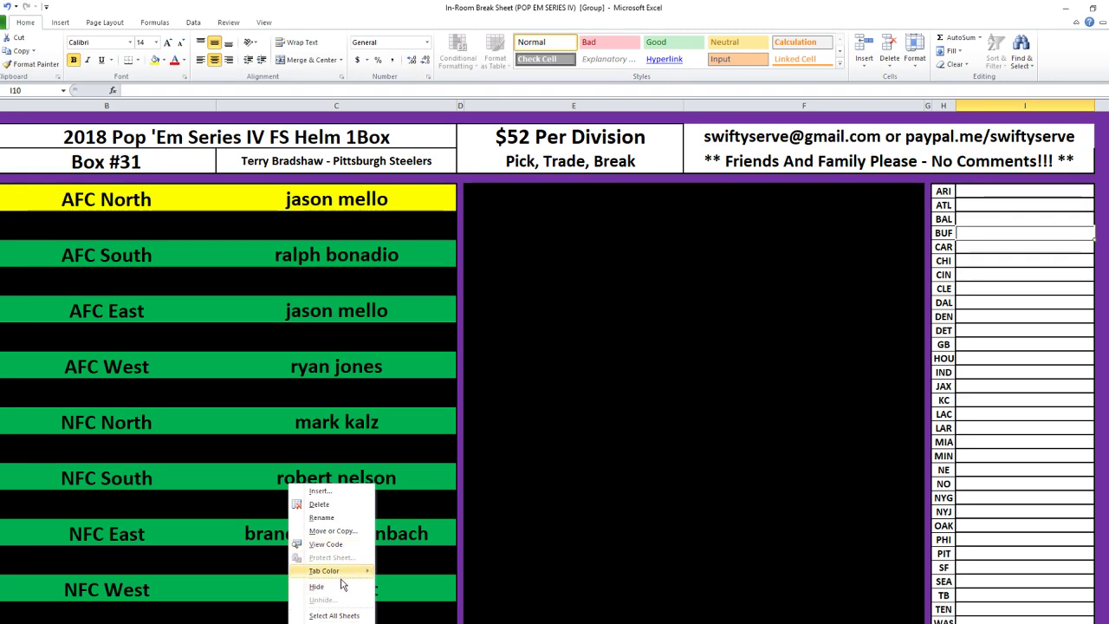
mouse_move(343, 572)
click(435, 617)
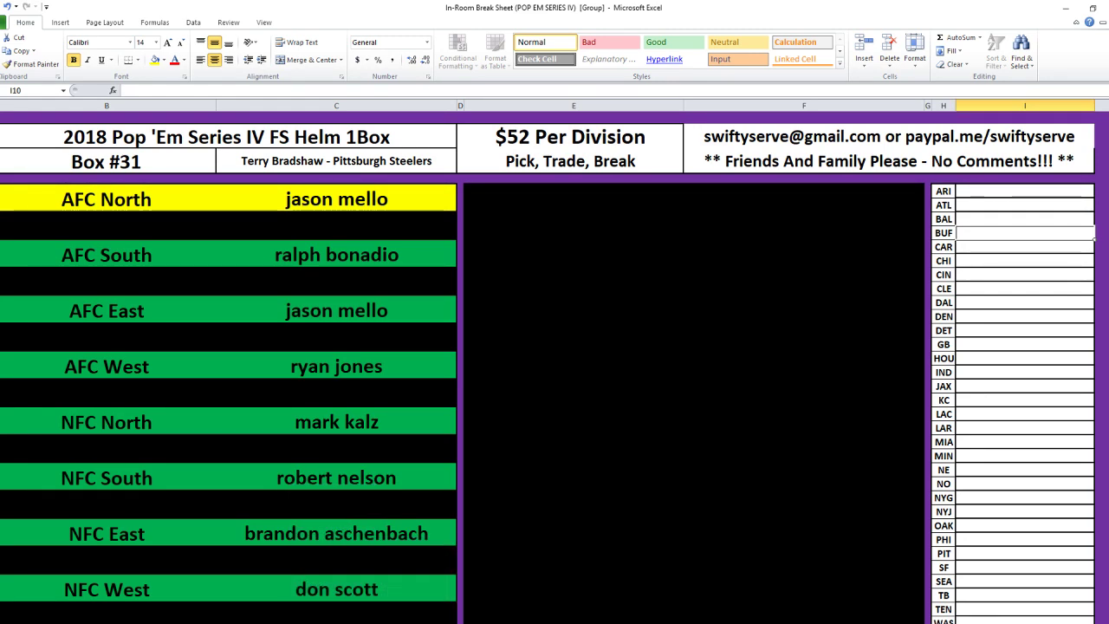
click(892, 620)
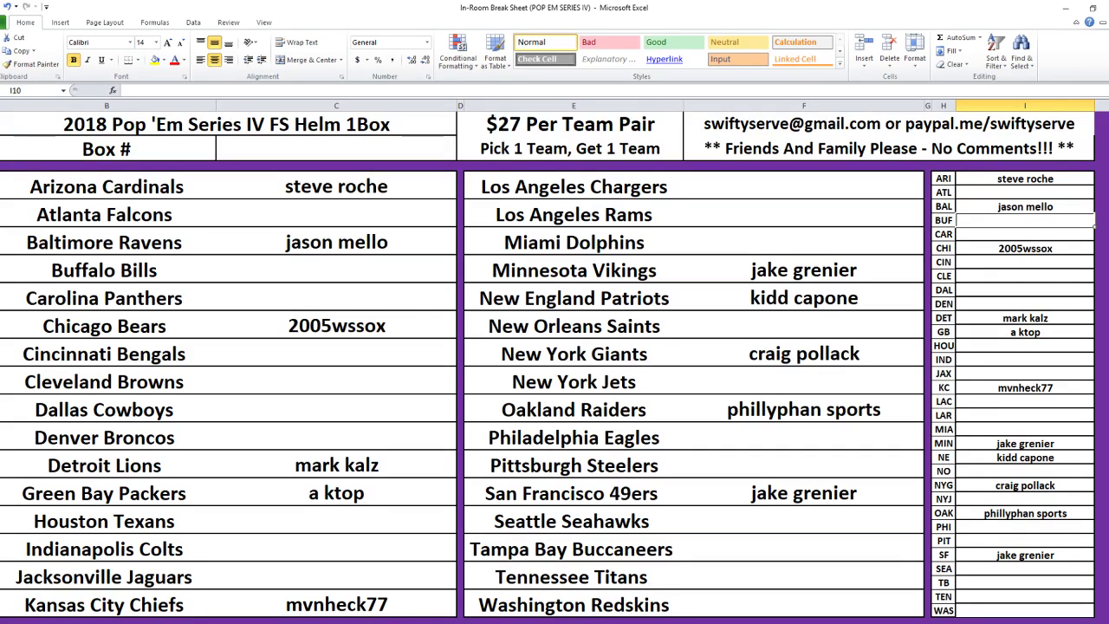
key(ctrl+Page_Down)
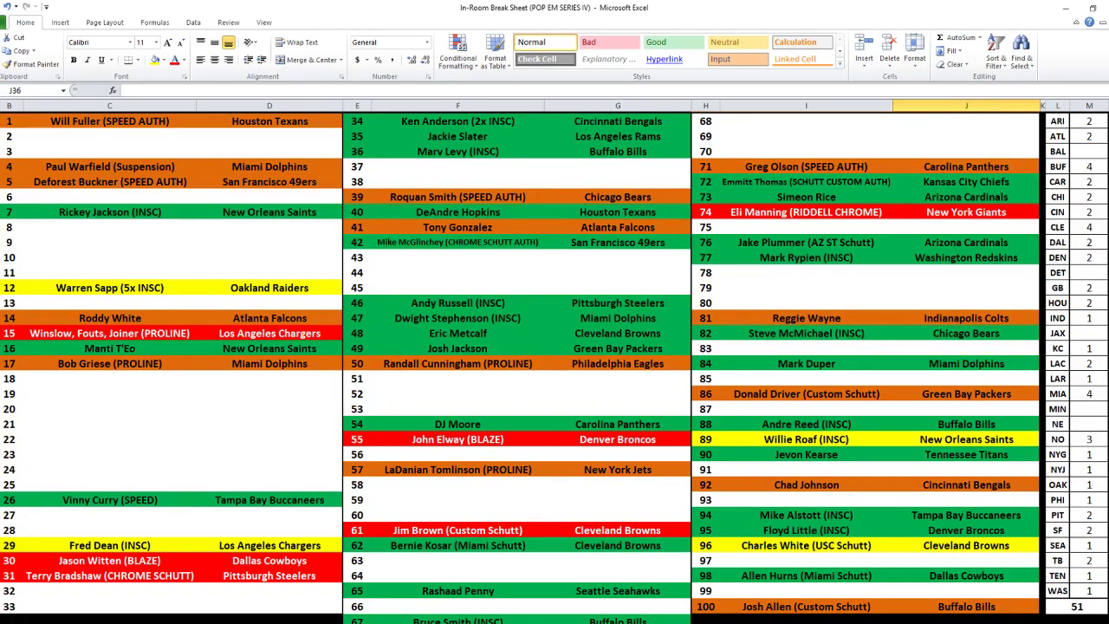
key(ctrl+Page_Down)
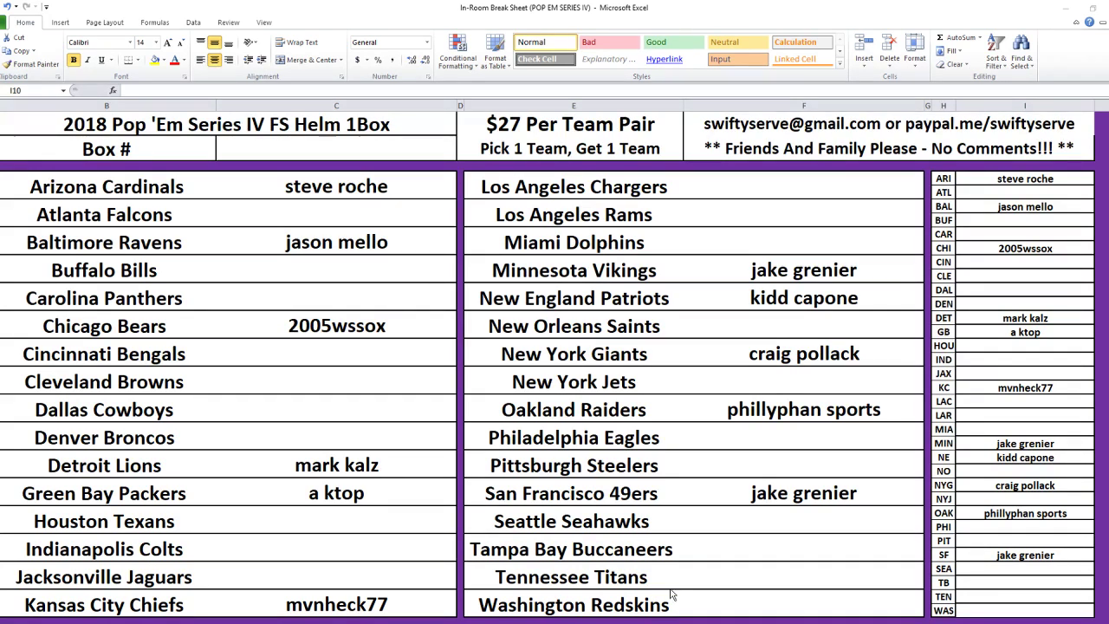
Enter buyer names in I20 for IND and I15 for DAL
click(1017, 361)
click(1031, 358)
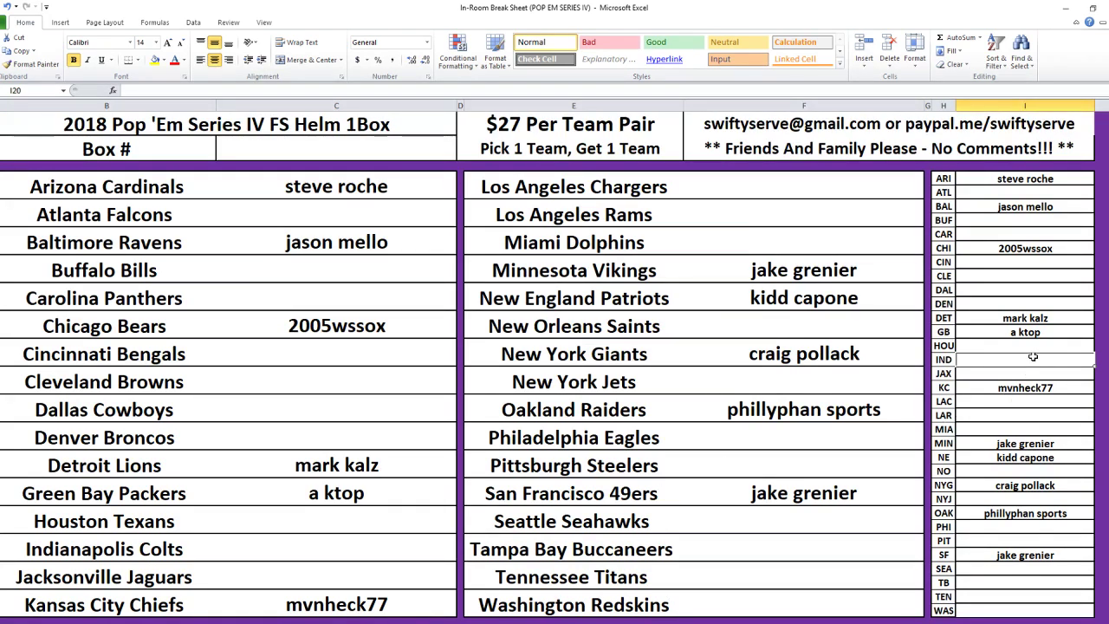
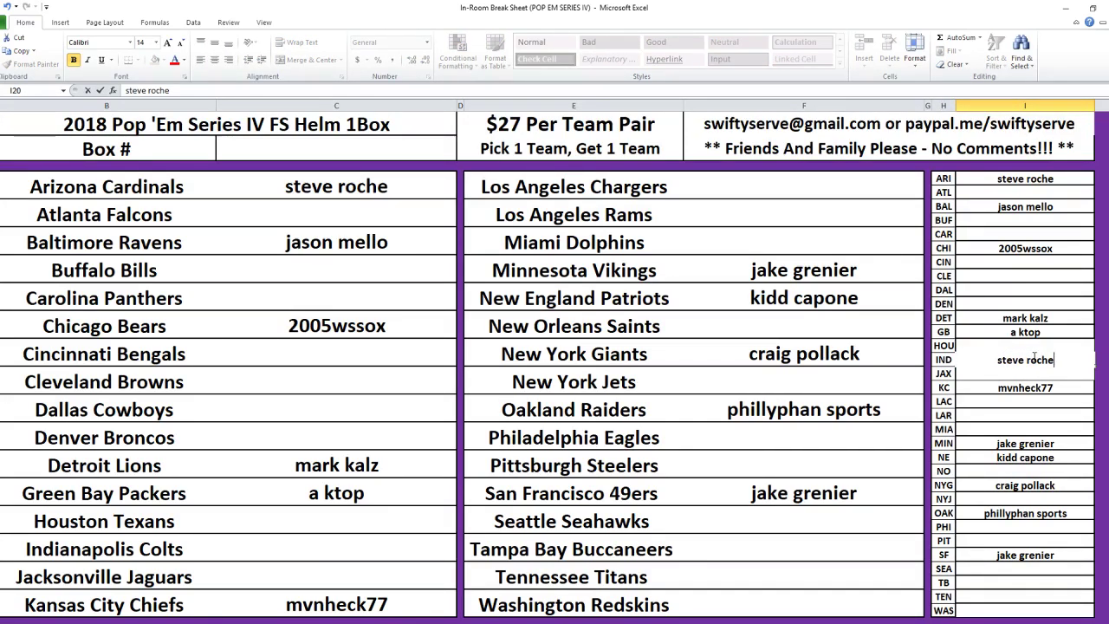
click(1024, 295)
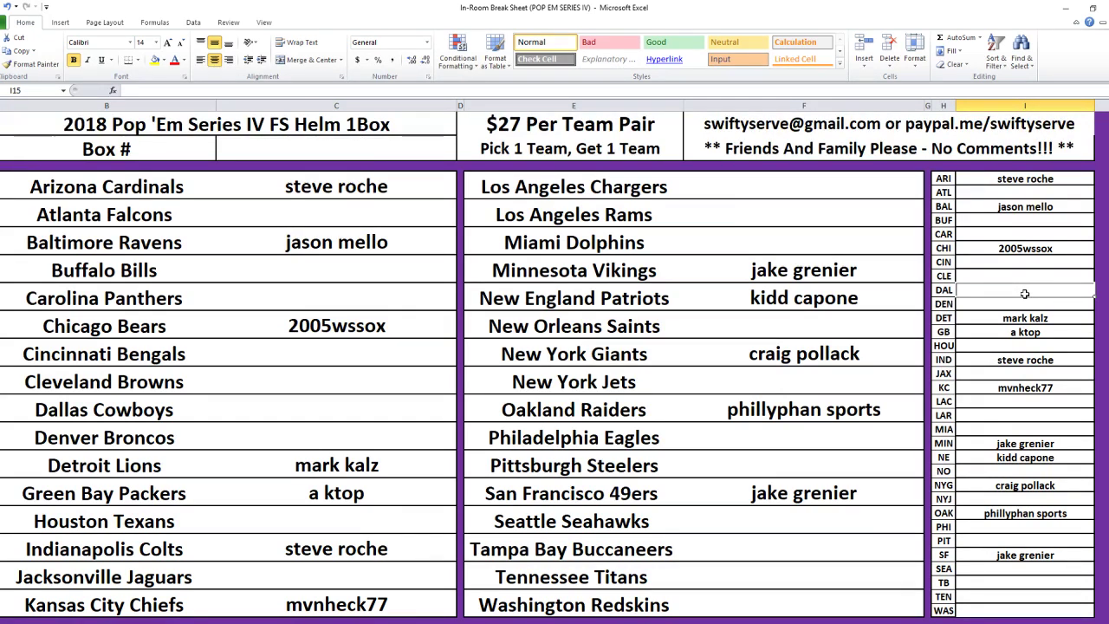
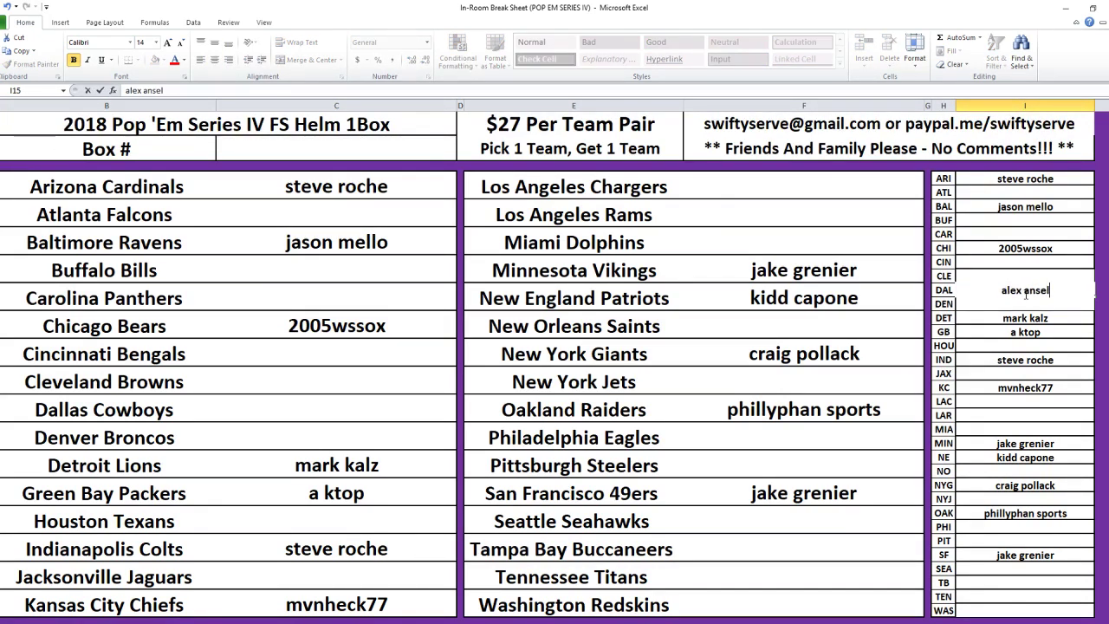
key(Return)
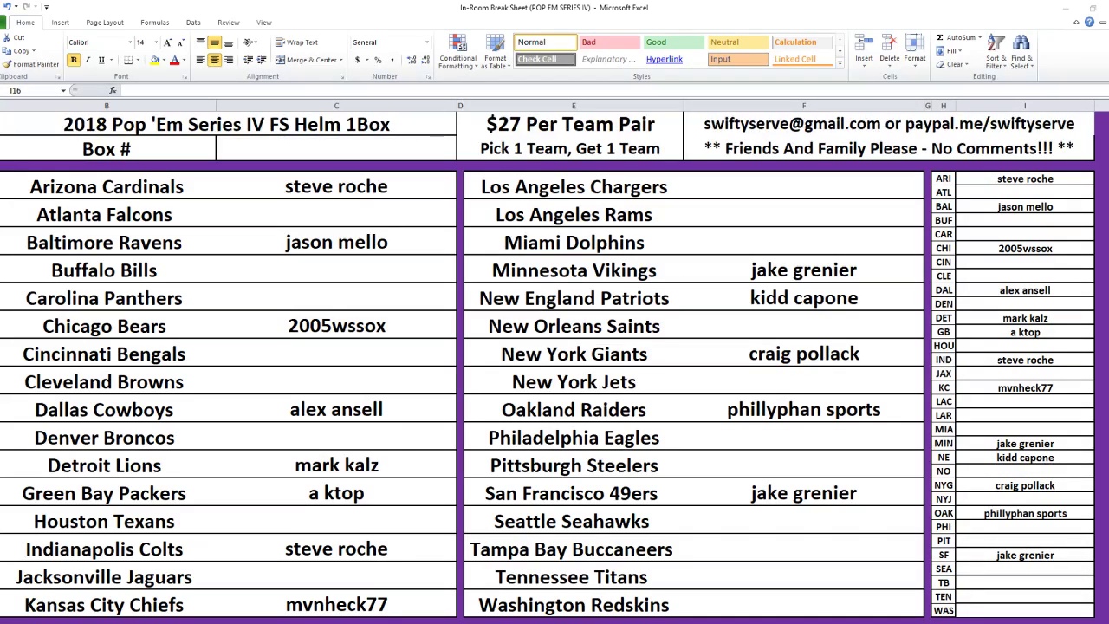
Move the Notepad number list aside and delete 53 from it
key(alt+Tab)
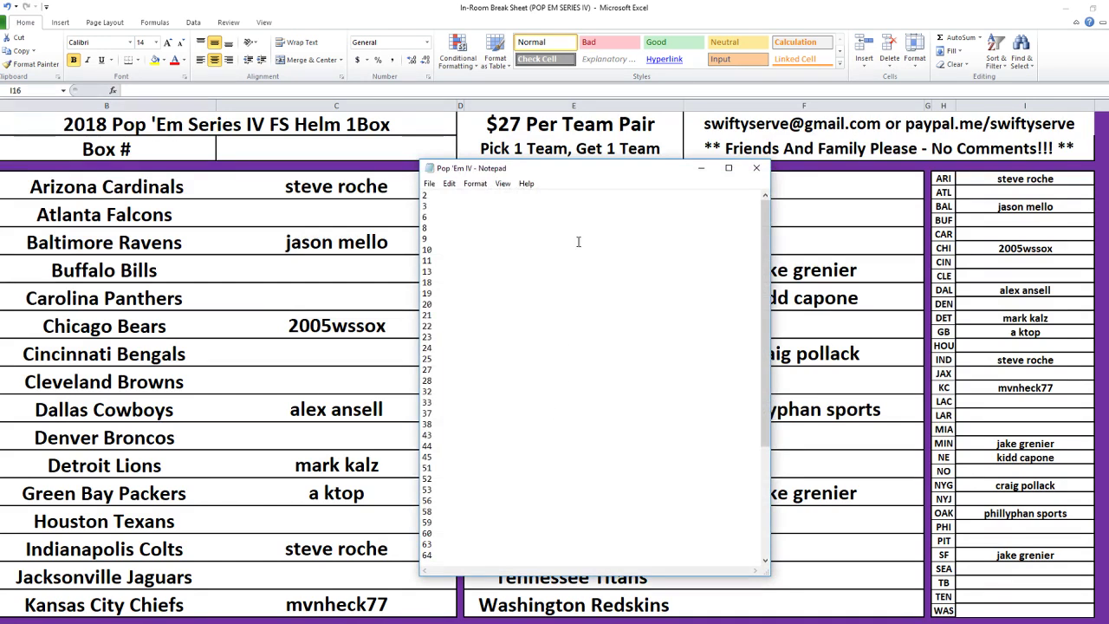
drag(589, 177, 829, 177)
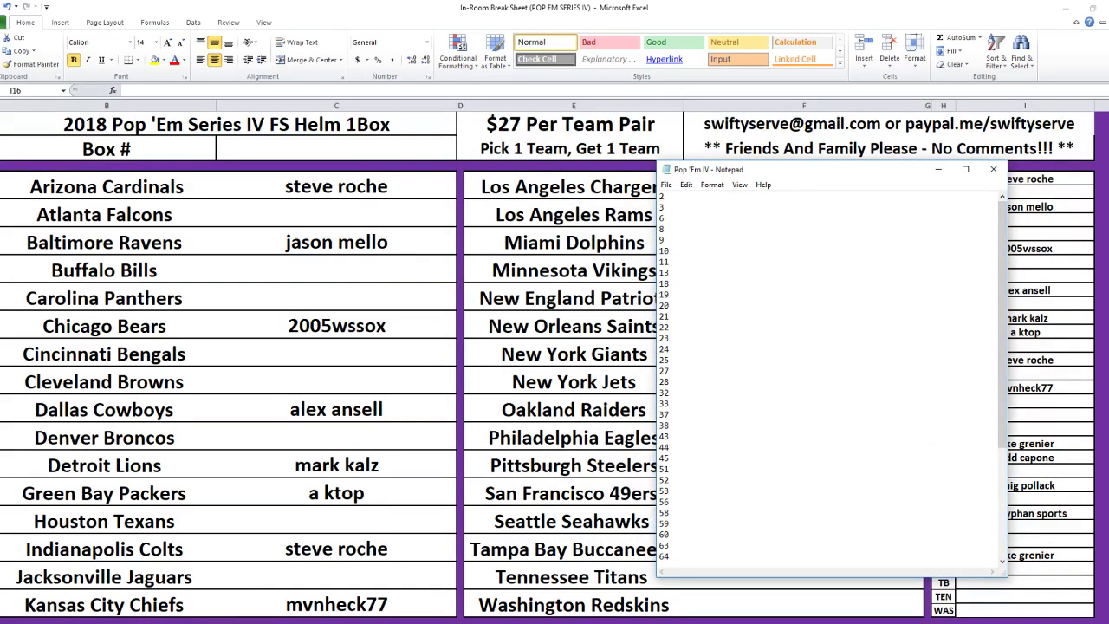
click(762, 622)
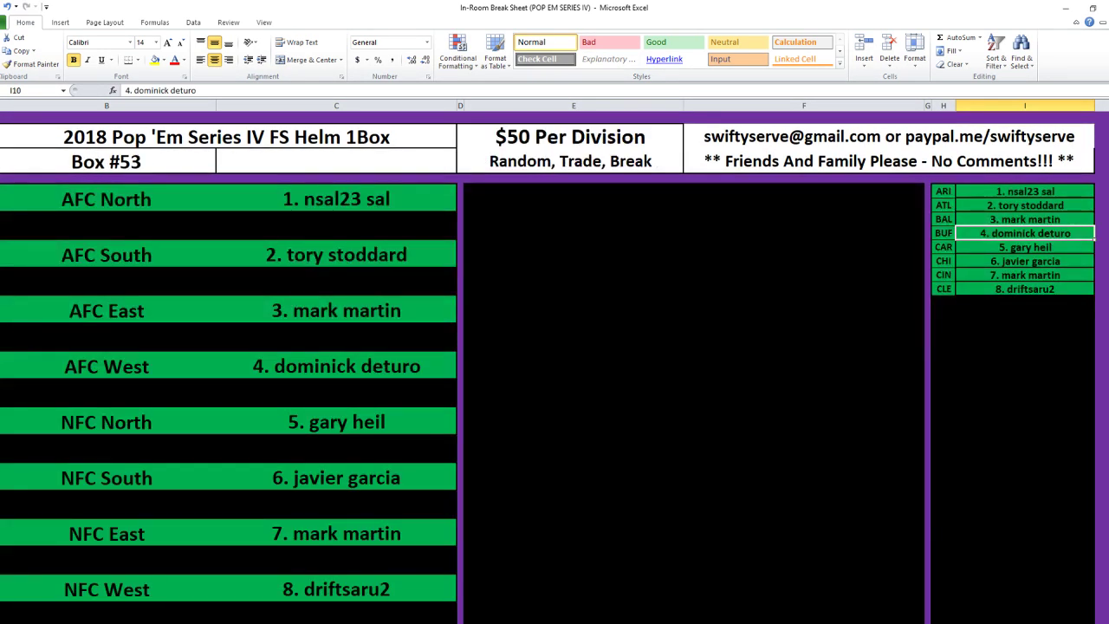
key(ctrl+Page_Down)
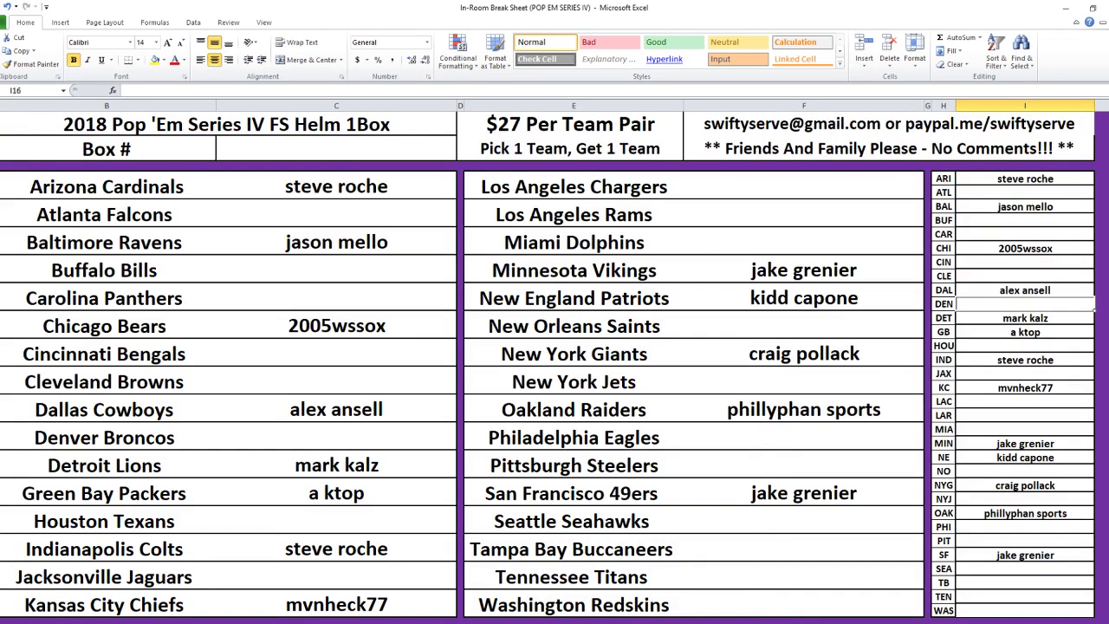
key(alt+Tab)
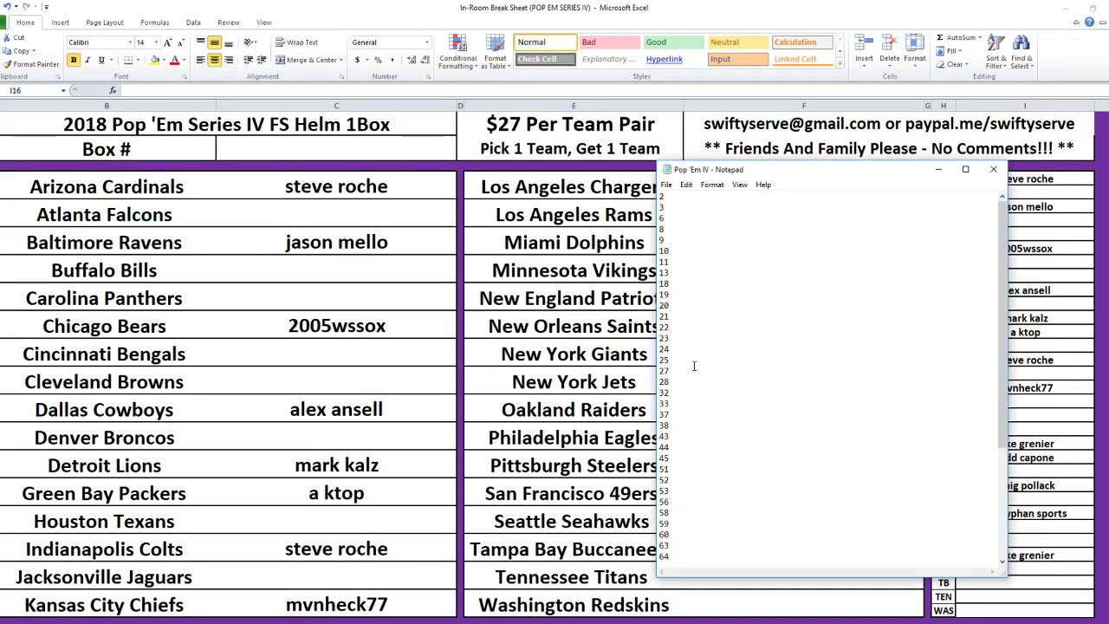
double_click(665, 491)
key(BackSpace)
key(BackSpace)
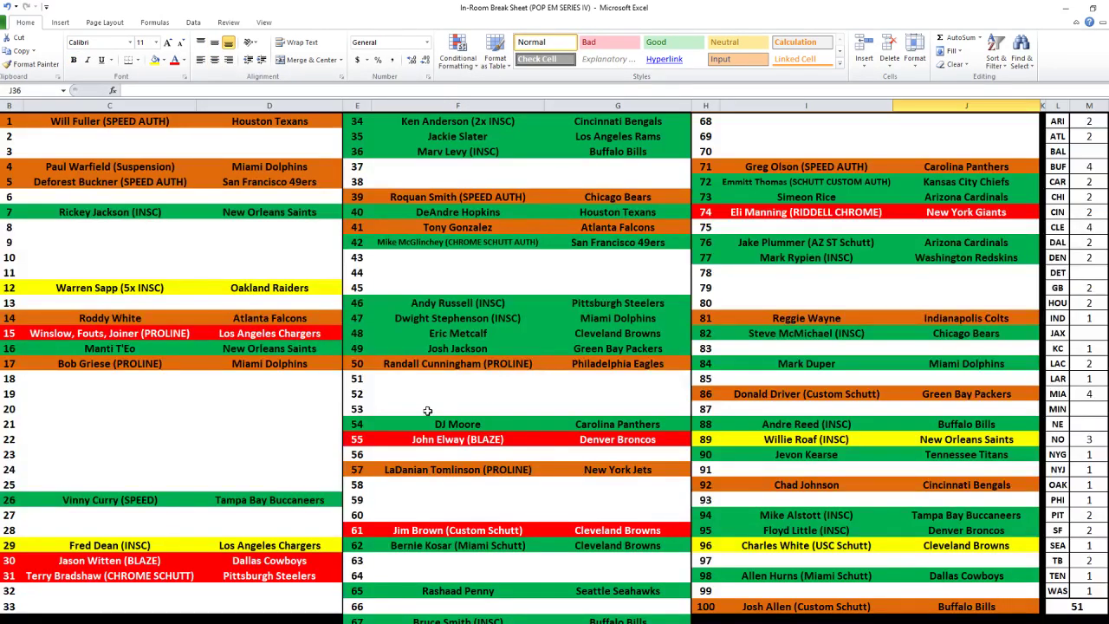
Log card 53 as 'Craig Morton (Schutt Custom)' with team Dallas Cowboys
click(390, 407)
text(Craig )
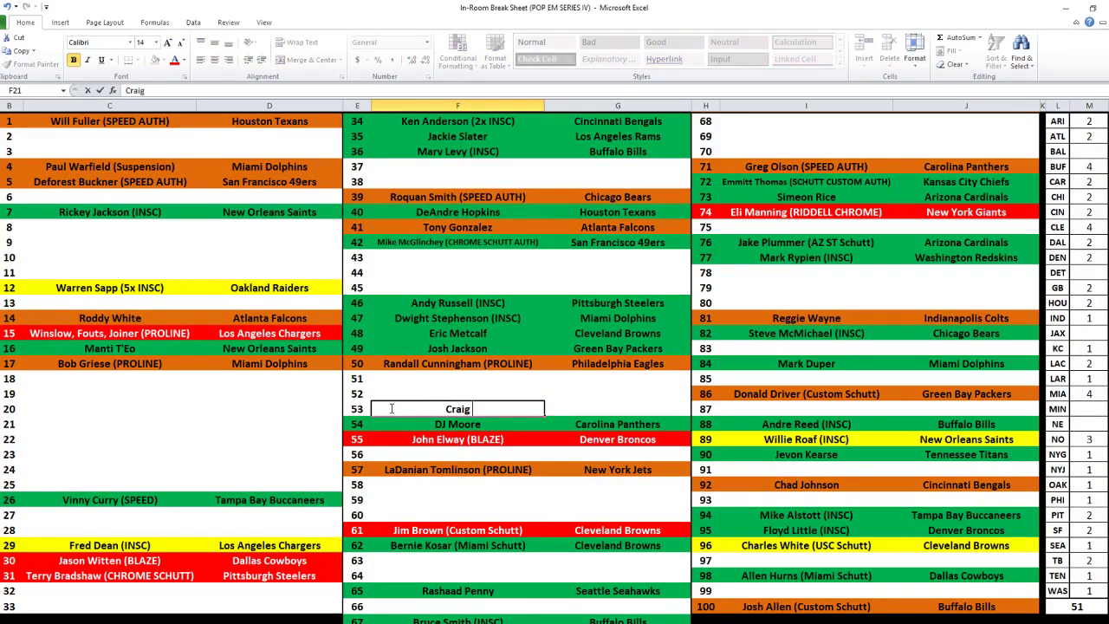
text(Morton ()
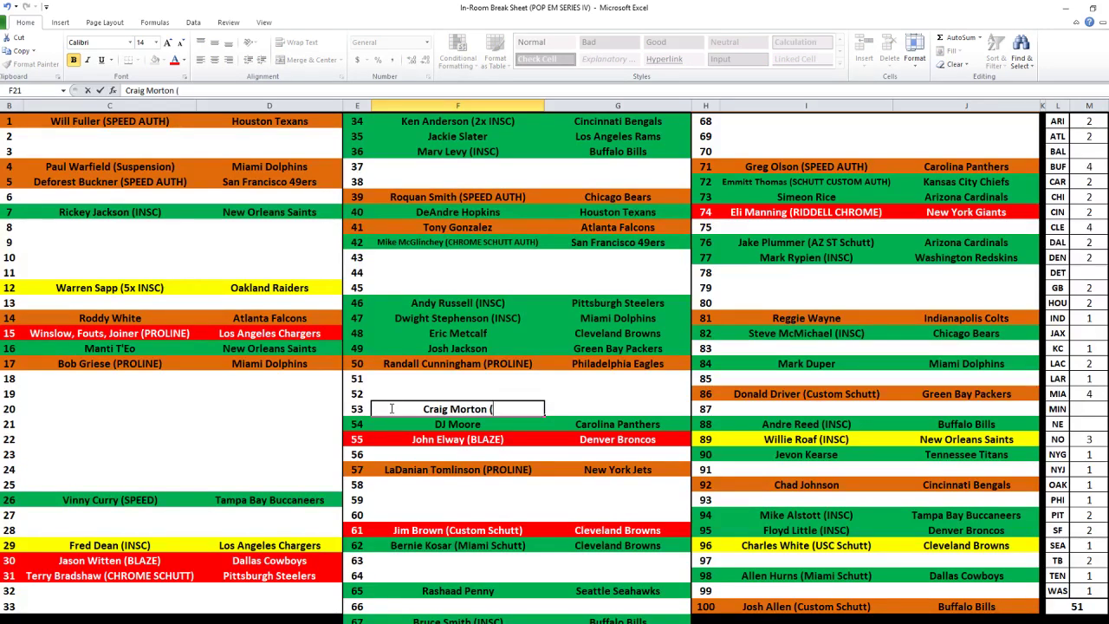
text(Schutt Custom))
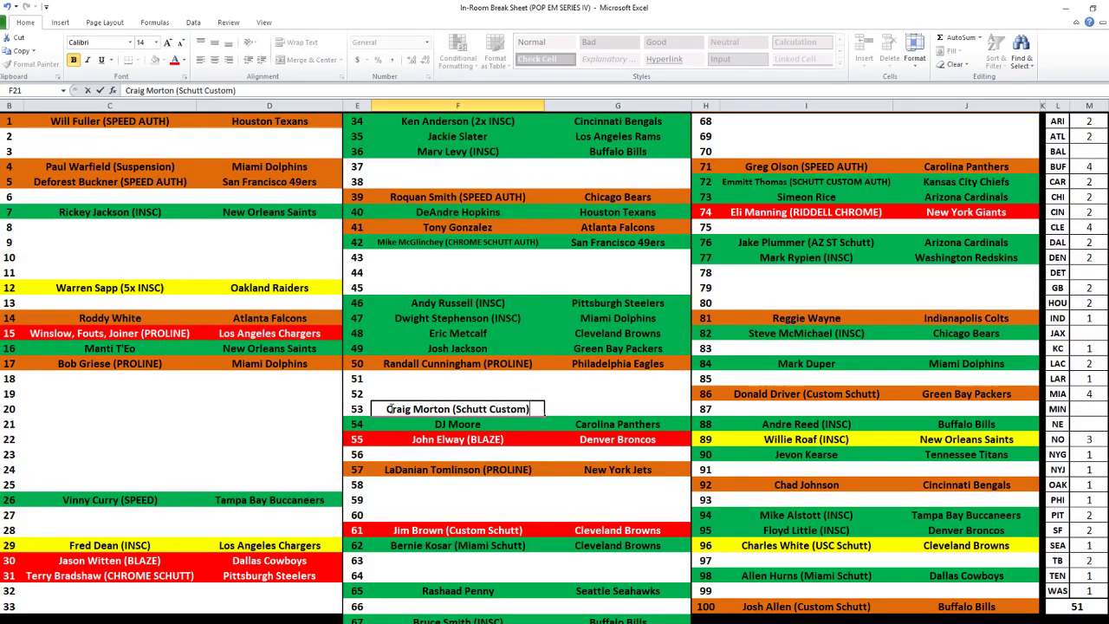
key(Tab)
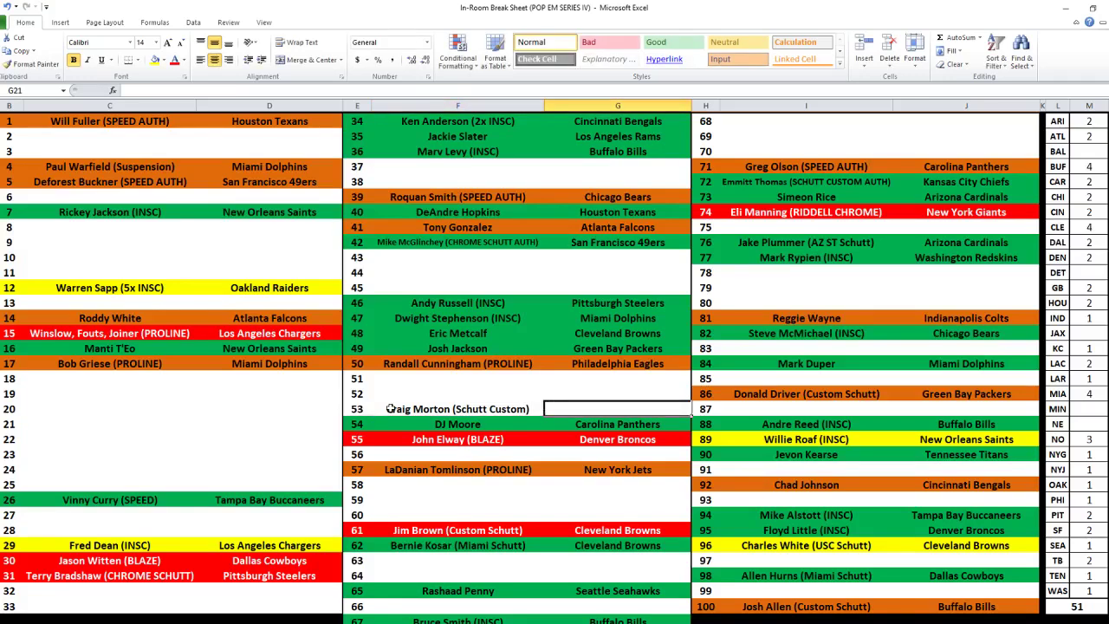
text(Dallas Cowboy)
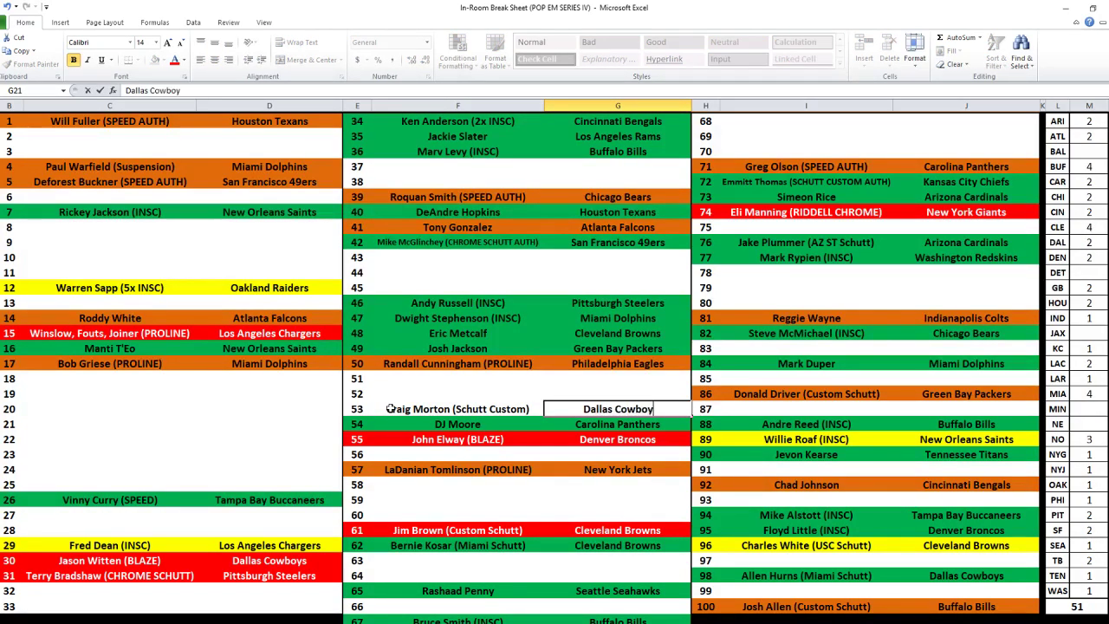
text(s)
key(Return)
Fill row 53 (E21:G21) yellow and change the DAL count in M10 to 3
drag(353, 409, 597, 407)
click(154, 59)
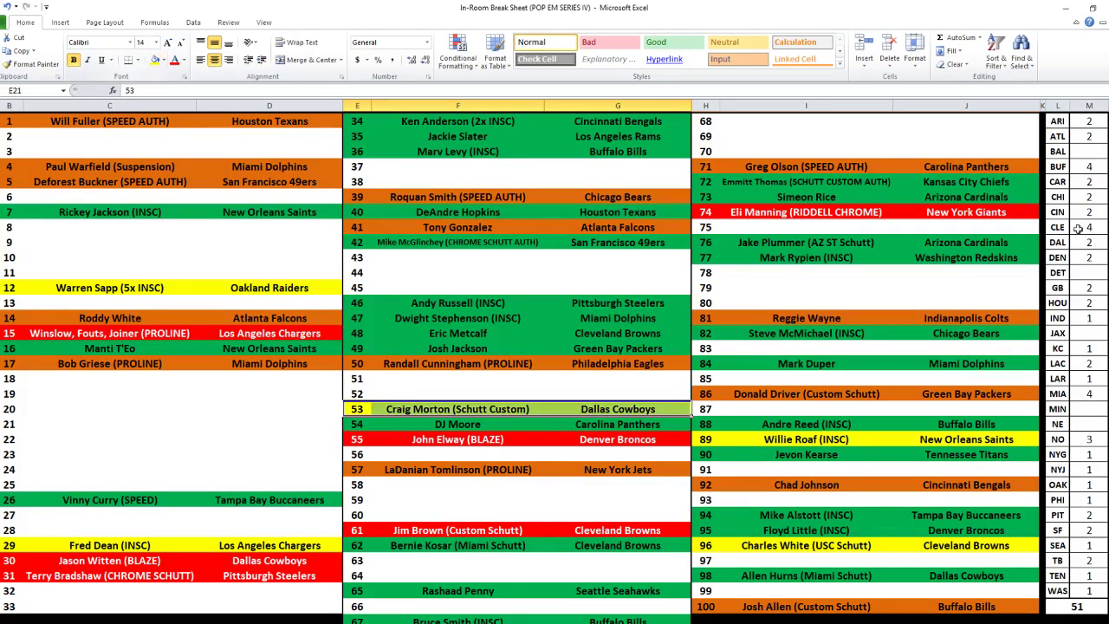
click(1090, 244)
text(3)
click(1093, 302)
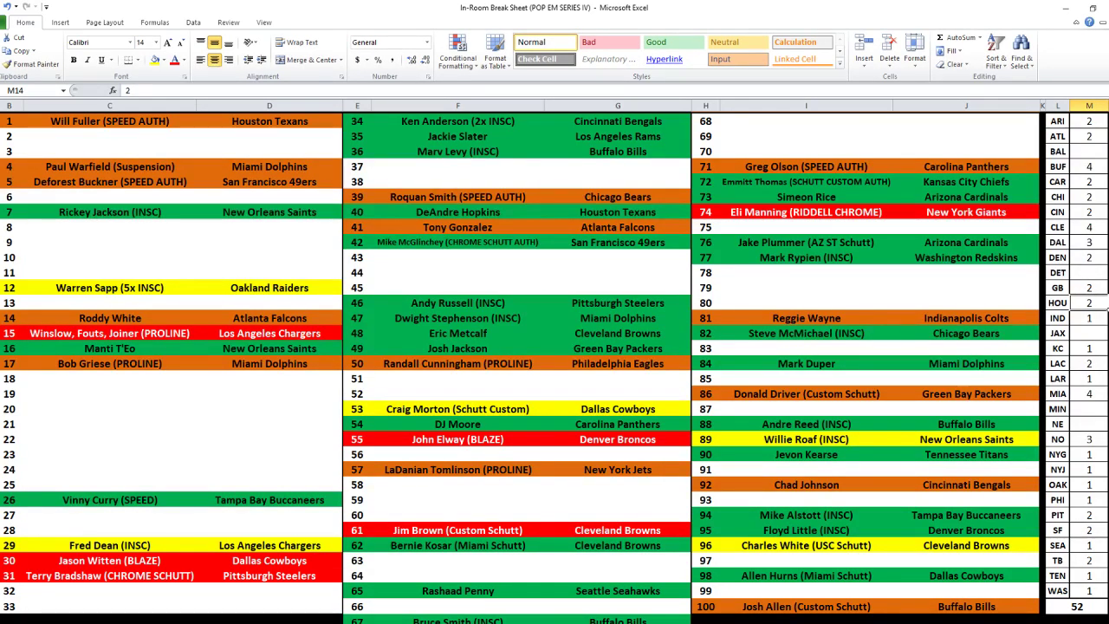
key(ctrl+Page_Down)
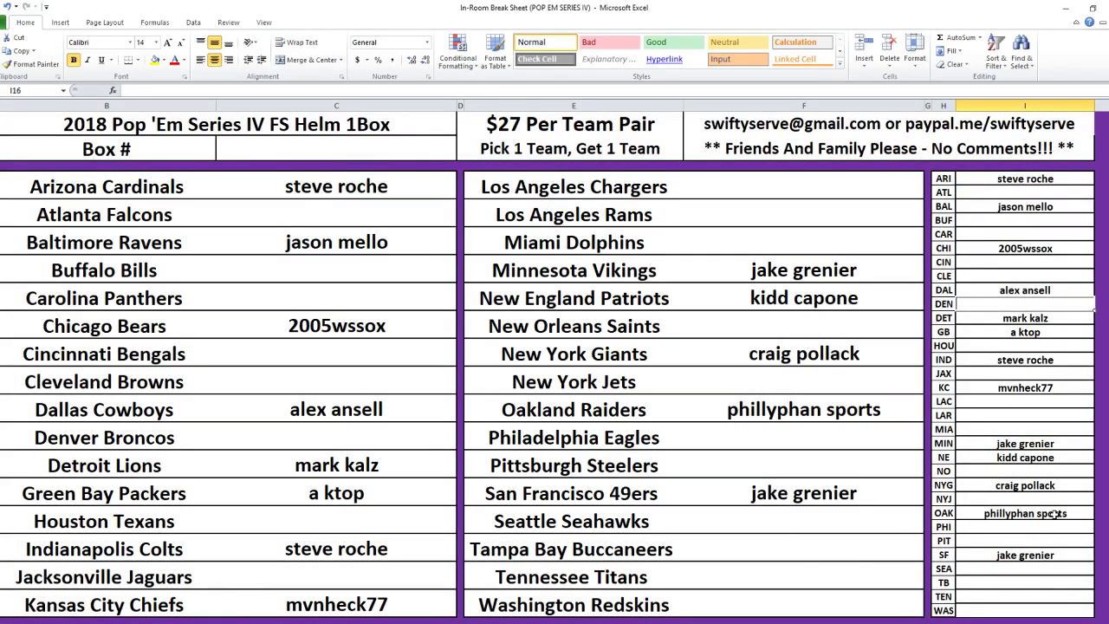
Enter the participant's name in I33 for PIT, then select the CHI and MIN rows
click(1035, 537)
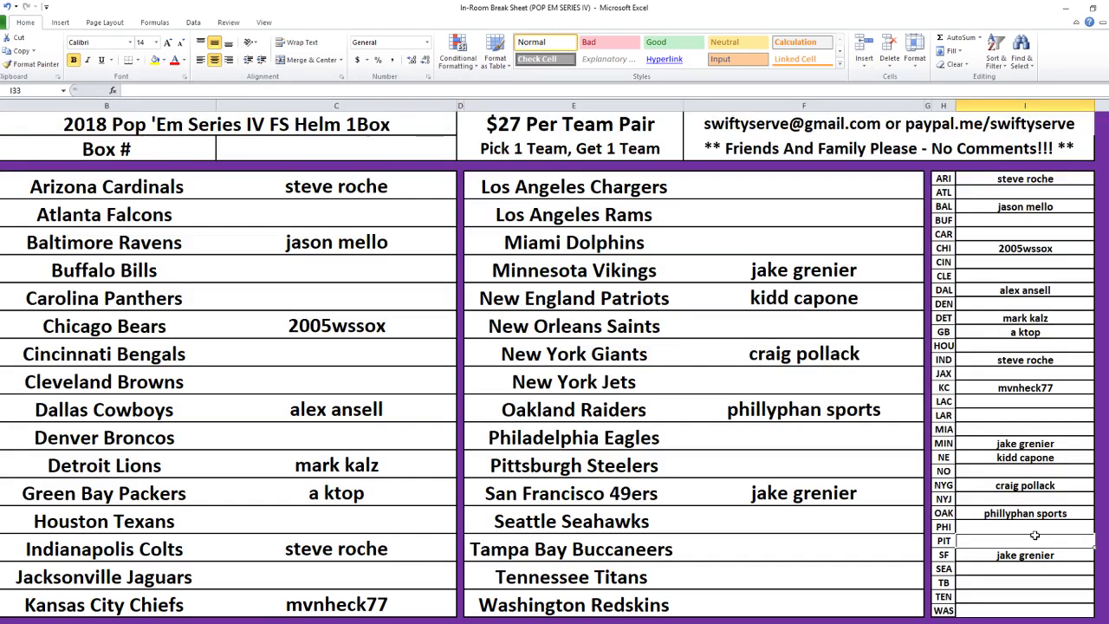
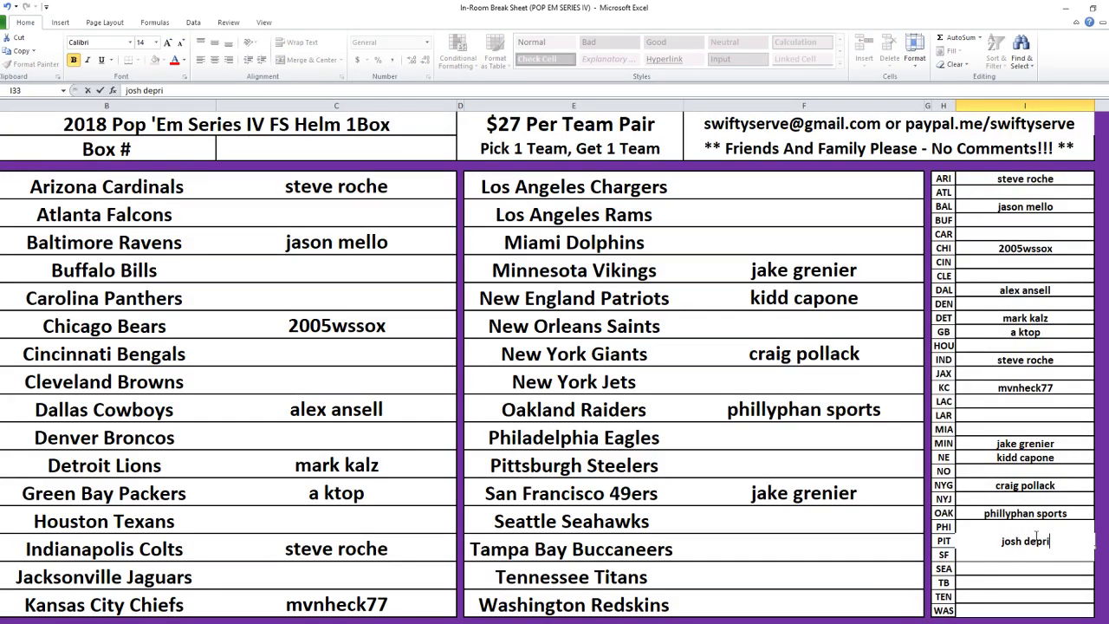
key(Return)
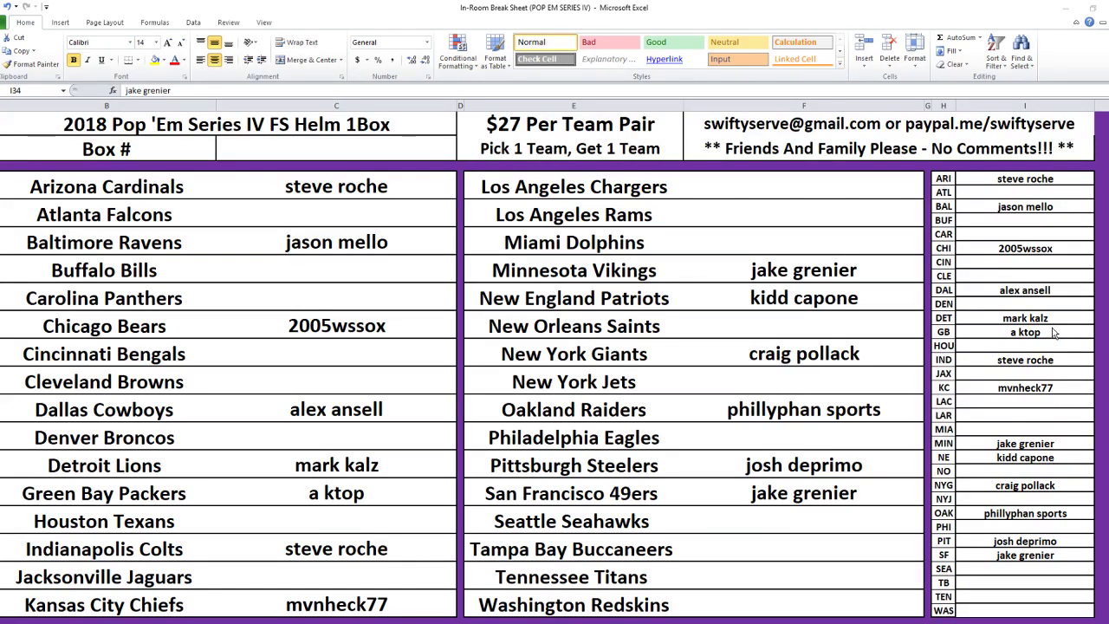
drag(946, 247, 969, 248)
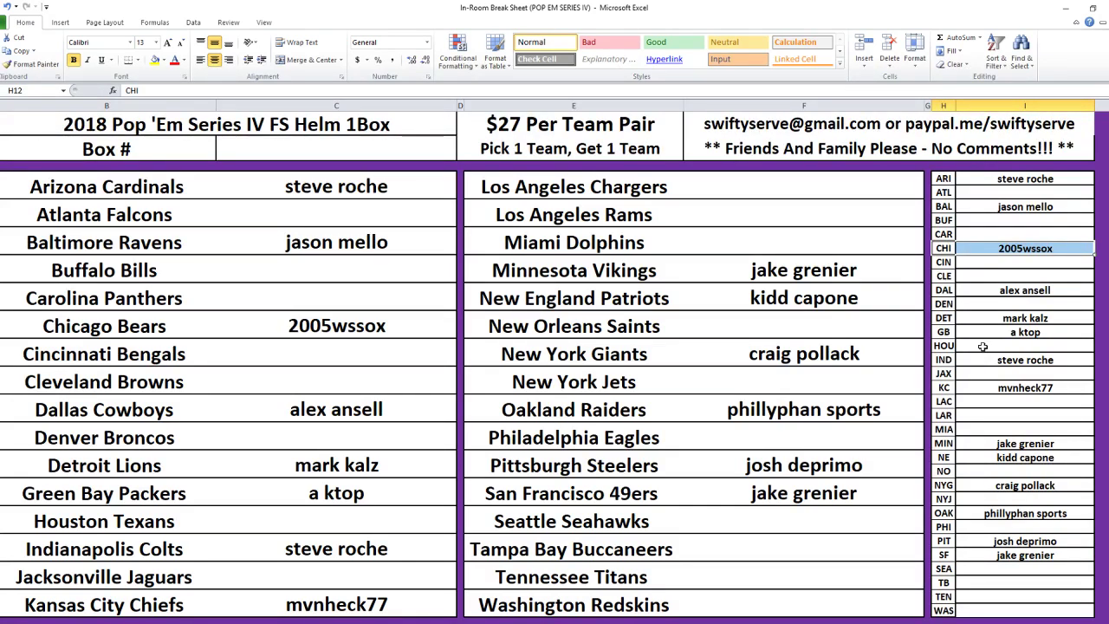
drag(946, 441, 968, 441)
Add the SF, IND, ARI, BAL, NE, KC and DAL rows to the selection and fill them all green
ctrl+click(944, 554)
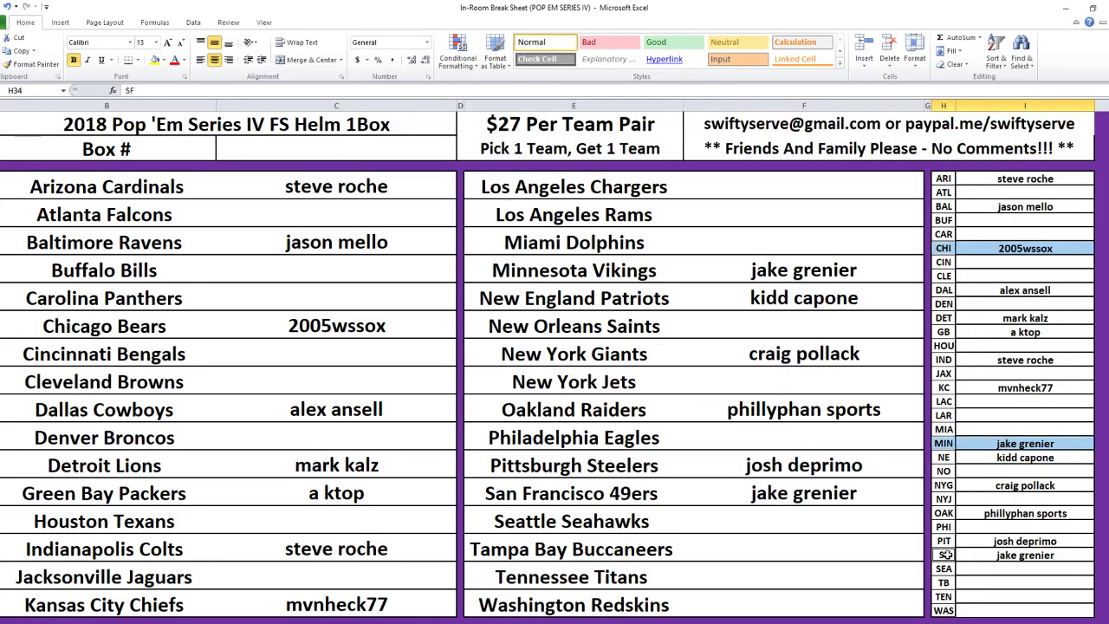
drag(944, 555, 986, 555)
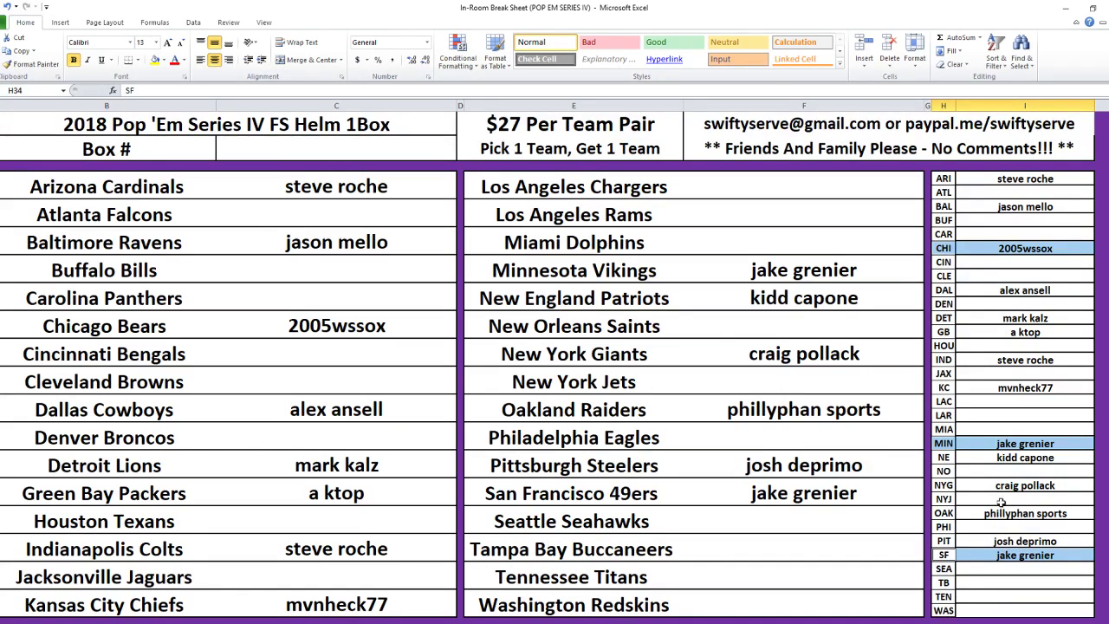
drag(944, 358, 961, 358)
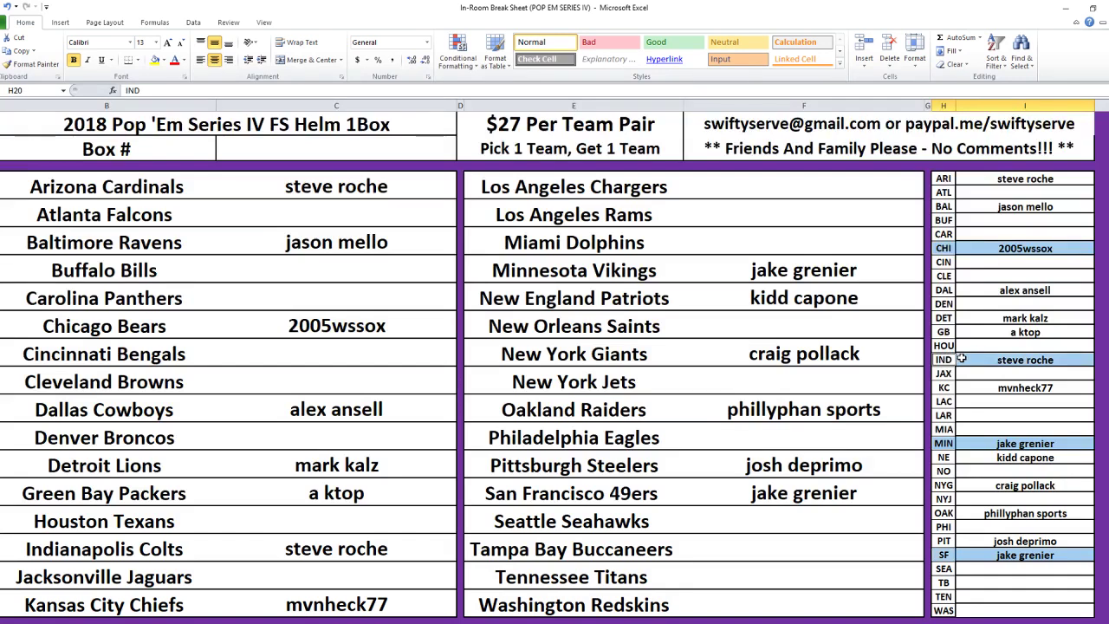
drag(944, 179, 988, 206)
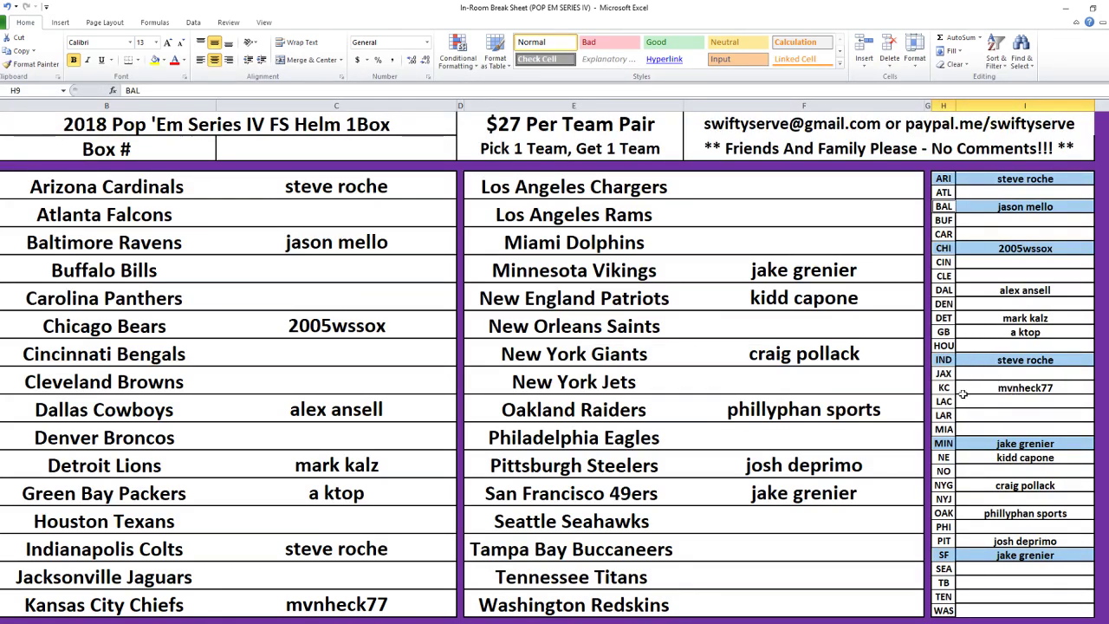
drag(956, 456, 987, 456)
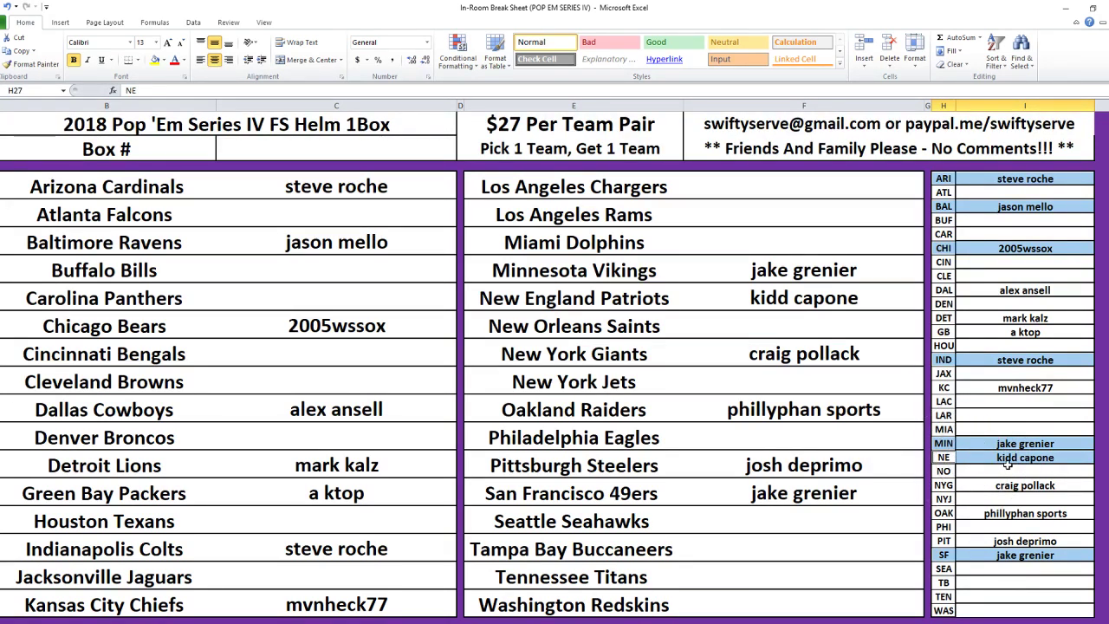
drag(951, 387, 981, 387)
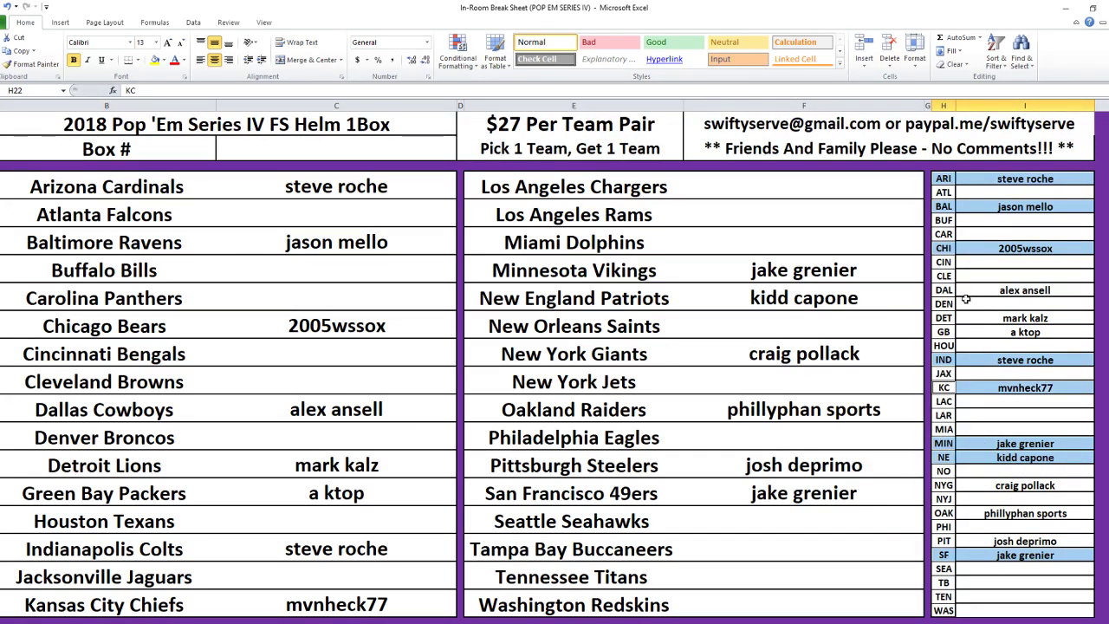
drag(949, 289, 972, 293)
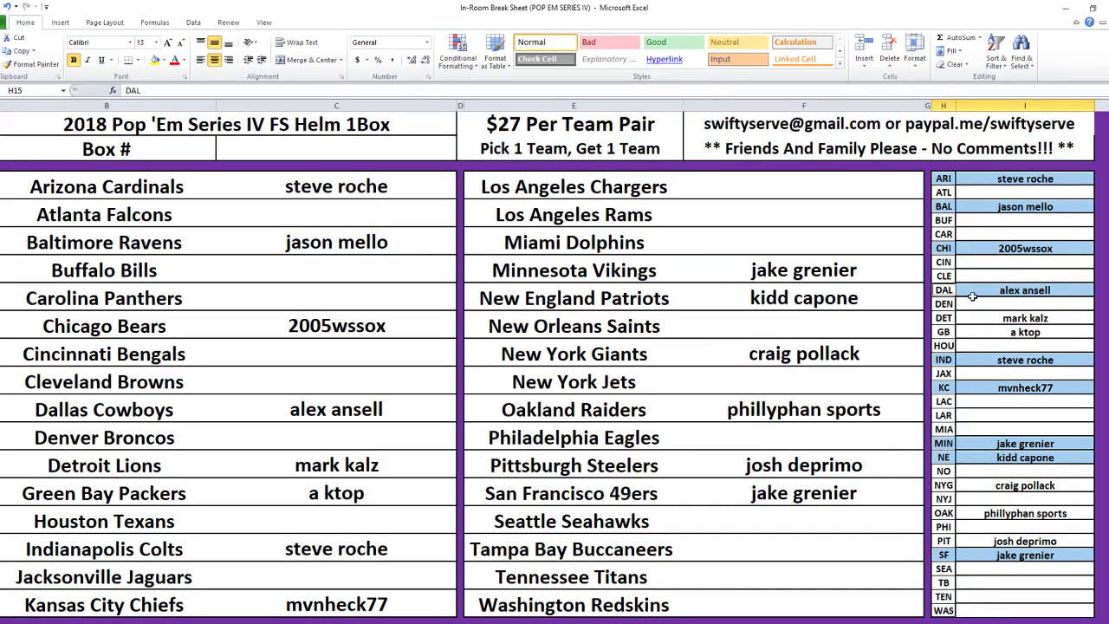
click(164, 60)
click(206, 148)
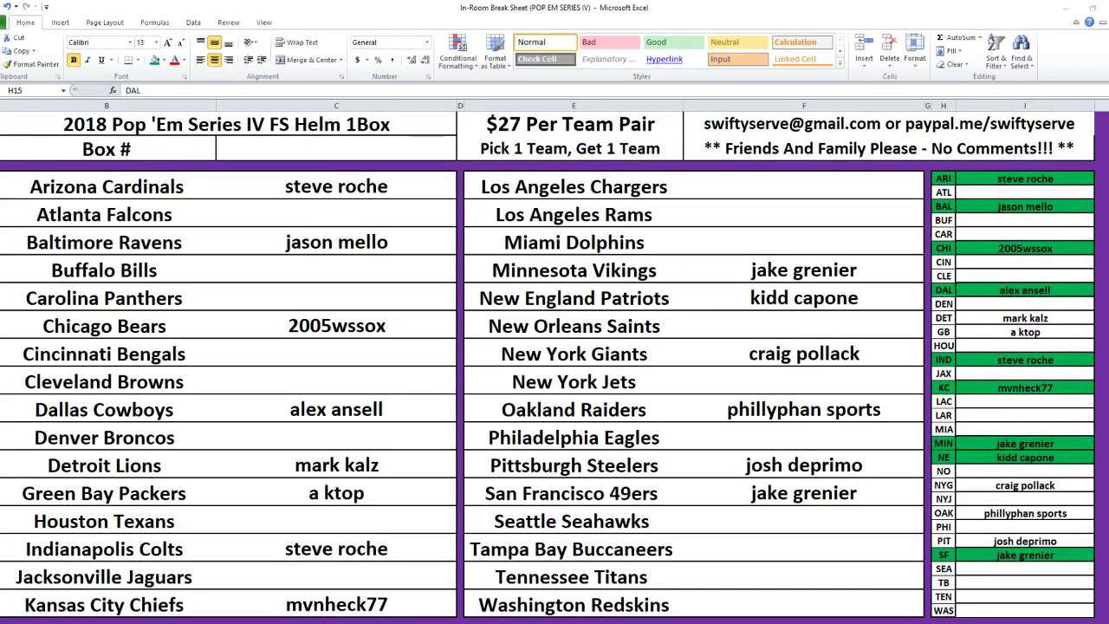
click(1042, 301)
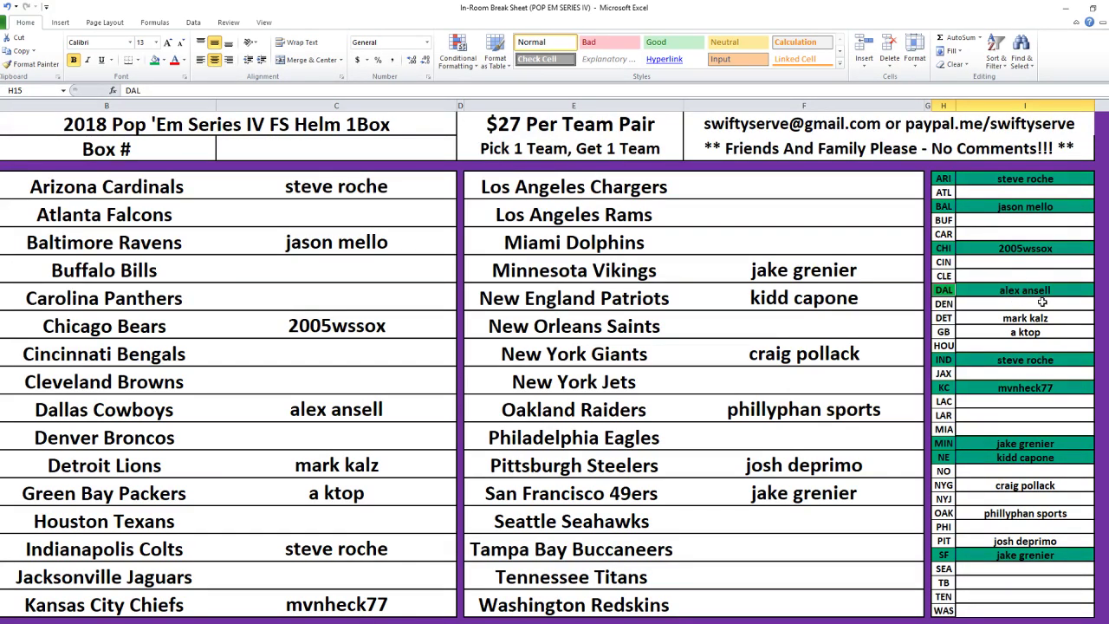
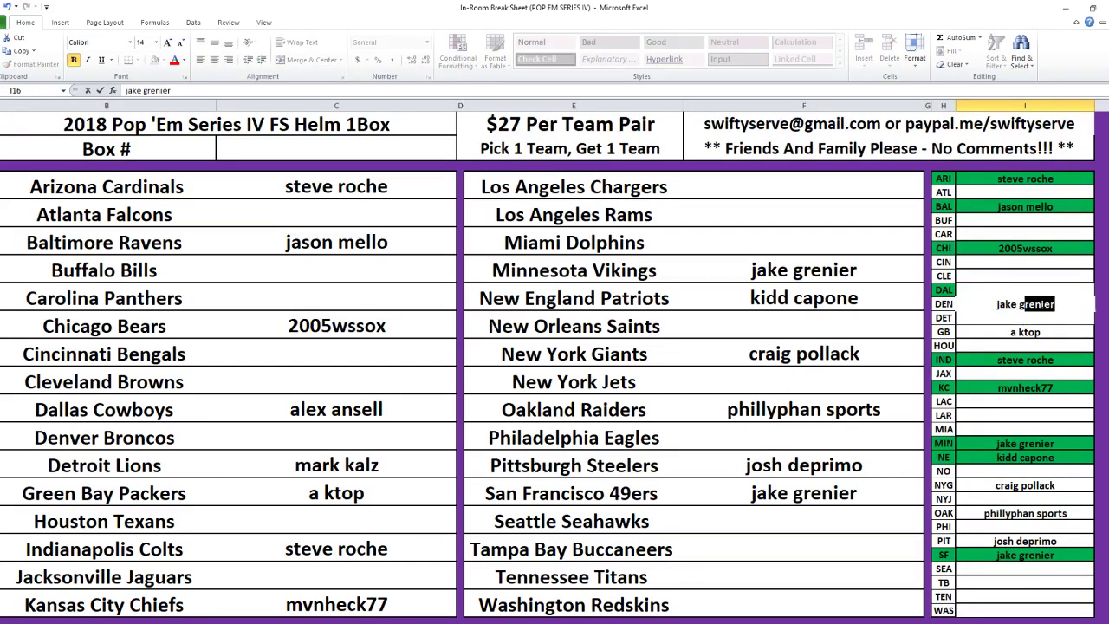
Enter the participant's name for the Denver Broncos in I16 and fill the DET and PIT rows green
key(Return)
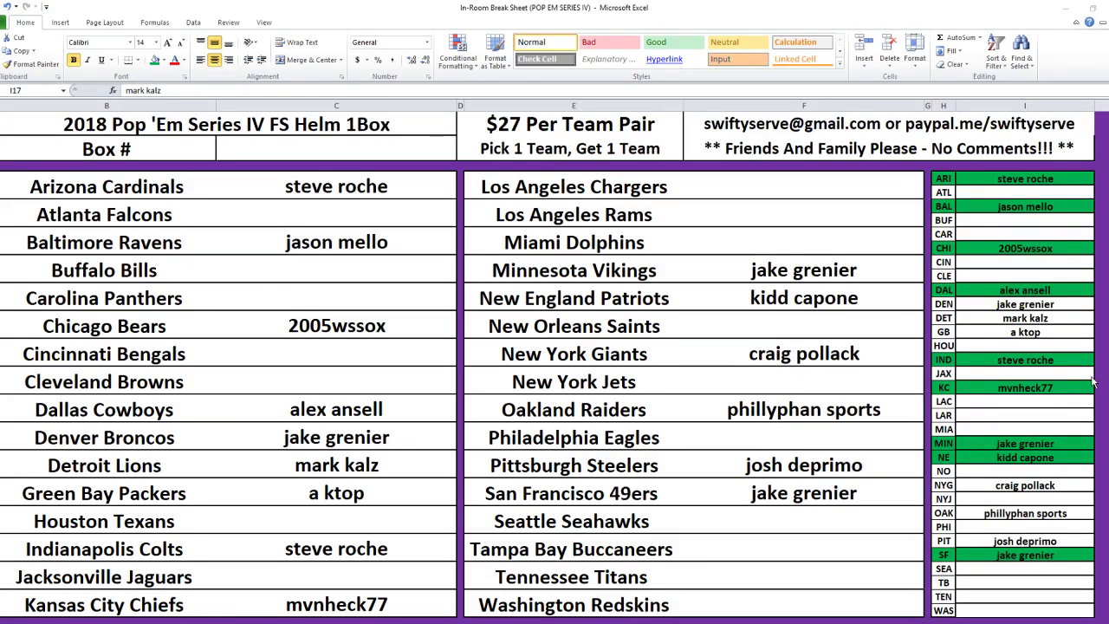
drag(937, 318, 974, 318)
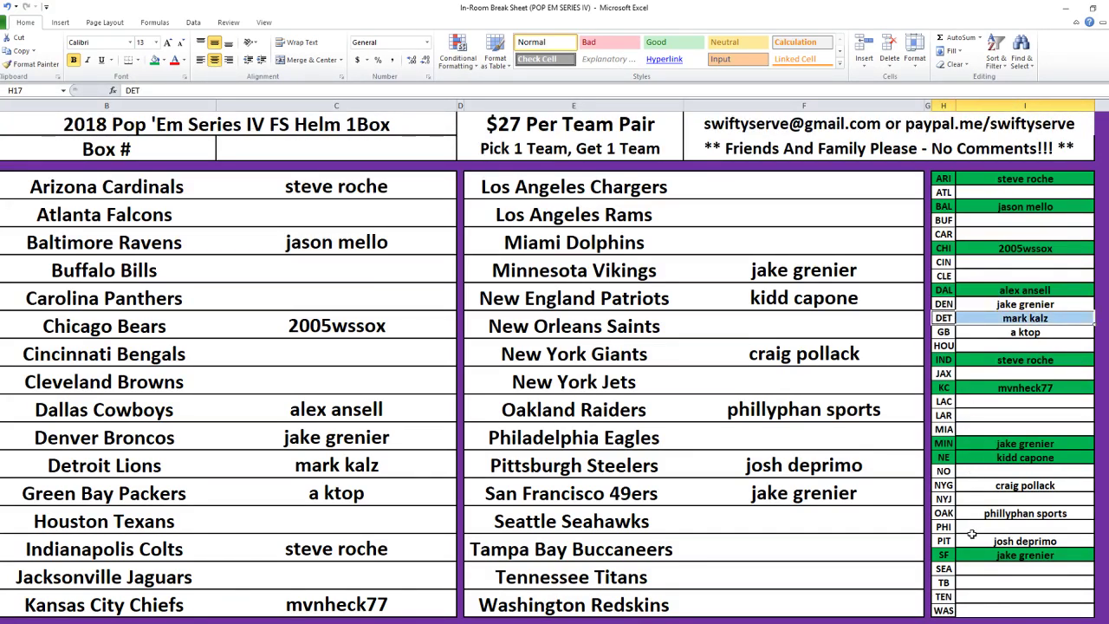
drag(937, 540, 970, 540)
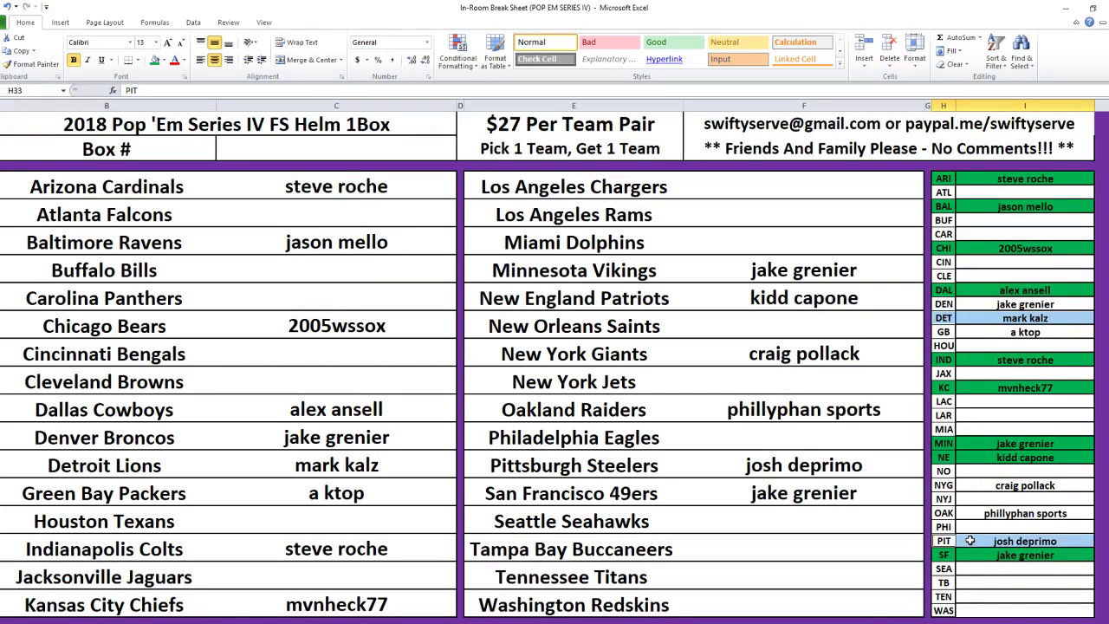
click(154, 59)
key(alt+Tab)
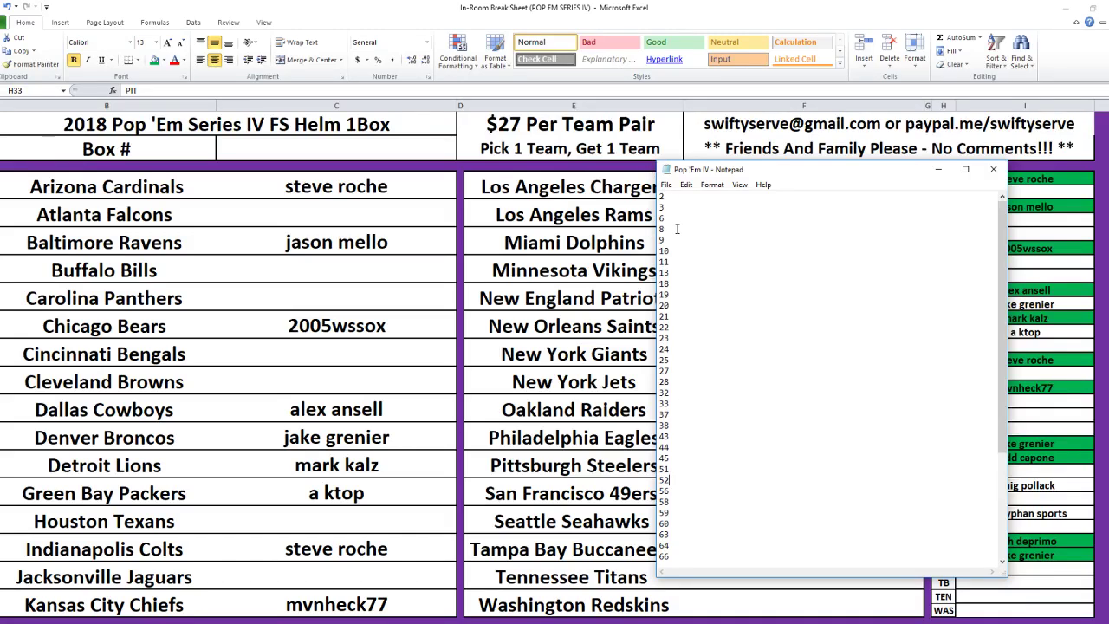
Paste the remaining number list into a fresh RANDOM.ORG List Randomizer form
key(ctrl+a)
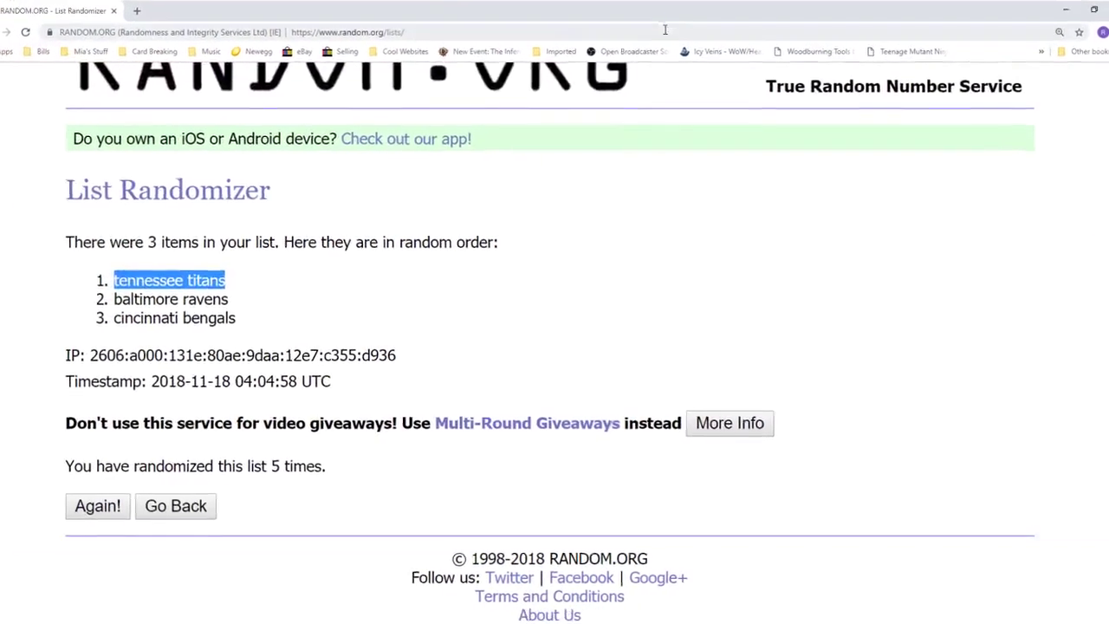
scroll(265, 227, up, 2)
mouse_move(353, 104)
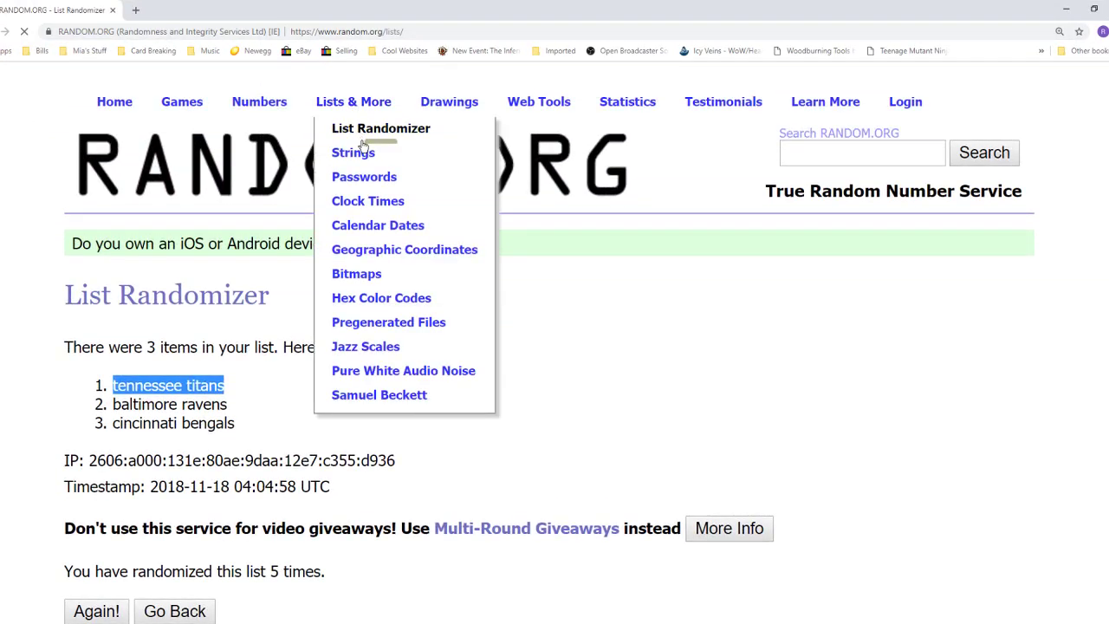
click(358, 129)
click(224, 555)
key(ctrl+v)
Randomize the number list five times, with 60 drawn first
click(147, 519)
scroll(145, 519, down, 10)
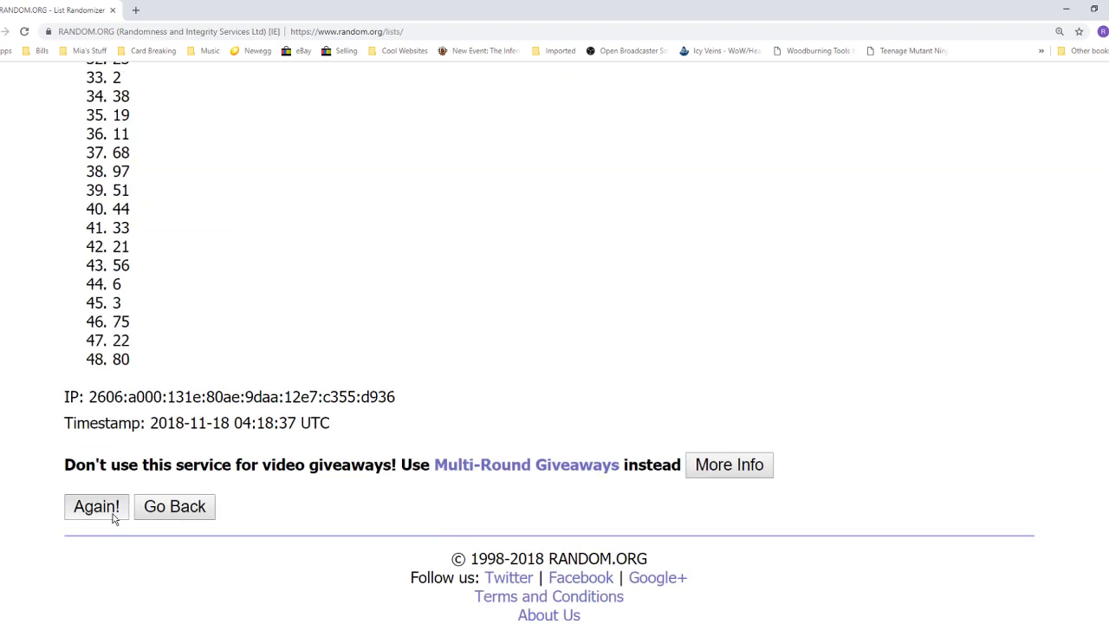
click(112, 517)
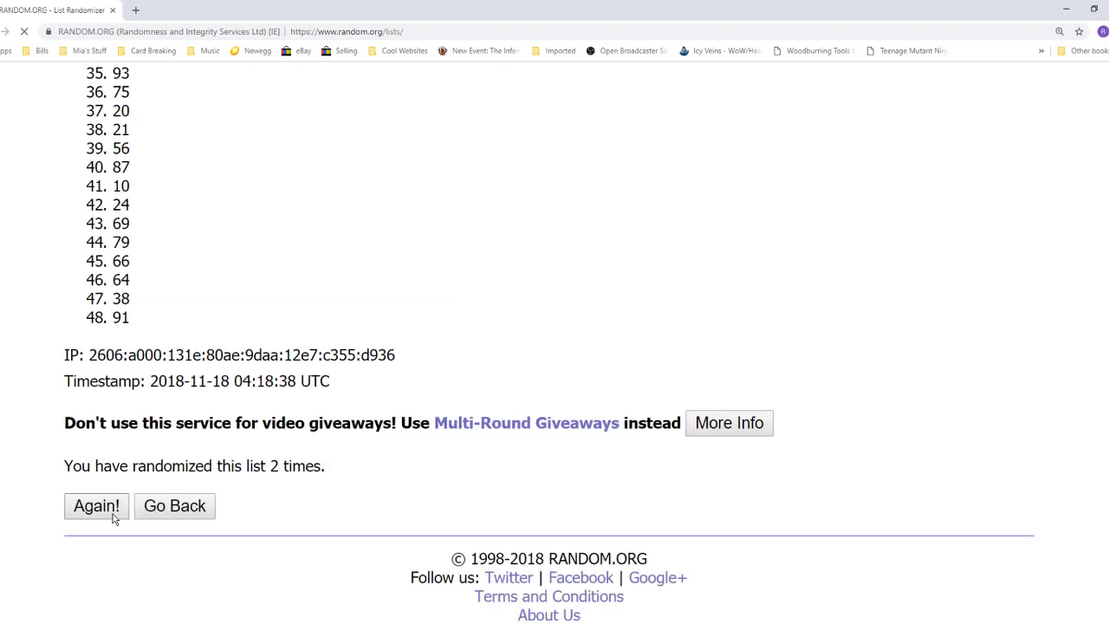
click(112, 517)
click(113, 517)
drag(221, 465, 365, 452)
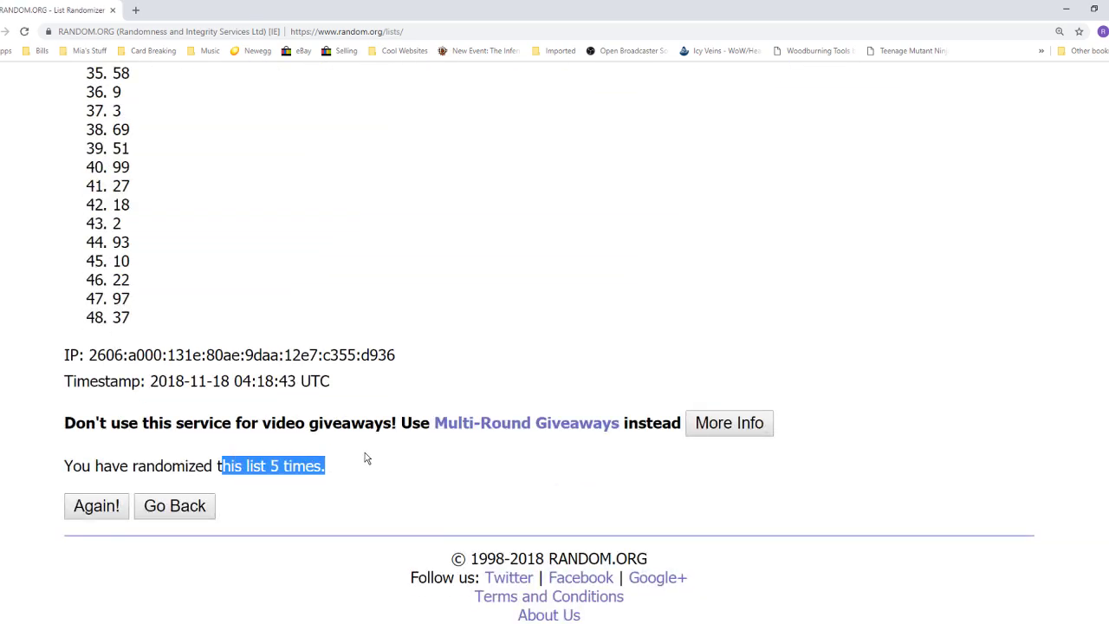
scroll(177, 424, up, 10)
drag(109, 343, 145, 351)
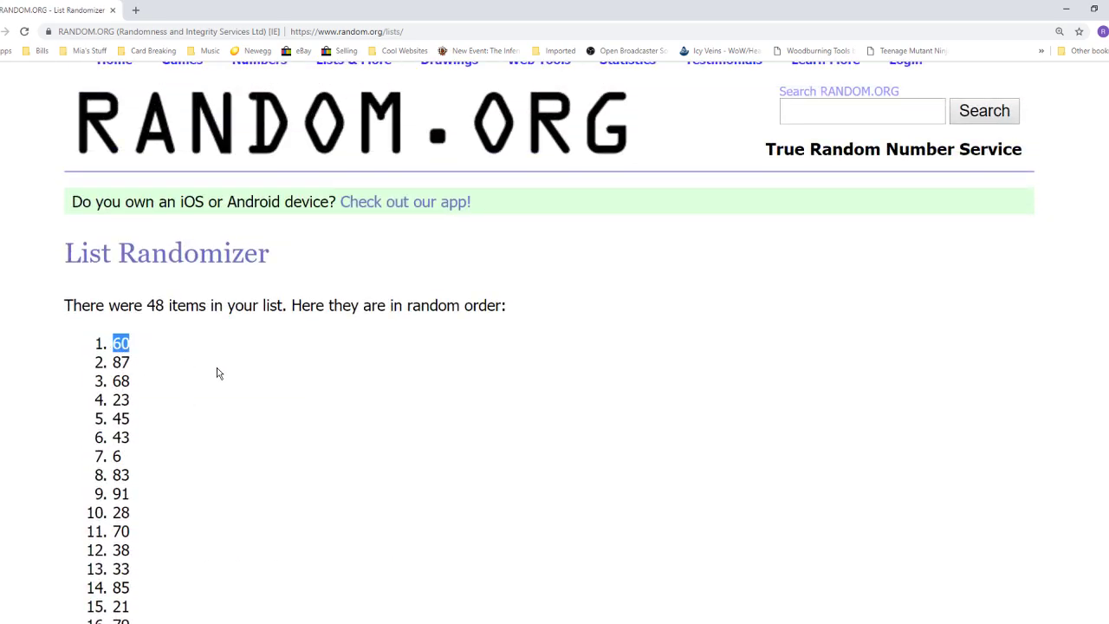
click(1071, 10)
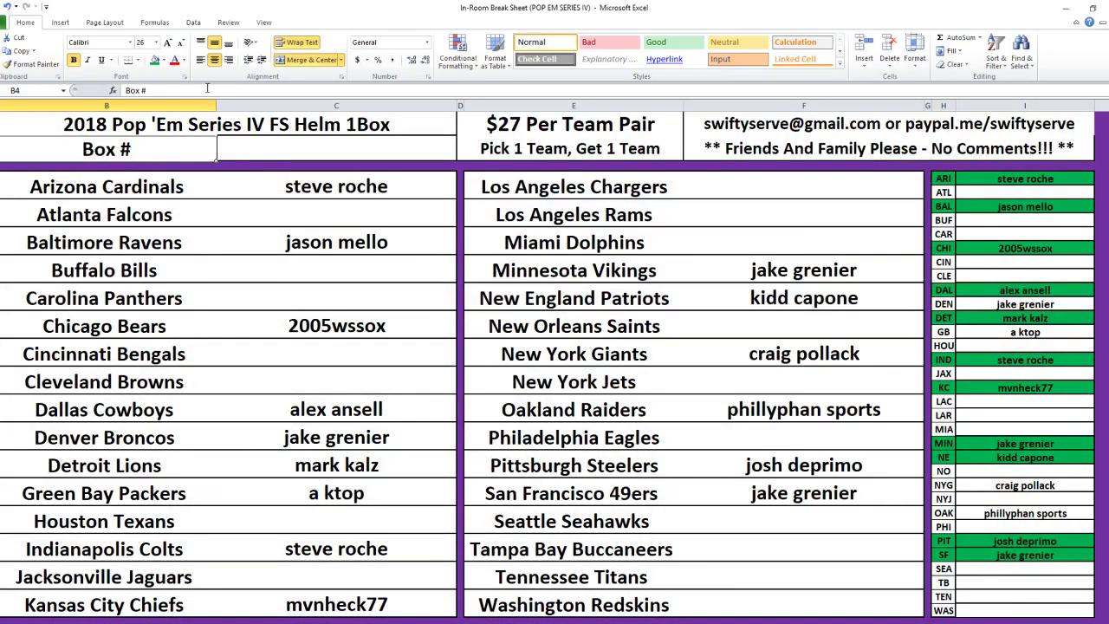
Change B4 to 'Box #60' and enter the participant's name for LAR in I24
click(207, 91)
text(60)
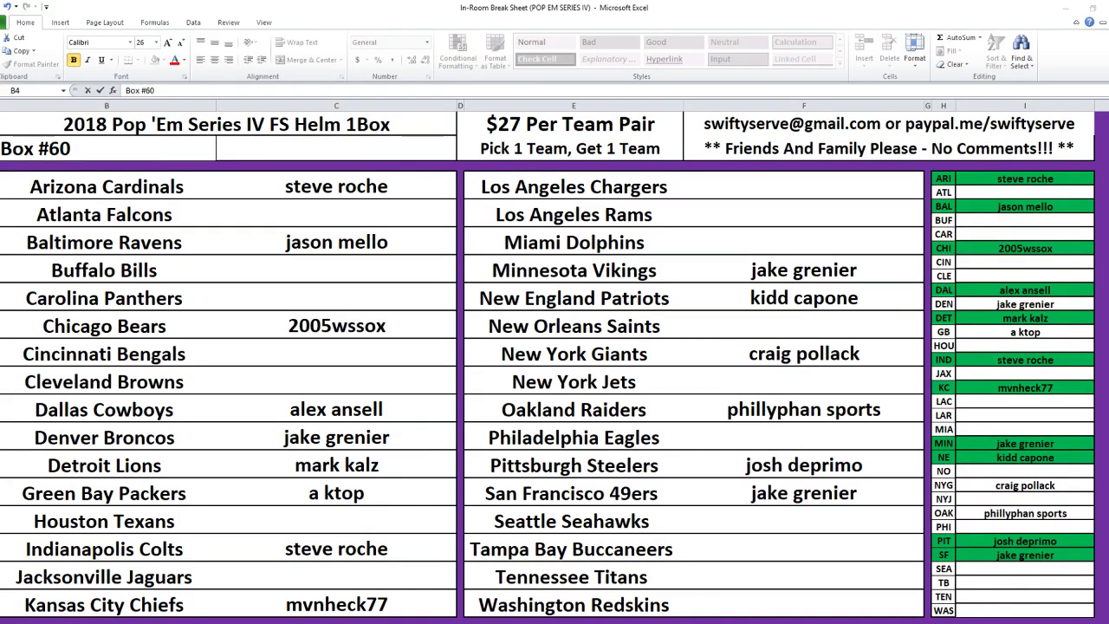
click(1023, 419)
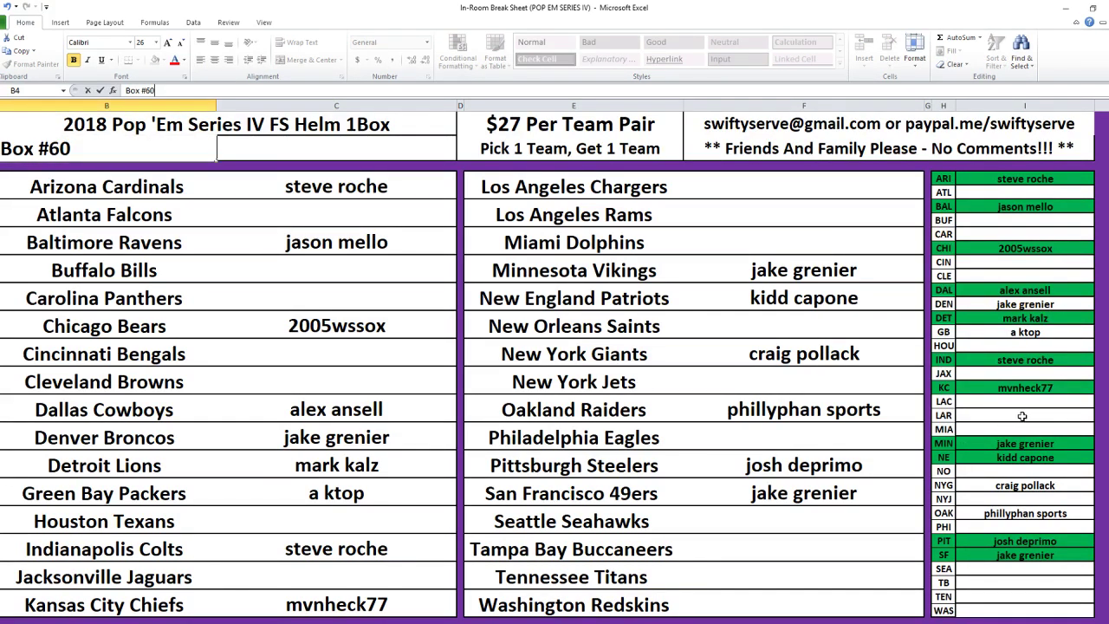
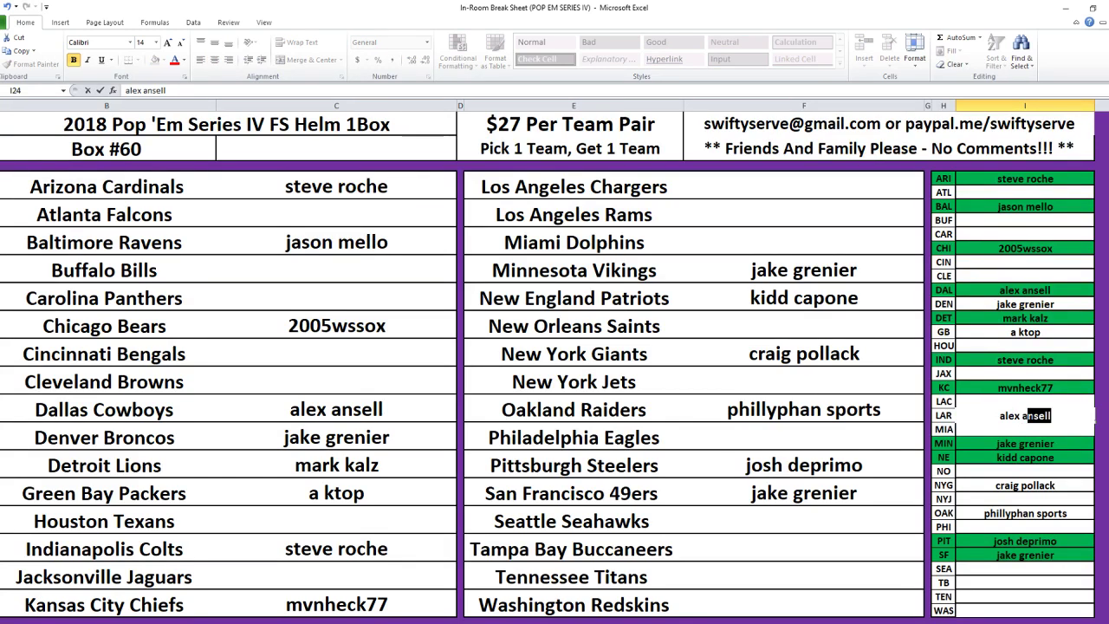
key(Return)
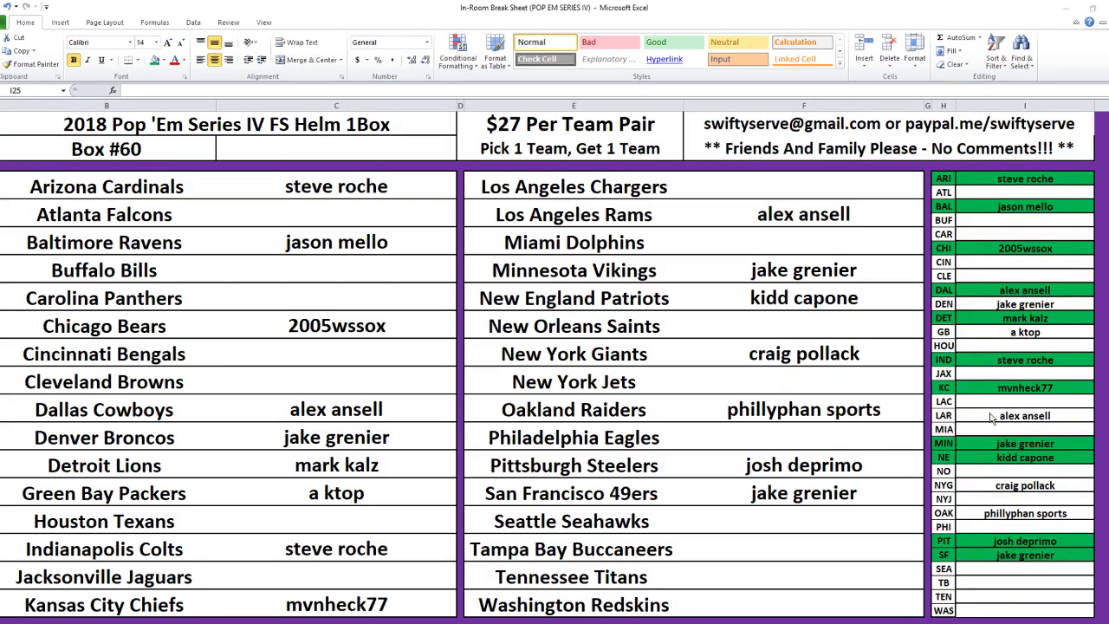
Fill the OAK, LAR and DEN side-list rows (H31:I31, H24:I24, H16:I16) green
drag(950, 515, 982, 513)
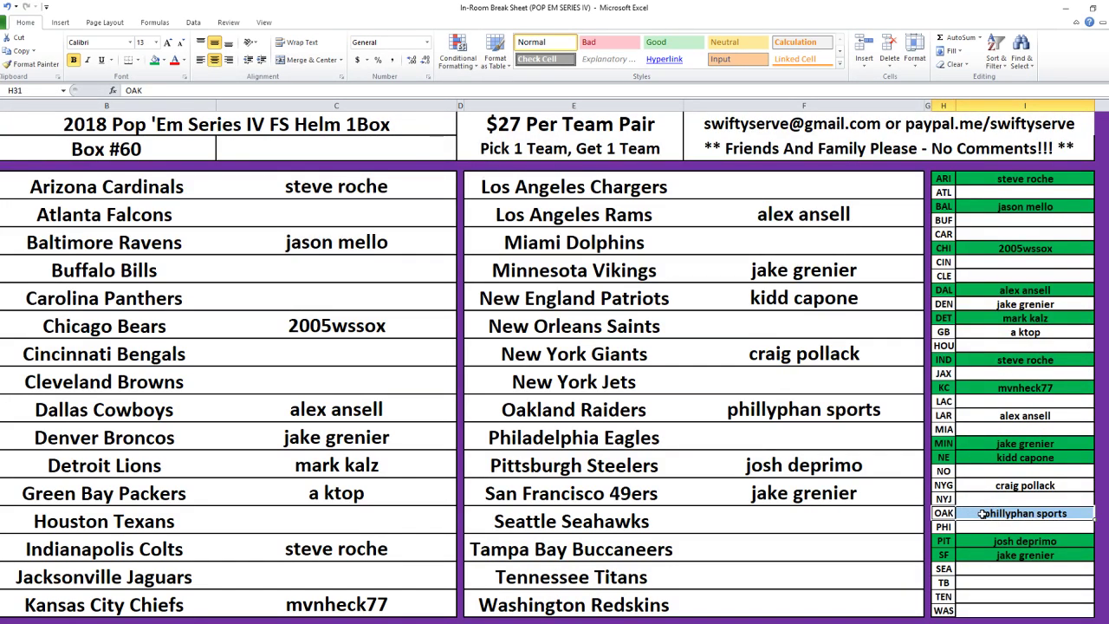
drag(946, 415, 961, 415)
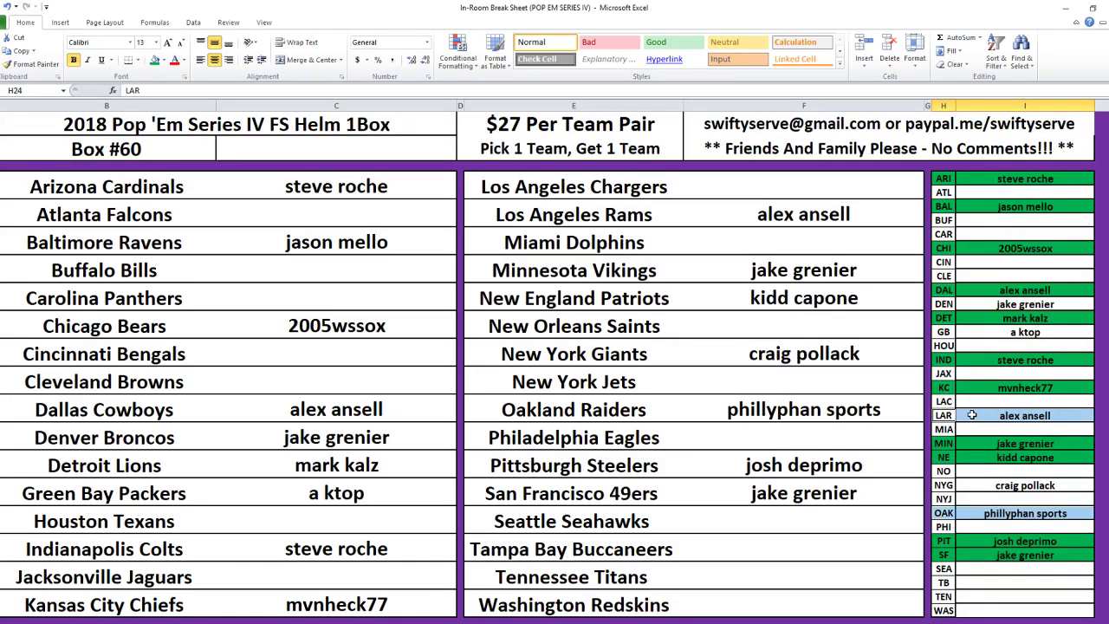
drag(949, 304, 973, 301)
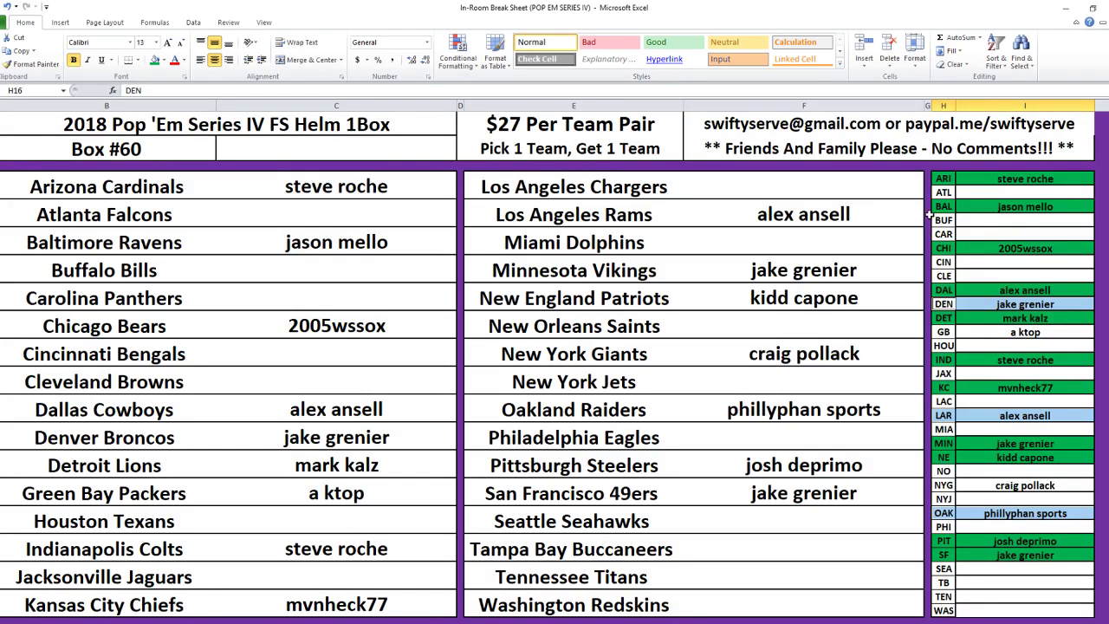
click(157, 63)
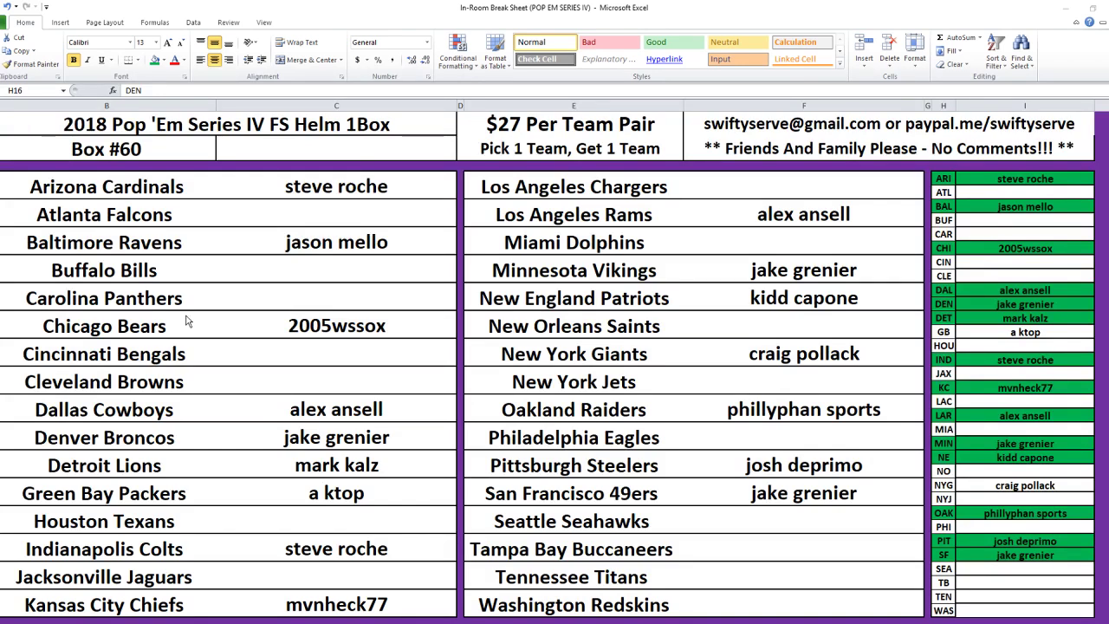
Select the claimed team rows in columns B:C, Arizona through Kansas City
drag(170, 192, 256, 263)
ctrl+drag(191, 325, 286, 328)
ctrl+drag(260, 412, 145, 496)
ctrl+drag(150, 546, 244, 554)
ctrl+drag(180, 605, 294, 605)
Add the claimed E:F rows (PIT, SF, OAK, NYG, MIN, NE, LAR), fill green, then fill side-list NYG green
ctrl+drag(629, 496, 772, 465)
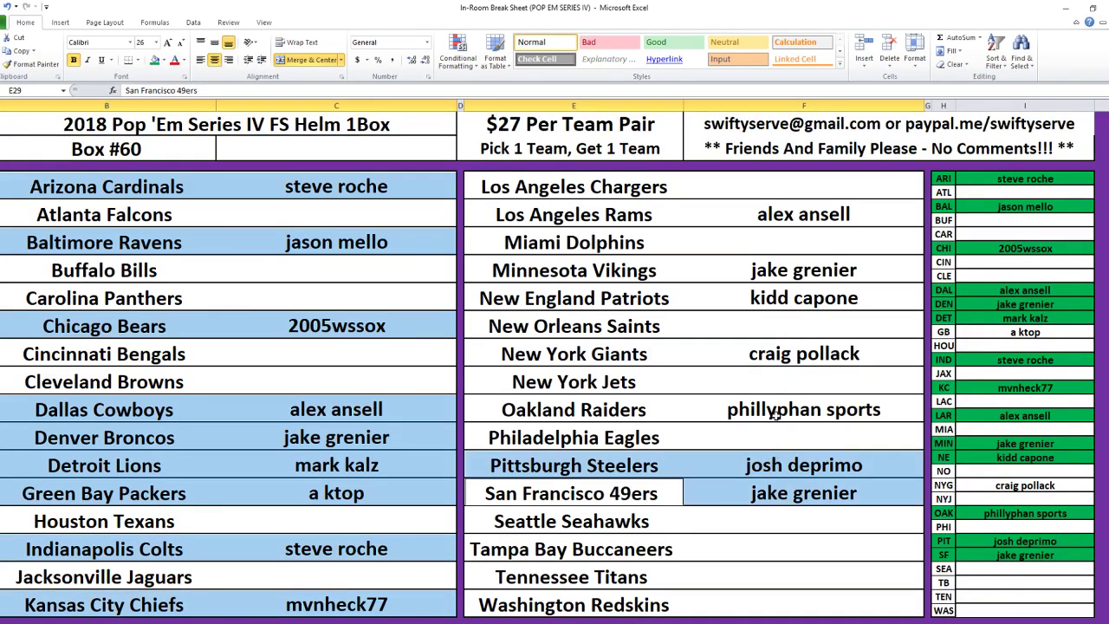
ctrl+drag(775, 416, 640, 412)
ctrl+drag(640, 352, 724, 341)
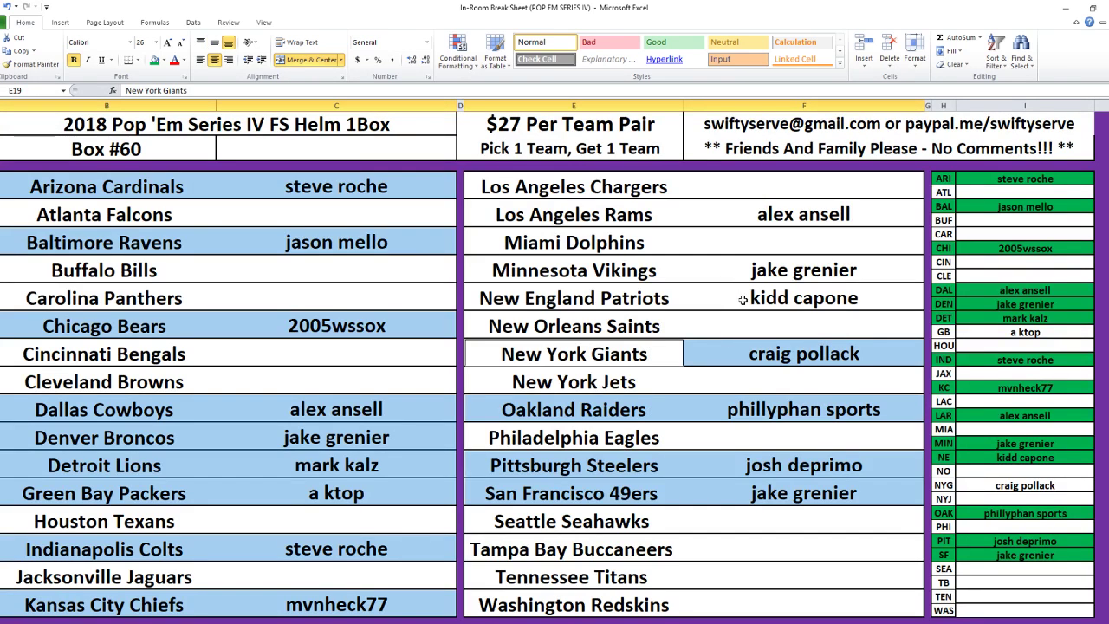
ctrl+drag(742, 299, 736, 271)
ctrl+drag(633, 219, 708, 201)
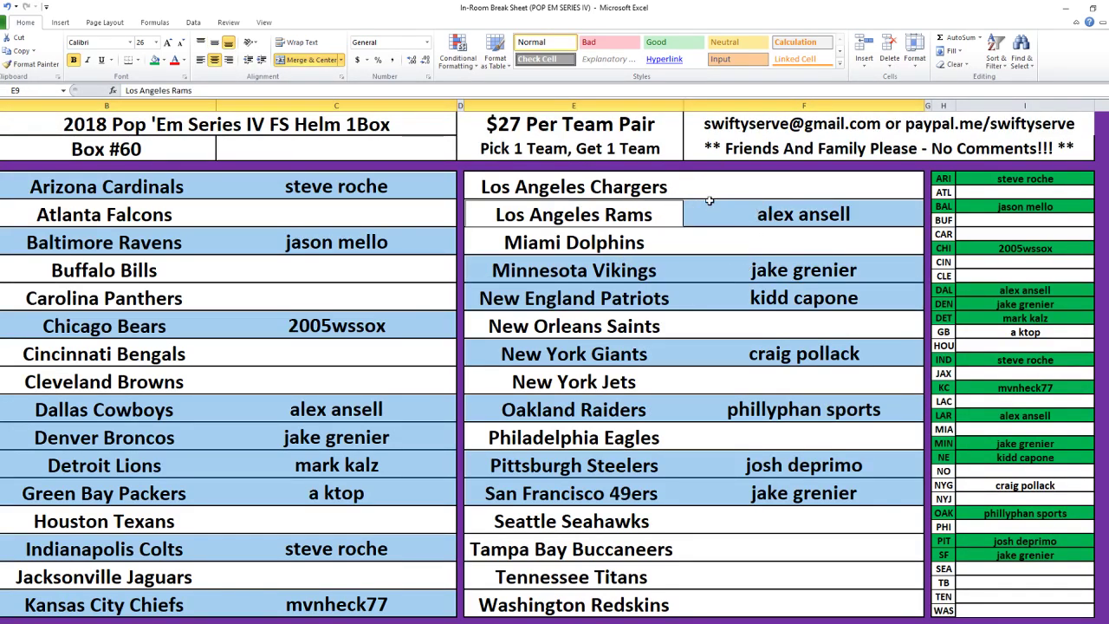
click(156, 60)
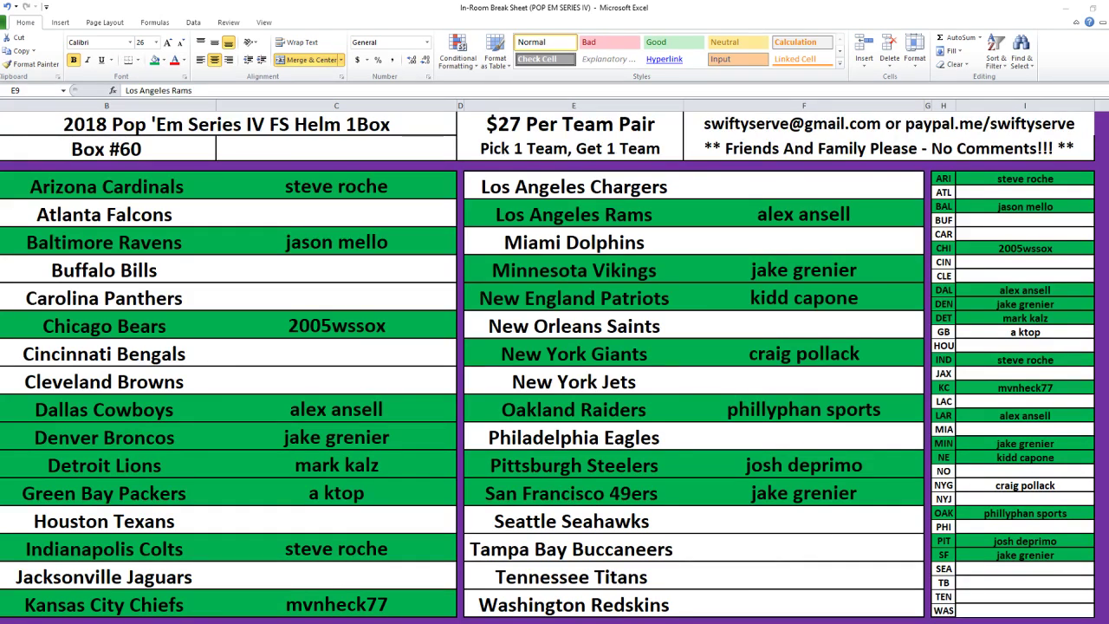
drag(947, 485, 970, 485)
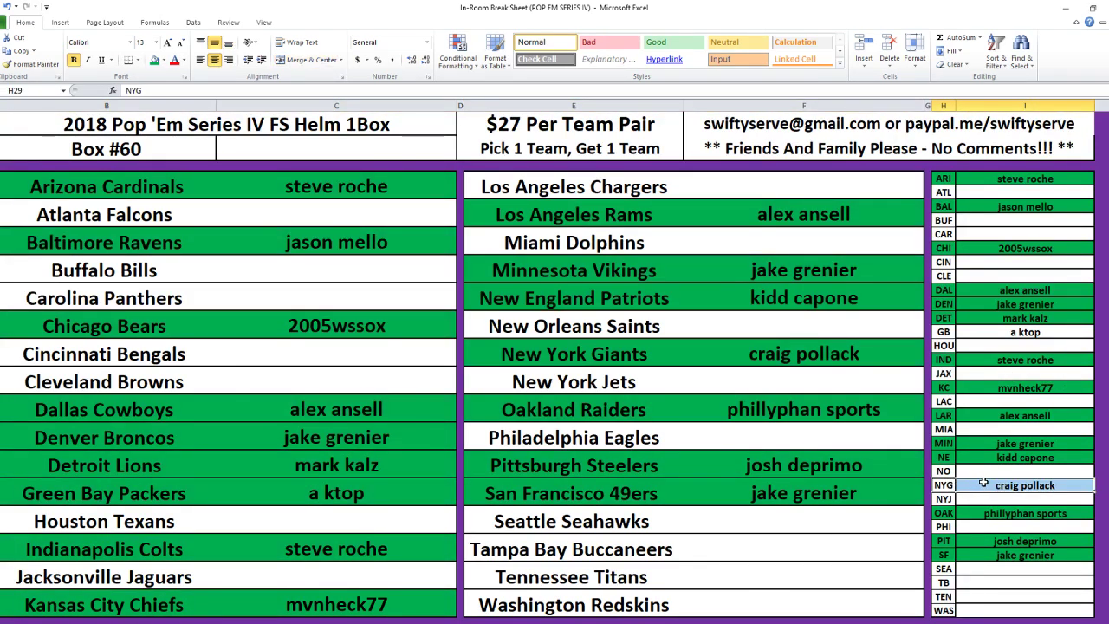
click(158, 61)
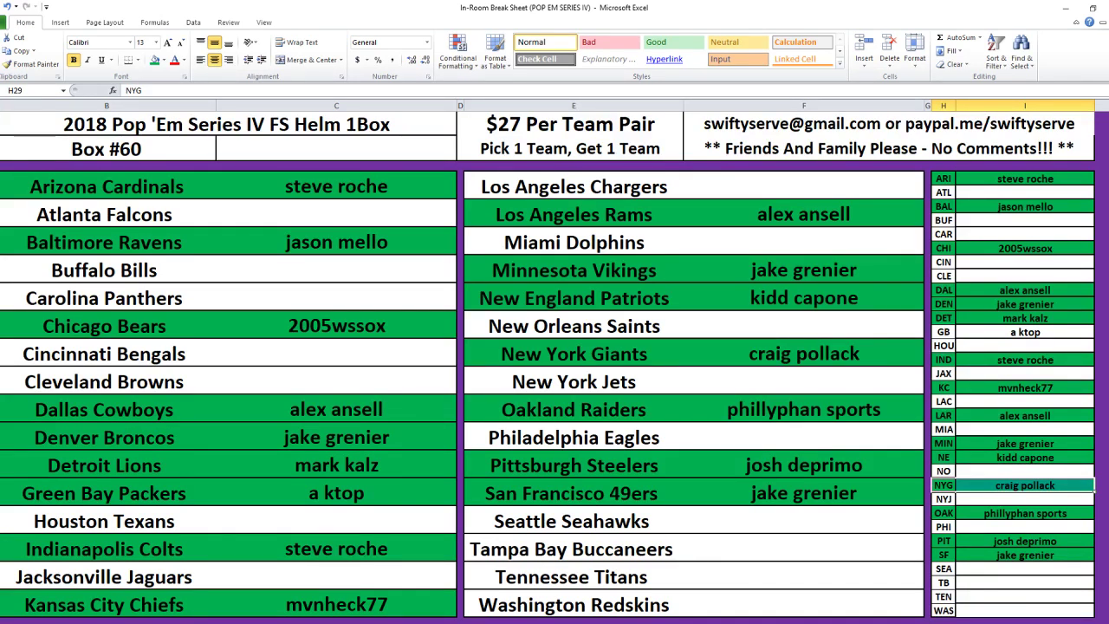
Open a blank List Randomizer form and copy the participant names I7:I33 (ARI to SF) from Excel
key(alt+Tab)
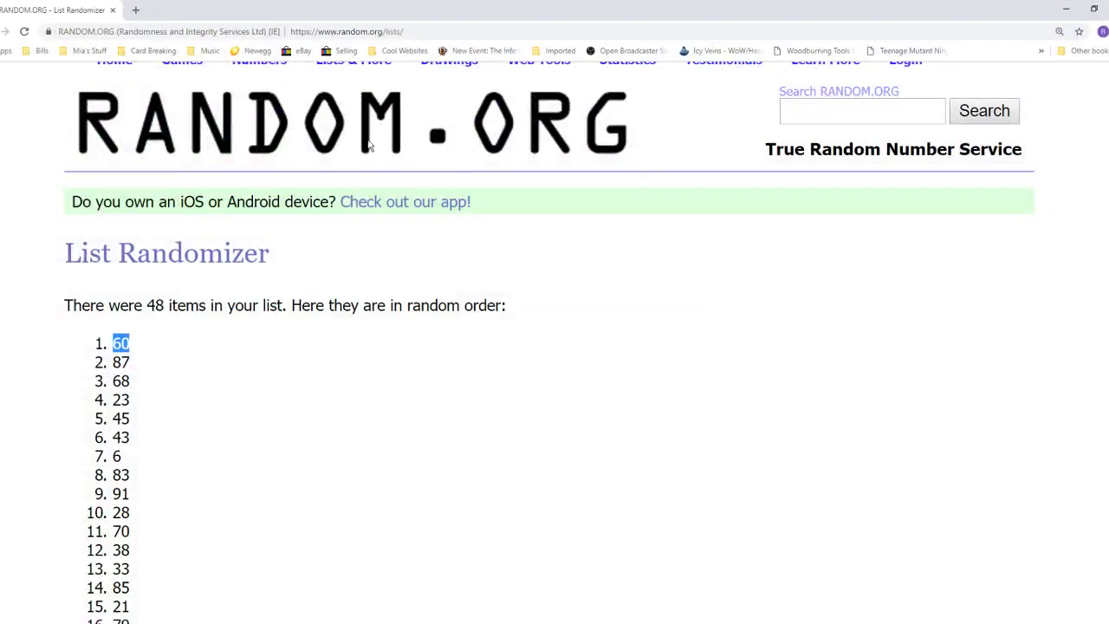
mouse_move(354, 62)
click(372, 87)
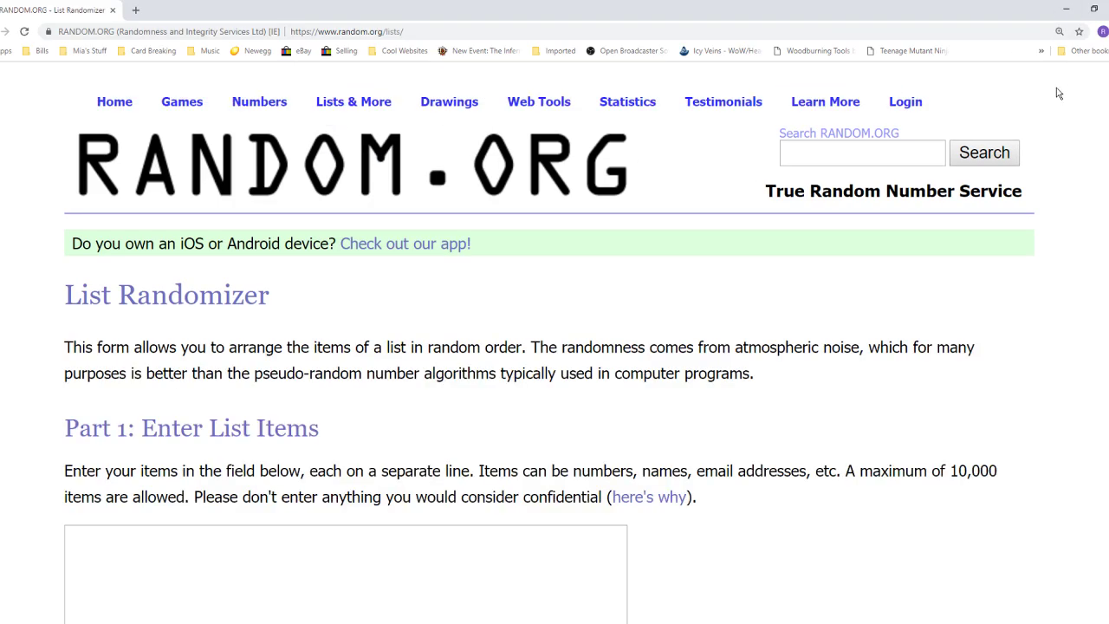
click(1093, 8)
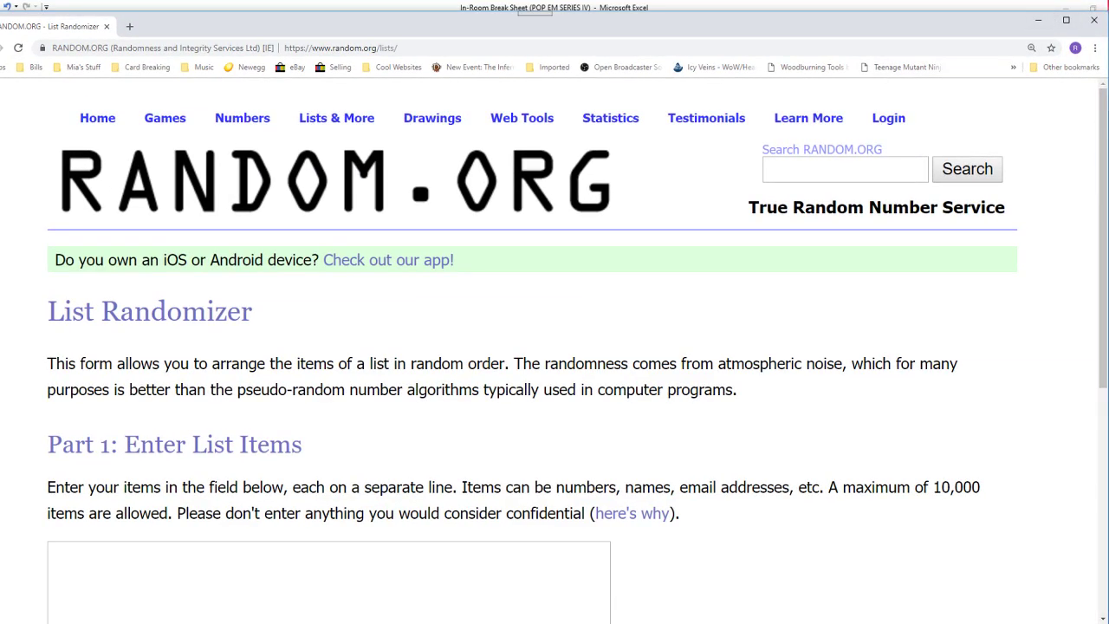
drag(535, 12, 627, 22)
click(996, 177)
drag(996, 178, 1022, 556)
key(ctrl+c)
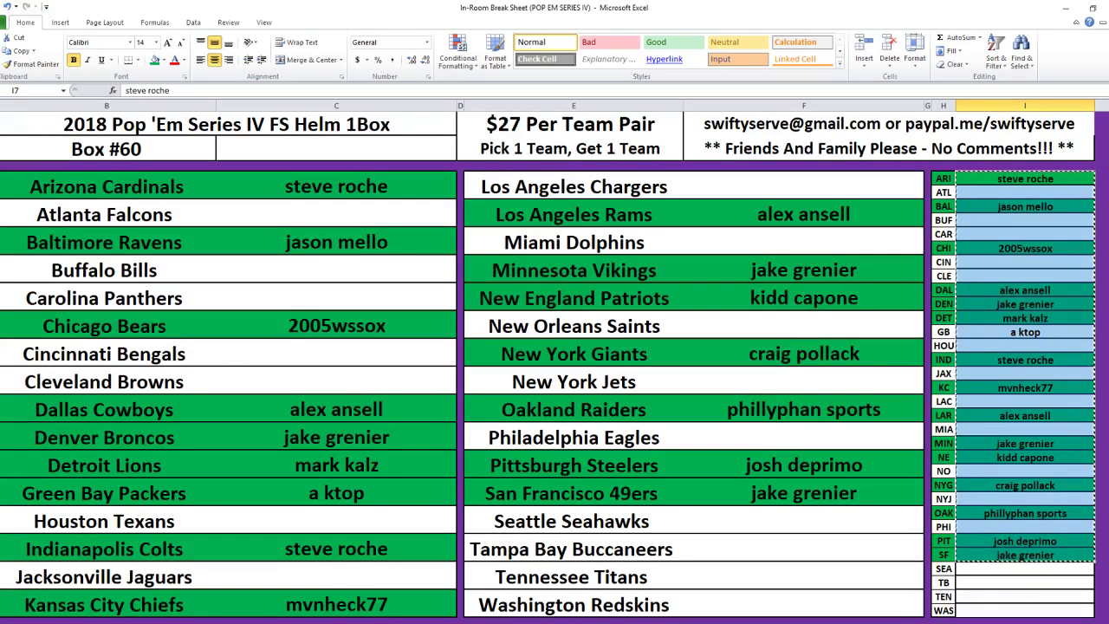
key(alt+Tab)
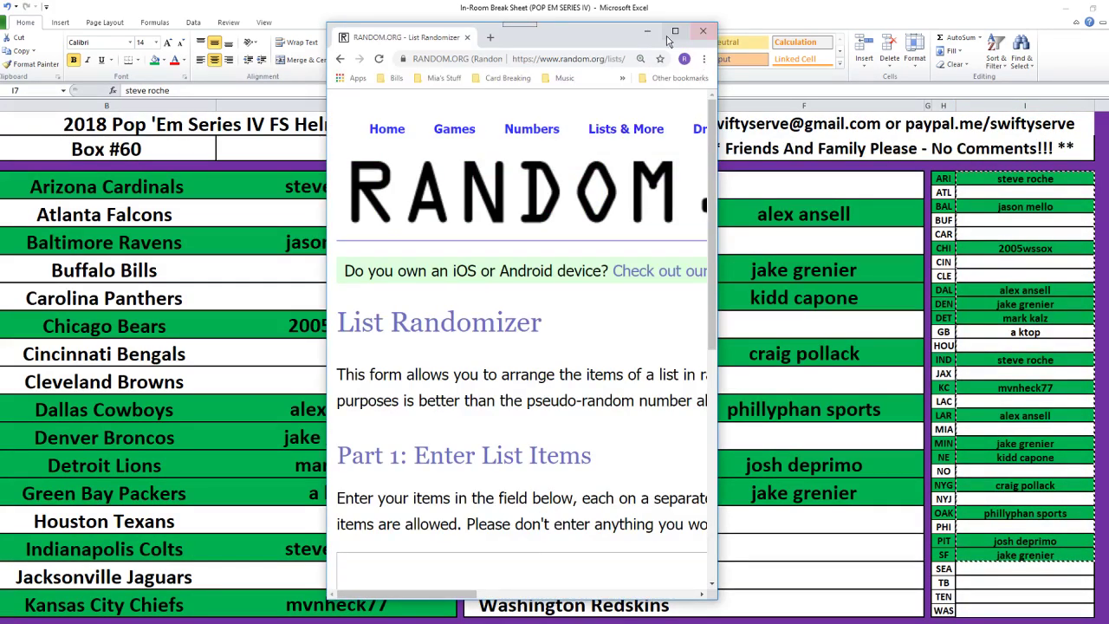
Paste the copied participant names into the List Randomizer entry box
click(675, 31)
click(179, 574)
key(ctrl+v)
key(BackSpace)
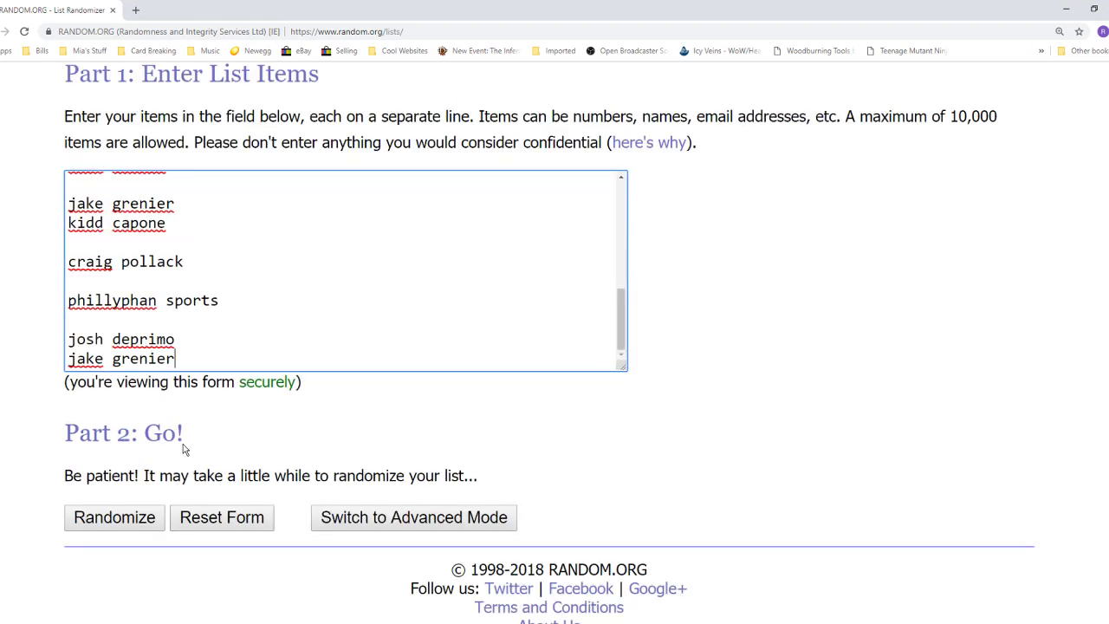
Delete every blank line between the pasted names so each sits on its own line
click(86, 321)
key(BackSpace)
click(83, 300)
key(BackSpace)
click(81, 281)
key(BackSpace)
click(78, 243)
key(BackSpace)
click(74, 223)
key(BackSpace)
click(75, 204)
key(BackSpace)
scroll(102, 255, up, 2)
click(77, 304)
key(BackSpace)
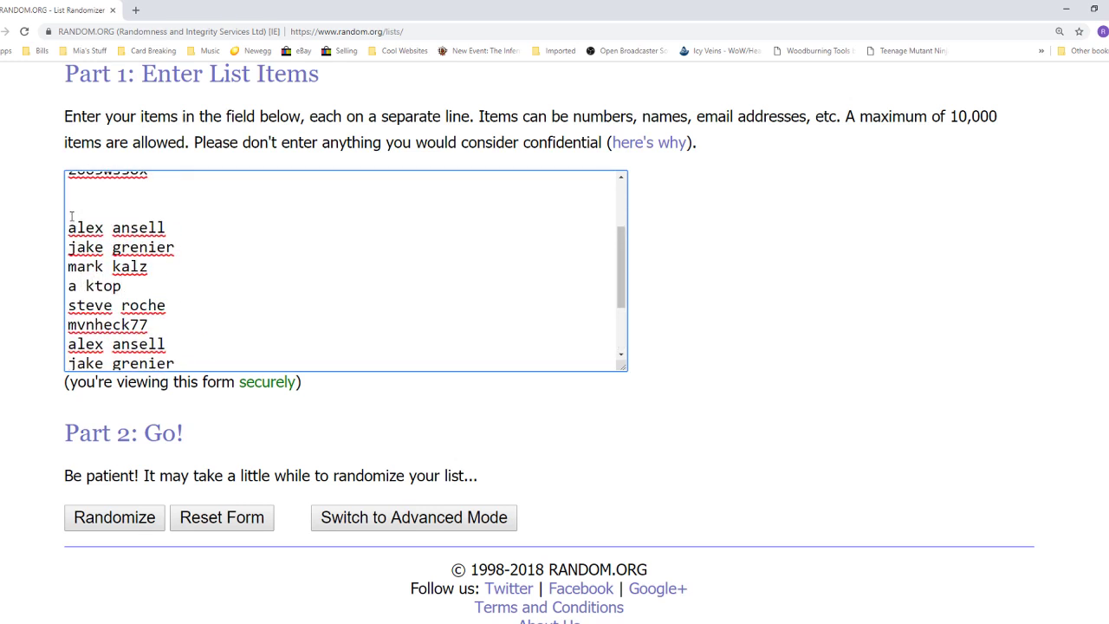
click(75, 199)
key(BackSpace)
scroll(75, 220, up, 2)
click(78, 258)
key(BackSpace)
key(BackSpace)
click(90, 211)
key(BackSpace)
scroll(90, 212, up, 1)
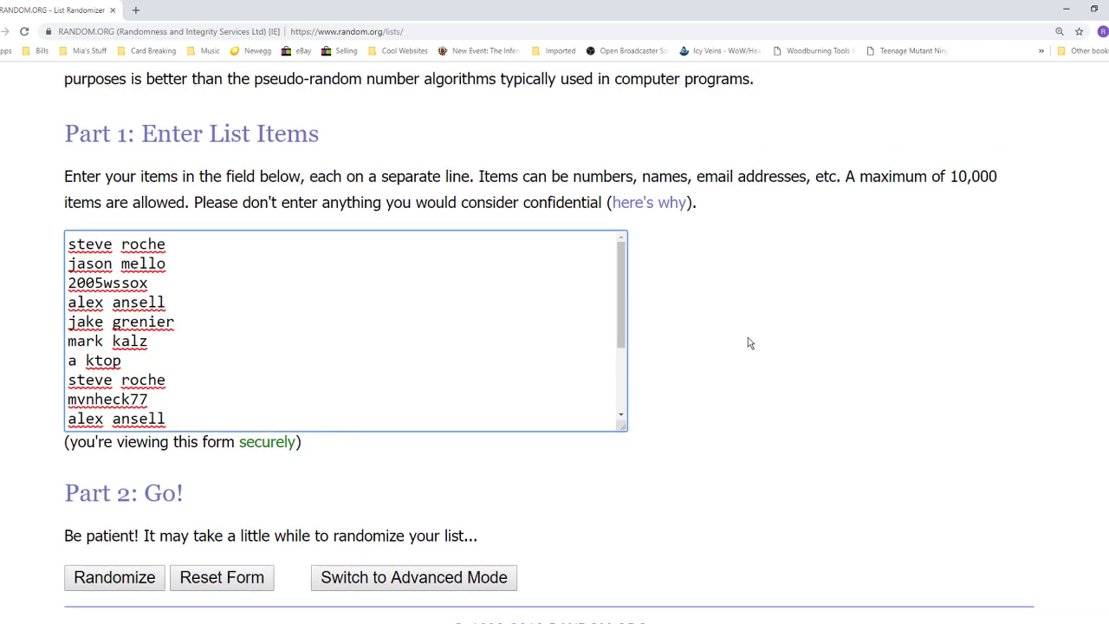
scroll(90, 211, up, 4)
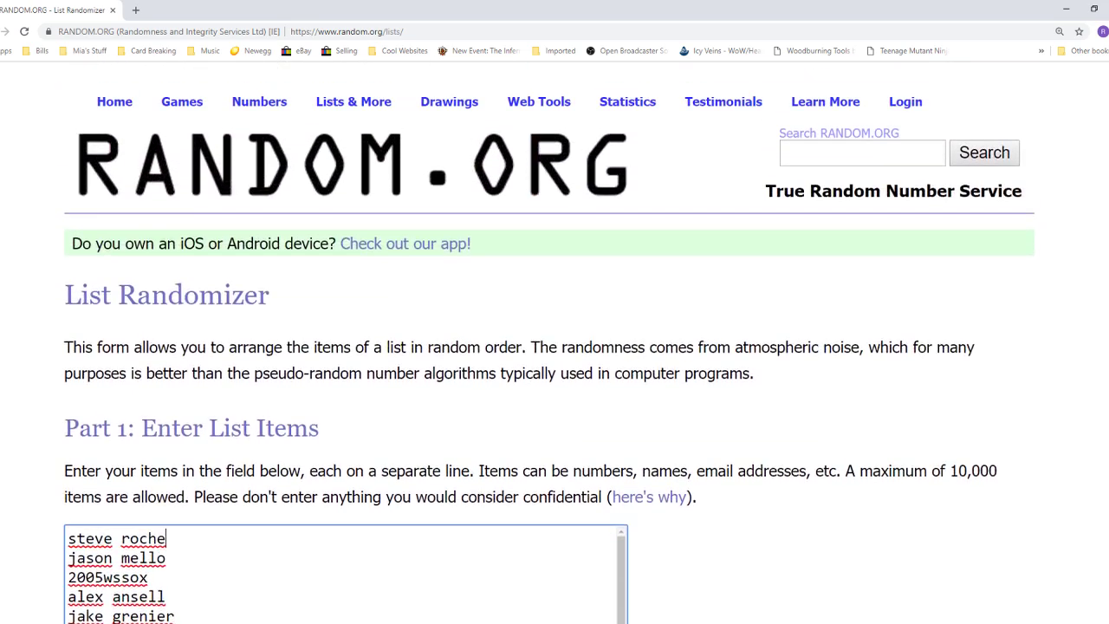
click(1091, 12)
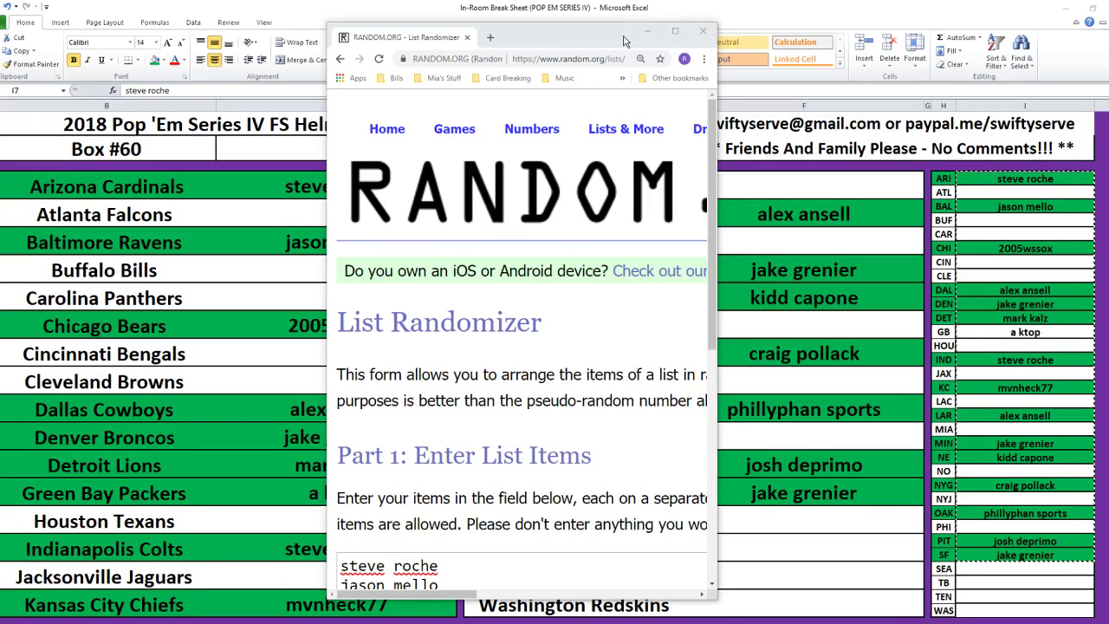
Reposition the Chrome window over the break sheet, then maximize the List Randomizer page
click(679, 32)
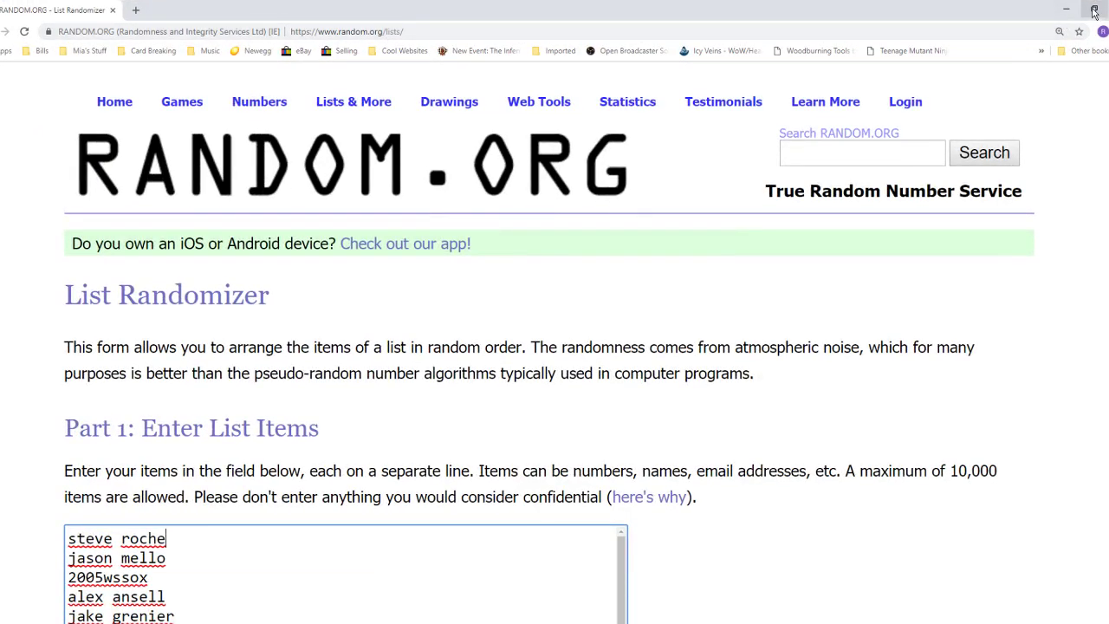
click(1094, 8)
drag(587, 43, 716, 20)
drag(846, 162, 867, 328)
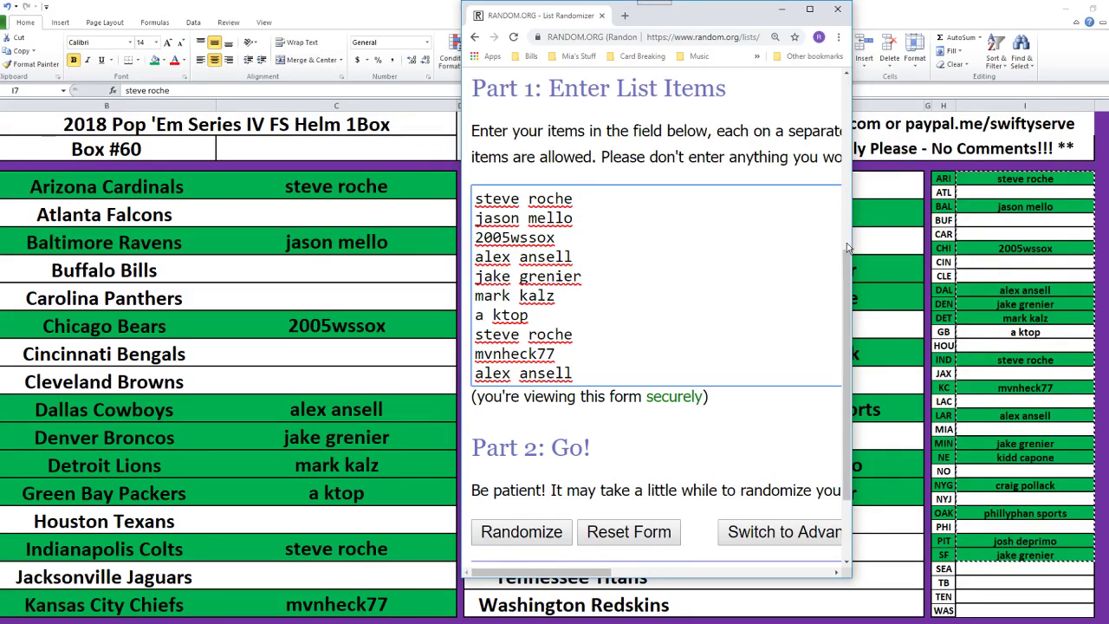
scroll(717, 314, down, 2)
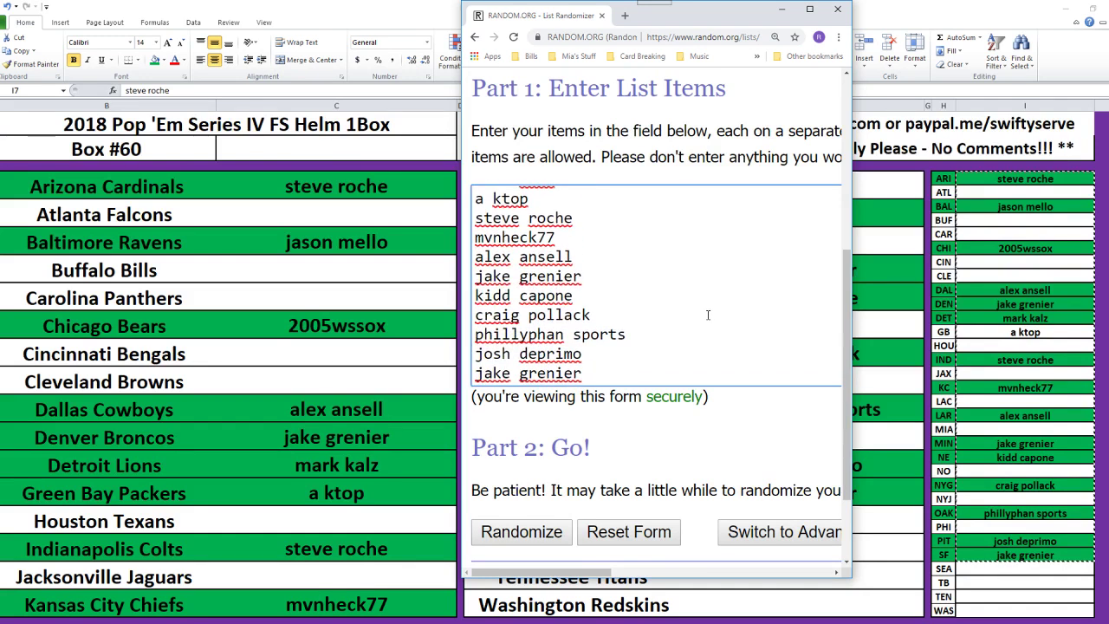
drag(735, 12, 577, 29)
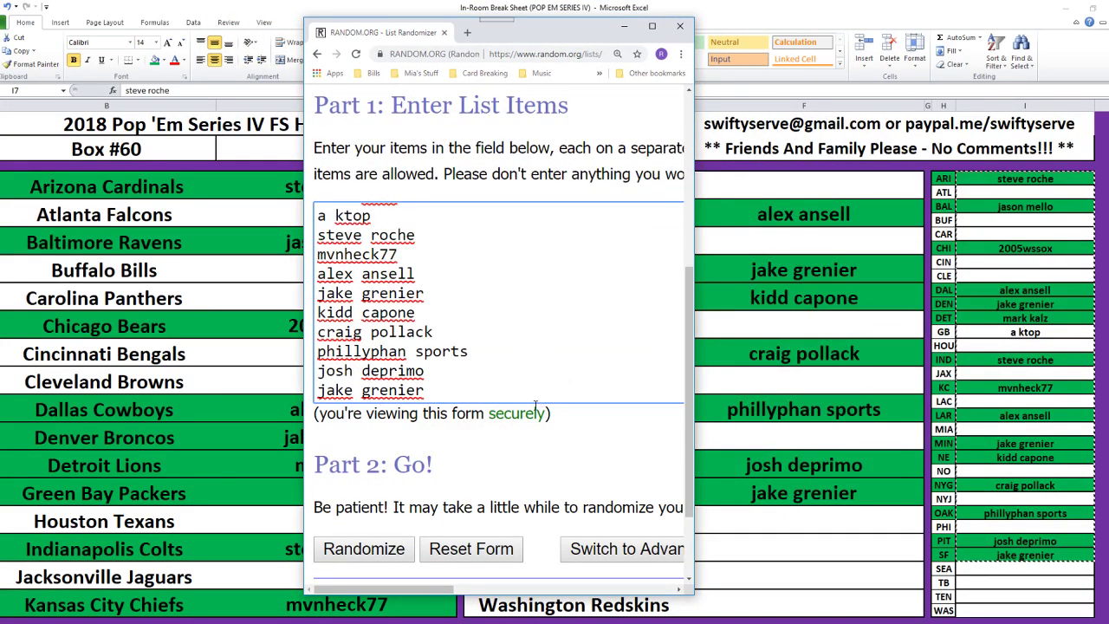
click(651, 29)
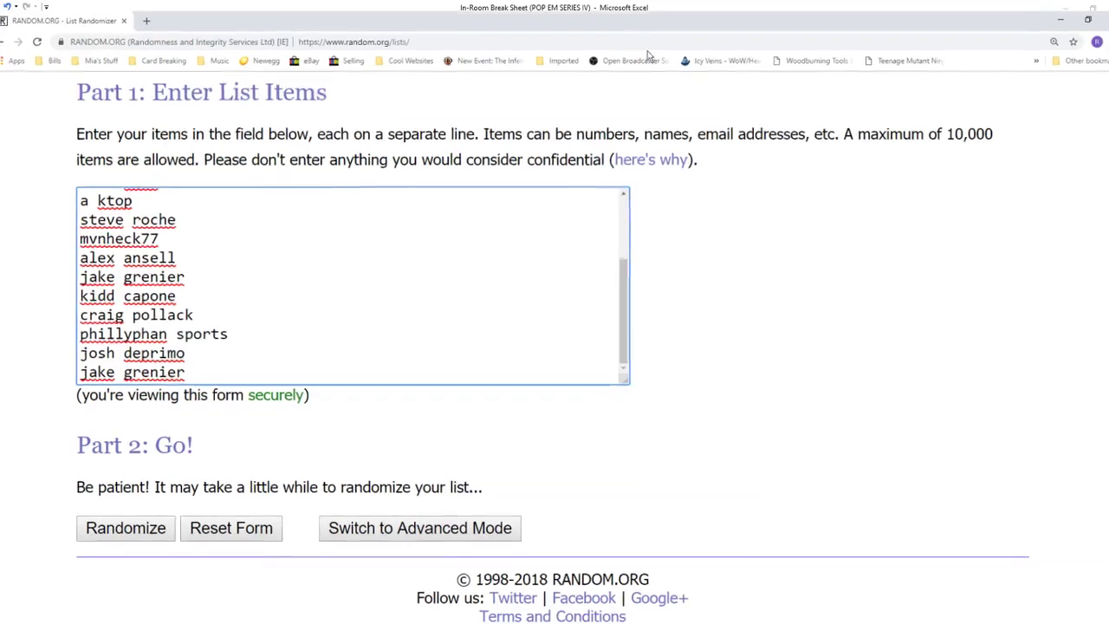
key(alt+Tab)
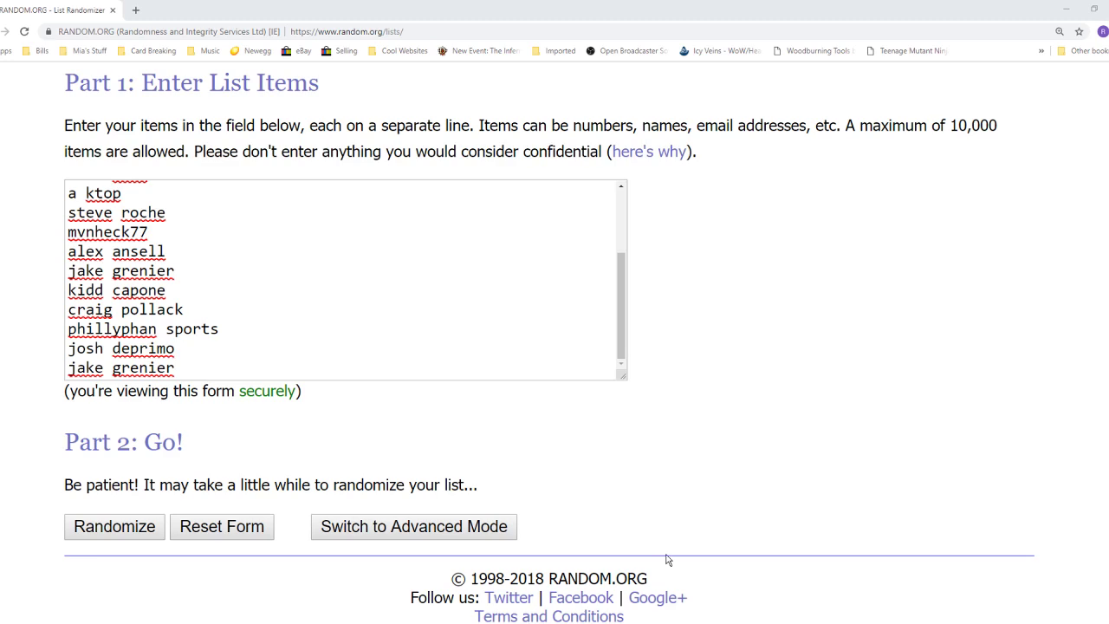
scroll(814, 388, up, 2)
scroll(1011, 158, up, 1)
scroll(817, 292, down, 2)
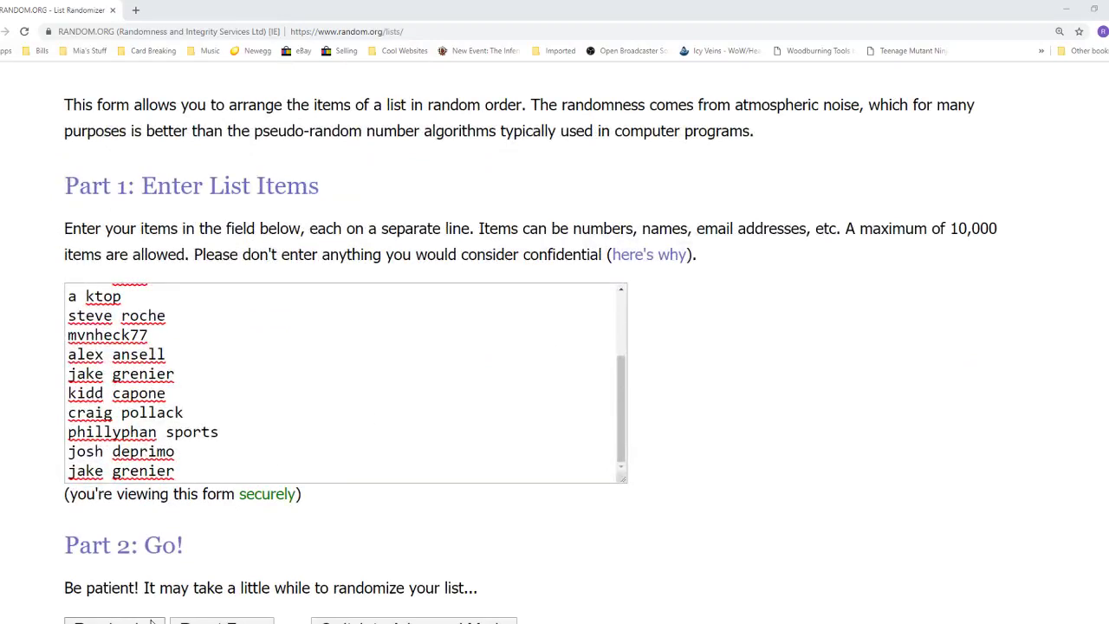
scroll(149, 528, down, 2)
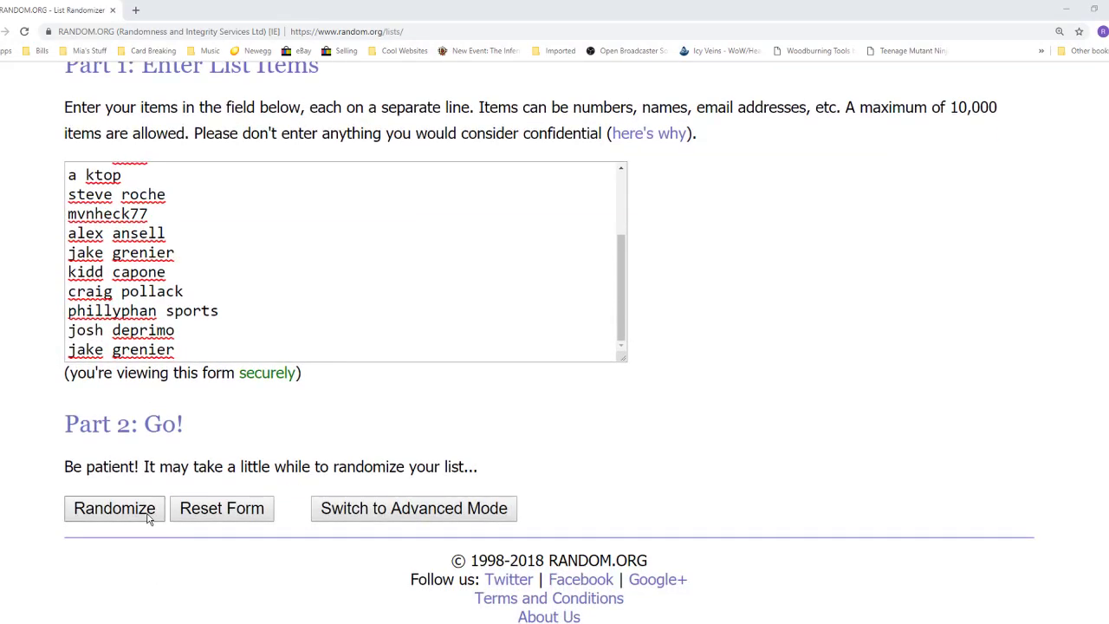
Randomize the participant list, then reshuffle it until it has been randomized five times
click(114, 508)
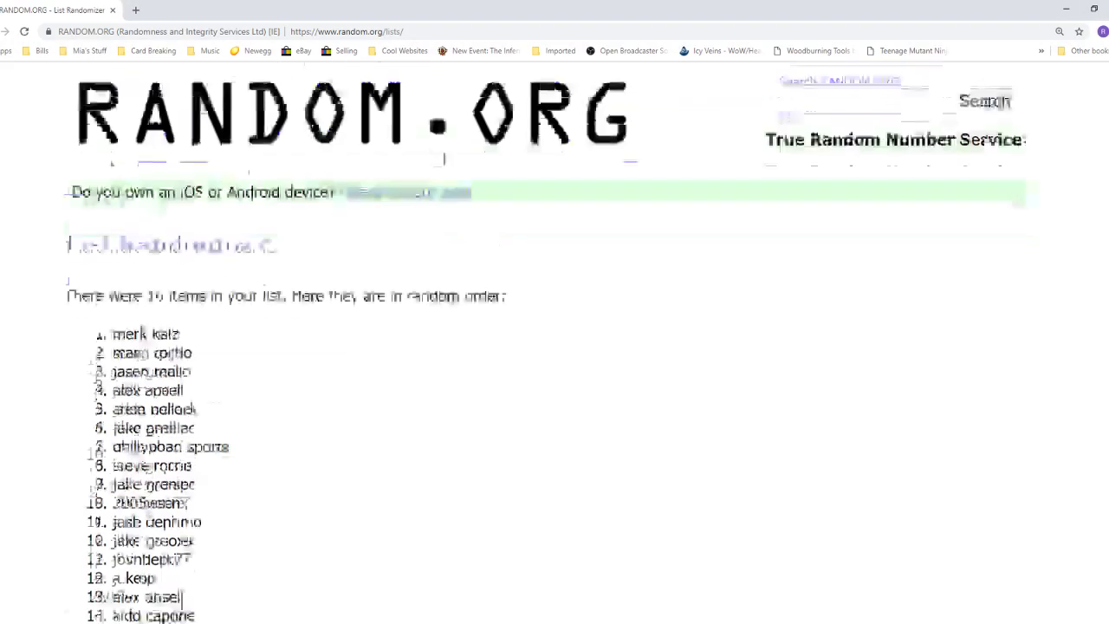
scroll(129, 509, down, 1)
click(96, 506)
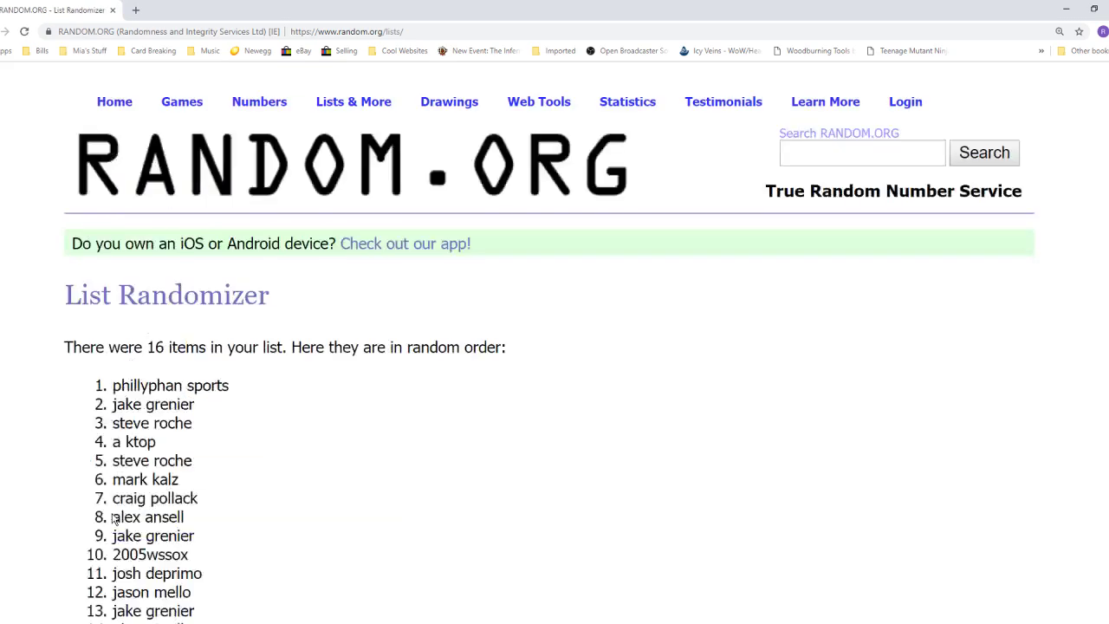
scroll(115, 515, down, 5)
click(116, 511)
scroll(117, 513, down, 5)
click(96, 507)
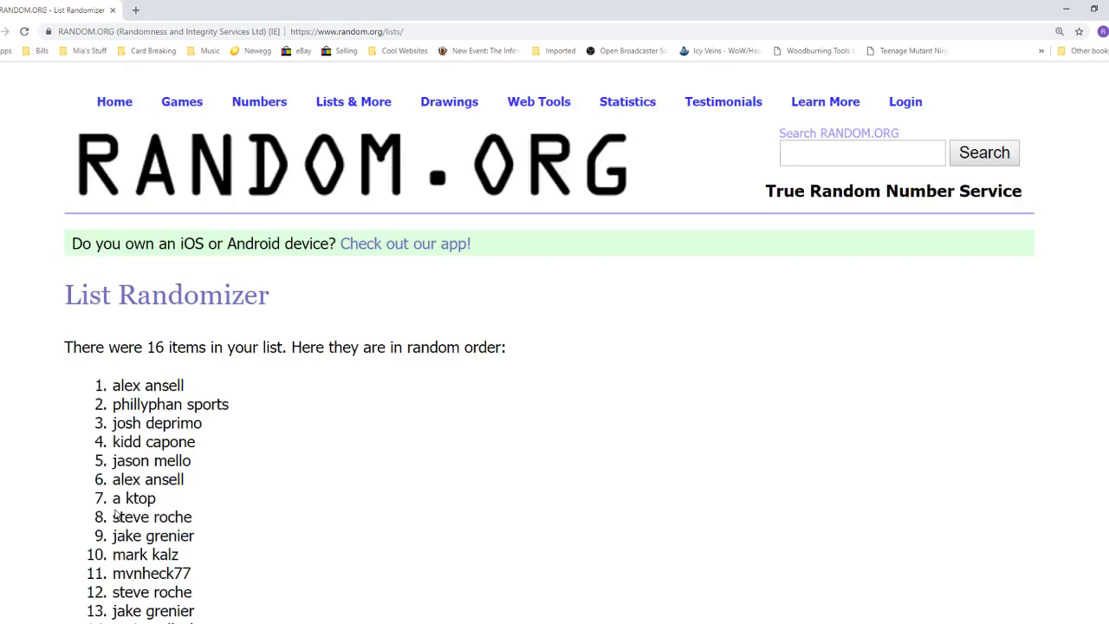
scroll(116, 513, down, 5)
click(96, 507)
scroll(116, 513, down, 5)
drag(216, 468, 416, 481)
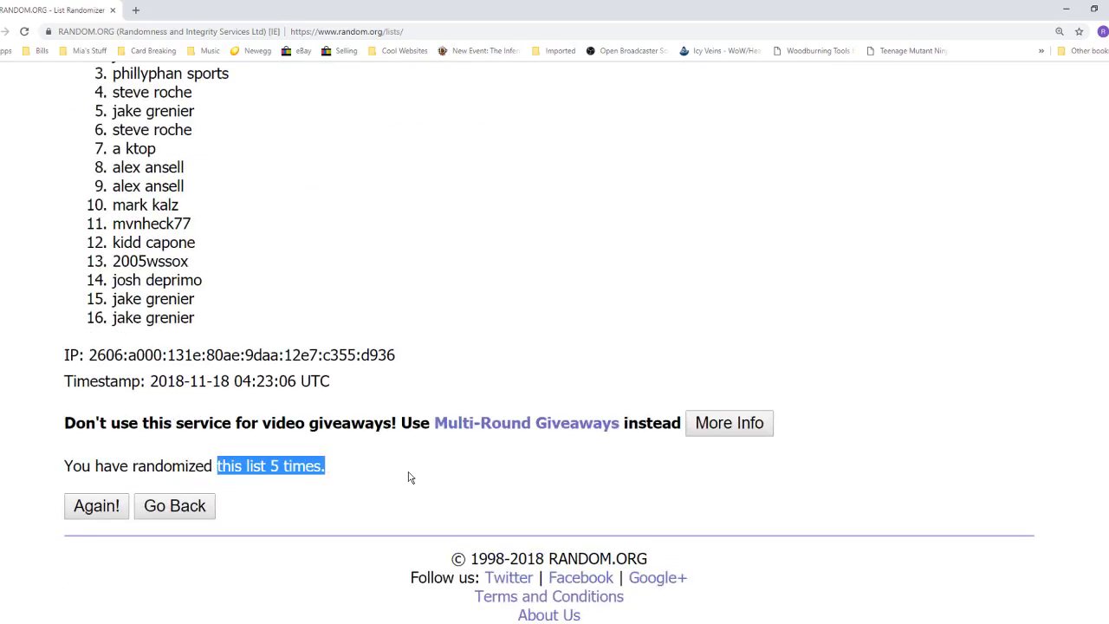
Select all 16 shuffled participant names in the result list
scroll(410, 477, up, 3)
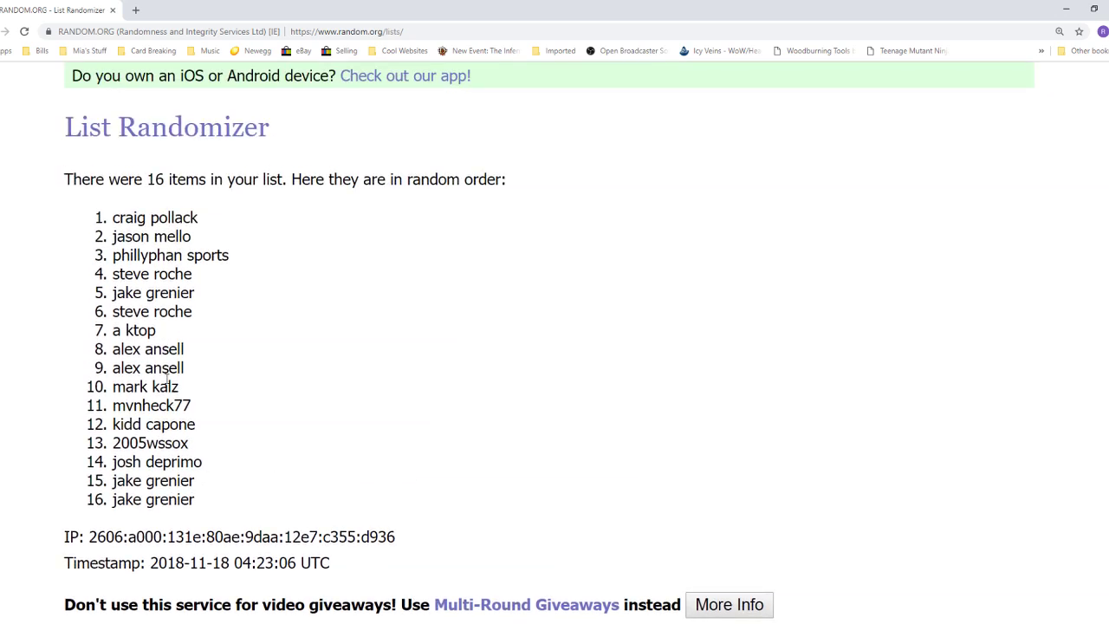
drag(109, 217, 178, 368)
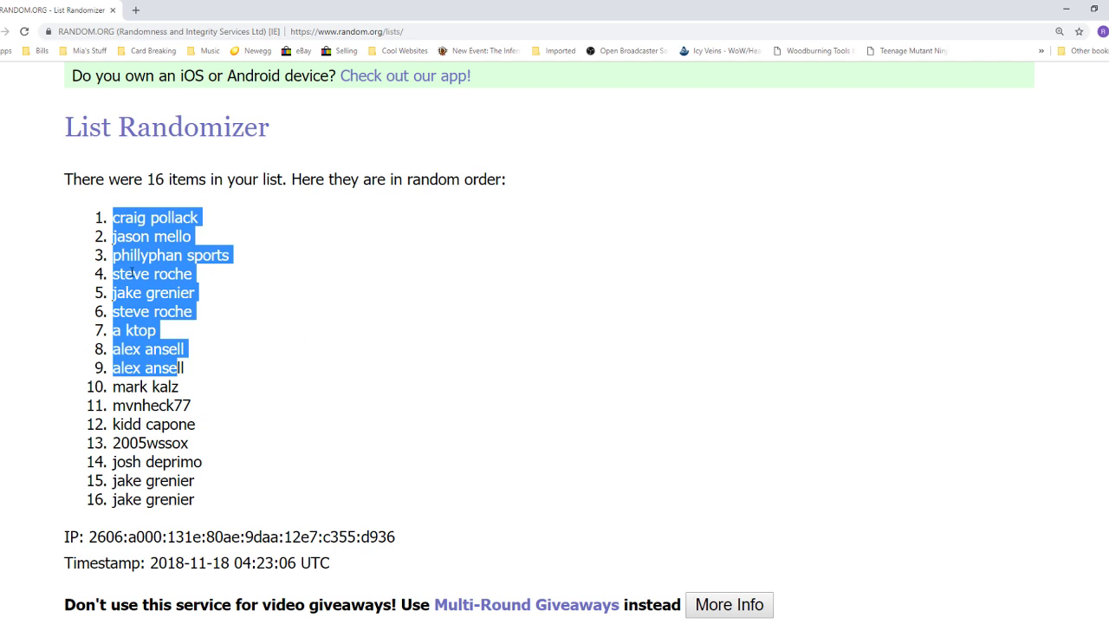
drag(114, 217, 203, 499)
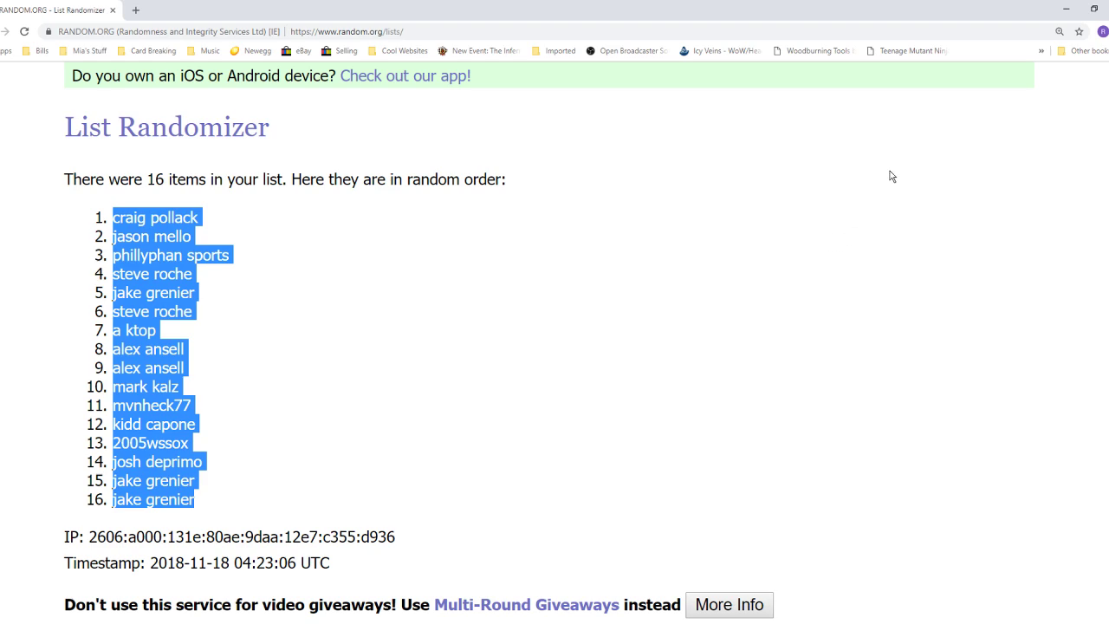
click(1093, 10)
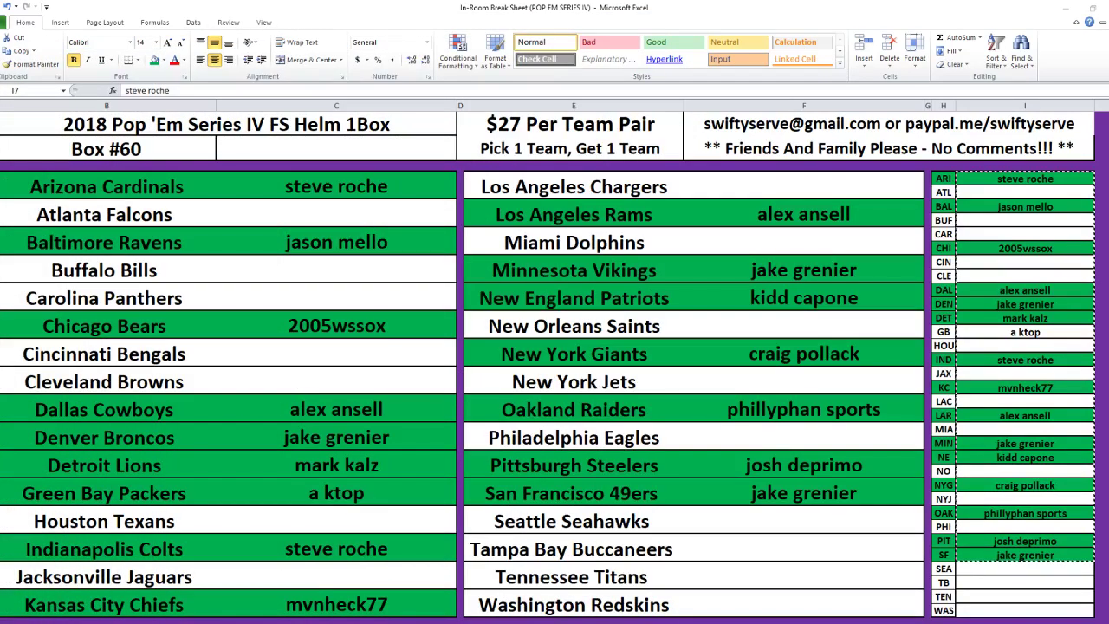
Enter participant names for ATL, BUF, CAR, CIN and CLE, accepting AutoComplete suggestions
click(1067, 193)
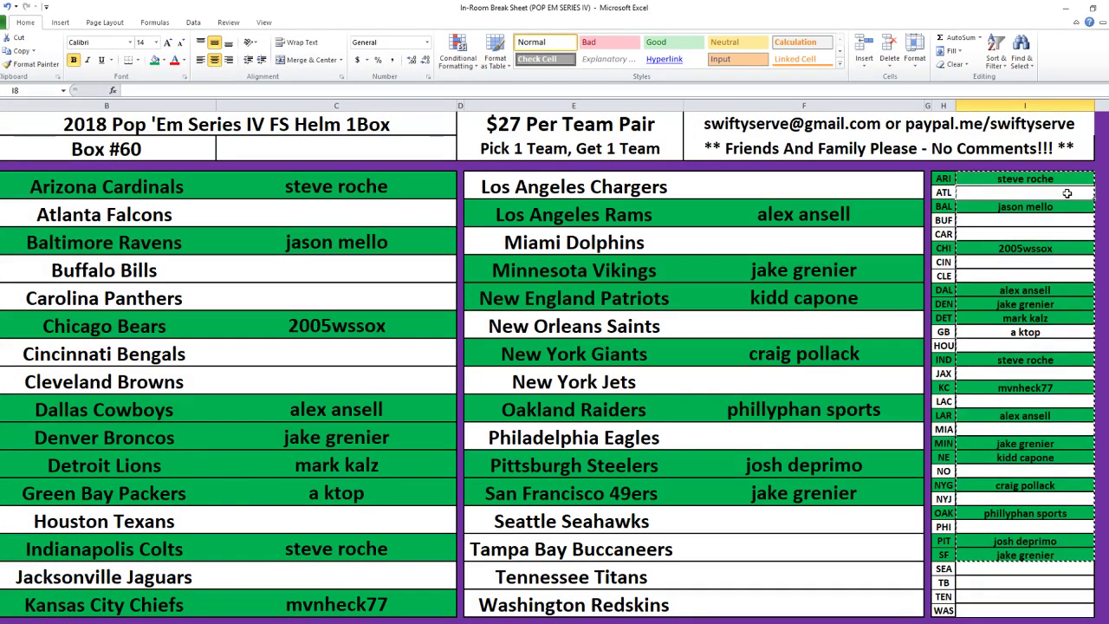
text(crai)
key(Return)
key(Return)
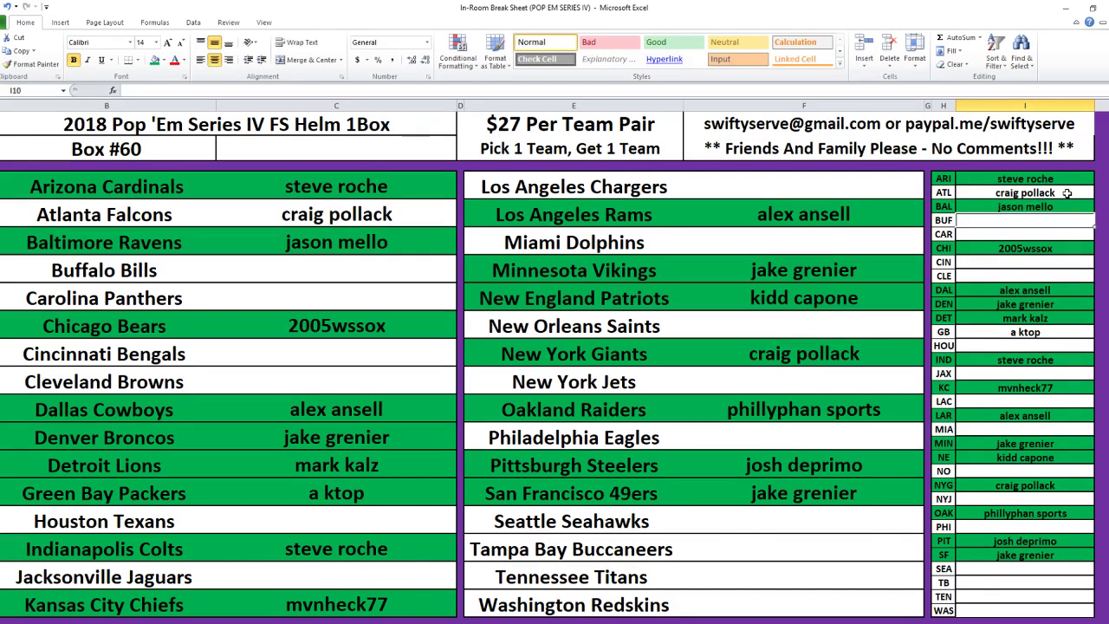
text(jas)
key(Return)
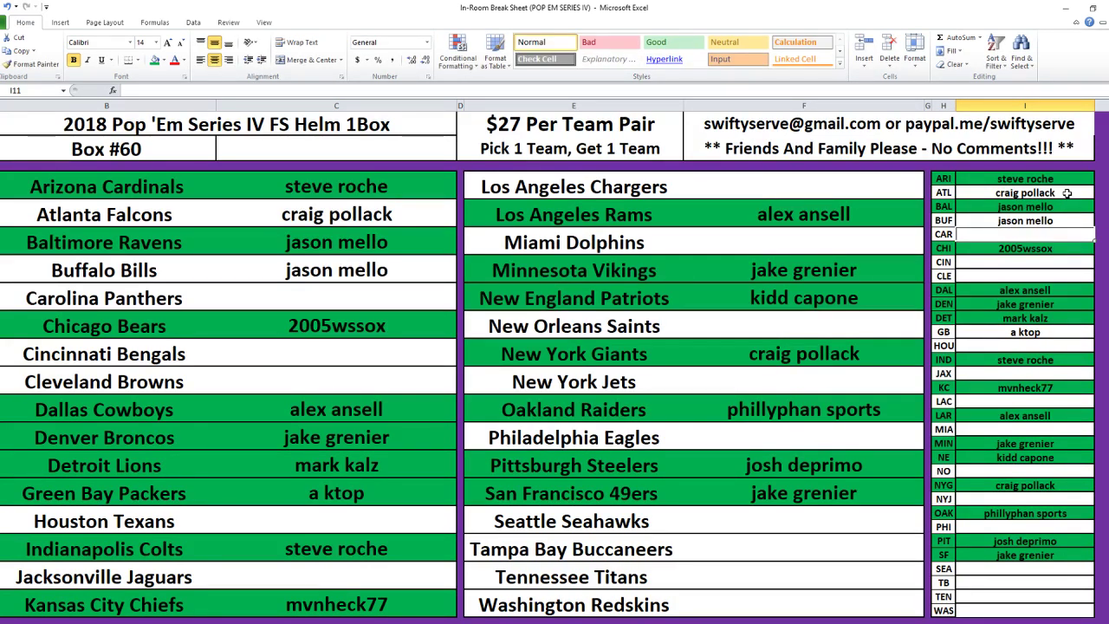
text(phillyph)
key(Return)
key(Return)
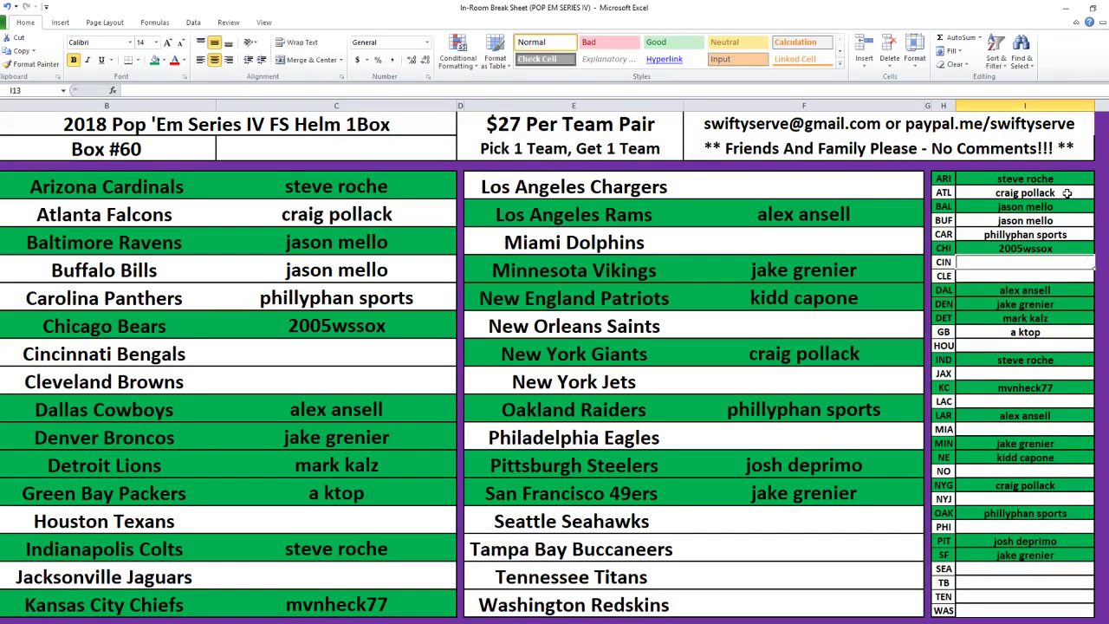
text(s)
key(Return)
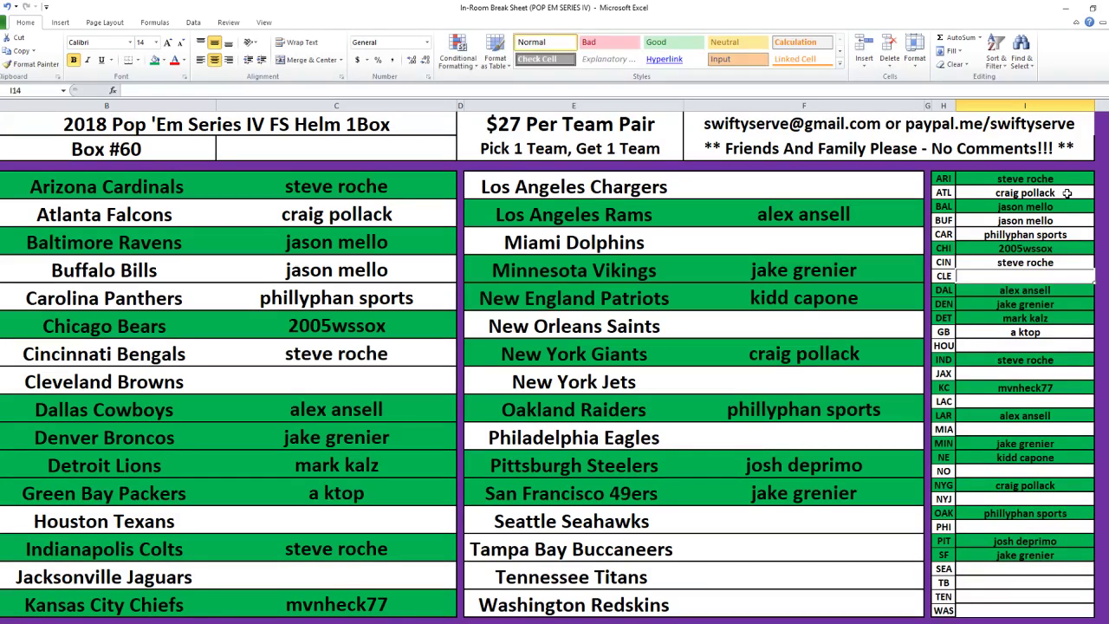
text(jake)
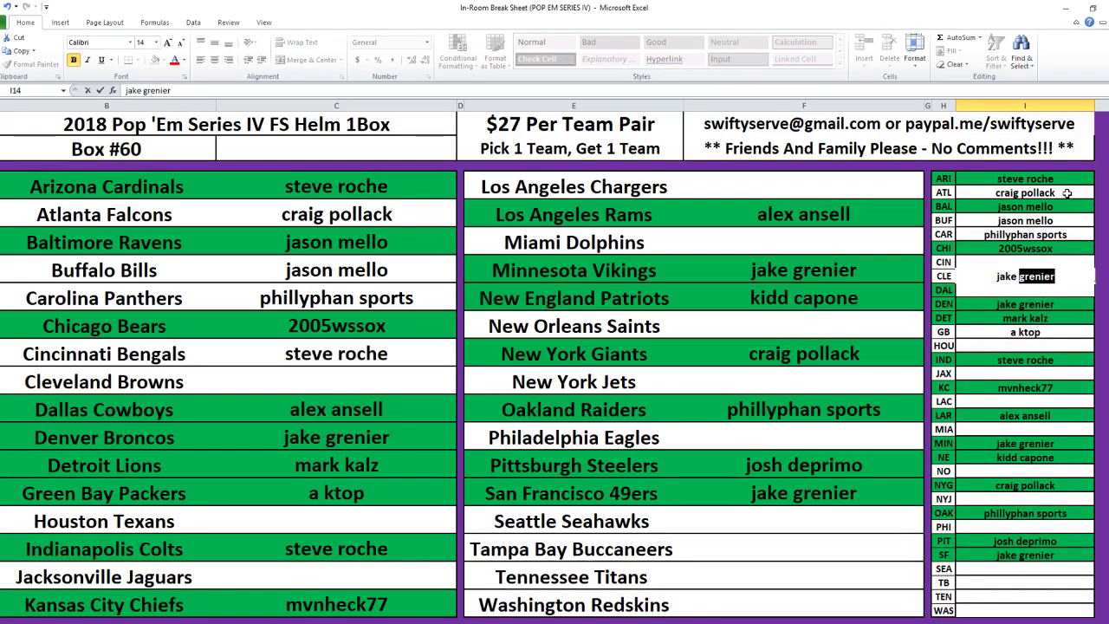
key(Return)
key(Return)
key(Return)
key(Return)
key(Return)
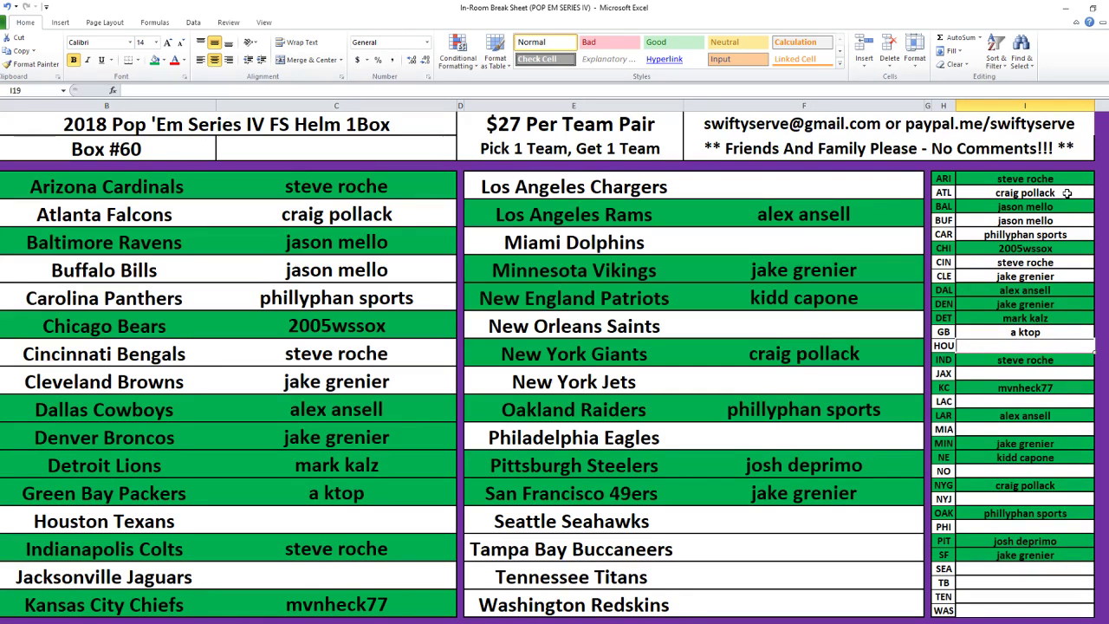
Fill the GB row H18:I18 green and enter participants for HOU and JAX
drag(942, 331, 979, 332)
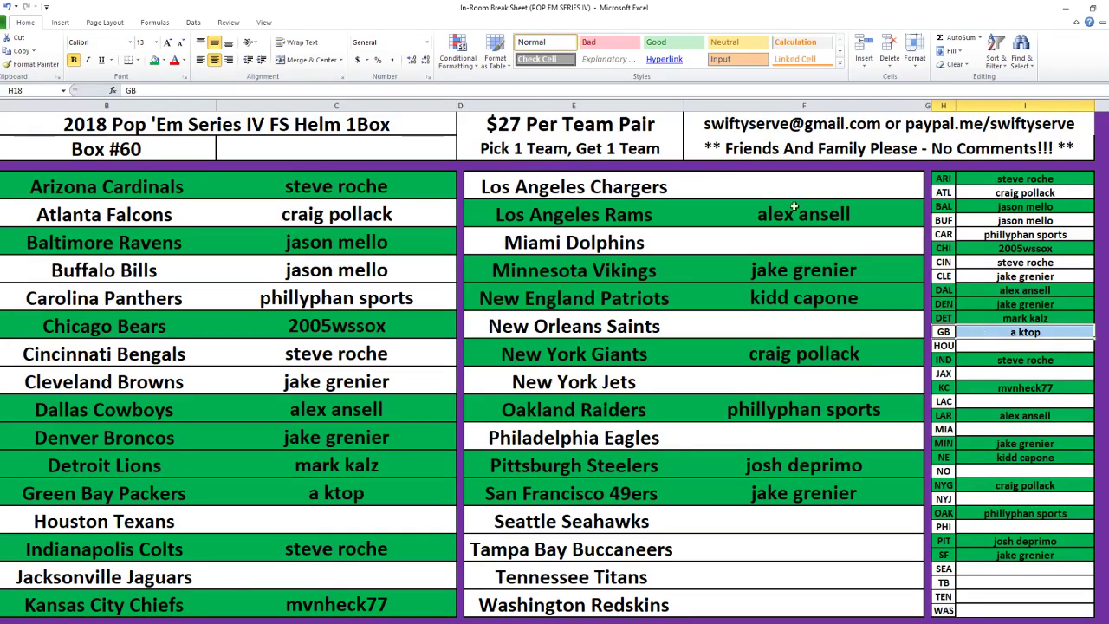
click(154, 59)
click(1028, 346)
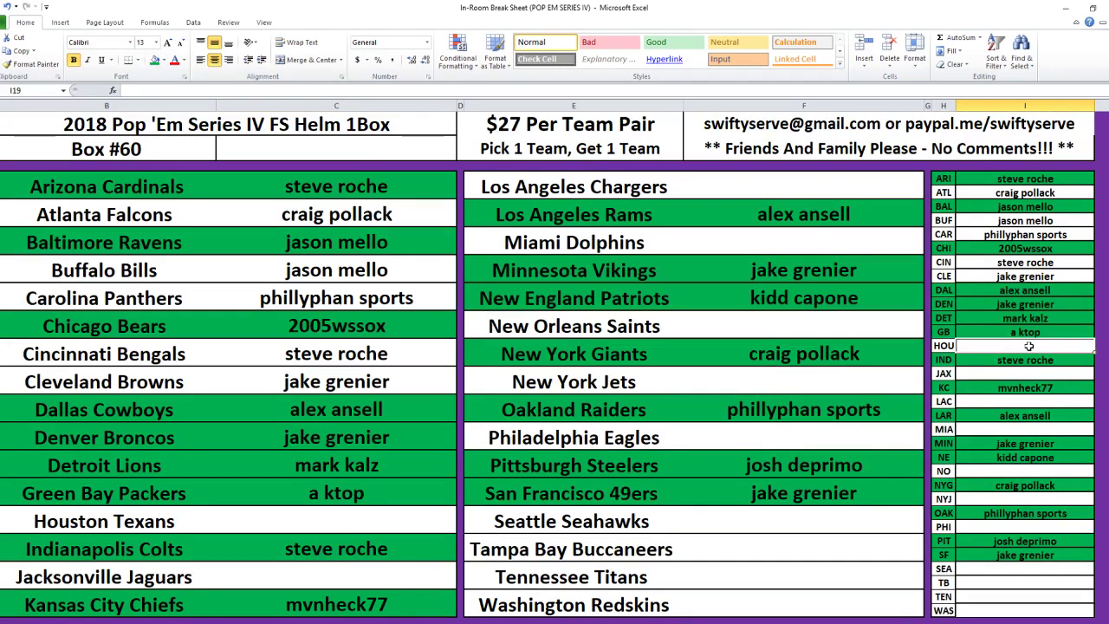
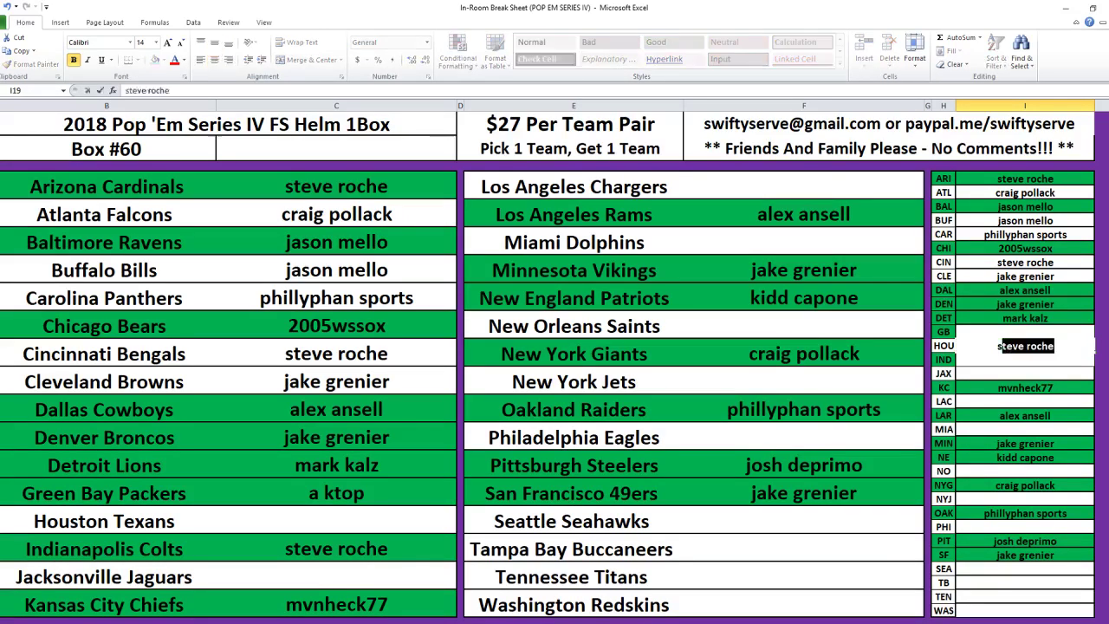
key(Return)
key(Return)
key(Return)
key(Up)
text(a ktop)
key(Return)
key(Return)
key(Return)
Enter participants for LAC, MIA, NO, NYJ and PHI, correcting the mistyped MIA entry
key(Up)
key(Return)
key(Return)
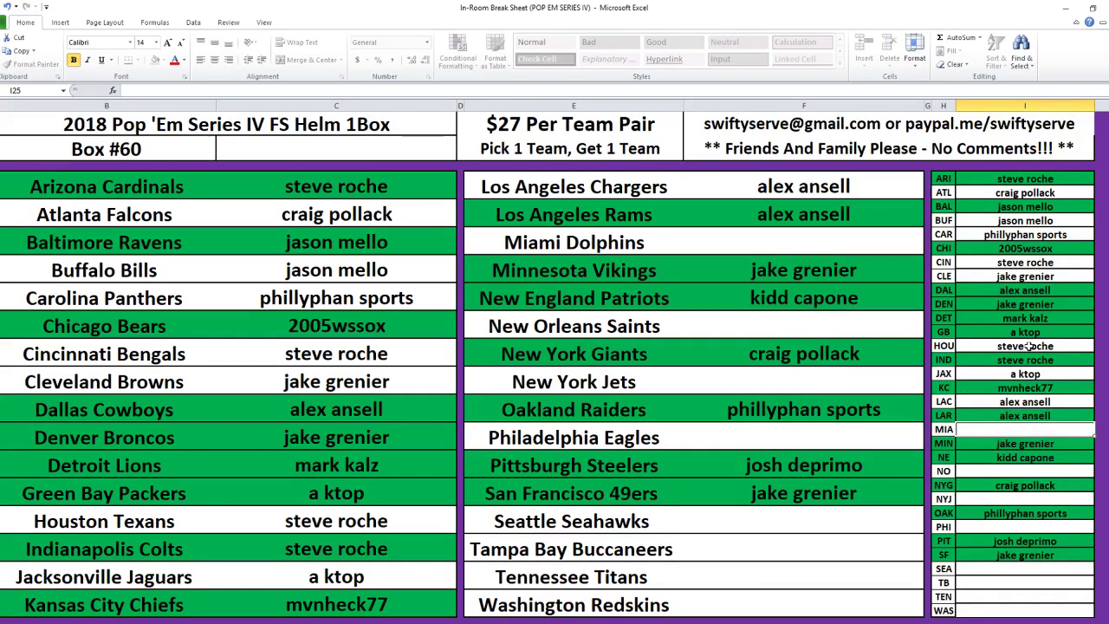
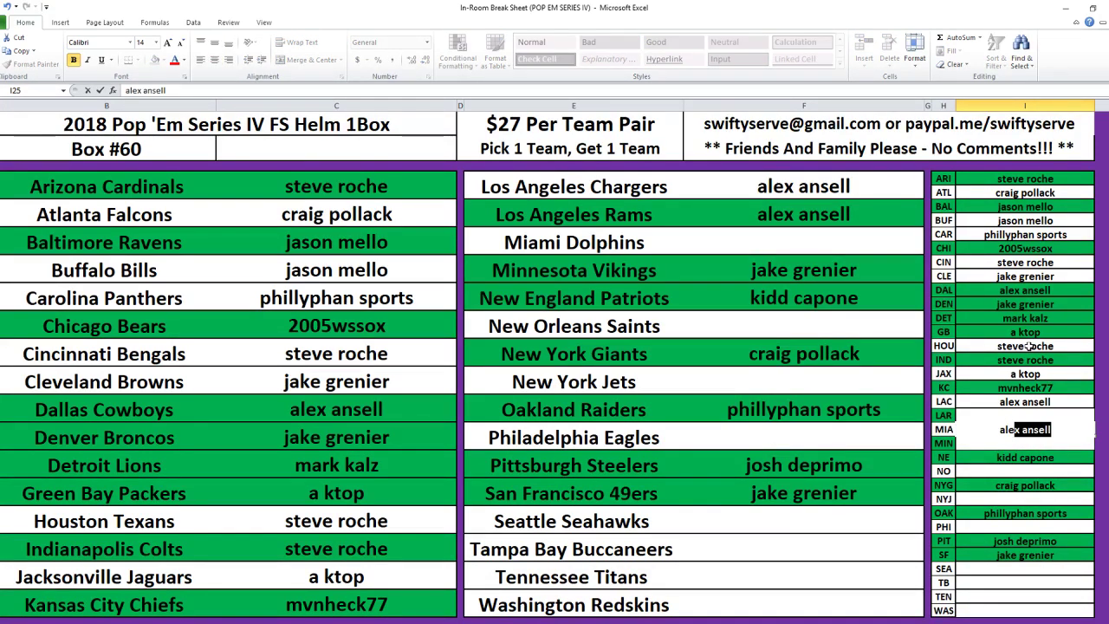
key(Return)
key(Return)
key(Return)
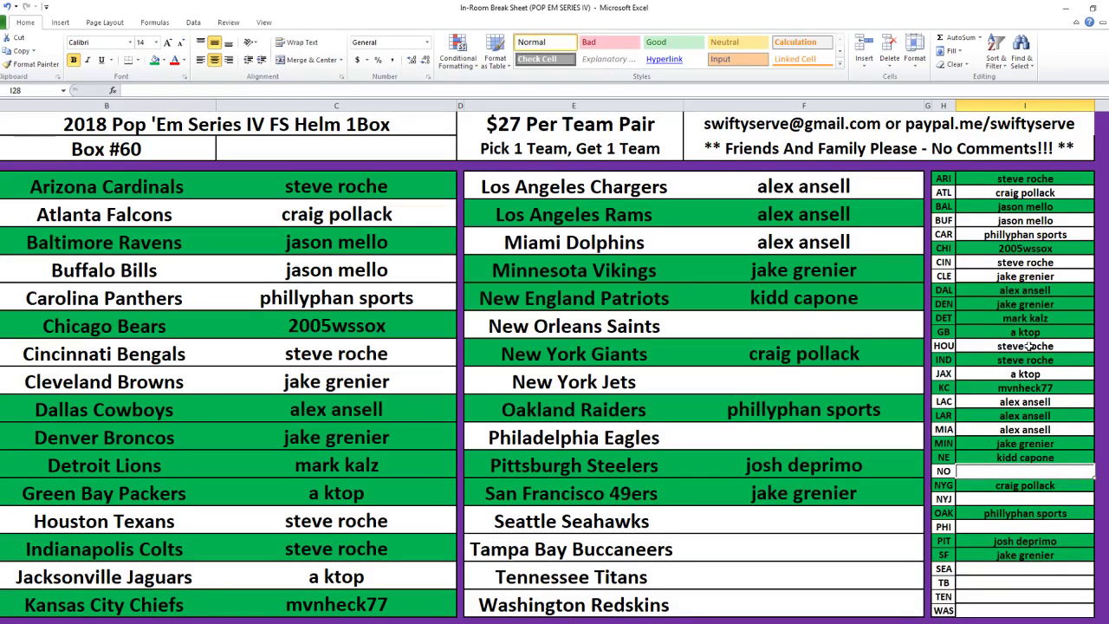
key(Return)
key(Return)
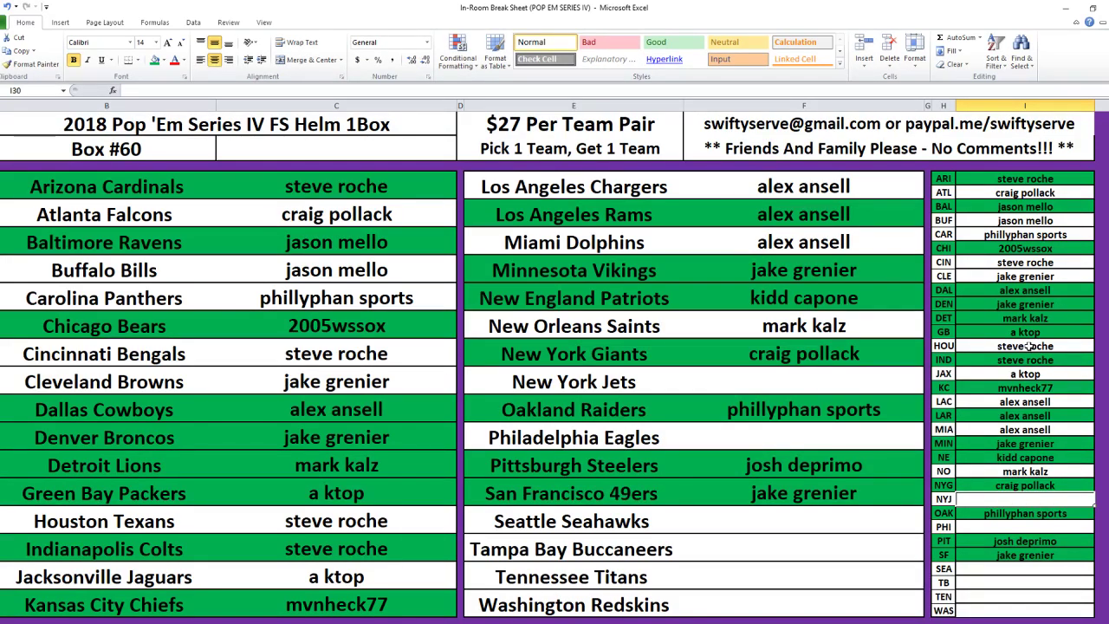
text(mvnheck77)
key(Return)
key(Return)
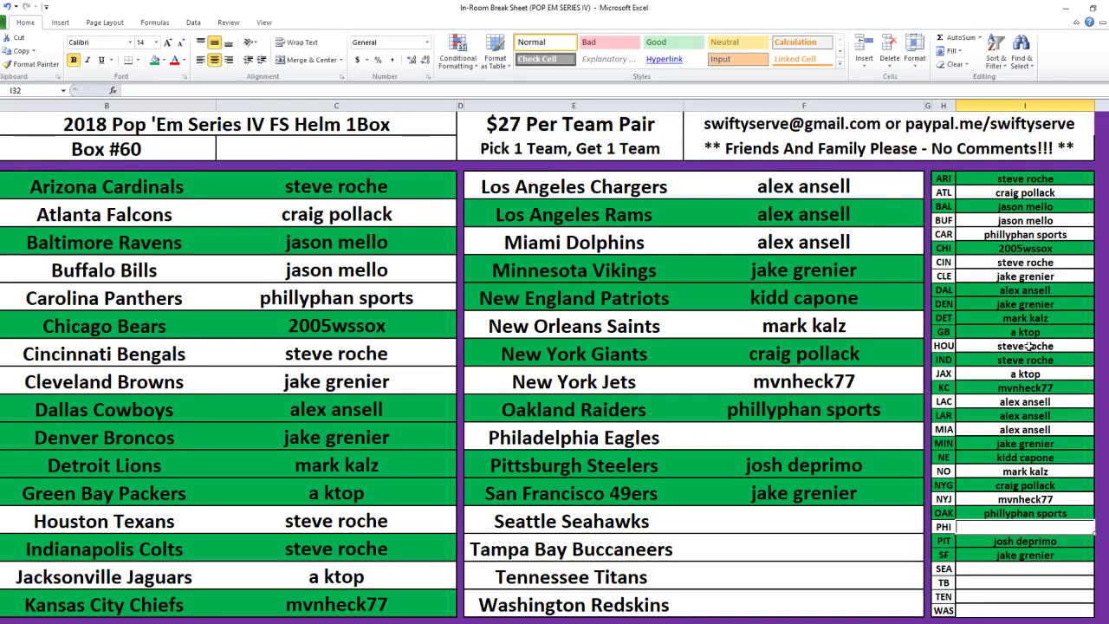
text(kid)
key(Down)
key(Down)
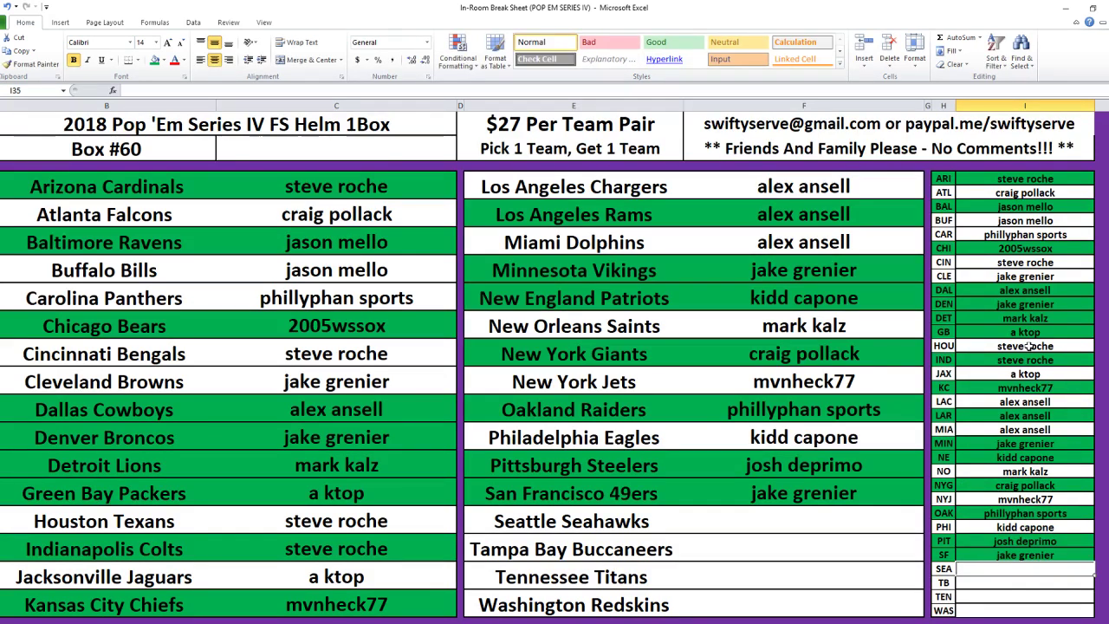
Enter participants for SEA, TB, TEN and WAS, then return to the randomized list
text(2005wssox)
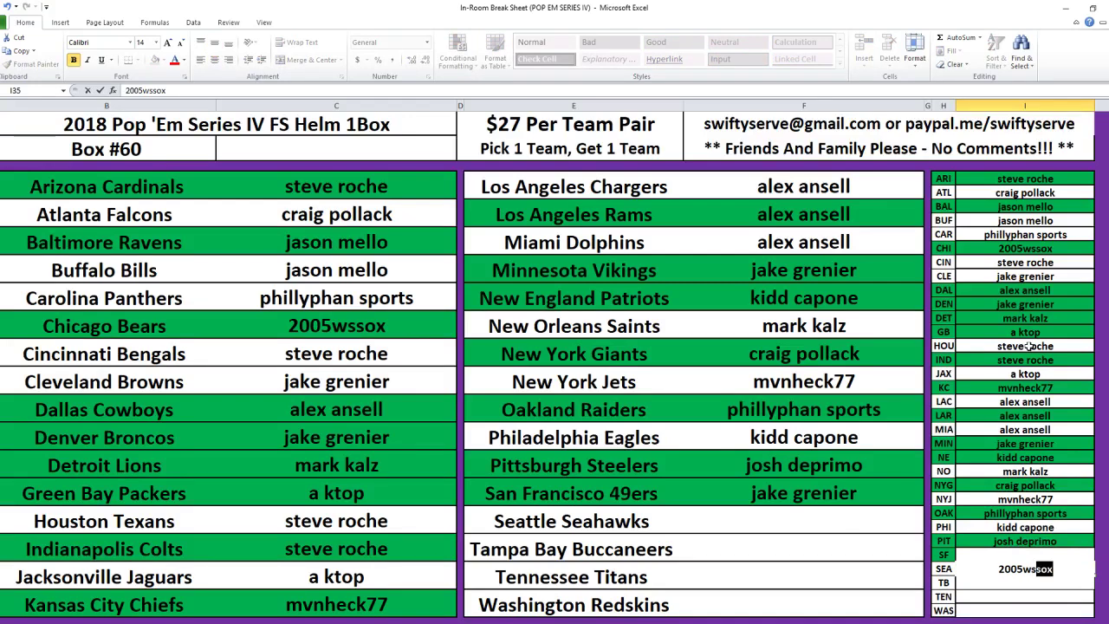
key(Return)
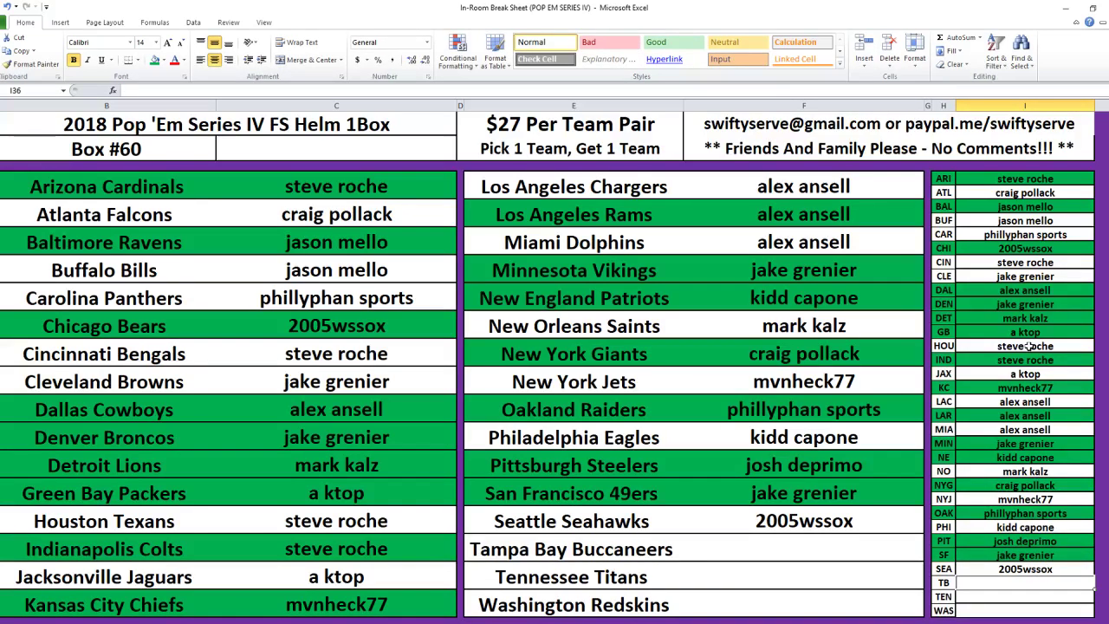
key(Return)
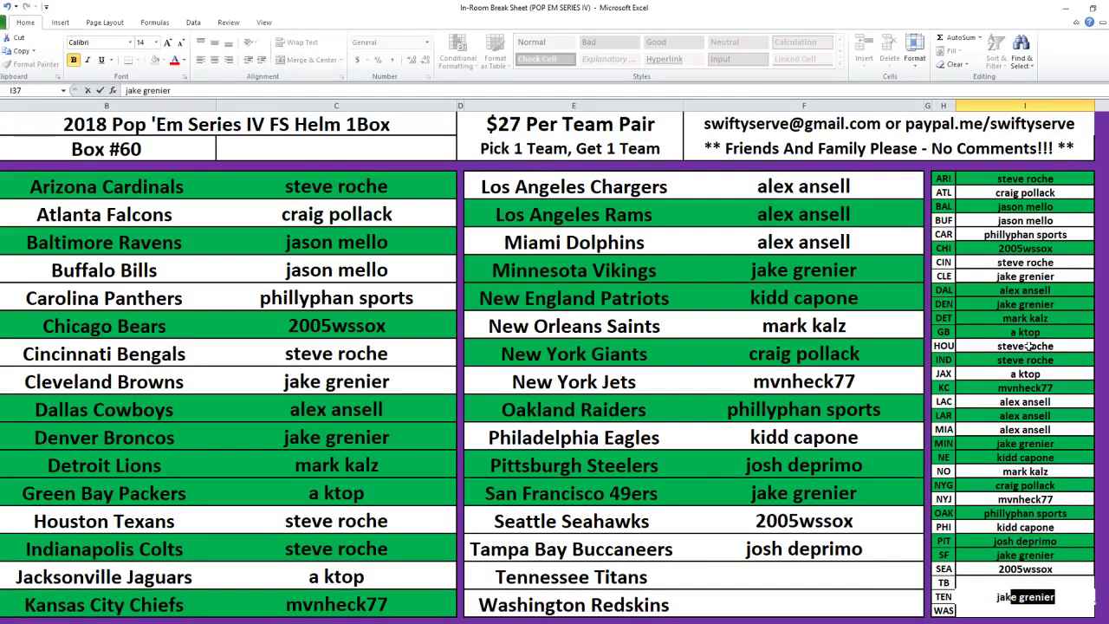
key(Return)
text(ja)
key(Return)
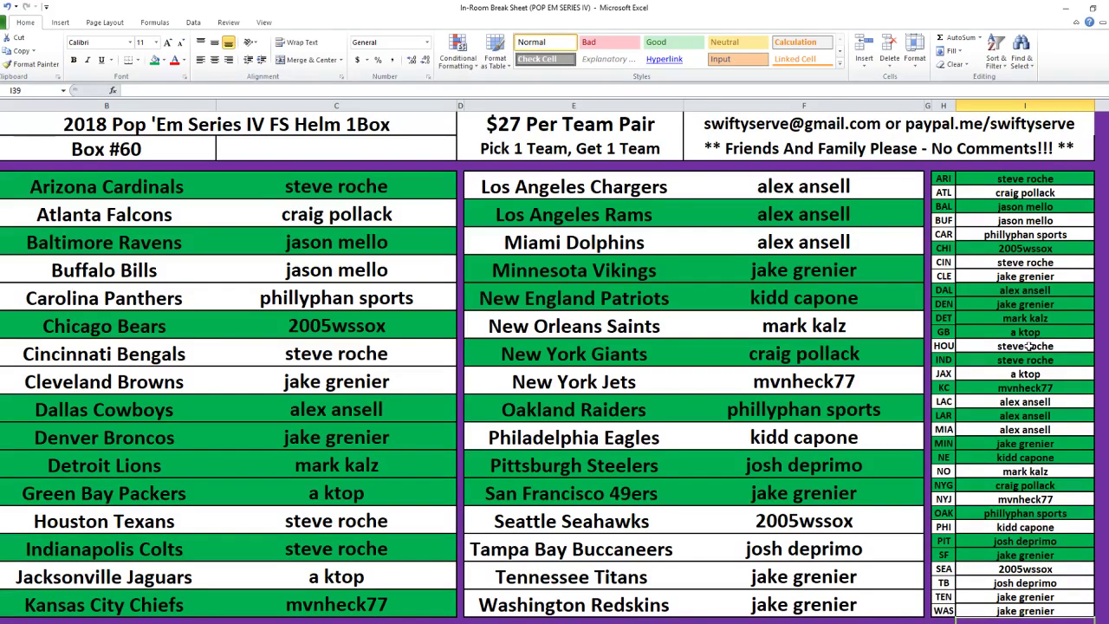
key(alt+Tab)
Shift the RANDOM.ORG List Randomizer window right and minimize it to reveal the sheet
drag(612, 43, 733, 42)
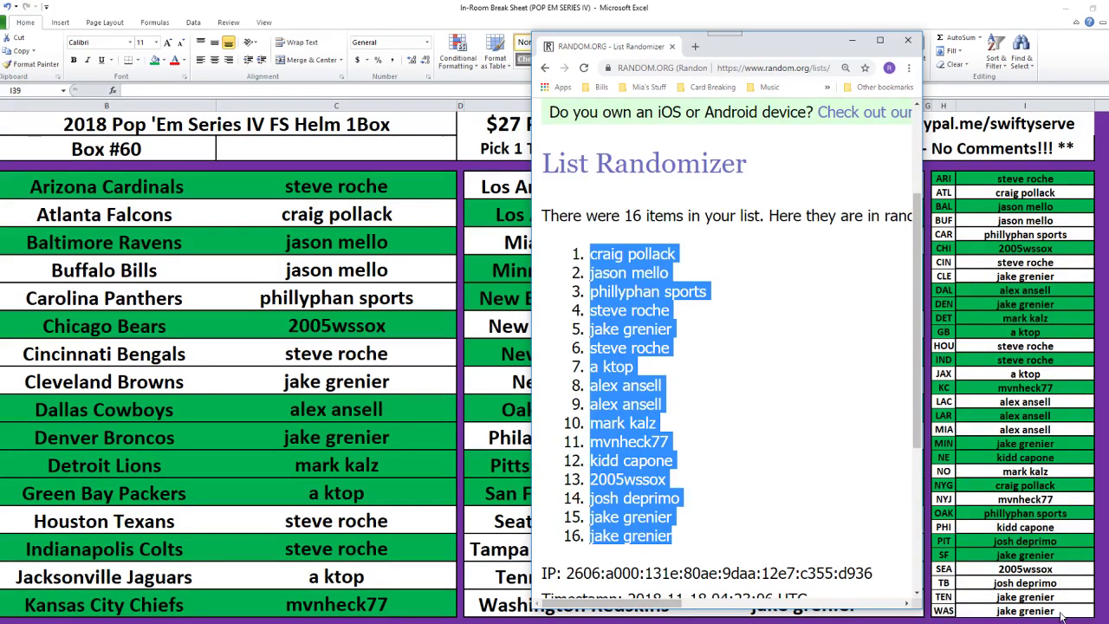
click(851, 43)
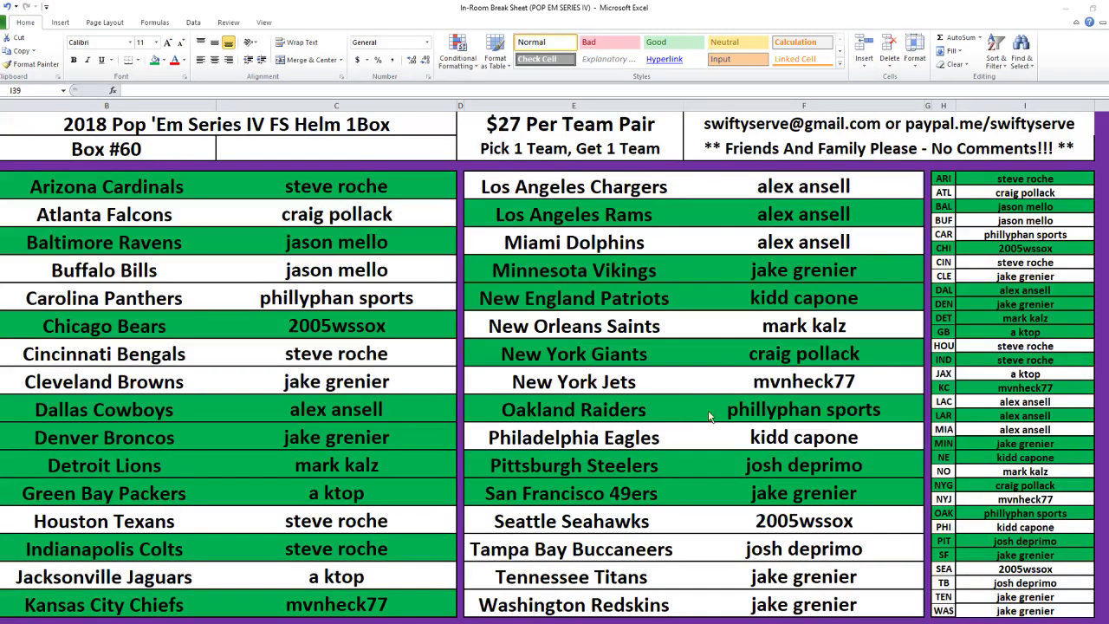
Apply green fill to the New York Jets, Seattle Seahawks and Philadelphia Eagles rows
drag(619, 381, 780, 381)
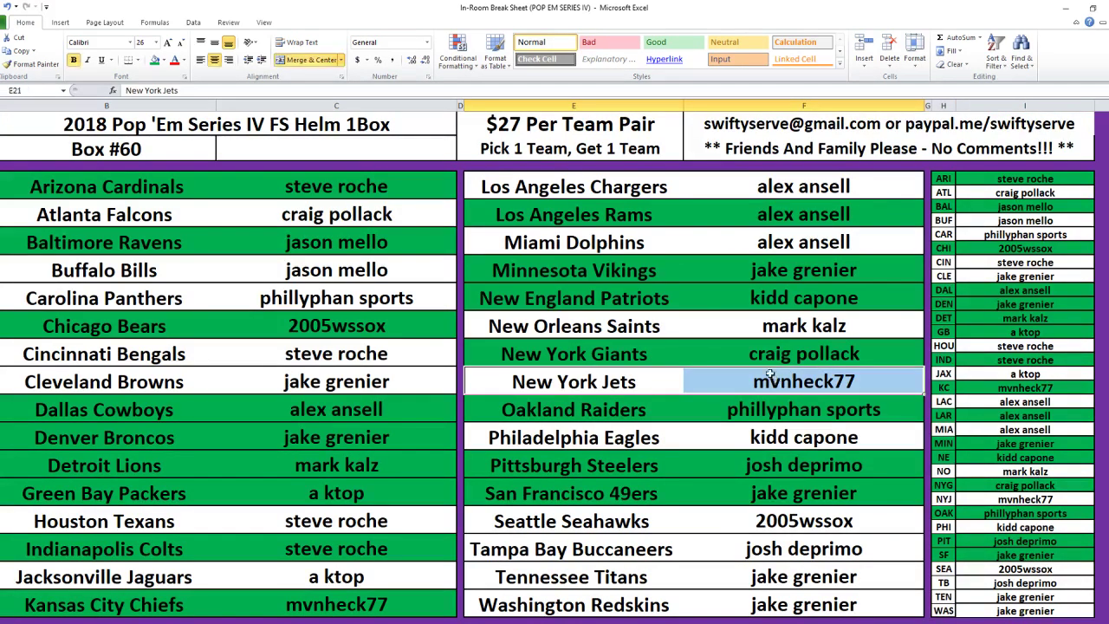
click(155, 60)
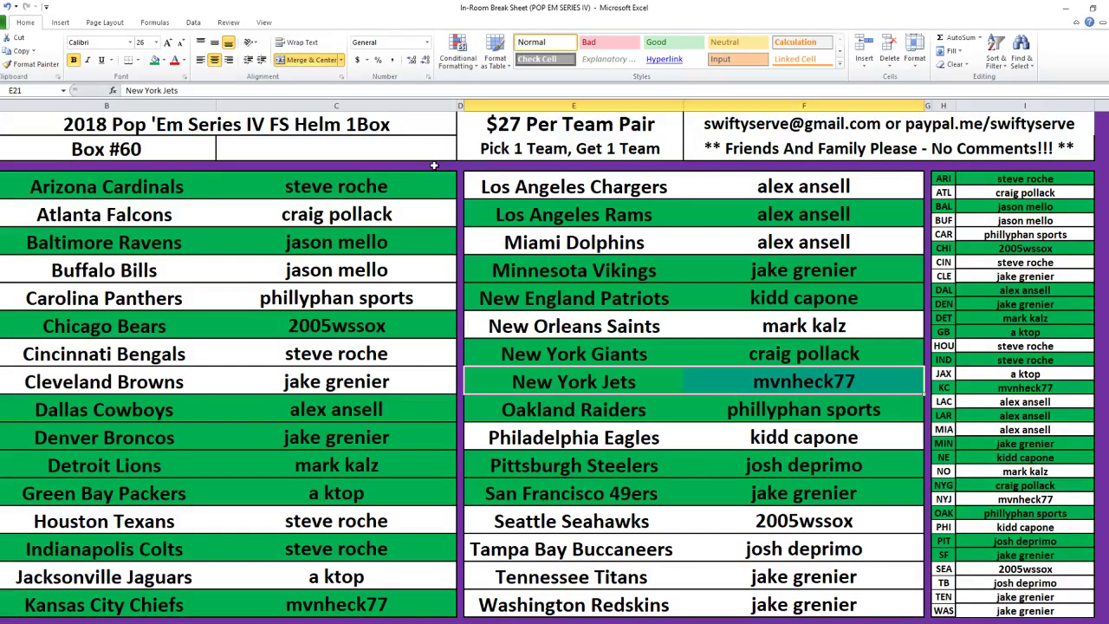
drag(619, 520, 779, 521)
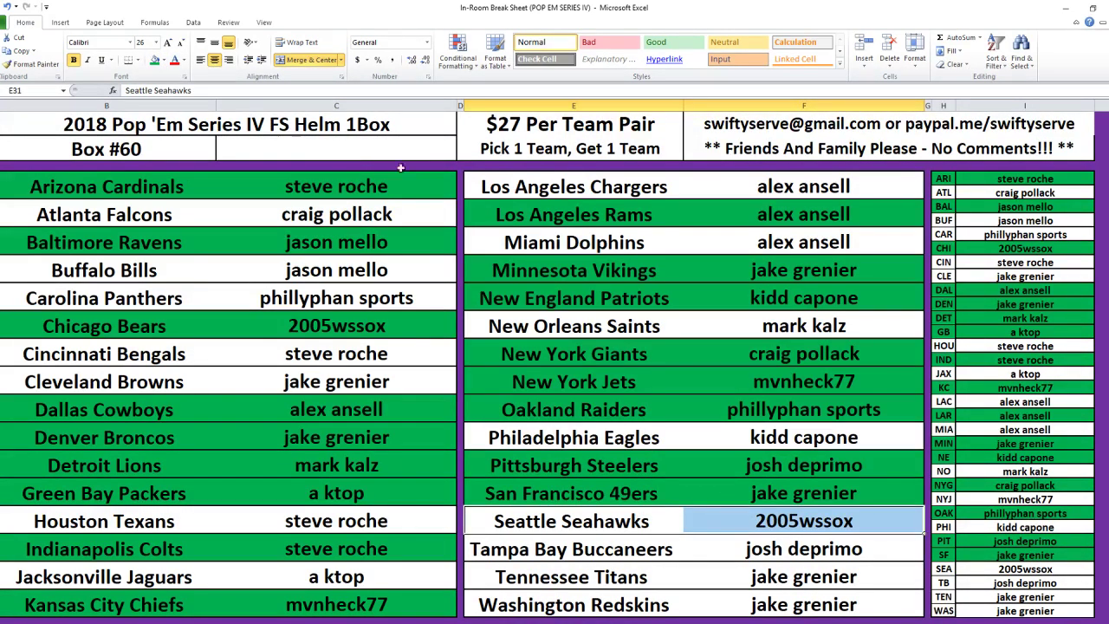
click(155, 60)
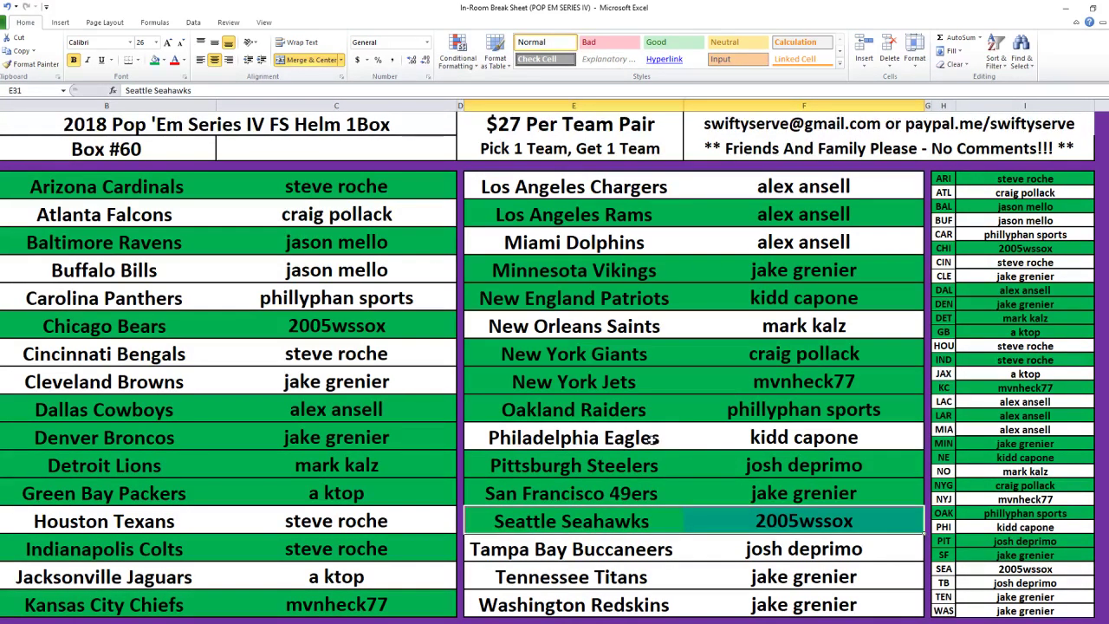
click(689, 446)
click(154, 59)
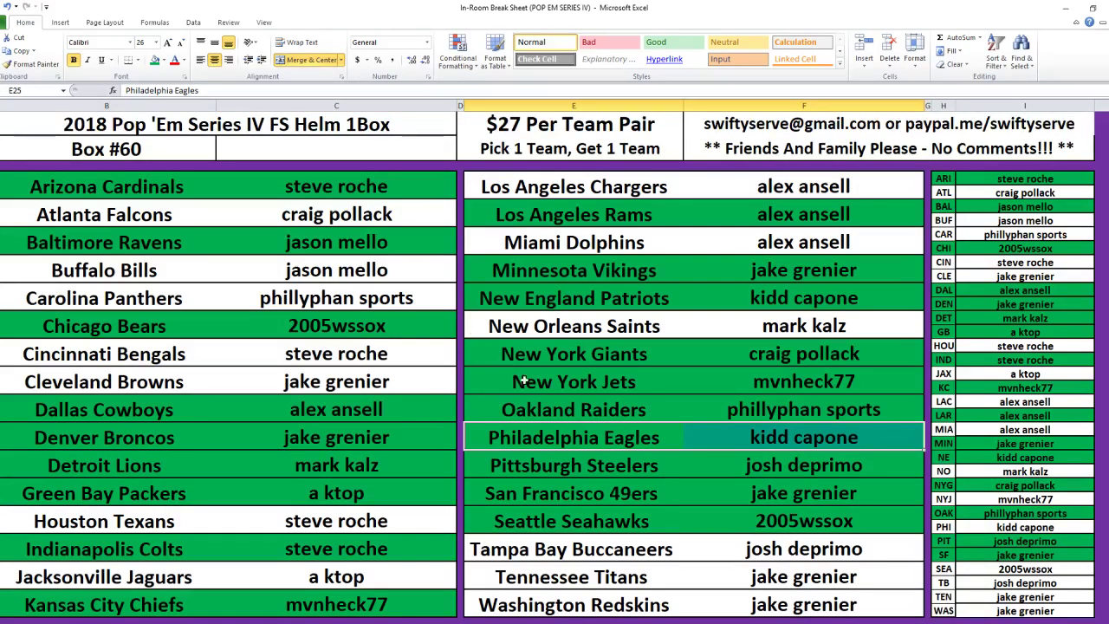
click(737, 361)
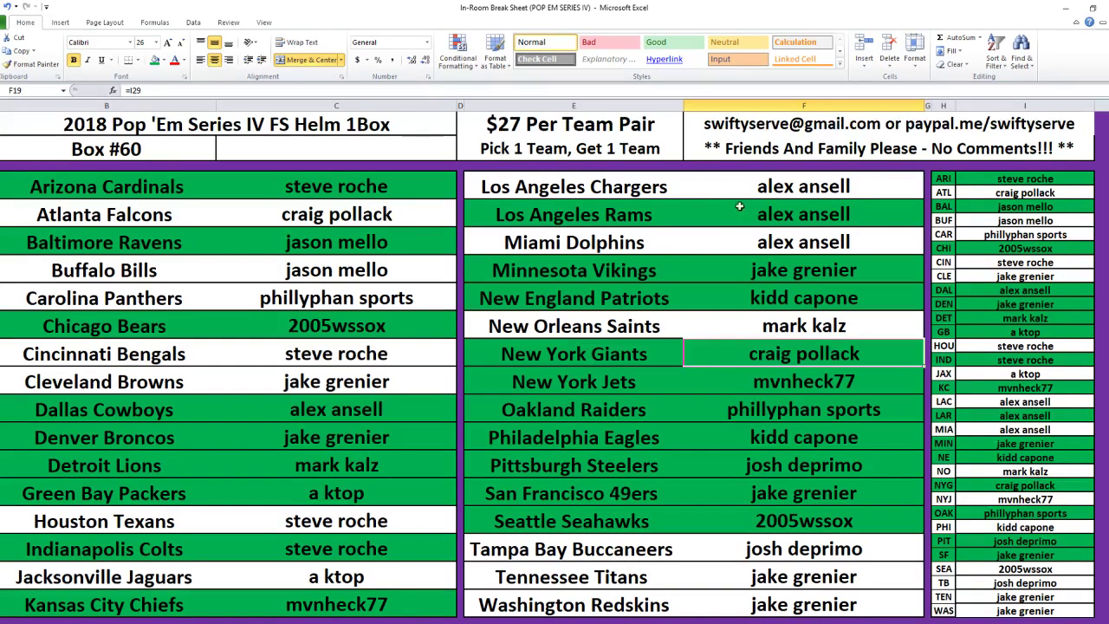
Replace the Chargers and Bills participant cells with new names typed in capitals
click(786, 186)
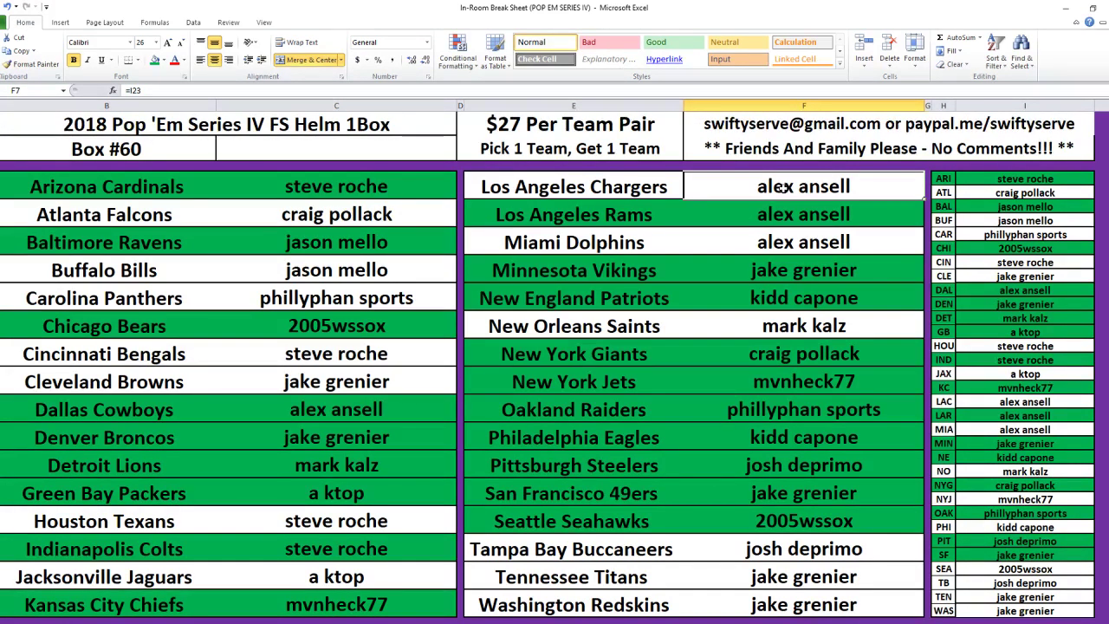
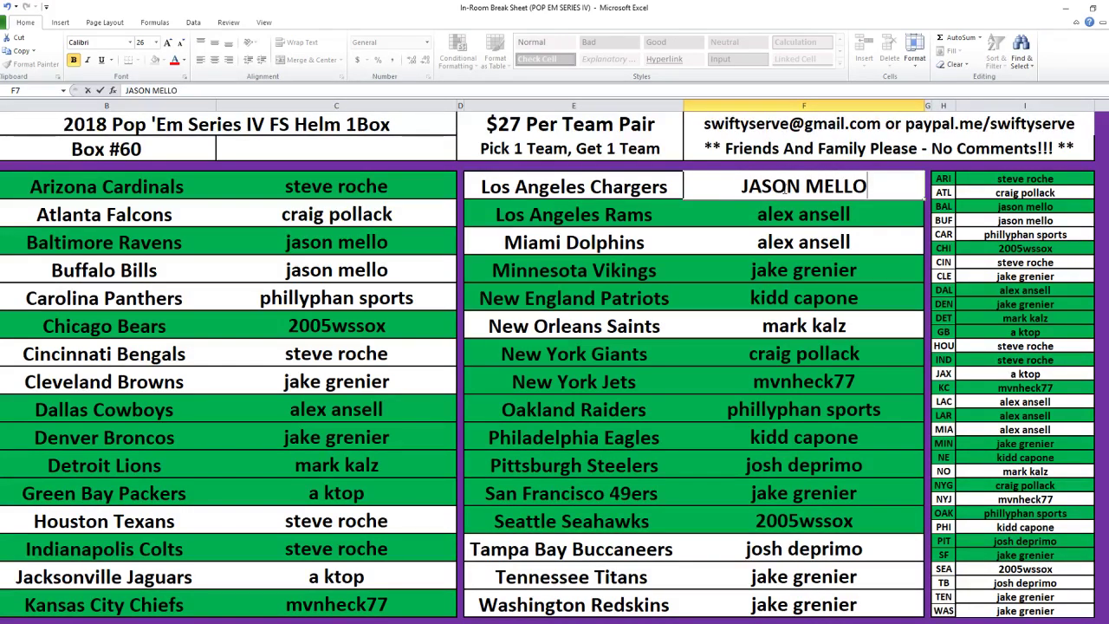
key(Return)
key(Down)
key(Down)
key(Left)
key(Left)
key(Left)
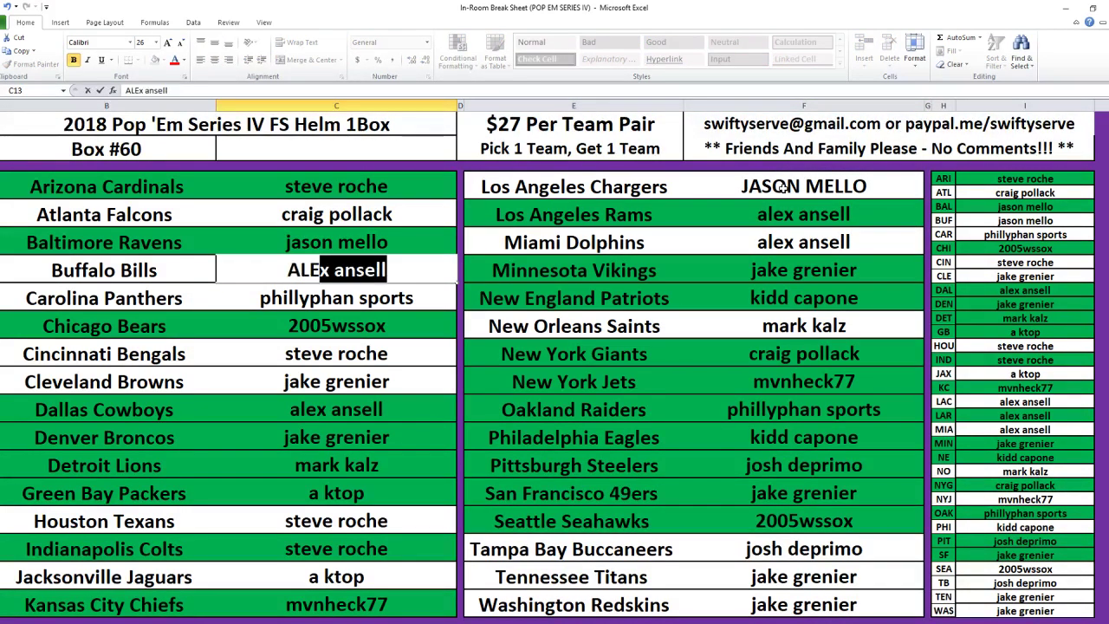
key(Return)
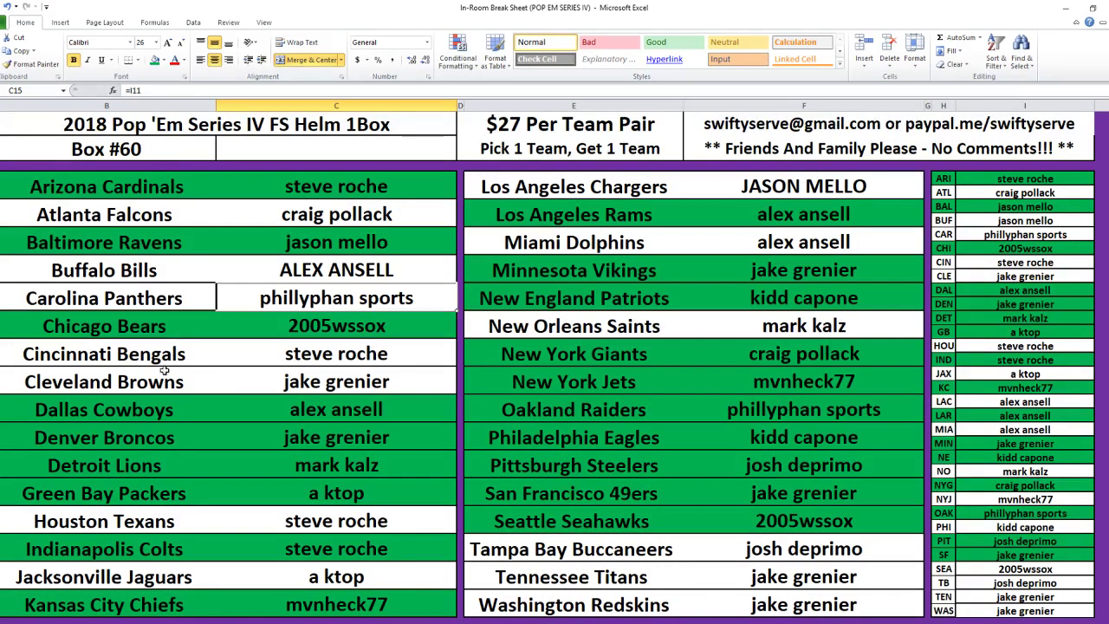
Fill the Browns, Titans, Redskins and Jaguars team rows green
key(Down)
key(Down)
key(Down)
key(Left)
key(shift+Right)
drag(601, 582, 733, 598)
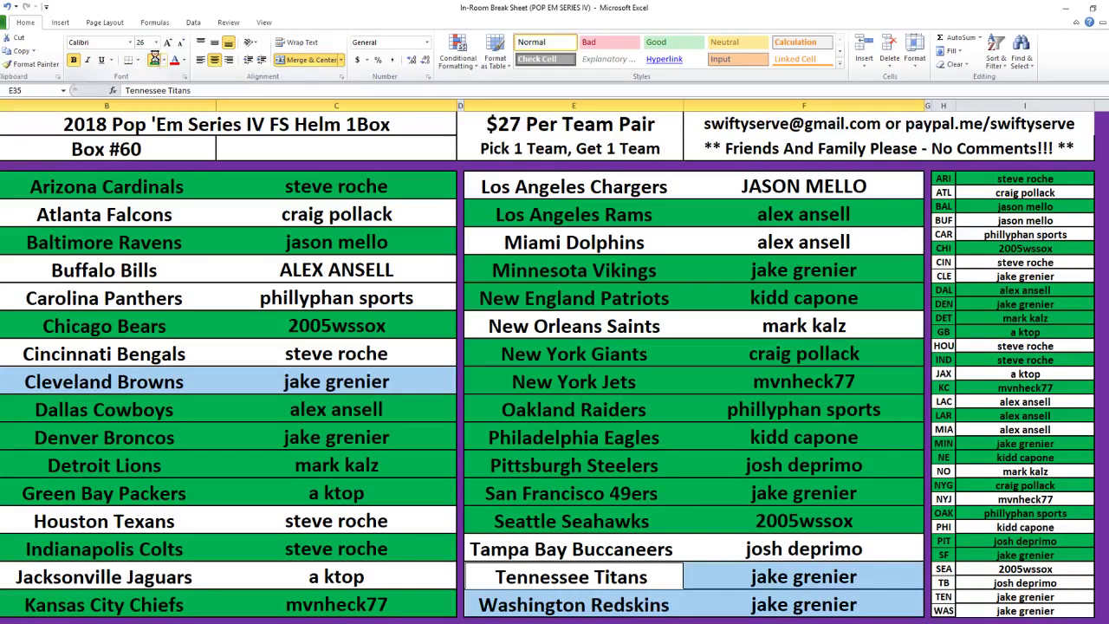
click(154, 60)
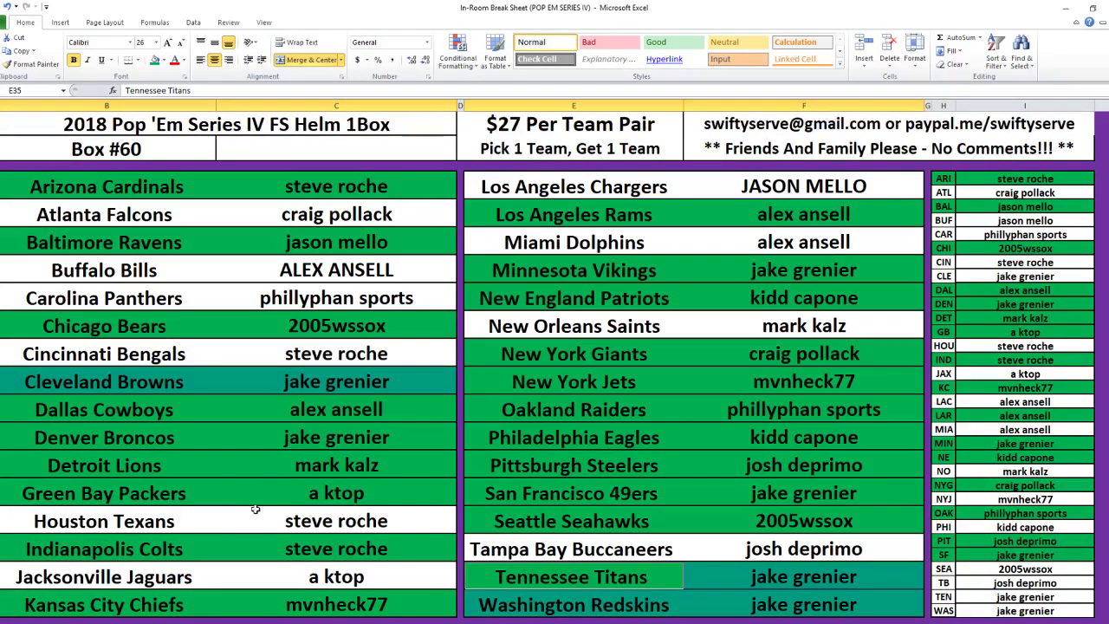
click(190, 576)
shift+click(229, 576)
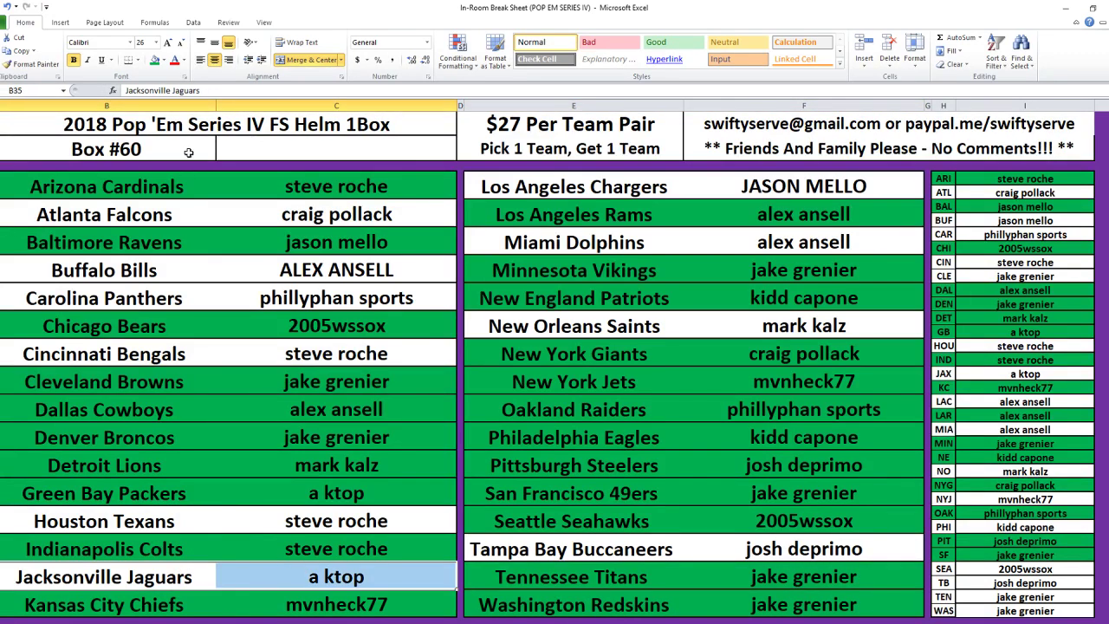
click(154, 59)
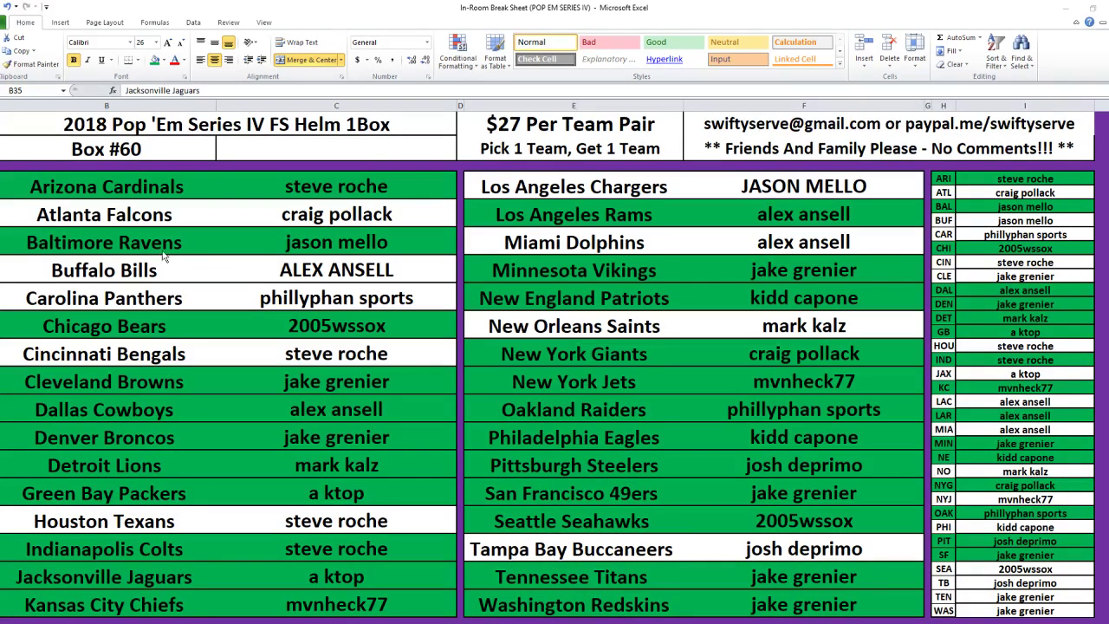
Select both columns of team rows (B:C and E:F), fill them green, then deselect
drag(143, 219, 386, 598)
ctrl+drag(599, 184, 805, 605)
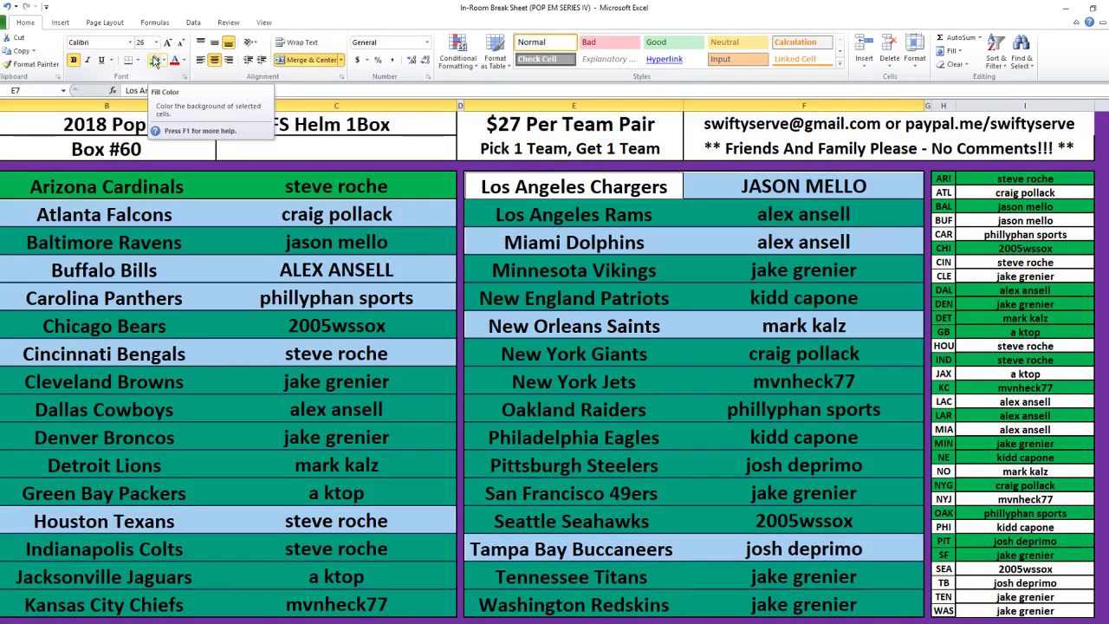
click(155, 61)
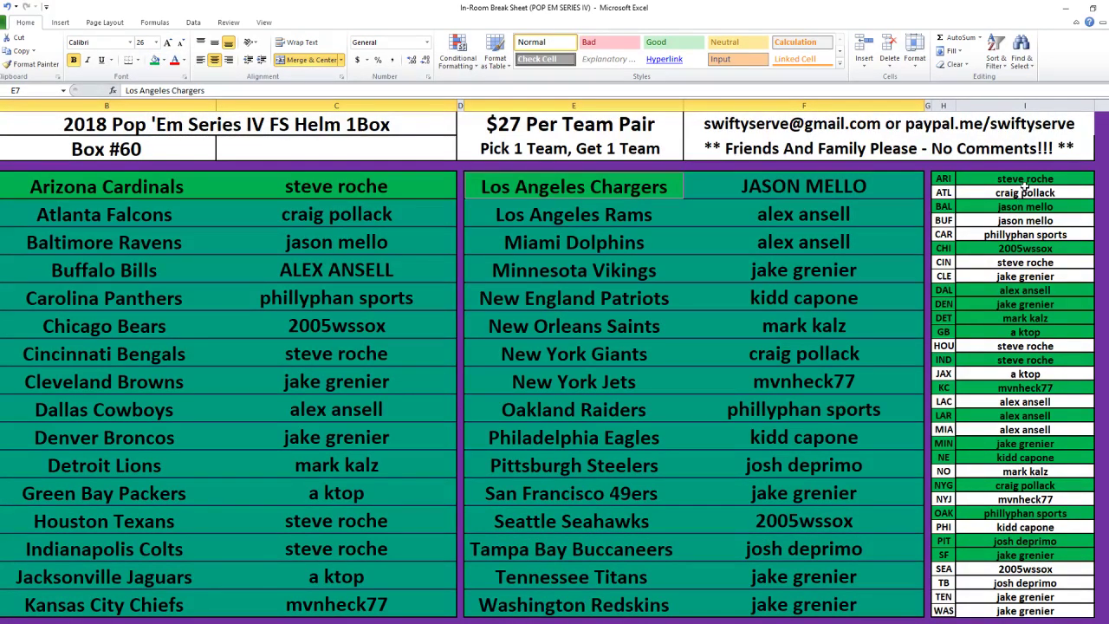
click(1025, 180)
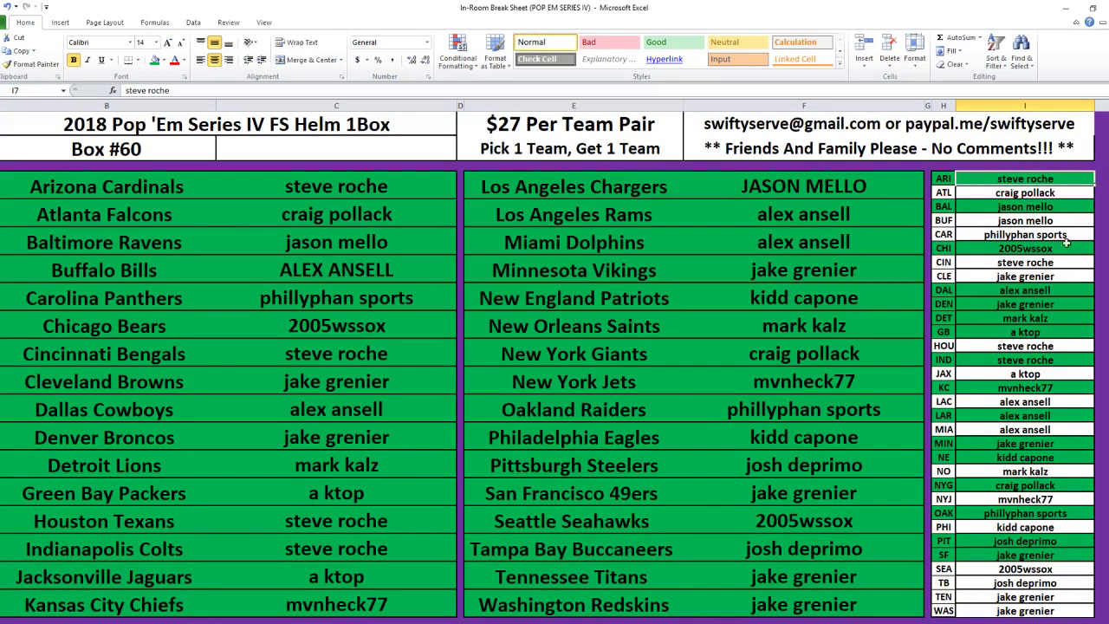
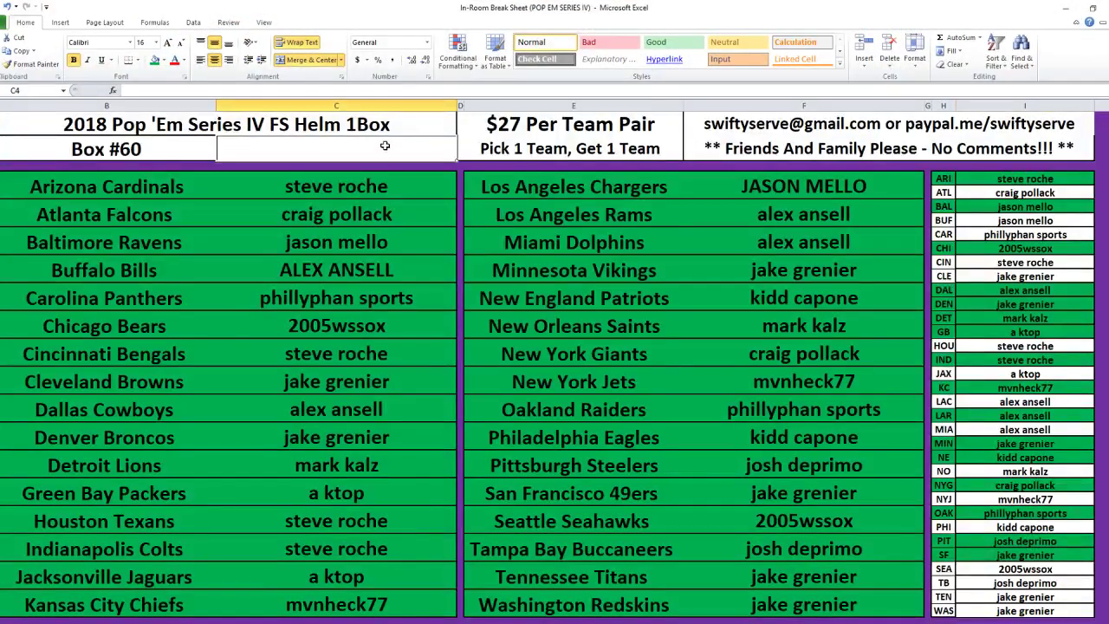
Note the Tommy Friggin' Brady - New England Pats hit in the header and fill the Patriots row yellow
text(Tommy Frigg)
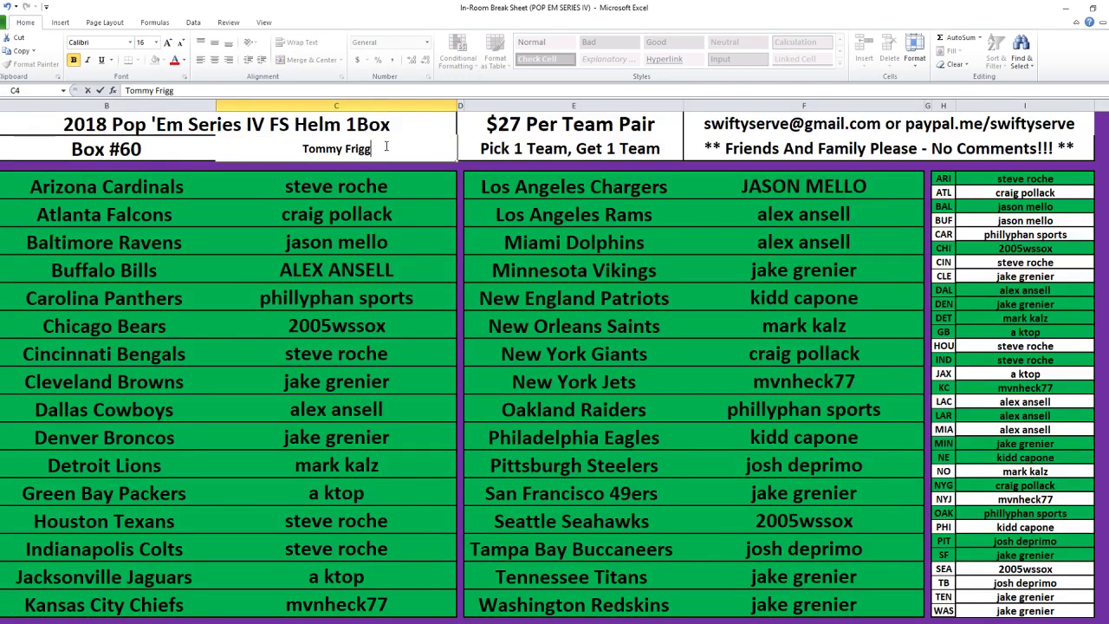
text(in' B)
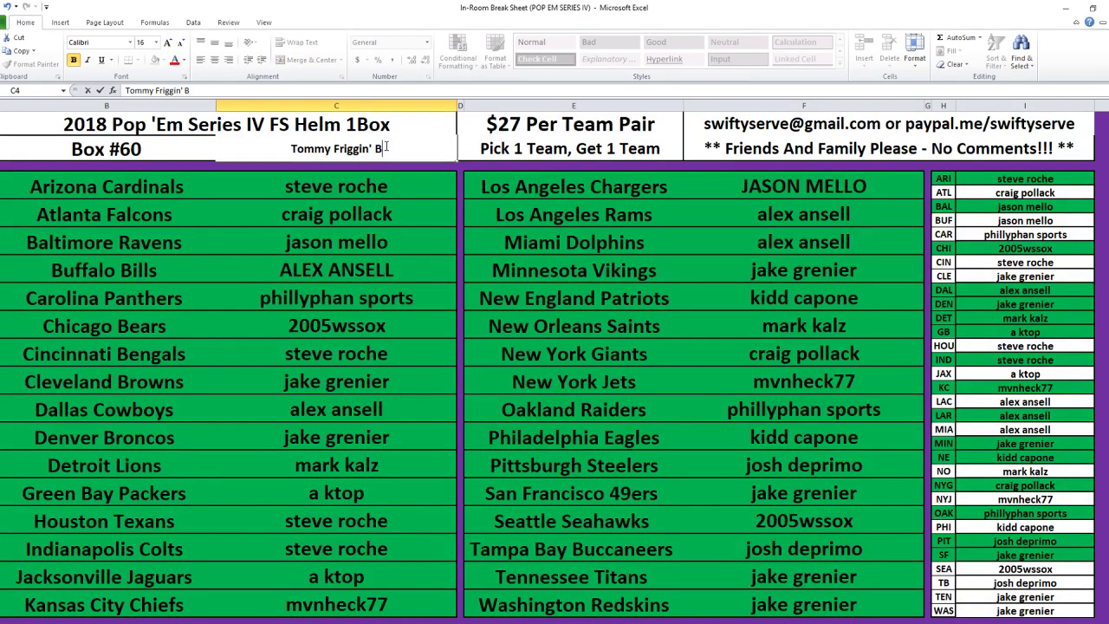
text(rady - Ne)
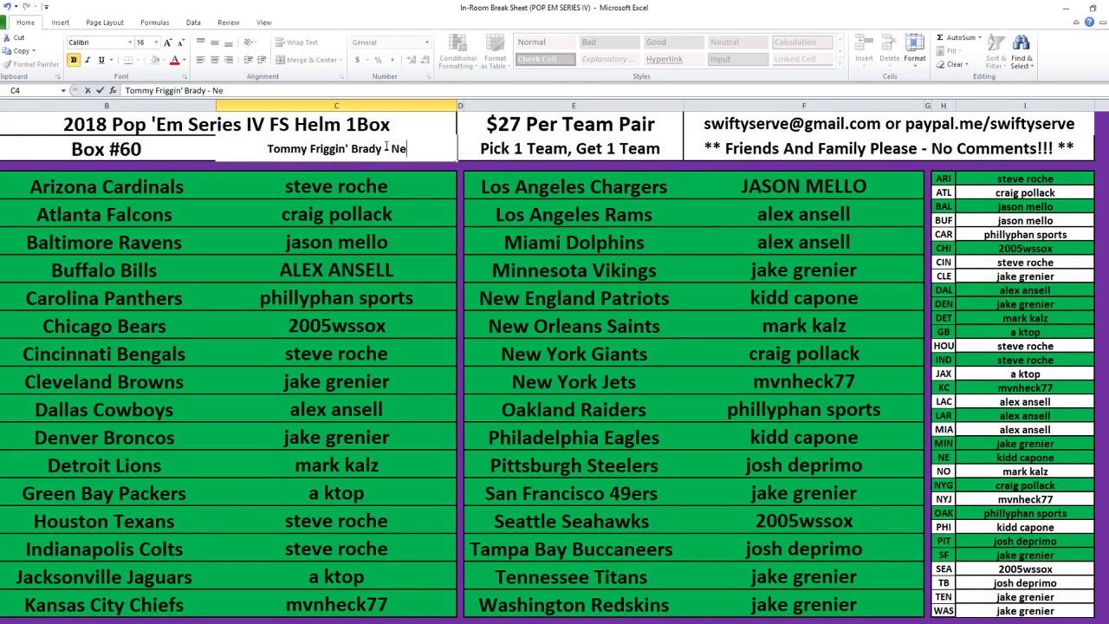
text(w England Pats)
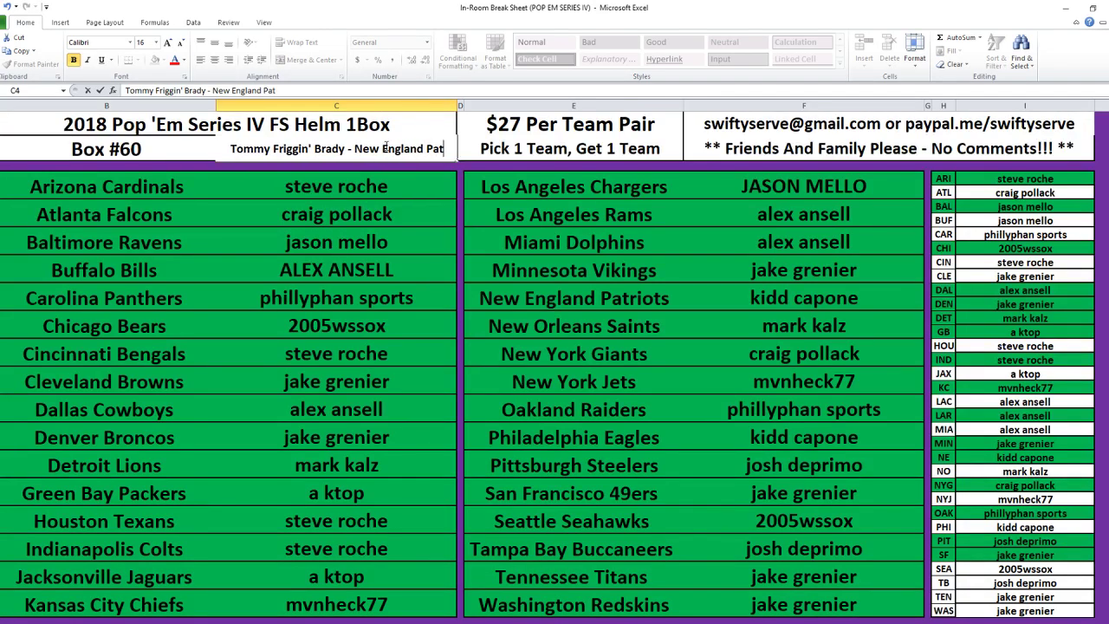
key(Return)
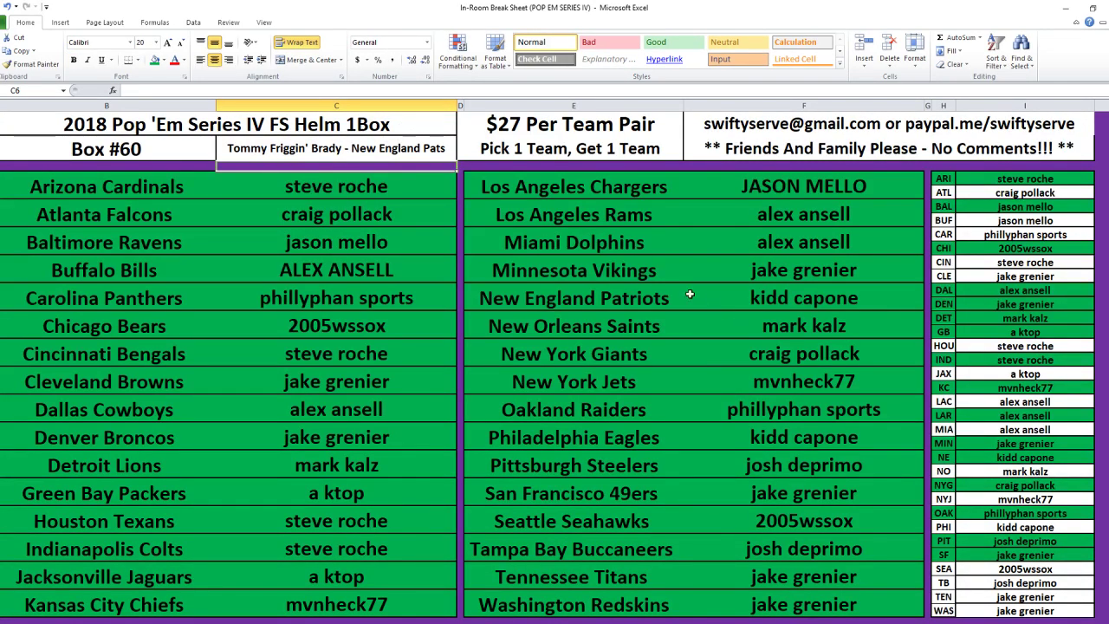
drag(631, 296, 725, 297)
click(163, 60)
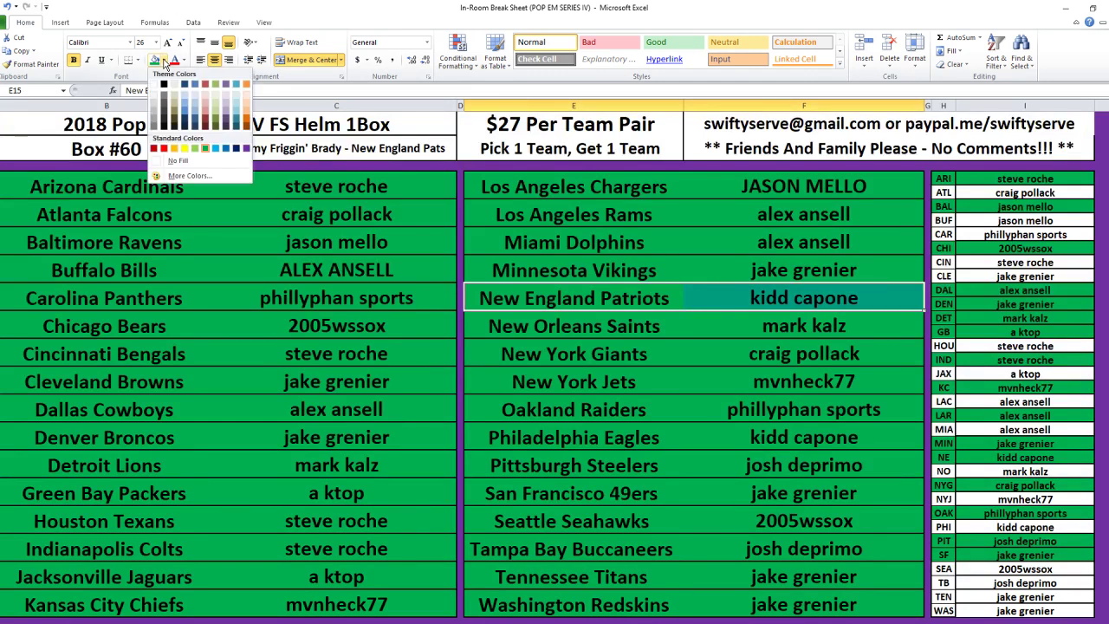
click(188, 152)
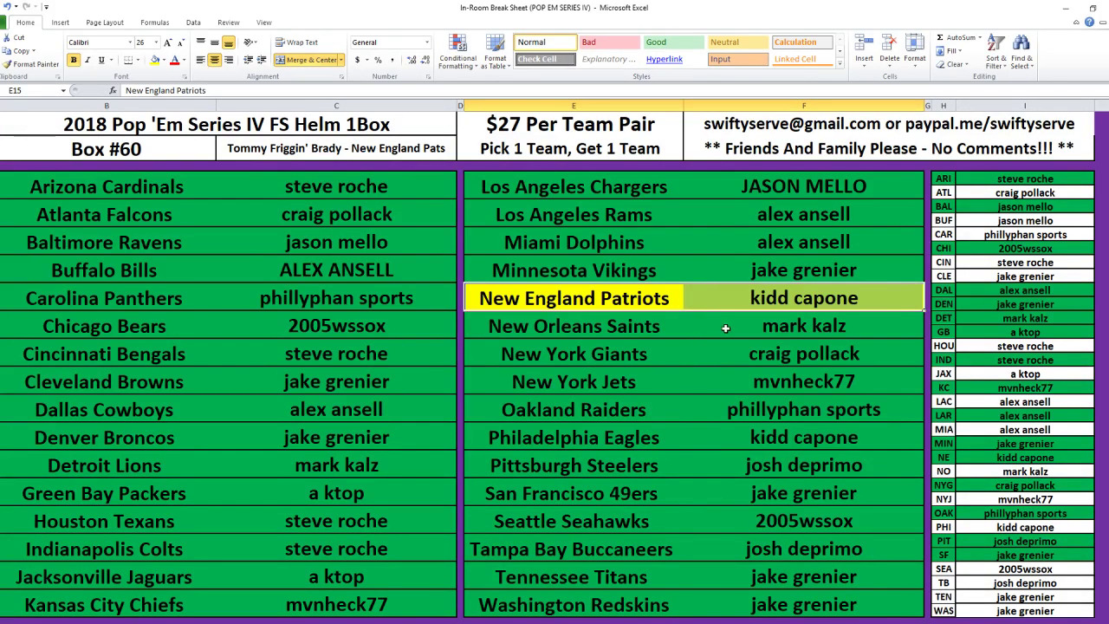
click(798, 296)
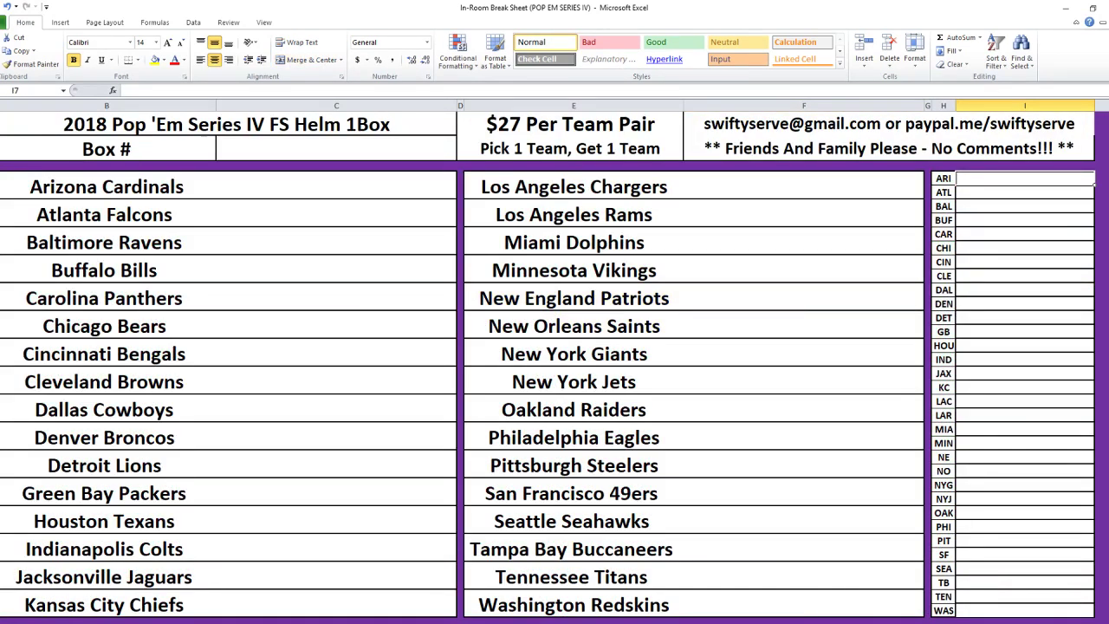
Append '& 2 Gold Rush 16x20s' to the sheet title and shrink its font to fit
click(516, 130)
click(366, 131)
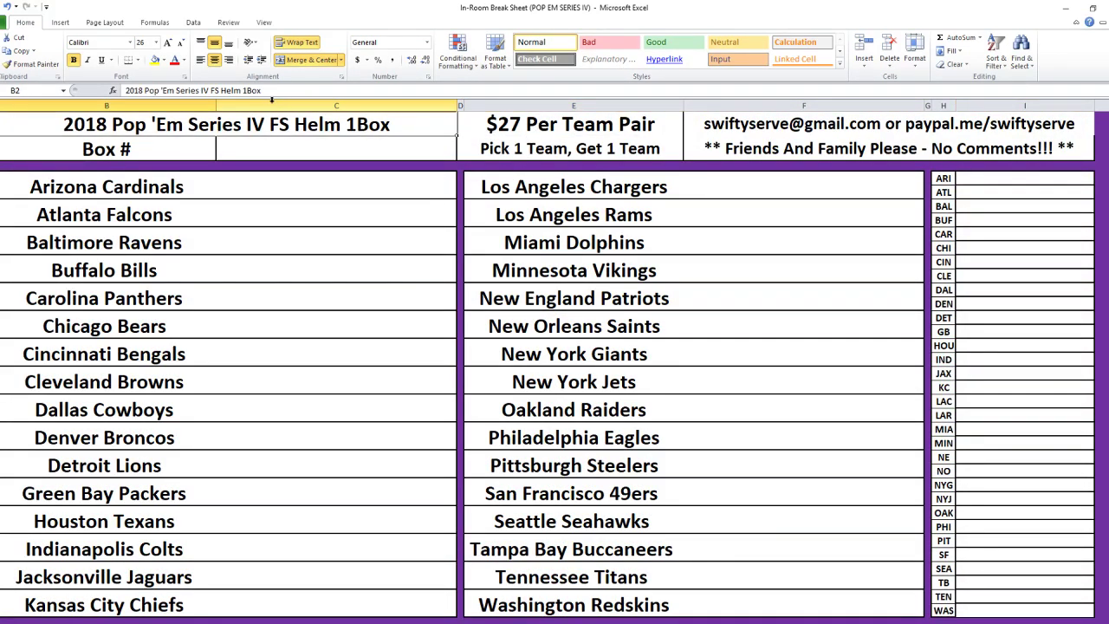
click(276, 90)
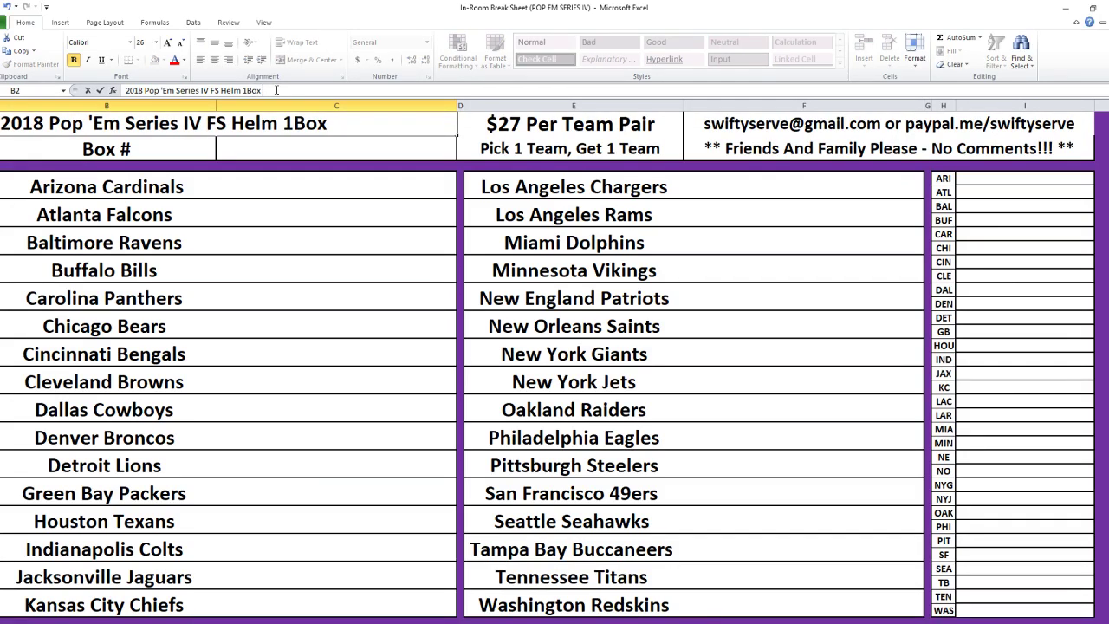
text(& 2 Gold Rus)
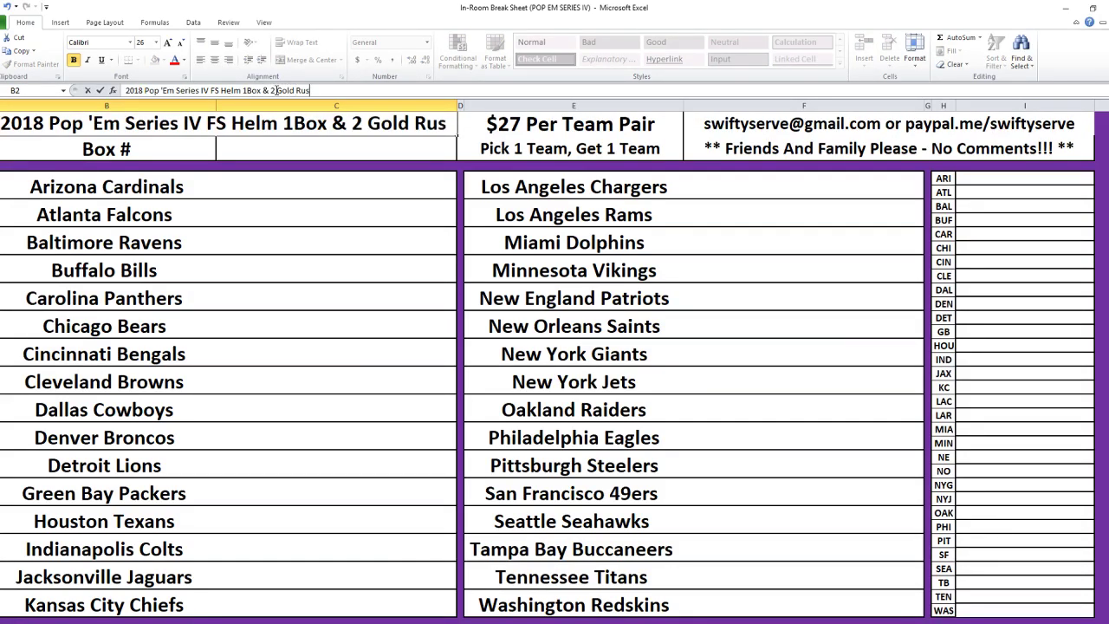
text(h 16x20s)
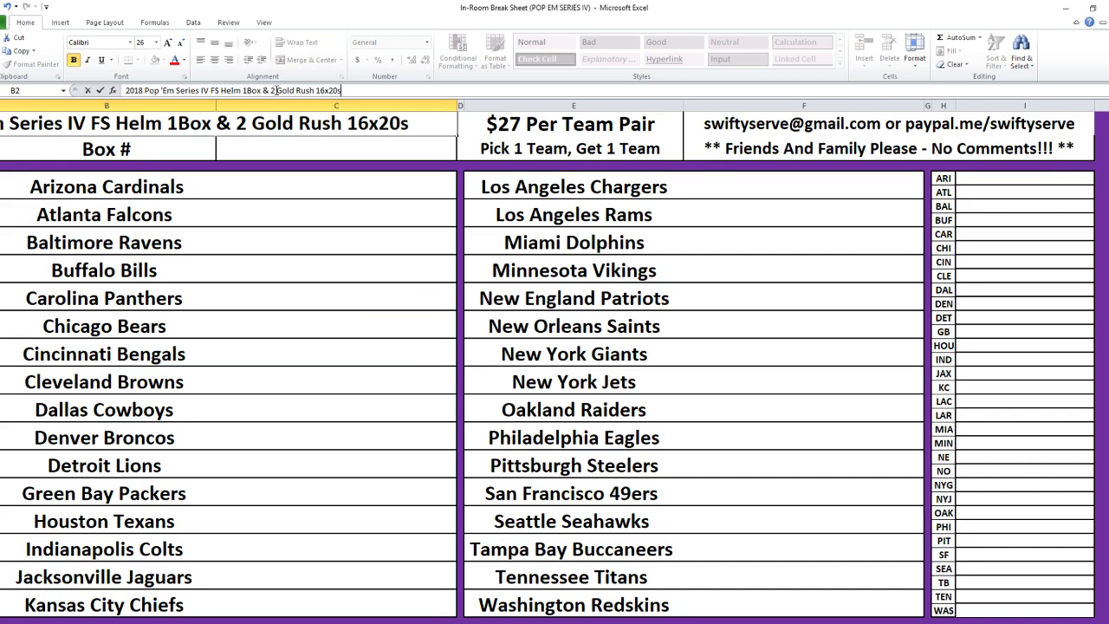
key(Return)
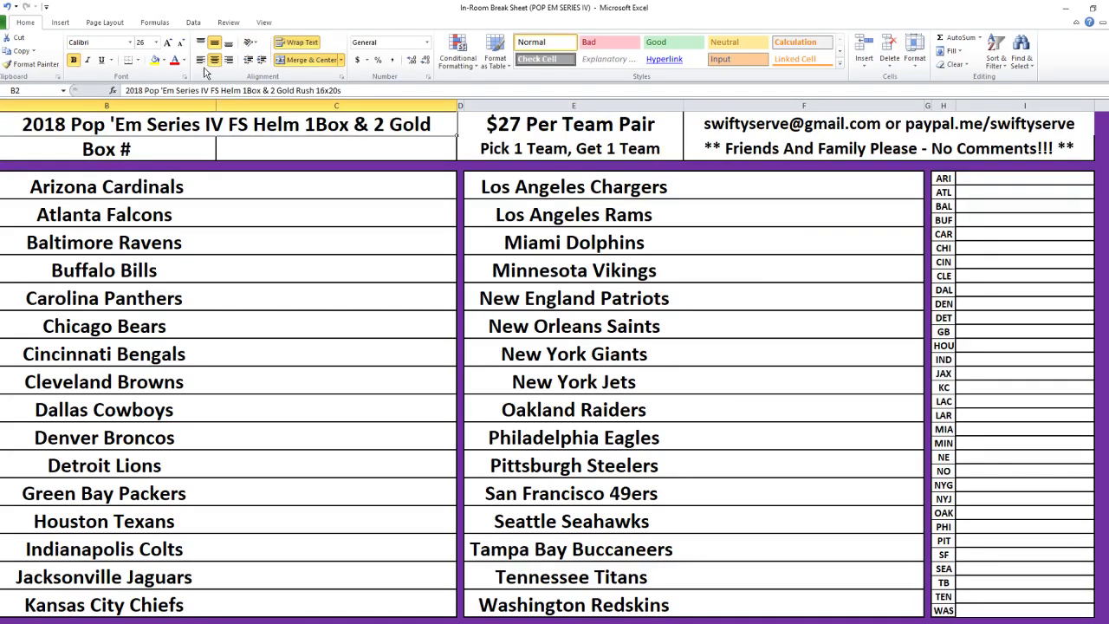
double_click(181, 42)
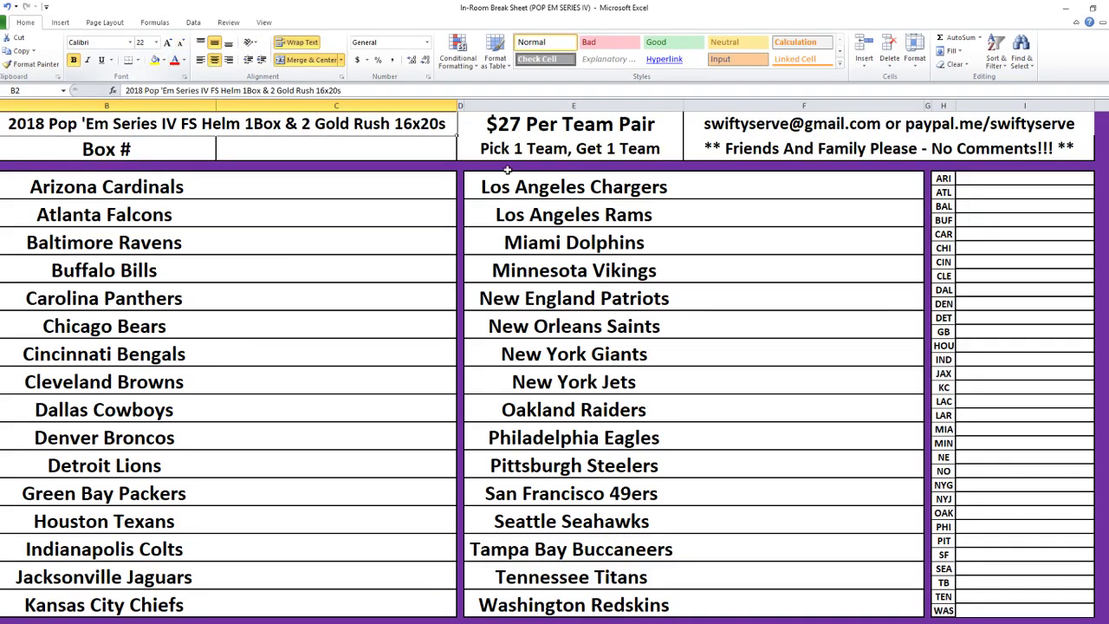
Change the price heading to $24 Per Team and the subtitle to Random, Trade, Break
click(537, 127)
click(214, 90)
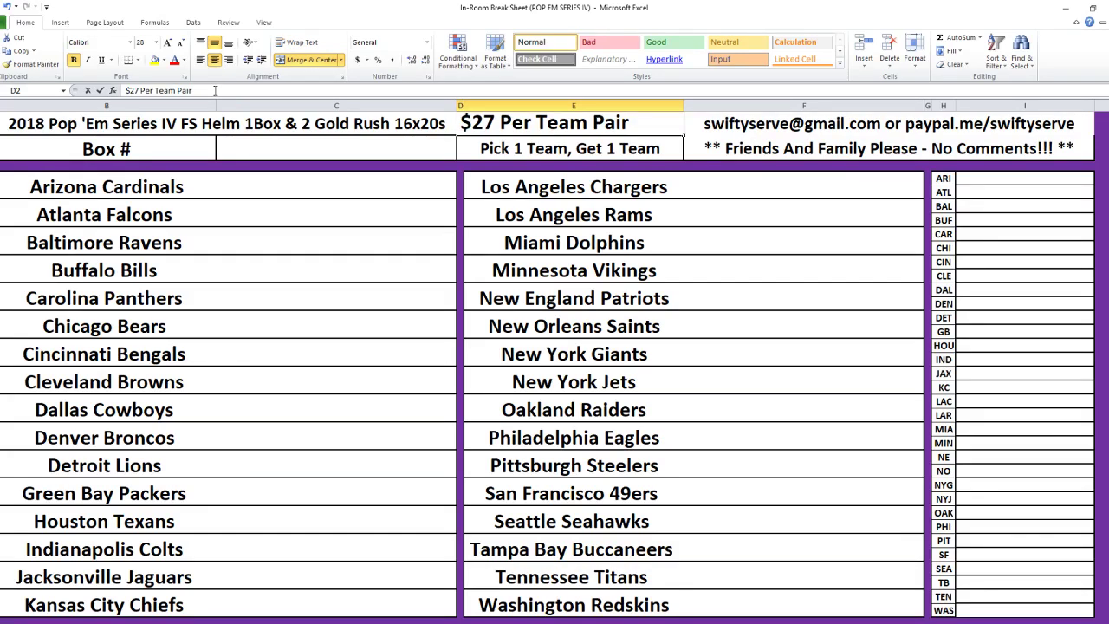
drag(133, 90, 213, 90)
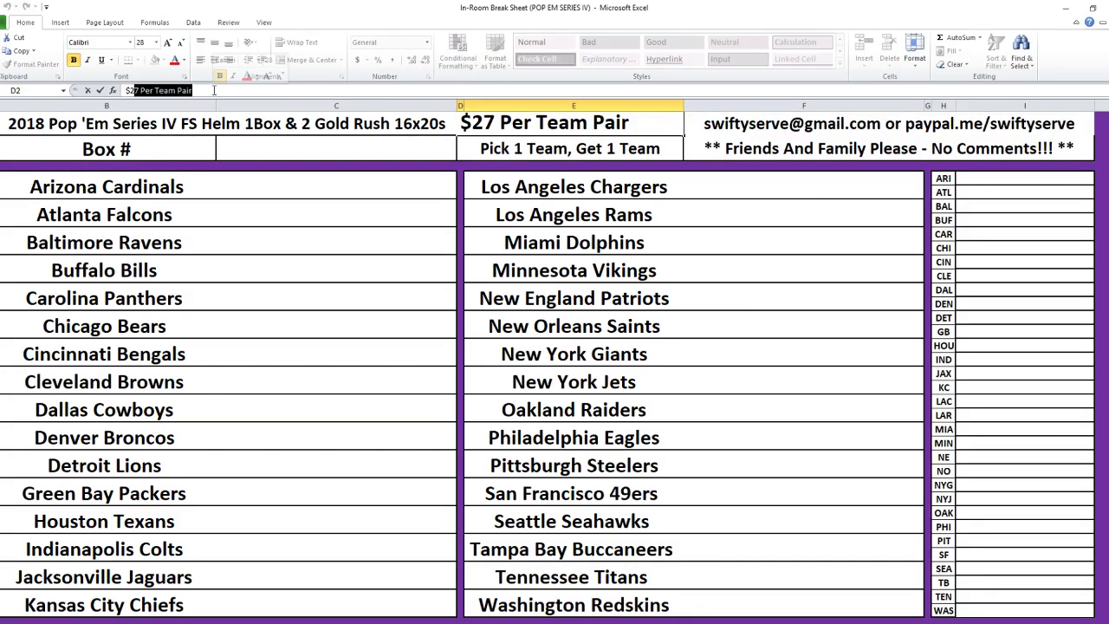
text(24 Per Team)
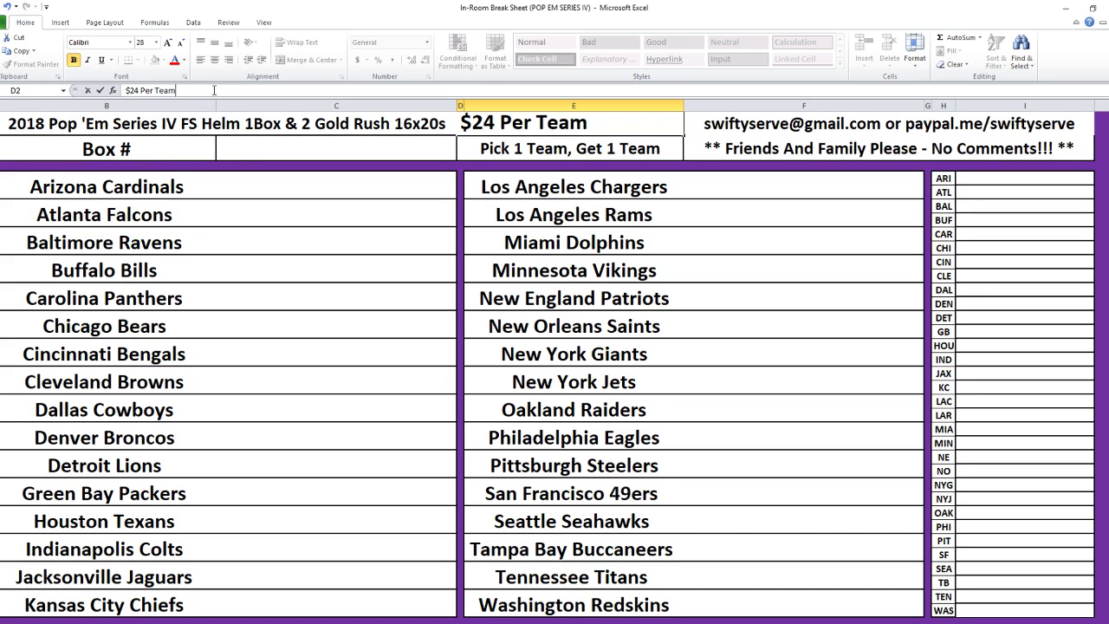
key(Return)
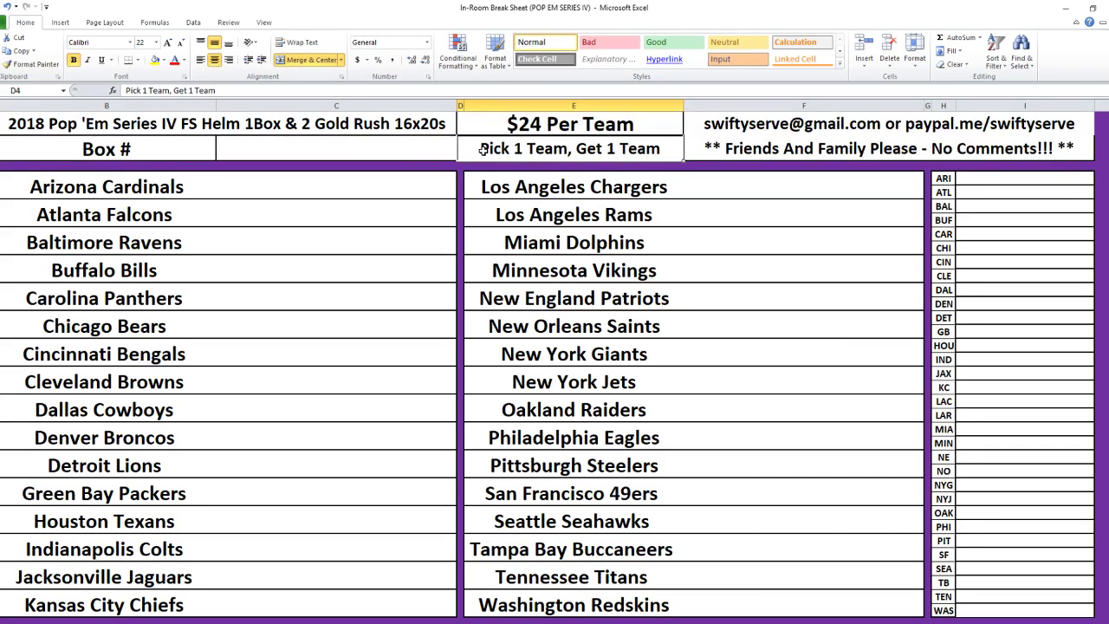
text(Random, Trade, )
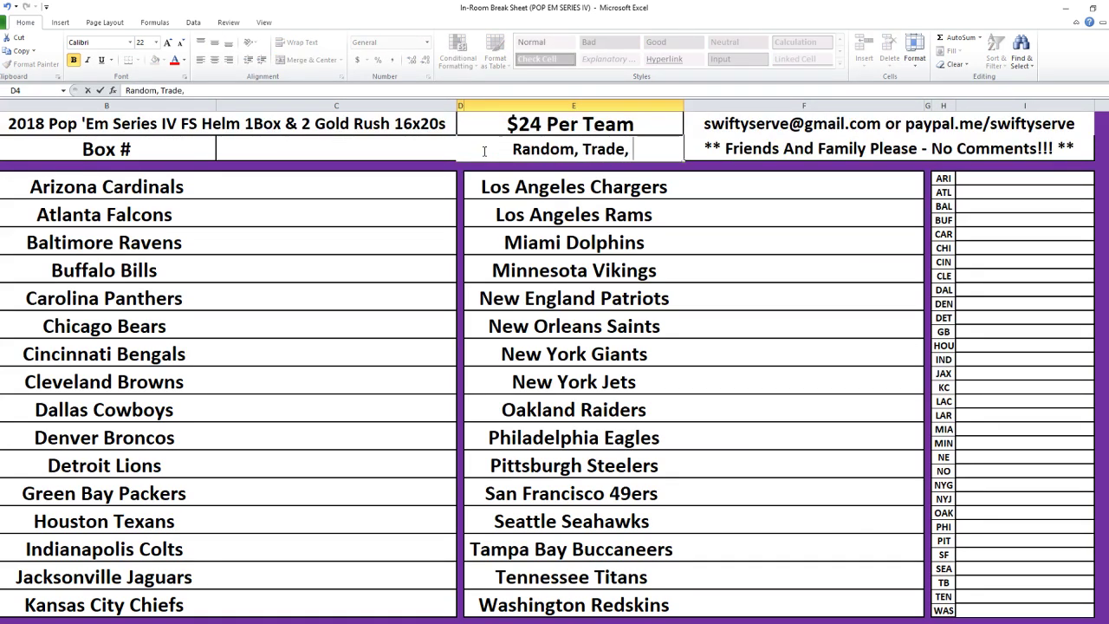
text(Break)
key(Return)
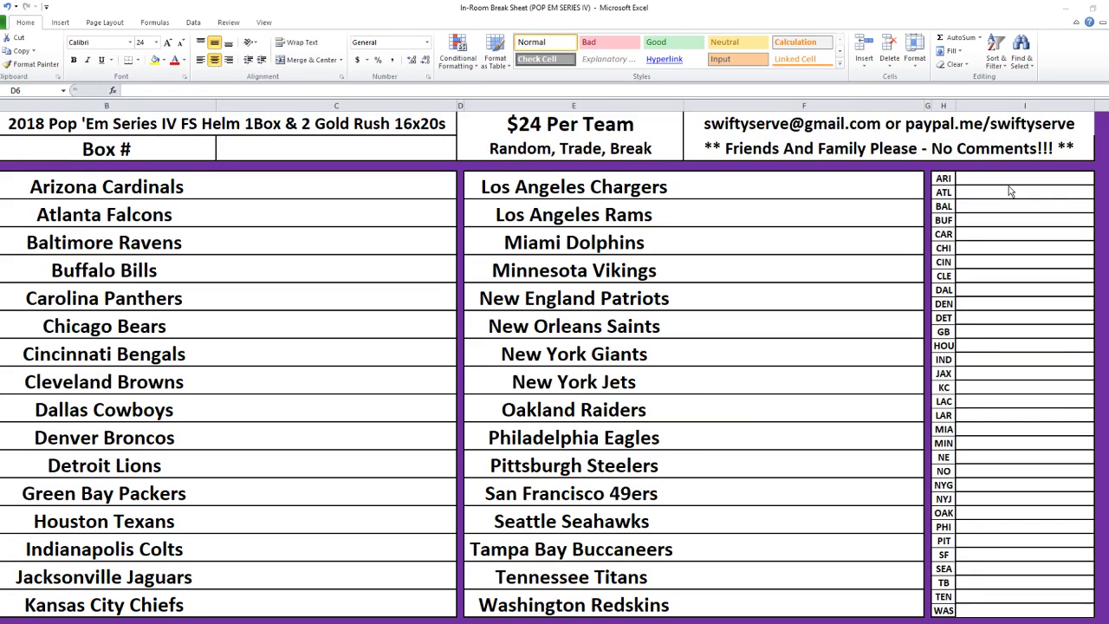
click(1043, 176)
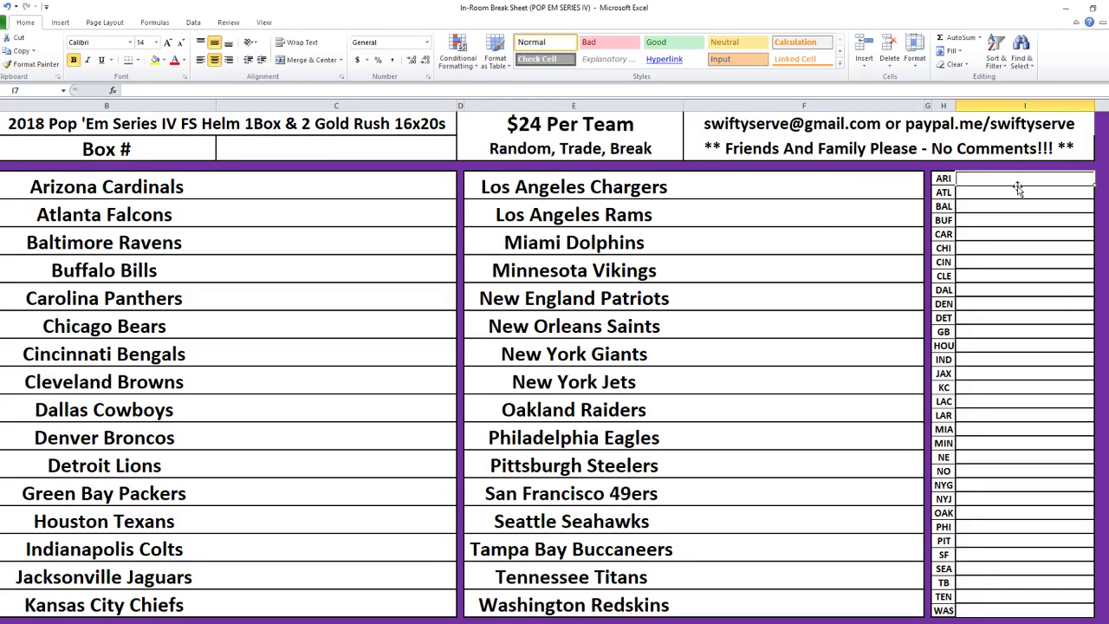
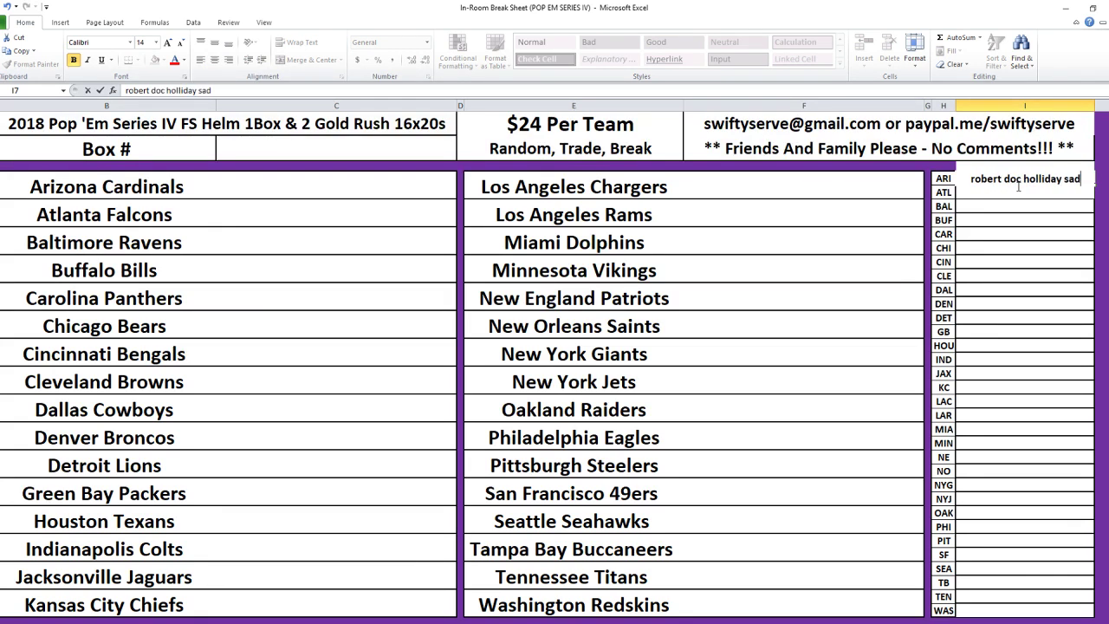
Enter buyer names for ARI, ATL, BAL (same buyer as ATL), BUF and CAR
key(Return)
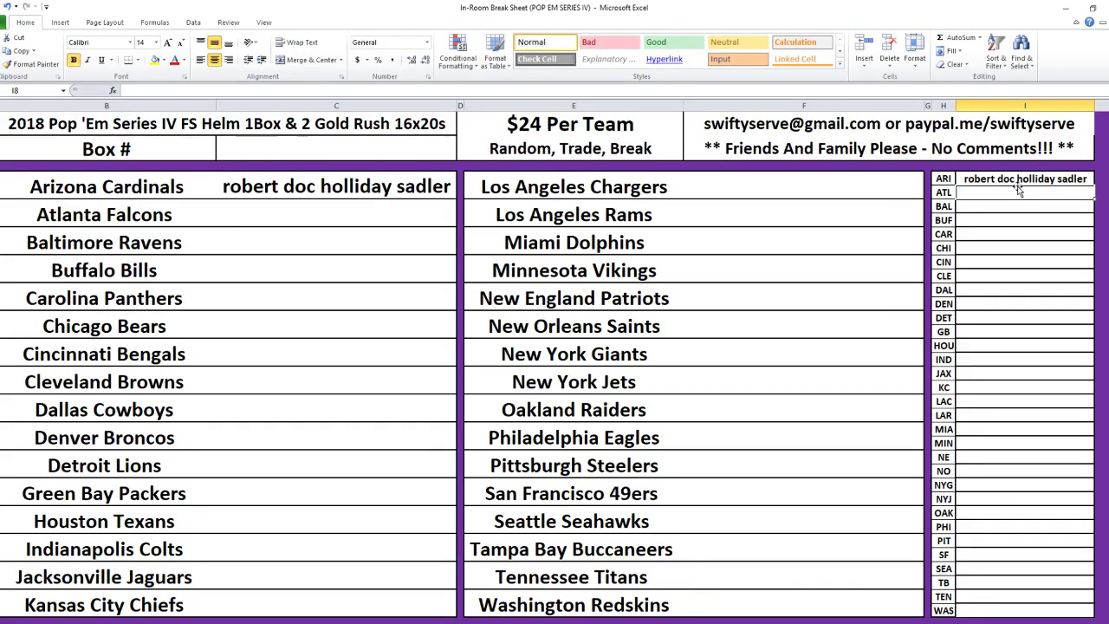
text(ph)
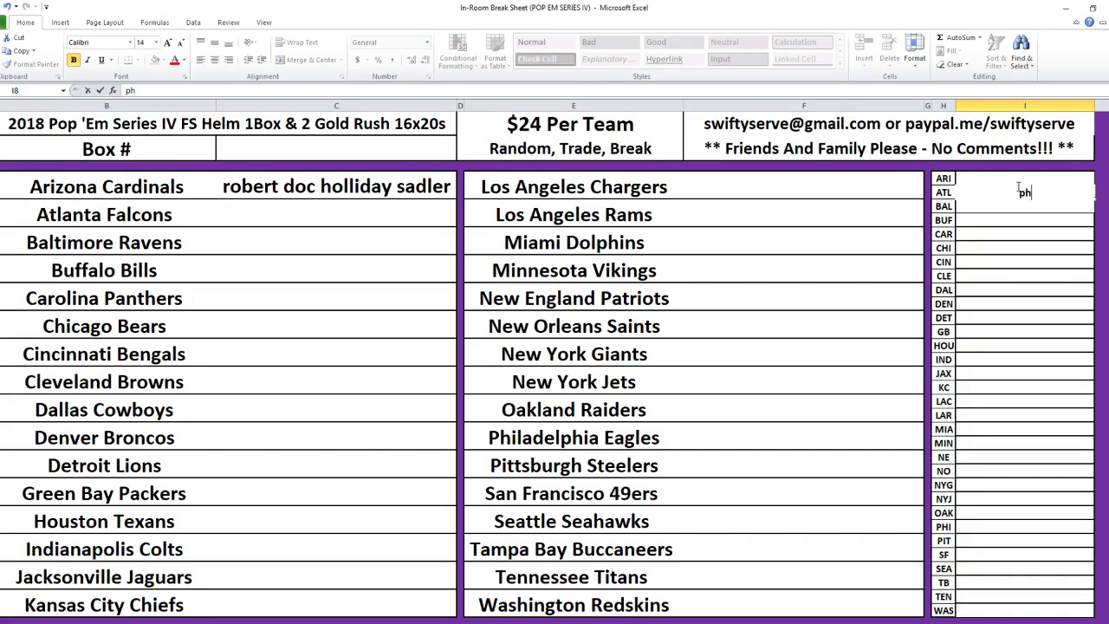
text(illyphan sports)
key(Return)
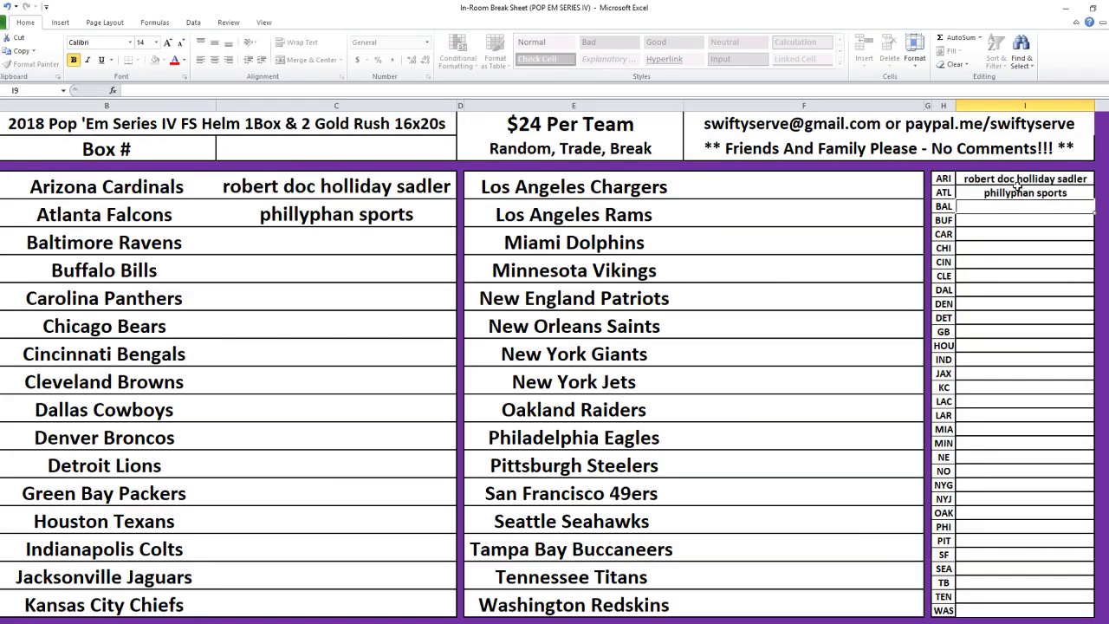
text(phillyphan sports)
key(Return)
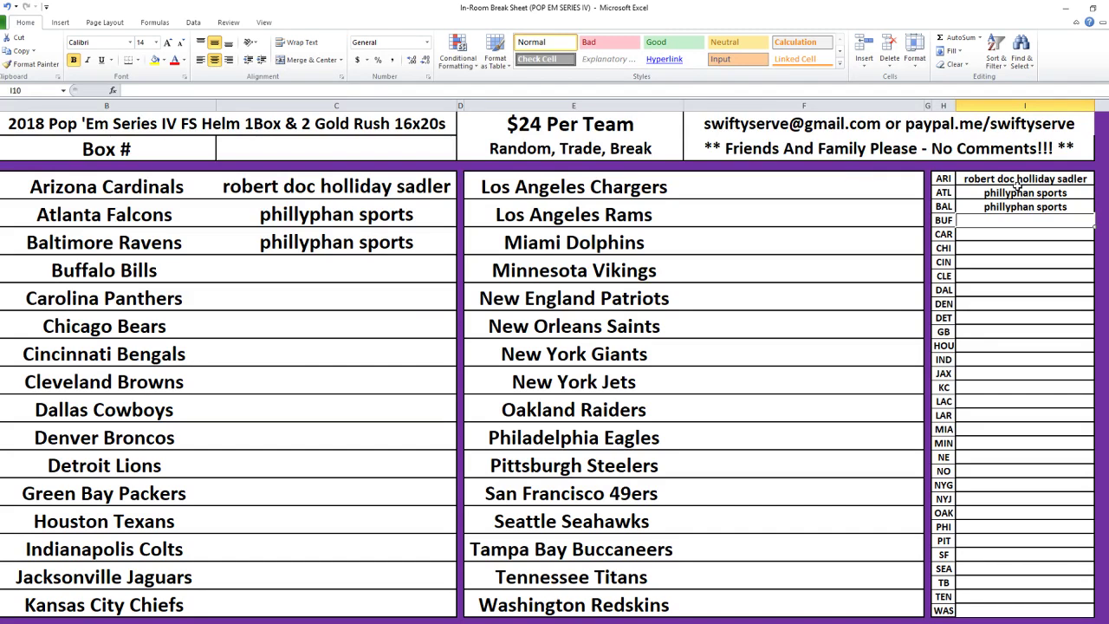
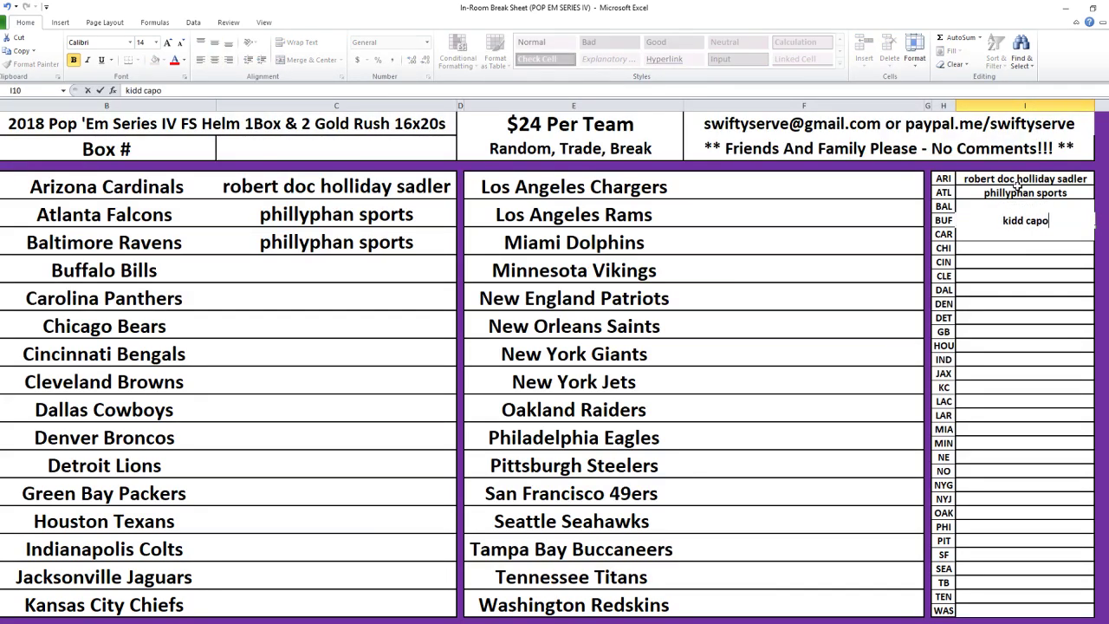
key(Return)
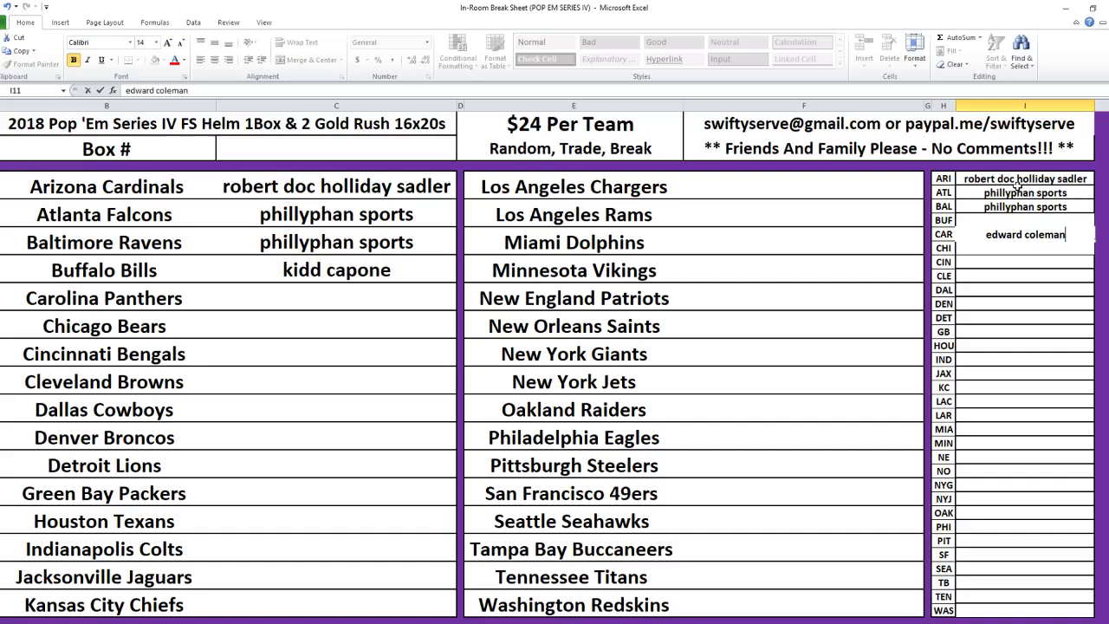
key(Return)
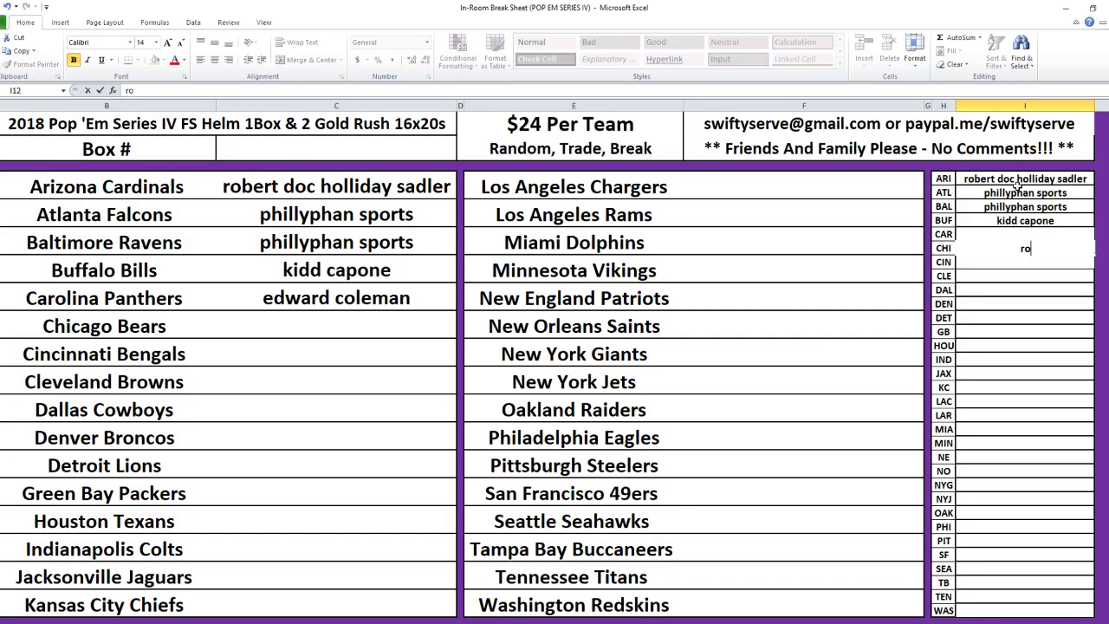
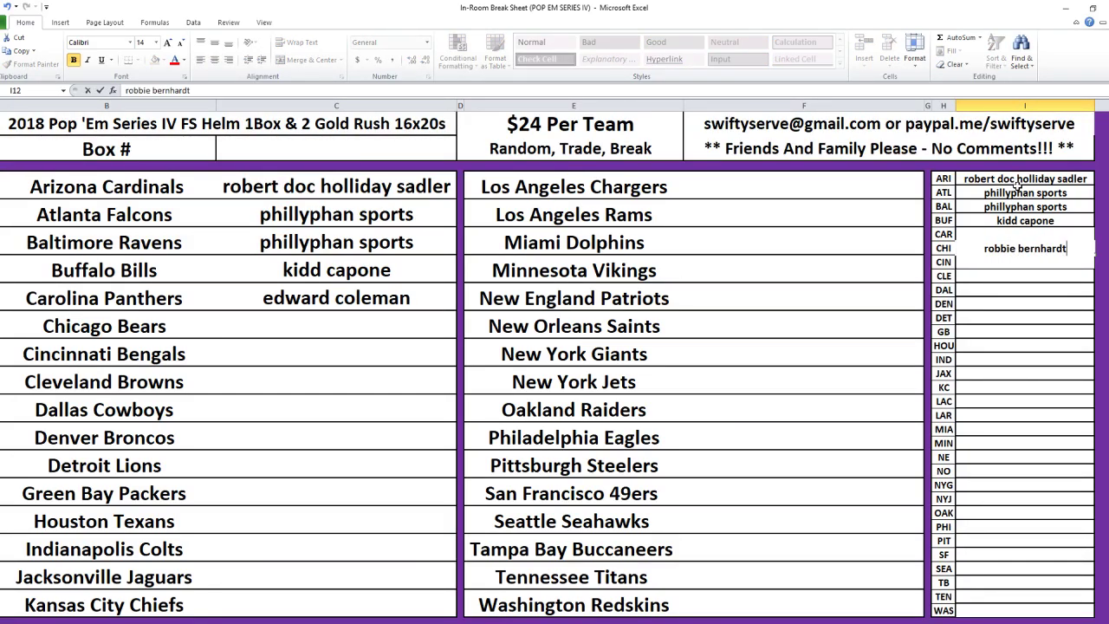
Enter buyer names for CHI, CIN, CLE, DAL and DEN in the buyer column
key(Return)
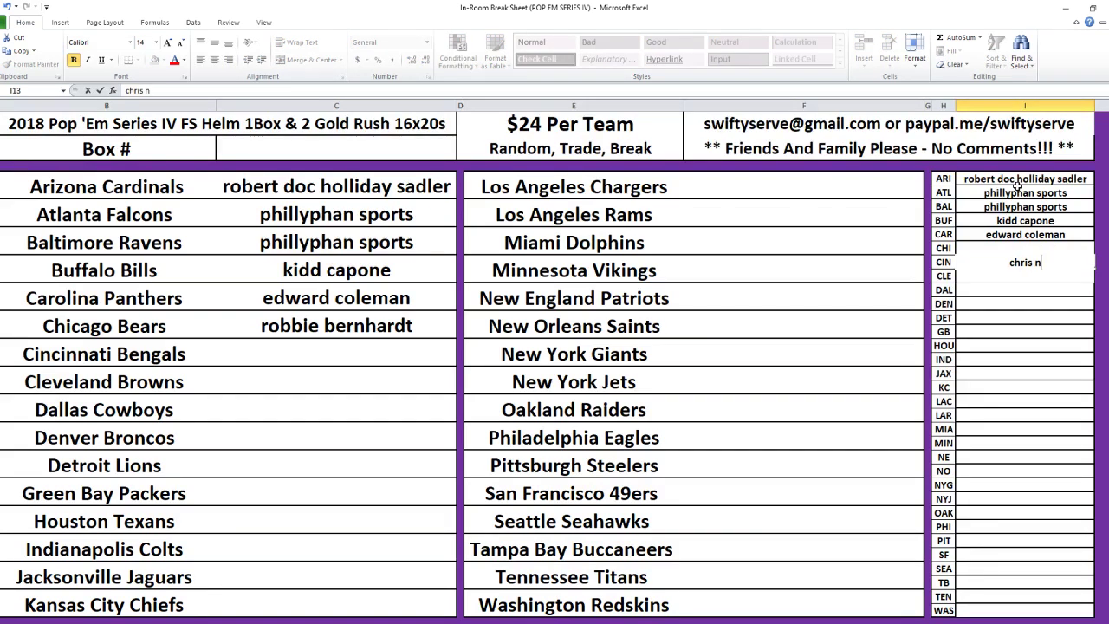
key(Return)
text(ch)
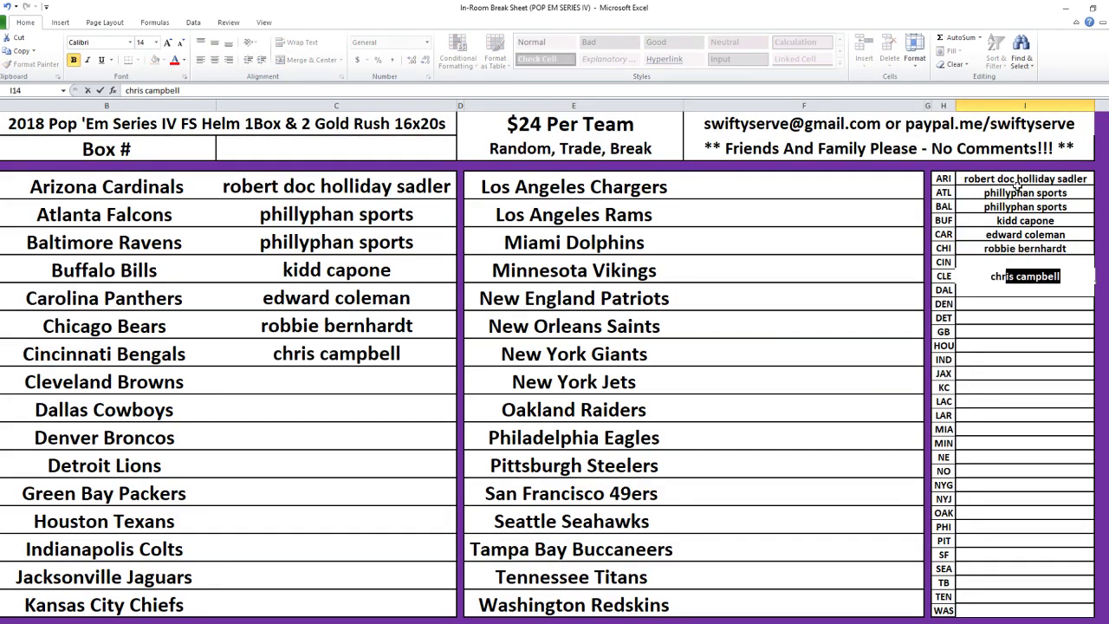
key(Return)
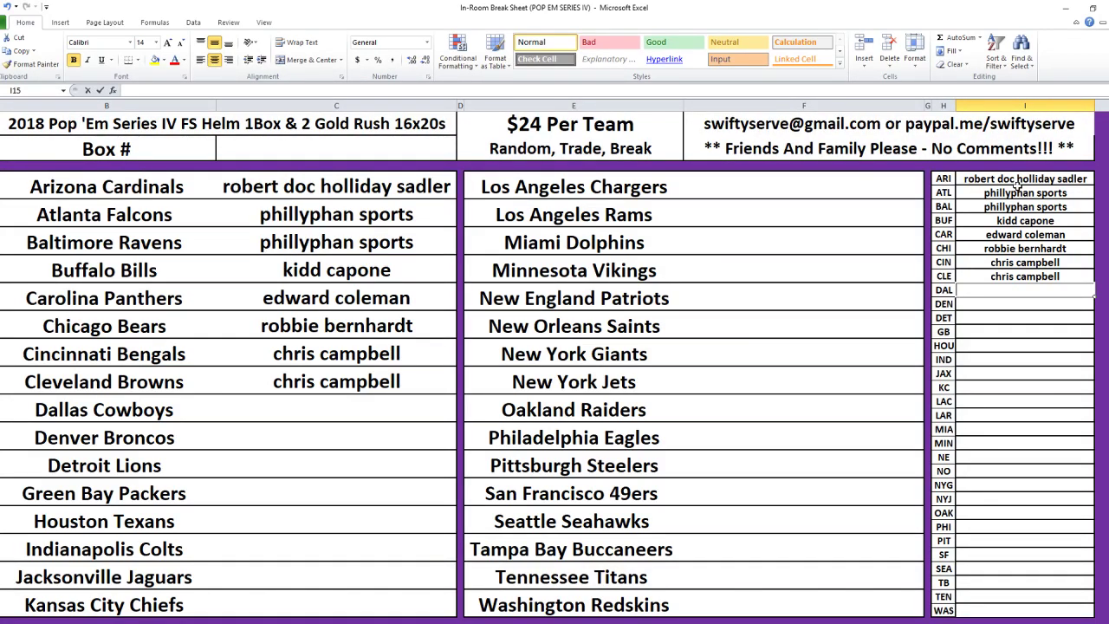
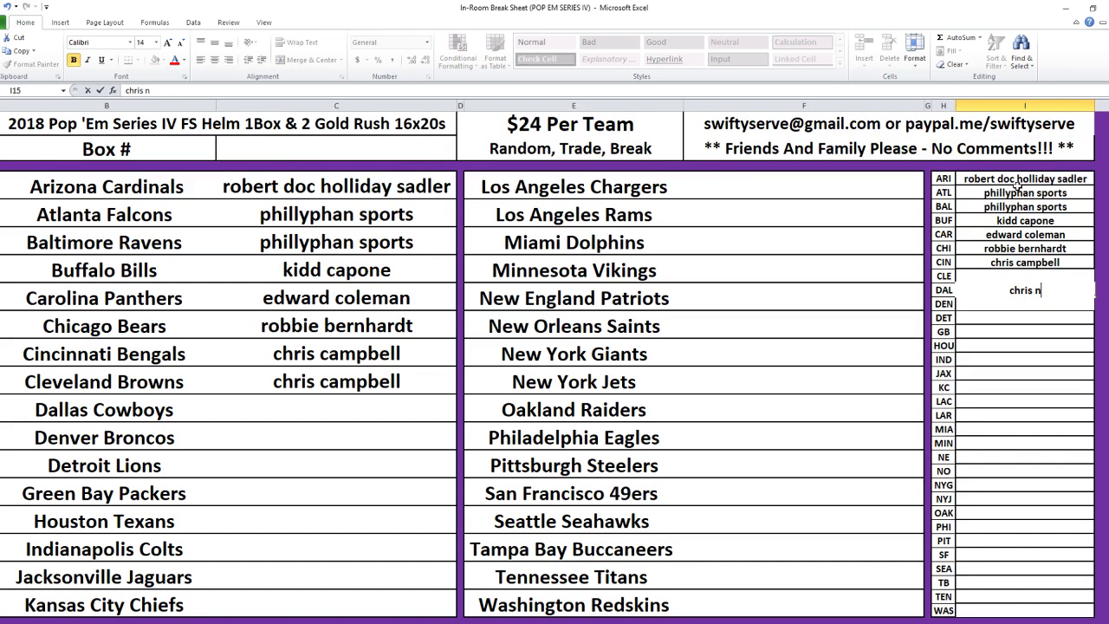
key(Return)
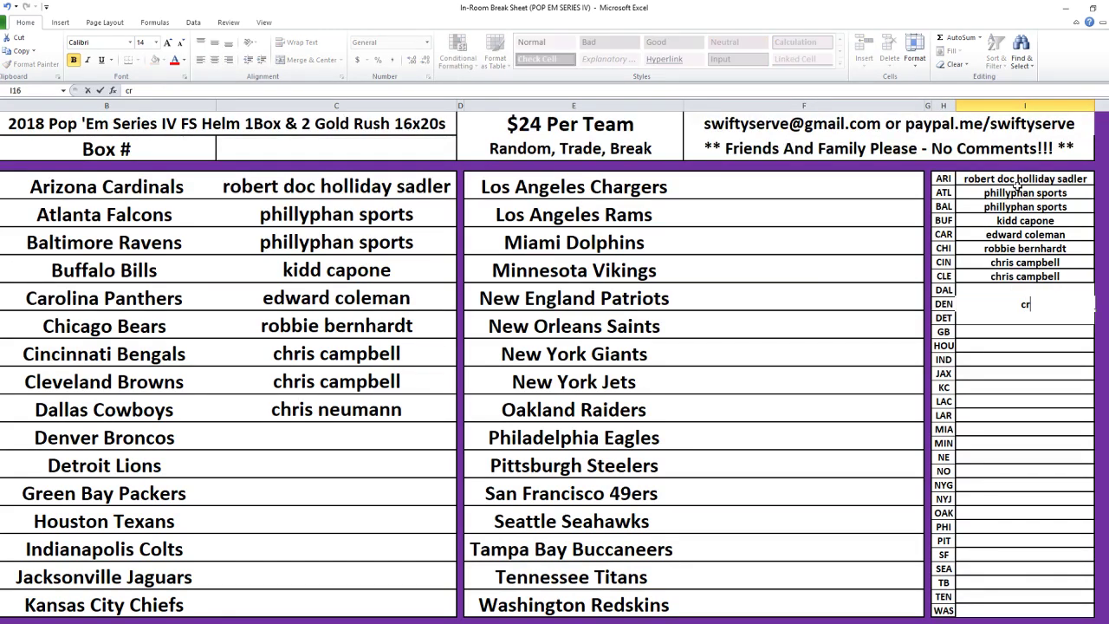
key(Return)
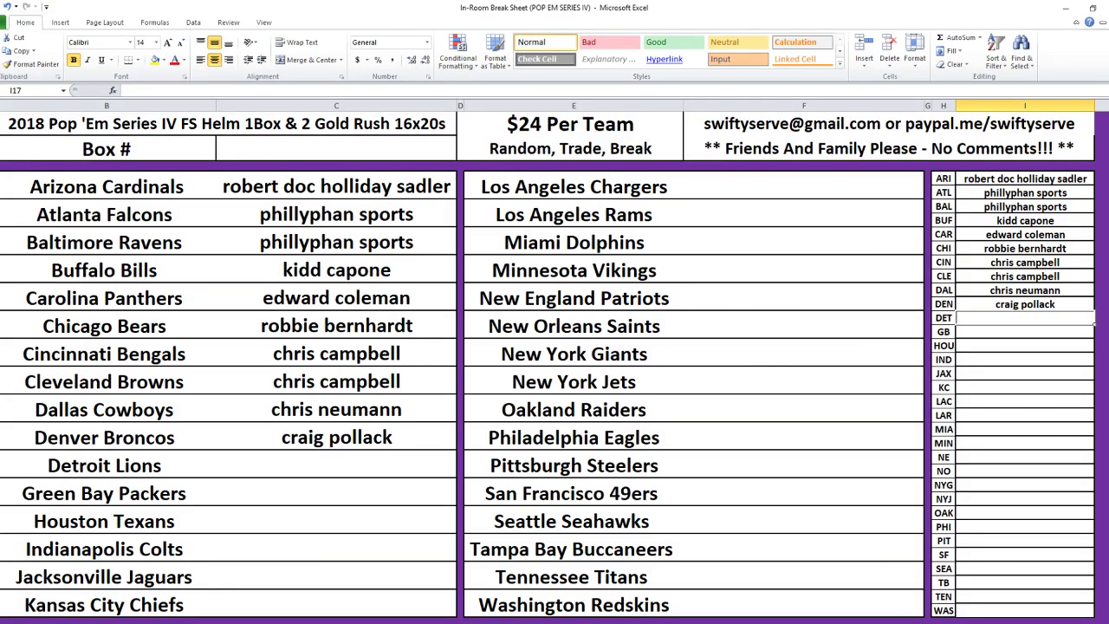
key(alt+Tab)
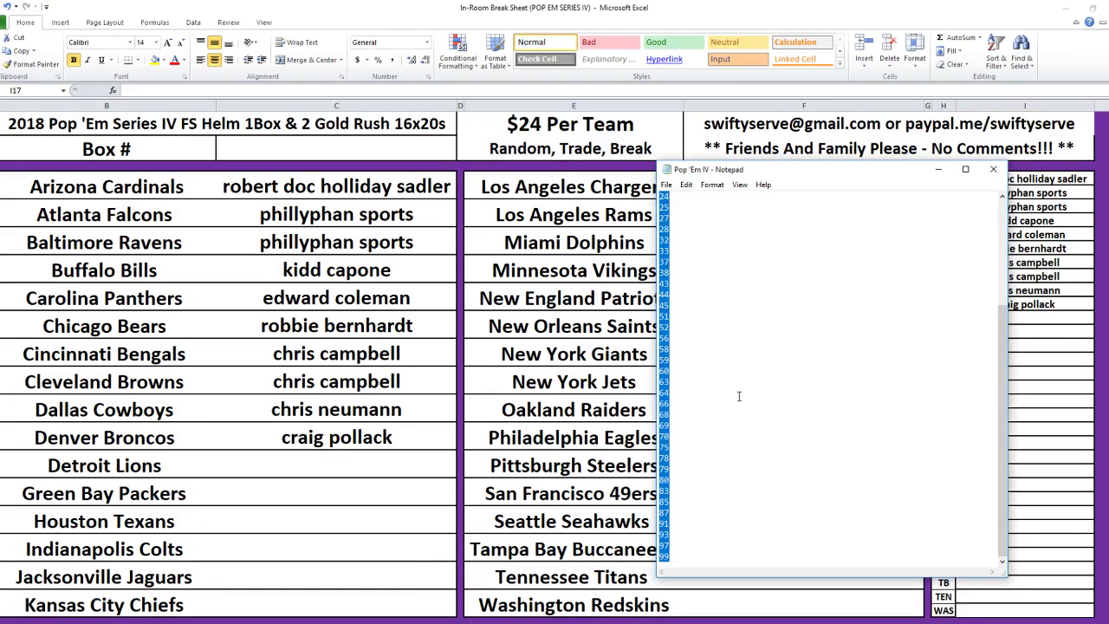
Delete 60 from the Notepad number list and minimise Notepad
click(676, 374)
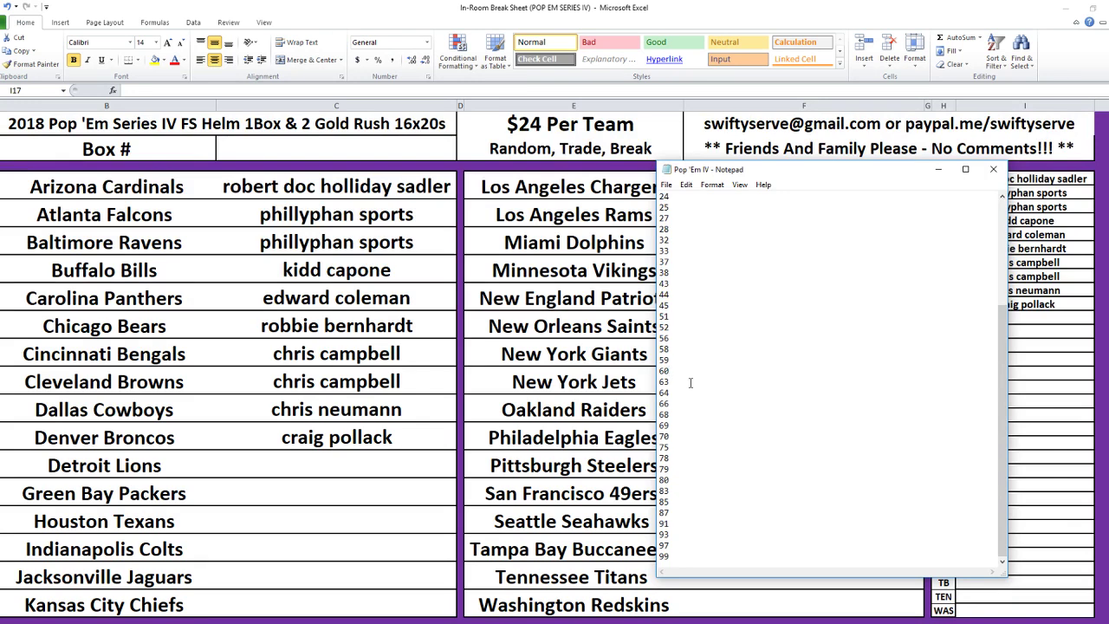
key(BackSpace)
key(BackSpace)
key(BackSpace)
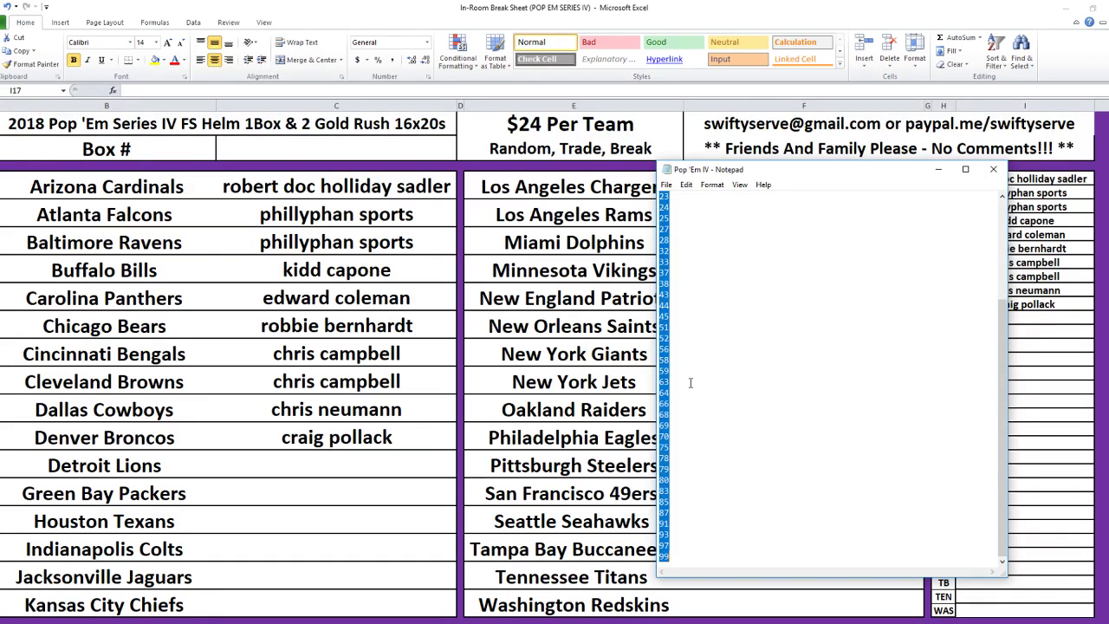
click(938, 169)
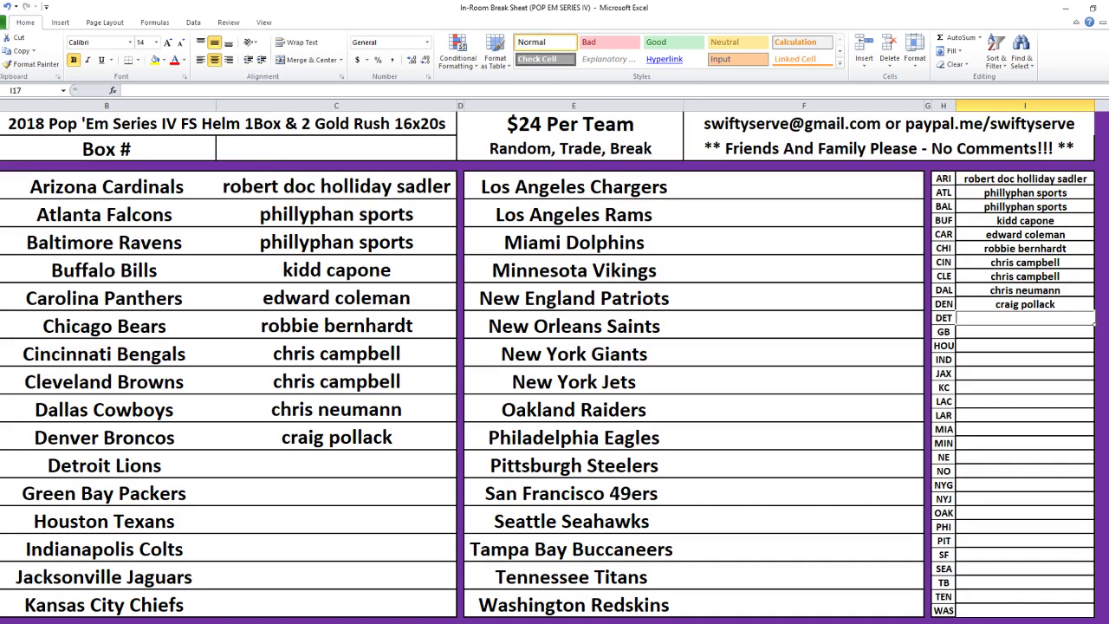
Paste the remaining numbers into Random.org's List Randomizer in a maximised browser
key(alt+Tab)
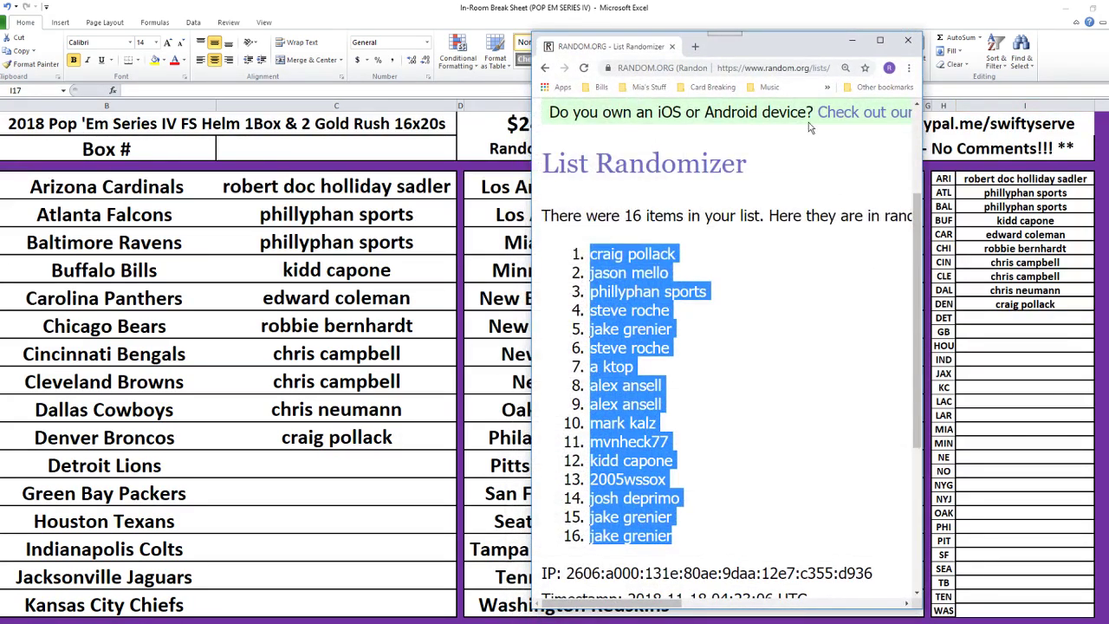
click(880, 40)
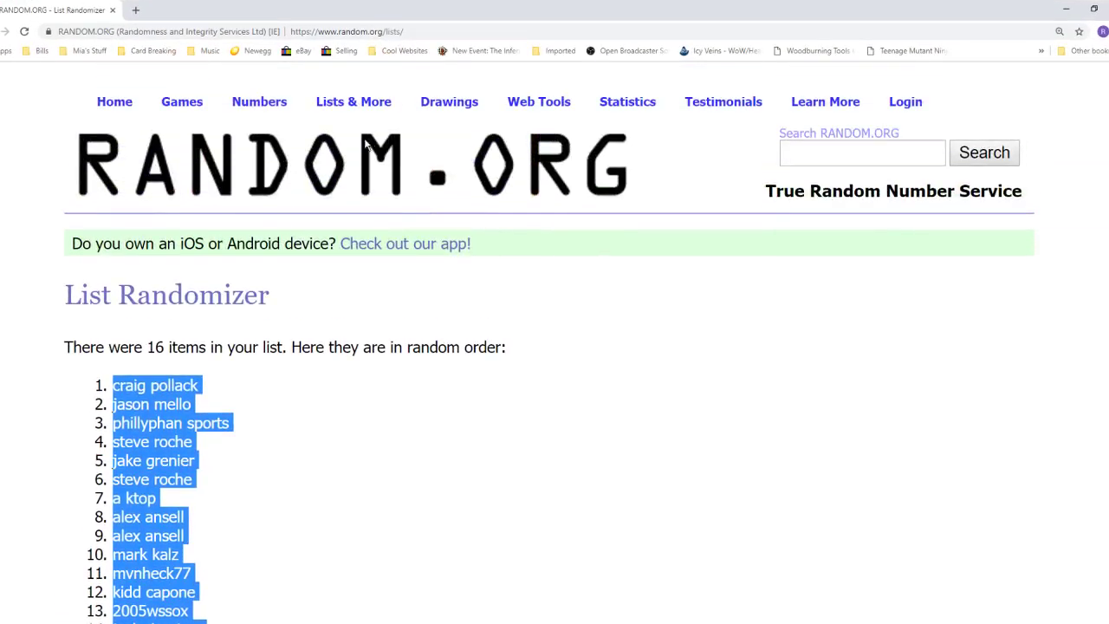
click(377, 136)
scroll(220, 315, down, 3)
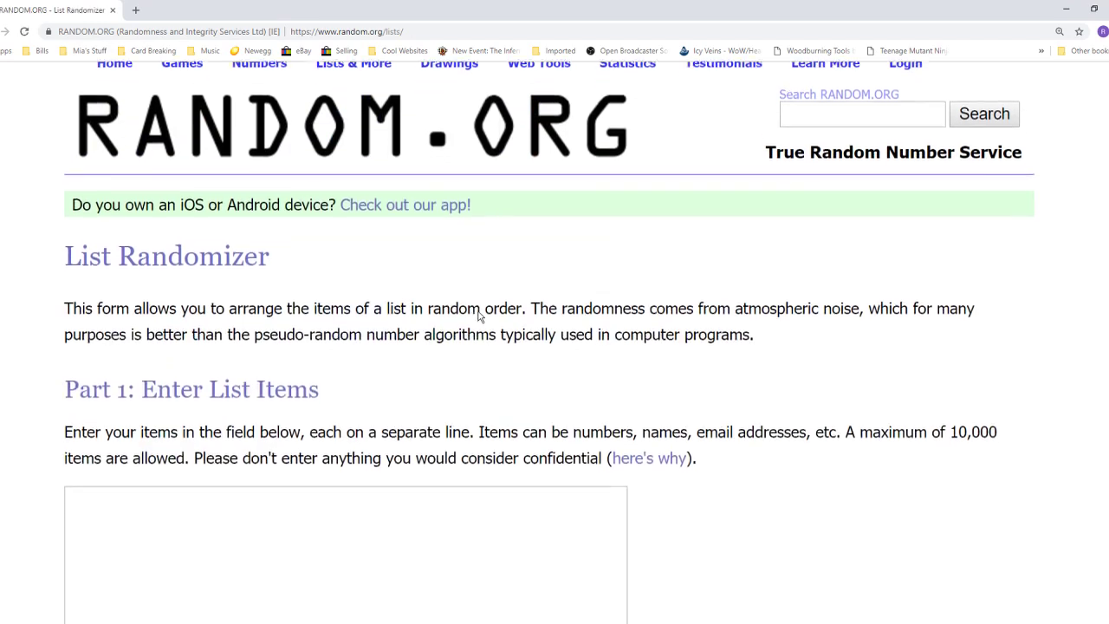
click(220, 315)
key(ctrl+v)
Randomize the number list repeatedly until 37 lands first, then return to Excel
scroll(213, 458, down, 2)
click(139, 511)
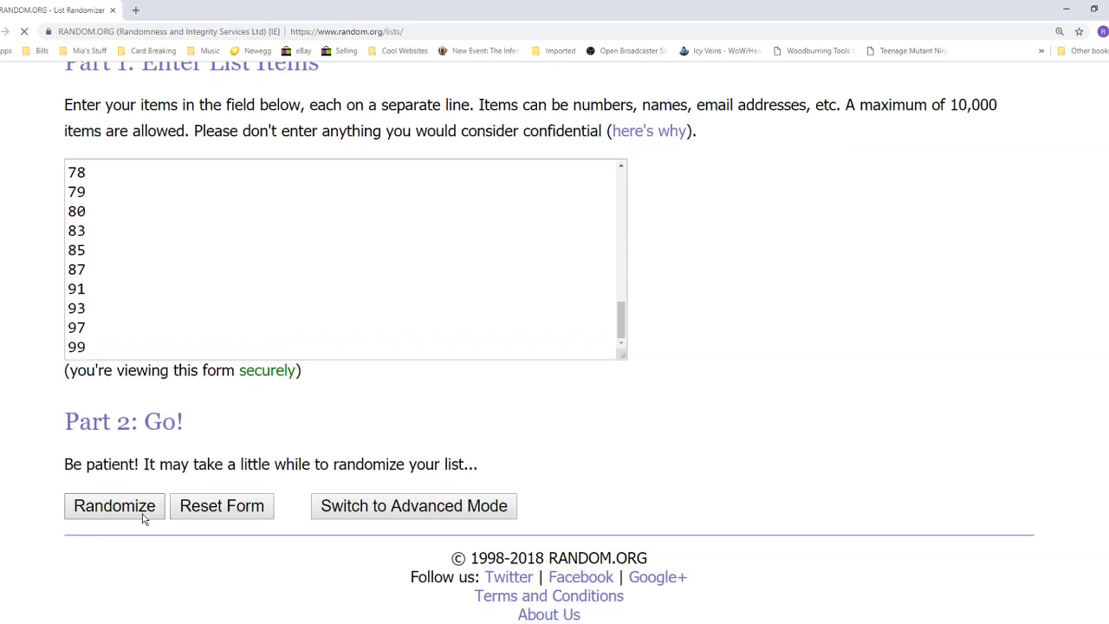
scroll(144, 519, down, 3)
click(97, 506)
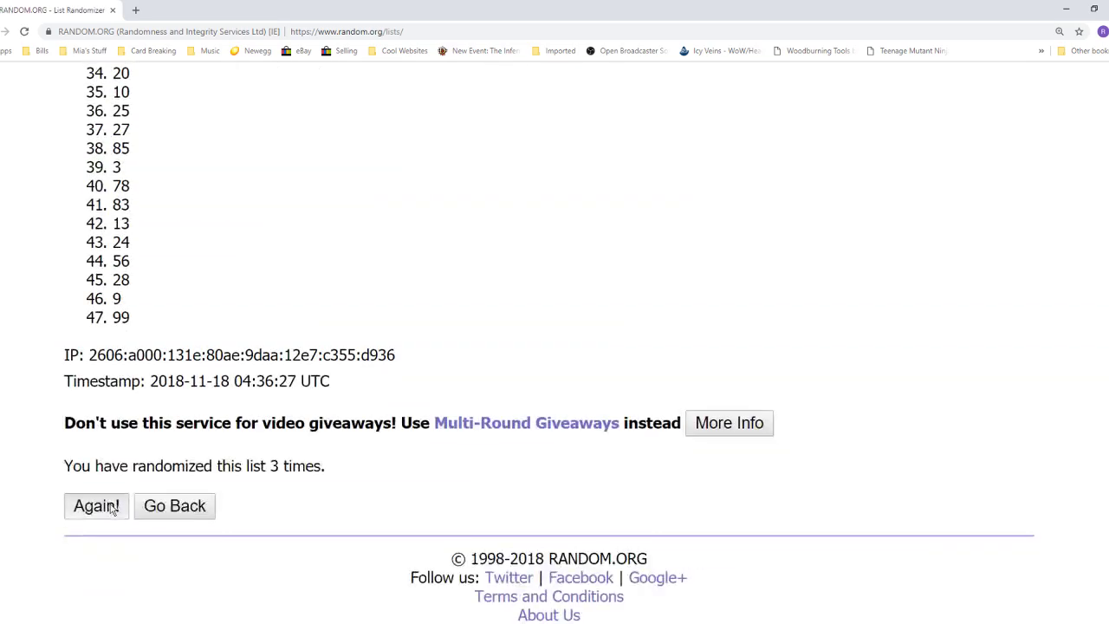
click(110, 507)
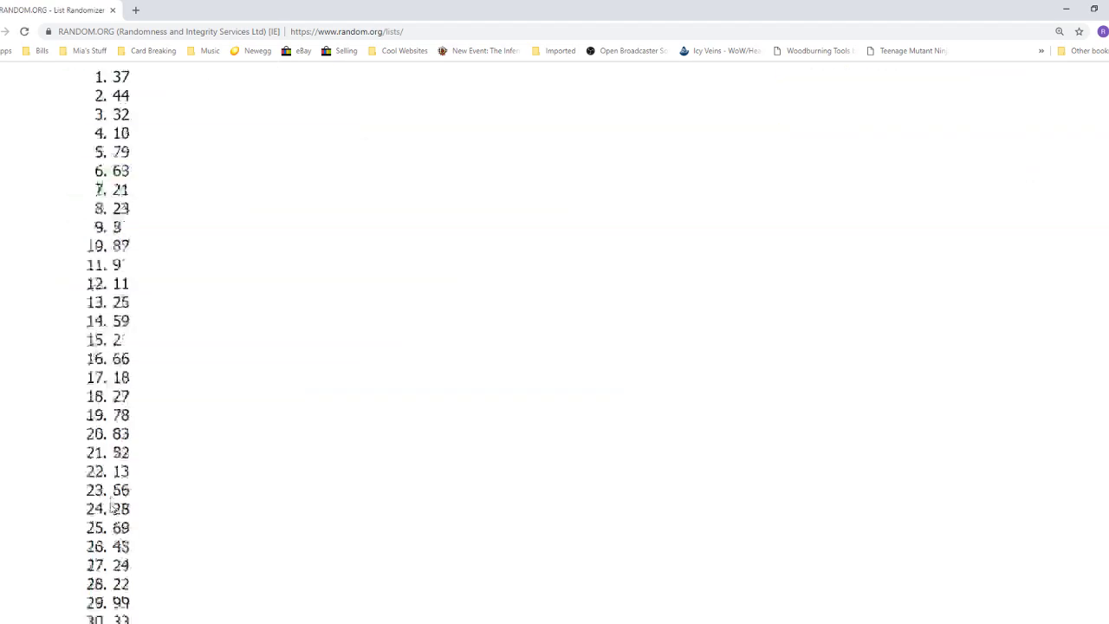
drag(217, 466, 433, 472)
scroll(425, 475, up, 10)
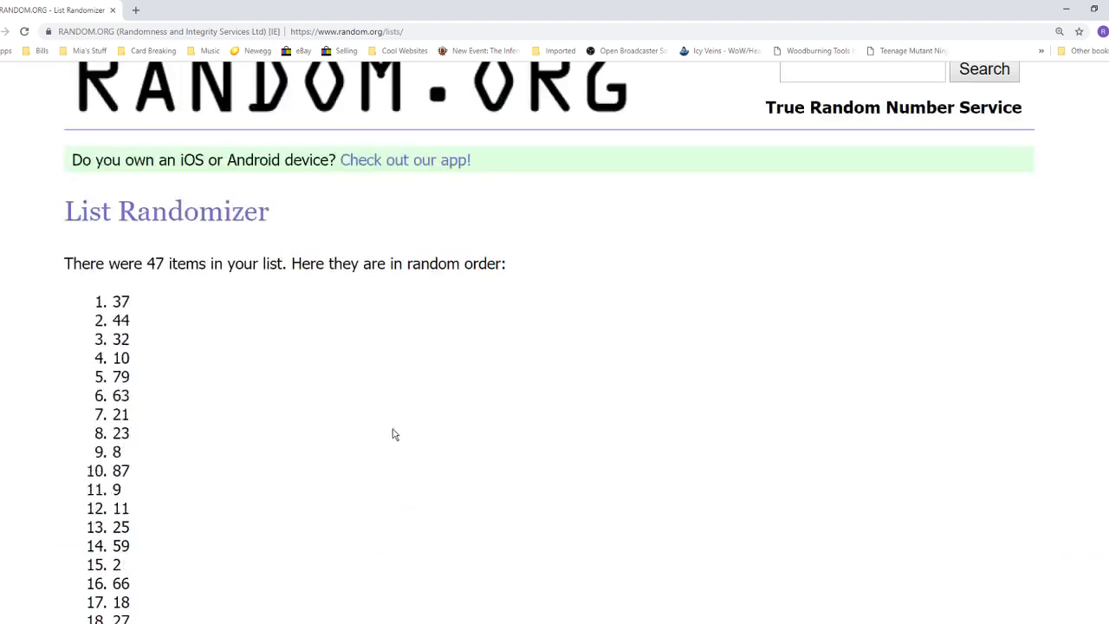
drag(90, 299, 216, 320)
click(1065, 9)
Change the sheet heading to Box #37
click(194, 152)
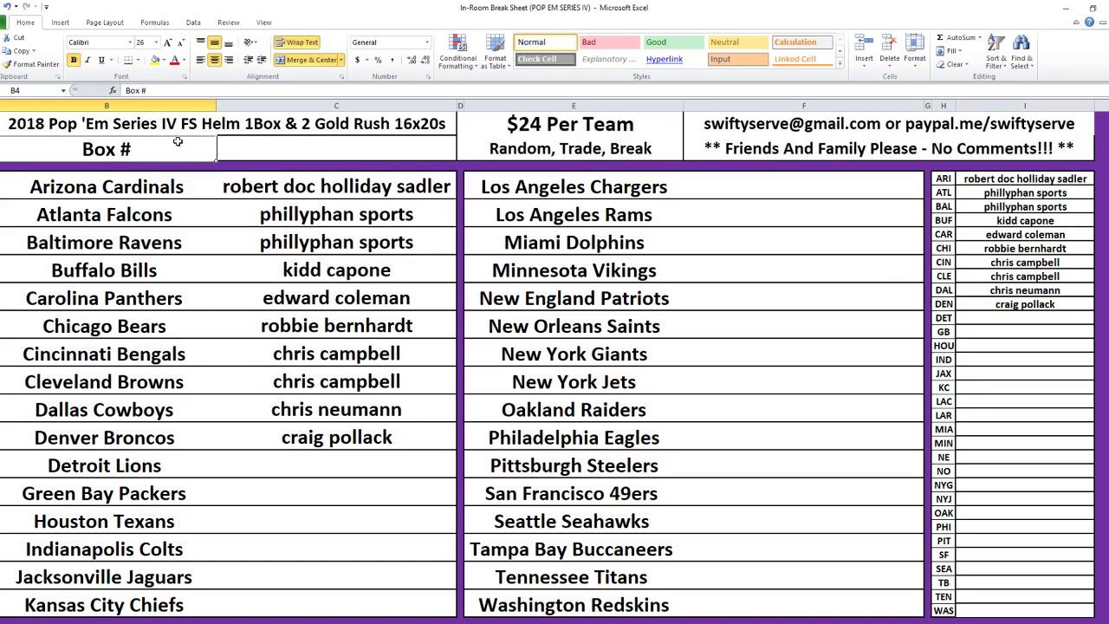
click(182, 89)
text(37)
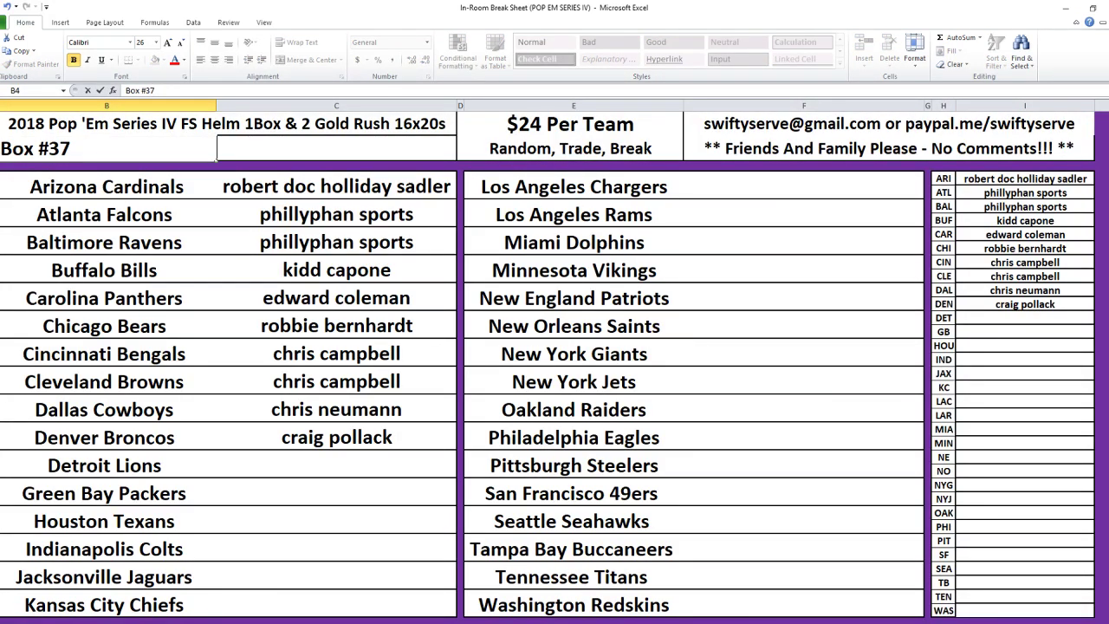
click(1060, 315)
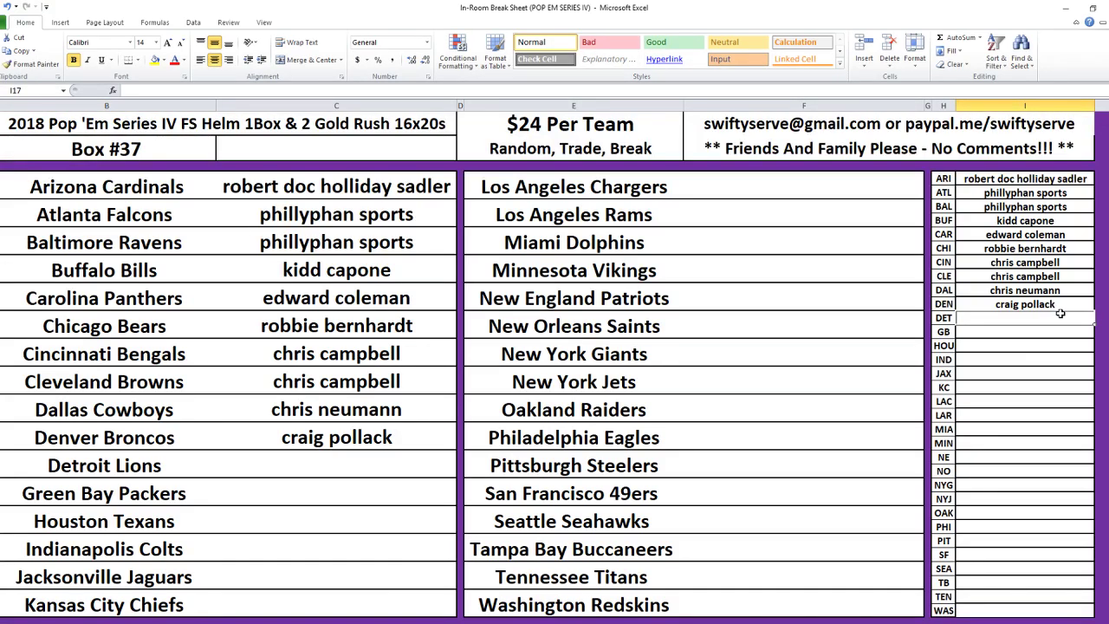
Enter buyer names for the DET, GB and HOU rows
key(Return)
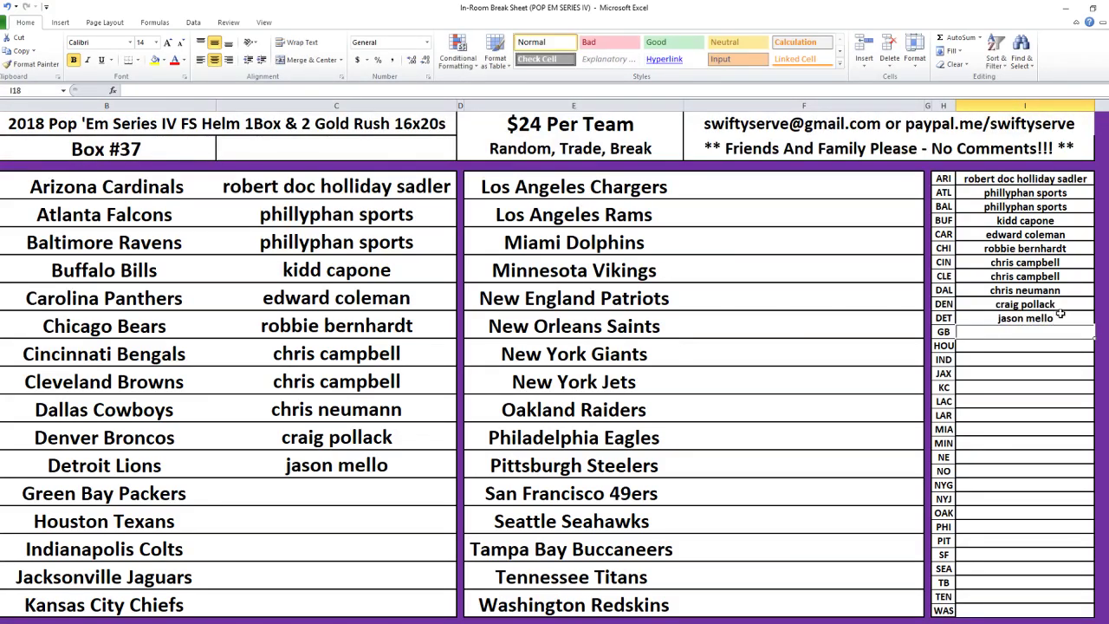
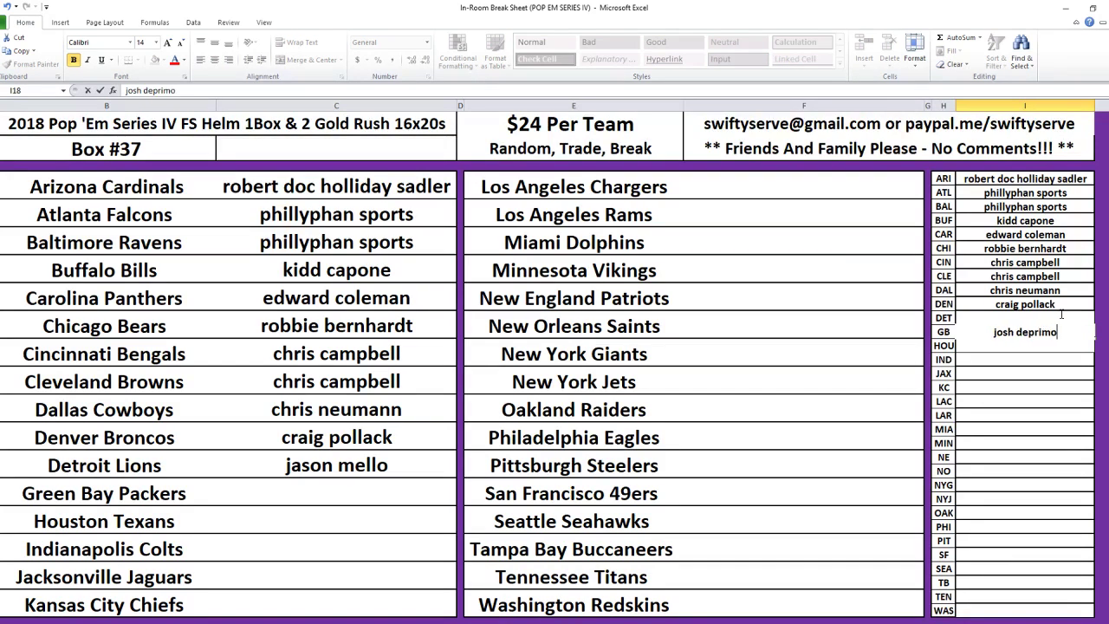
key(Return)
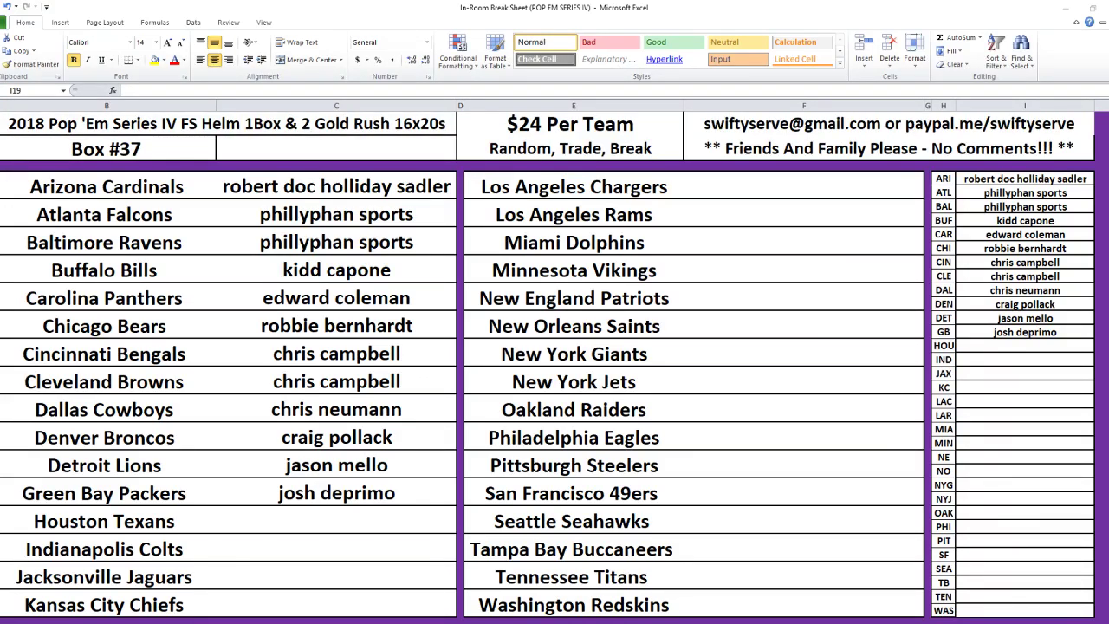
click(1019, 348)
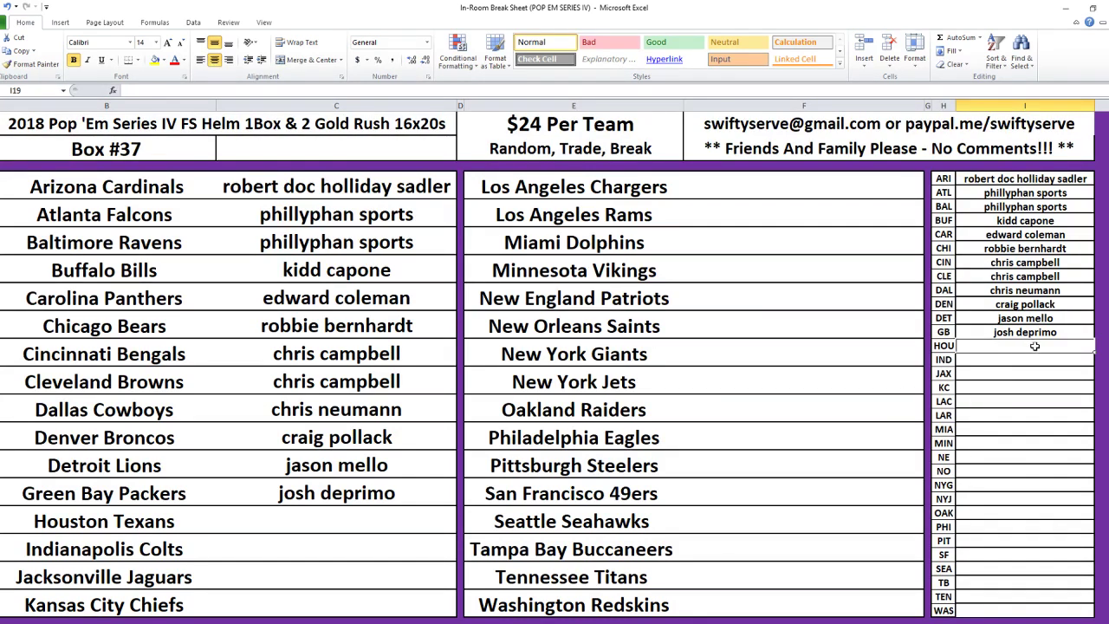
key(Return)
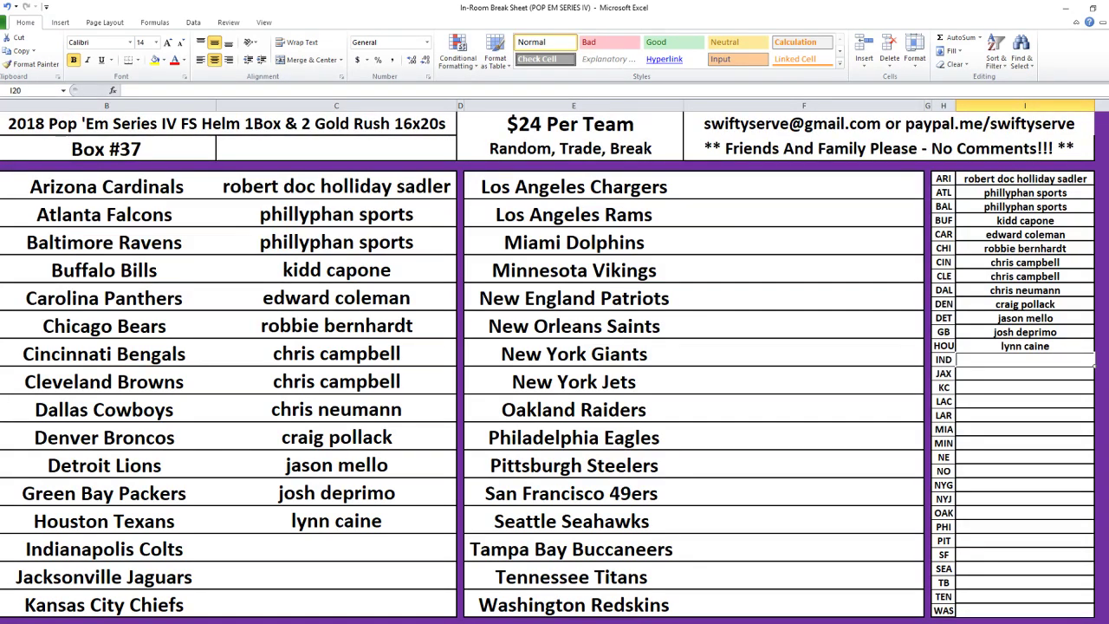
key(ctrl+Page_Down)
Record hit 60 as Tommy Friggin' Brady, New England Patriots
click(418, 510)
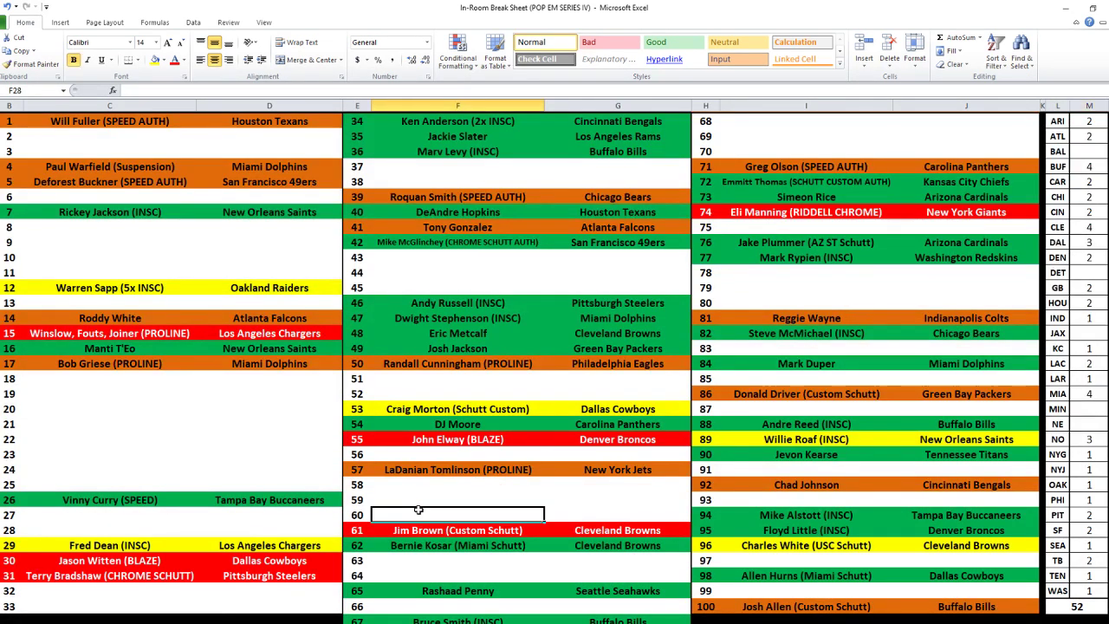
text(Toni)
key(BackSpace)
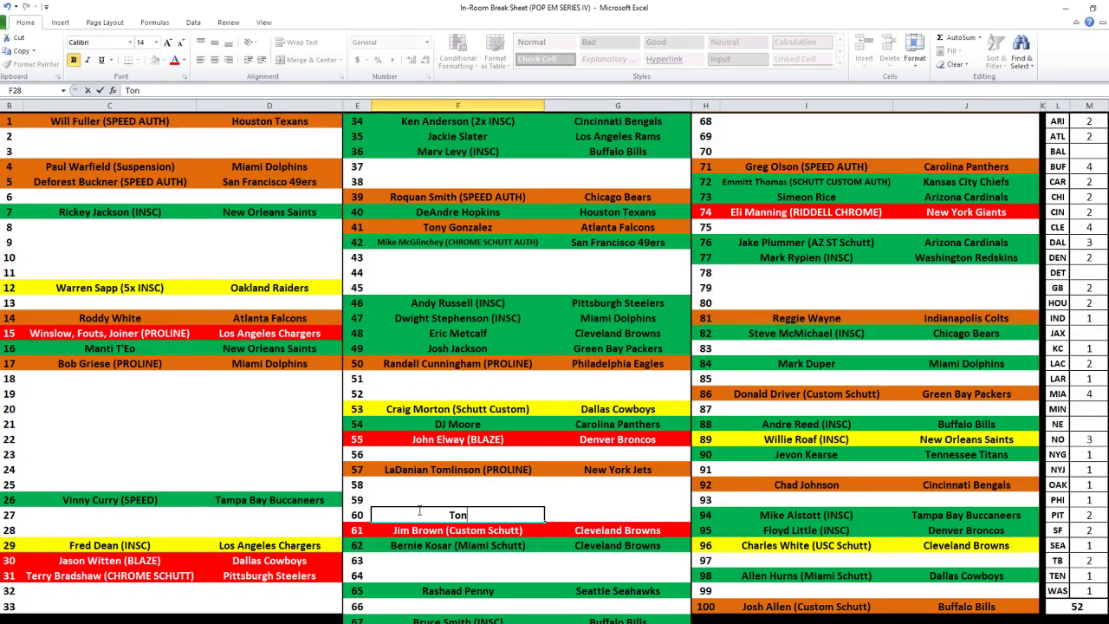
key(BackSpace)
text(mmy Friggin' Brady)
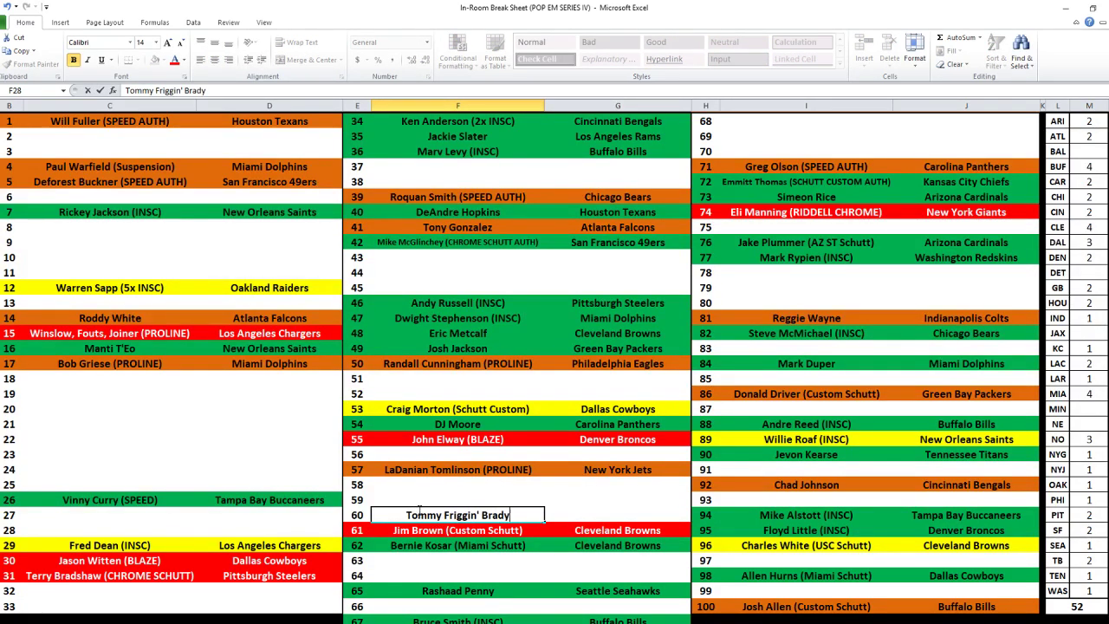
key(Tab)
text(New En)
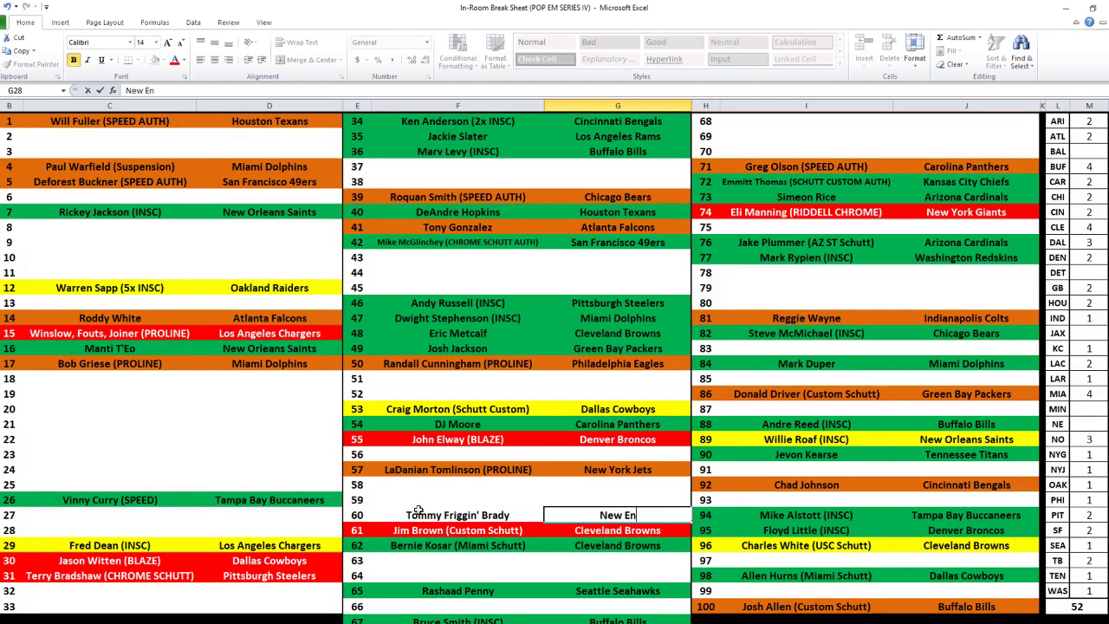
text(gland Patriots)
key(Return)
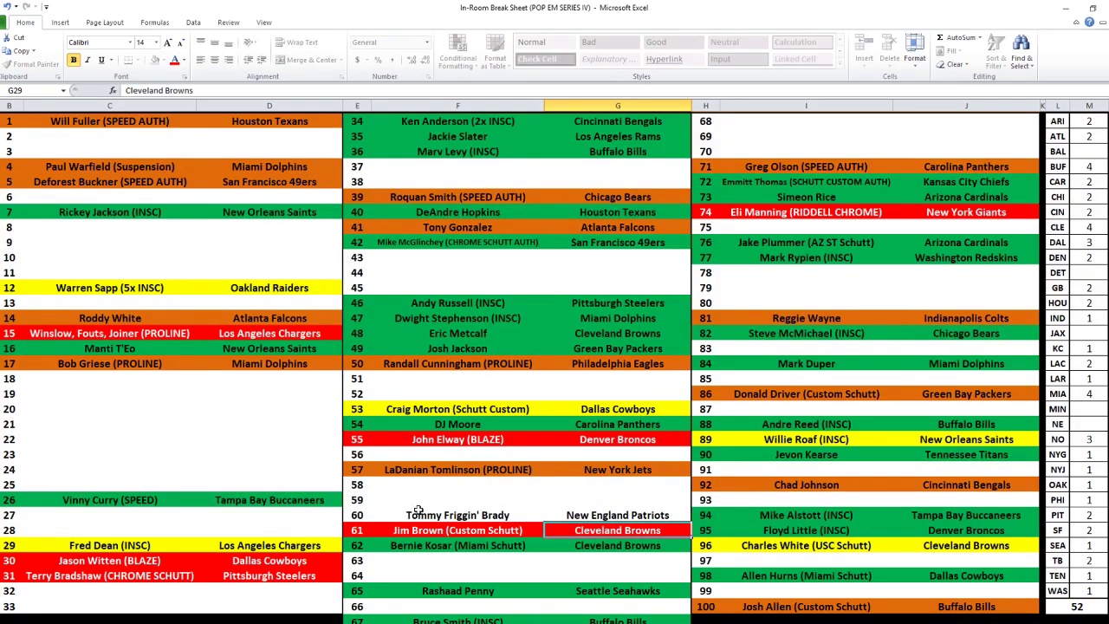
Format row 60's number, player and team with white text on red fill
drag(357, 513, 620, 507)
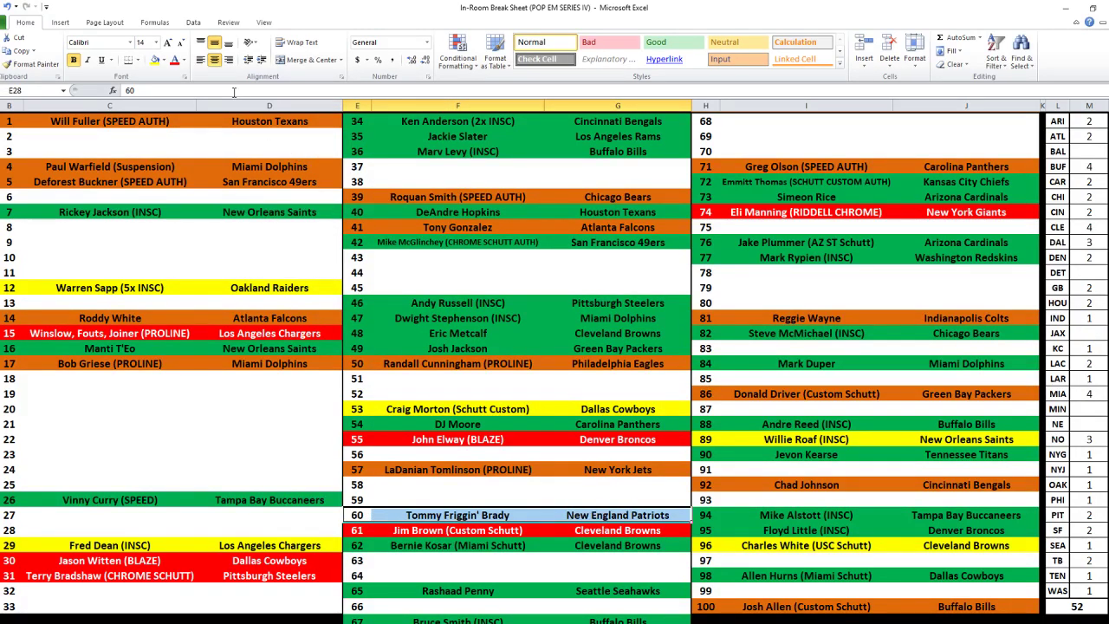
click(184, 62)
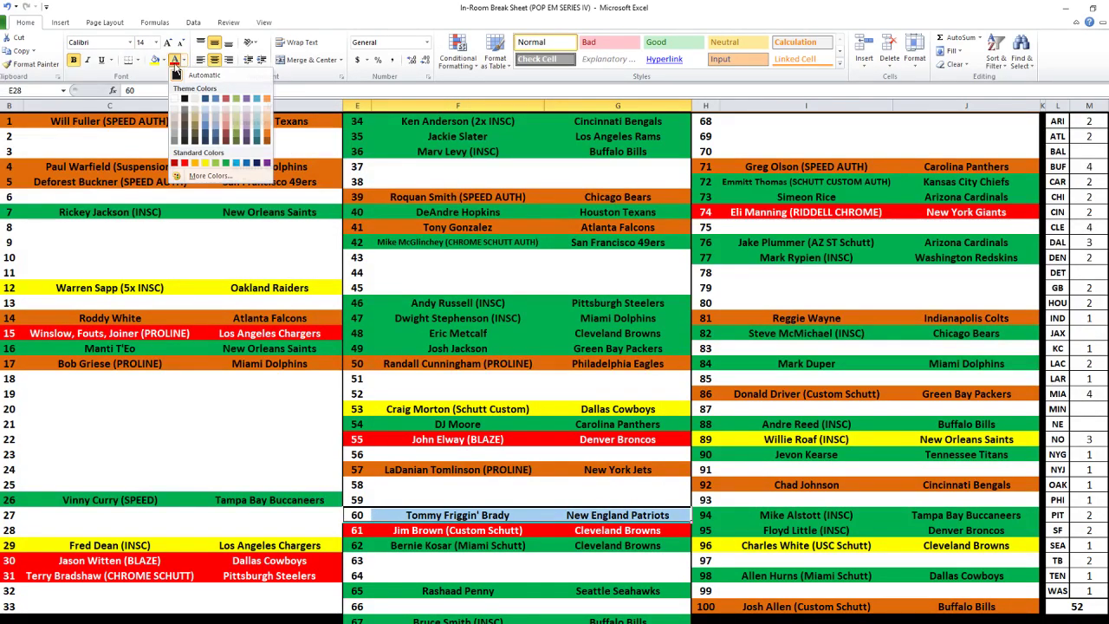
click(189, 166)
click(183, 62)
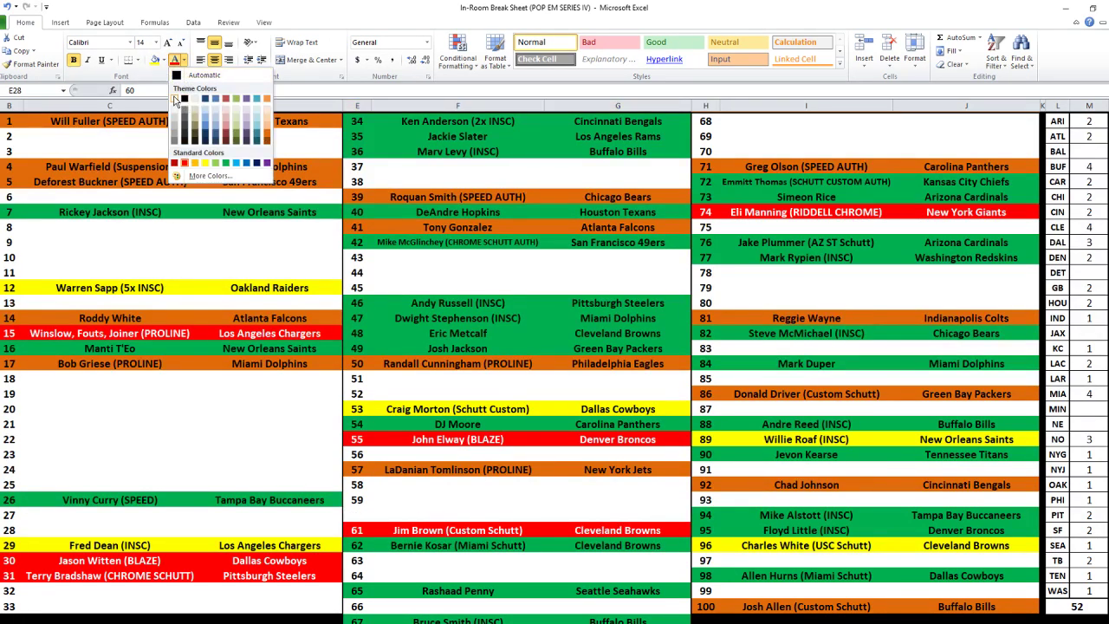
click(153, 83)
click(163, 60)
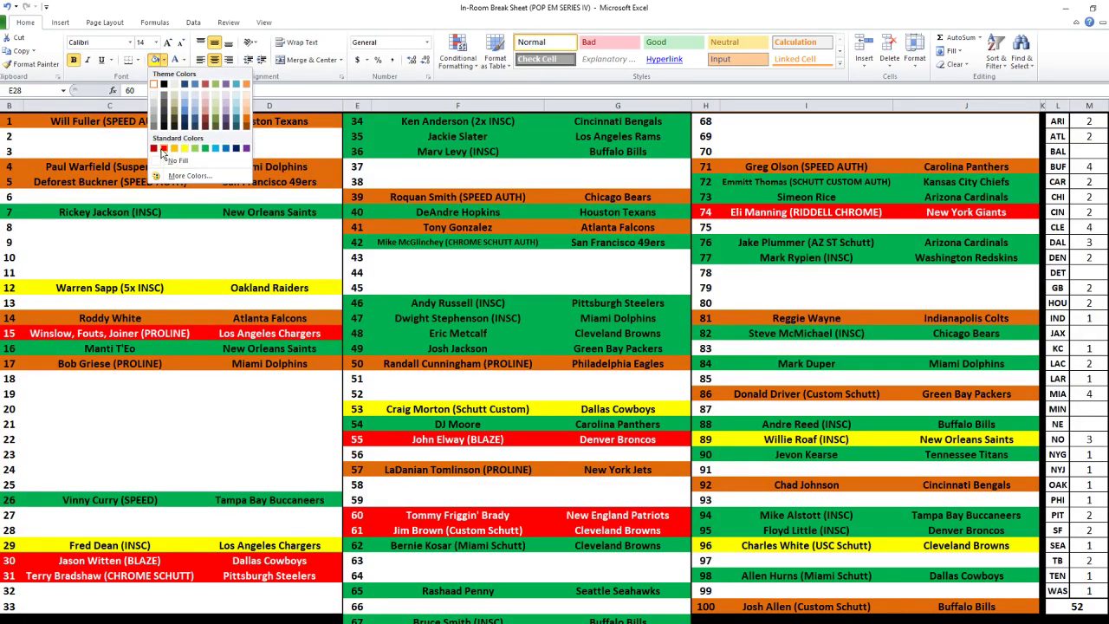
click(164, 148)
click(1082, 422)
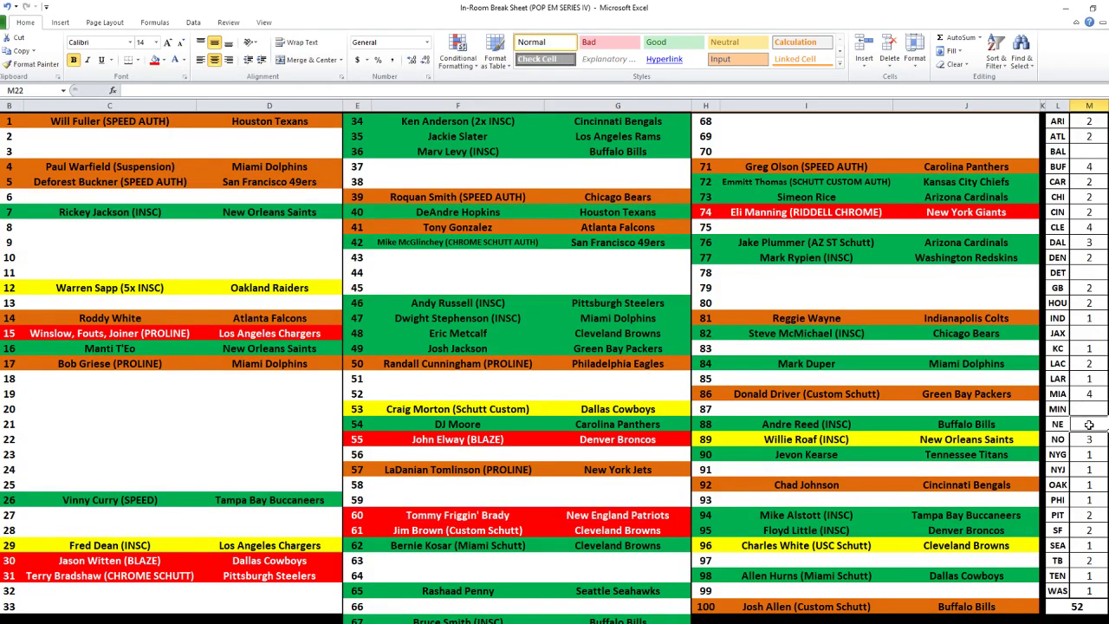
click(1057, 499)
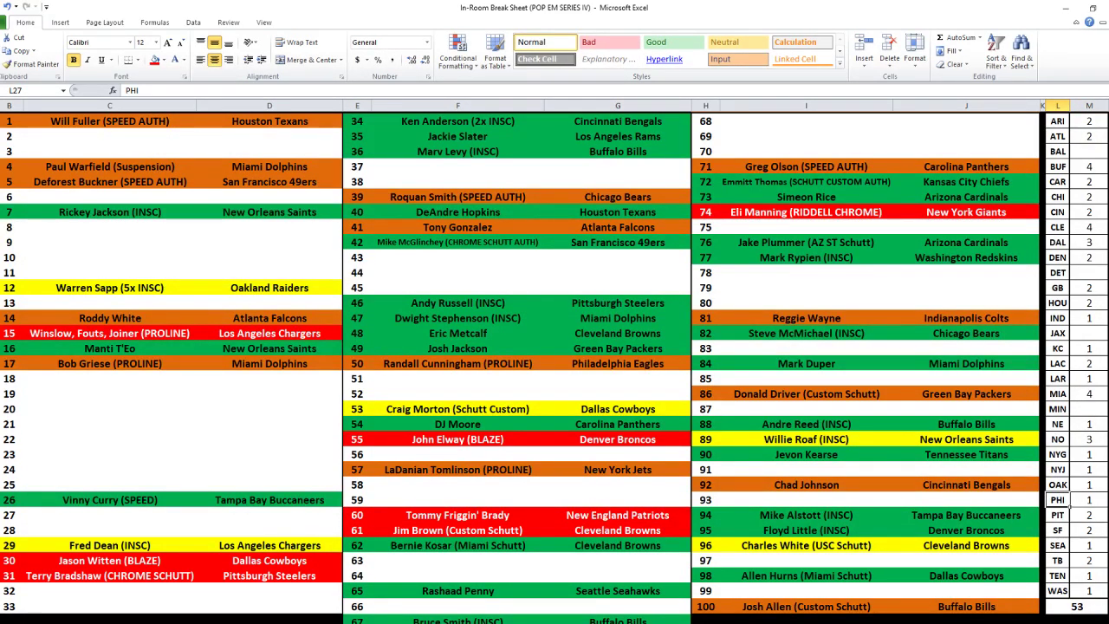
key(ctrl+Page_Down)
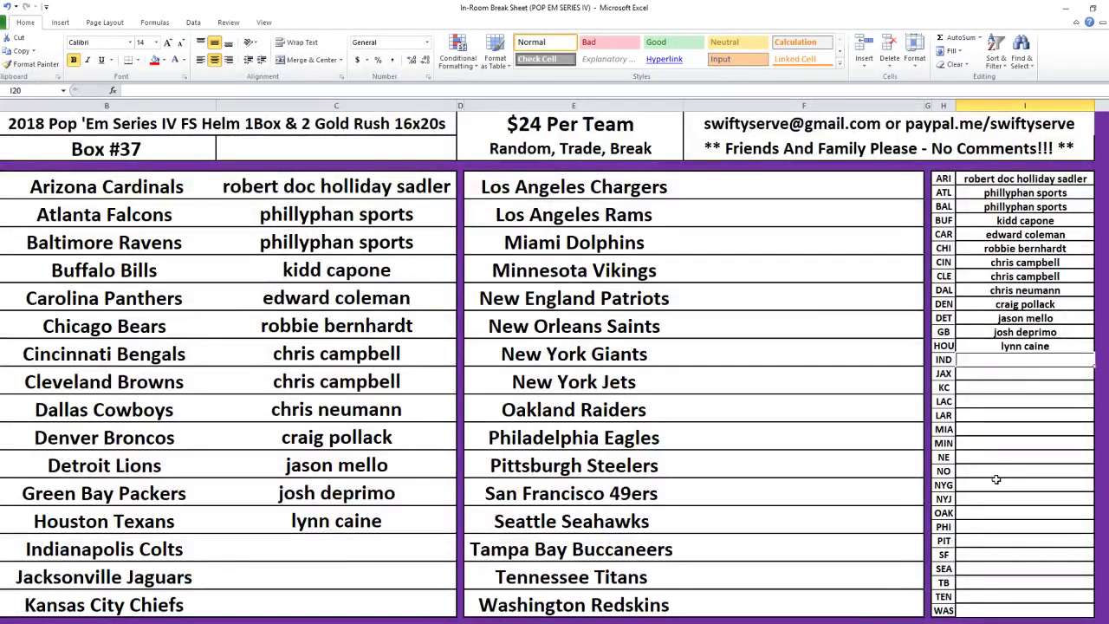
Enter the buyer's username for the Indianapolis Colts in I20
text(2005wssox)
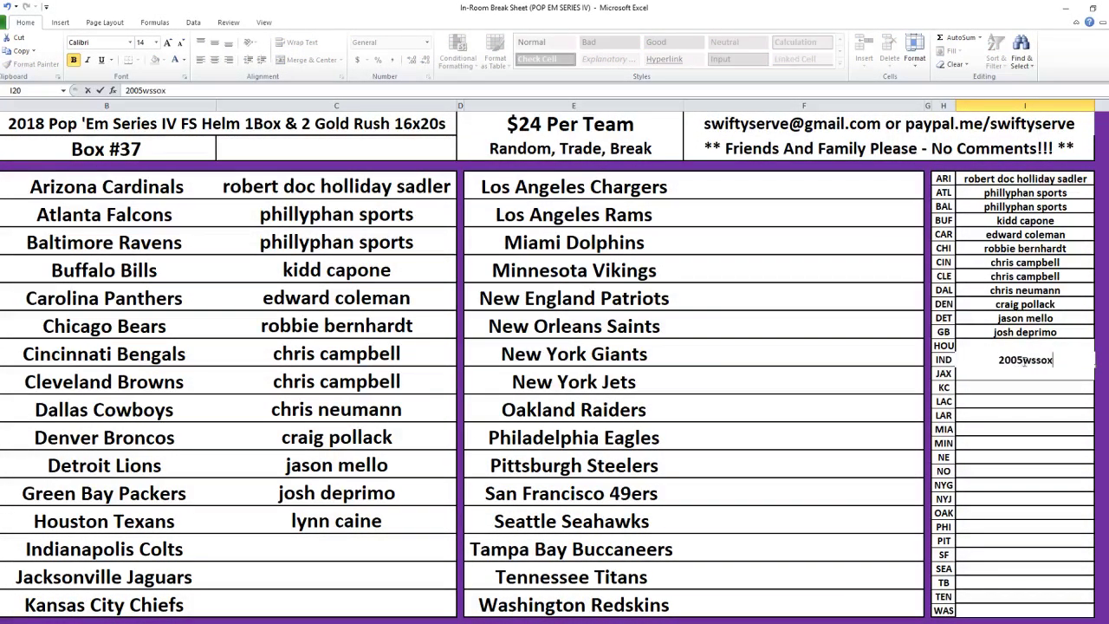
key(Return)
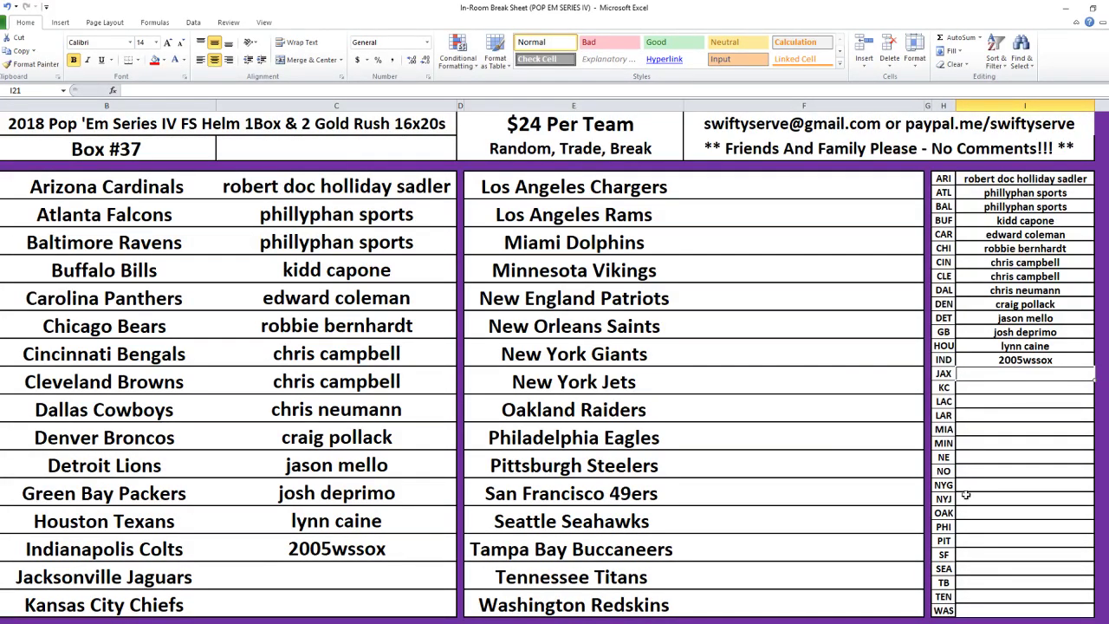
key(alt+Tab)
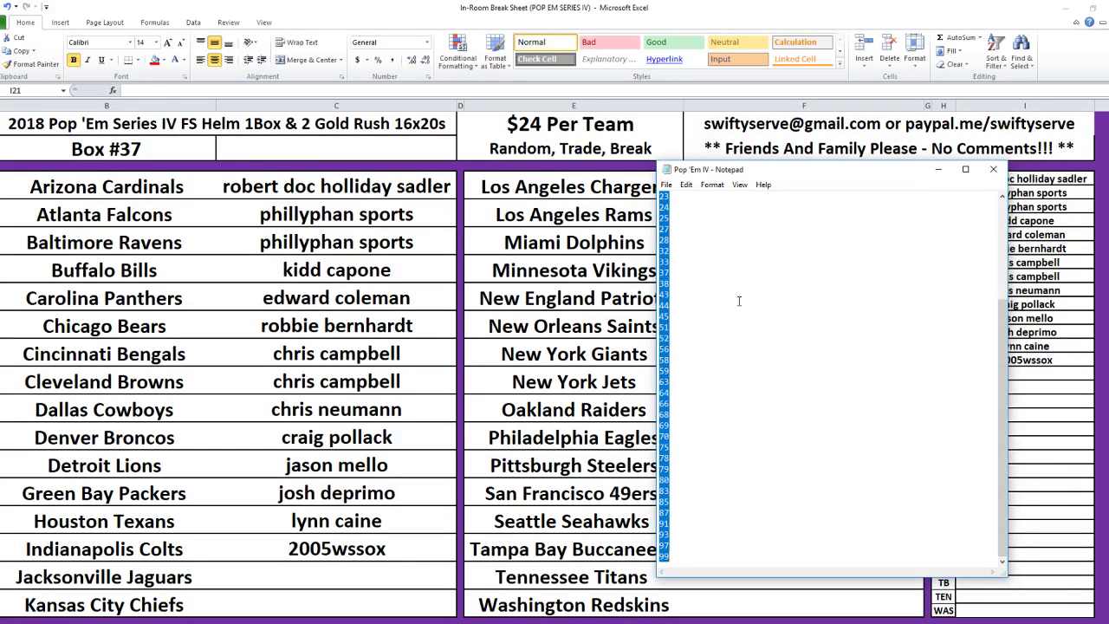
In a new Notepad note, list 2, 4, 5, 6, 7, 8, 9 and 10 and copy them
key(alt+f)
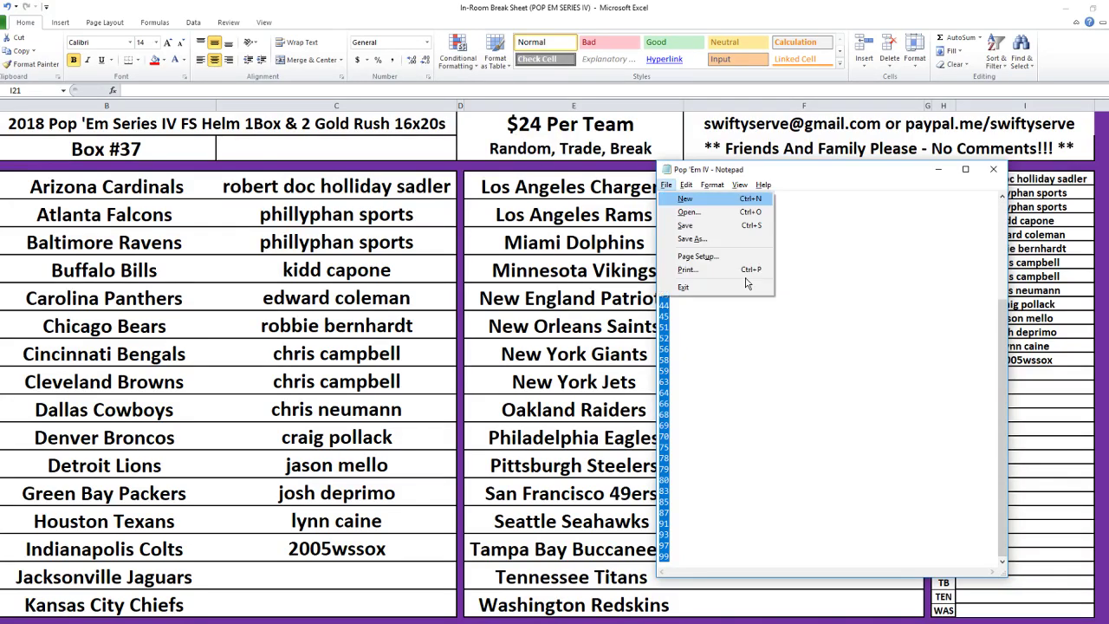
click(746, 284)
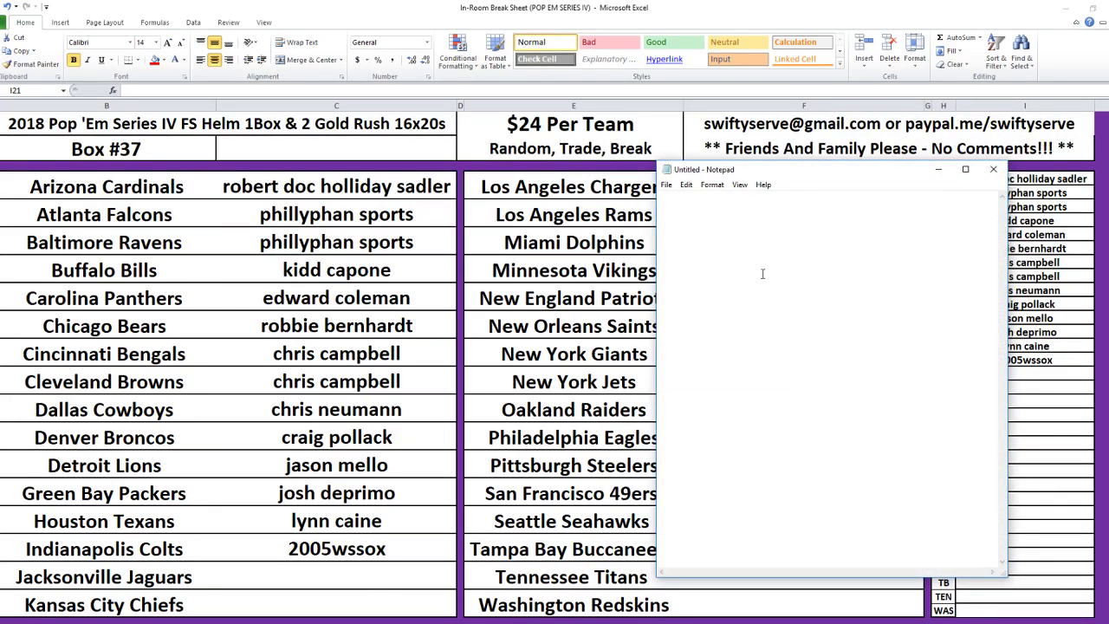
text(2 4 5 6 7 8 9 10)
key(ctrl+a)
key(ctrl+c)
key(alt+Tab)
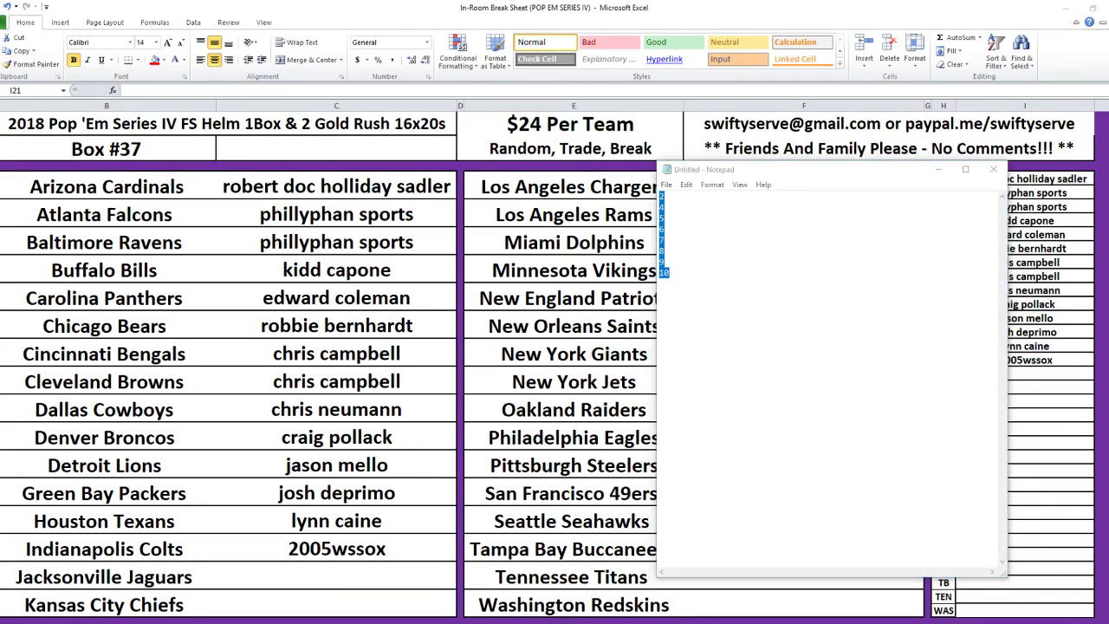
key(alt+Tab)
Paste the eight copied numbers into Random.org's List Randomizer
scroll(366, 228, up, 2)
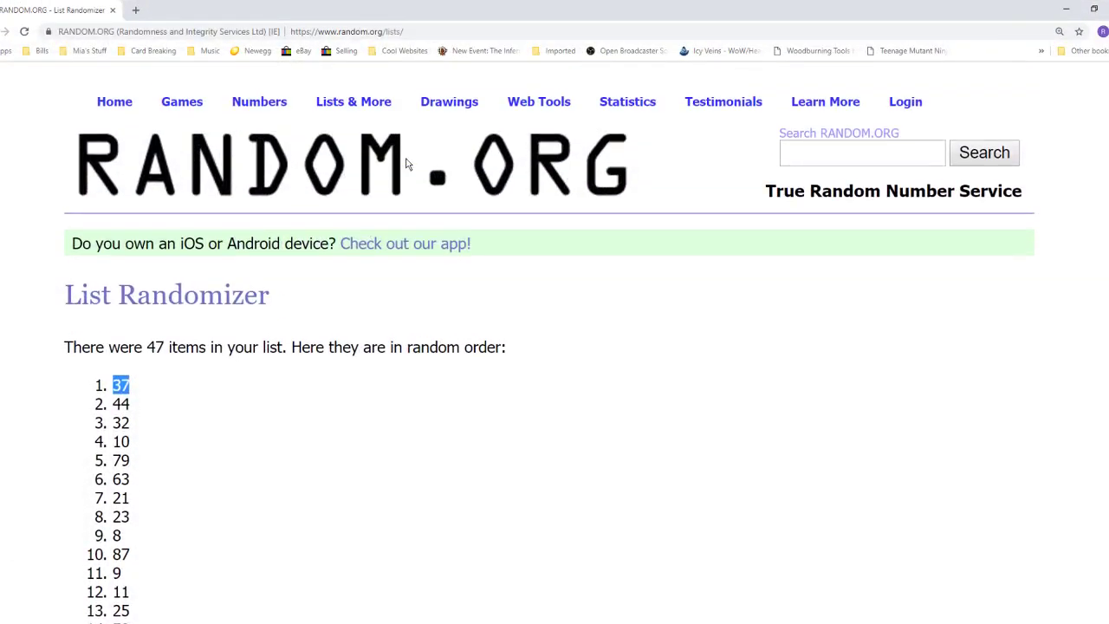
click(381, 127)
scroll(384, 265, down, 2)
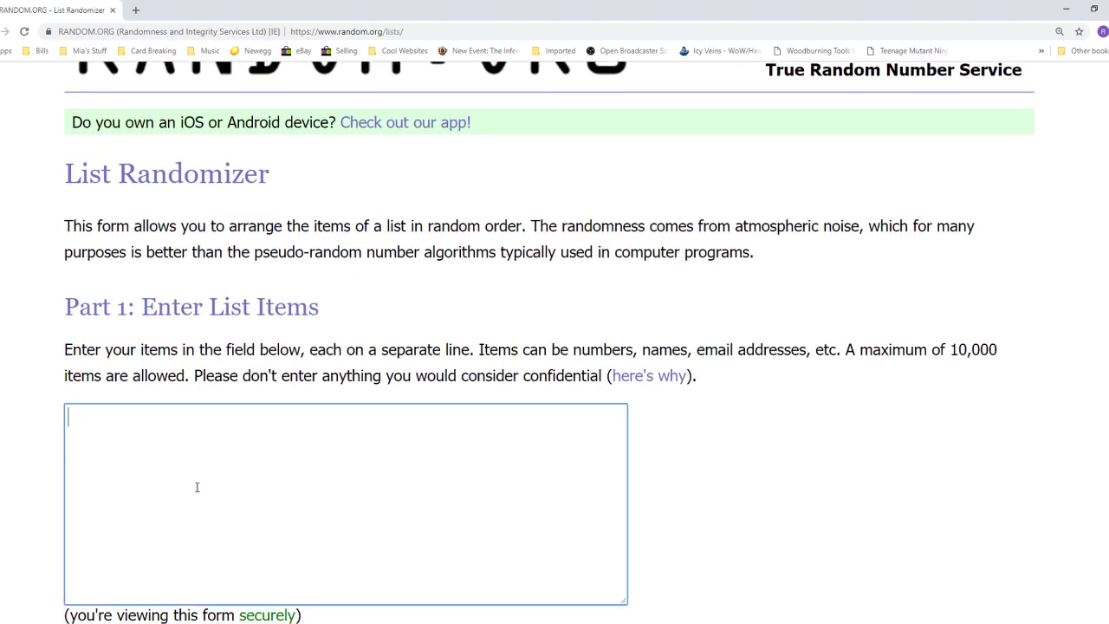
click(213, 468)
key(ctrl+v)
Shuffle the list repeatedly, highlight the top results 4 and 8, and return to Excel
scroll(212, 468, down, 3)
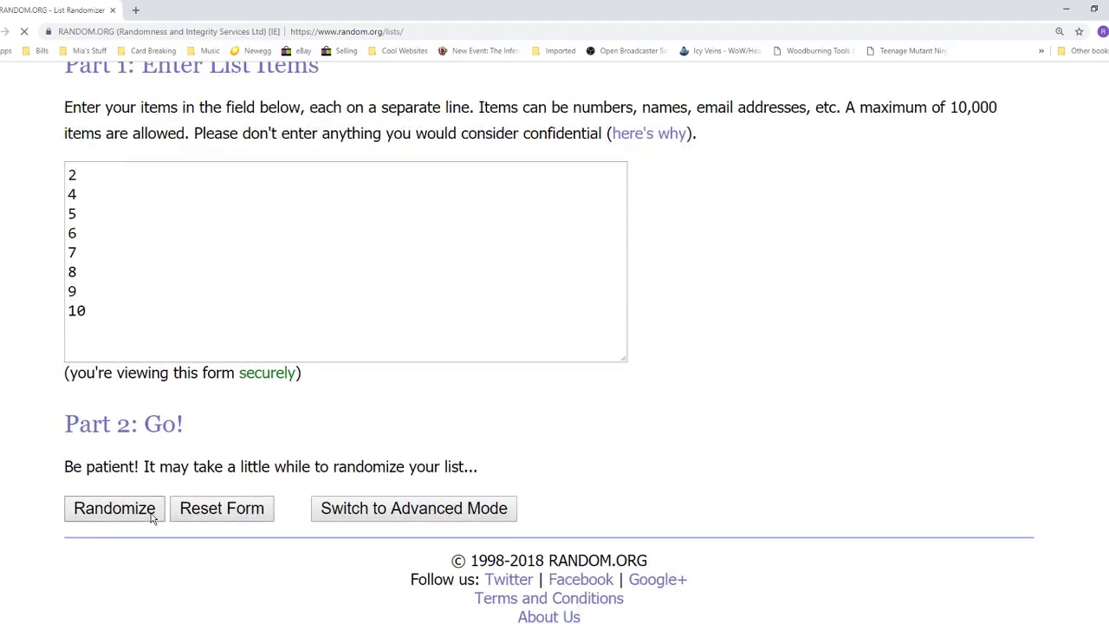
click(150, 513)
scroll(150, 517, down, 3)
click(116, 513)
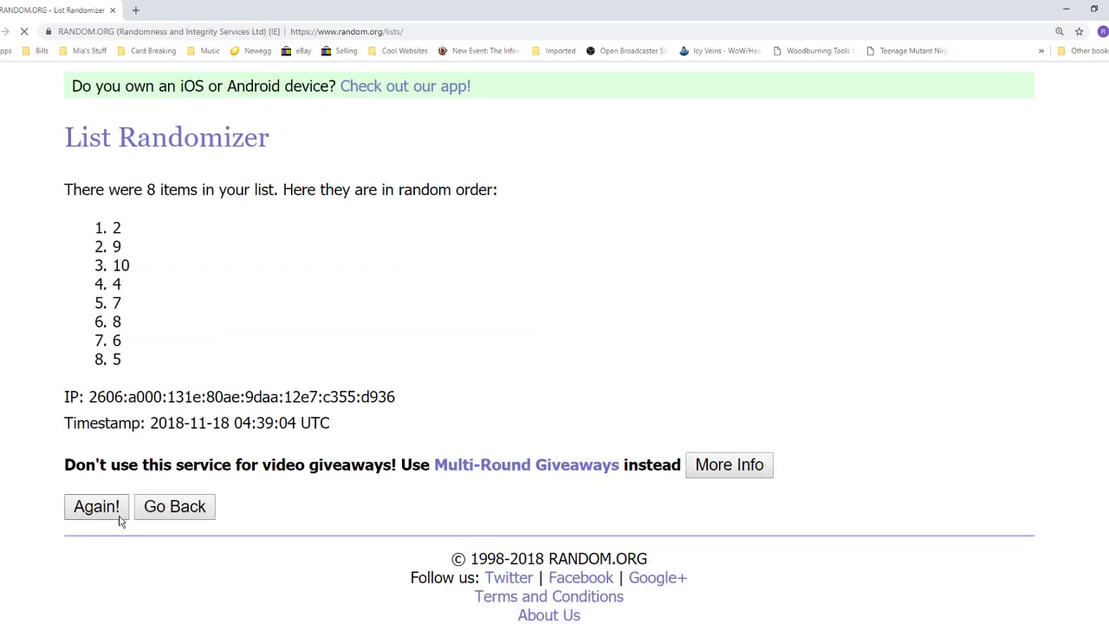
click(112, 515)
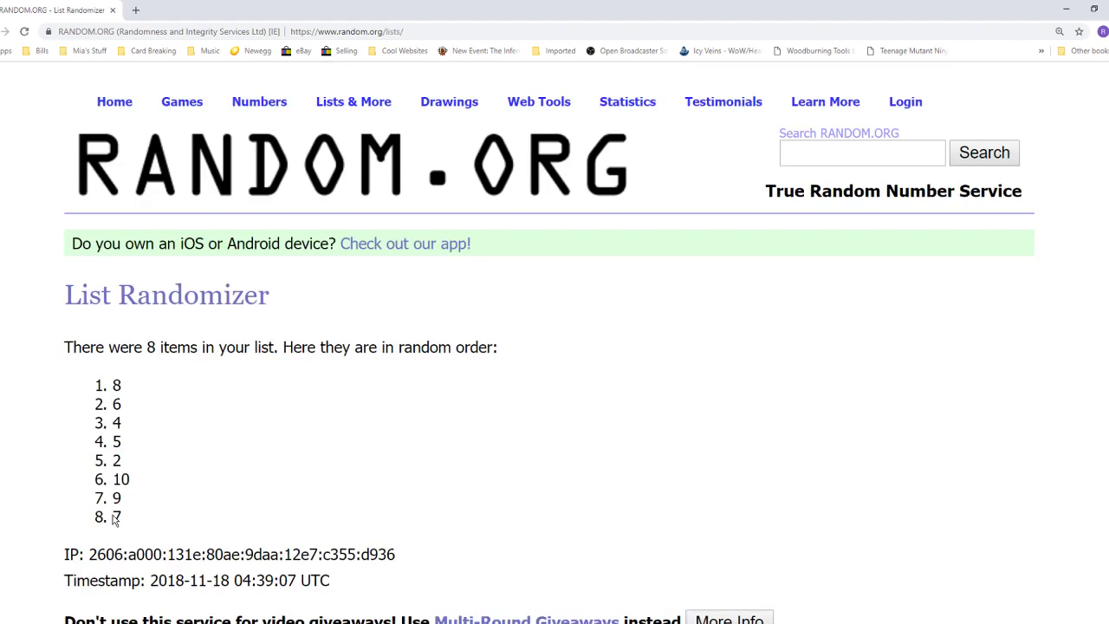
scroll(113, 514, down, 3)
click(113, 515)
scroll(111, 514, down, 3)
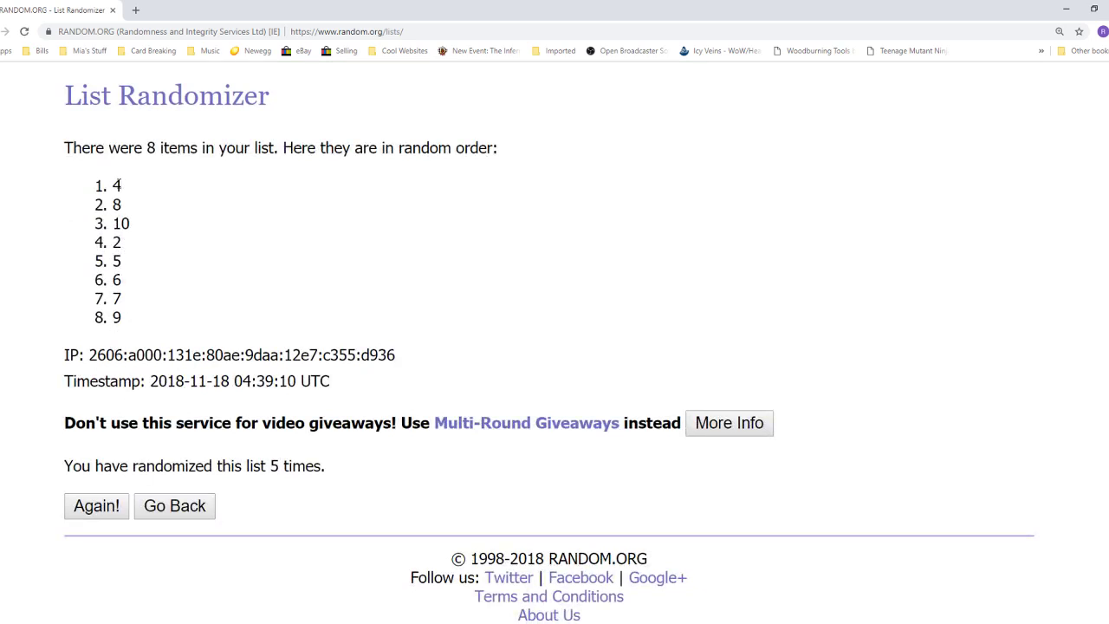
double_click(149, 208)
drag(129, 192, 109, 185)
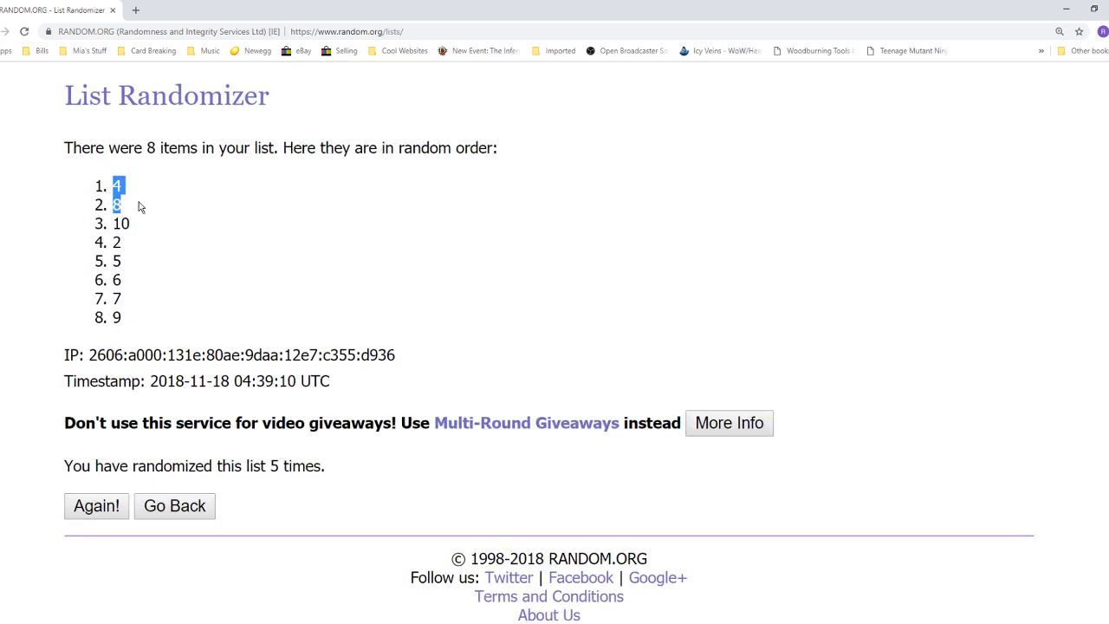
click(1071, 11)
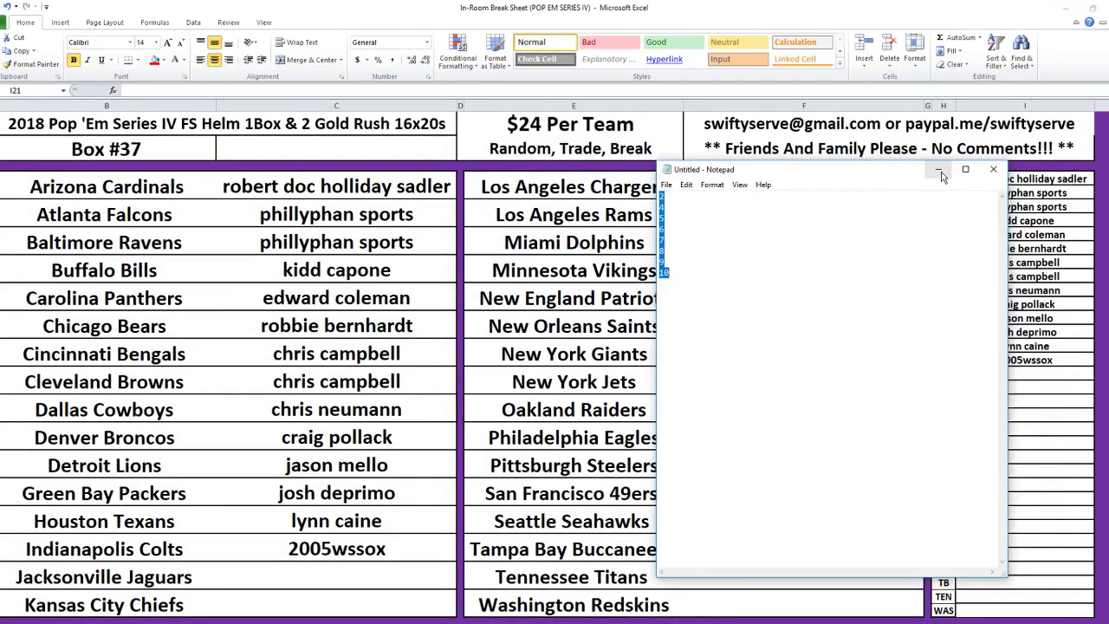
Enter the buyers' names for the Jacksonville Jaguars (I21) and Kansas City Chiefs (I22)
click(971, 477)
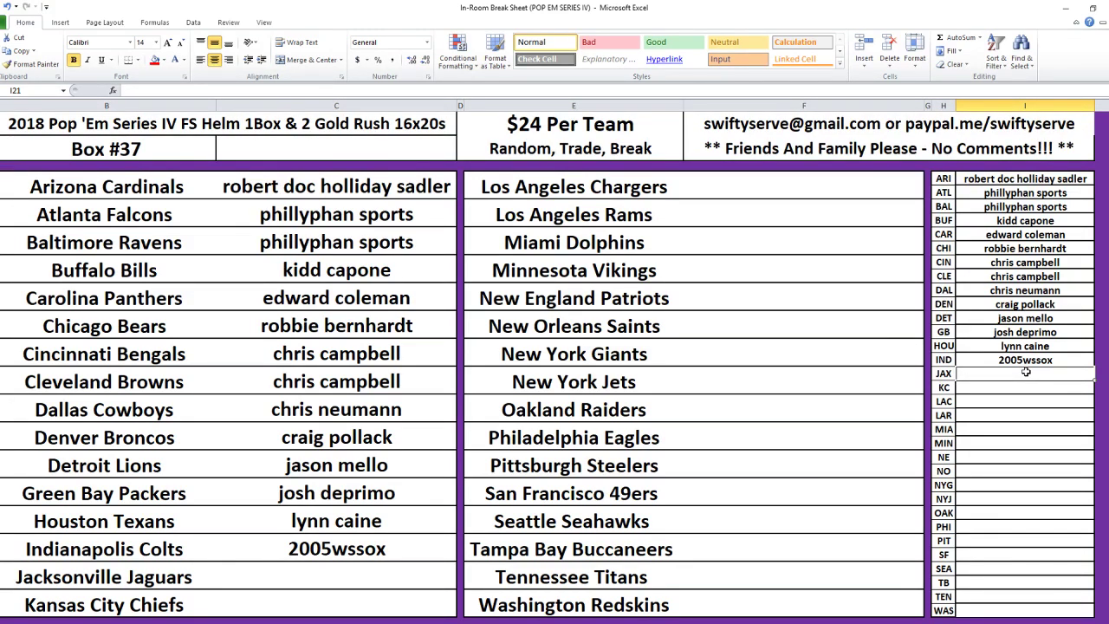
key(Return)
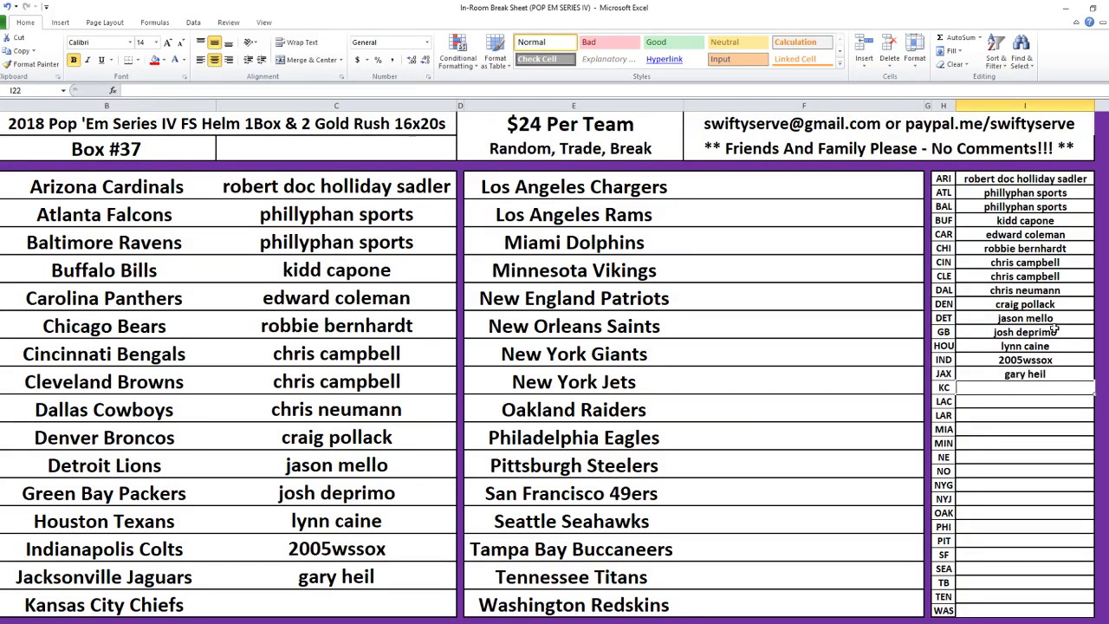
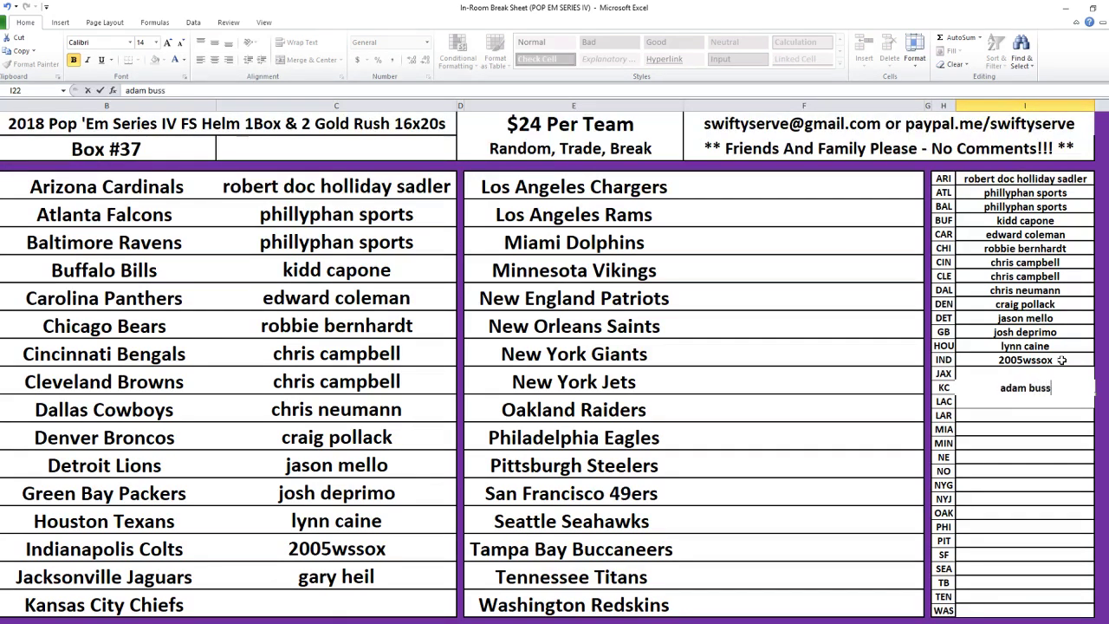
key(Return)
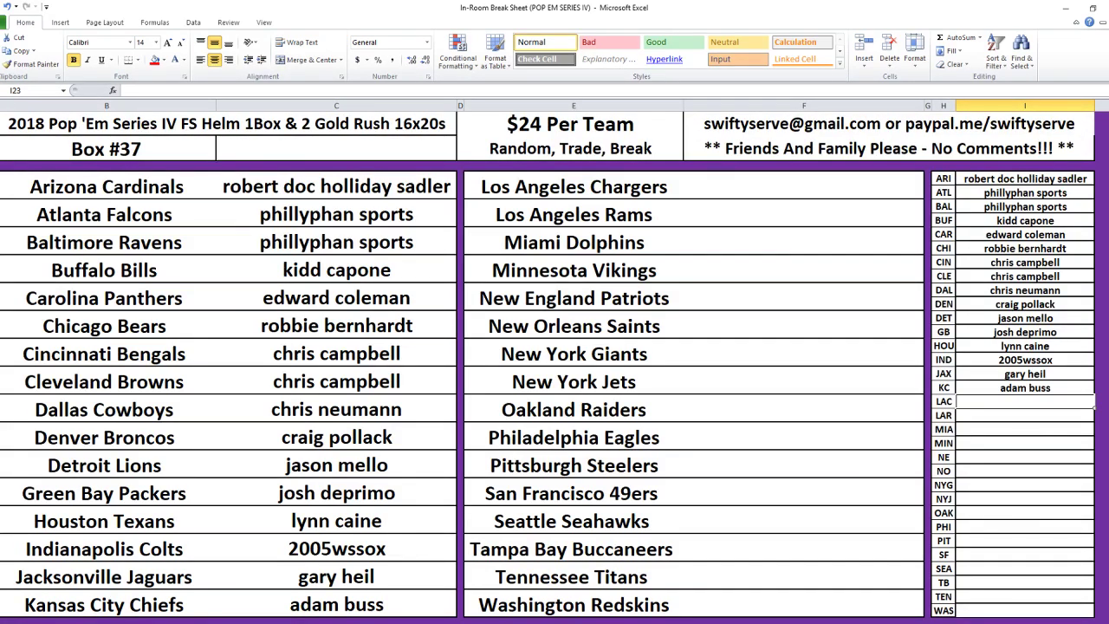
key(alt+Tab)
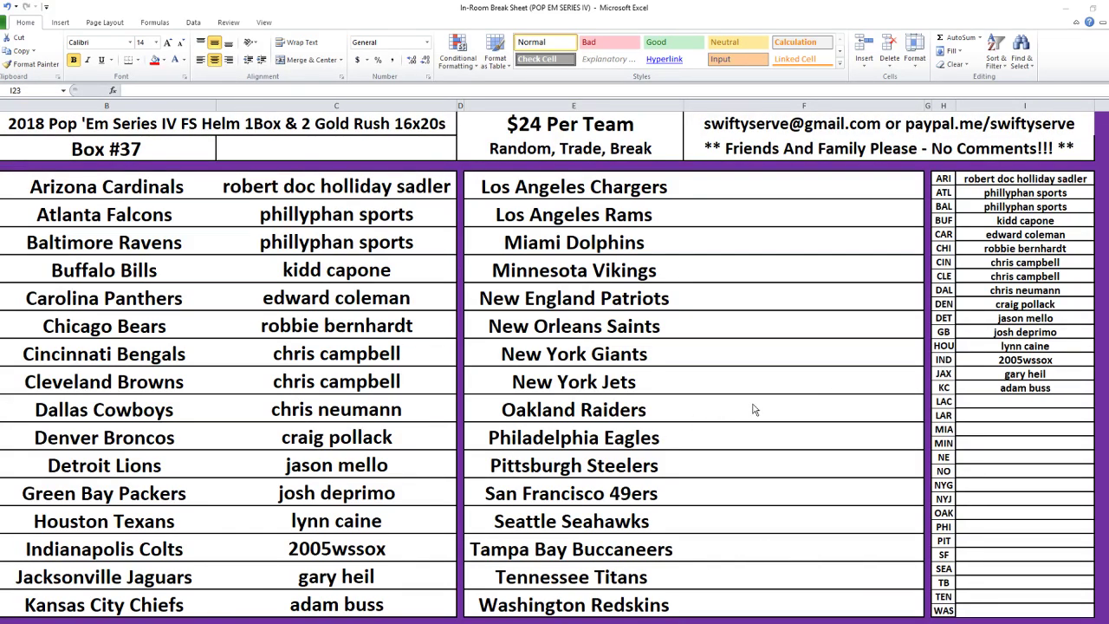
Enter the Los Angeles Chargers buyer's name in cell I23
click(1036, 399)
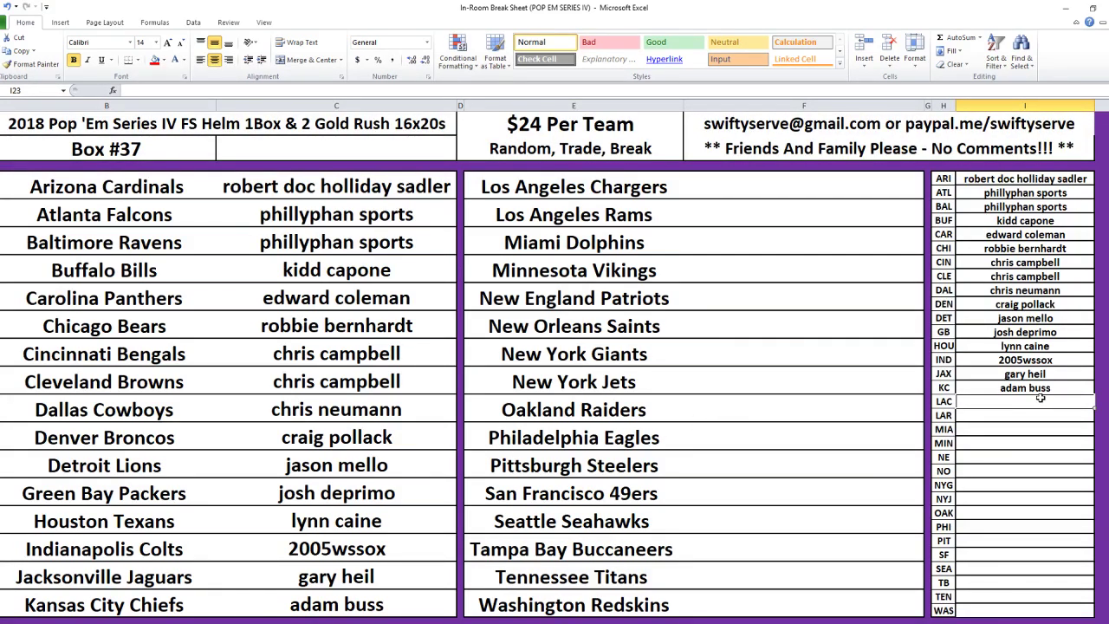
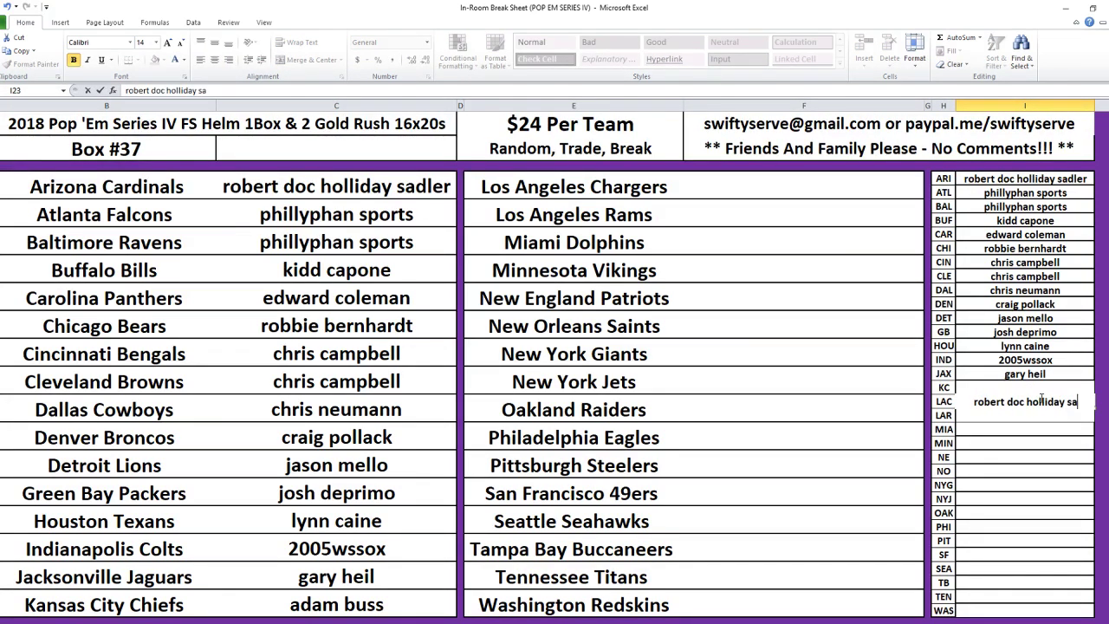
key(Return)
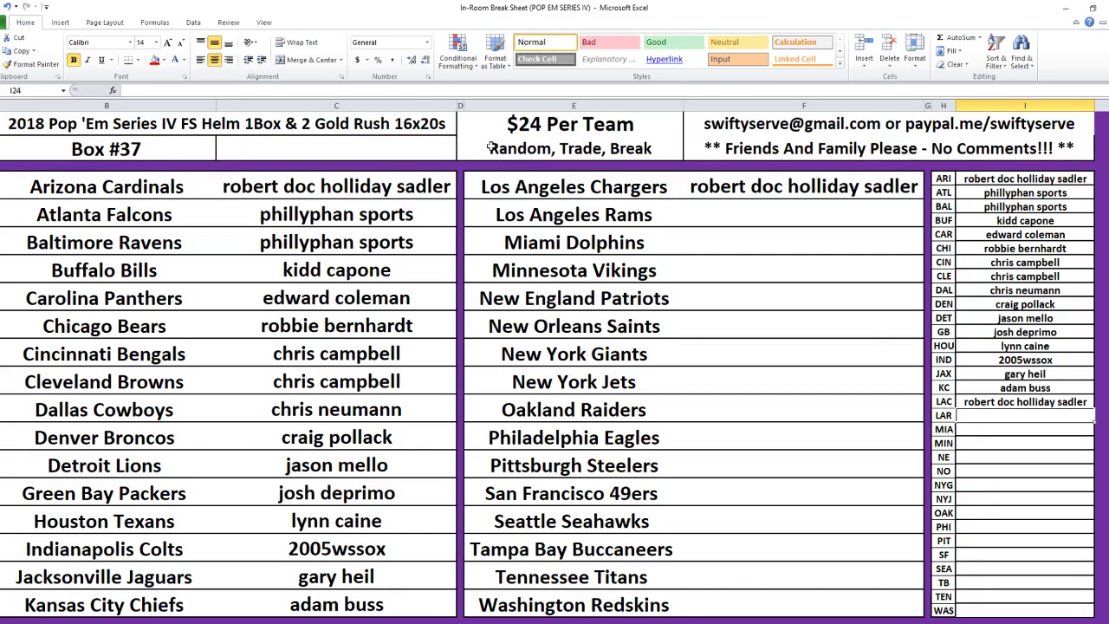
key(alt+Tab)
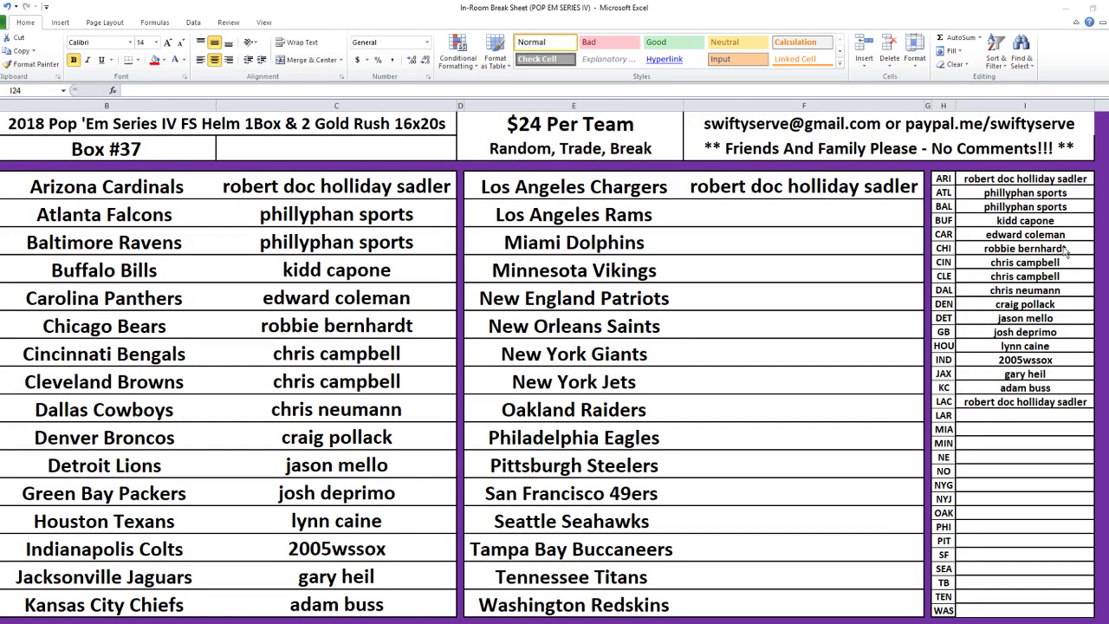
Fill the KC, JAX, HOU, DET, CAR, ATL and BAL buyer rows green as paid
drag(944, 387, 980, 387)
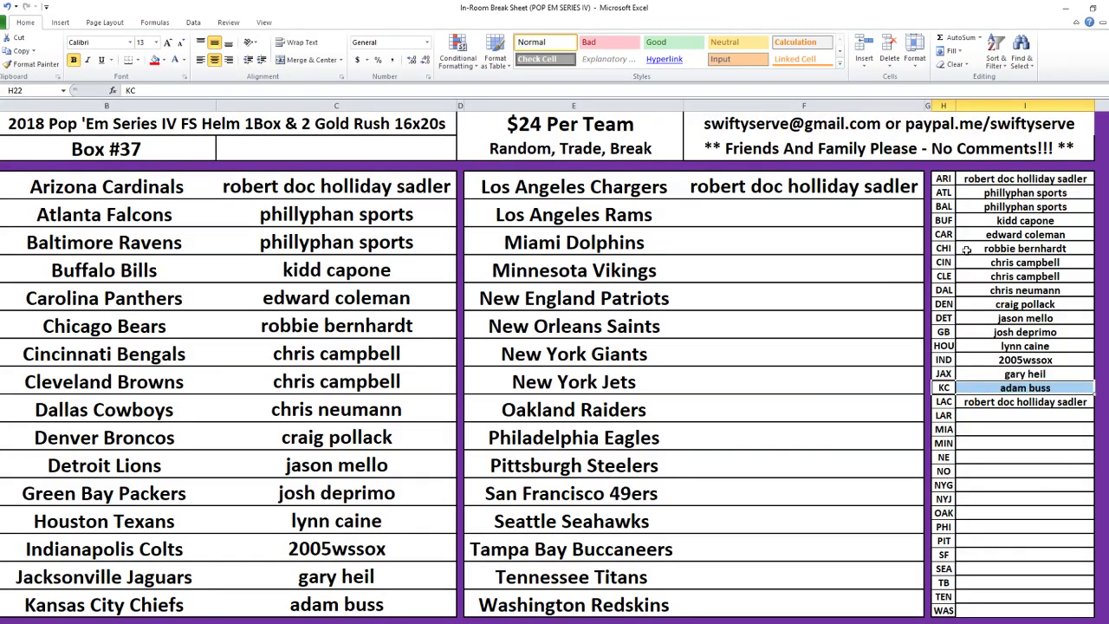
drag(953, 373, 964, 345)
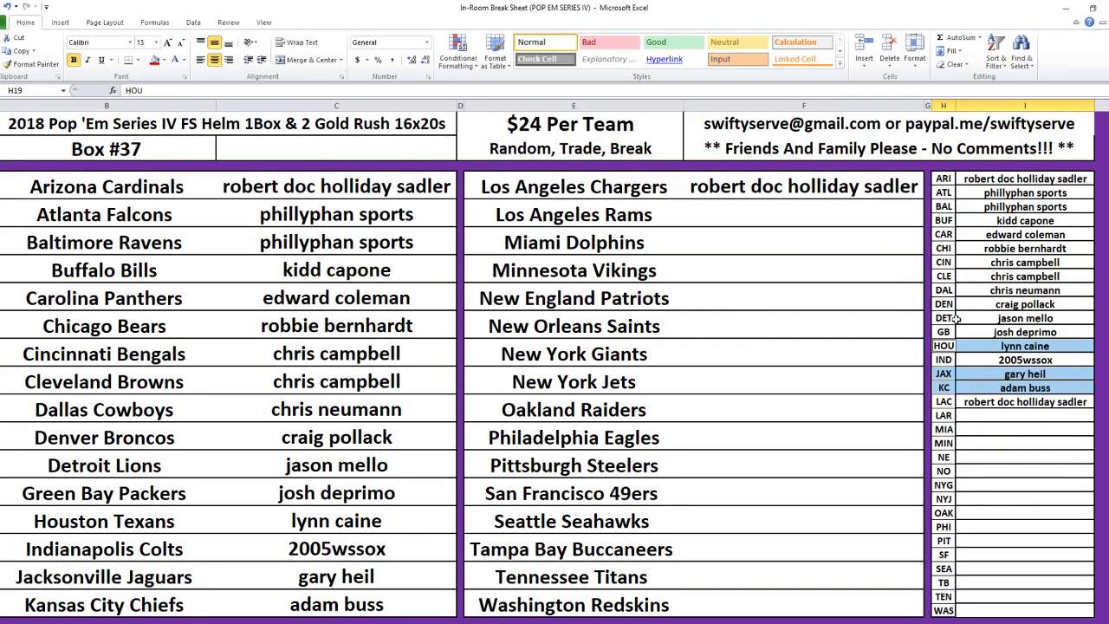
drag(946, 317, 985, 293)
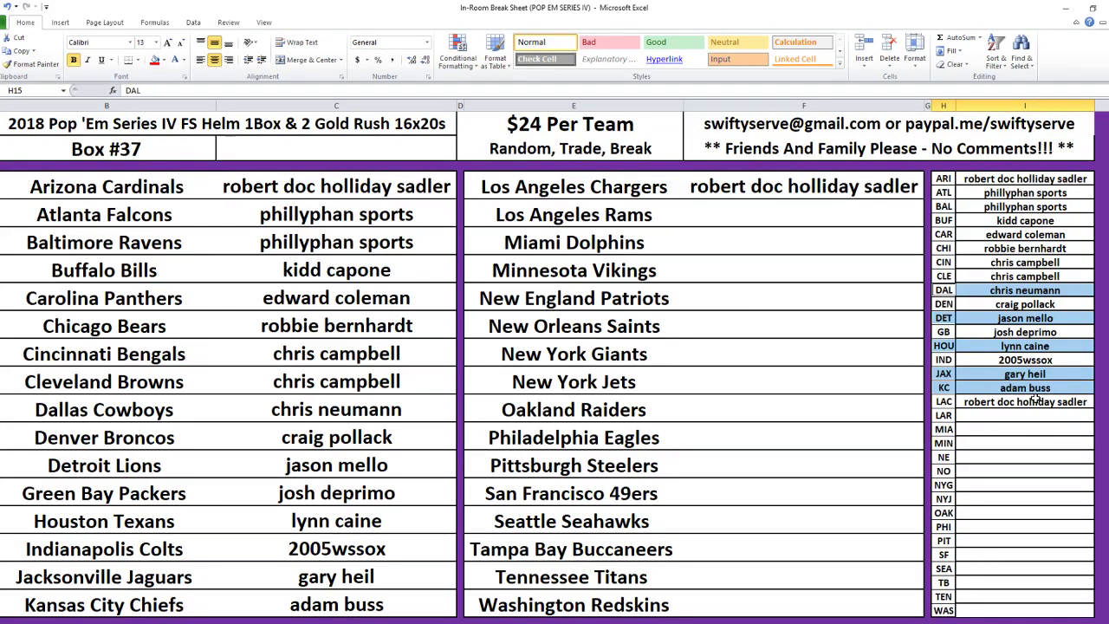
ctrl+click(953, 234)
drag(952, 193, 957, 207)
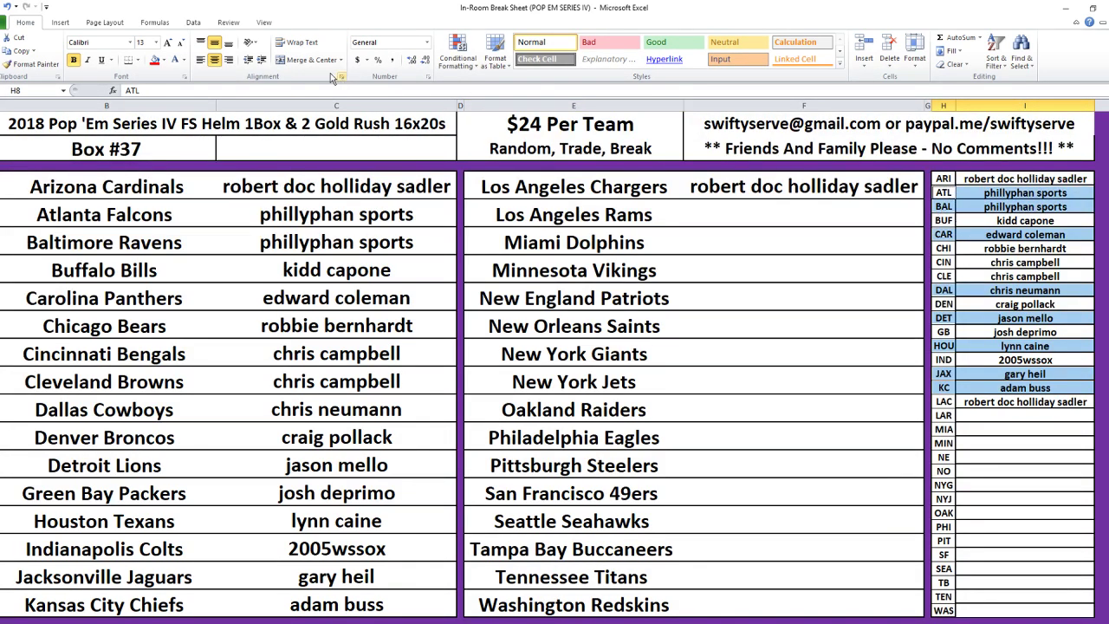
click(166, 60)
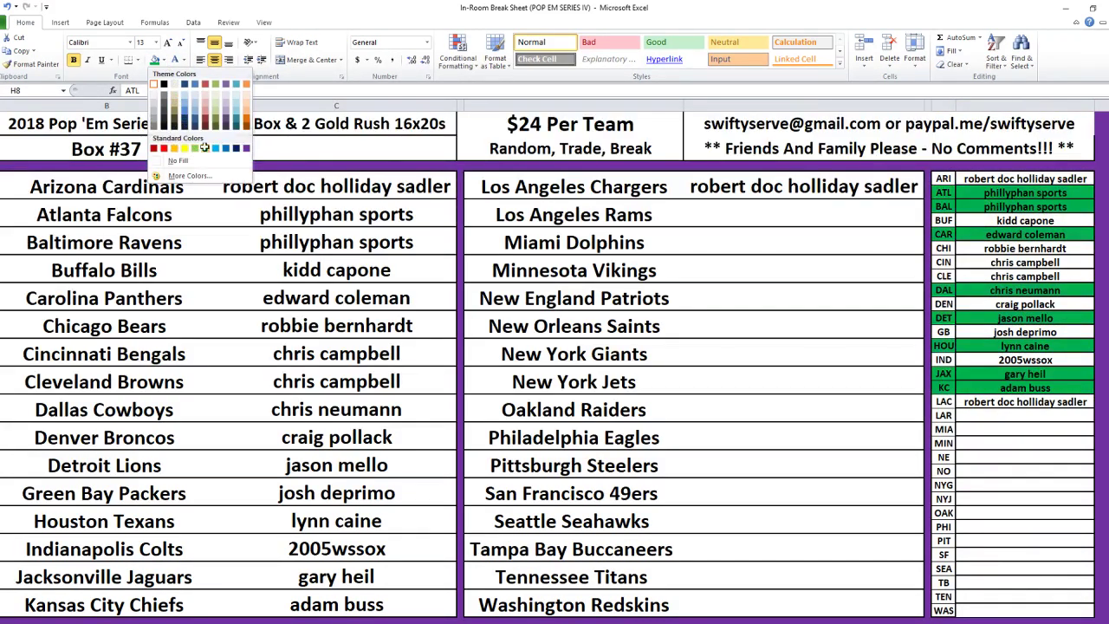
click(205, 148)
Fill the ARI and LAC buyer rows green too, then select the empty LAR buyer cell
drag(943, 178, 964, 180)
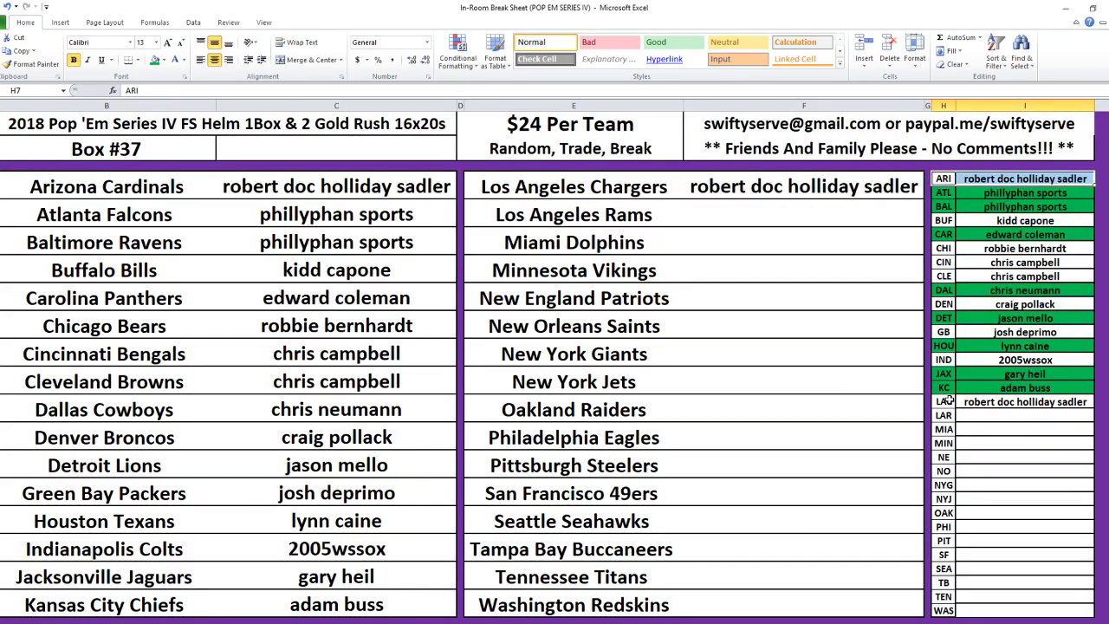
ctrl+click(946, 401)
click(155, 60)
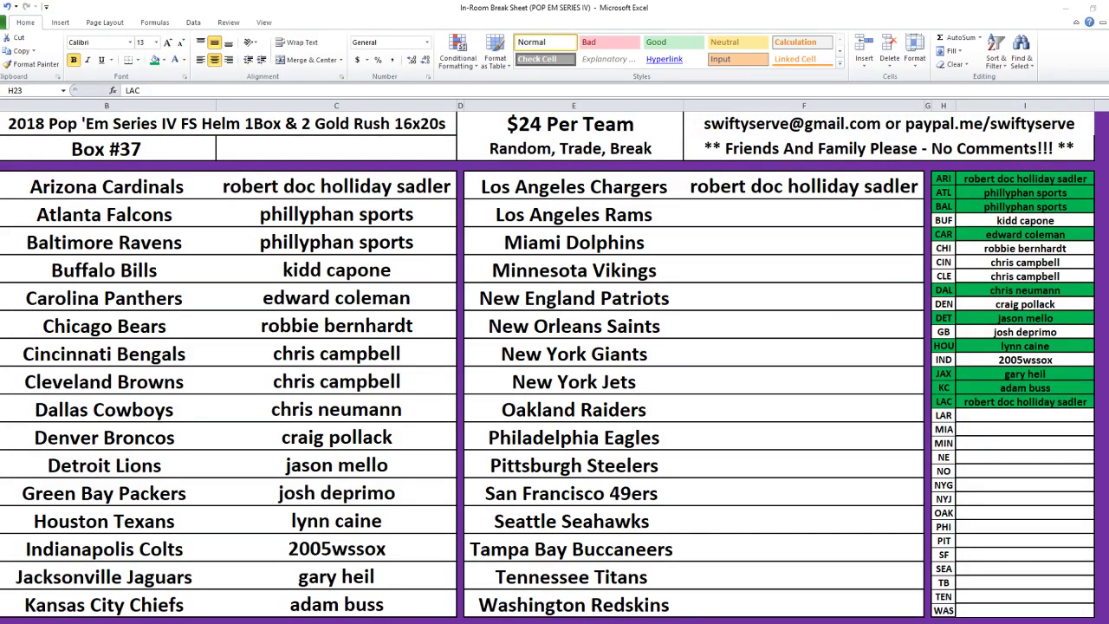
click(1034, 421)
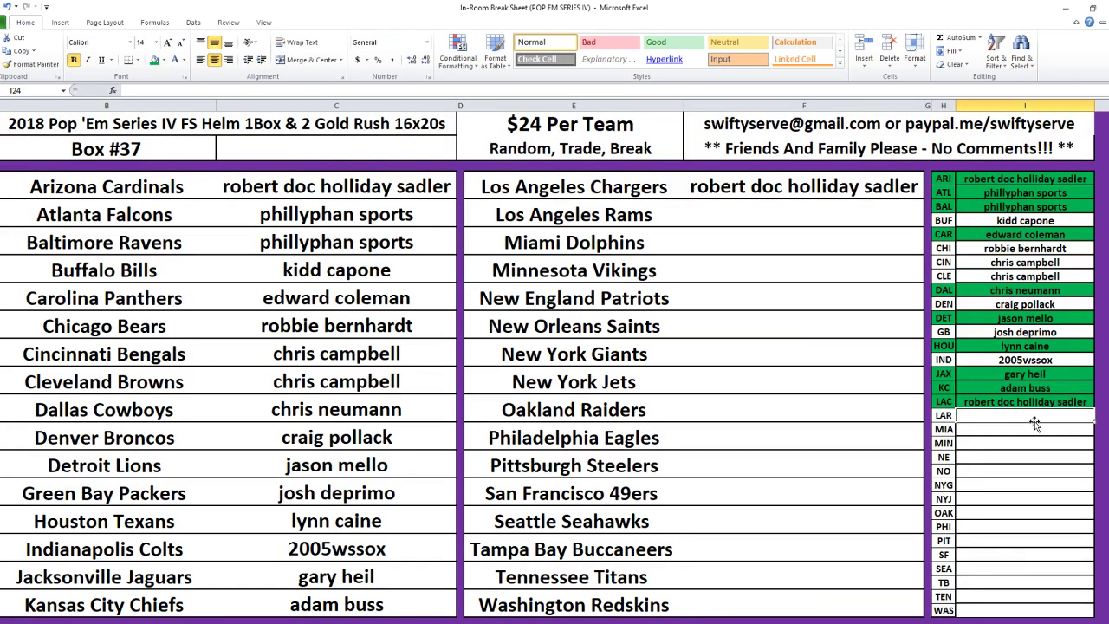
Enter the buyers for LAR and MIA (same buyer) and for MIN
key(Return)
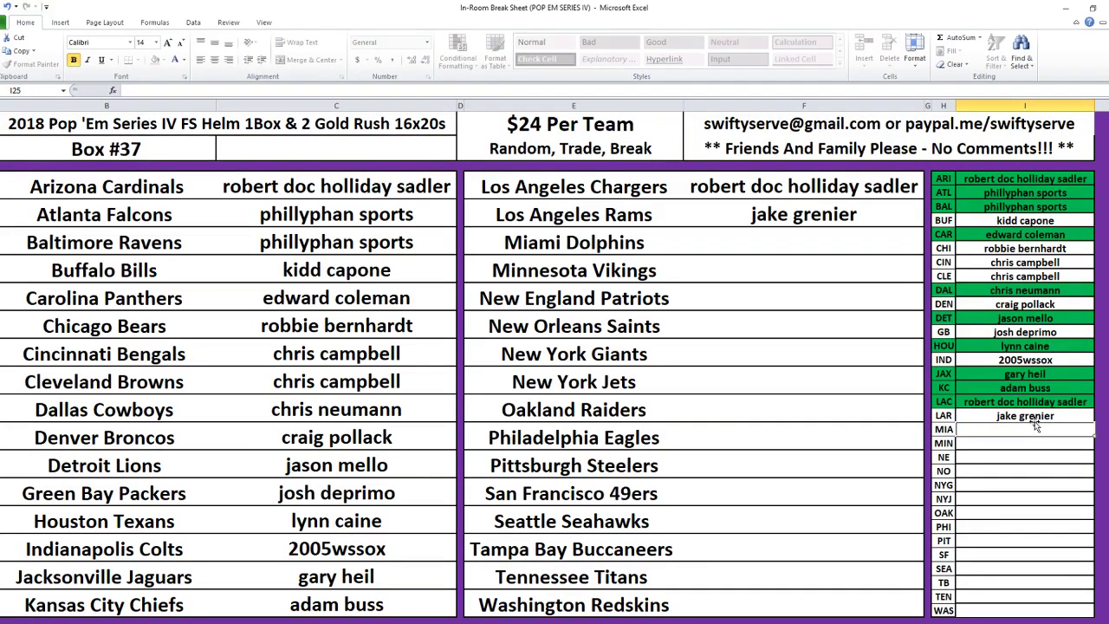
key(Return)
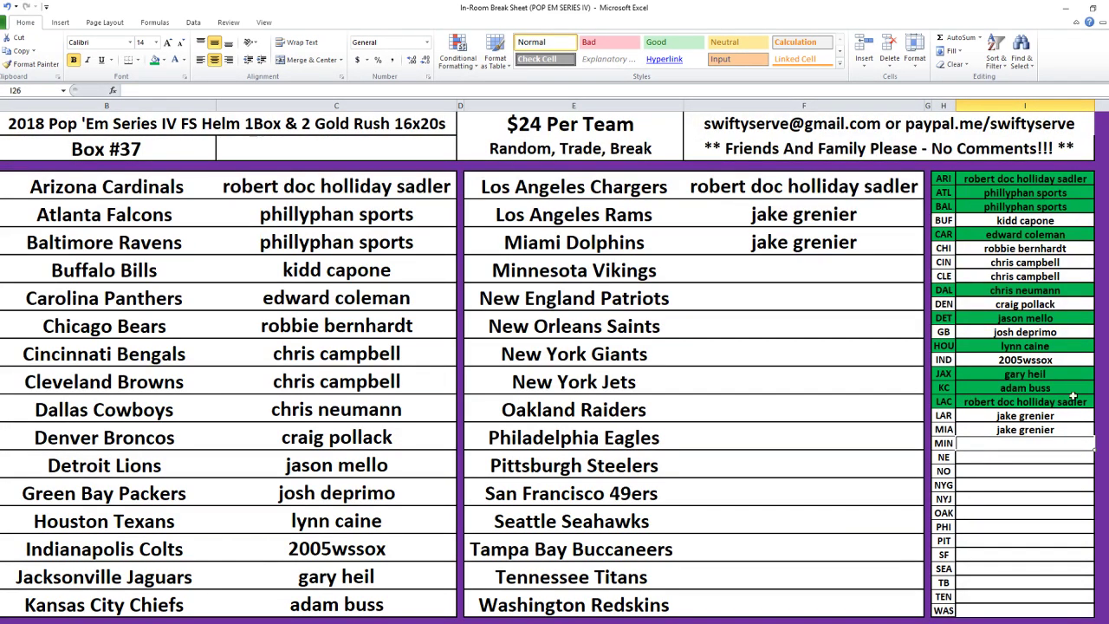
text(mvnheck)
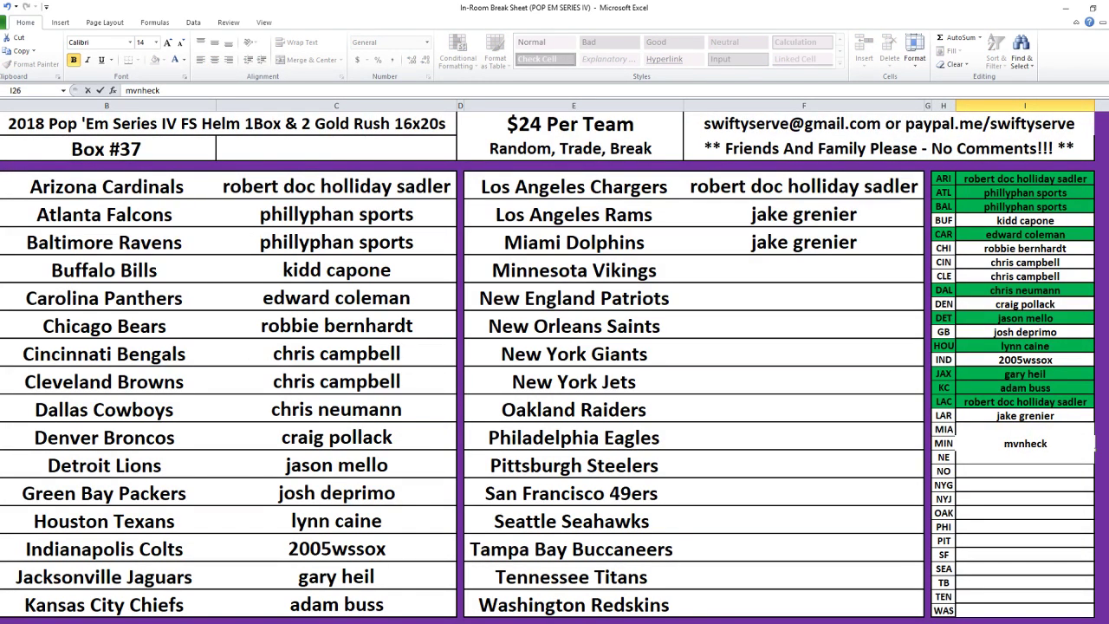
text(77)
key(Return)
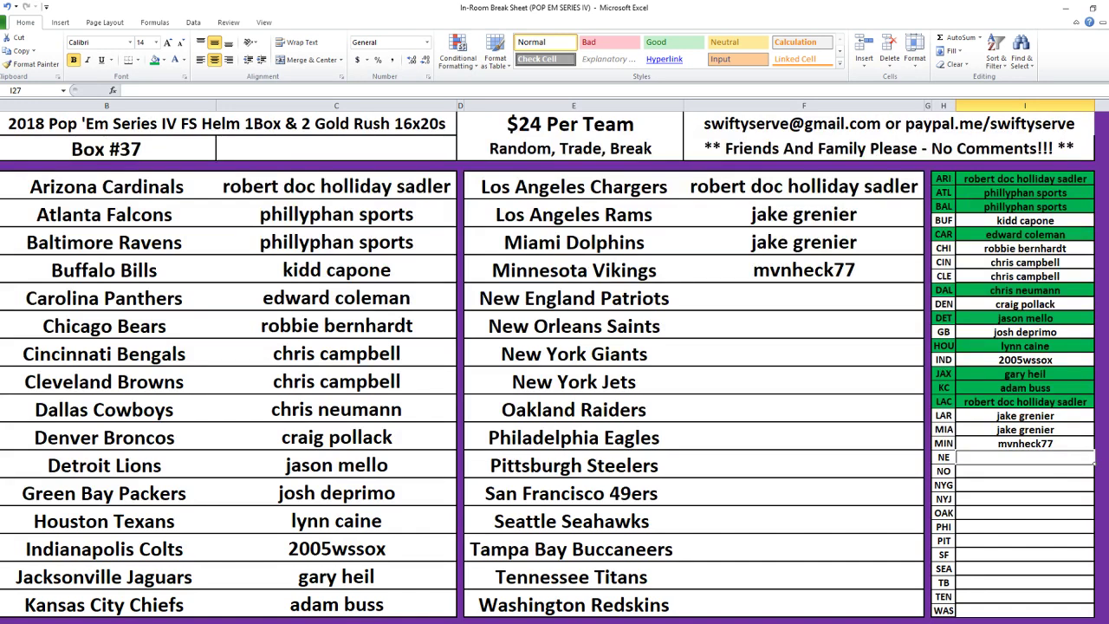
Enter the same buyer's name for the NE and NO slots
scroll(548, 368, up, 1)
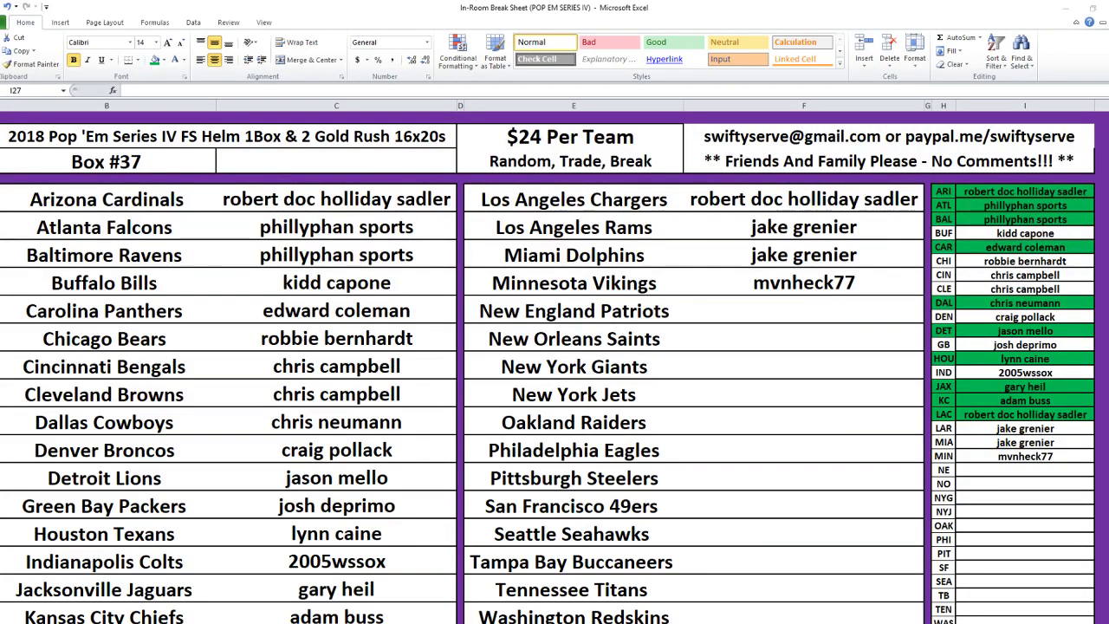
click(1020, 469)
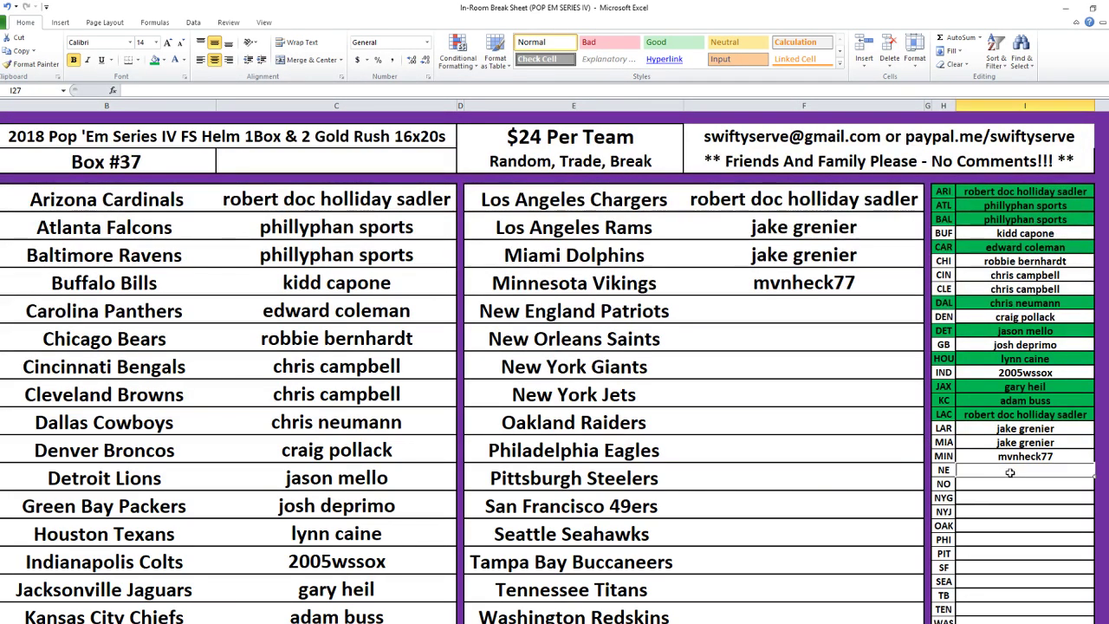
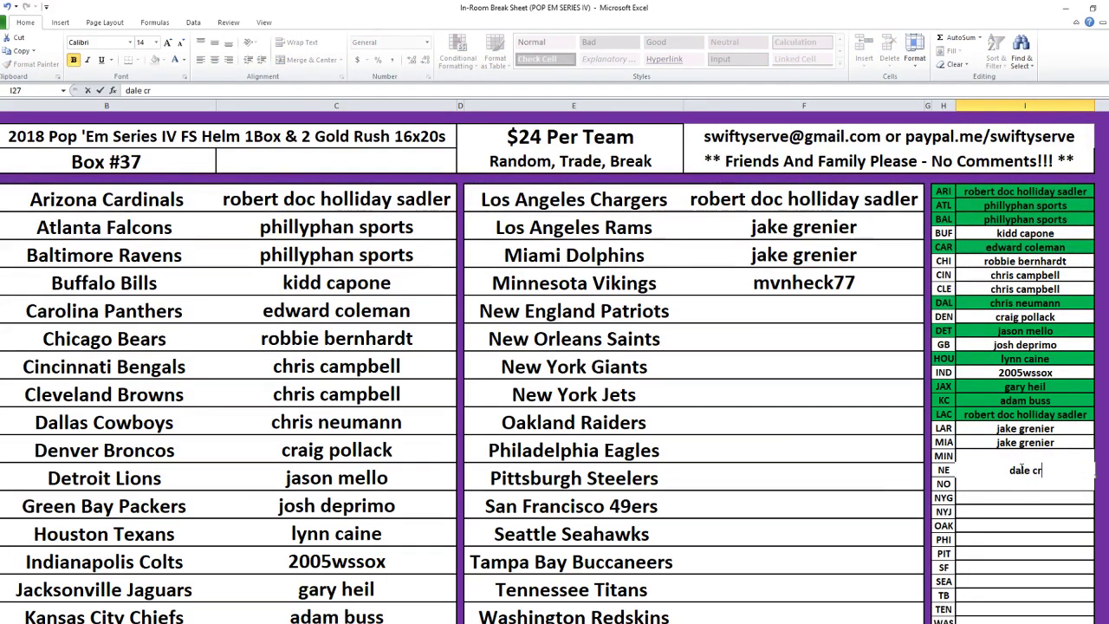
key(Return)
key(Return)
key(Return)
key(Return)
key(Return)
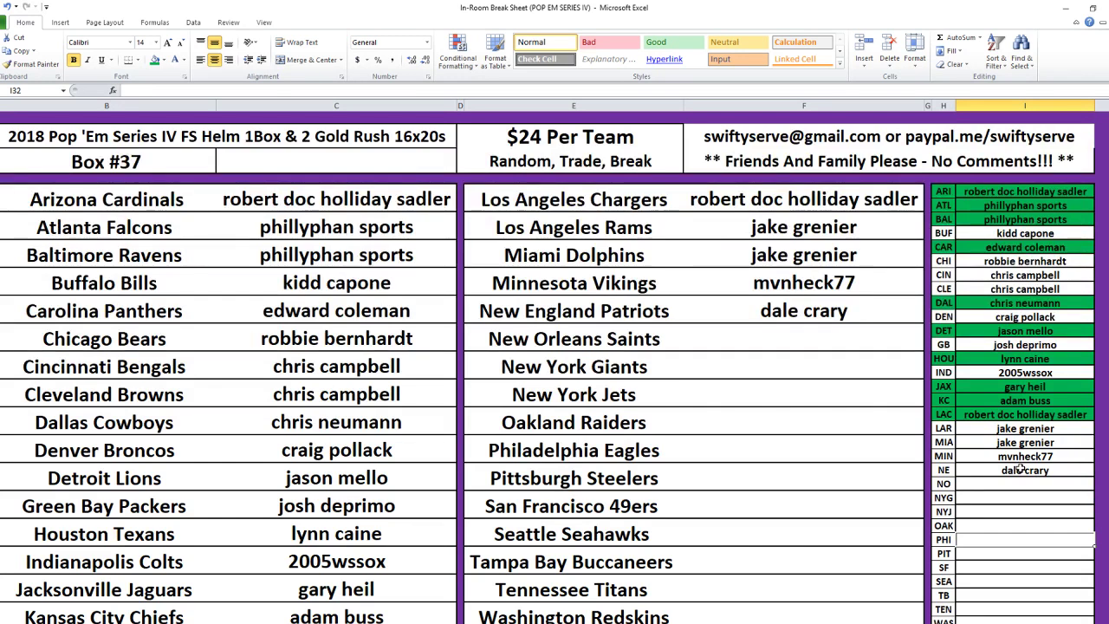
key(Up)
key(Up)
key(Up)
key(Up)
key(Return)
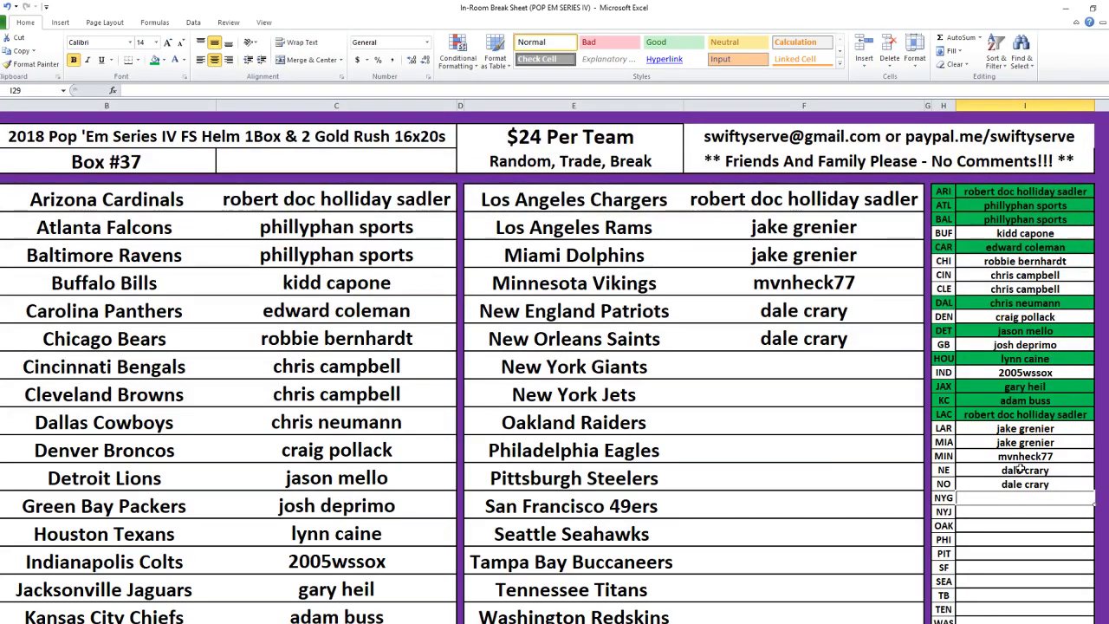
Enter the NYG buyer's name, discarding the AutoComplete suggestion
text(a)
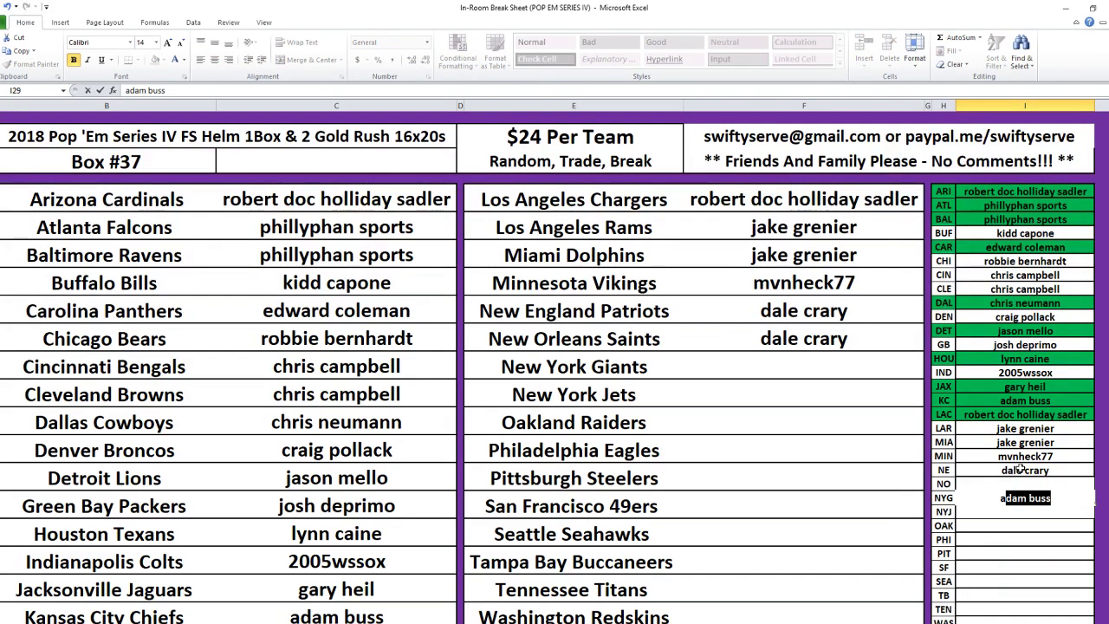
key(BackSpace)
key(BackSpace)
text(sam)
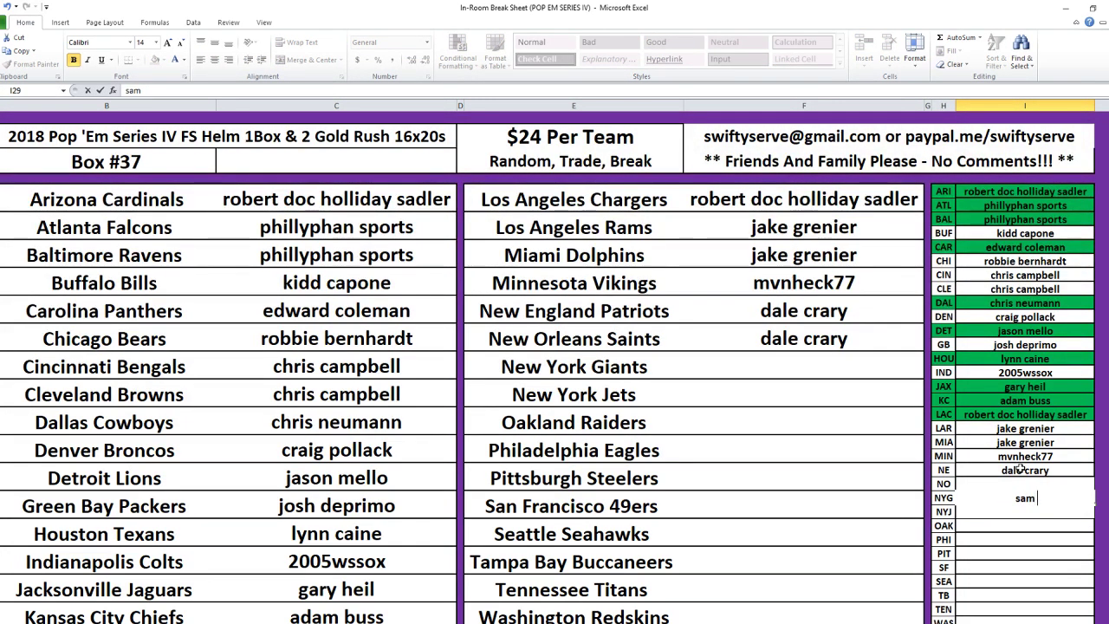
text( l's hat)
key(Return)
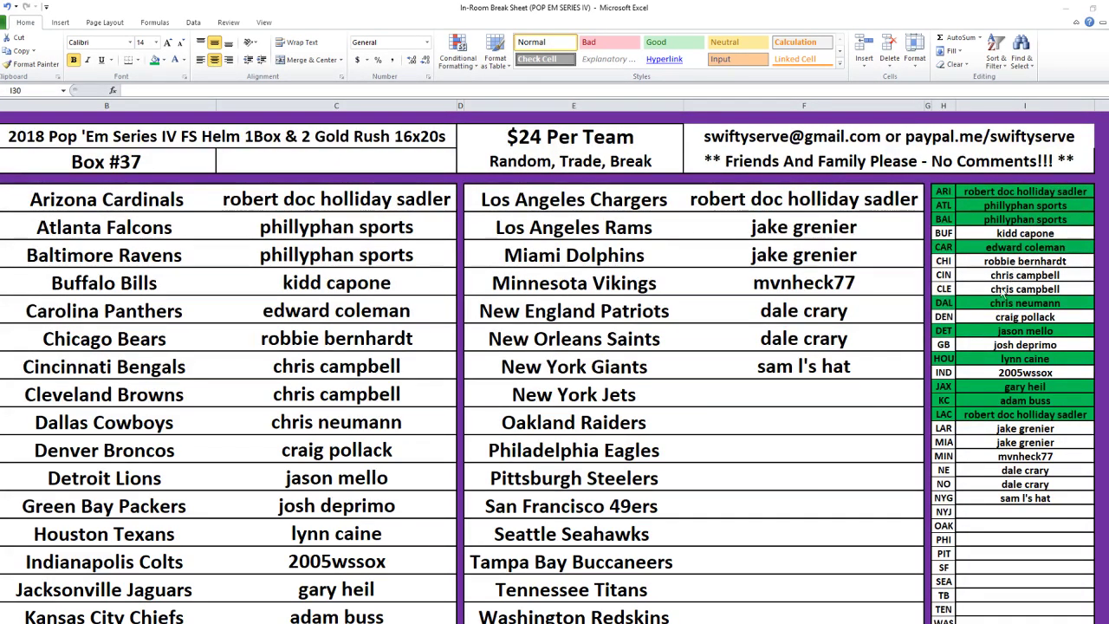
Fill the LAR, MIA and CHI buyer rows green as paid
click(944, 428)
drag(944, 428, 1024, 441)
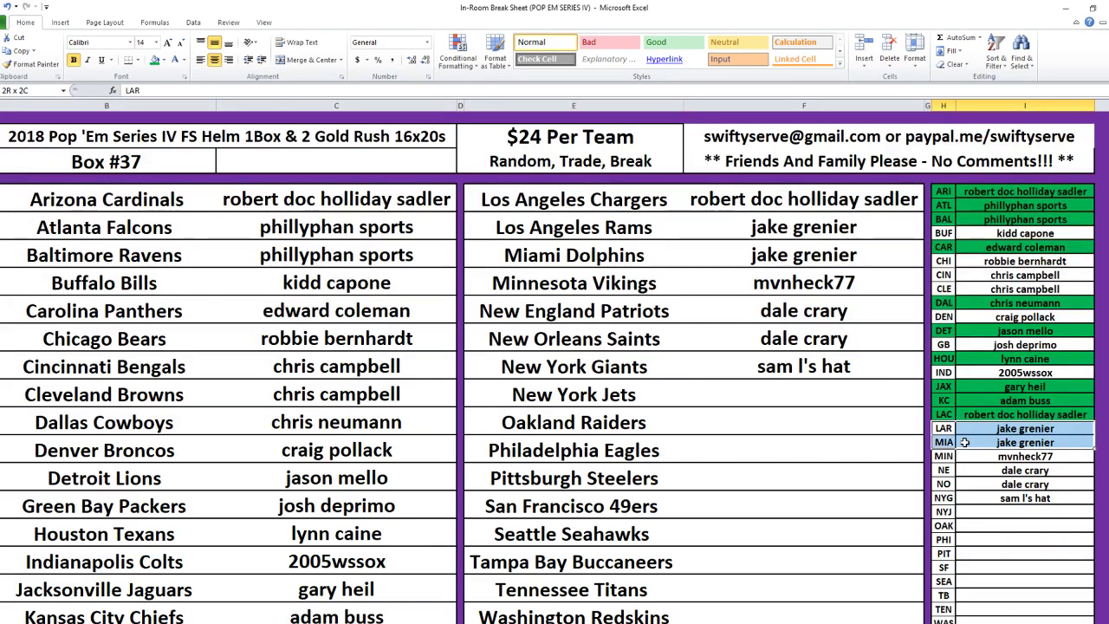
ctrl+drag(946, 261, 971, 261)
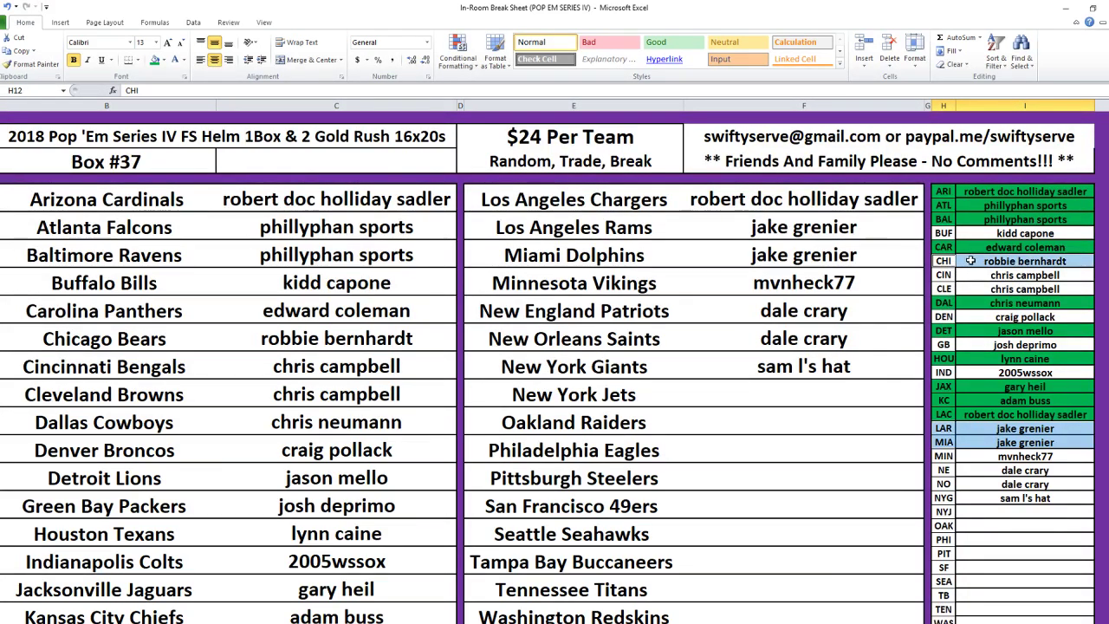
click(154, 59)
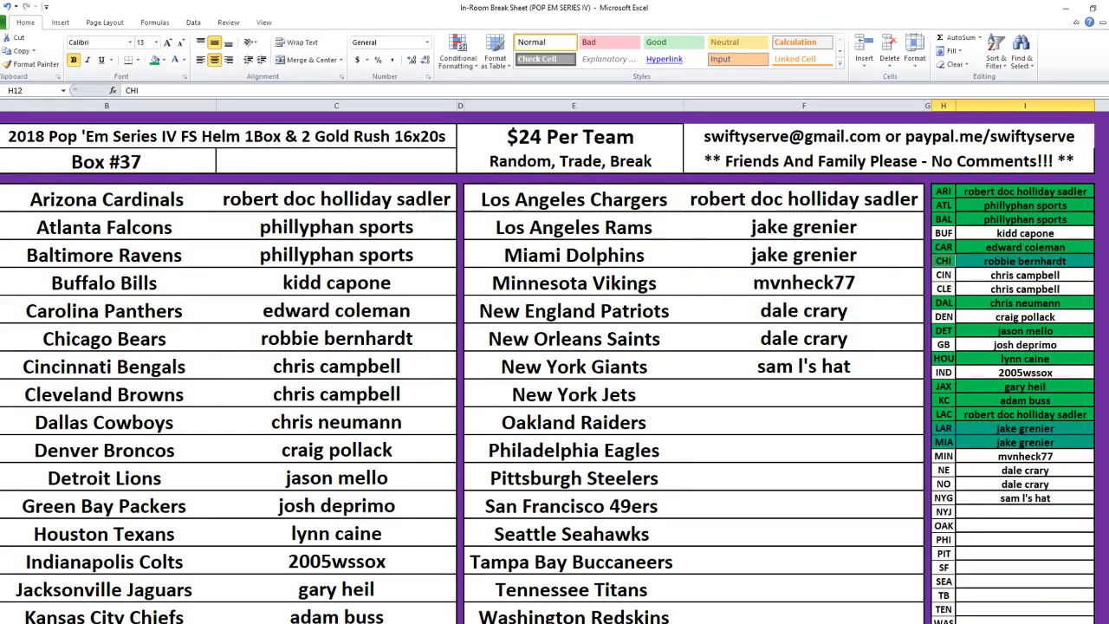
key(alt+Tab)
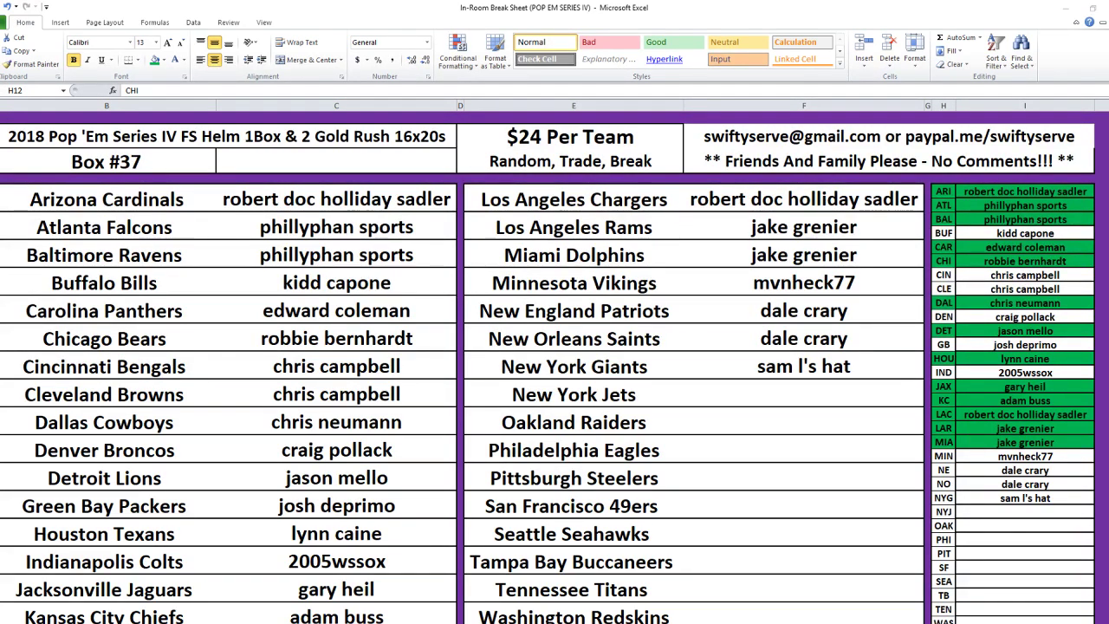
key(alt+Tab)
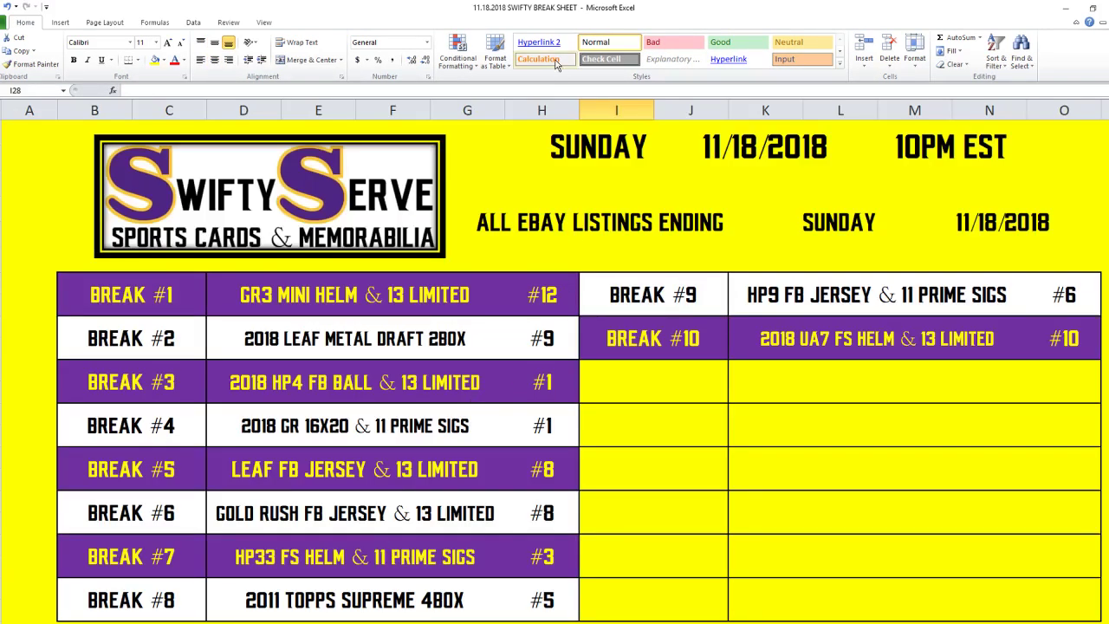
key(alt+Tab)
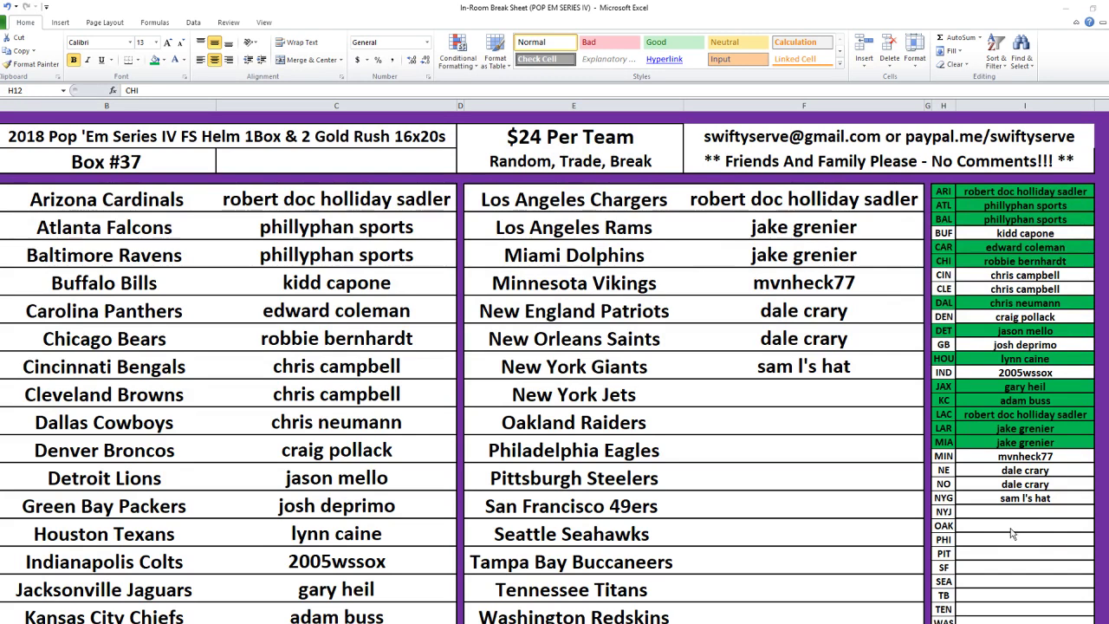
Enter one buyer for NYJ and OAK via AutoComplete, and another buyer for PHI
click(1055, 511)
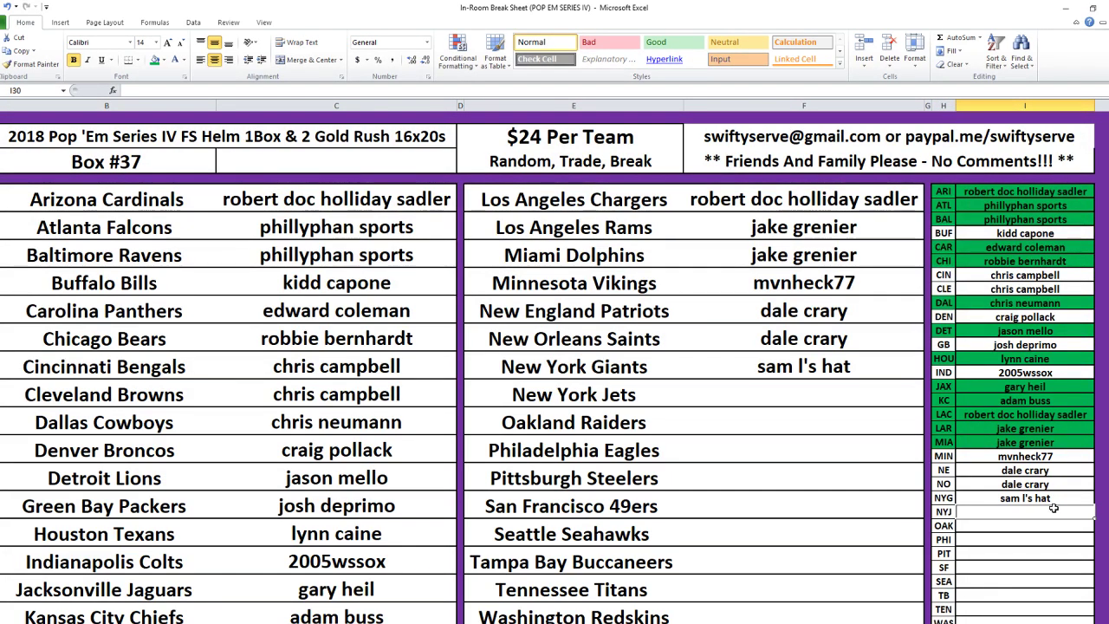
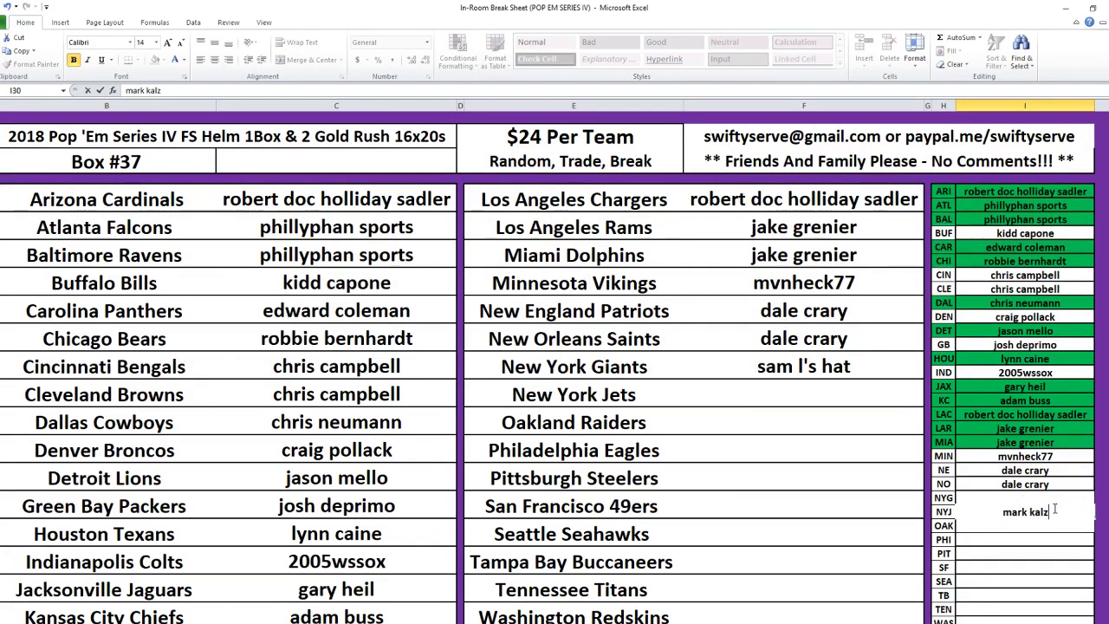
key(Return)
text(ma)
key(Return)
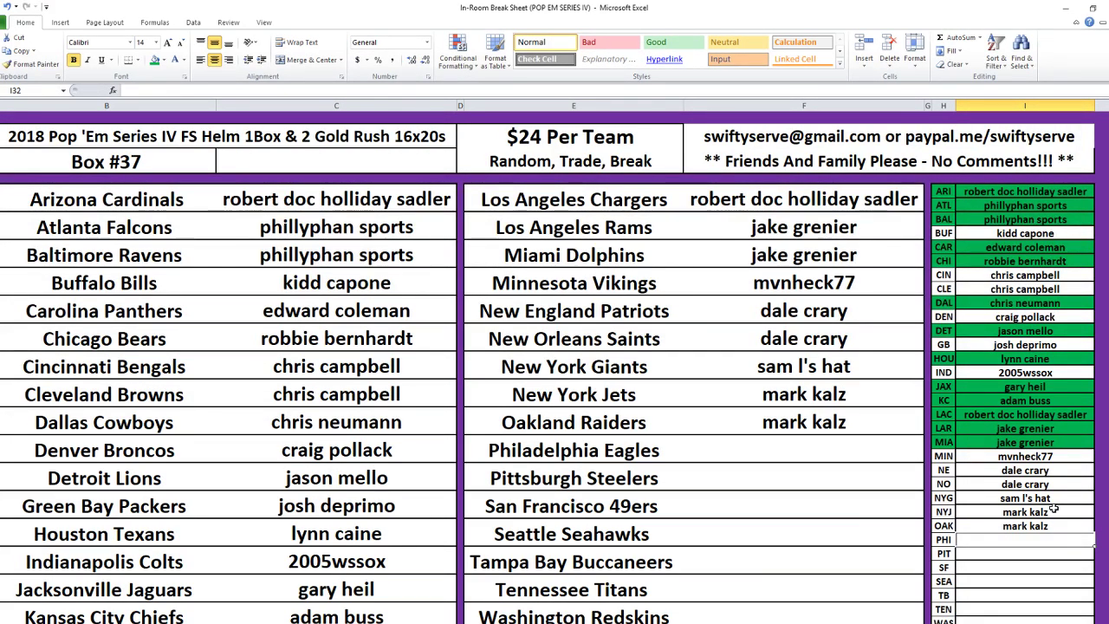
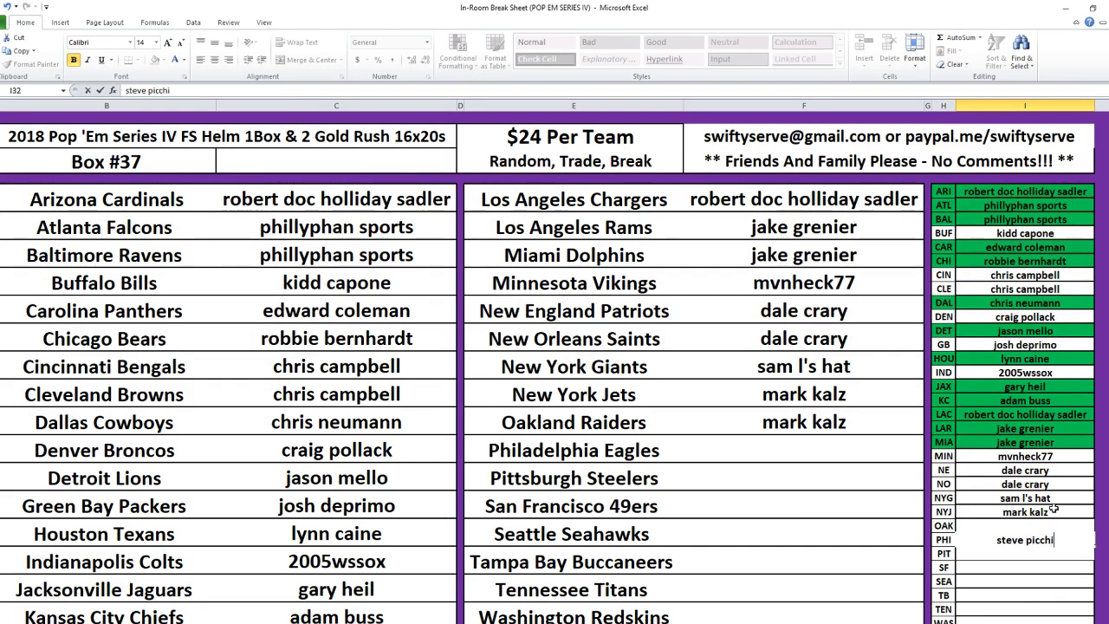
key(Return)
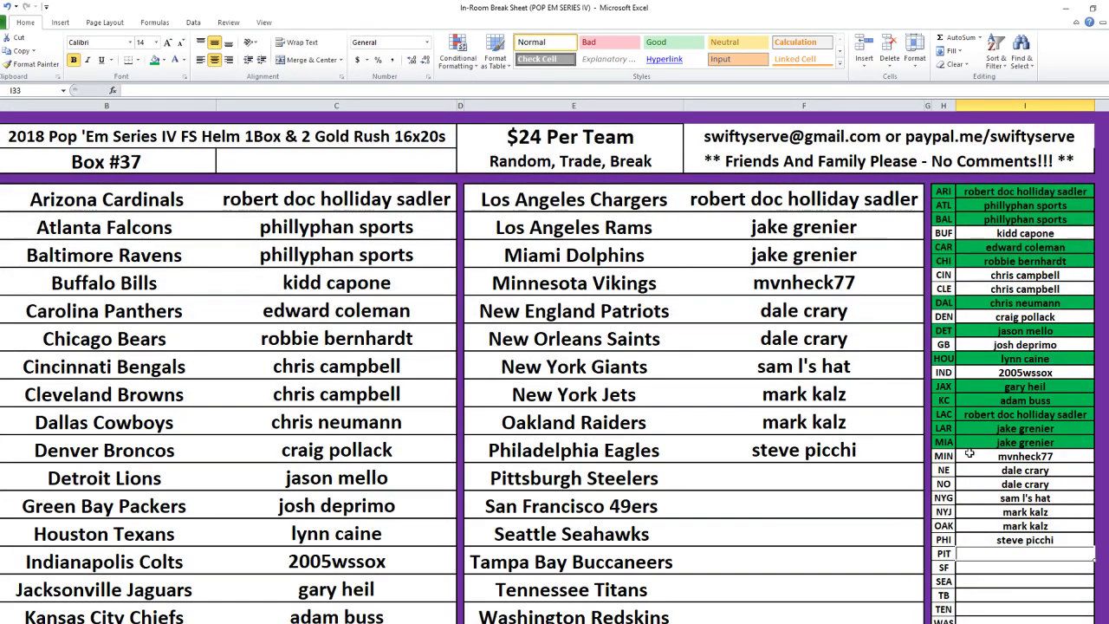
Fill the MIN, PHI, GB, BUF, NYG, NE and NO buyer rows green as paid
drag(947, 455, 971, 455)
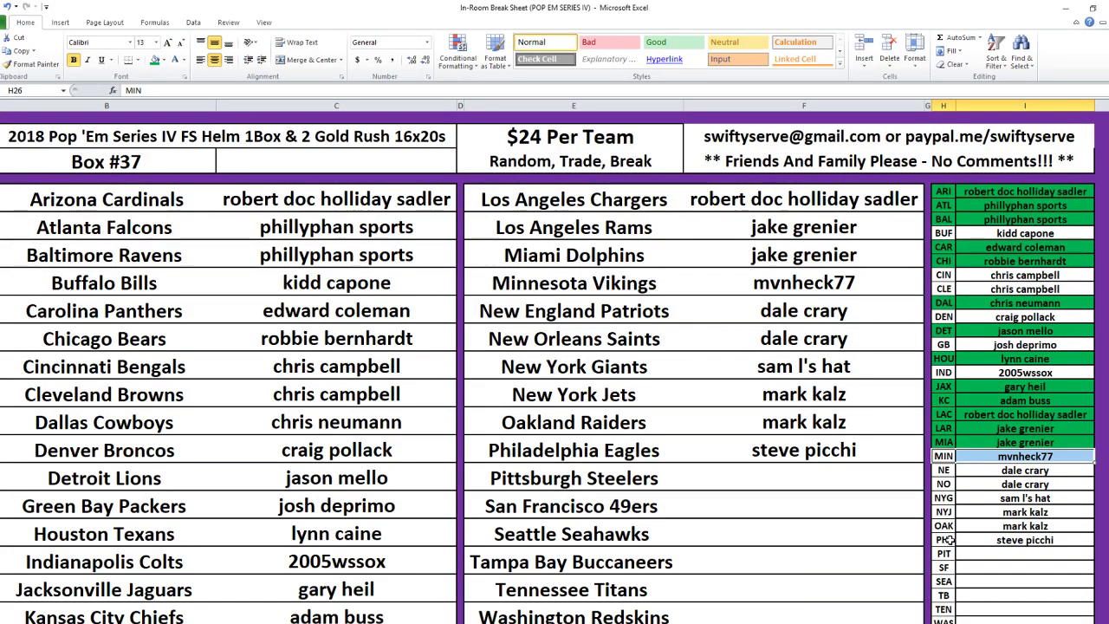
ctrl+drag(946, 540, 975, 540)
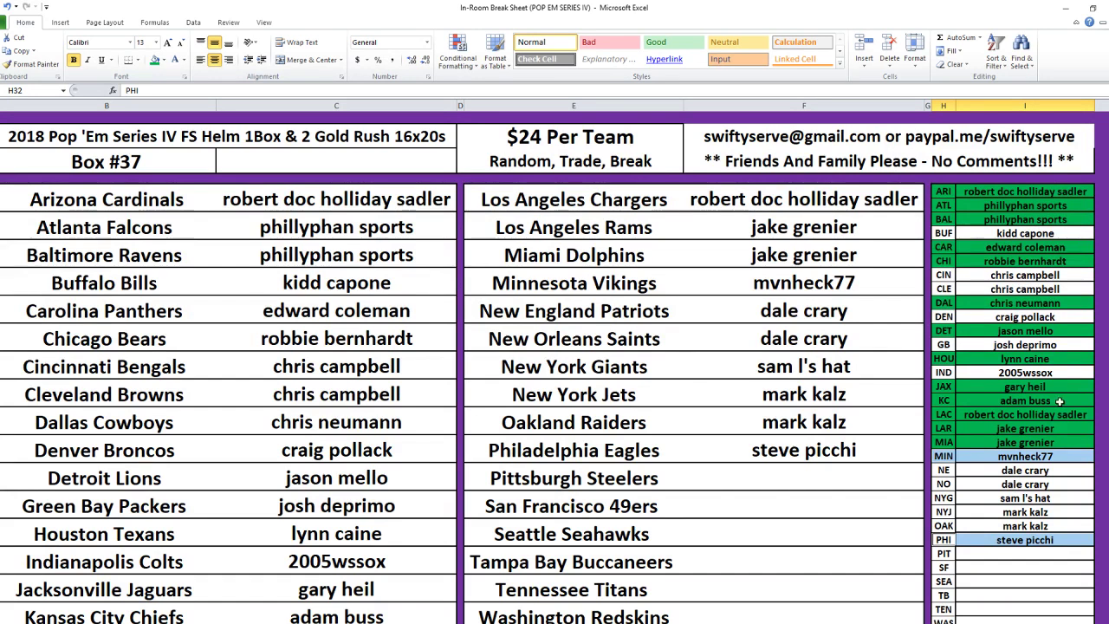
ctrl+drag(950, 345, 977, 345)
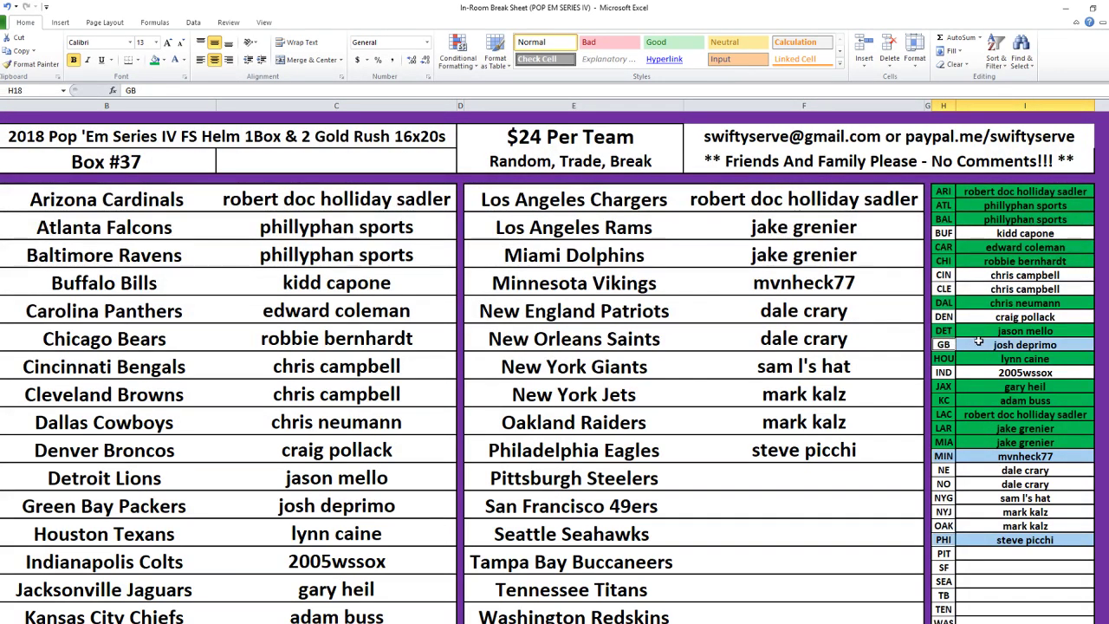
ctrl+drag(950, 234, 975, 234)
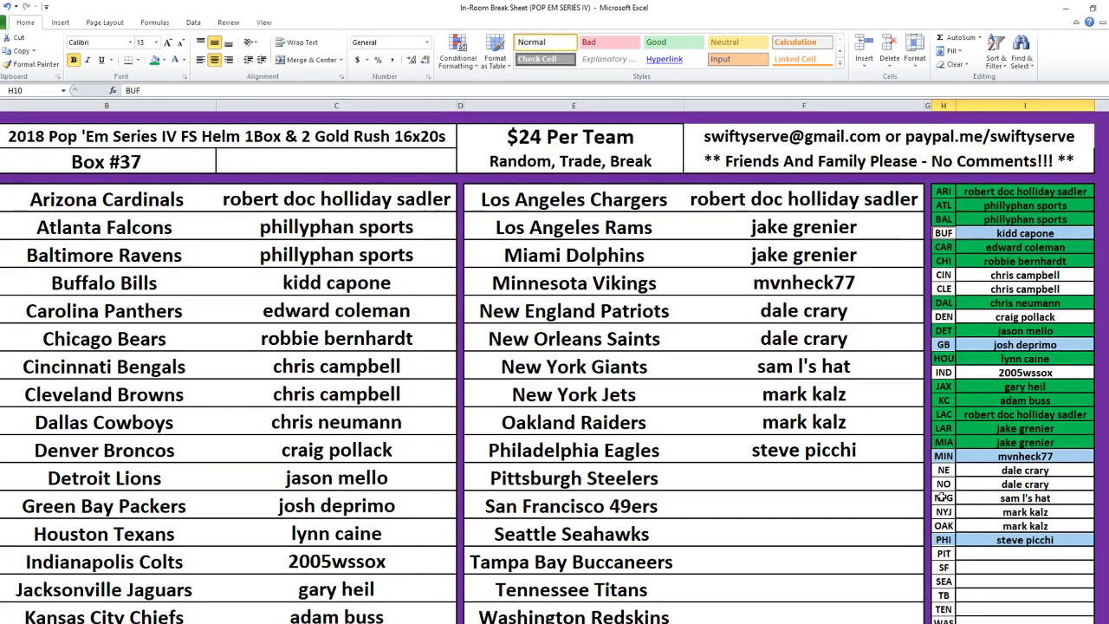
ctrl+drag(946, 498, 998, 498)
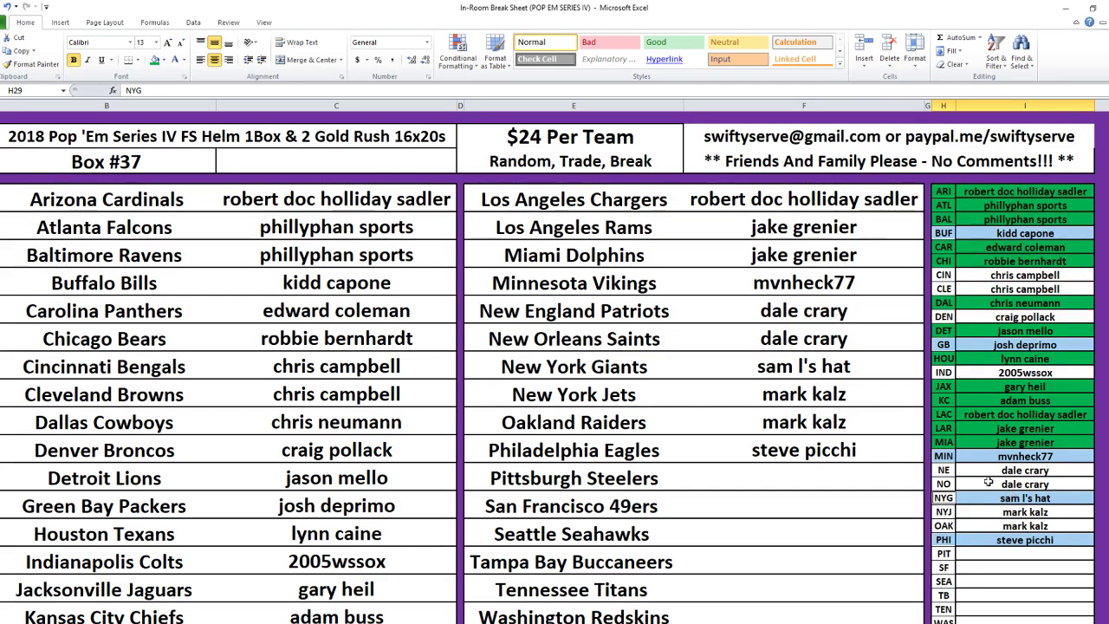
ctrl+drag(946, 469, 964, 481)
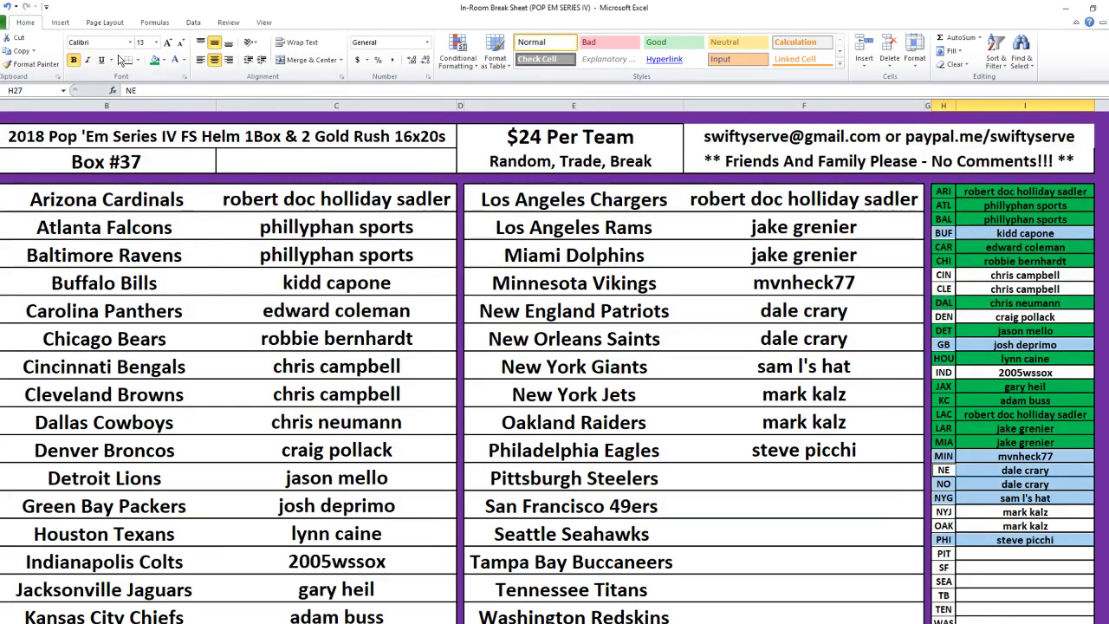
click(154, 59)
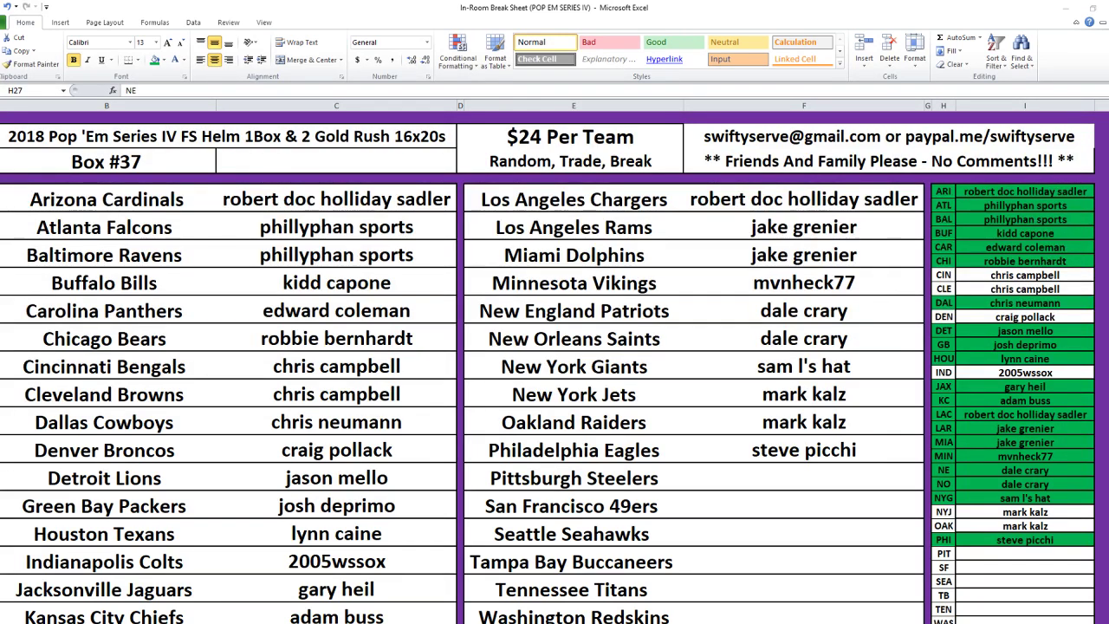
Enter the same buyer's name for PIT and WAS, using AutoComplete for WAS
click(1044, 553)
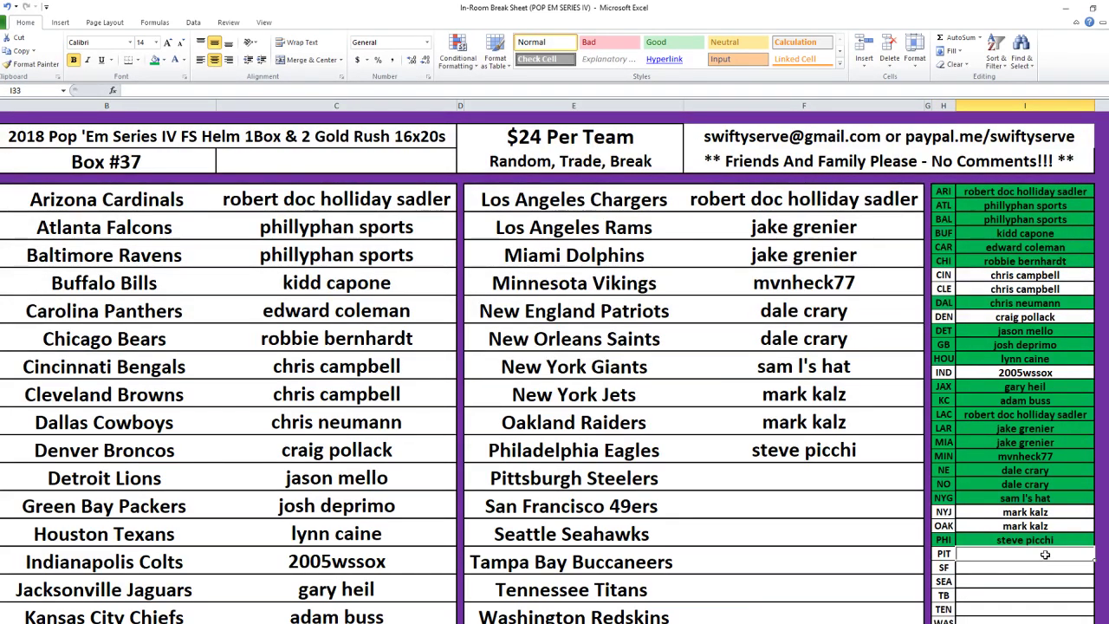
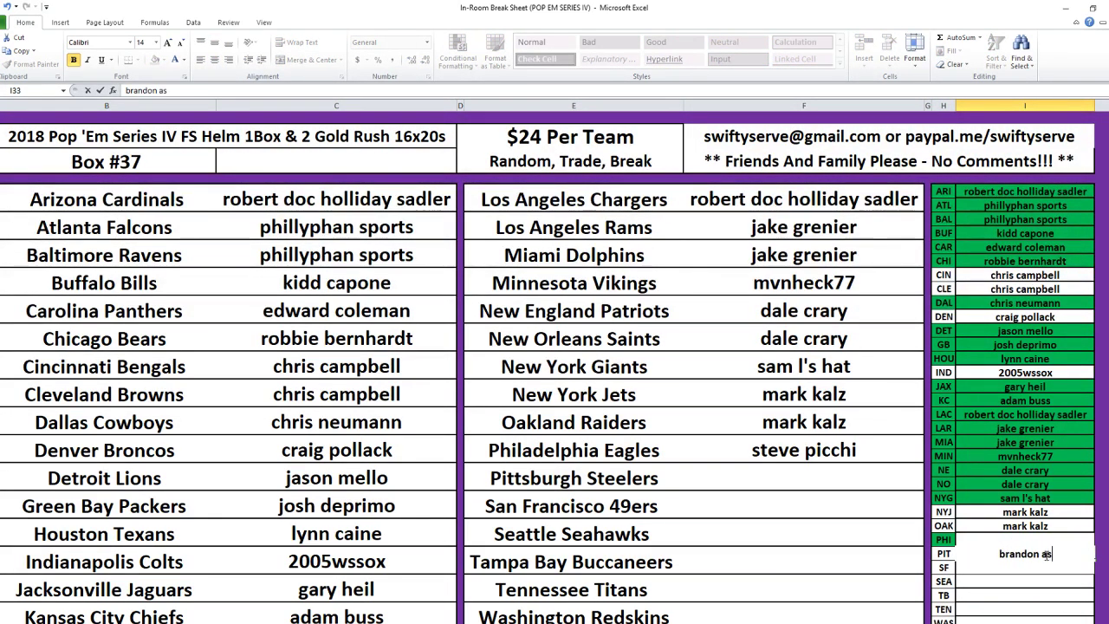
key(Return)
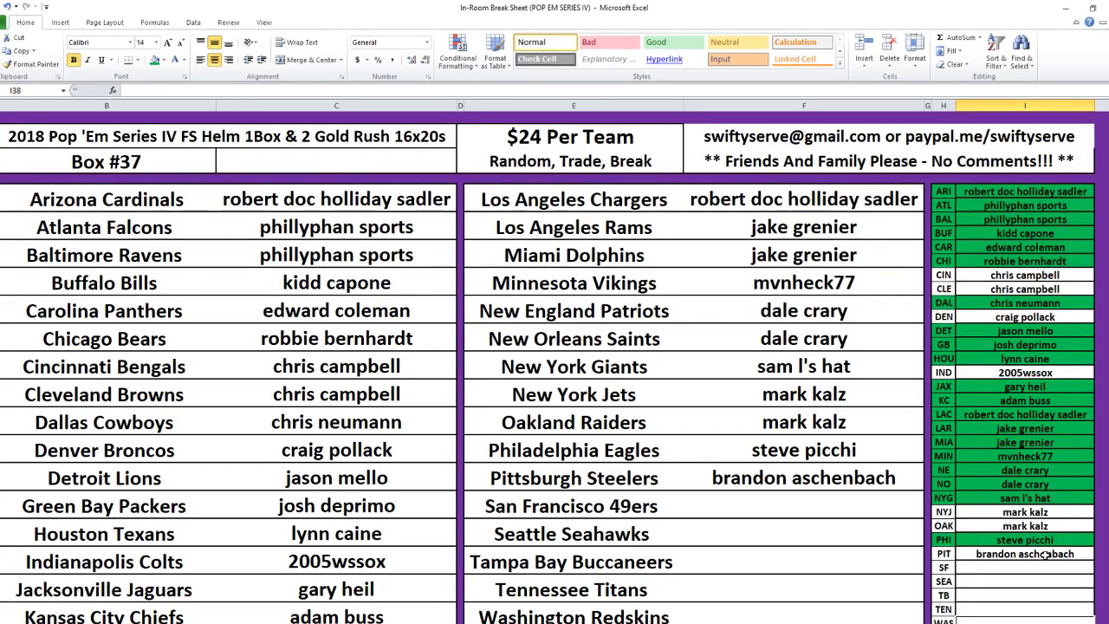
key(Return)
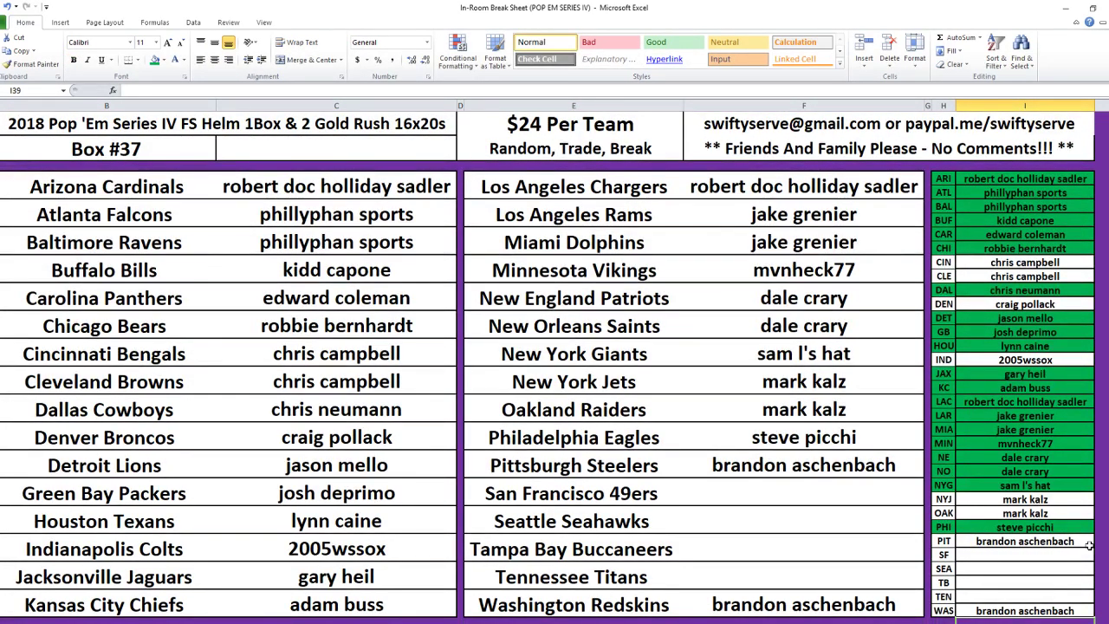
Select the SF buyer cell and switch to the helmet pictures sheet
click(1046, 552)
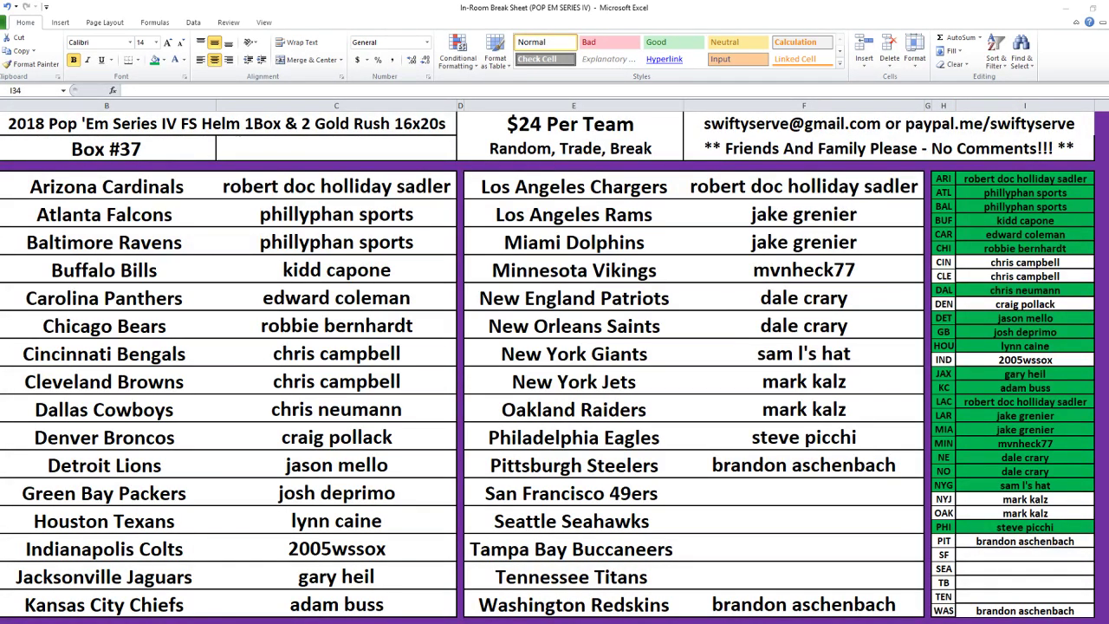
click(1024, 555)
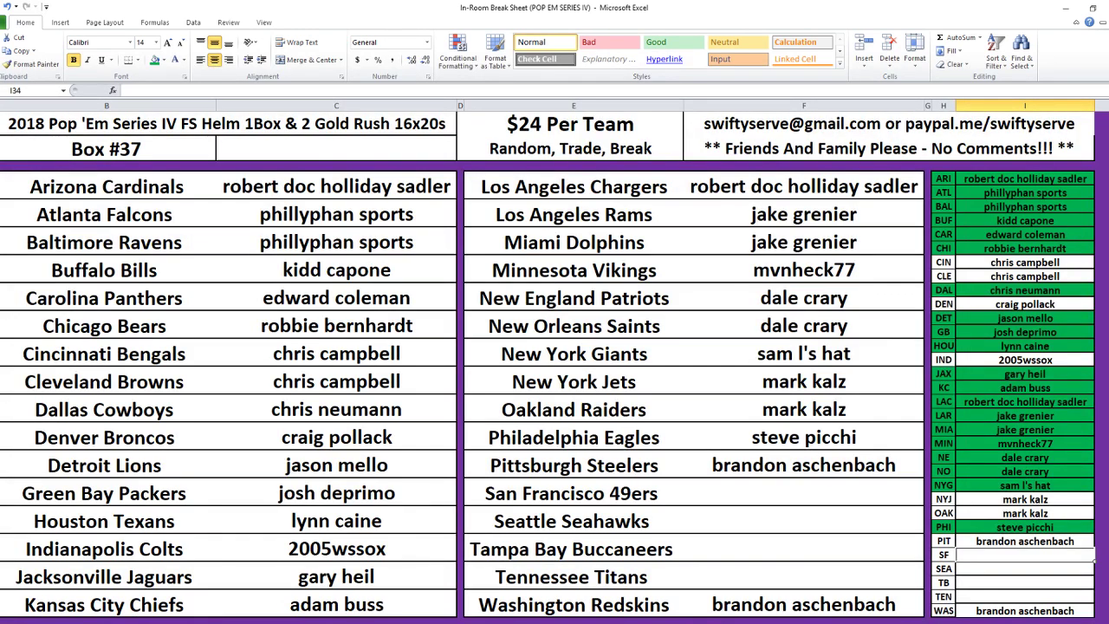
key(ctrl+Page_Down)
Paste a black X over the Patriots helmet in the large collage
right_click(360, 496)
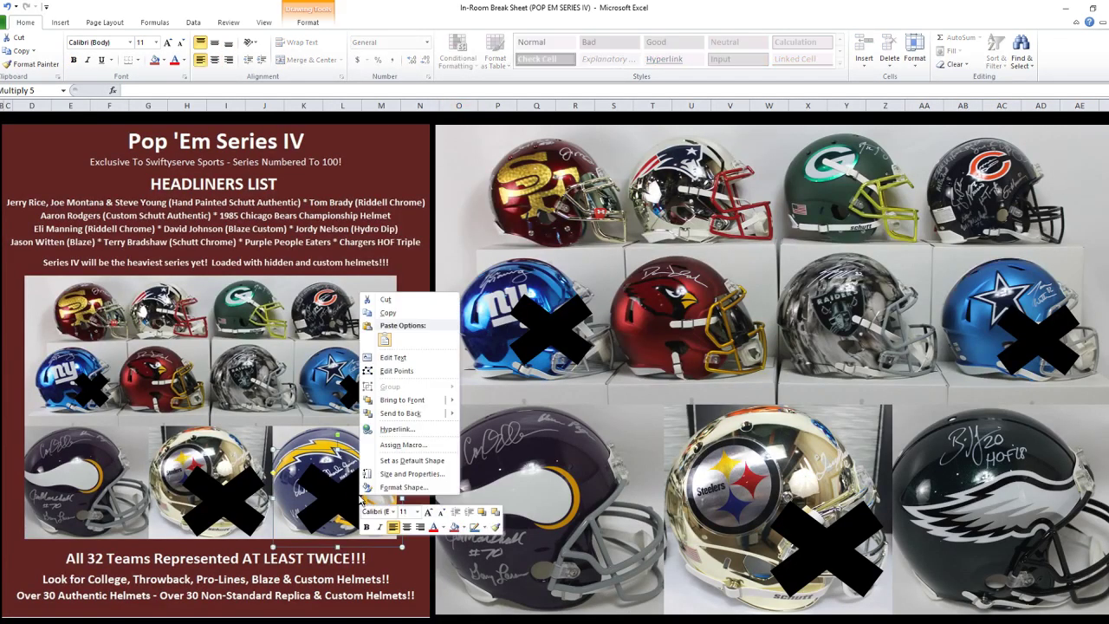
right_click(574, 230)
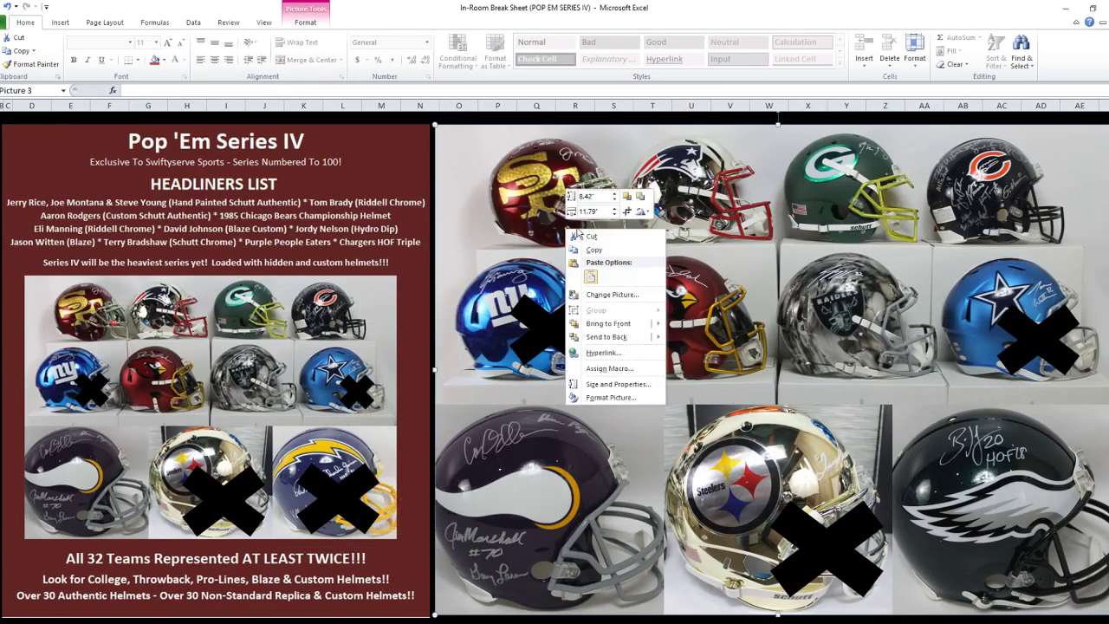
click(593, 276)
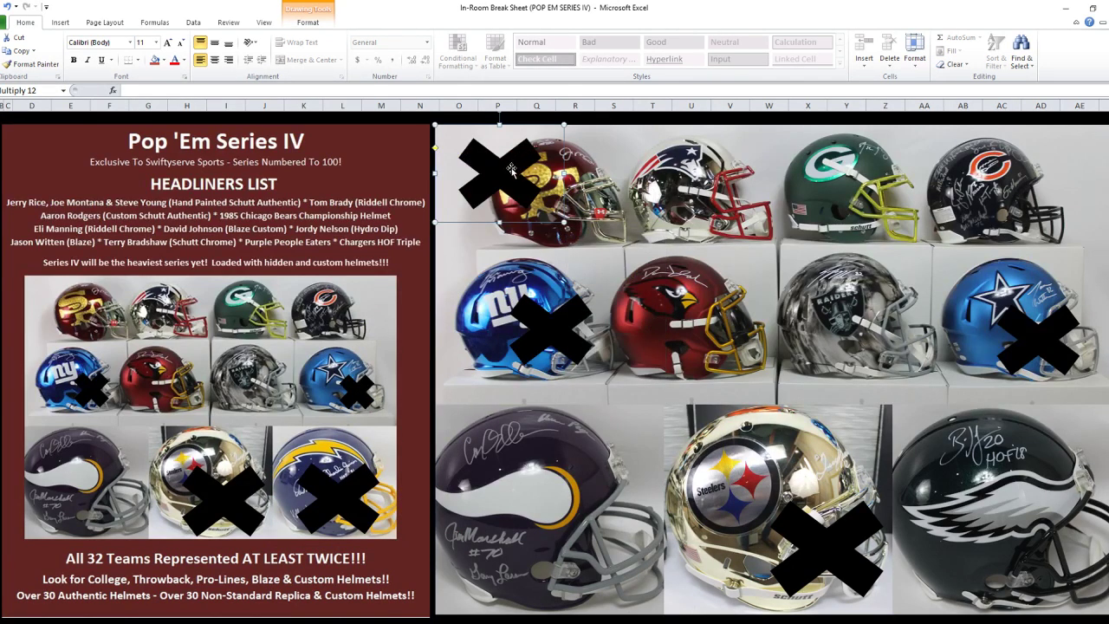
drag(511, 170, 726, 198)
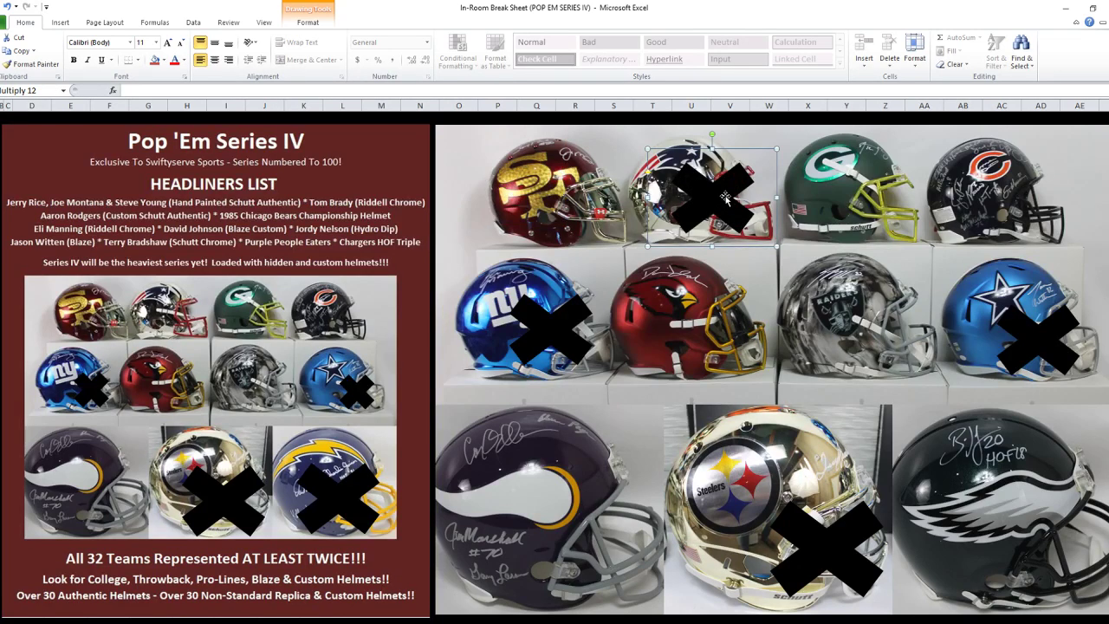
Paste and resize a black X over the small collage's Patriots helmet, then return to the break sheet
right_click(140, 318)
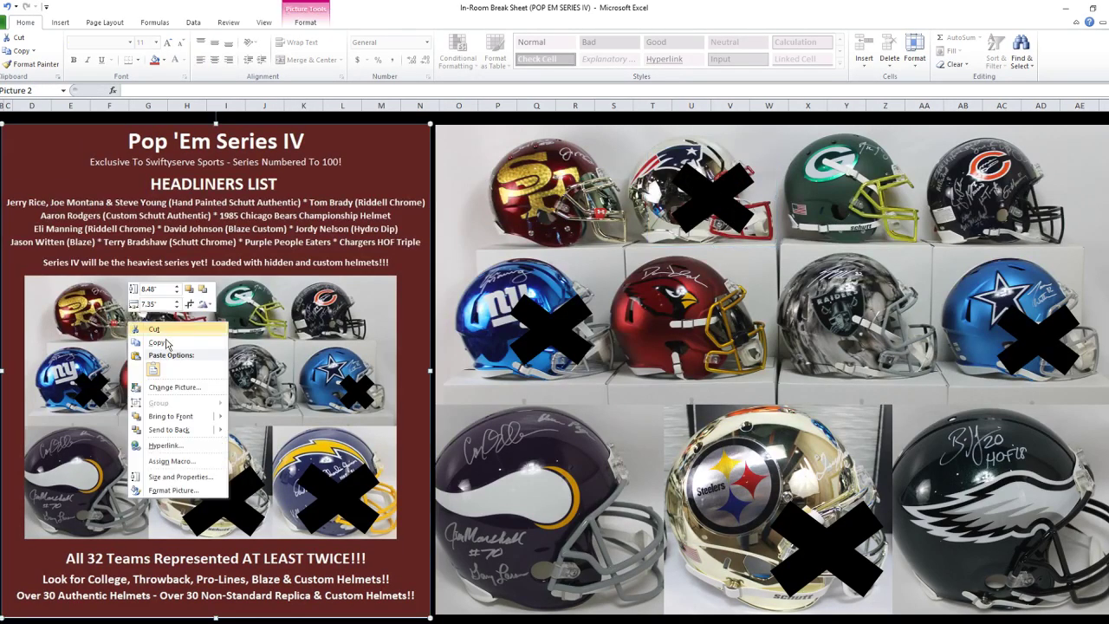
click(153, 368)
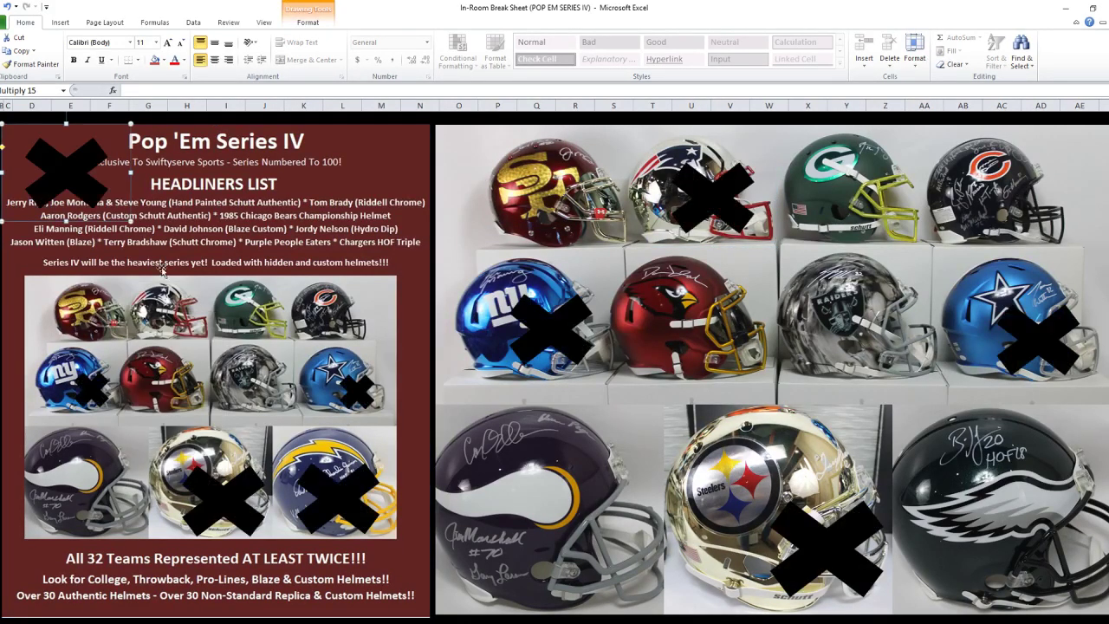
drag(54, 178, 162, 329)
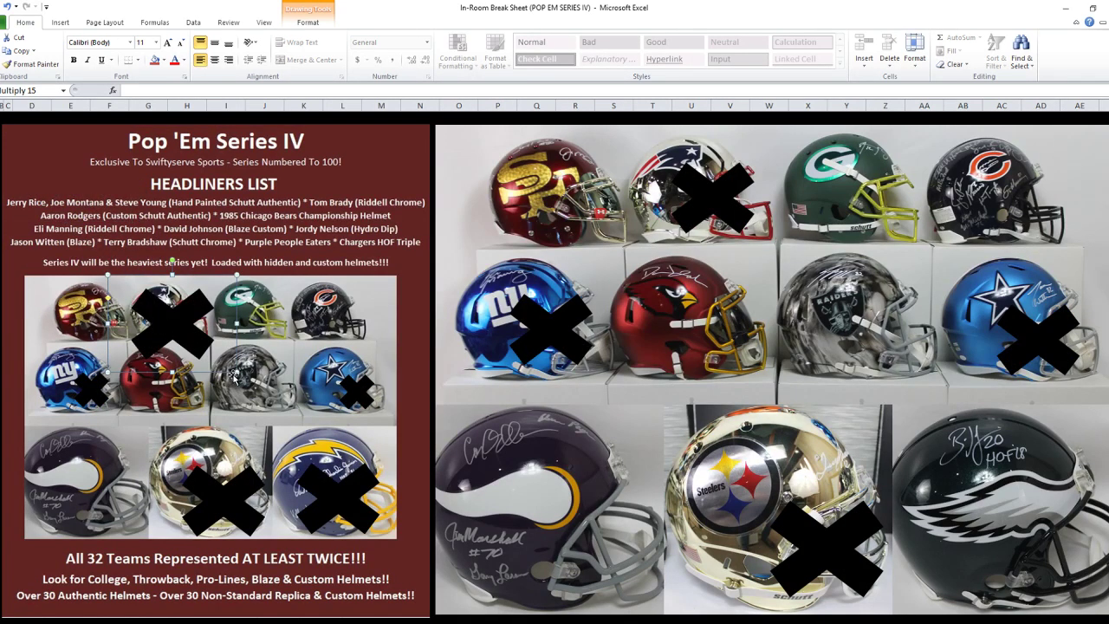
drag(235, 371, 181, 318)
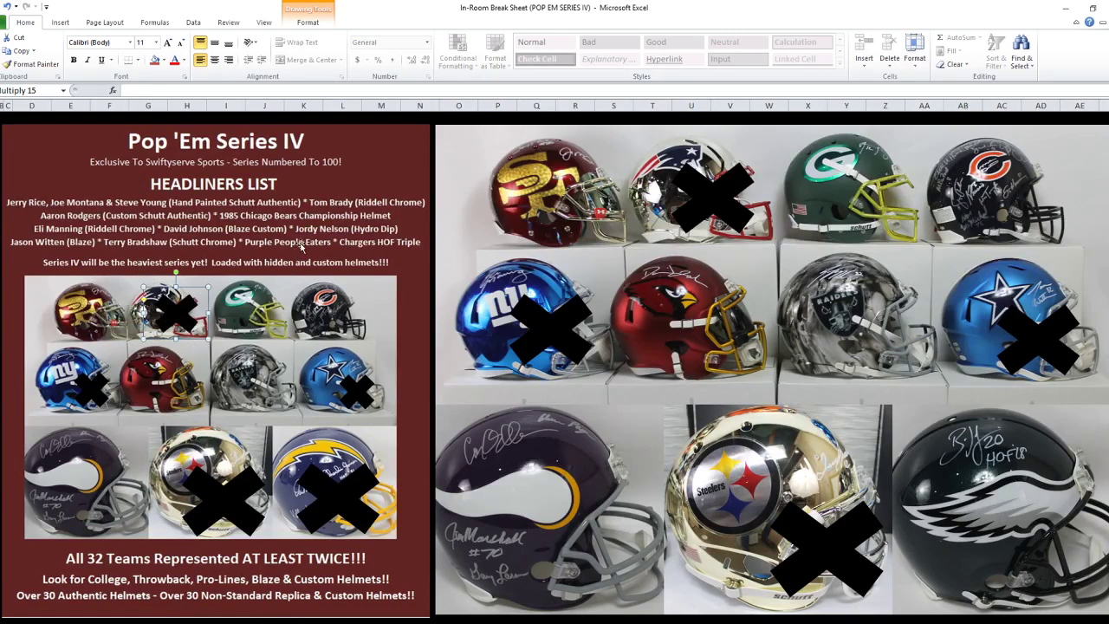
click(387, 161)
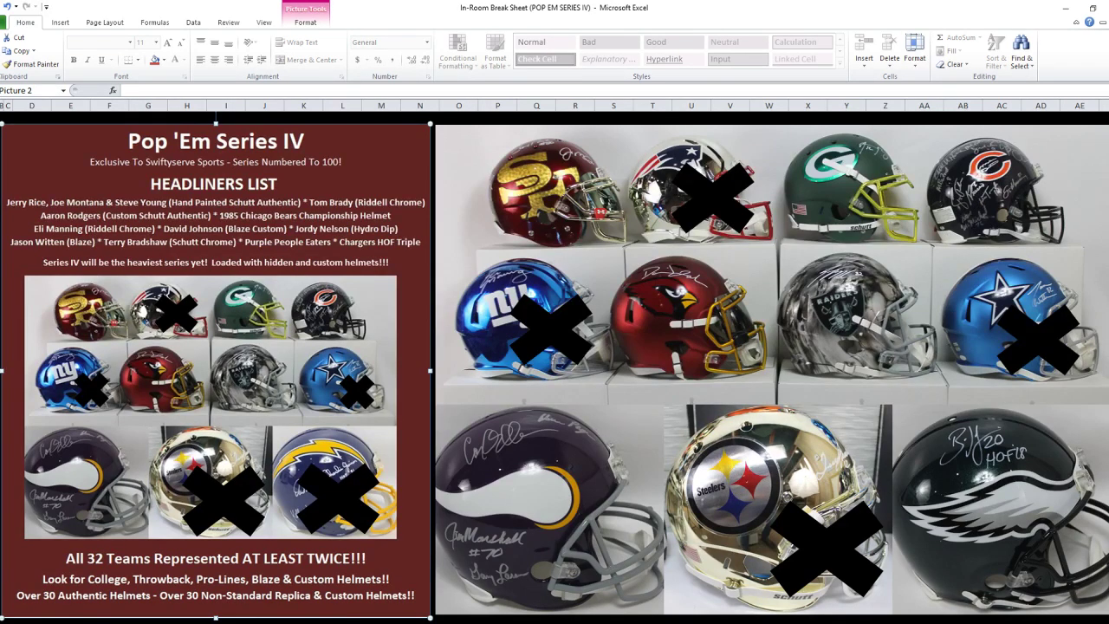
key(ctrl+Page_Up)
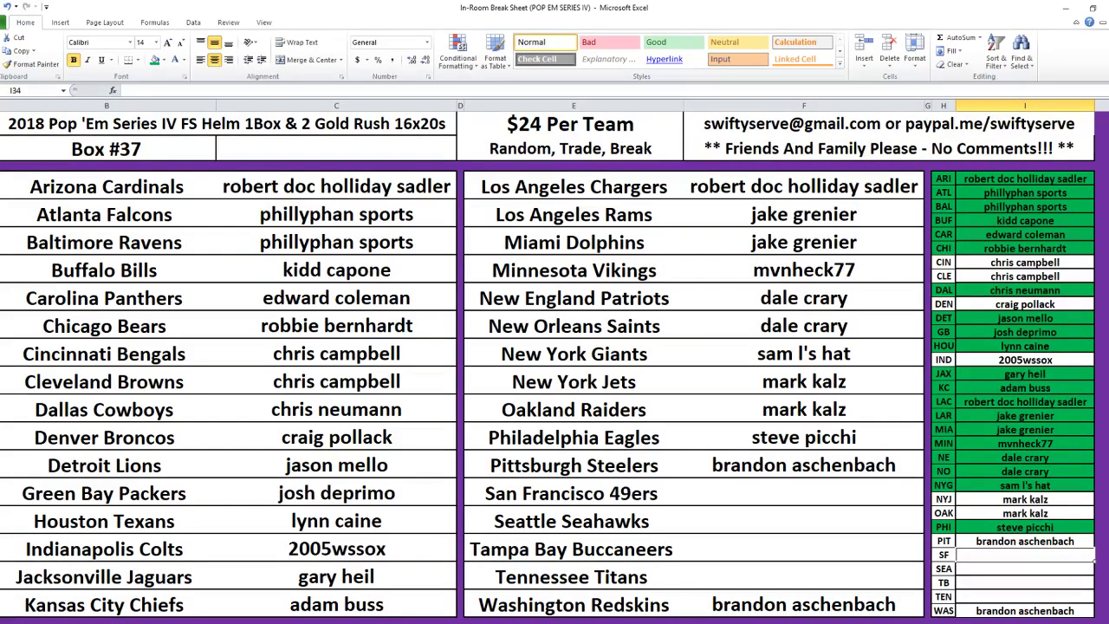
key(alt+Tab)
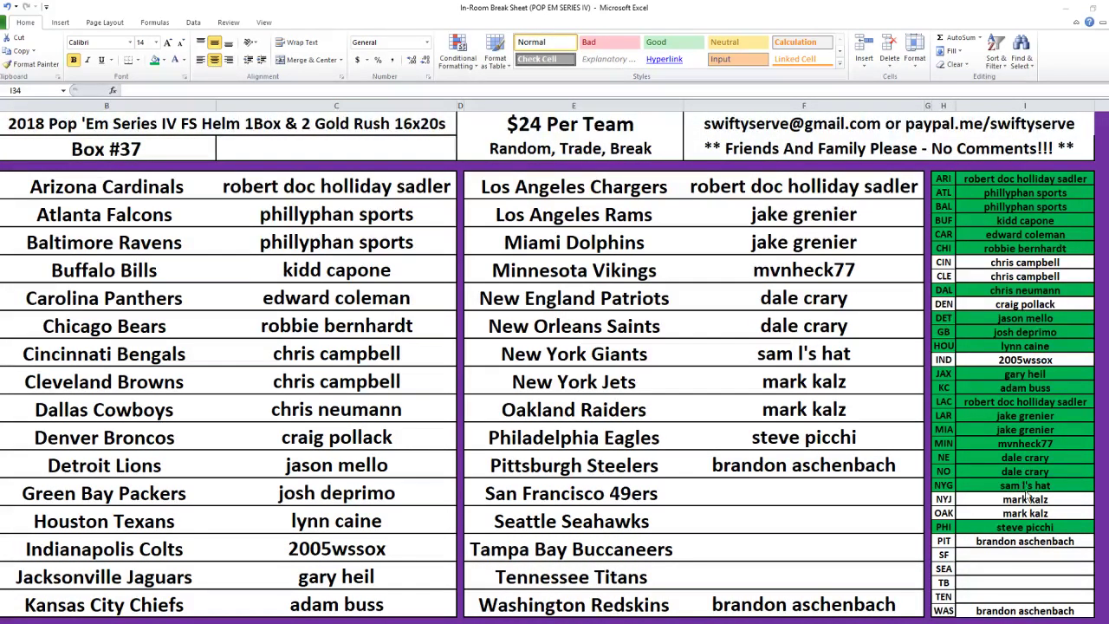
Enter the same buyer's full name in the SF, SEA and TB owner cells of column I
click(1033, 553)
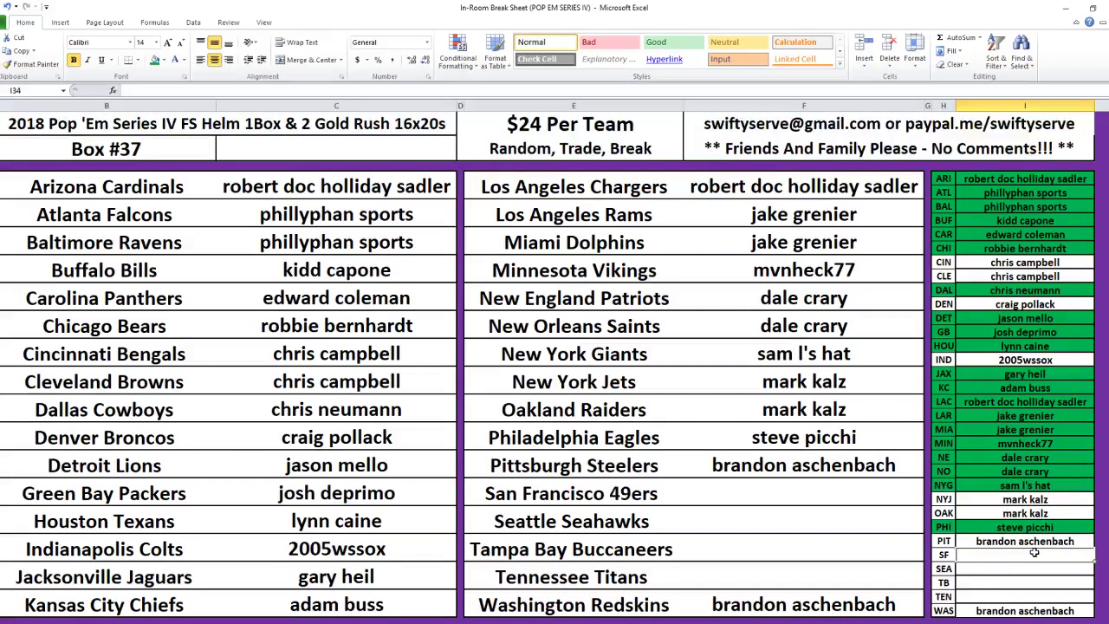
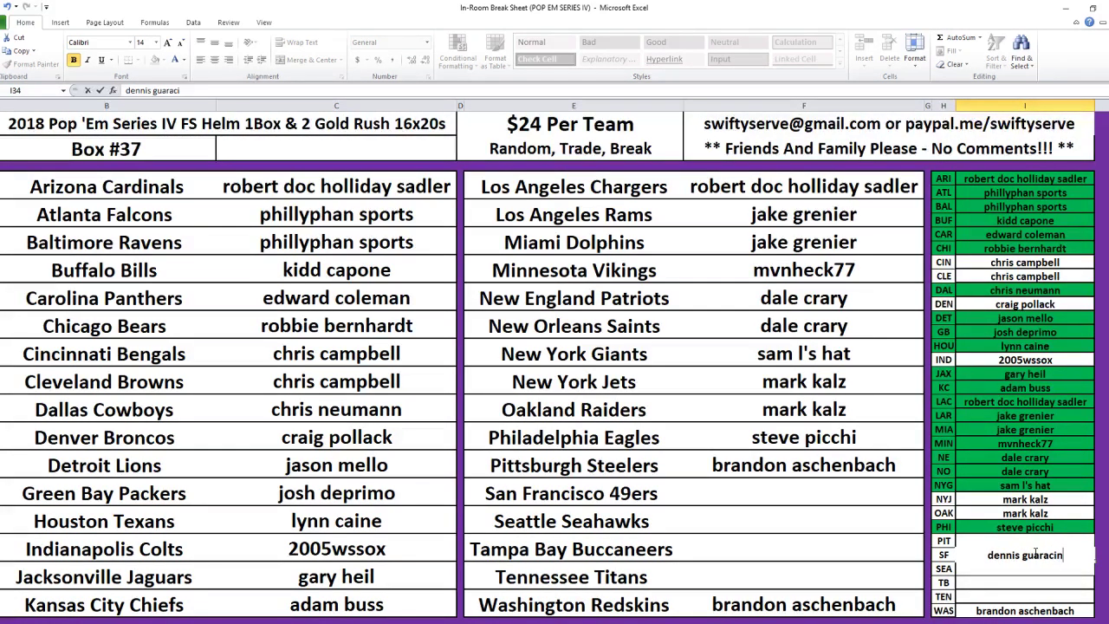
key(Return)
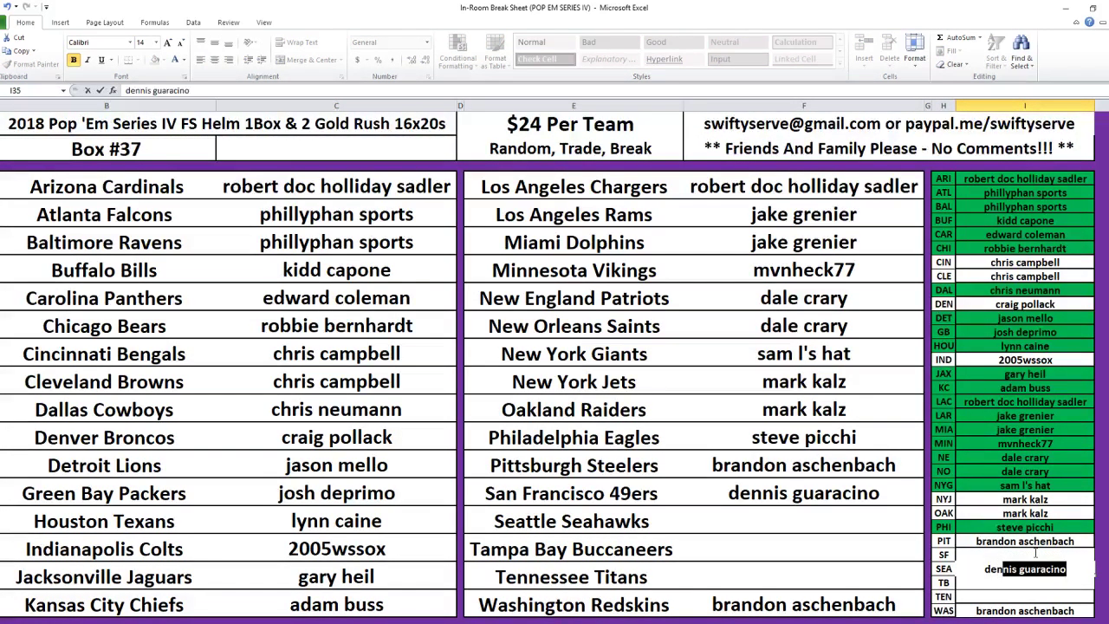
key(Return)
key(Return)
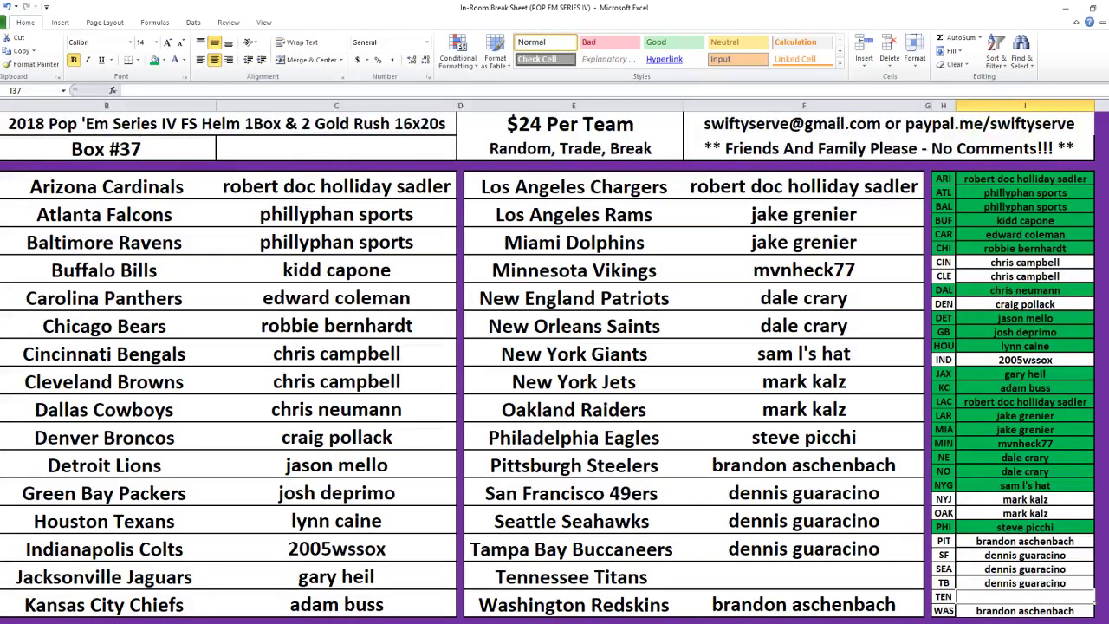
Enter a second buyer's full name in the TEN owner cell
key(alt+Tab)
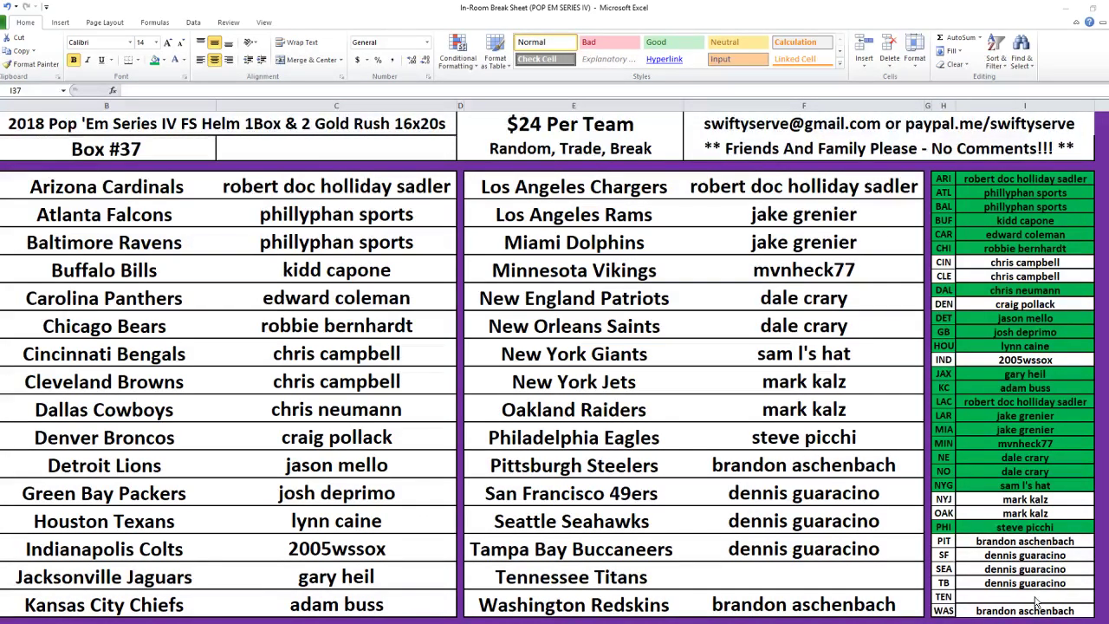
click(1034, 596)
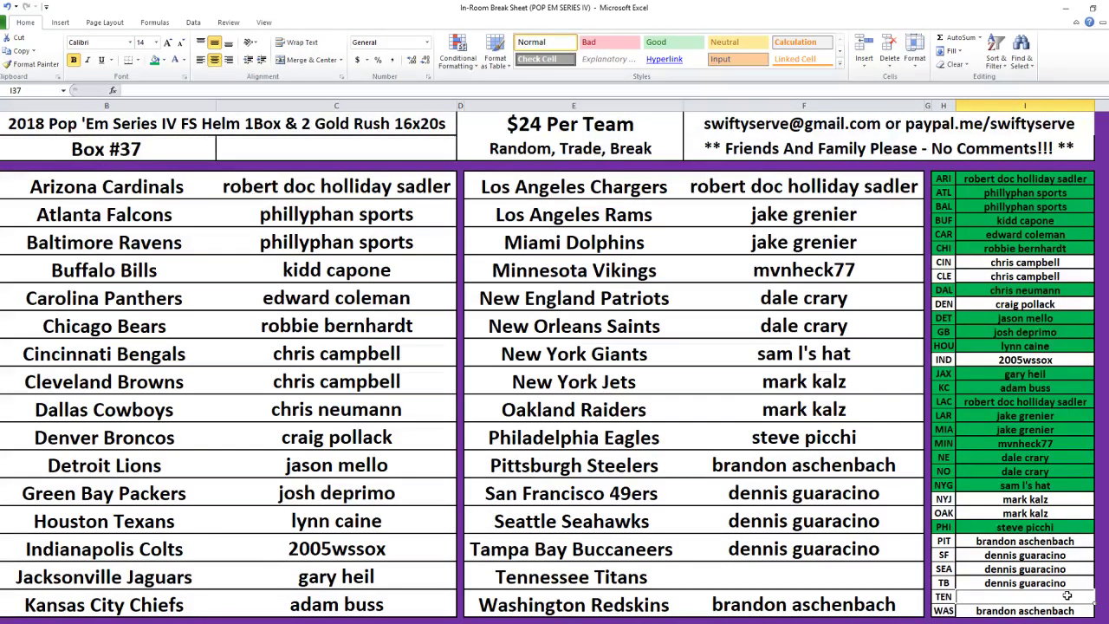
key(Return)
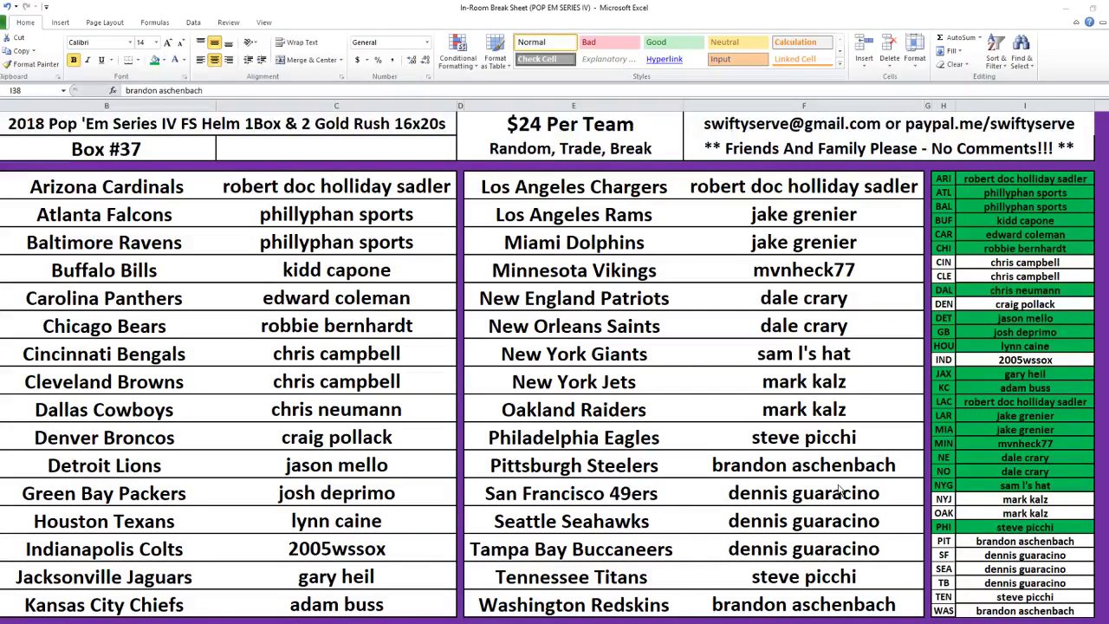
Shade the NYJ, OAK, CIN, CLE and SF through TB rows green as paid
key(alt+Tab)
drag(953, 495, 963, 513)
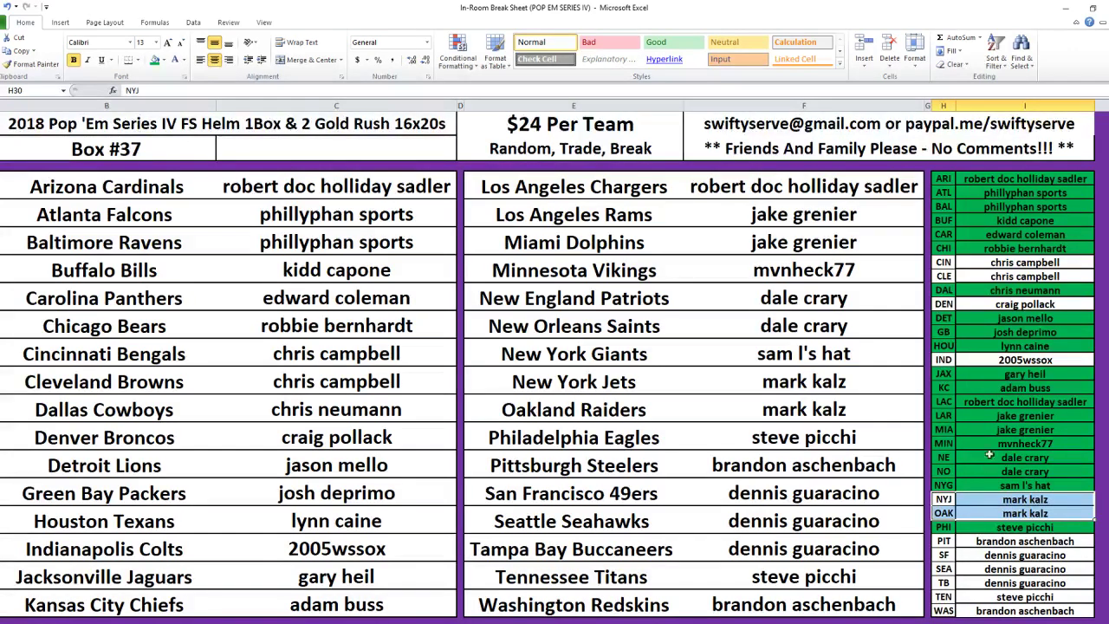
drag(951, 258, 966, 275)
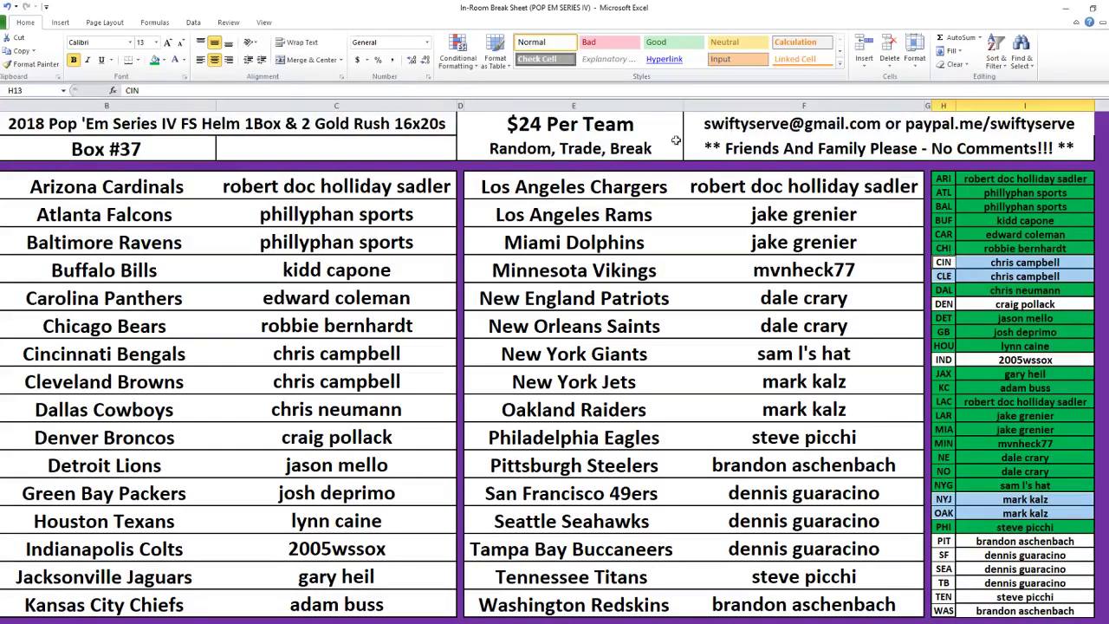
click(154, 60)
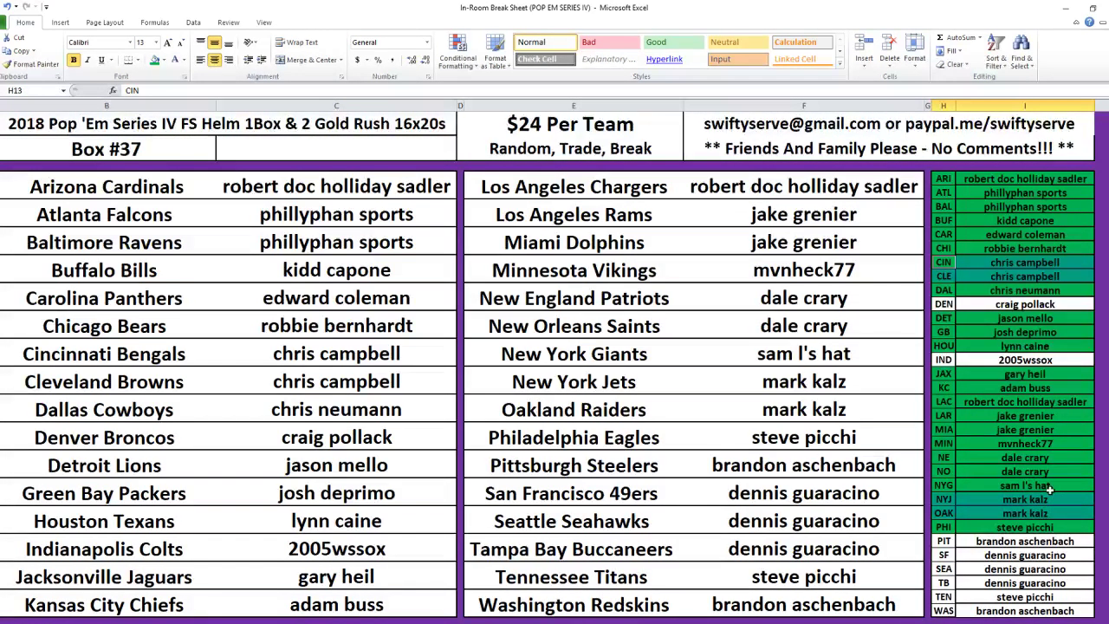
click(967, 559)
key(shift+Down)
key(shift+Down)
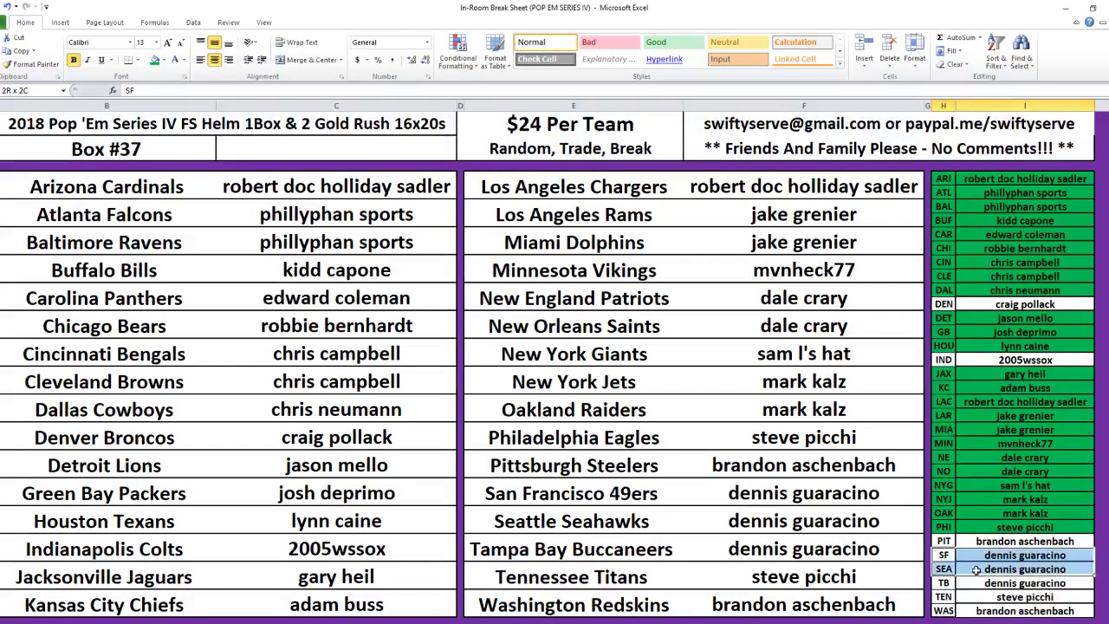
click(155, 59)
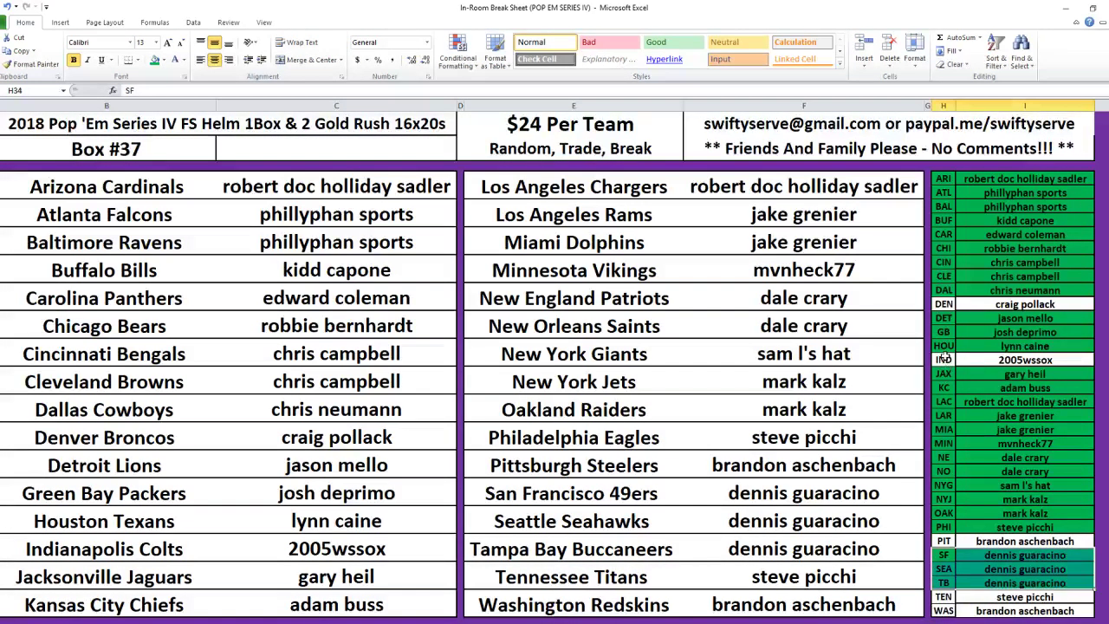
Select the IND and TEN rows, then copy the buyer names from ARI through WAS (I6:I37)
drag(944, 360, 983, 360)
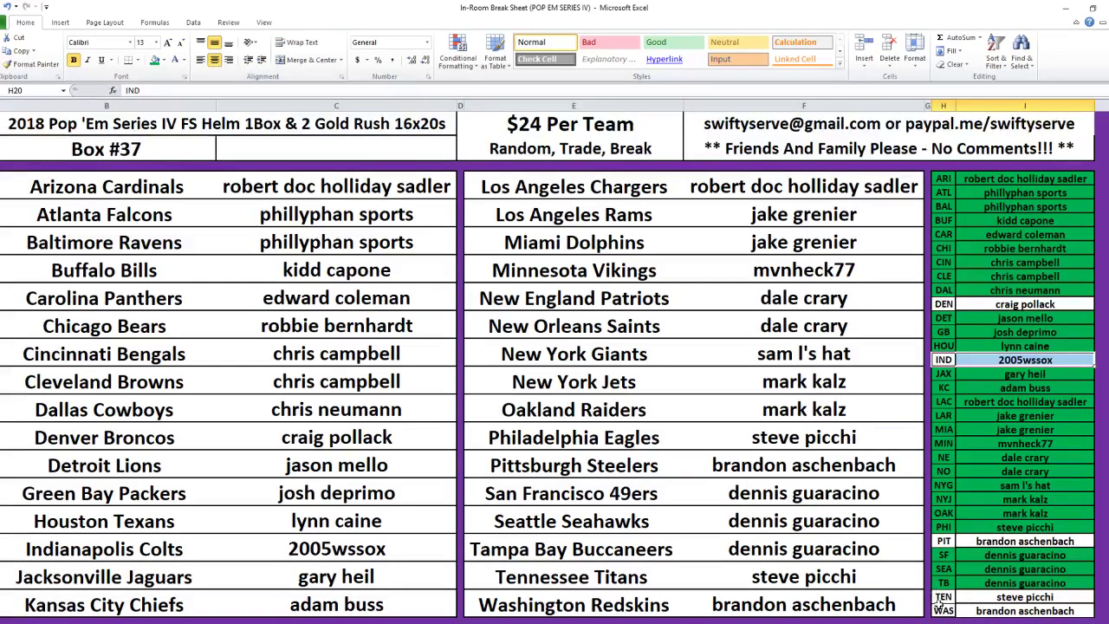
drag(942, 598, 986, 601)
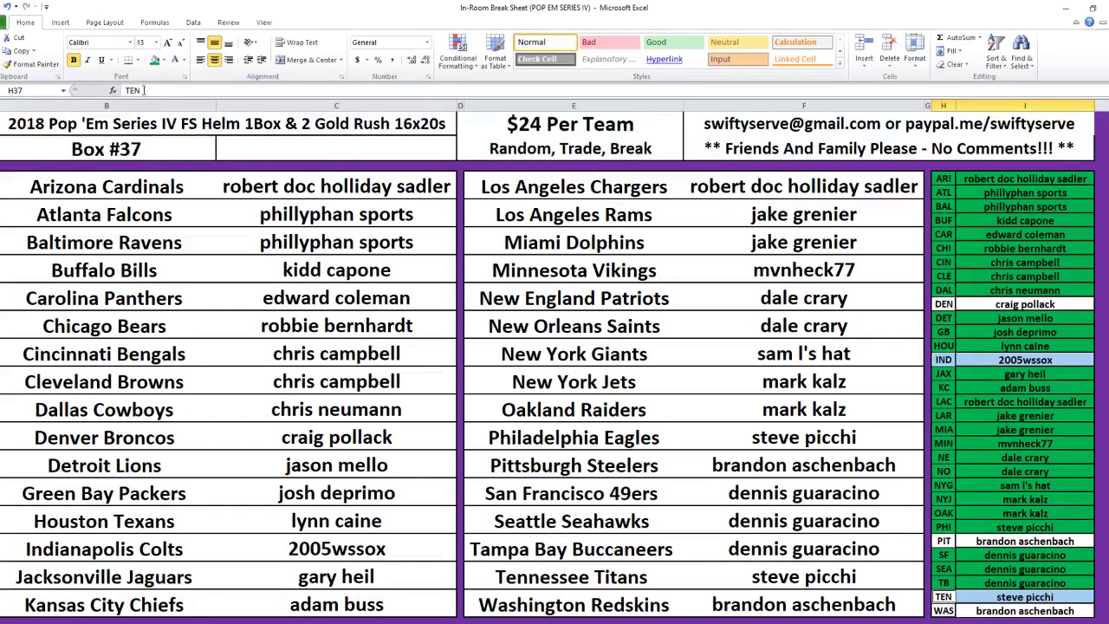
drag(969, 178, 978, 605)
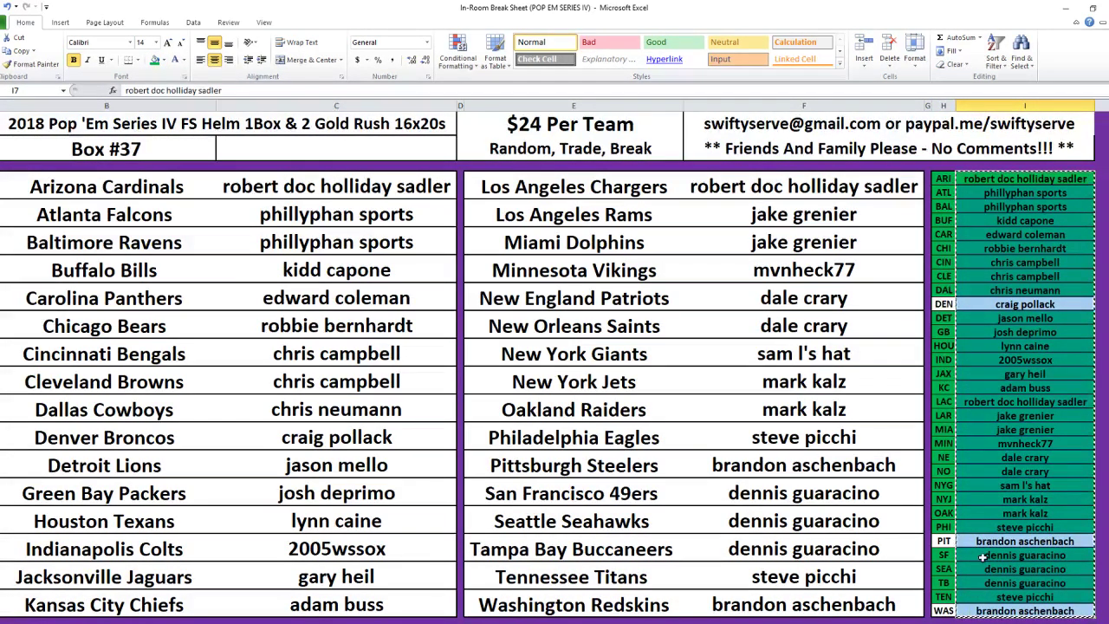
key(ctrl+c)
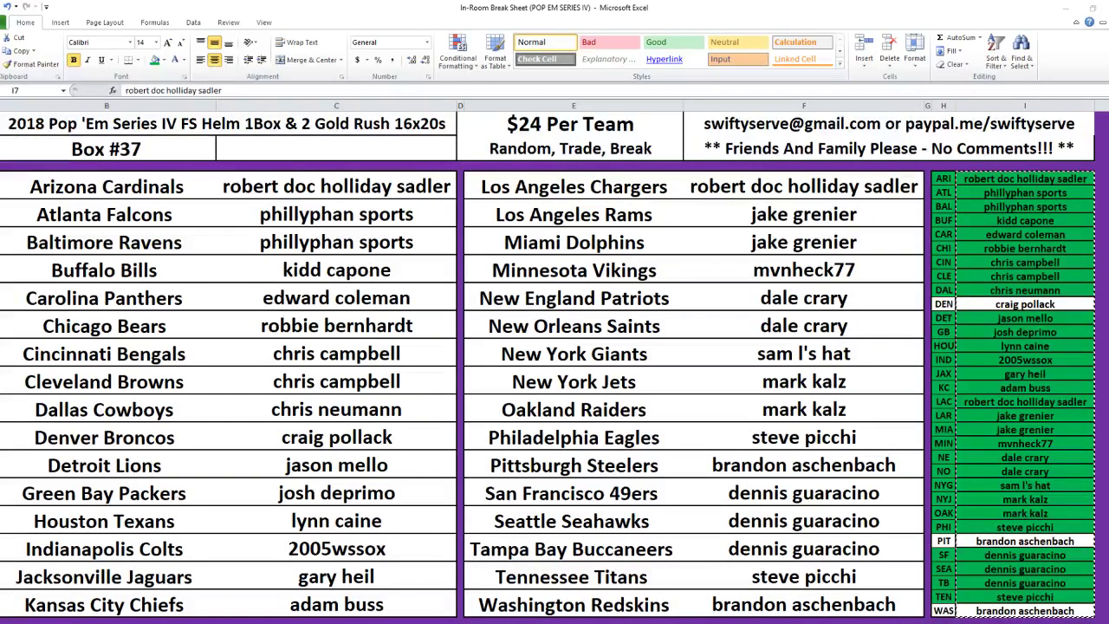
key(alt+Tab)
scroll(421, 383, up, 3)
mouse_move(353, 101)
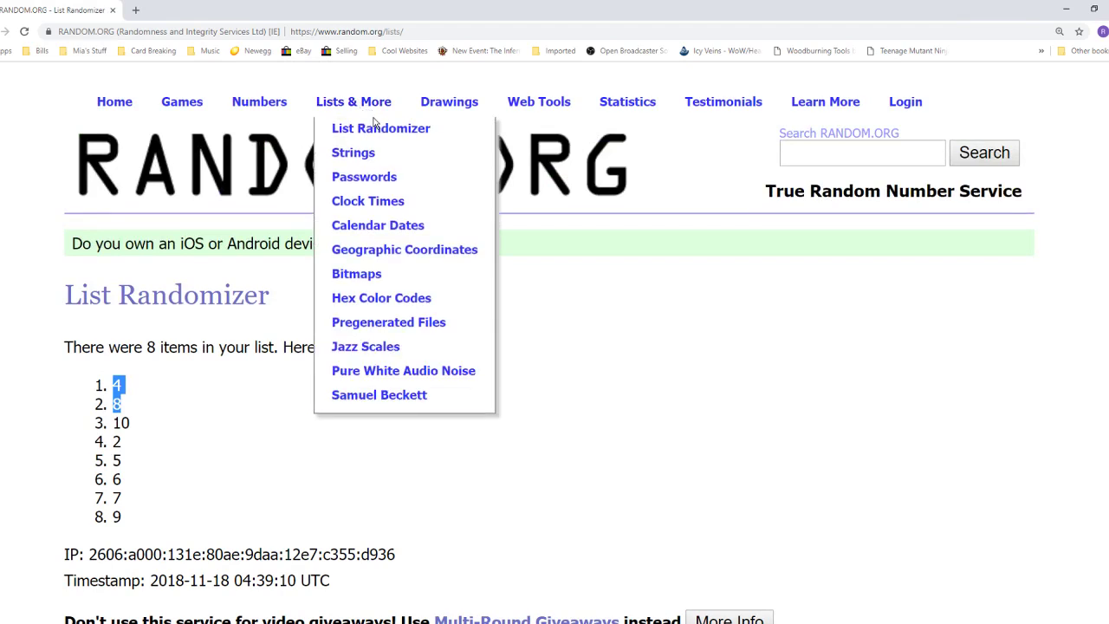
click(377, 127)
scroll(344, 454, down, 2)
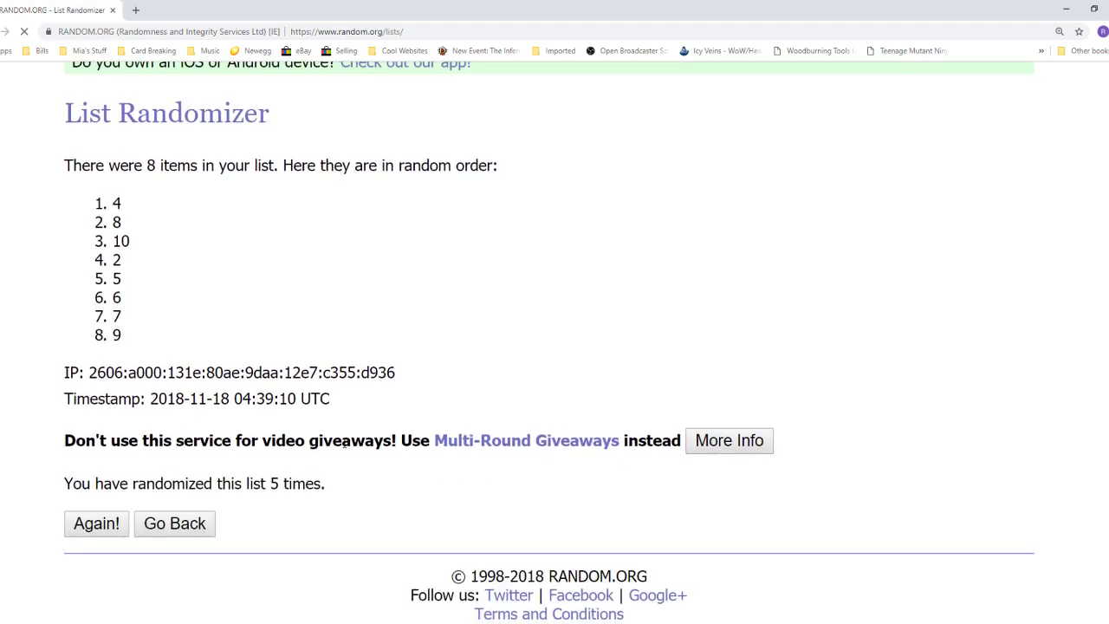
scroll(355, 346, up, 2)
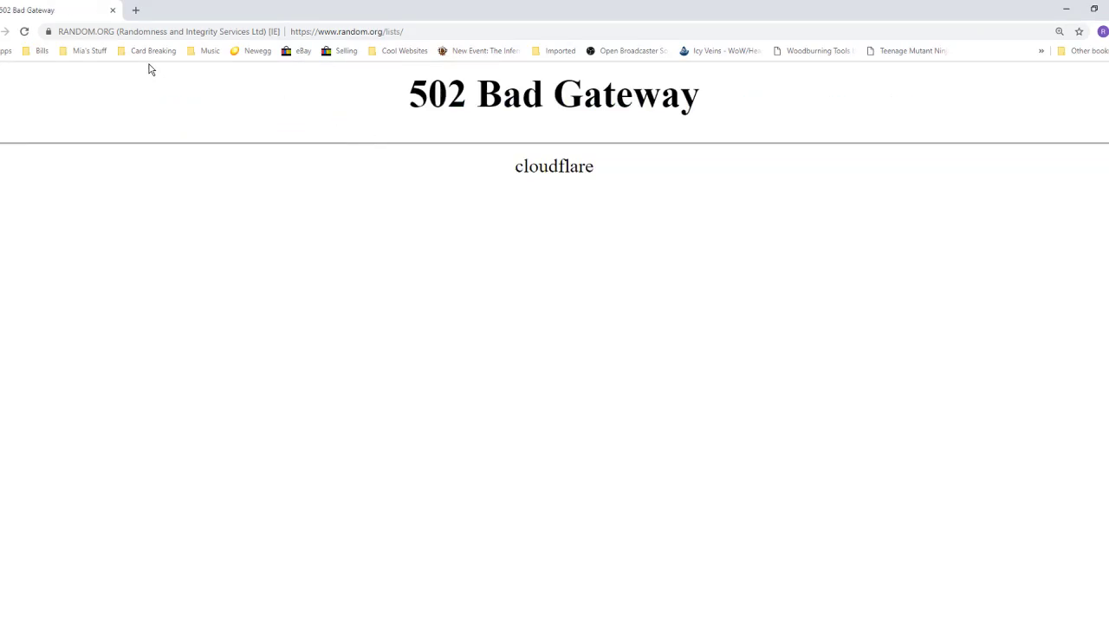
click(26, 32)
click(396, 35)
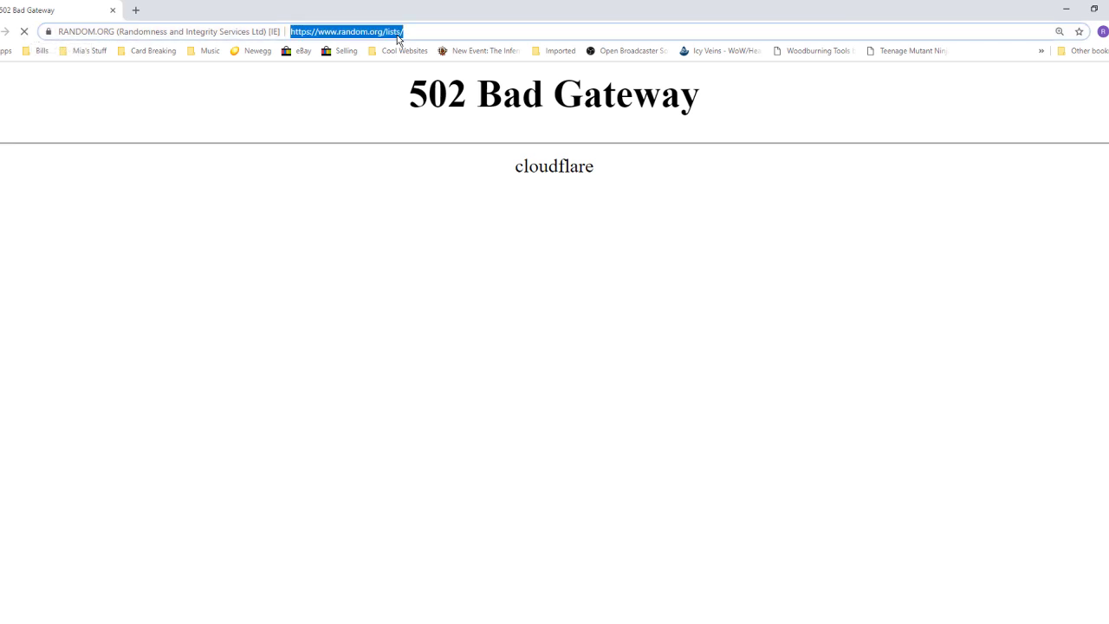
text(www.ra)
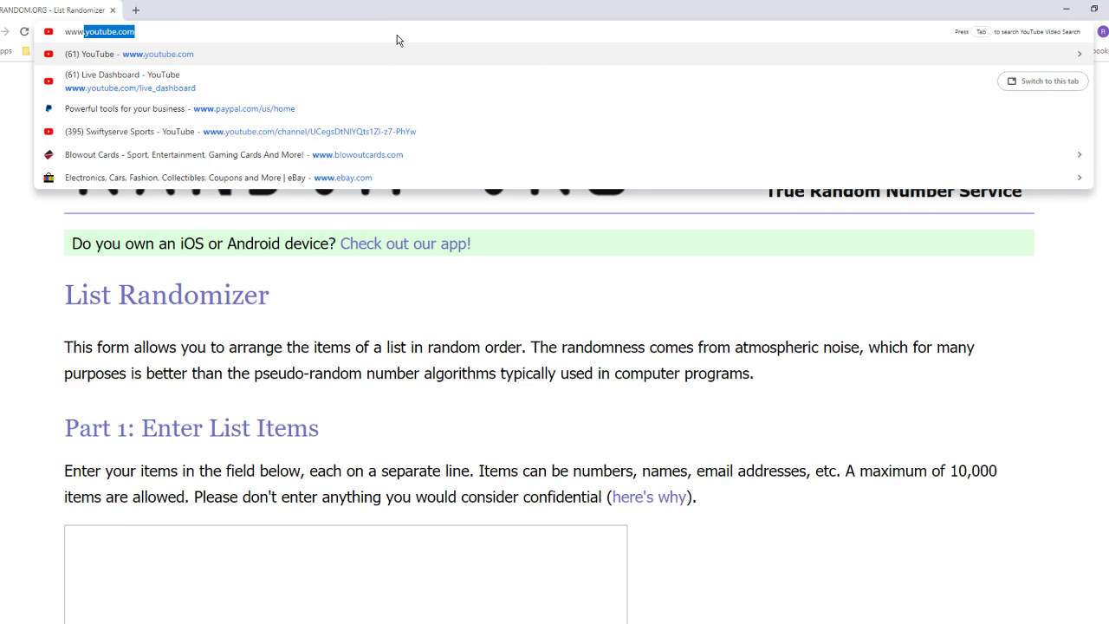
text(ndom)
key(Return)
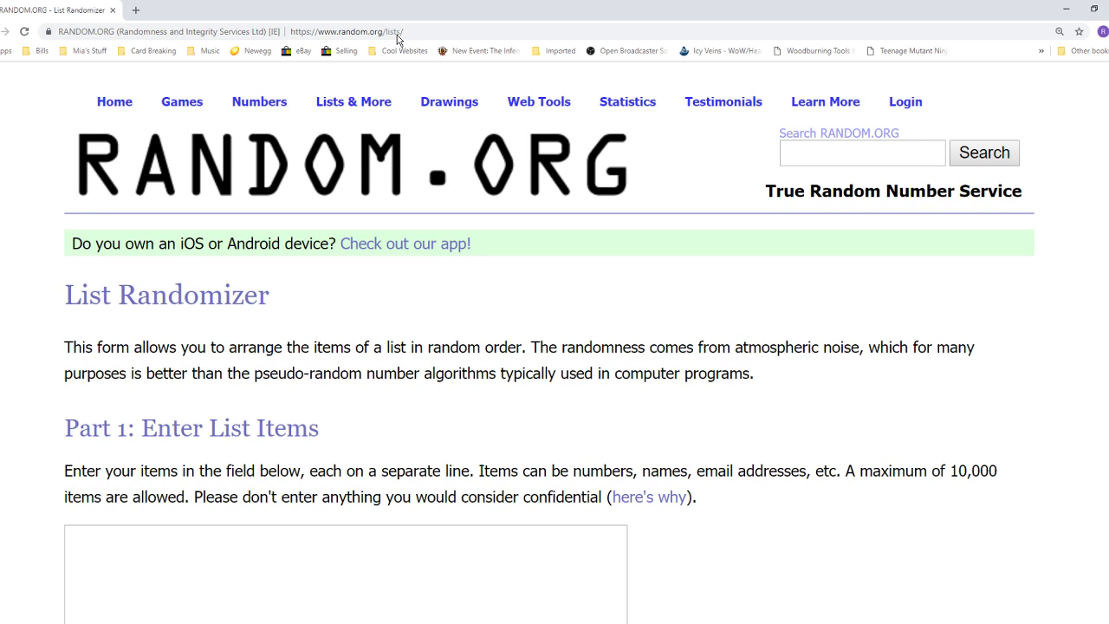
Paste the 32 copied buyer names into the List Randomizer's list box
scroll(165, 401, down, 1)
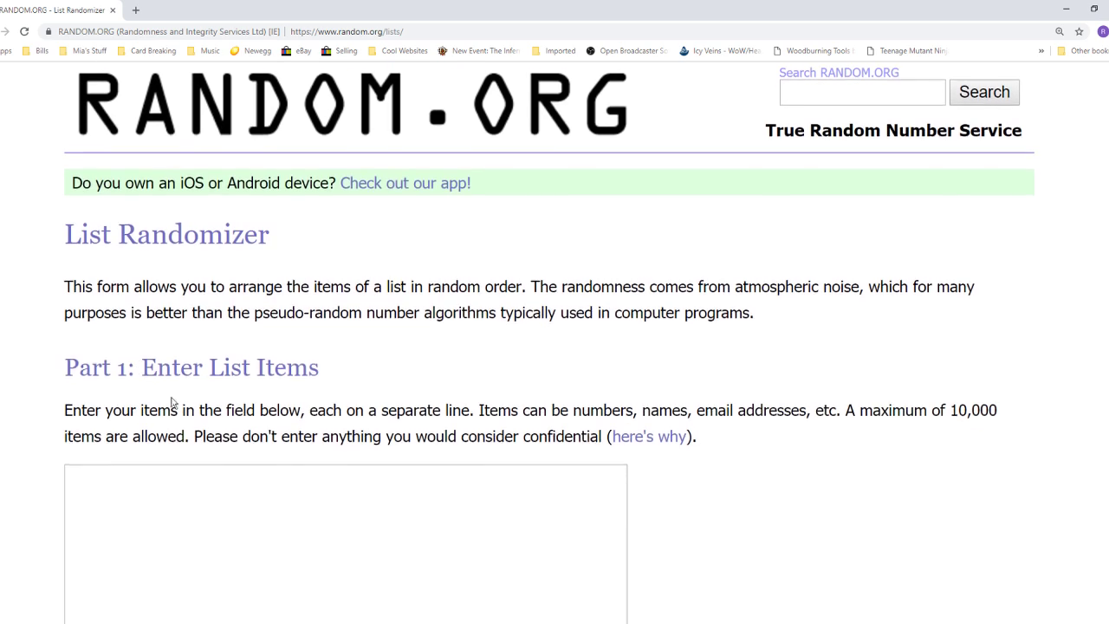
click(216, 484)
key(ctrl+v)
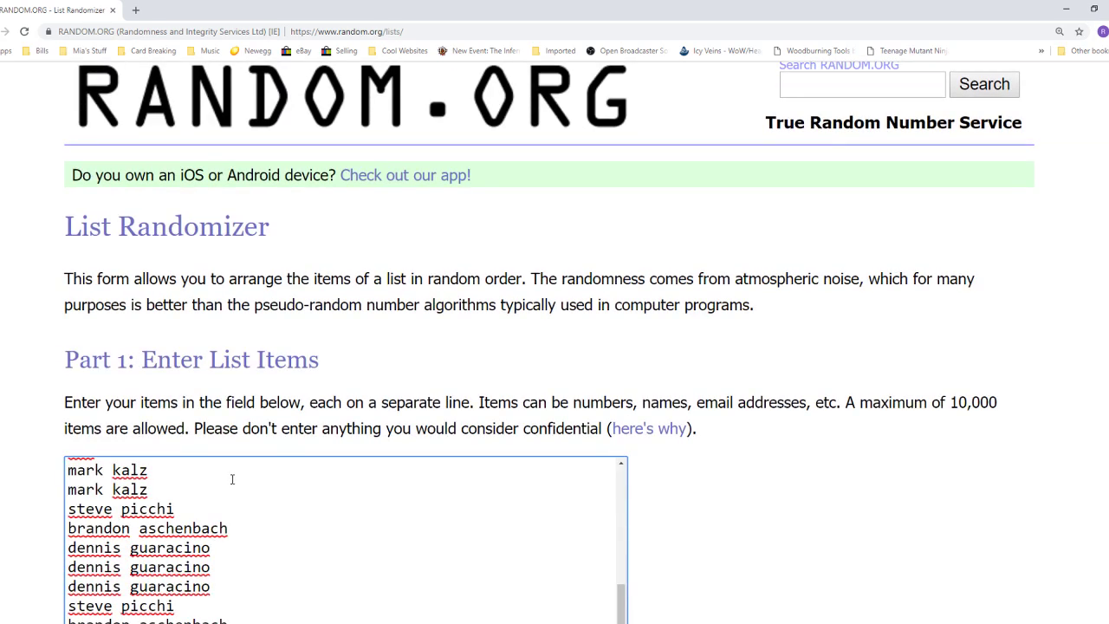
scroll(217, 483, up, 1)
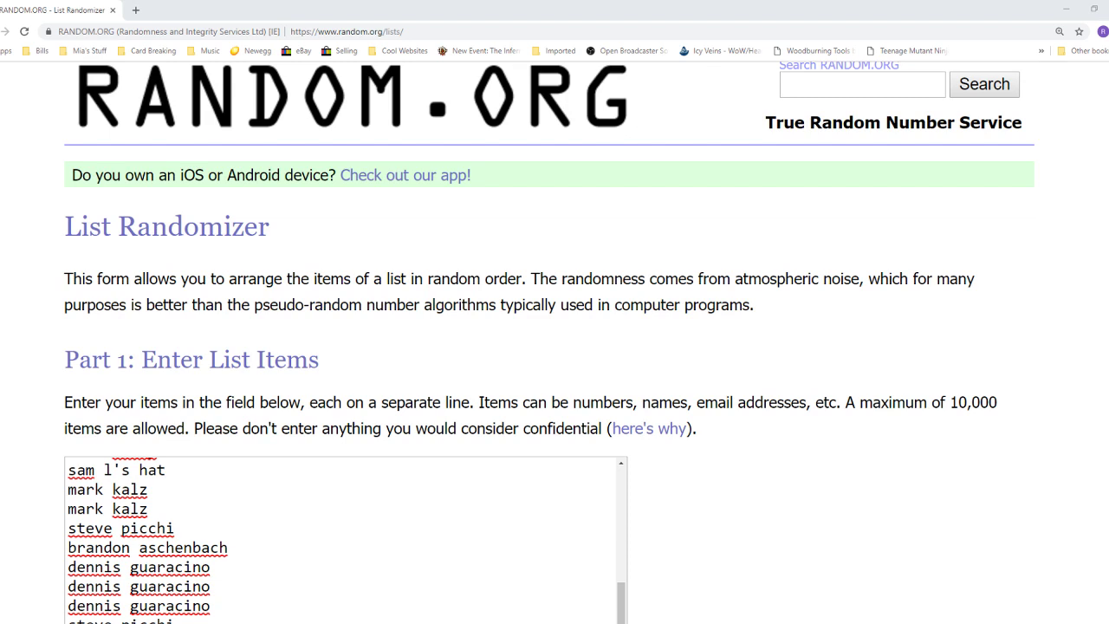
click(723, 577)
scroll(774, 566, down, 1)
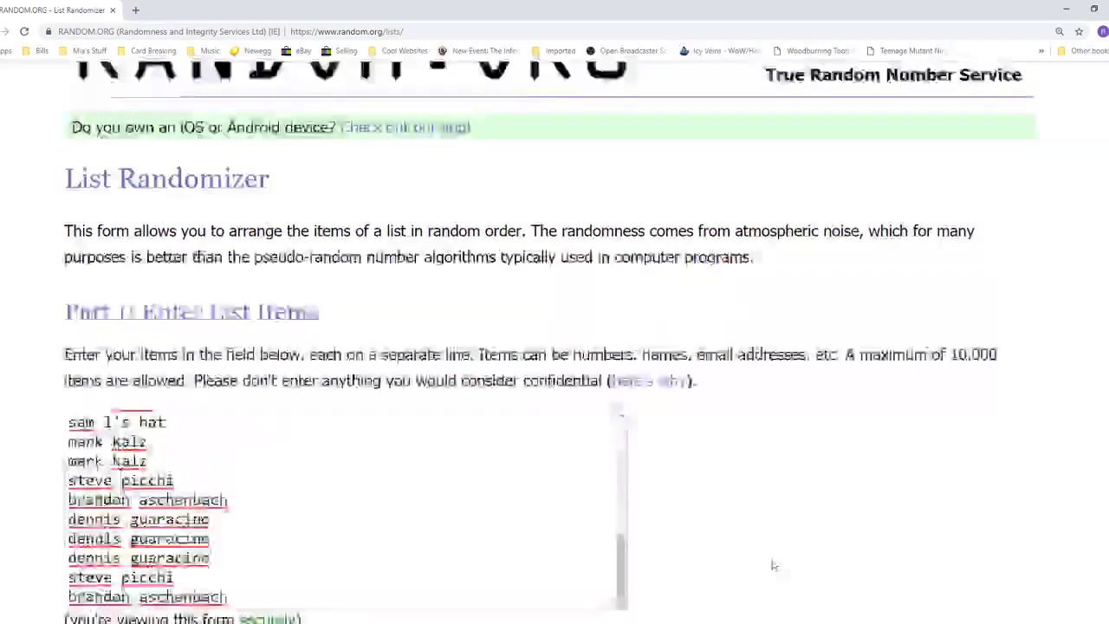
scroll(774, 565, up, 2)
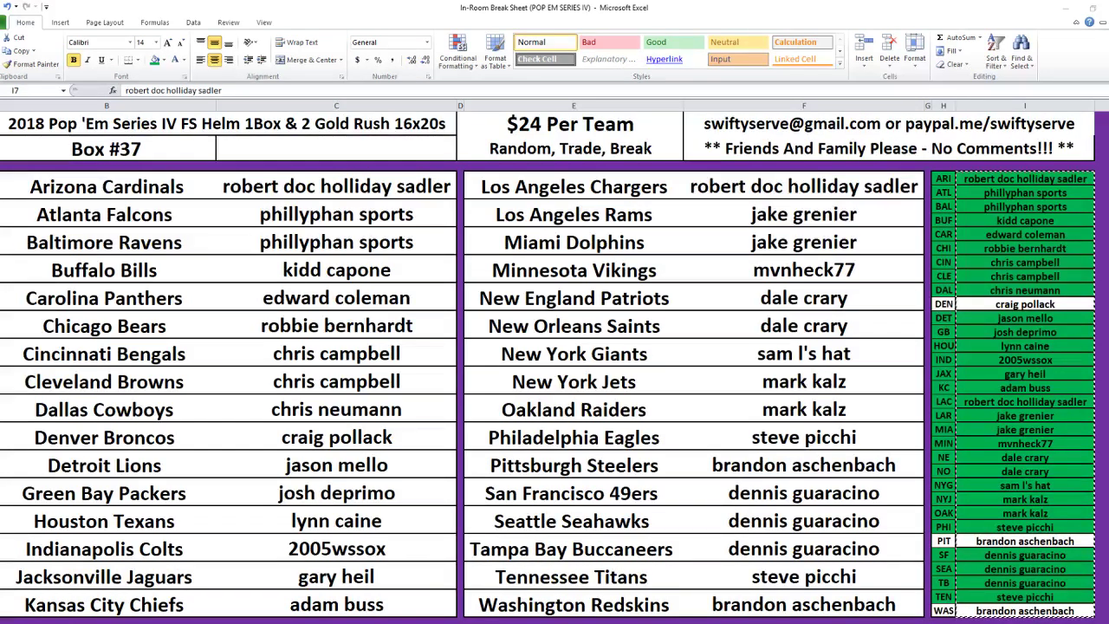
Shade the DEN row and the PIT through WAS rows green as paid
drag(943, 304, 1024, 304)
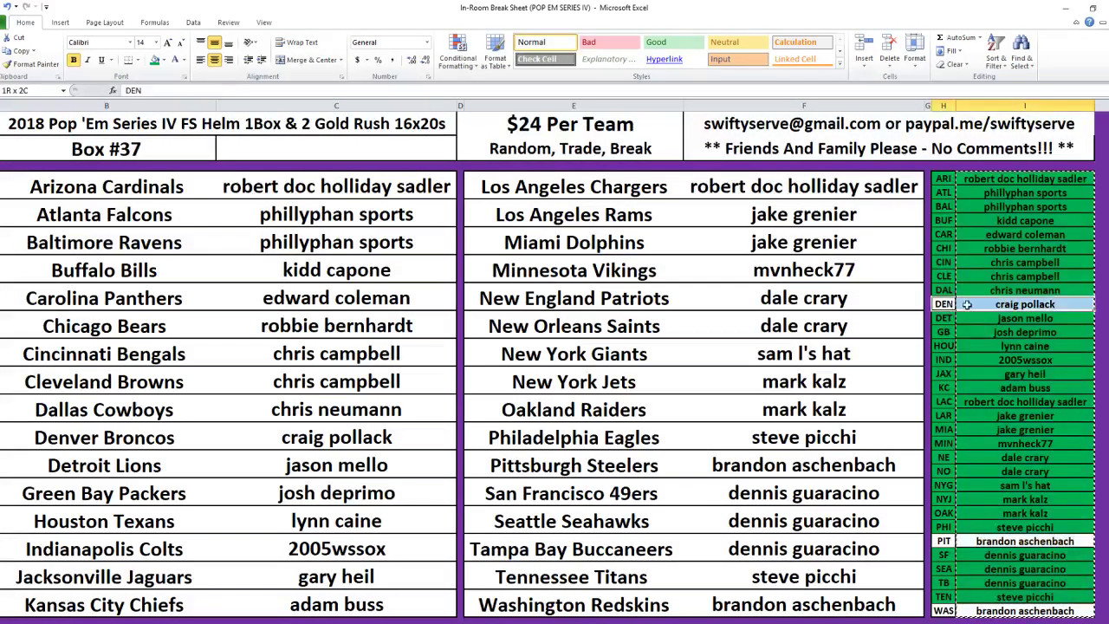
click(154, 60)
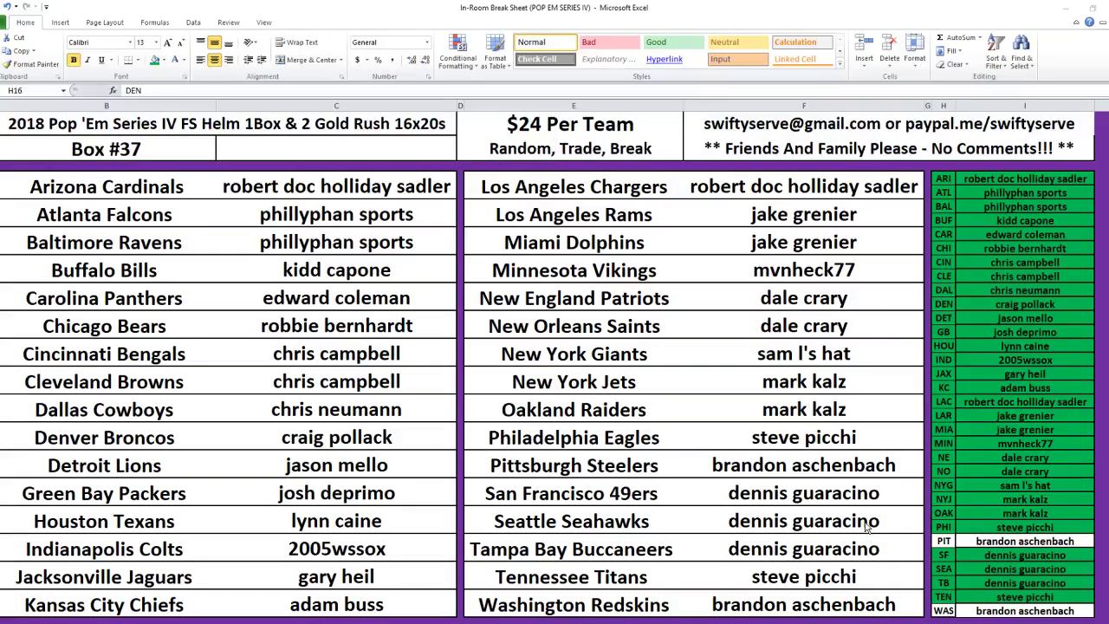
drag(944, 544, 996, 610)
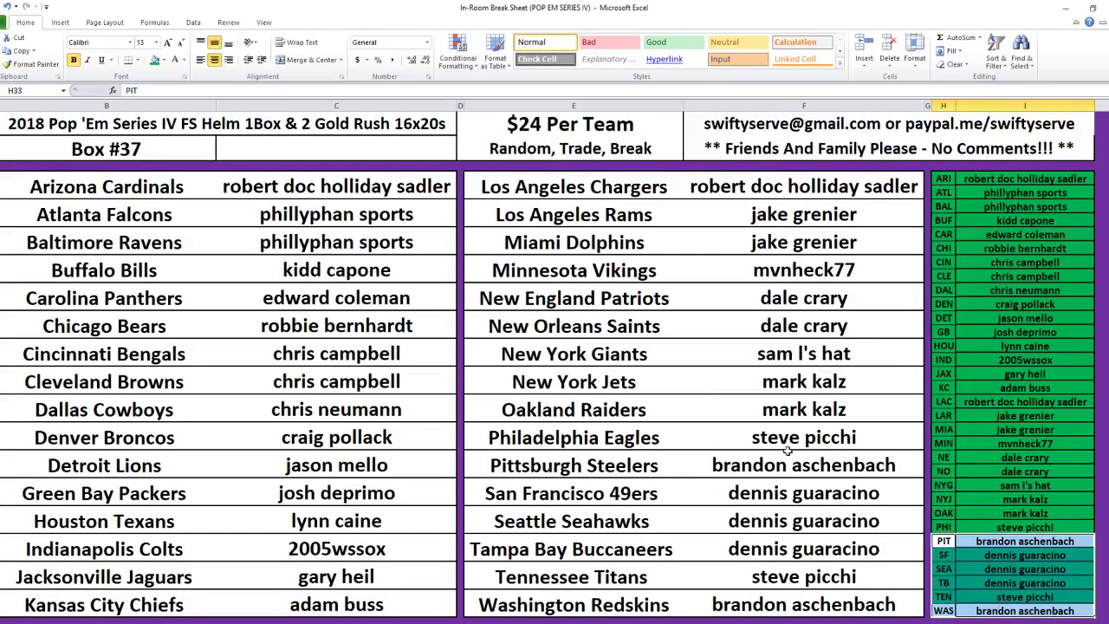
click(155, 60)
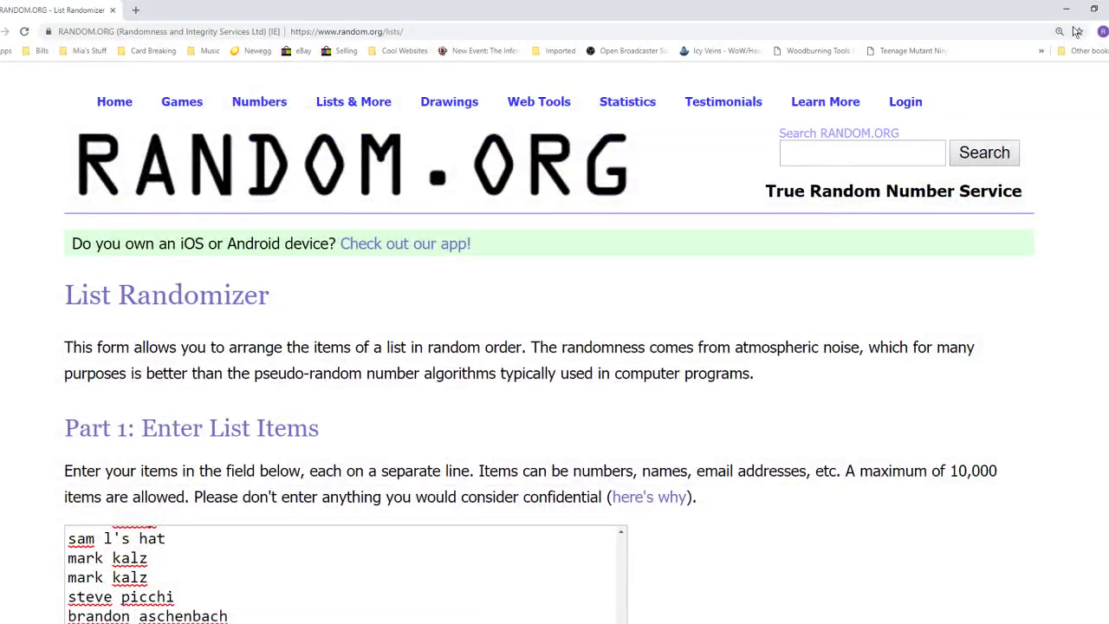
Bring the randomizer browser forward and resize it over the spreadsheet
click(1070, 11)
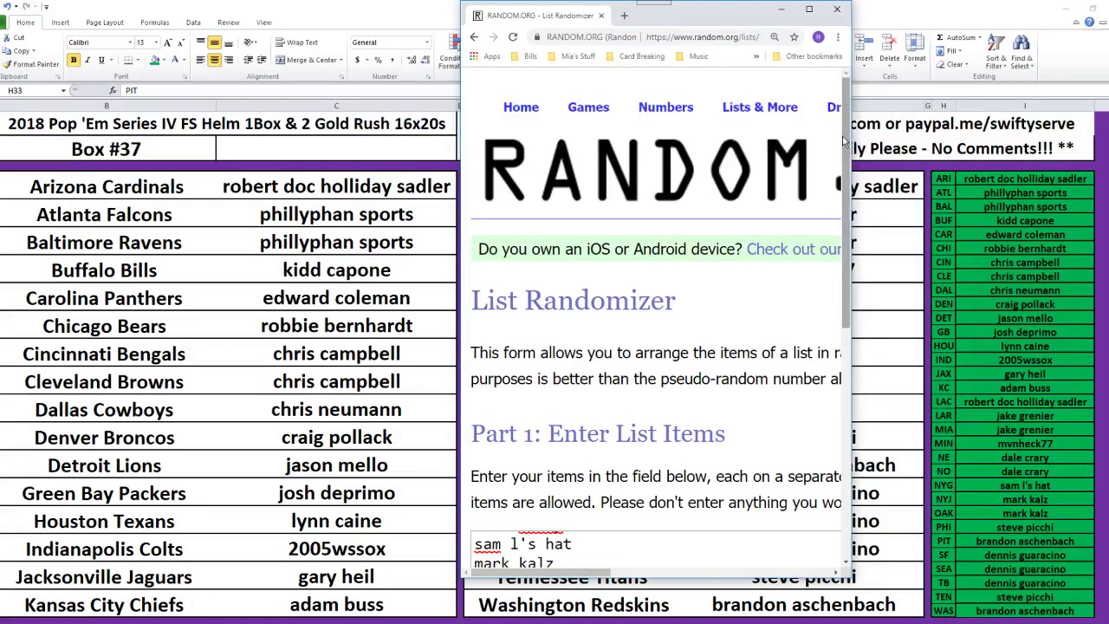
scroll(626, 350, down, 4)
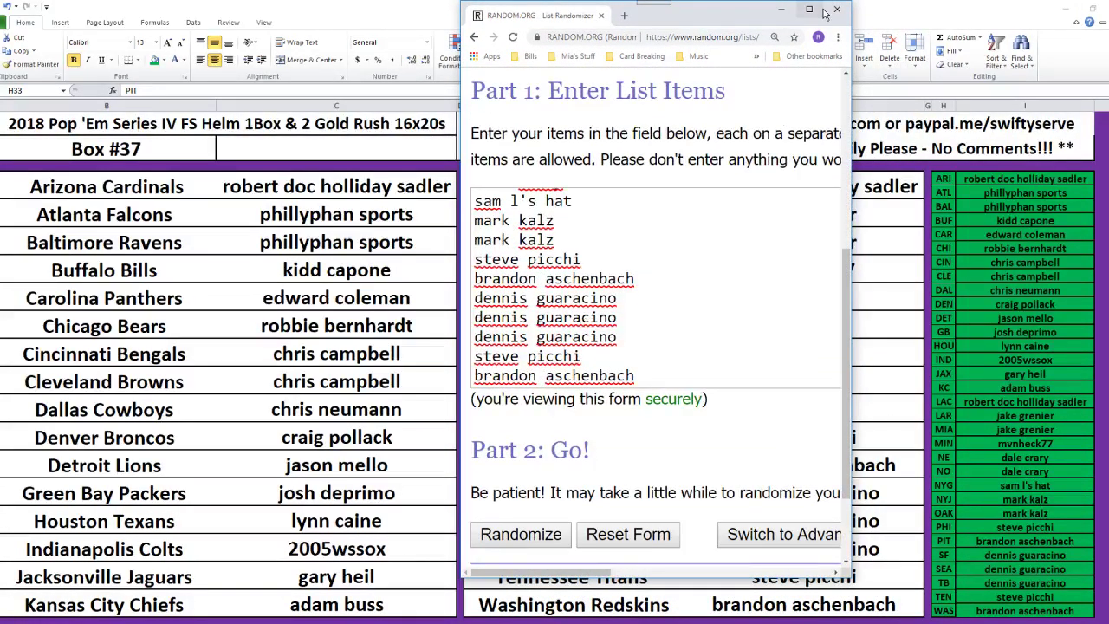
click(808, 8)
scroll(517, 556, up, 8)
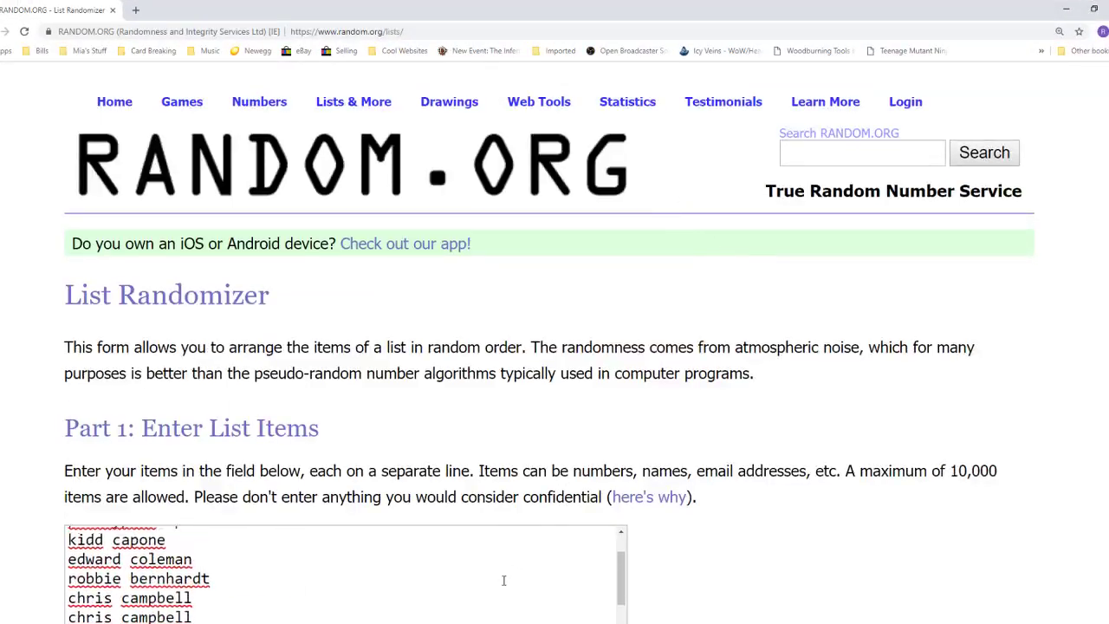
click(1093, 9)
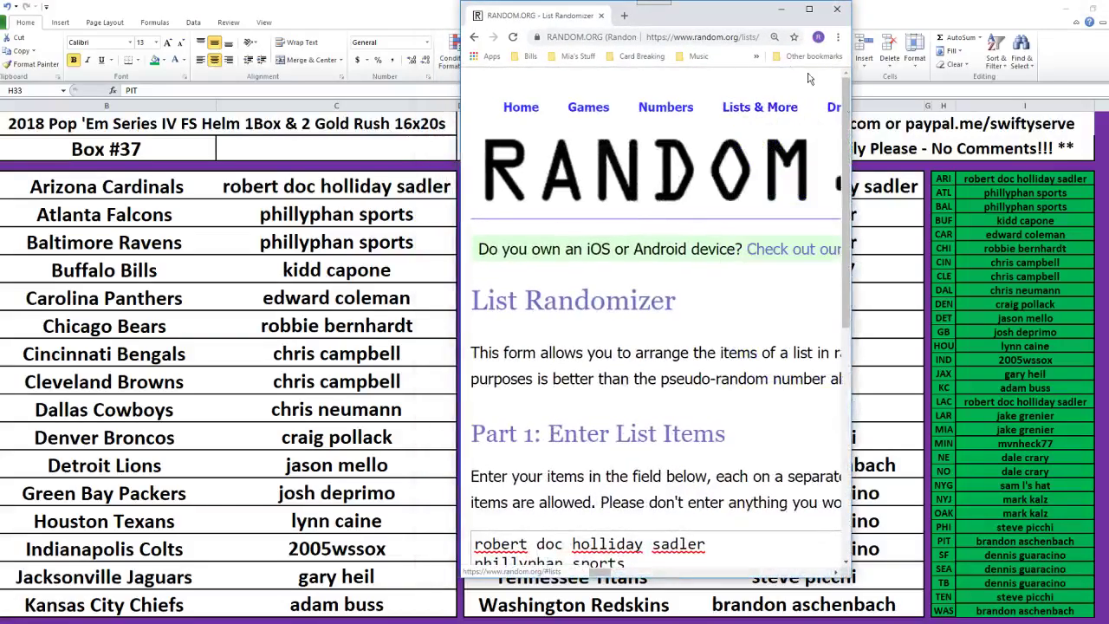
drag(851, 147, 844, 319)
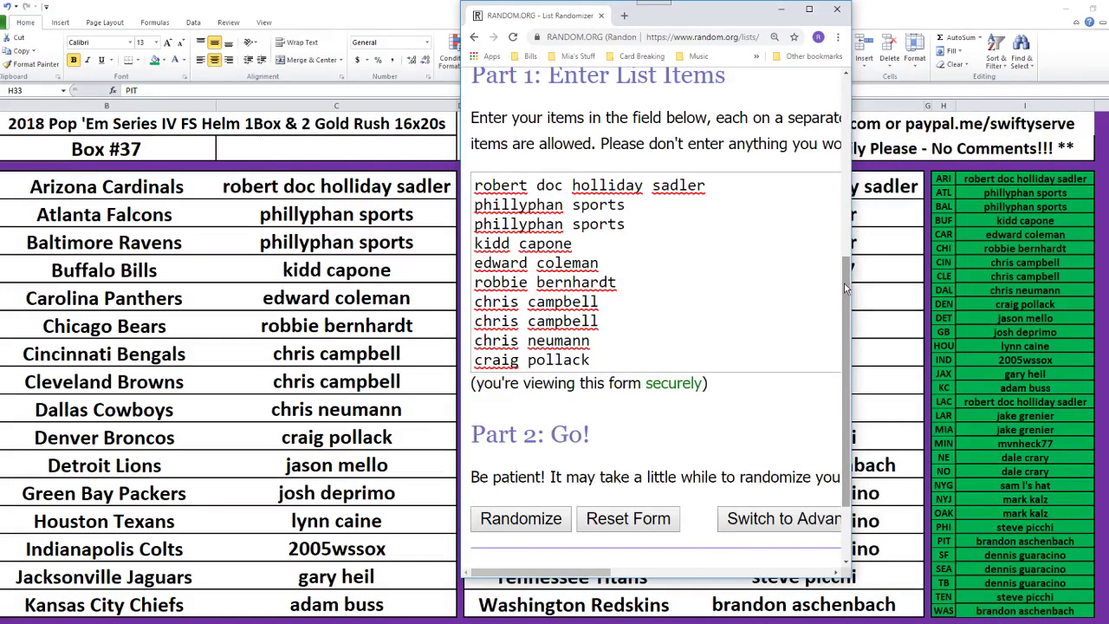
drag(846, 288, 847, 297)
Scroll the pasted buyer list to check it against the sheet, then maximise the browser
click(707, 330)
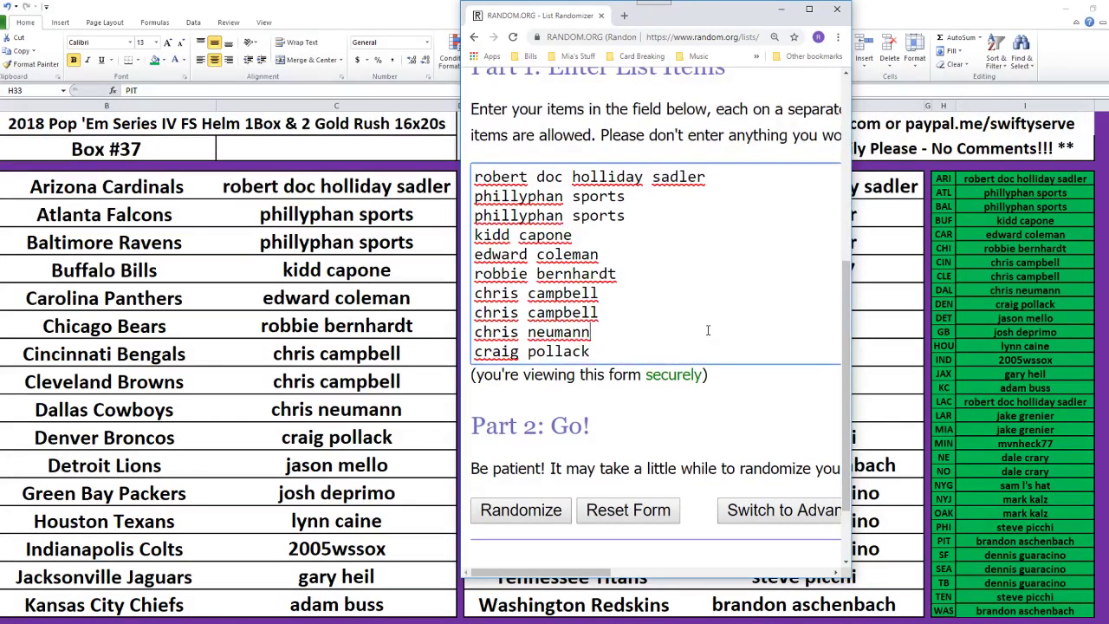
scroll(708, 330, down, 3)
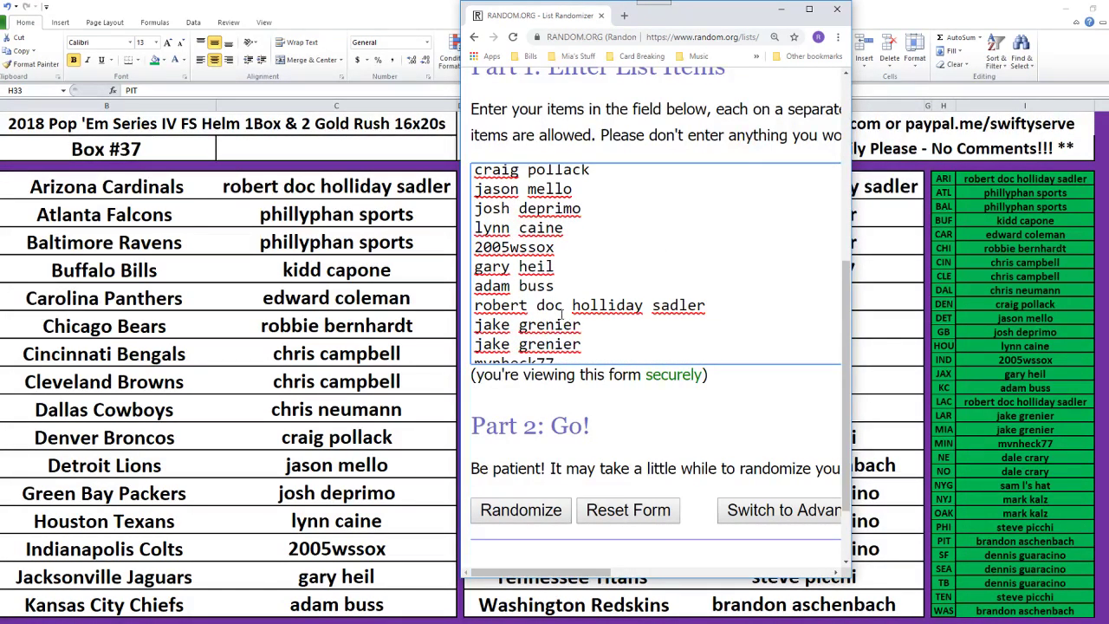
drag(759, 14, 584, 36)
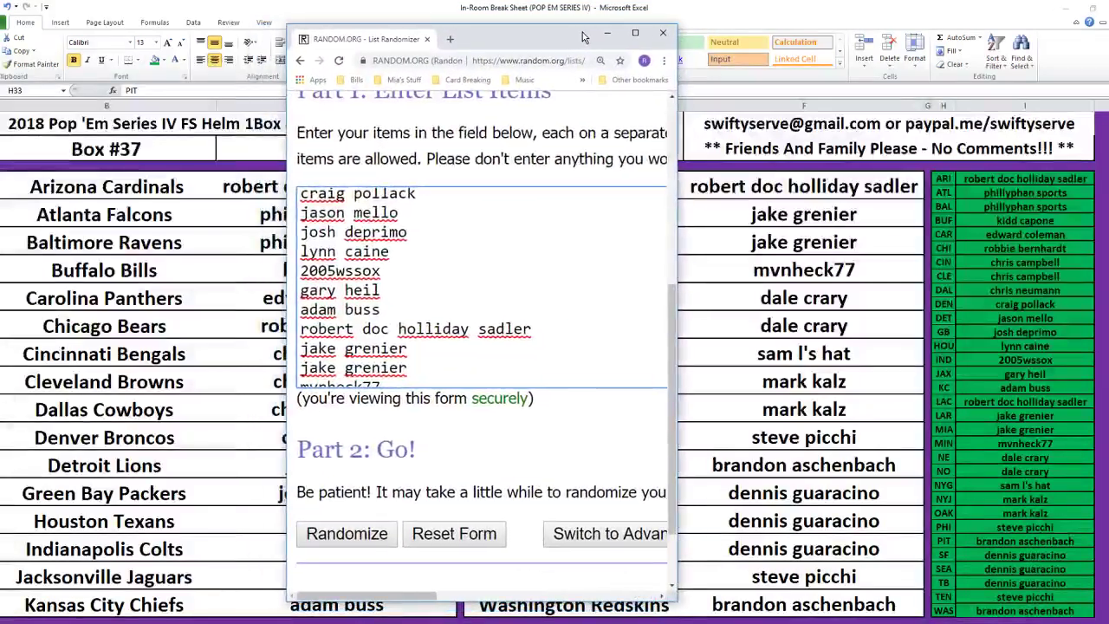
scroll(486, 271, down, 3)
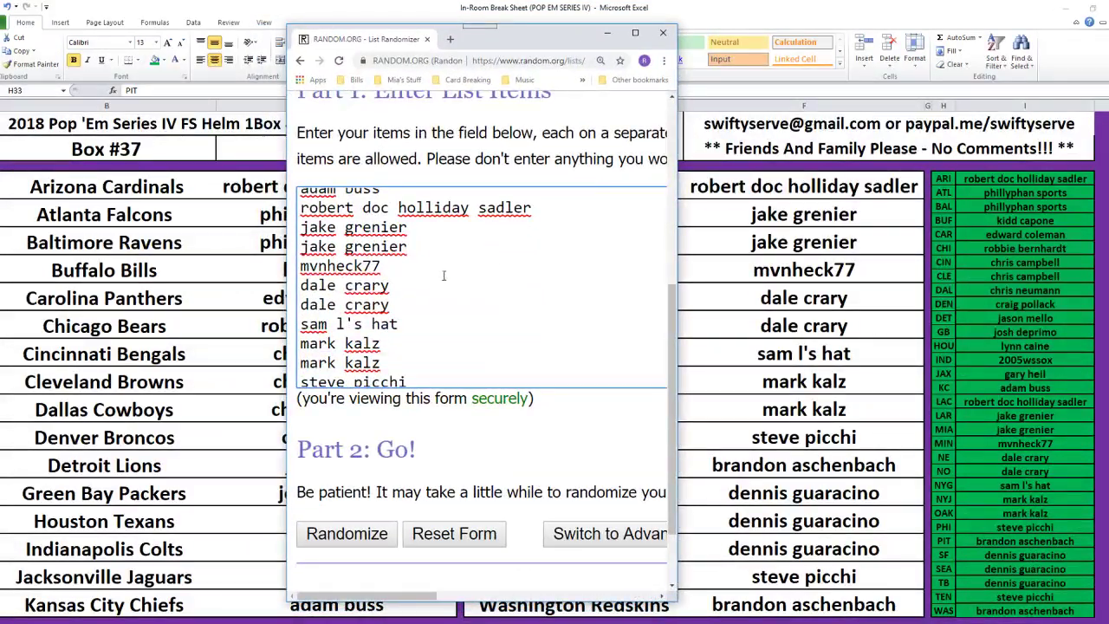
scroll(459, 343, down, 1)
scroll(459, 343, down, 2)
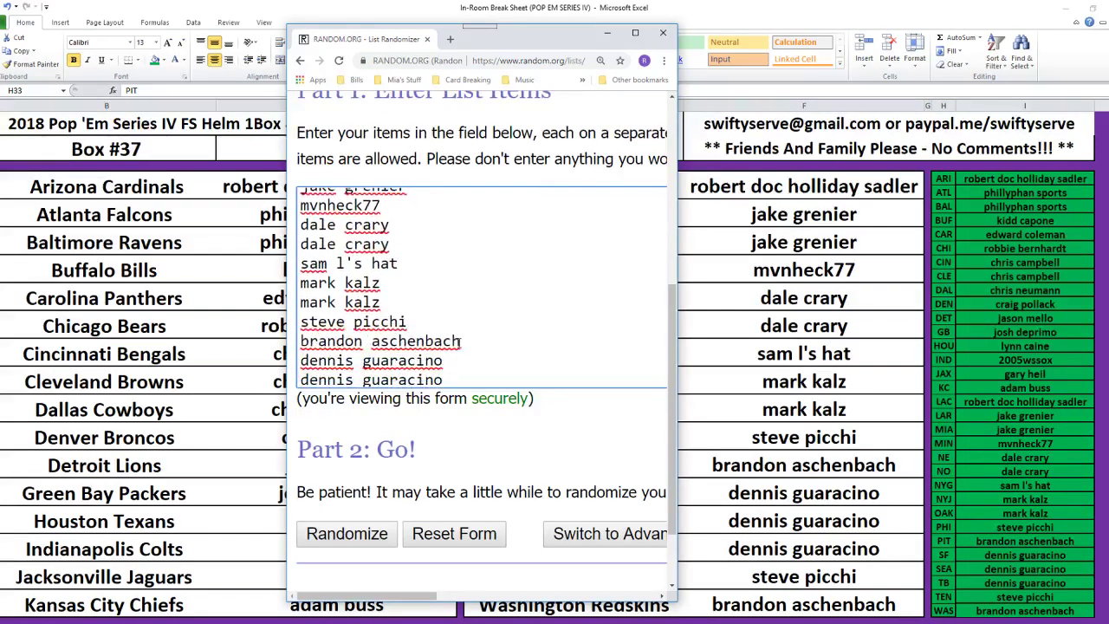
scroll(495, 342, down, 1)
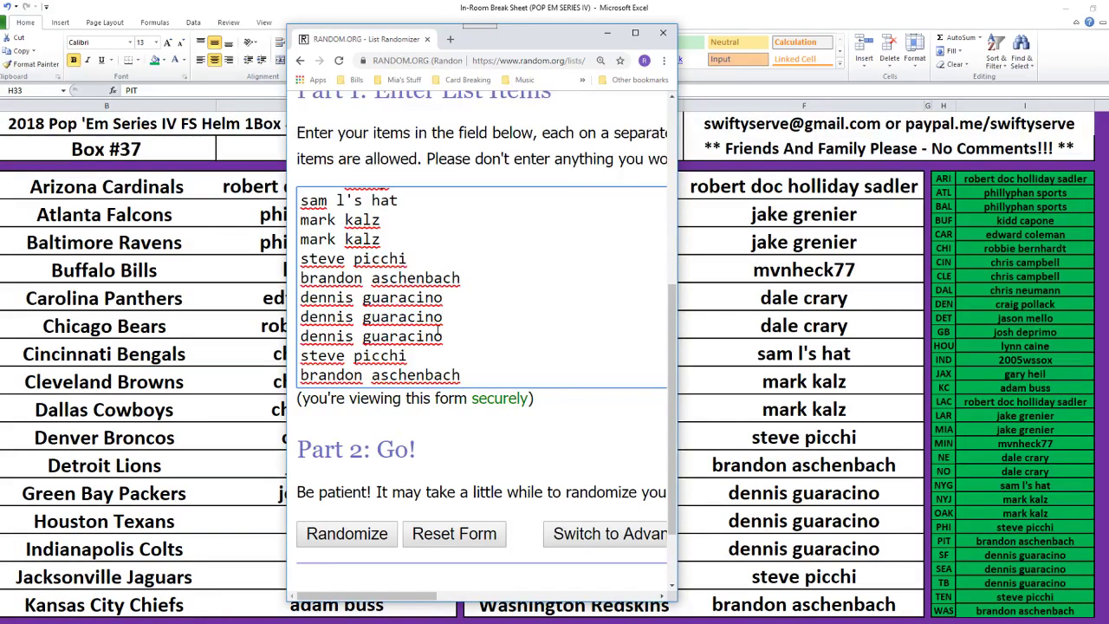
click(635, 32)
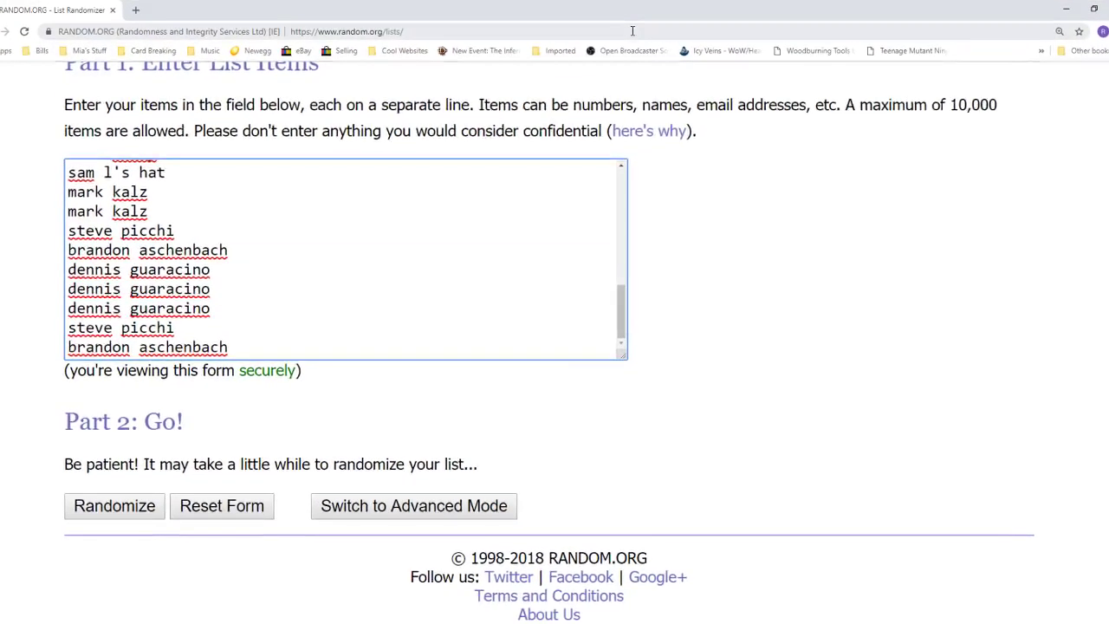
Randomize the 32-name buyer list five times on RANDOM.ORG
click(129, 509)
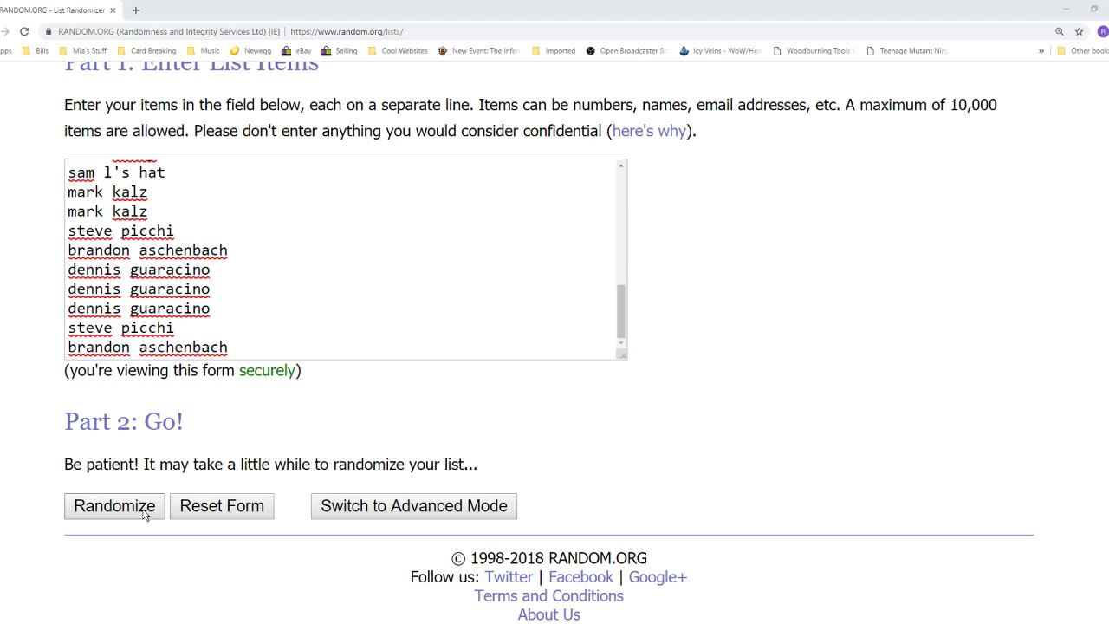
click(145, 513)
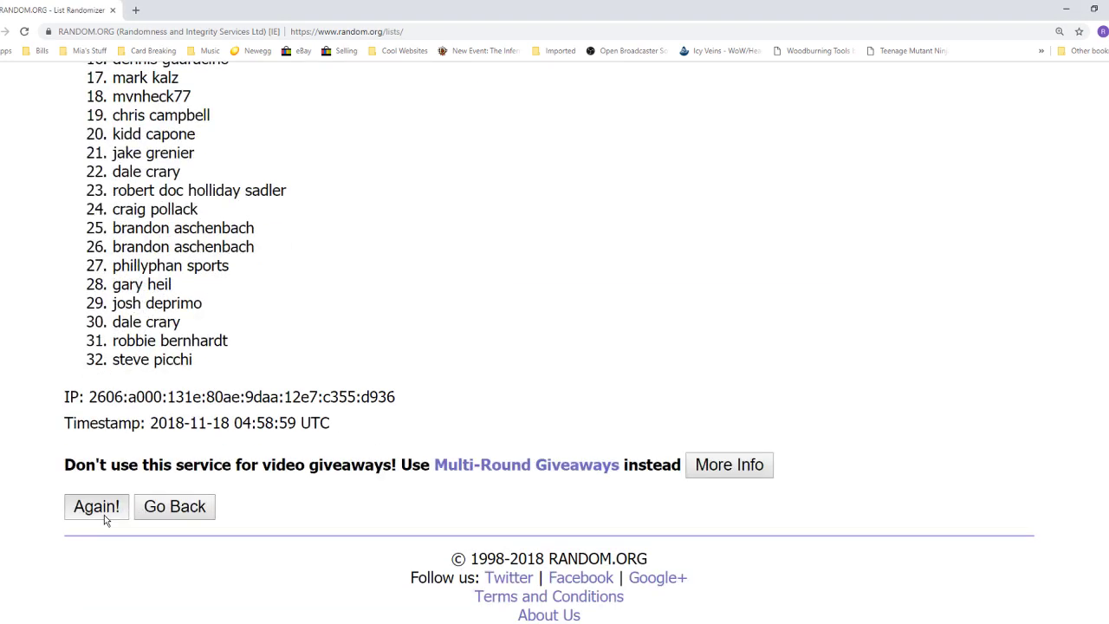
click(96, 506)
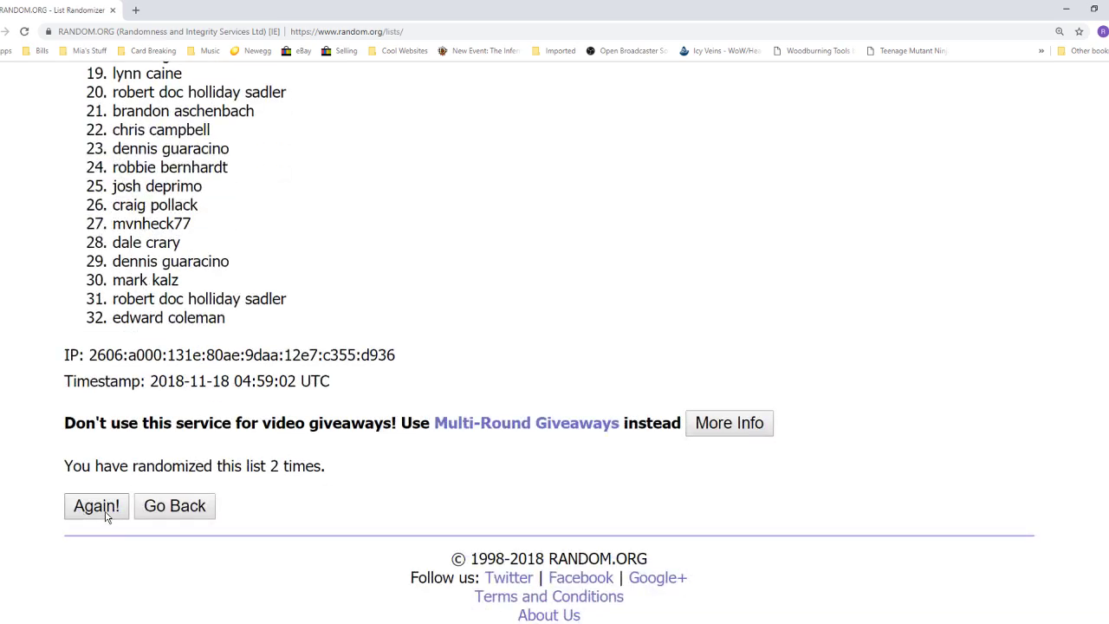
click(104, 514)
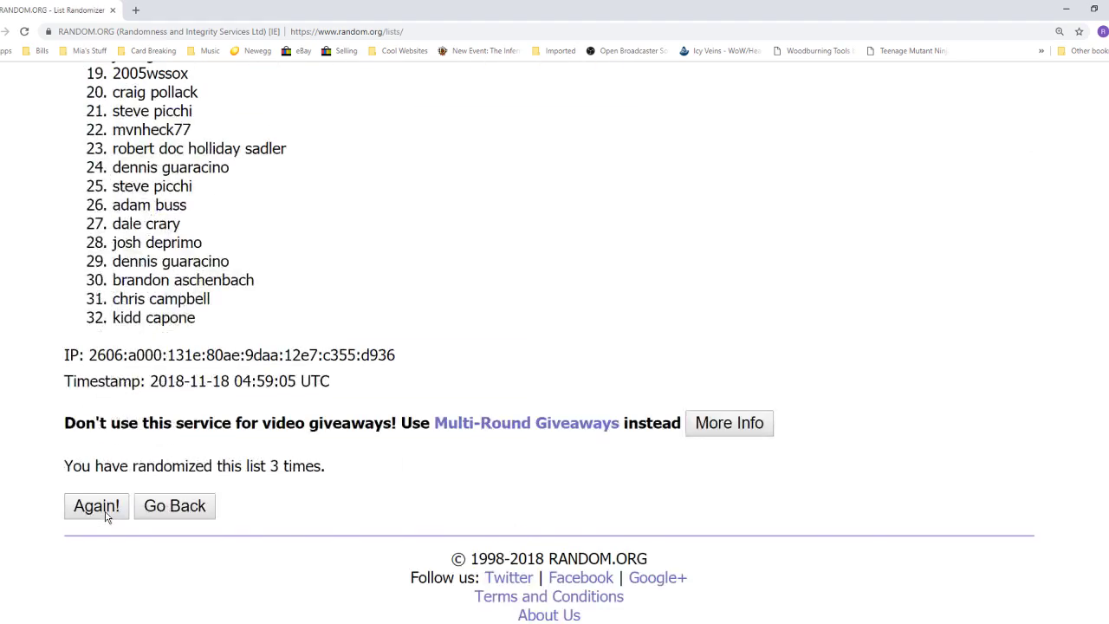
click(106, 515)
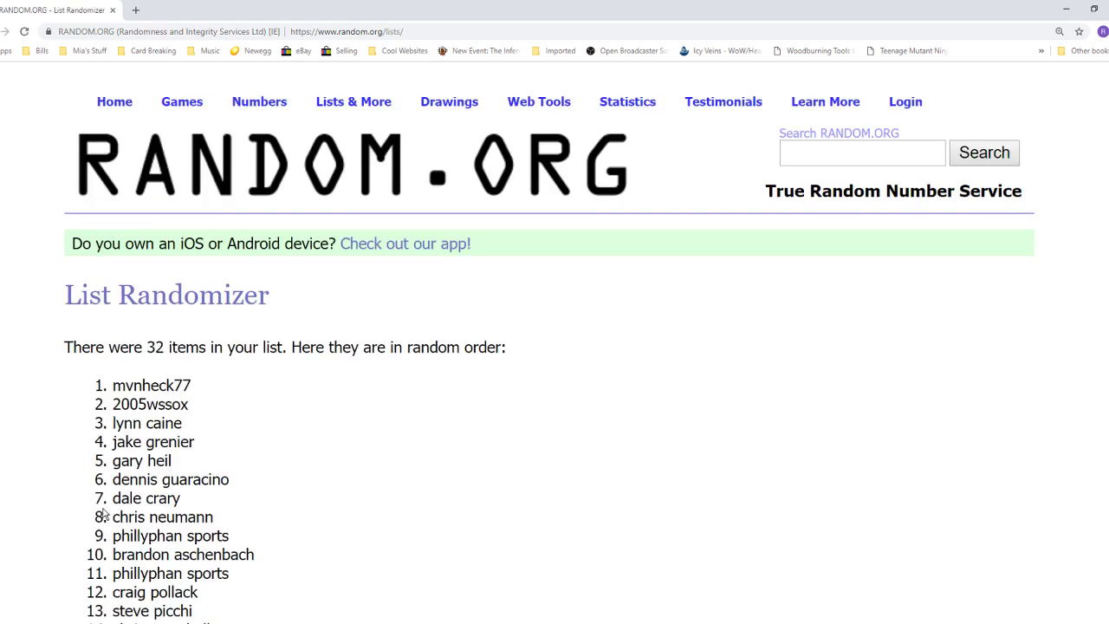
click(109, 515)
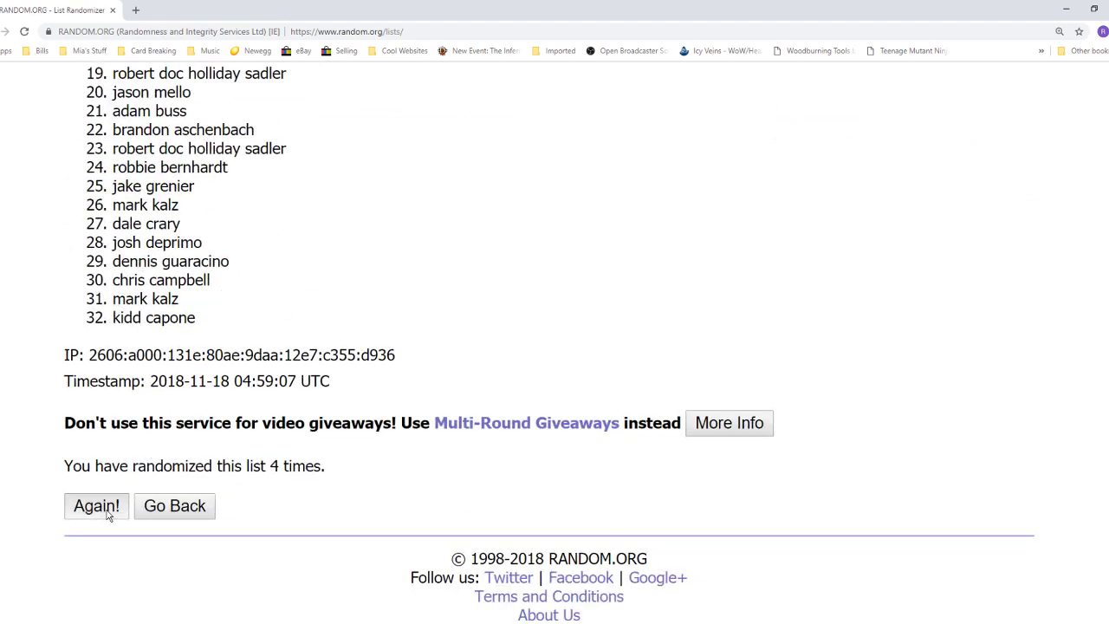
Select and copy the final numbered buyer list 1–32
drag(214, 465, 470, 474)
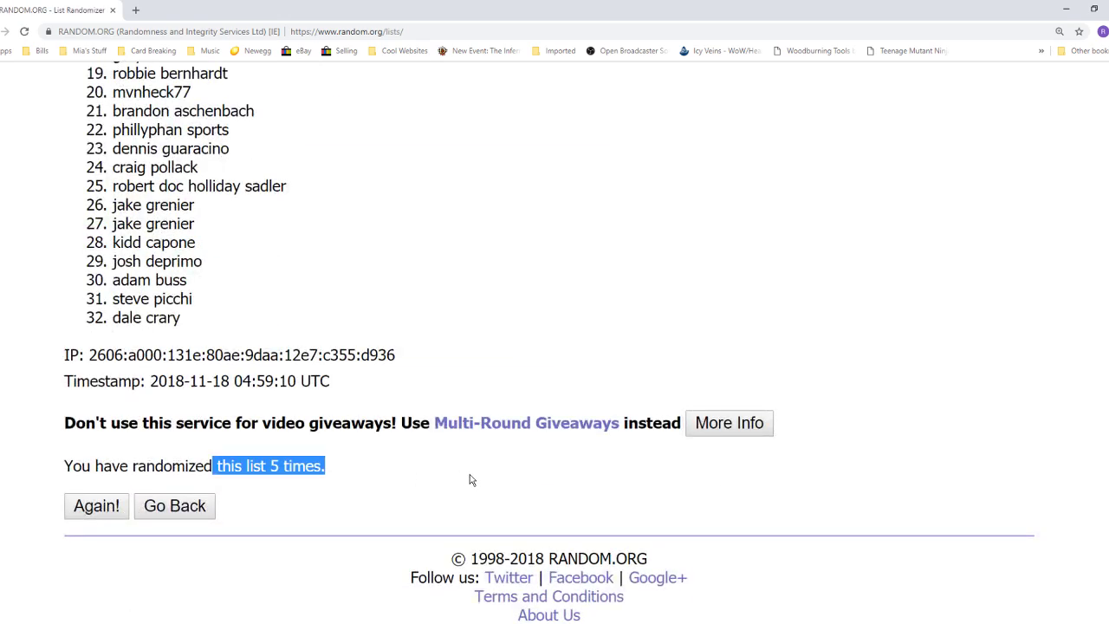
scroll(459, 476, up, 8)
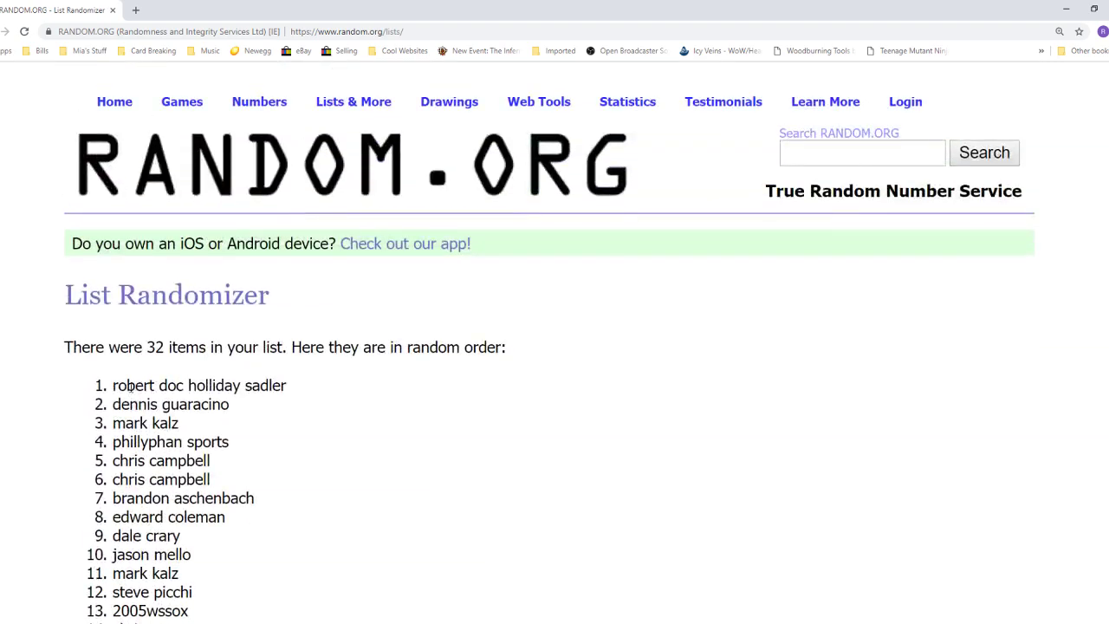
scroll(130, 423, down, 4)
drag(111, 383, 184, 548)
scroll(177, 436, down, 2)
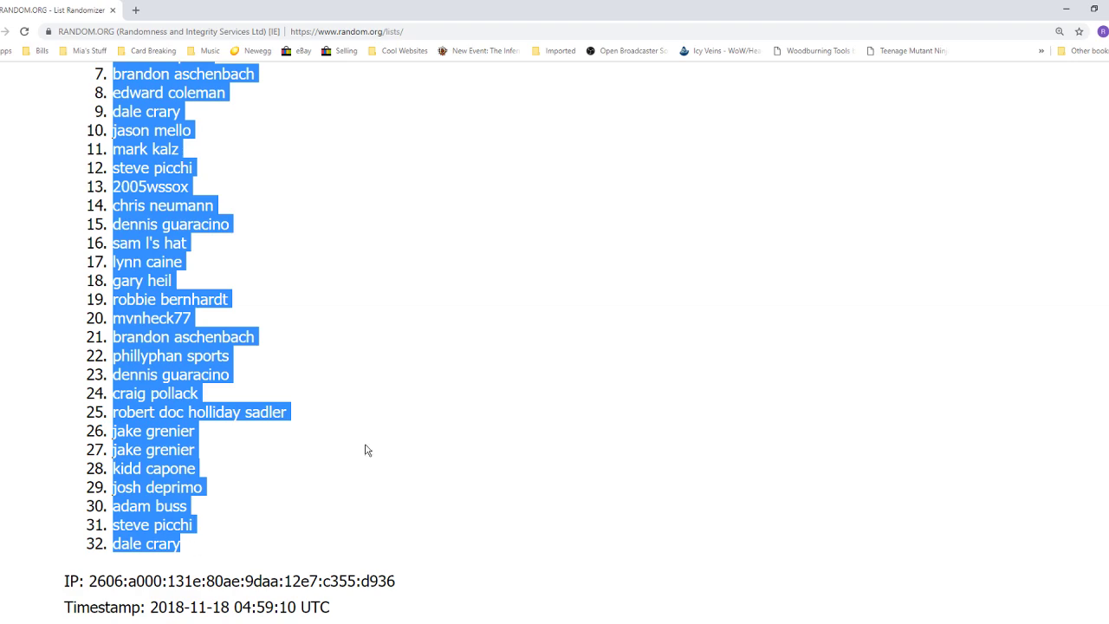
click(1065, 9)
Paste the shuffled numbered buyer list 1–32 into column I starting at cell I7
click(1025, 177)
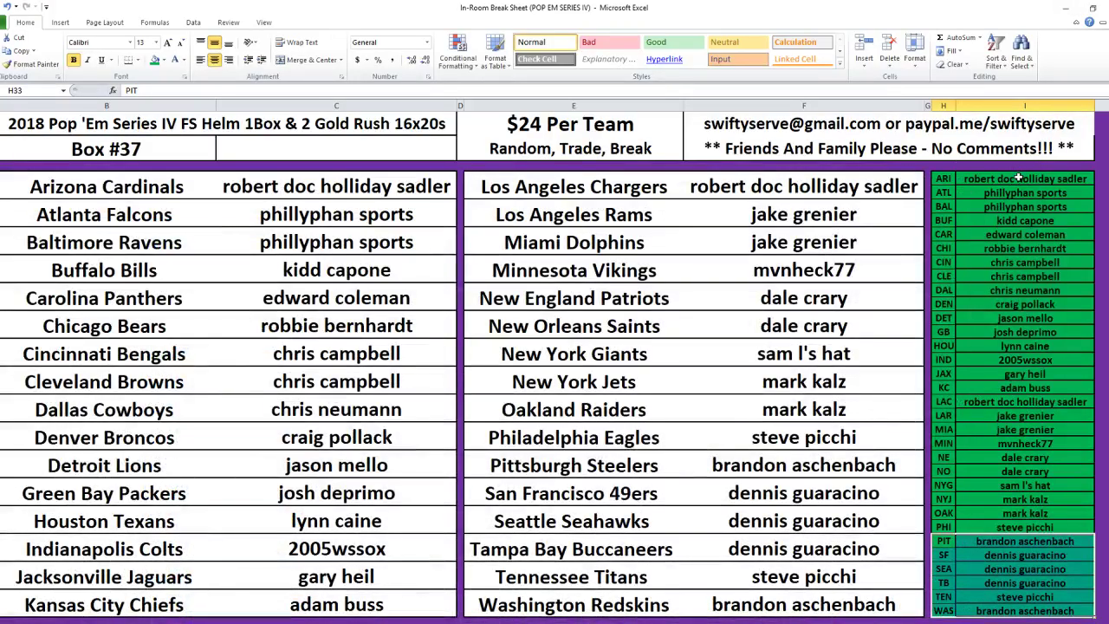
right_click(1025, 178)
click(944, 224)
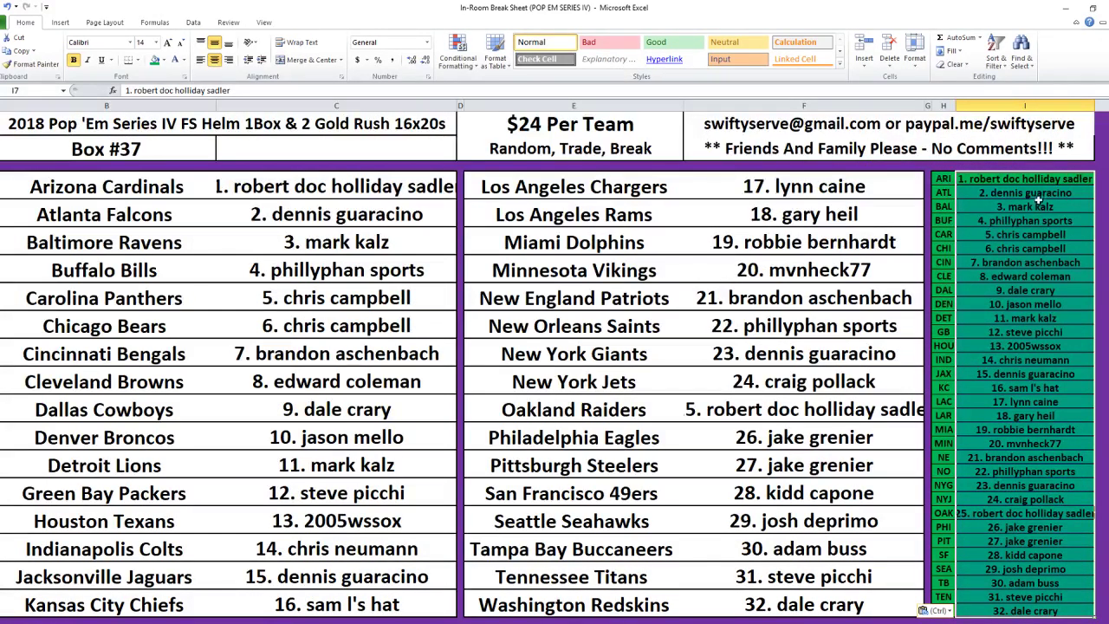
click(1044, 182)
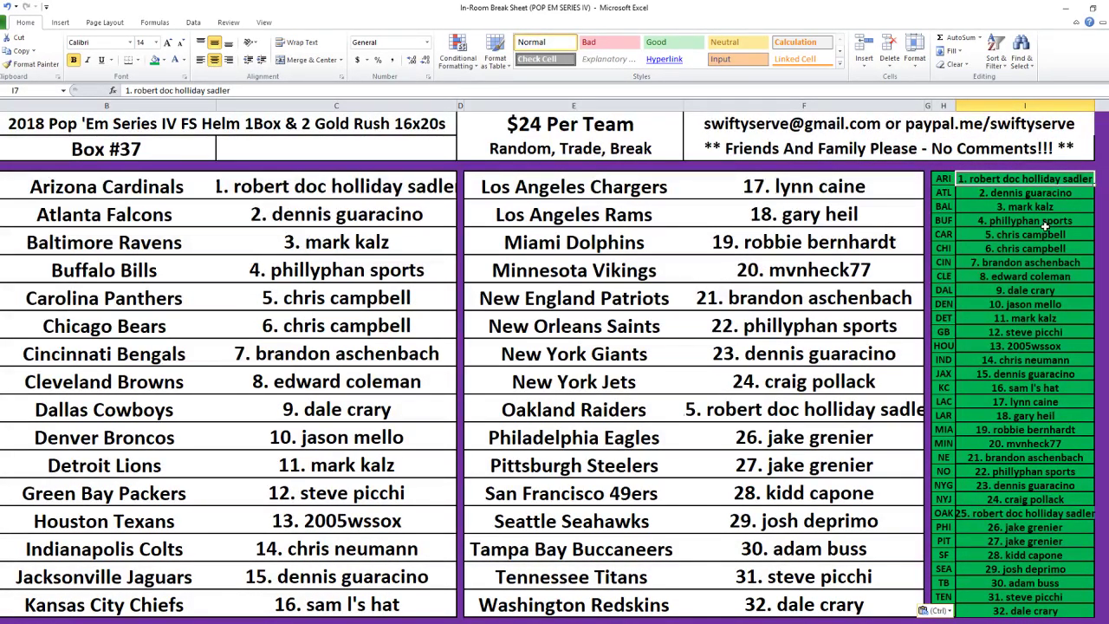
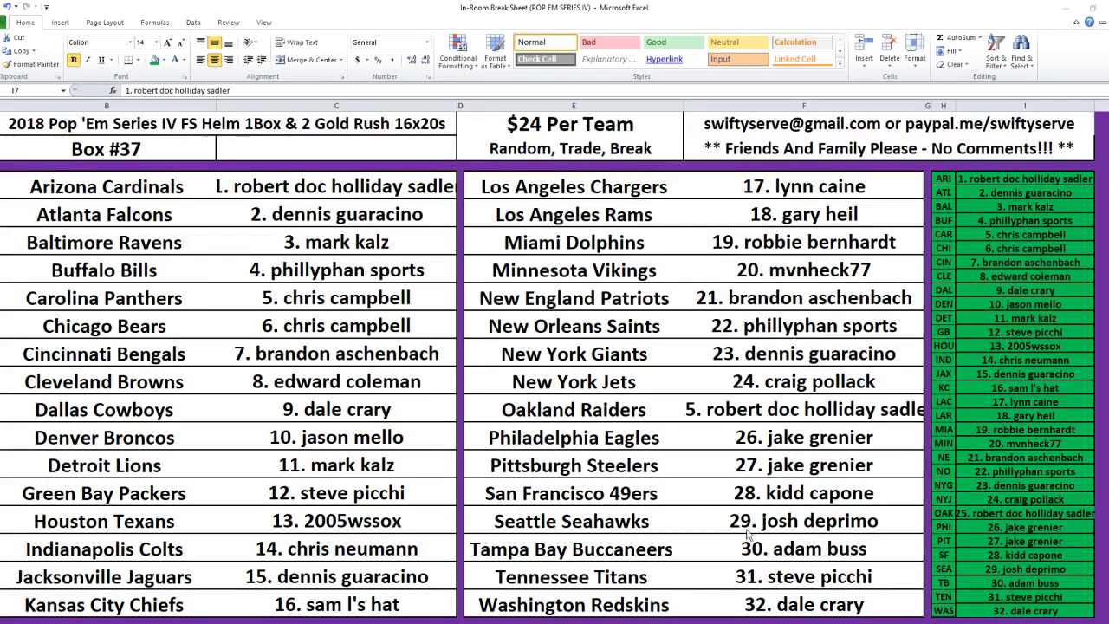
Fill the San Francisco 49ers team/name row E29:F29 green
drag(589, 504, 769, 486)
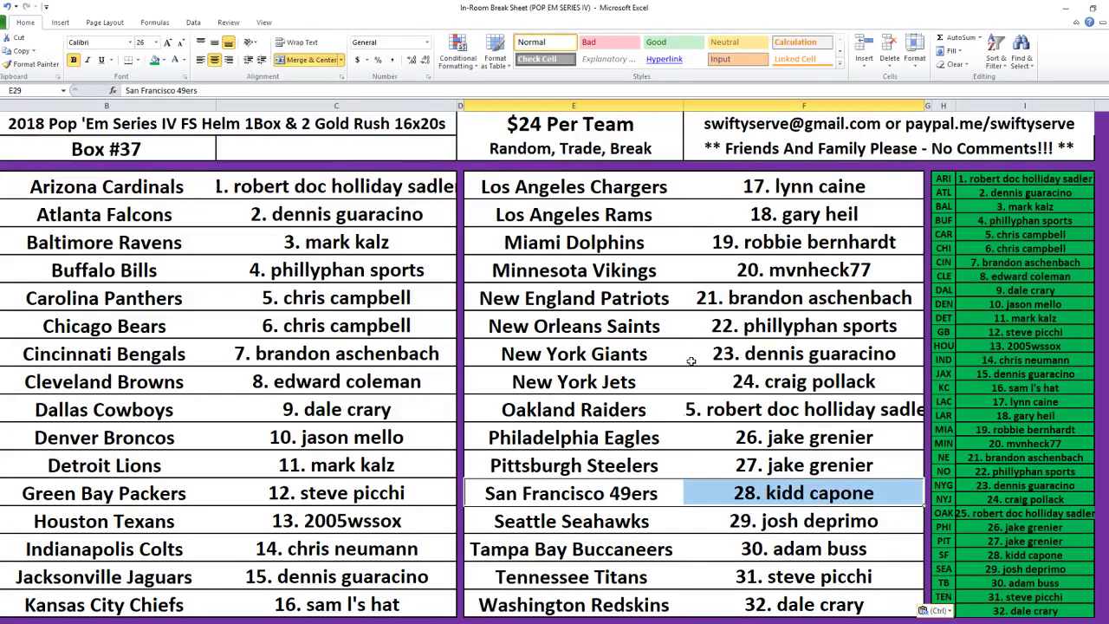
click(161, 60)
click(154, 61)
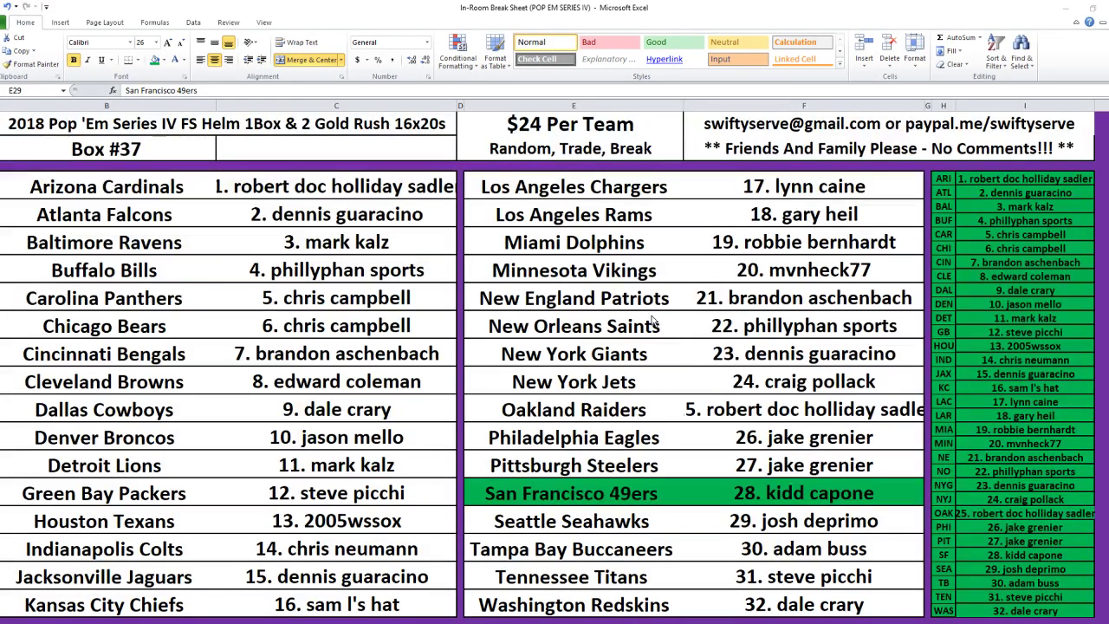
Fill the New England Patriots row E15:F15 green and check the Steelers name formula
drag(663, 298, 750, 310)
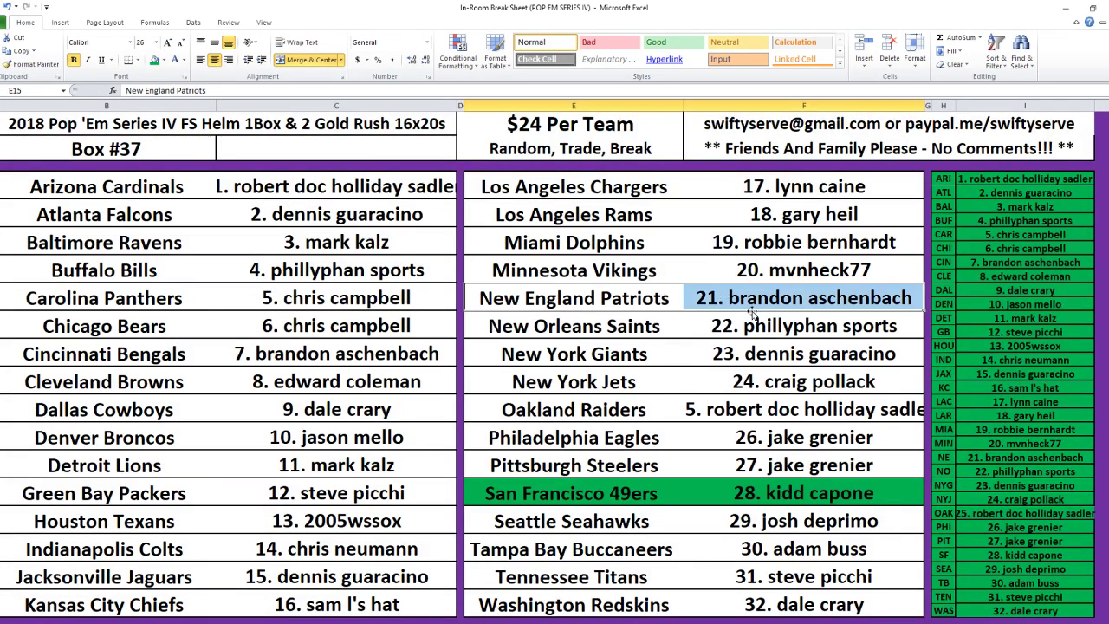
click(154, 60)
click(780, 453)
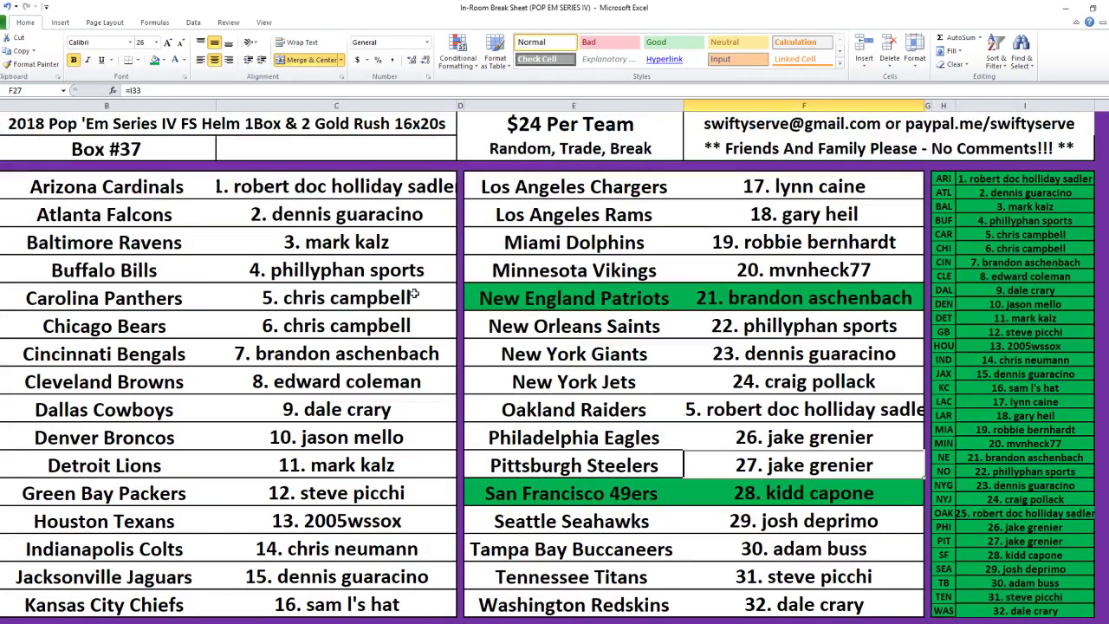
drag(191, 241, 255, 243)
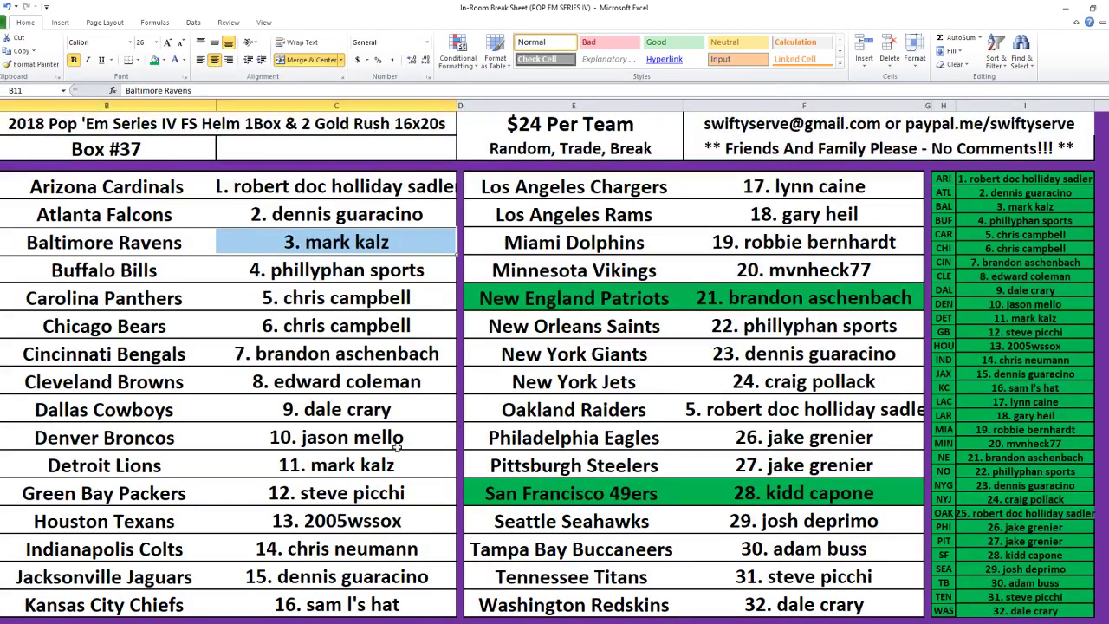
Fill the Ravens B11:C11, Lions B27:C27 and Rams E9:F9 rows green
drag(212, 462, 286, 465)
click(154, 61)
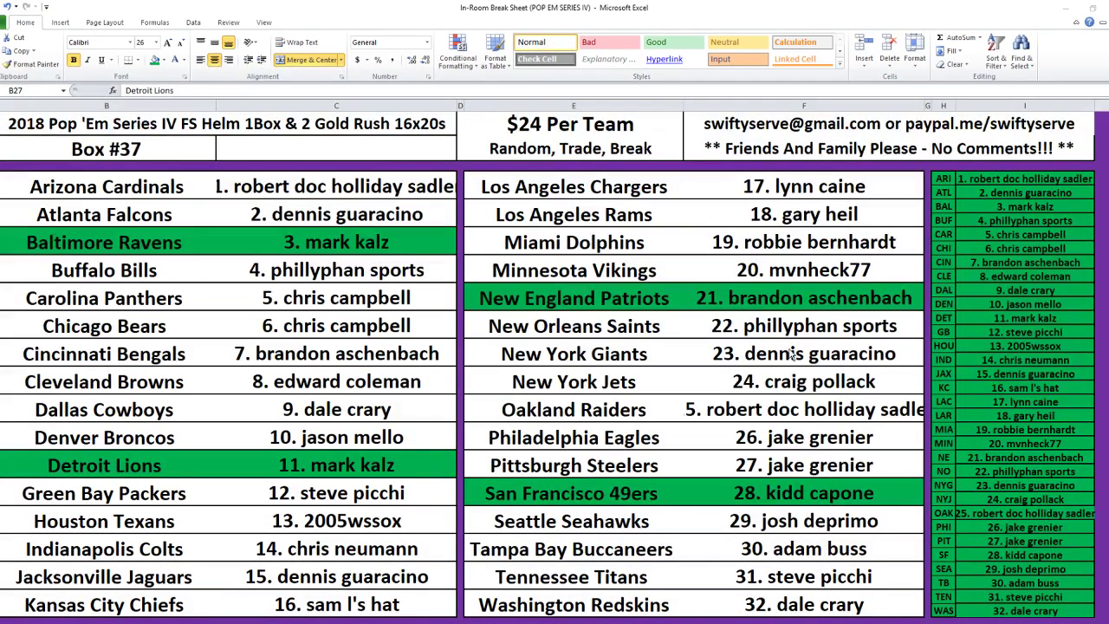
drag(645, 216, 773, 217)
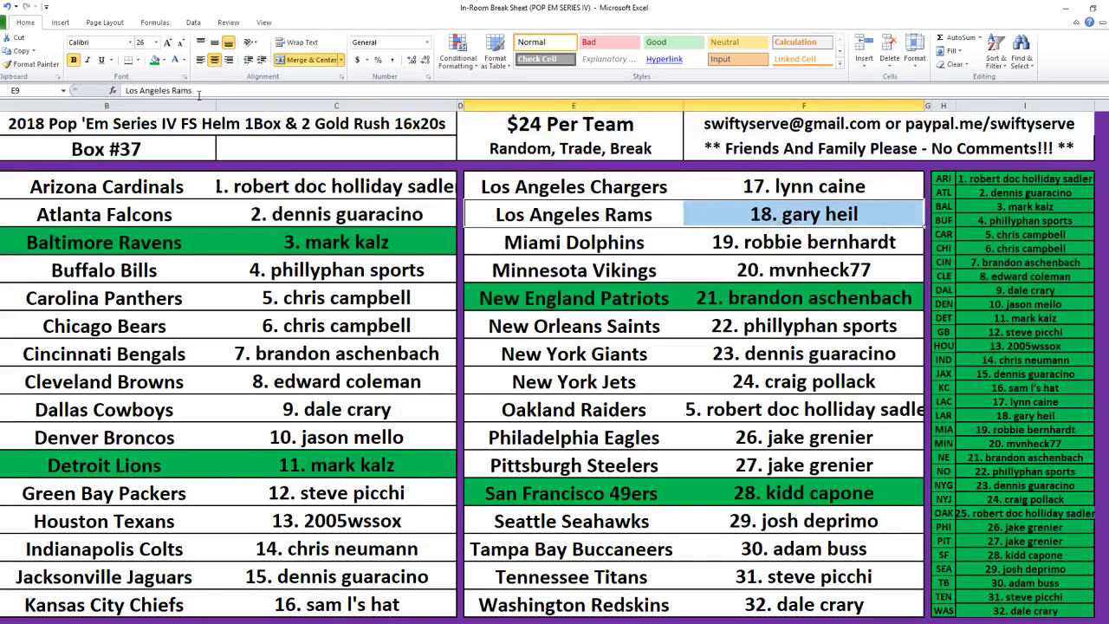
click(155, 59)
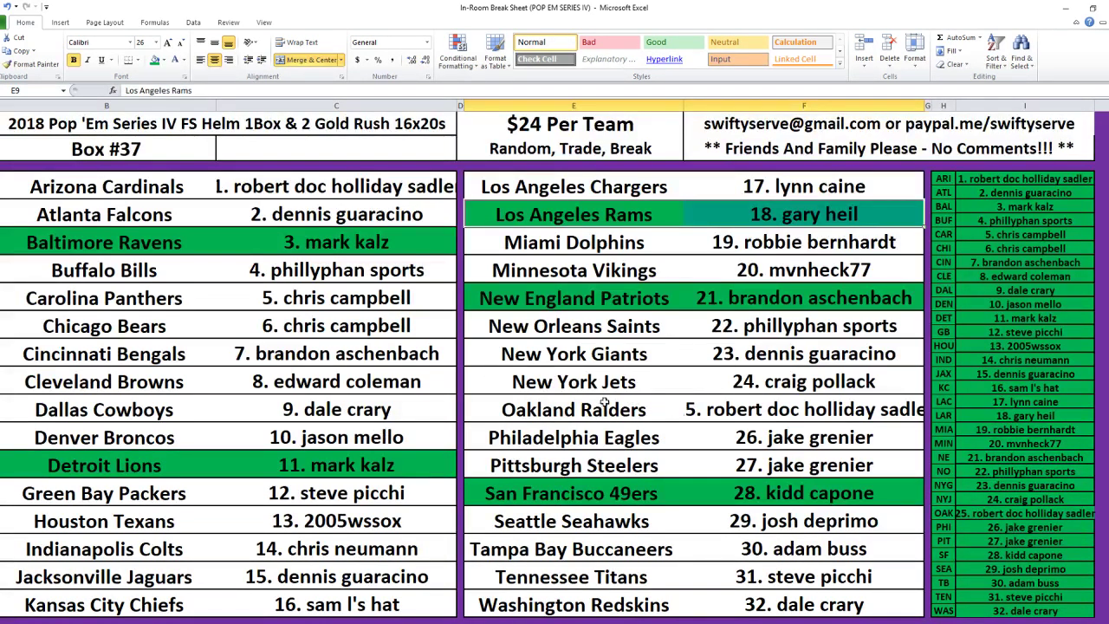
drag(604, 407, 728, 407)
Fill the Cardinals B7:C7, Raiders E25:F25 and Browns B21:C21 rows green
drag(178, 192, 308, 188)
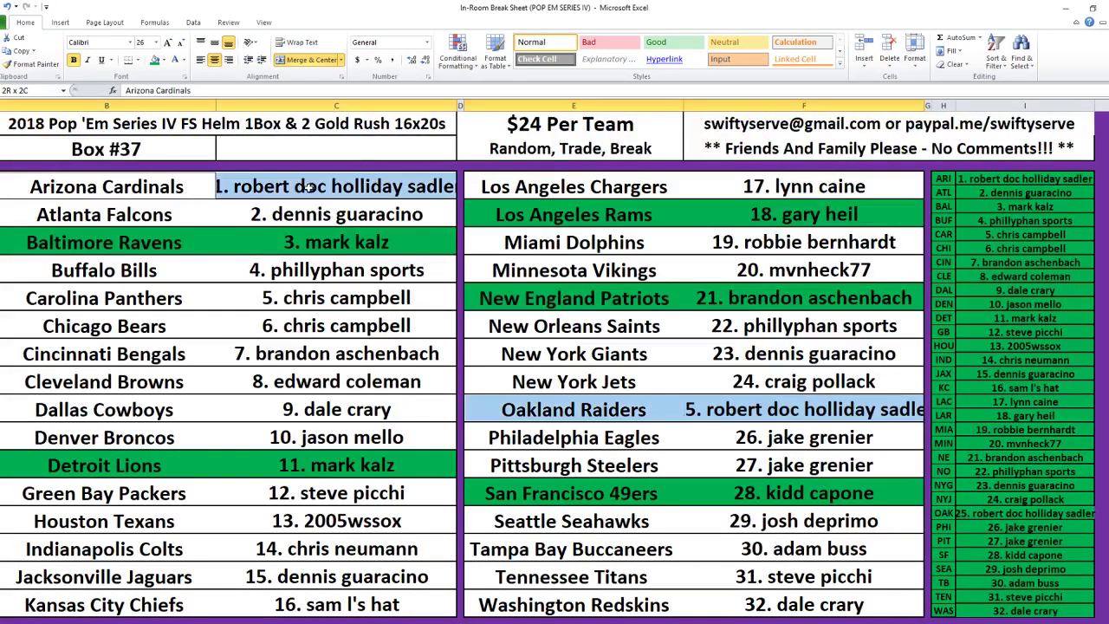
click(155, 60)
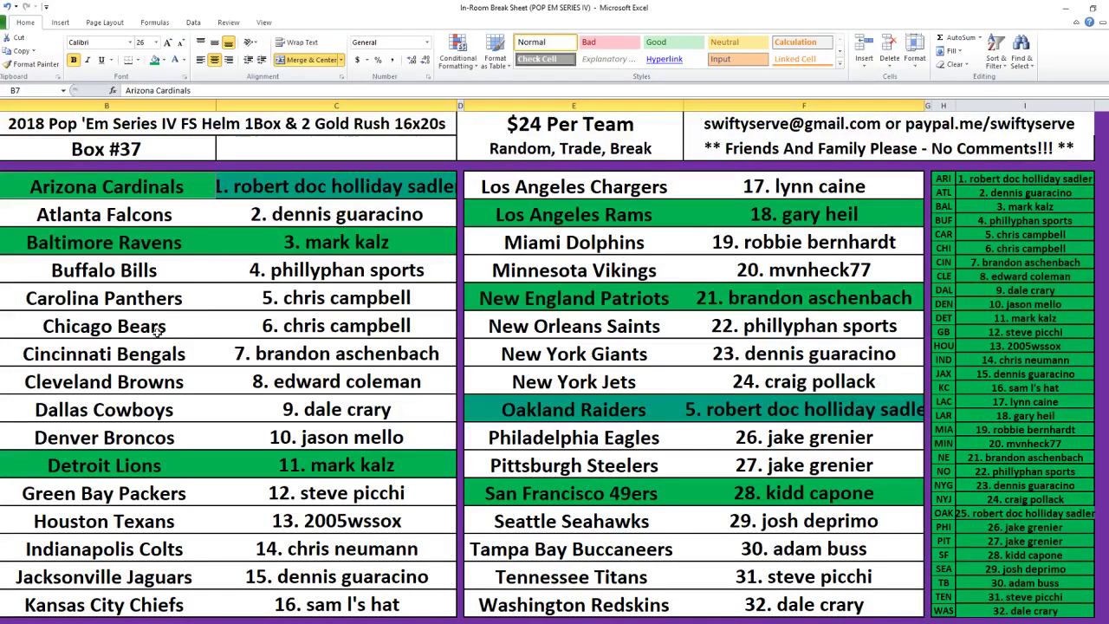
drag(156, 378, 272, 374)
click(155, 59)
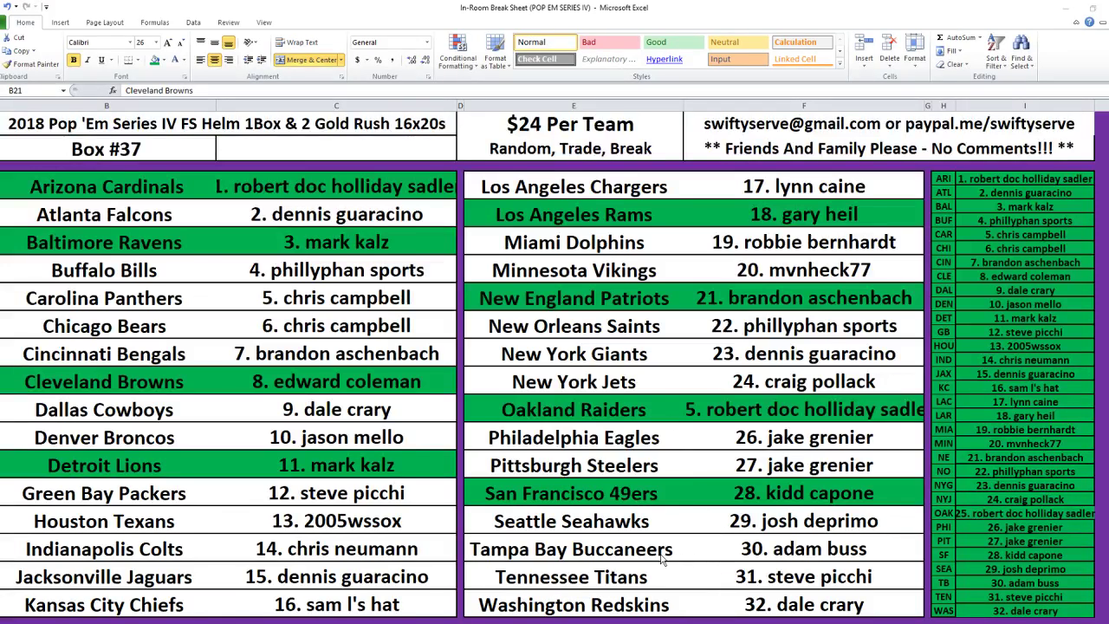
drag(187, 606, 277, 605)
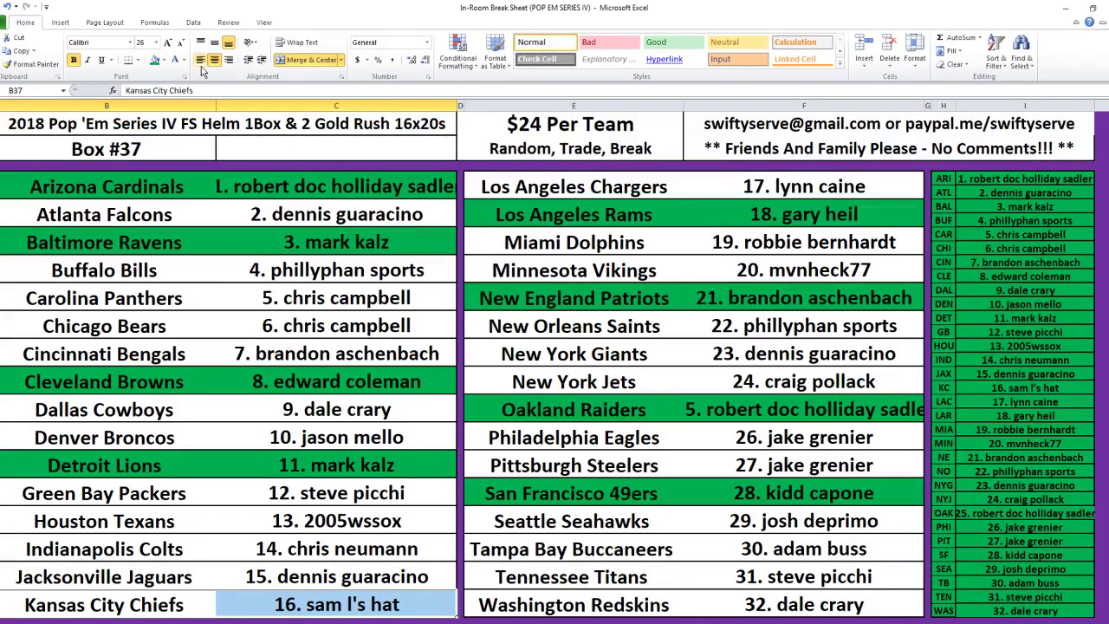
Fill the Kansas City Chiefs row B37:C37 green and step away from the workbook
click(154, 60)
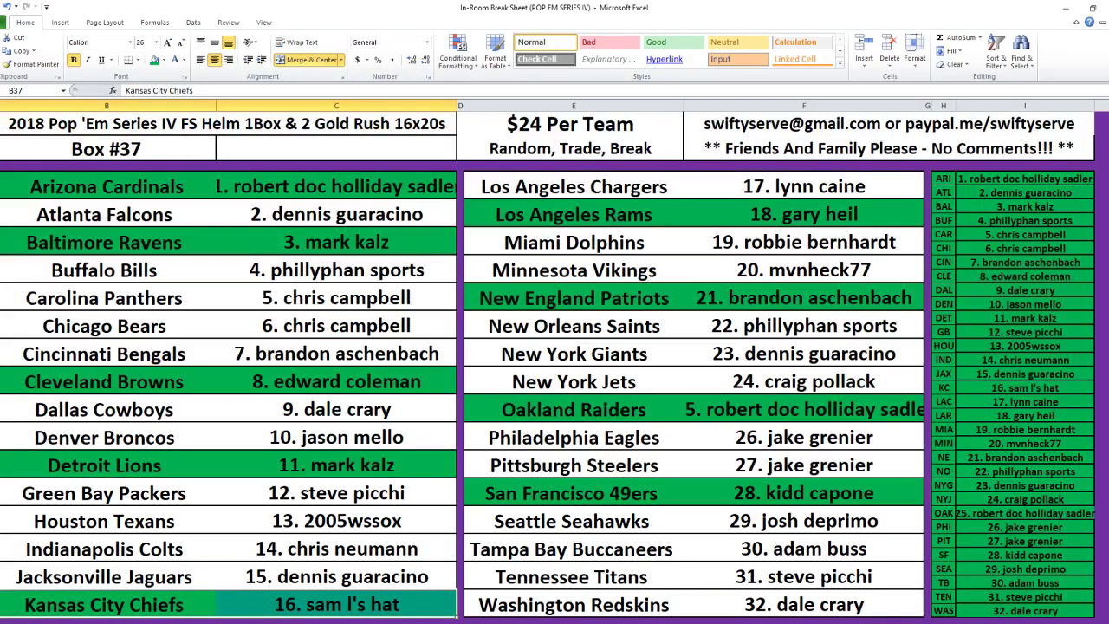
key(alt+Tab)
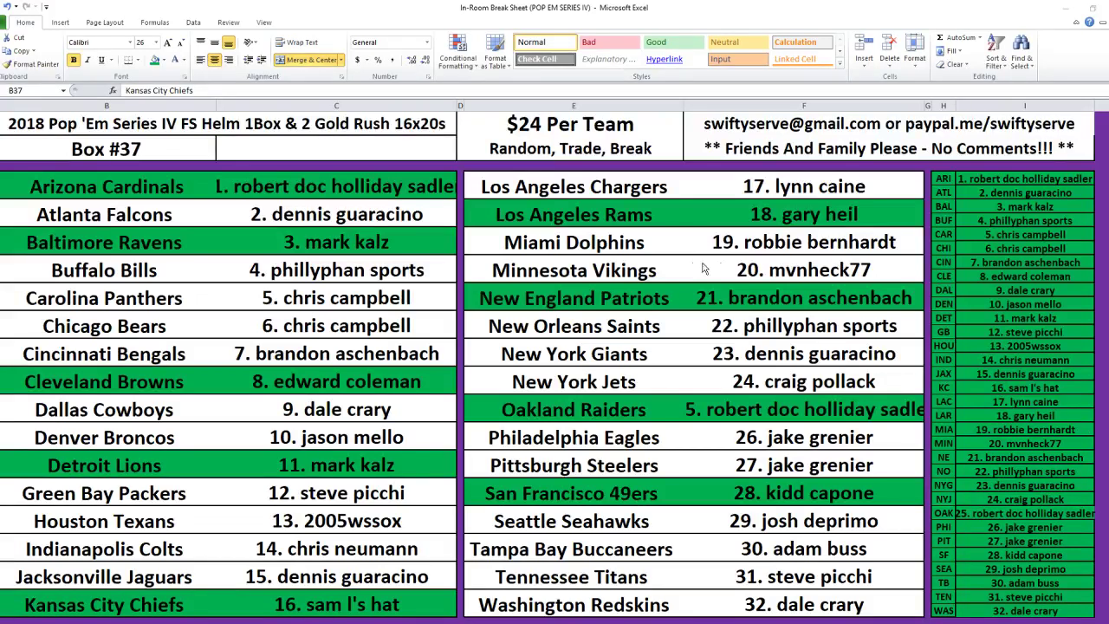
drag(651, 270, 766, 268)
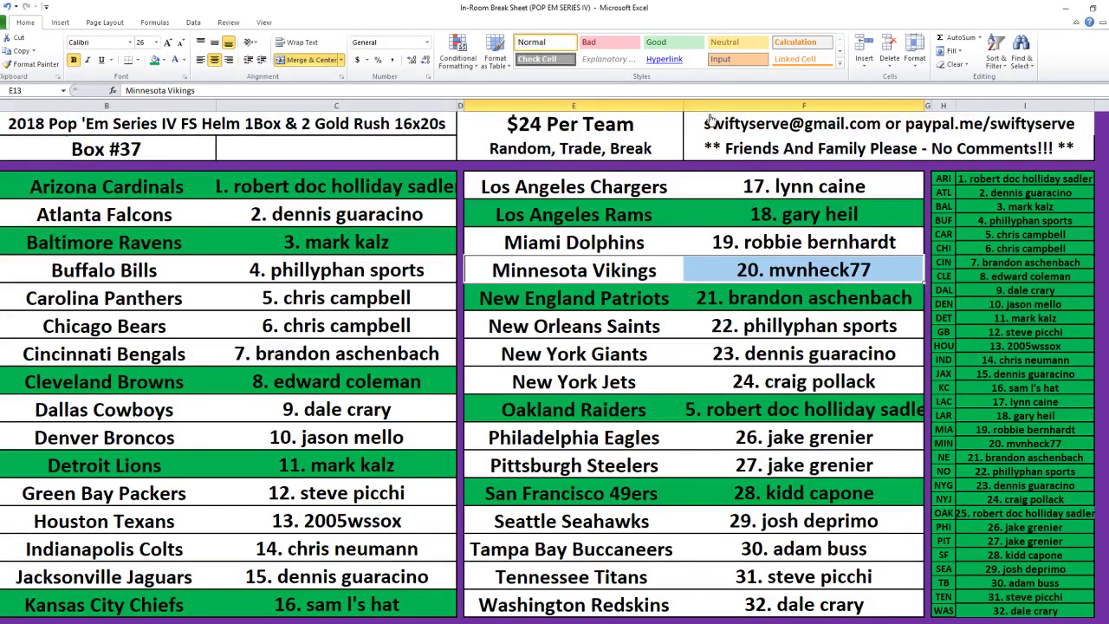
Fill the Minnesota Vikings row E13:F13 green and review the numbered player list sheet
click(154, 59)
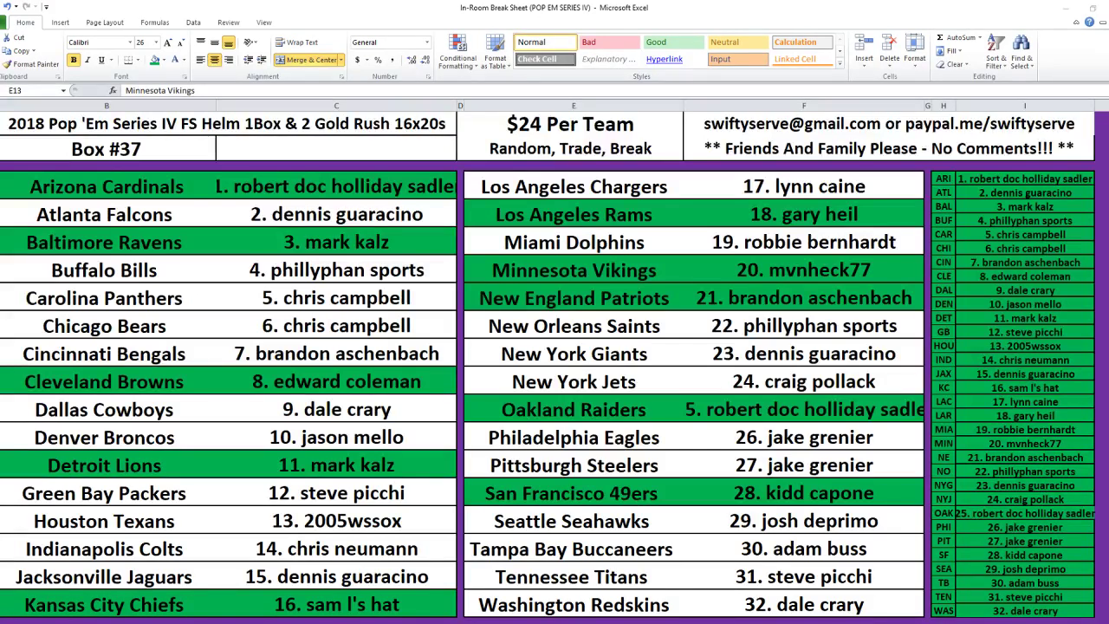
key(alt+Tab)
key(ctrl+Page_Down)
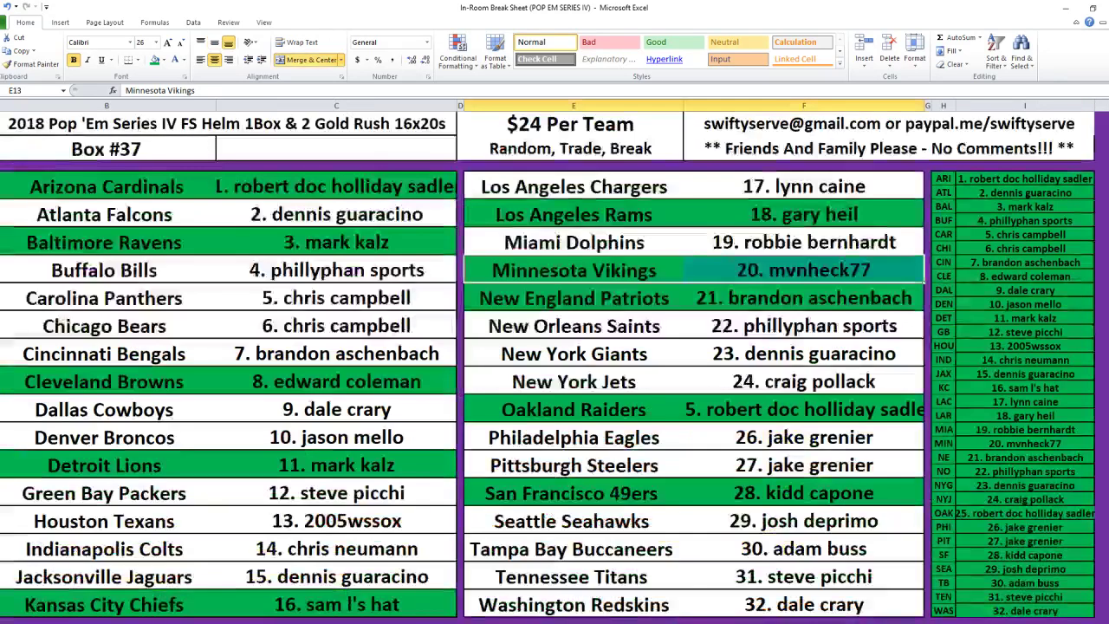
key(ctrl+Page_Down)
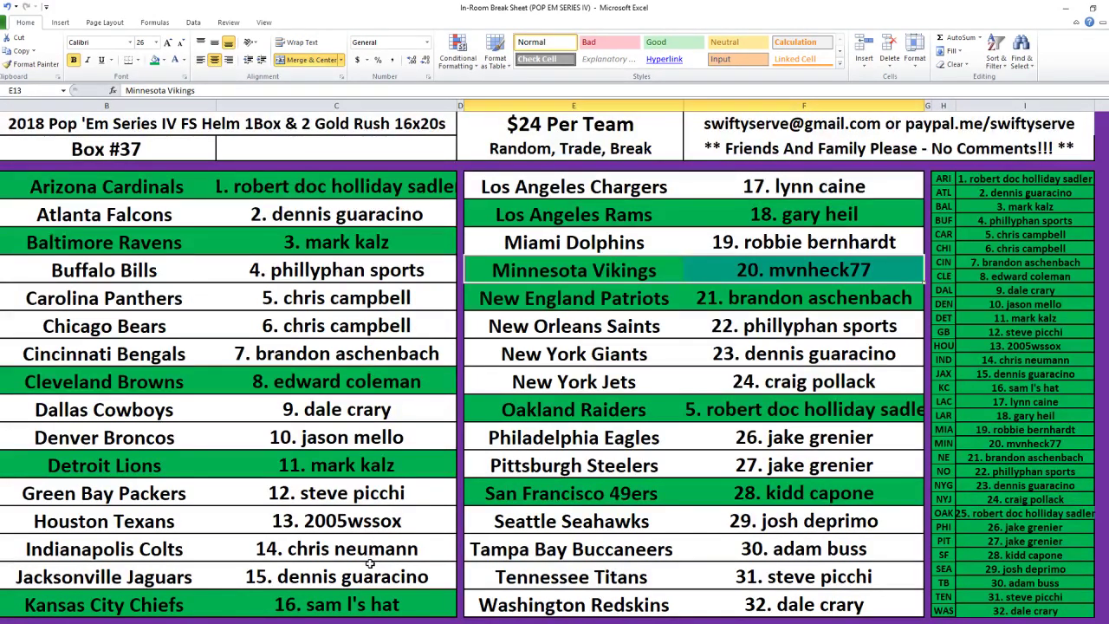
Enter a replacement owner name in capitals for the Arizona Cardinals slot
click(379, 607)
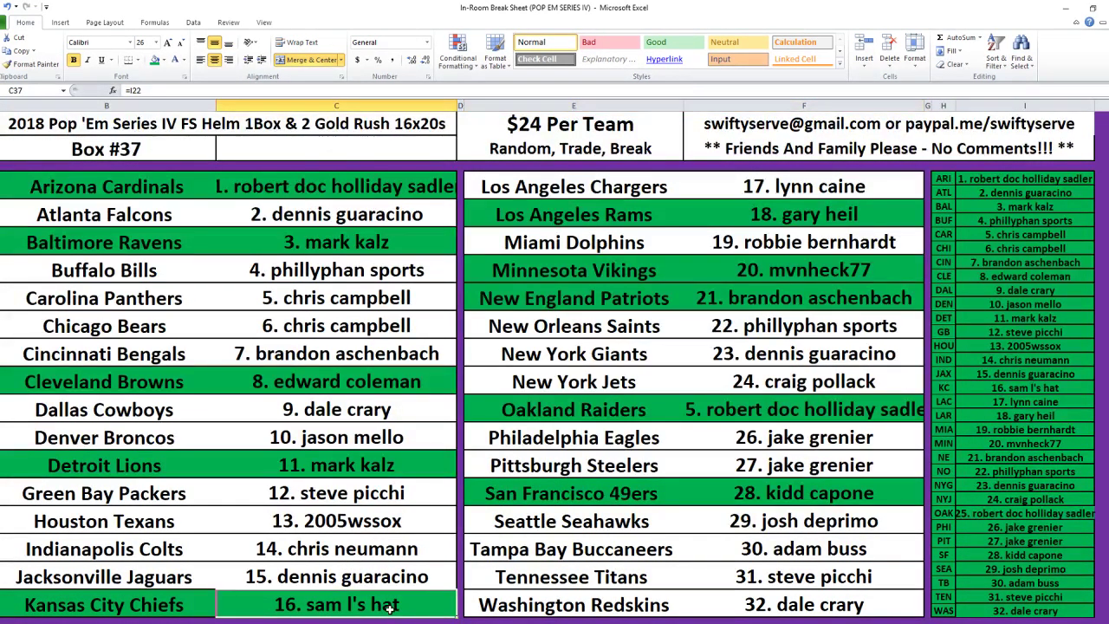
click(393, 186)
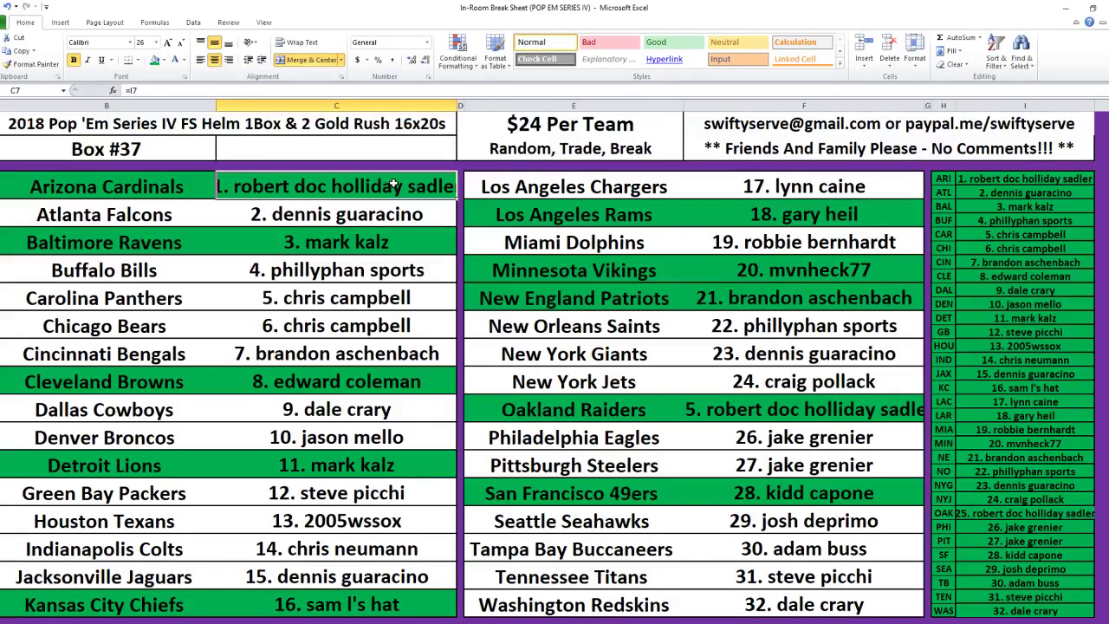
text(SAM L)
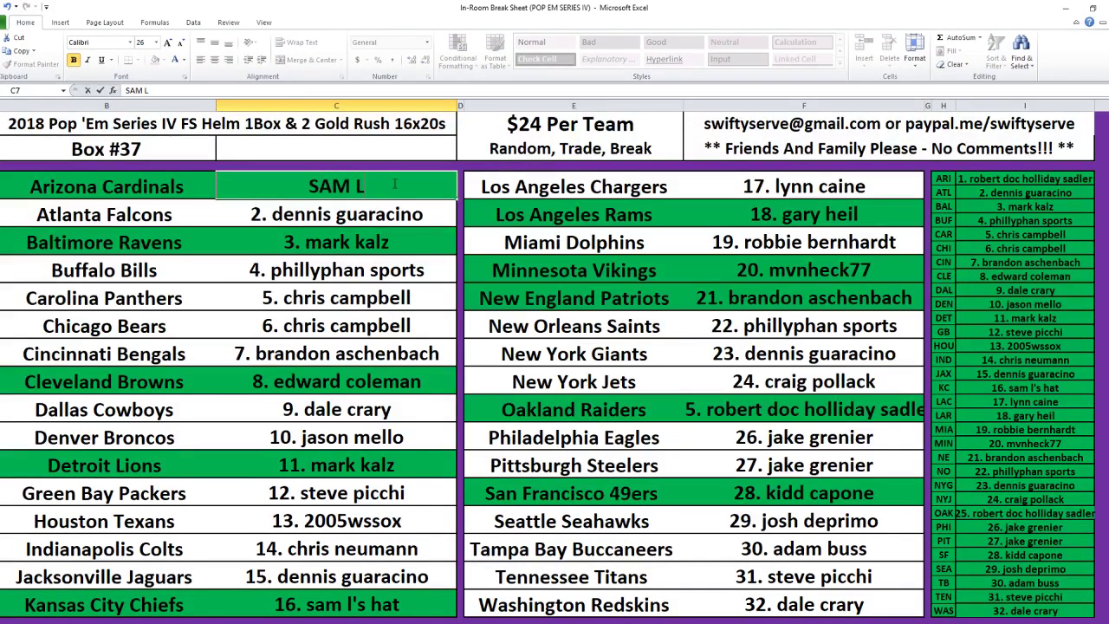
text('S HAT)
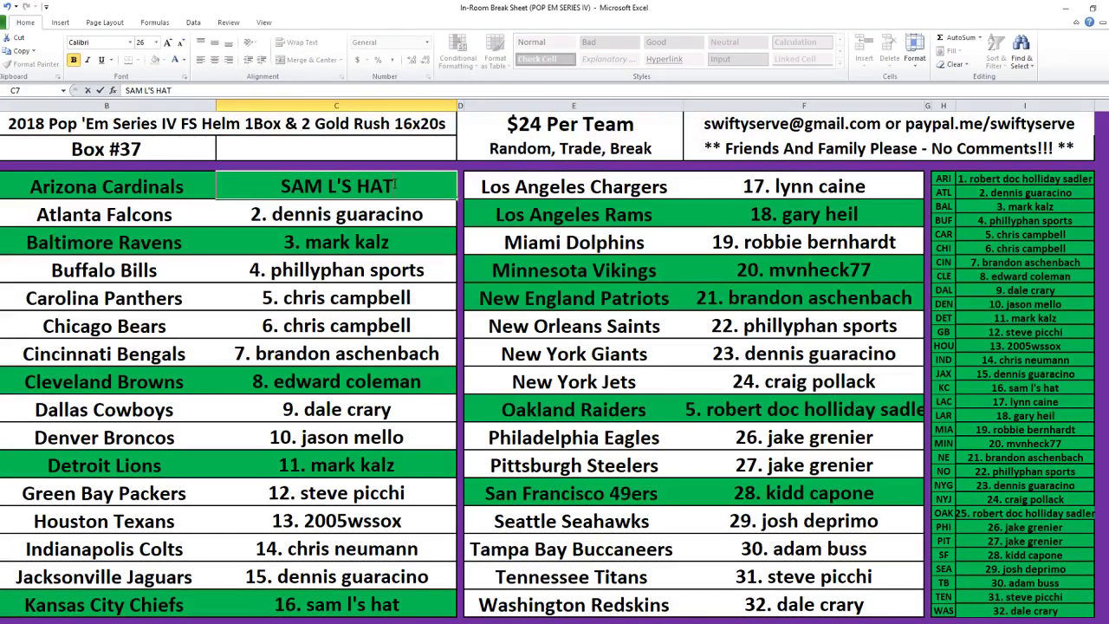
Enter the new Chiefs, Seahawks and Texans owners' names in capitals in C37, F31 and C31
click(364, 605)
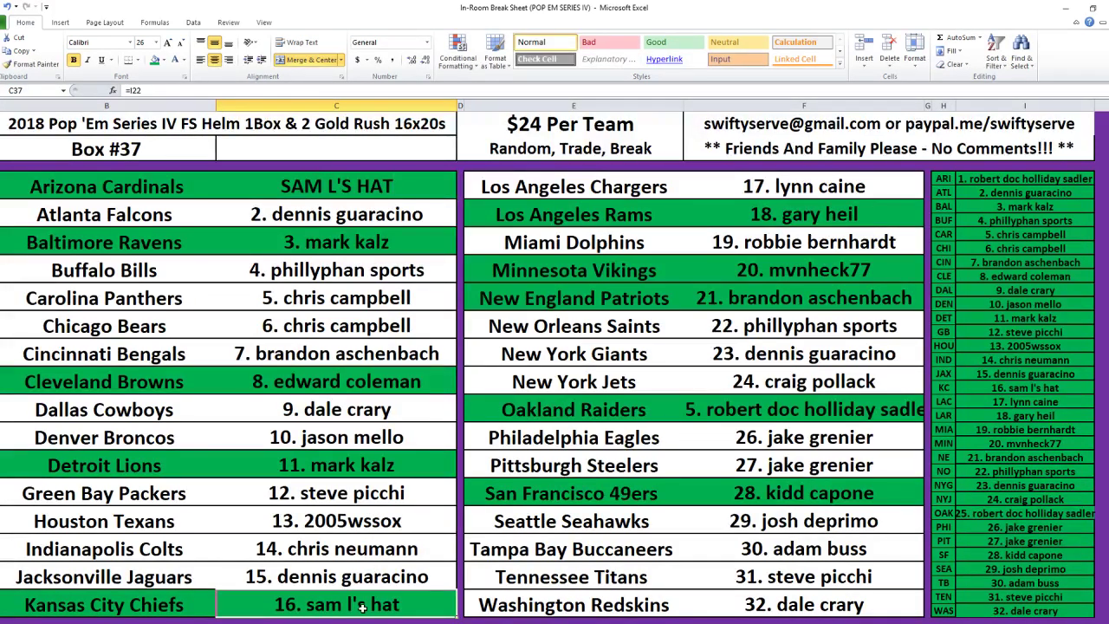
text(DOC HOLLIDAY)
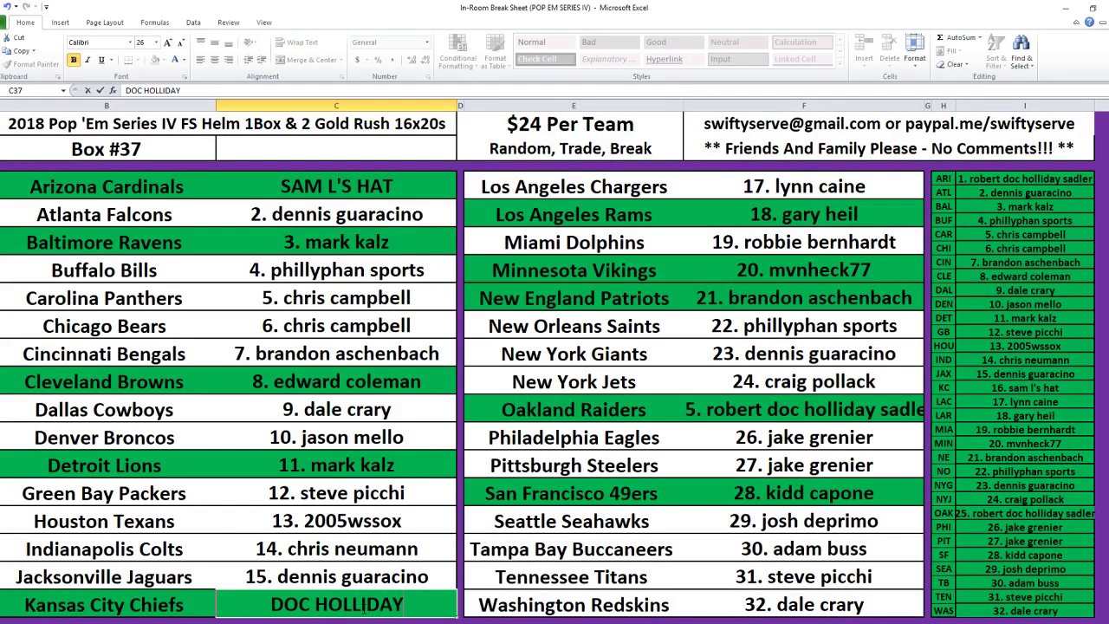
key(Return)
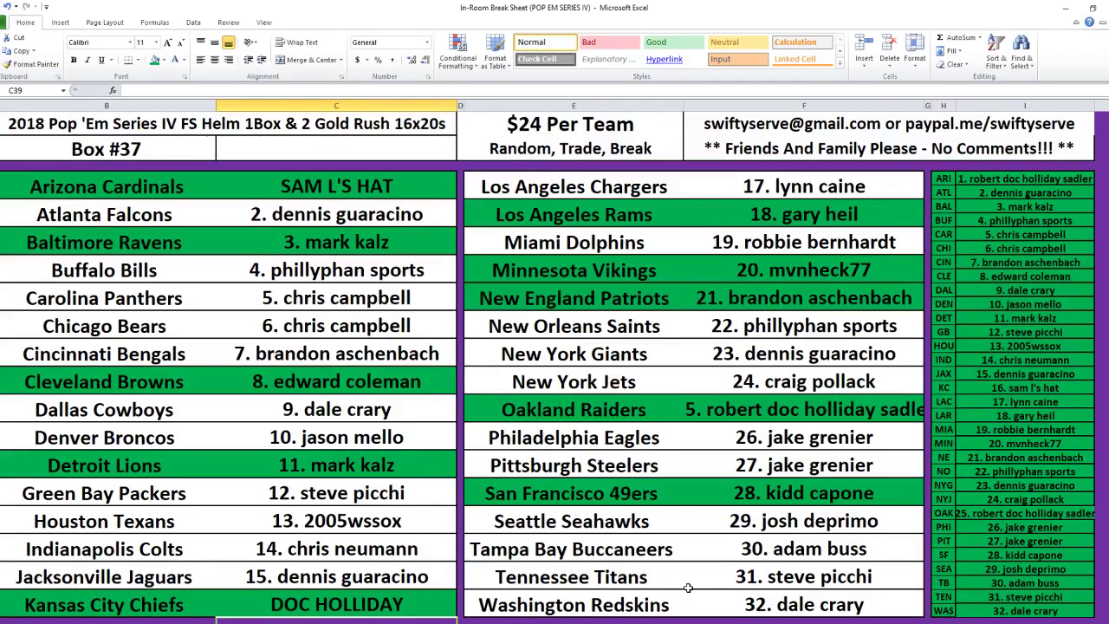
click(800, 523)
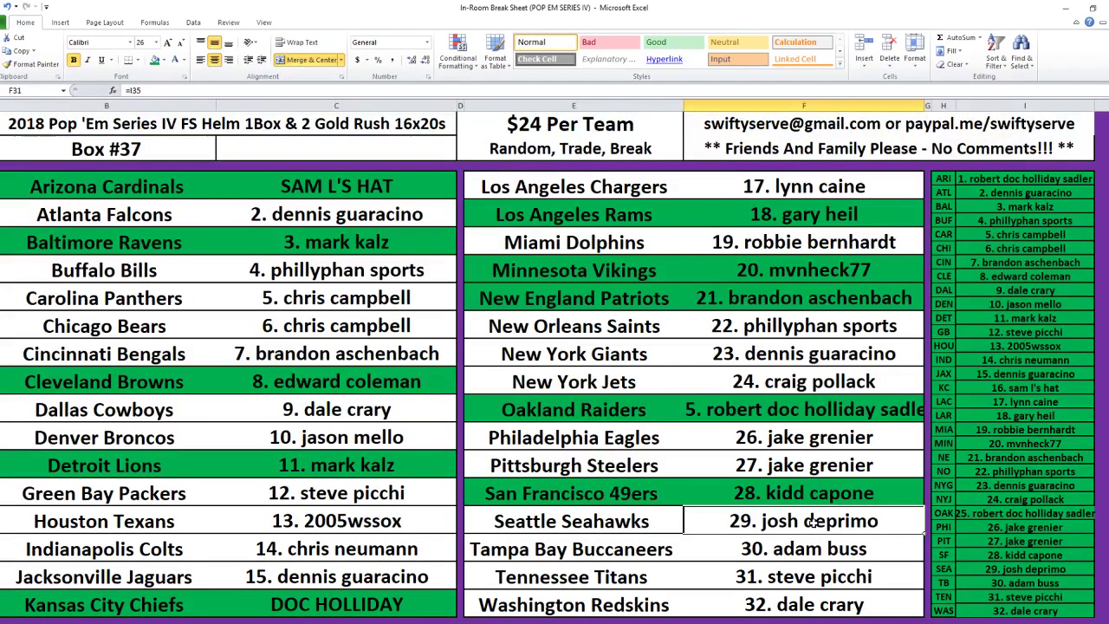
text(2005W)
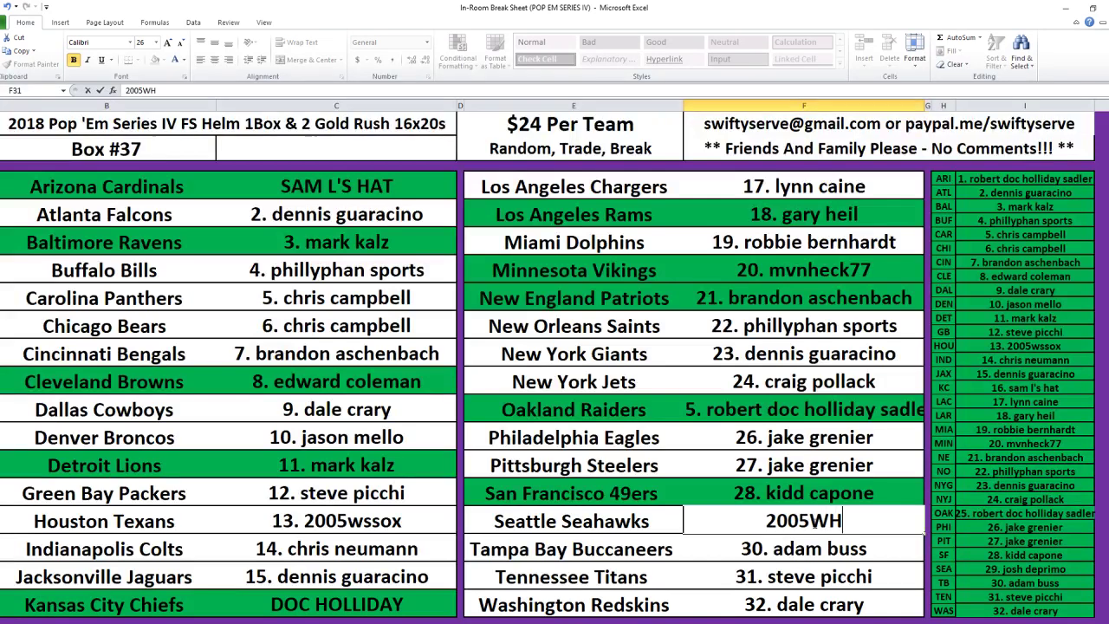
text(SSOX)
key(Left)
key(Left)
key(Left)
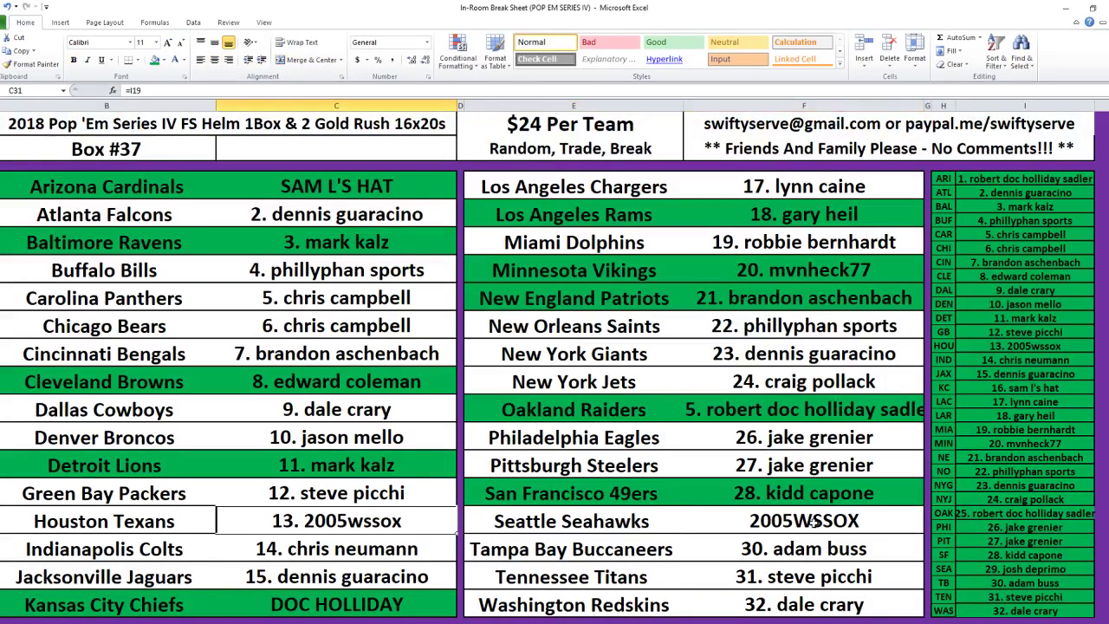
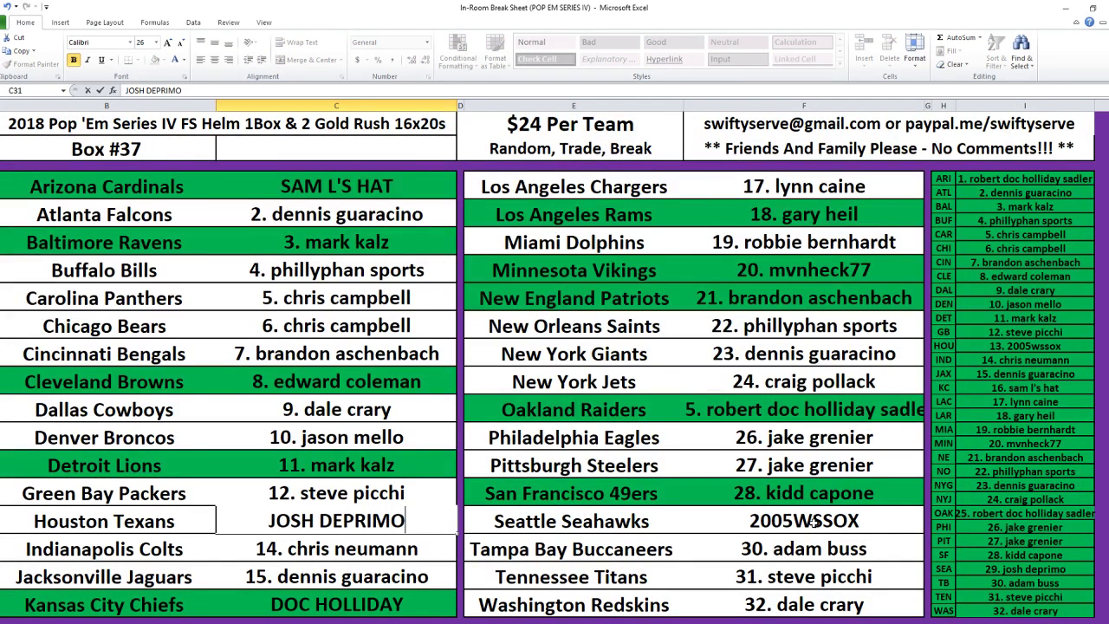
key(Return)
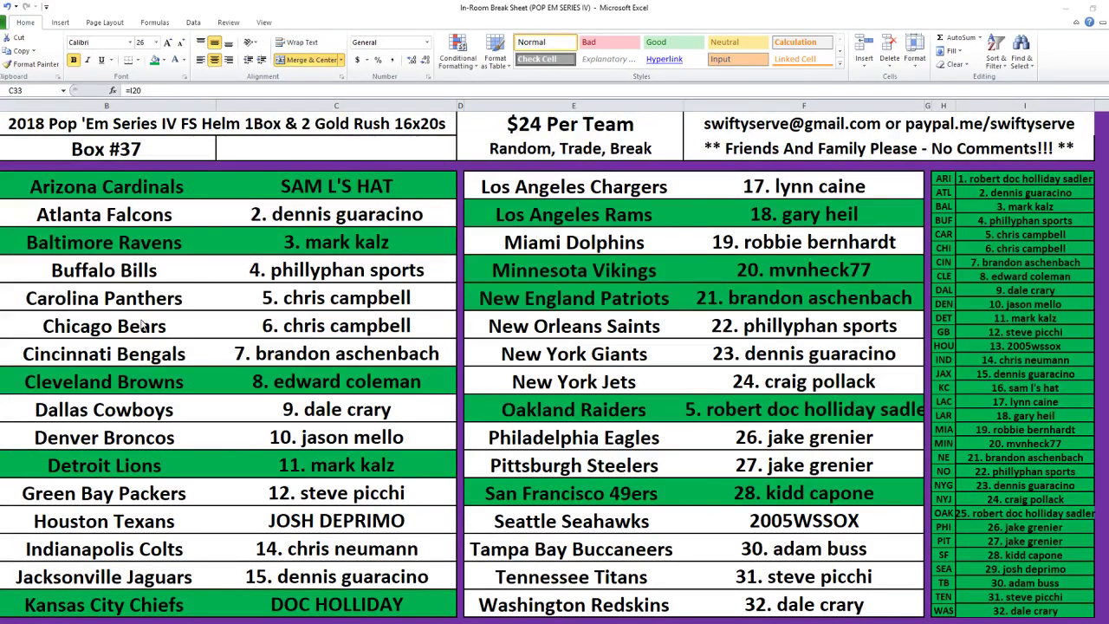
Fill the Chicago Bears row B17:C17 green
drag(198, 325, 346, 326)
click(155, 59)
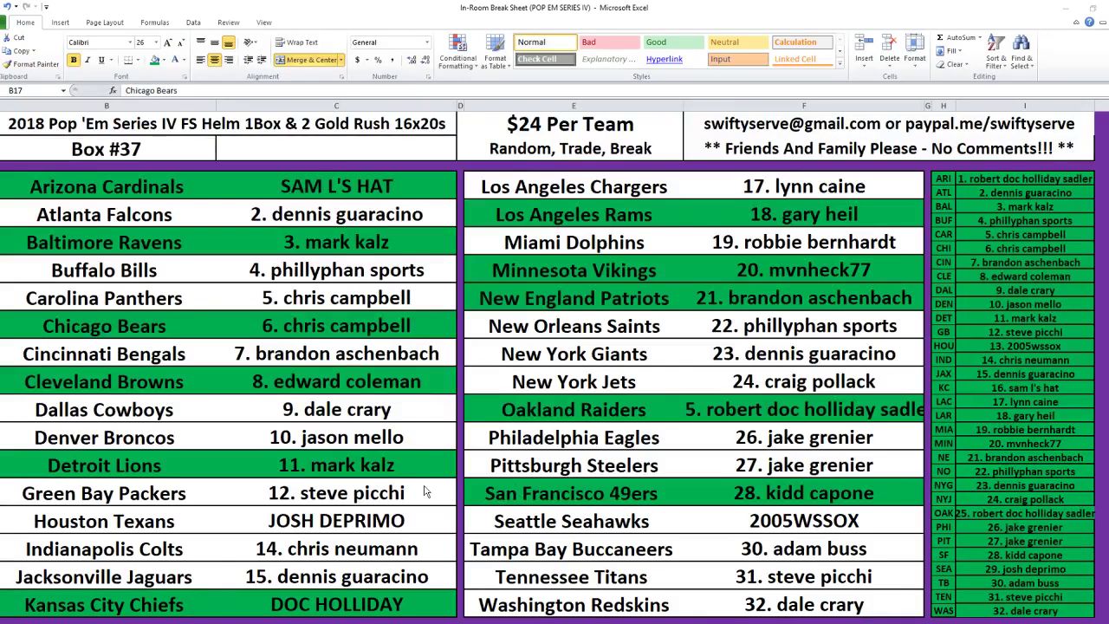
Put the Texans' owner in the Saints cell F17 and a new owner in C31, both capitalized
key(shift+Right)
click(364, 518)
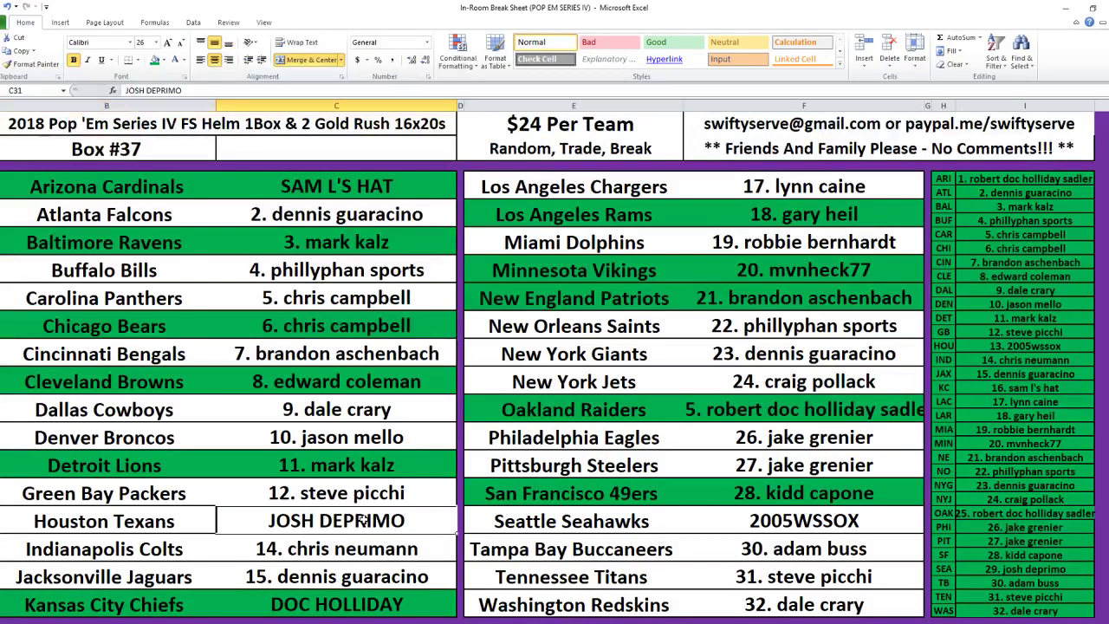
click(841, 328)
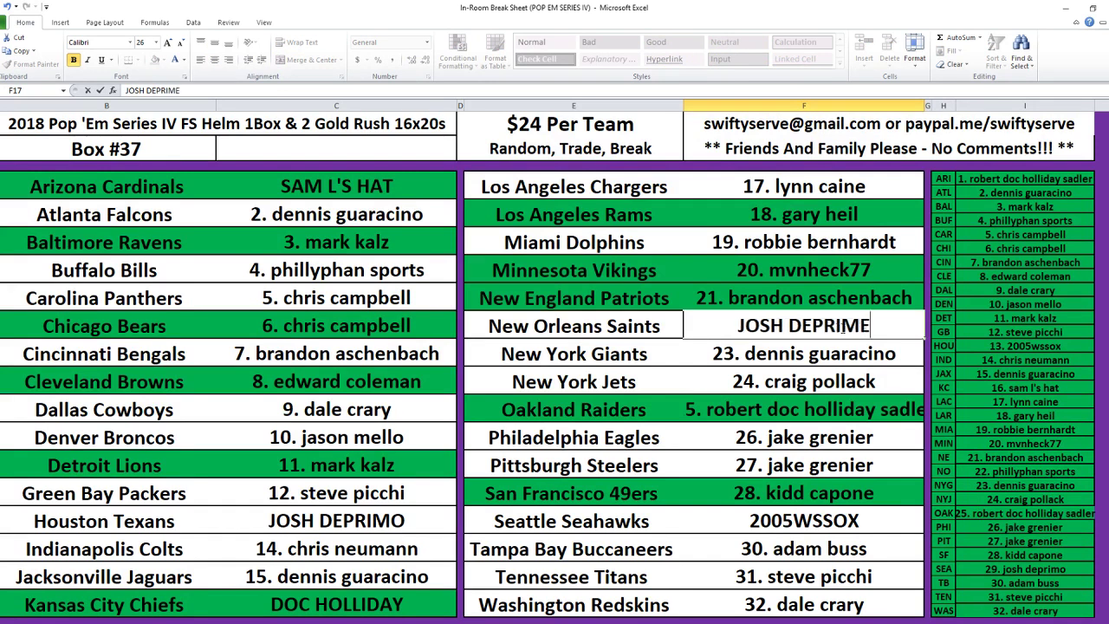
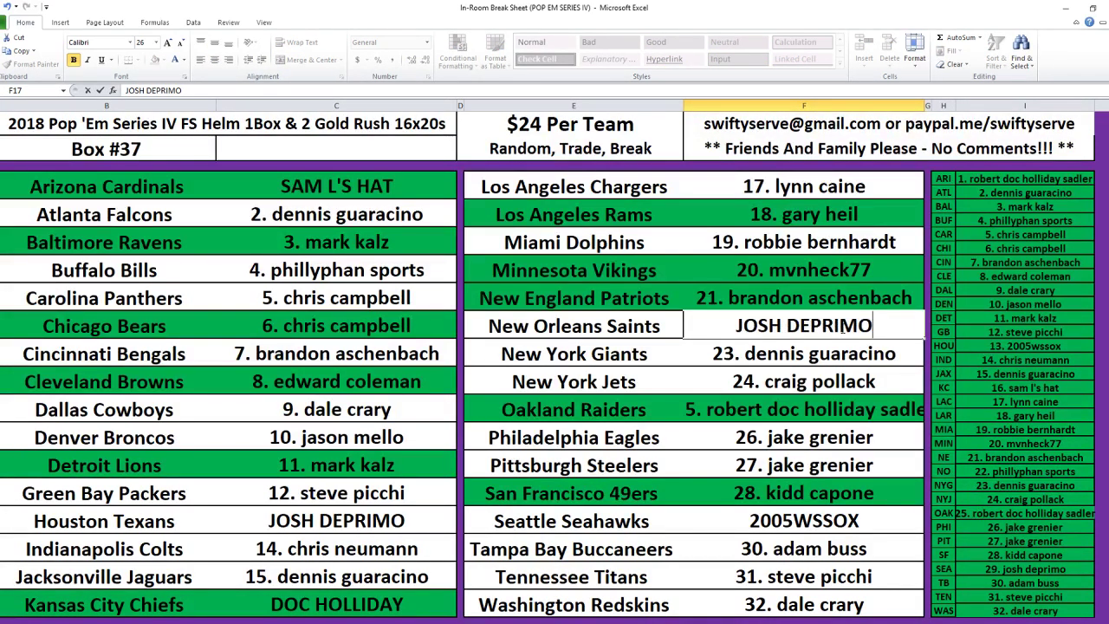
click(361, 523)
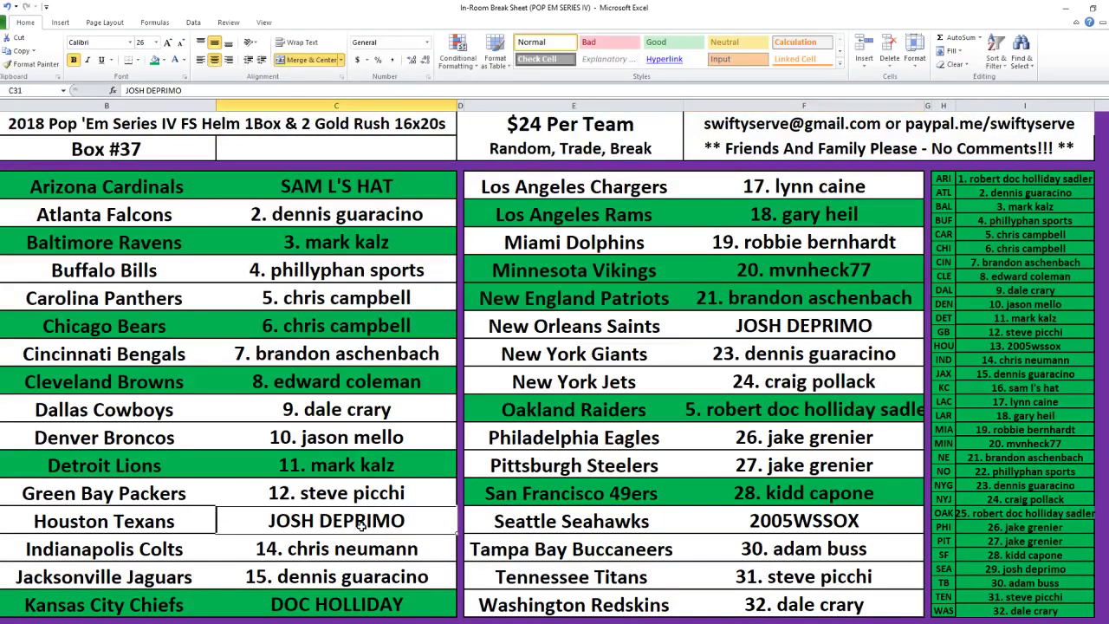
text(PHILLY)
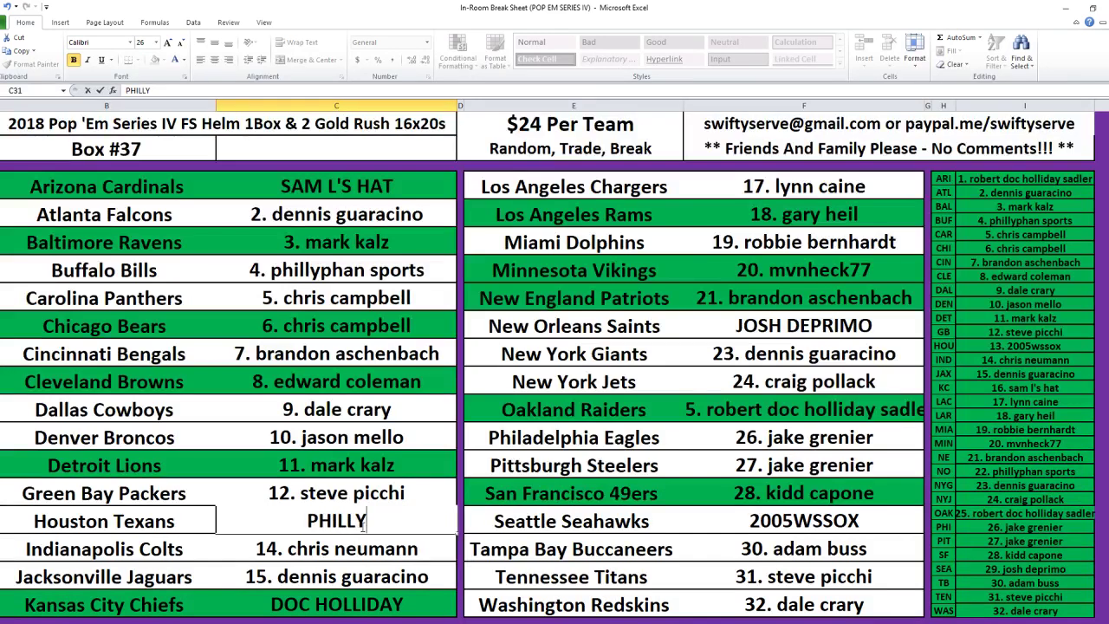
text(PHAN SPORTS)
key(Return)
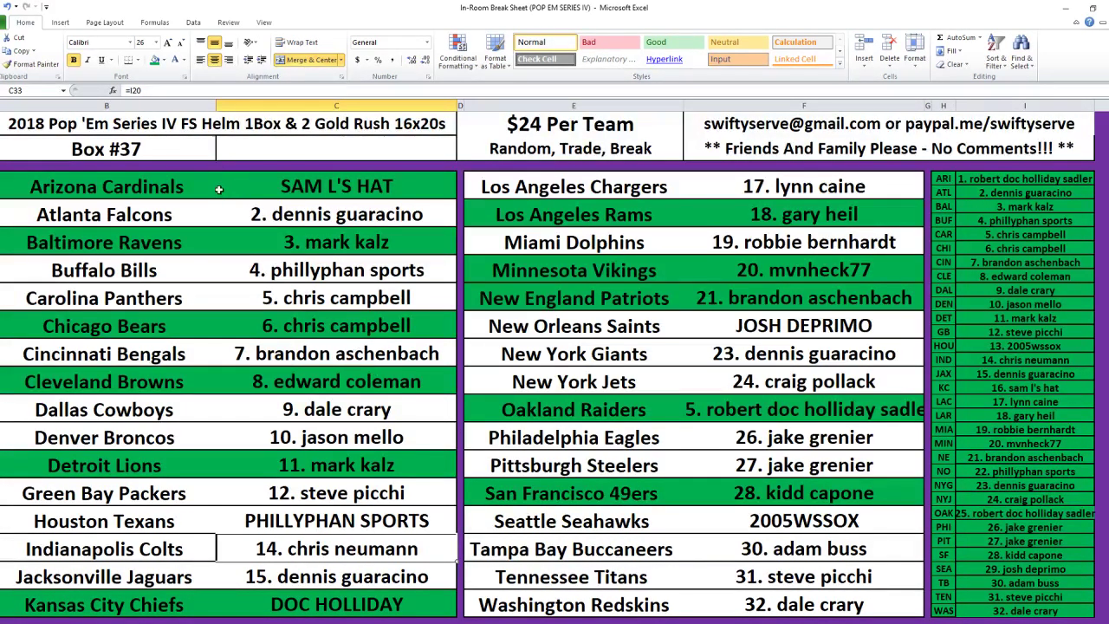
Select B7:C38 and add E7:F38 to the selection
drag(196, 189, 349, 607)
drag(633, 190, 769, 597)
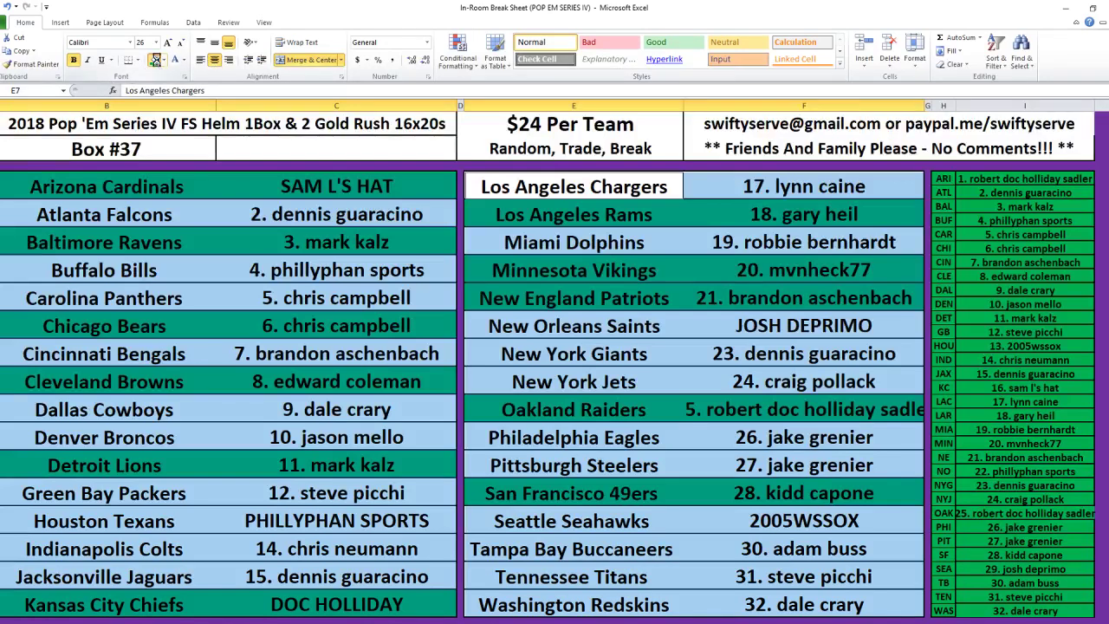
Apply green fill to all 32 selected team/owner rows and deselect to review
click(154, 60)
click(578, 145)
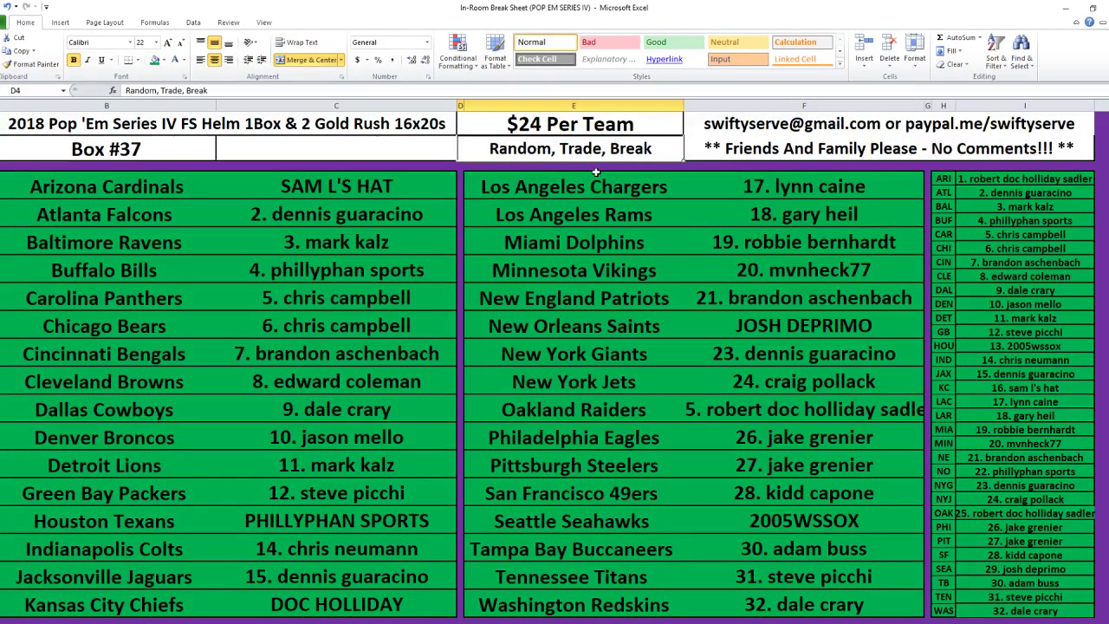
click(802, 408)
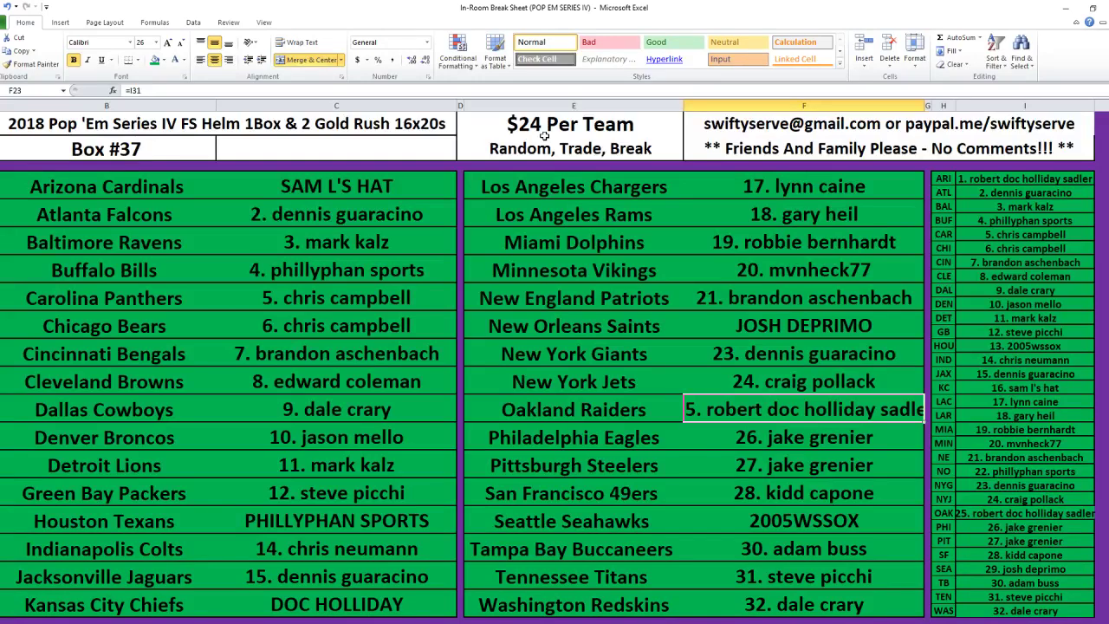
click(544, 136)
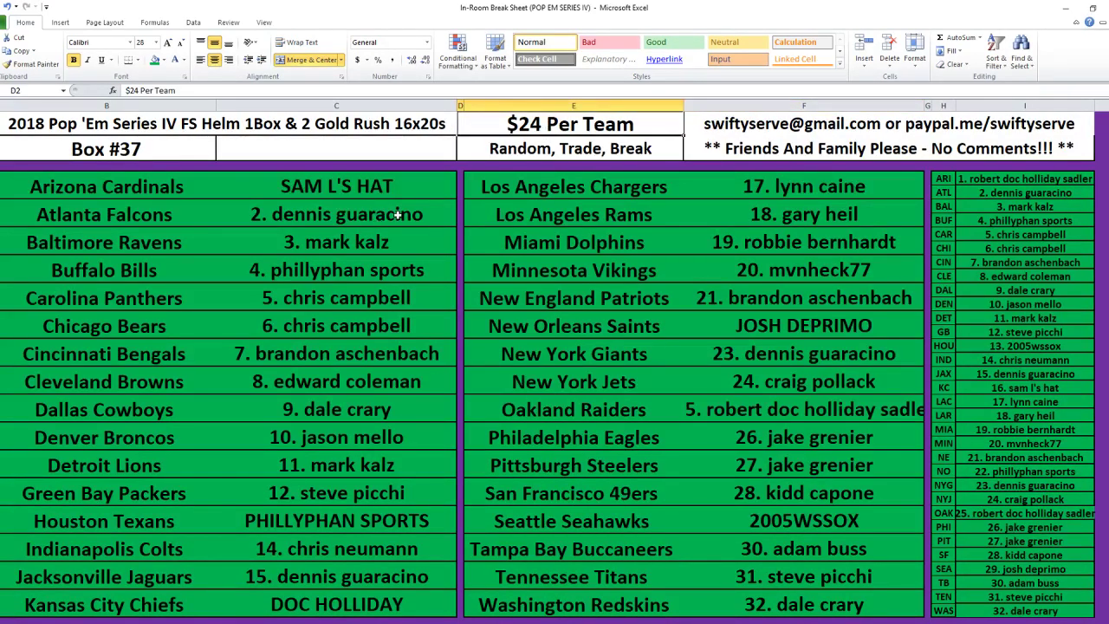
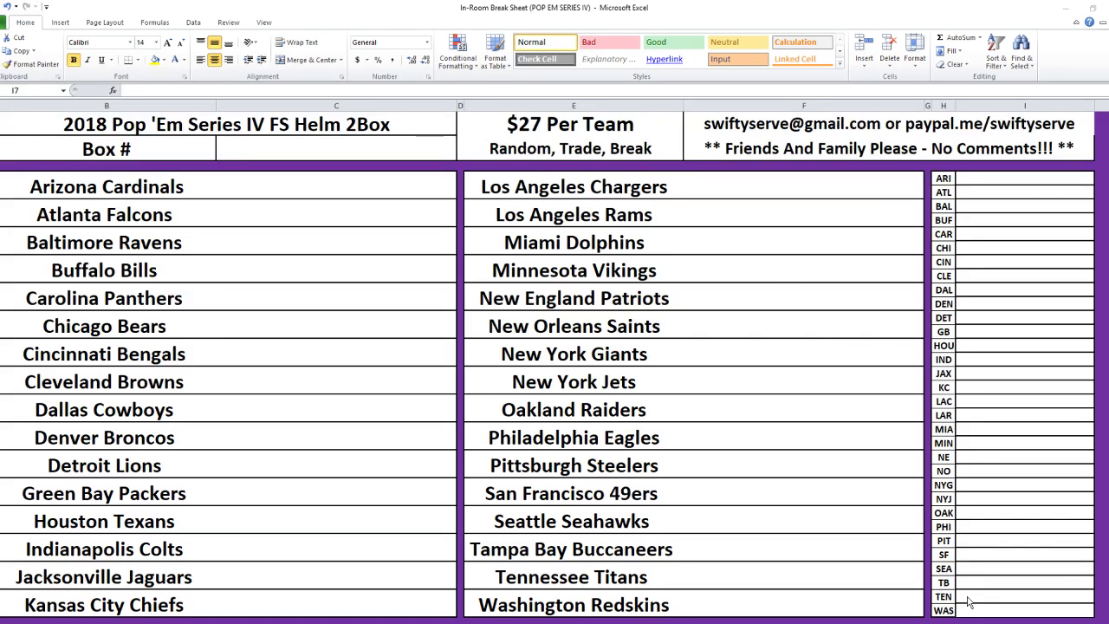
Enter buyer names in column I for BUF and MIA
click(1033, 218)
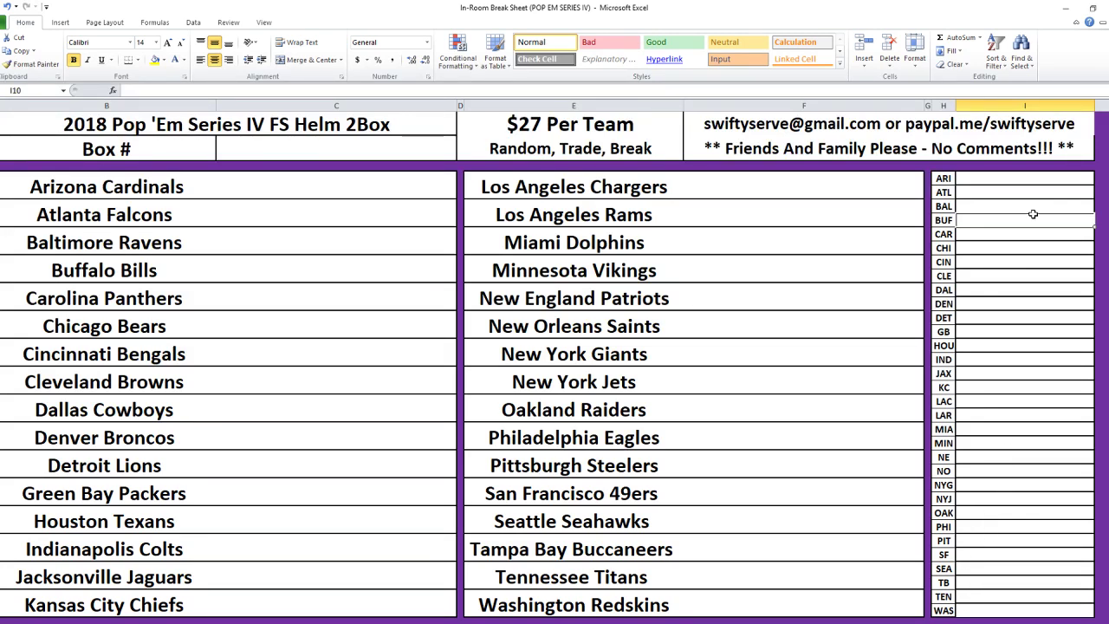
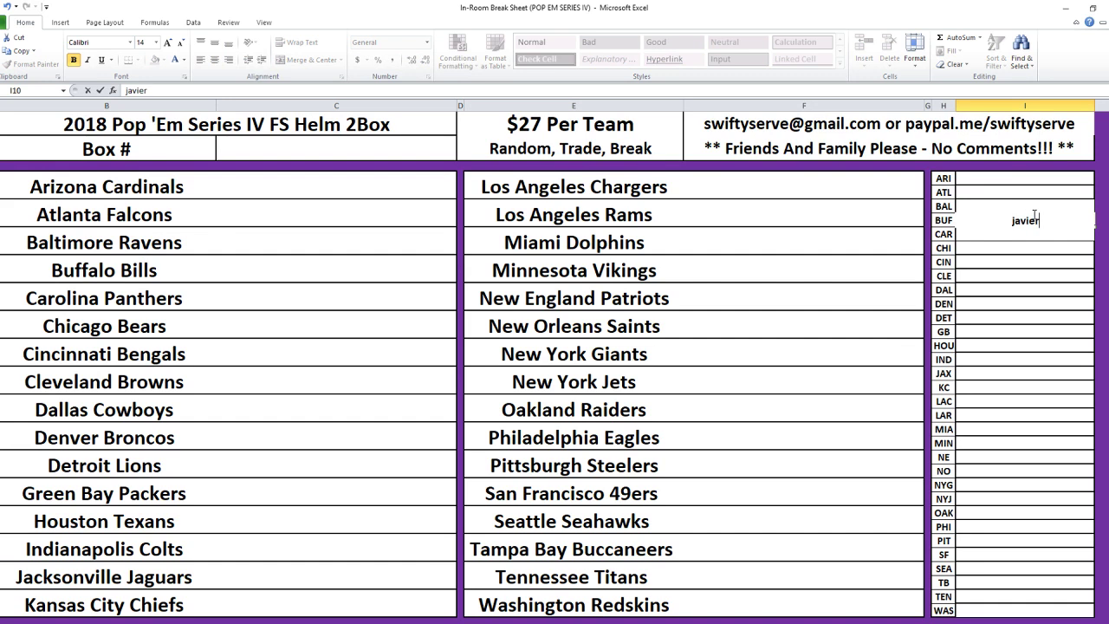
key(Return)
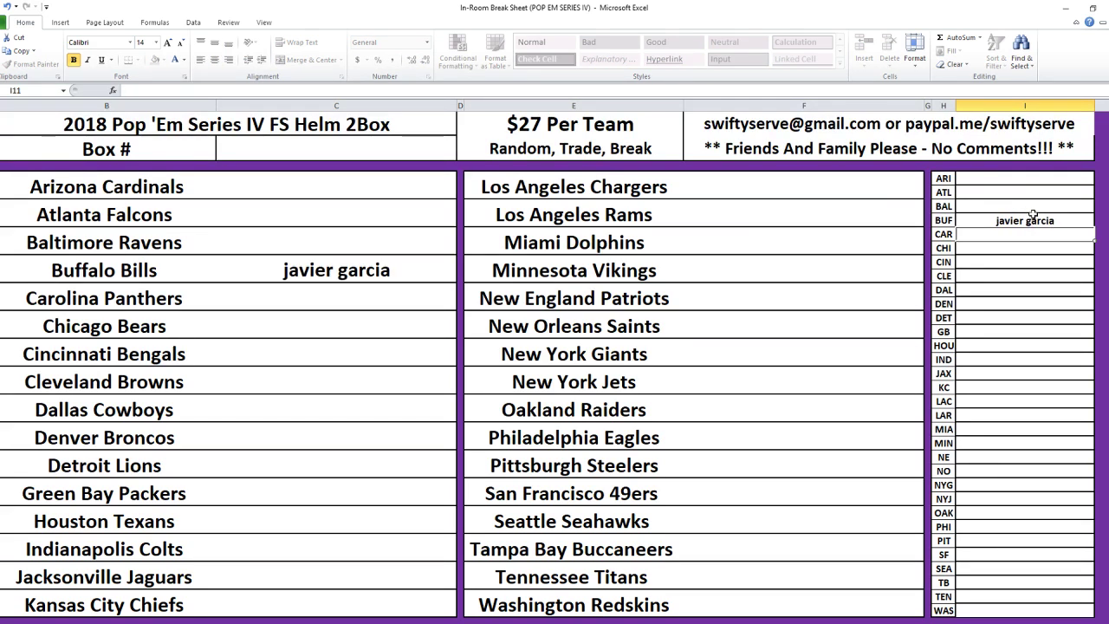
click(1001, 430)
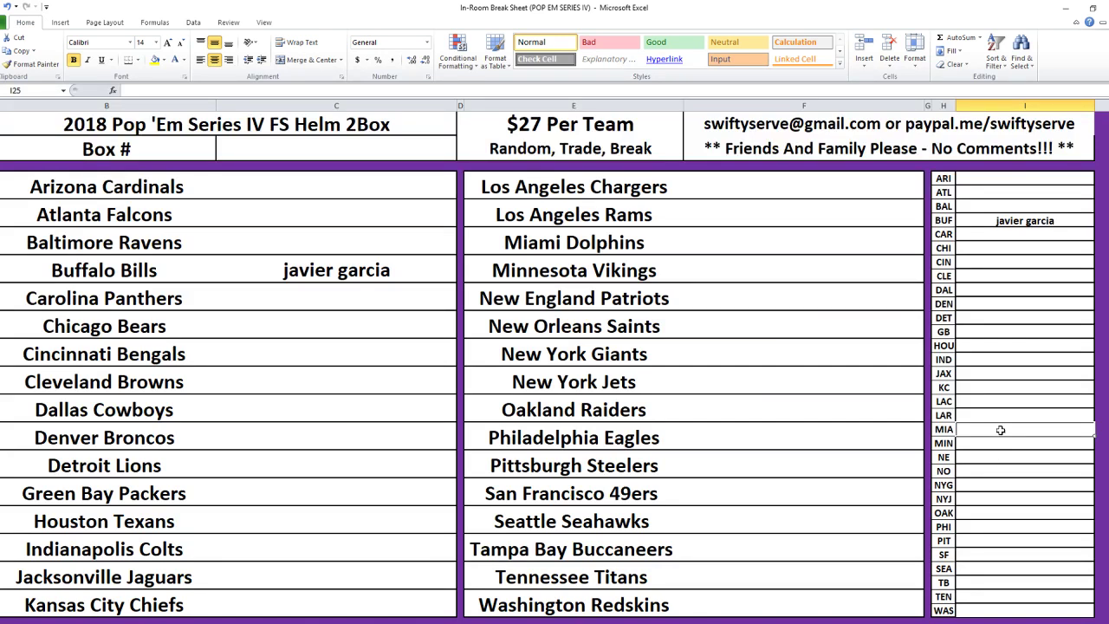
text(phillyphan sports)
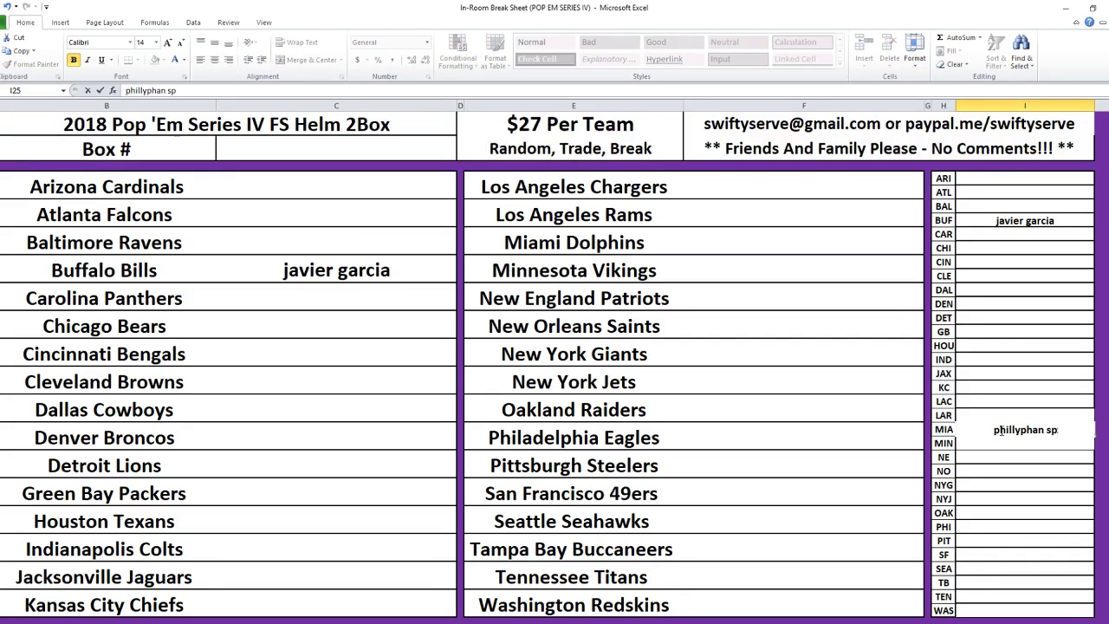
key(ctrl+Return)
Give DET and PIT the same buyer as MIA using AutoComplete
key(Up)
key(Up)
key(Up)
key(Up)
key(Up)
key(Up)
key(Up)
text(p)
key(Return)
key(Down)
key(Down)
key(Down)
key(Down)
key(Down)
key(Down)
key(Down)
key(Down)
key(Down)
key(Down)
key(Down)
key(Down)
key(Down)
key(Down)
key(Down)
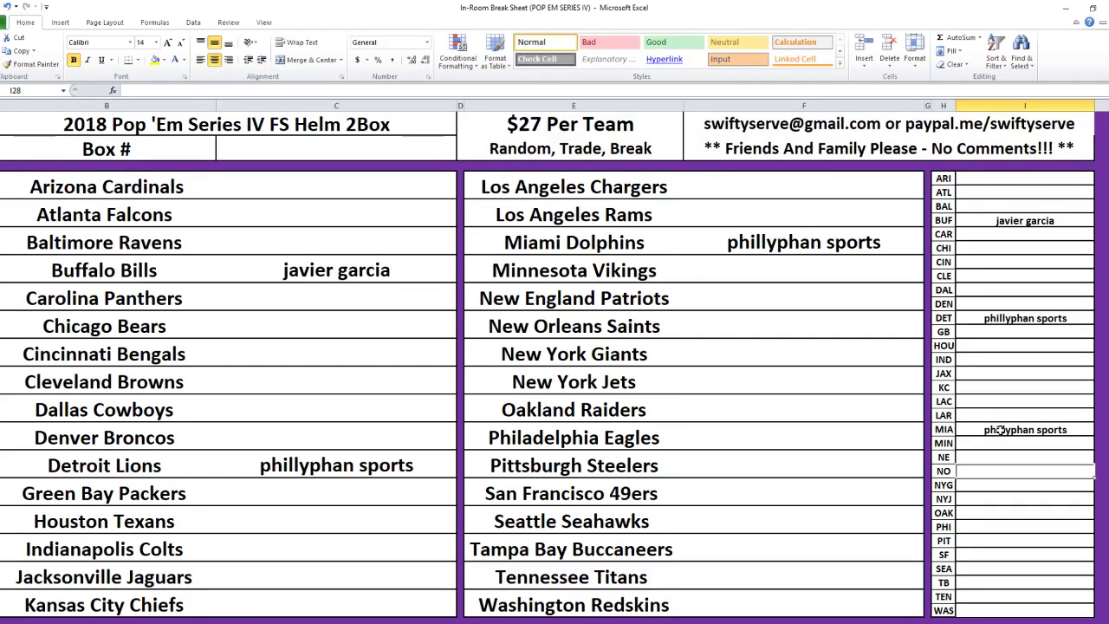
text(phi)
key(Return)
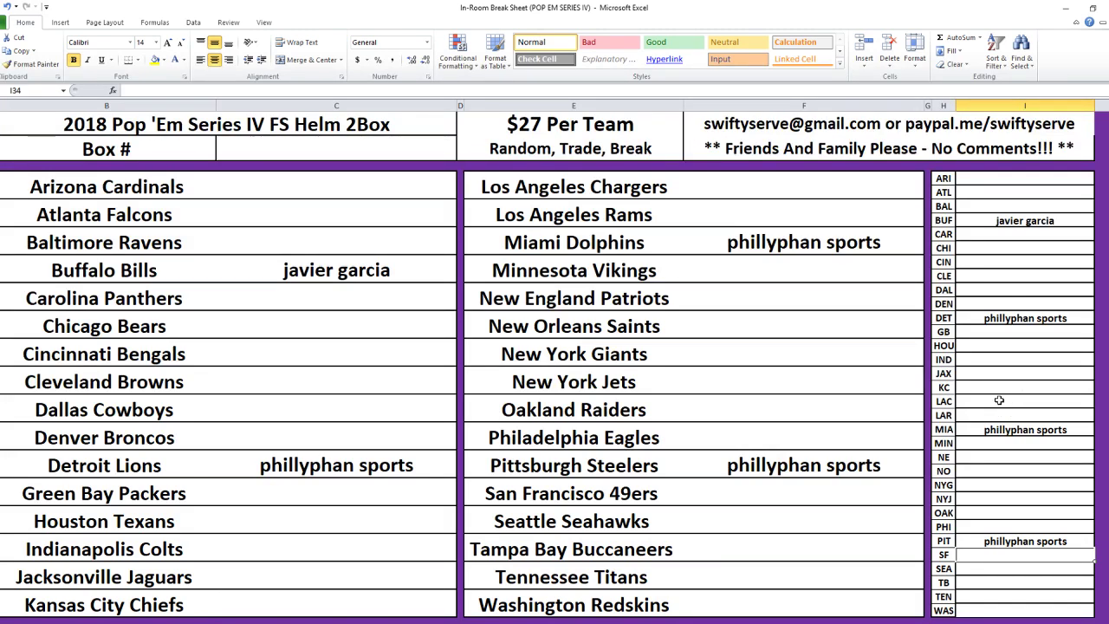
Enter one buyer's name for both MIN and SF
click(1019, 447)
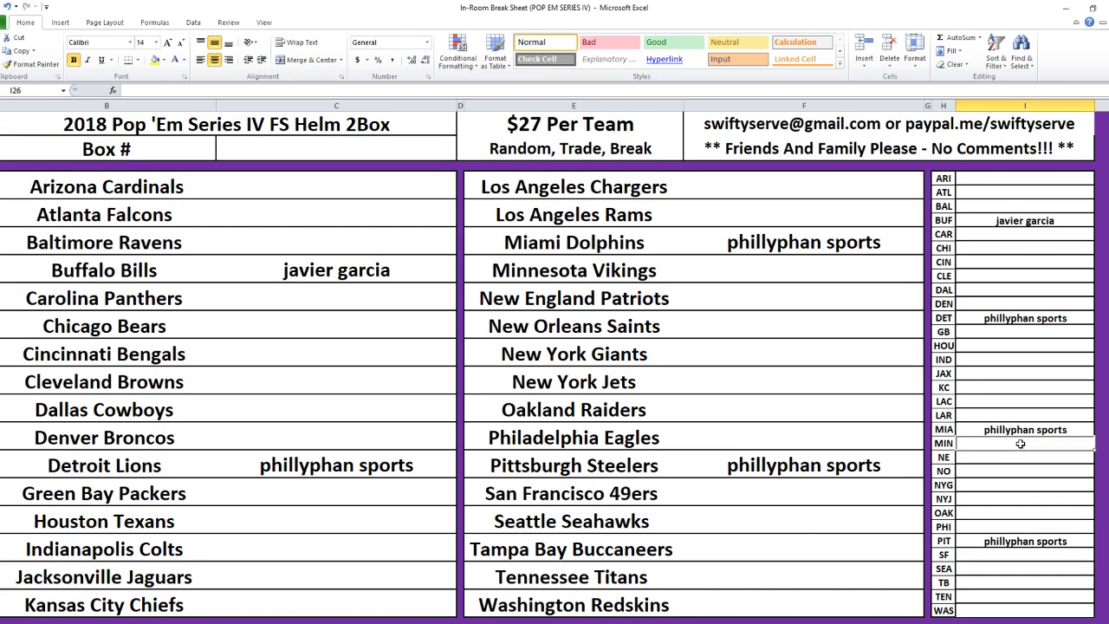
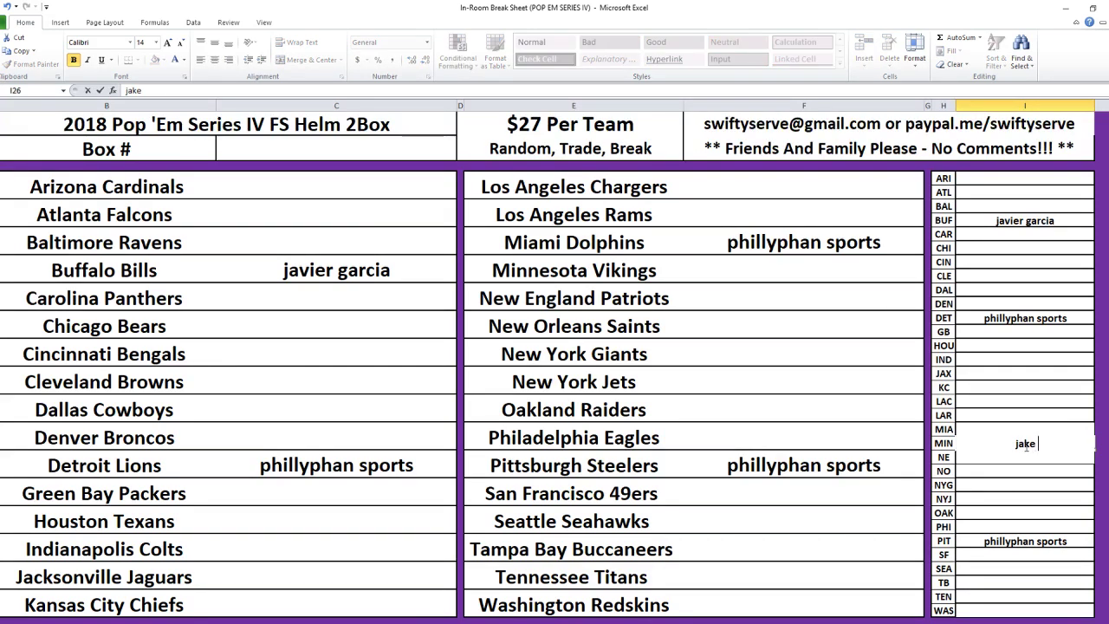
key(Return)
key(Return)
key(Return)
key(Return)
key(Return)
key(Return)
key(Return)
key(Return)
key(Return)
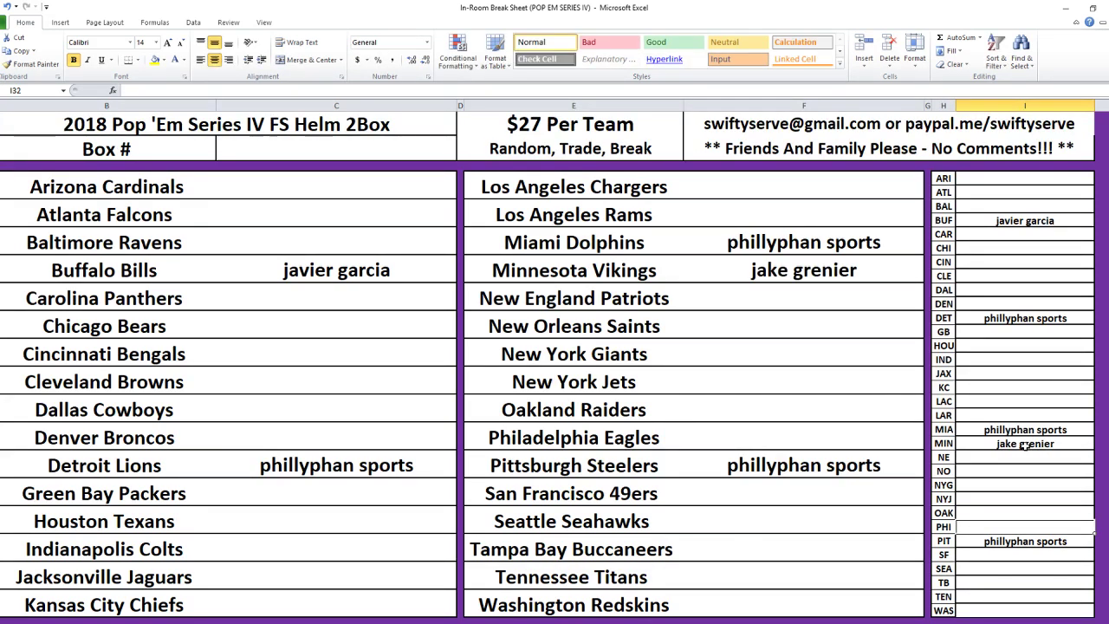
key(Up)
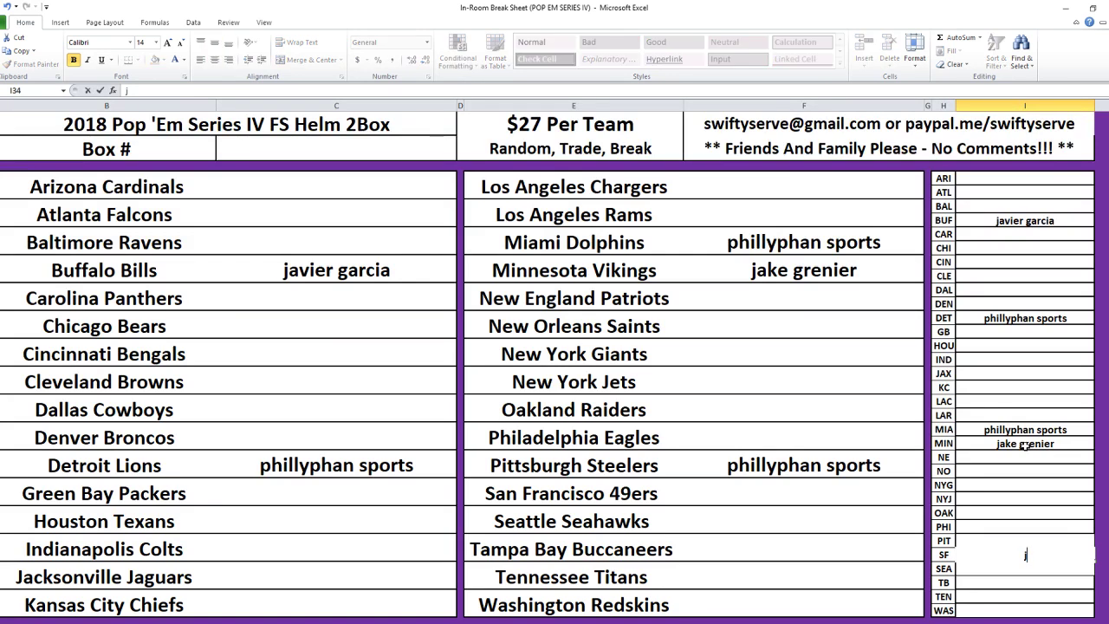
key(Return)
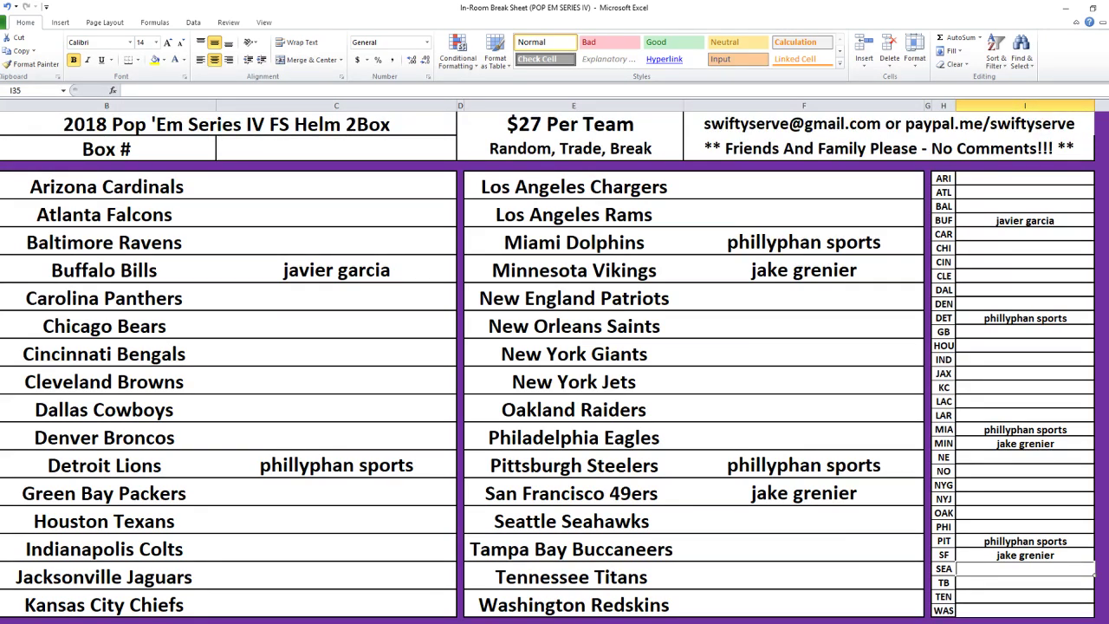
Record buyers for CHI and ARI, and give NYJ the same username as CHI
click(1047, 250)
text(2005wssox)
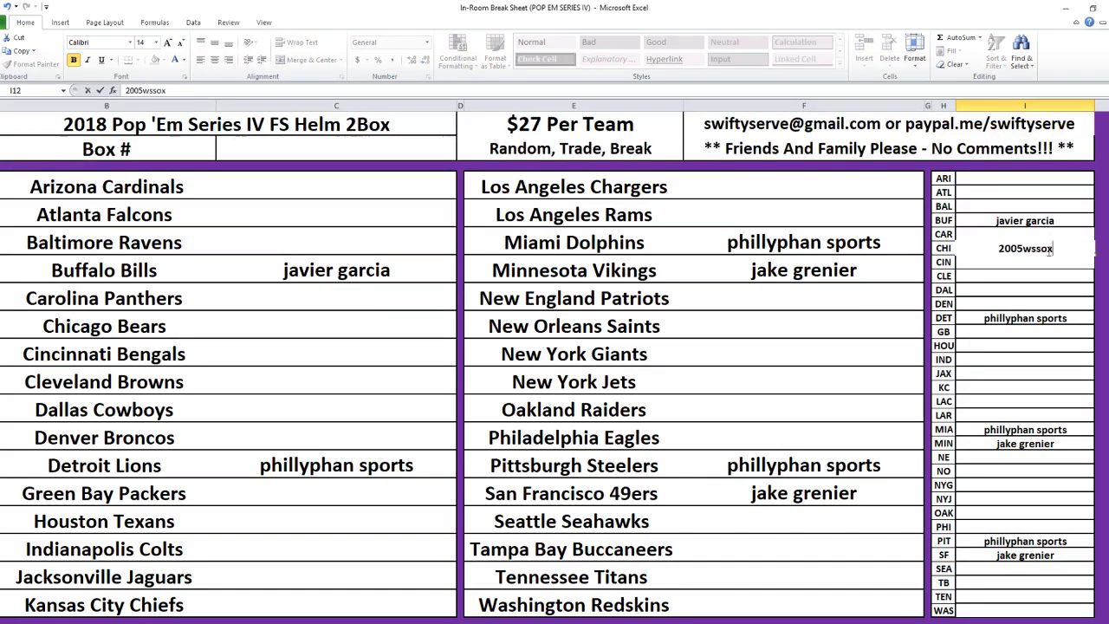
key(Return)
click(1001, 183)
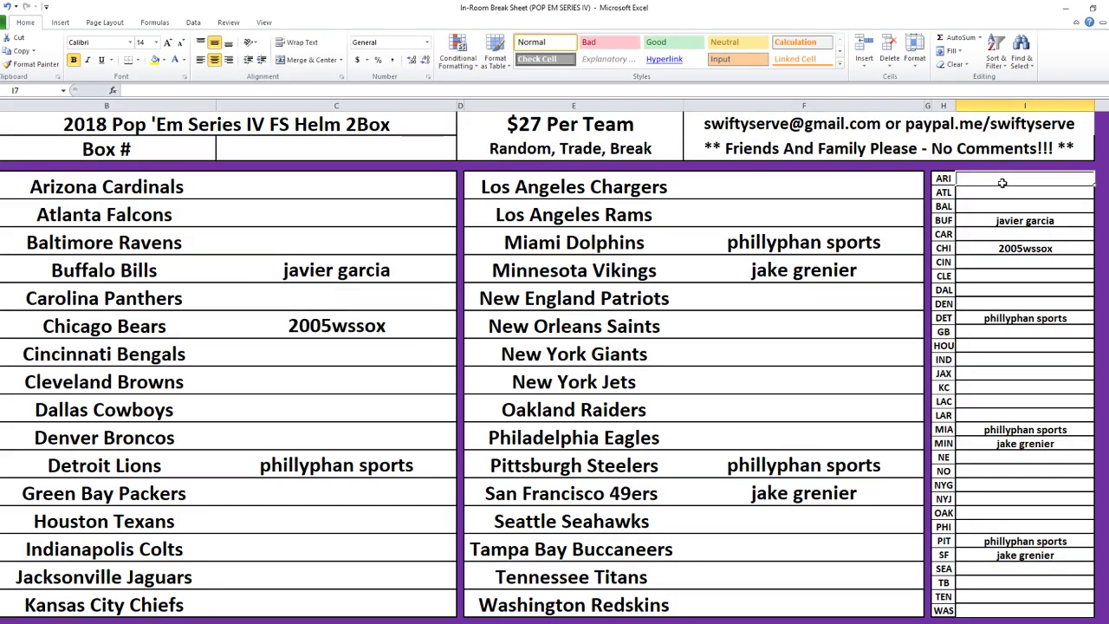
key(Return)
key(Down)
key(Down)
key(Down)
key(Down)
key(Down)
key(Down)
key(Down)
key(Down)
key(Down)
key(Down)
key(Down)
key(Down)
key(Down)
key(Down)
key(Down)
key(Down)
key(Down)
key(Down)
key(Down)
key(Down)
key(Down)
key(Down)
text(2006)
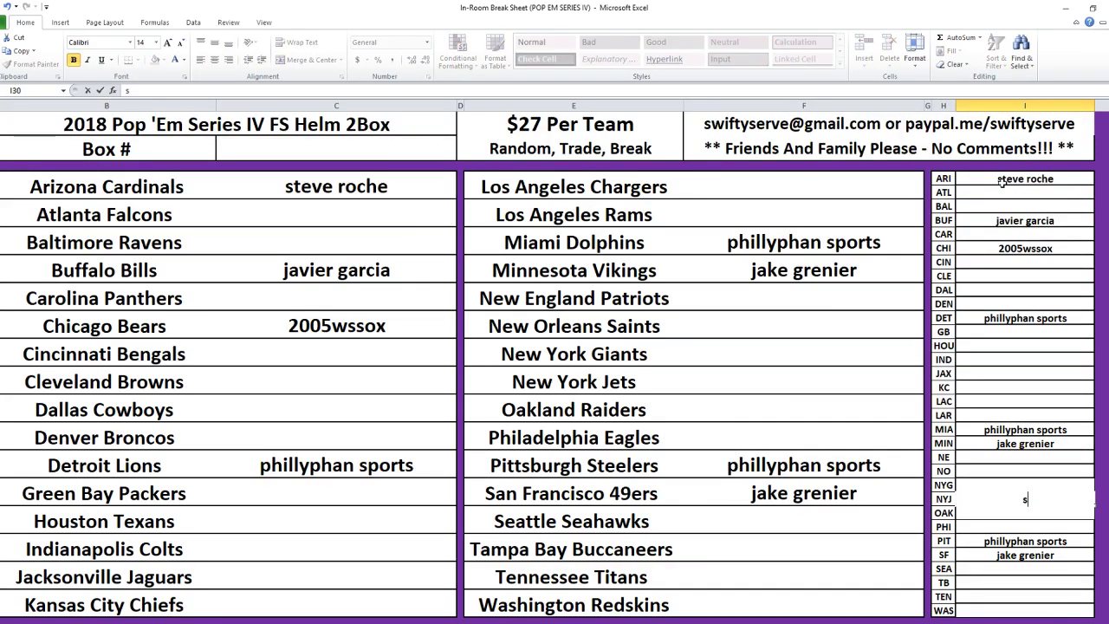
key(BackSpace)
text(5w)
key(Return)
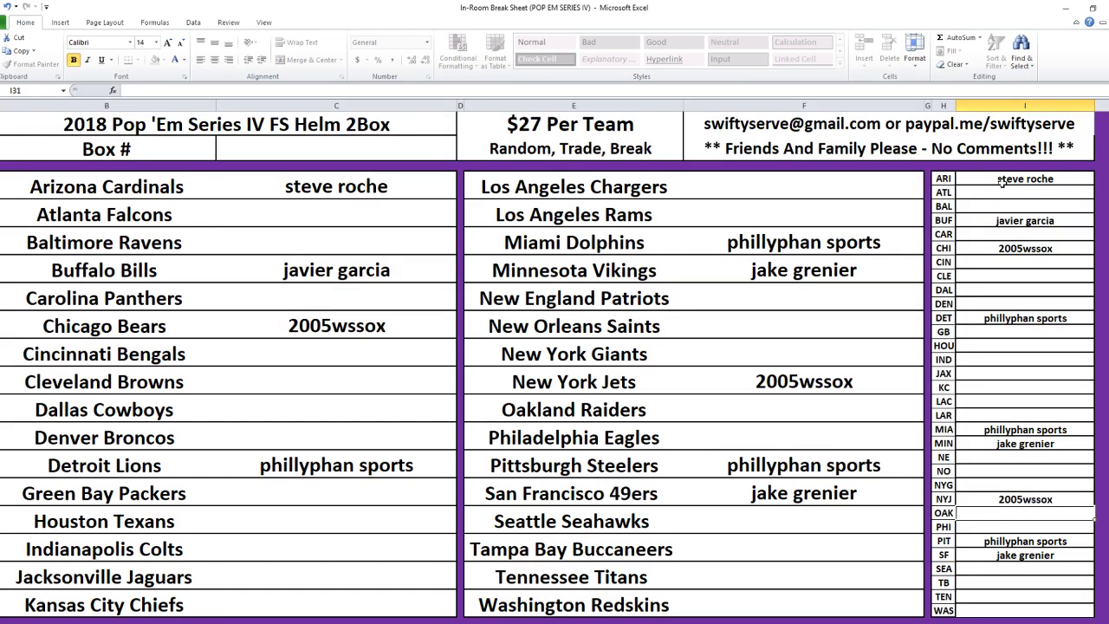
Assign one buyer's name to both ATL and JAX
click(1022, 195)
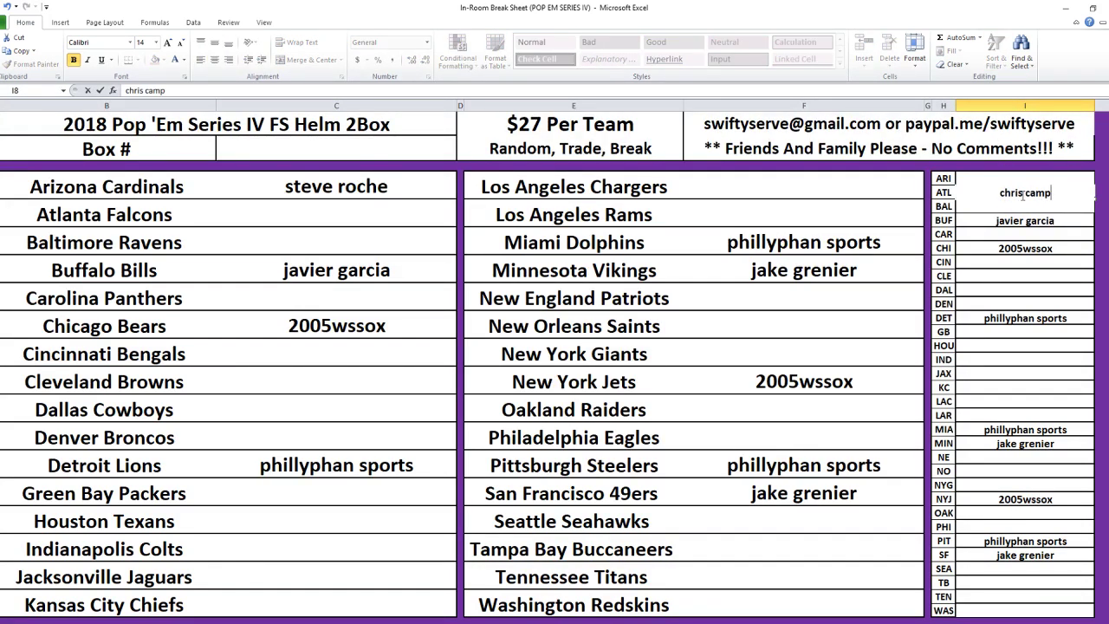
key(Return)
key(Down)
key(Down)
key(Down)
key(Down)
key(Down)
key(Down)
key(Down)
key(Down)
key(Down)
key(Down)
key(Down)
key(Down)
key(Return)
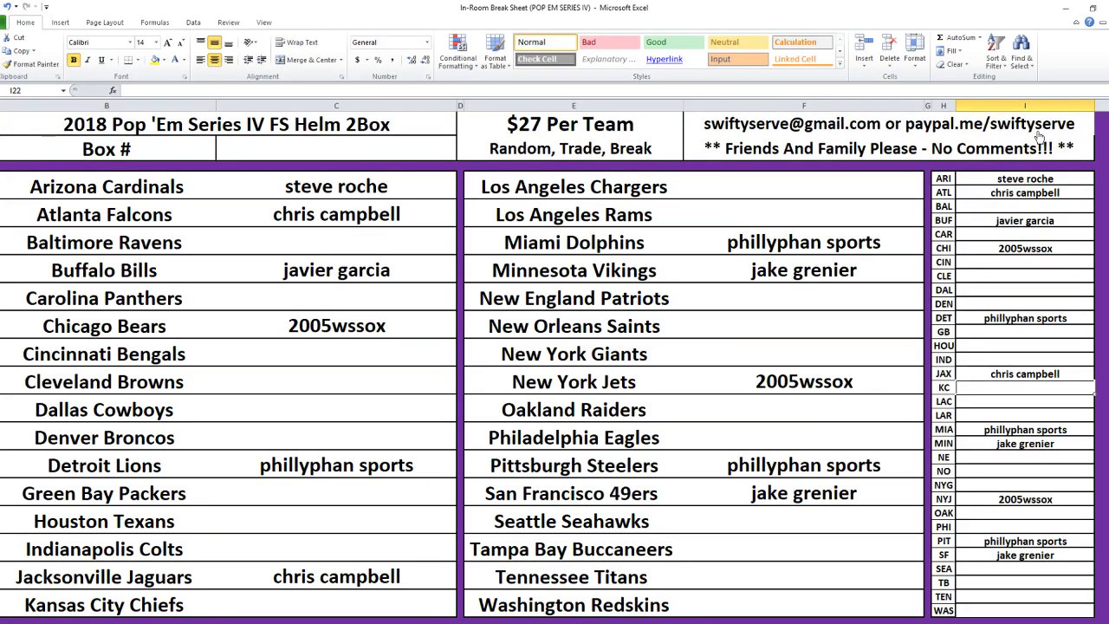
Enter buyer names for BAL and NYG, overriding the AutoComplete suggestion
click(1023, 205)
key(Return)
key(Return)
key(Return)
key(Down)
key(Down)
key(Down)
key(Down)
key(Down)
key(Down)
key(Down)
key(Down)
key(Down)
key(Down)
key(Down)
key(Down)
key(Down)
key(Down)
key(Down)
key(Down)
key(Down)
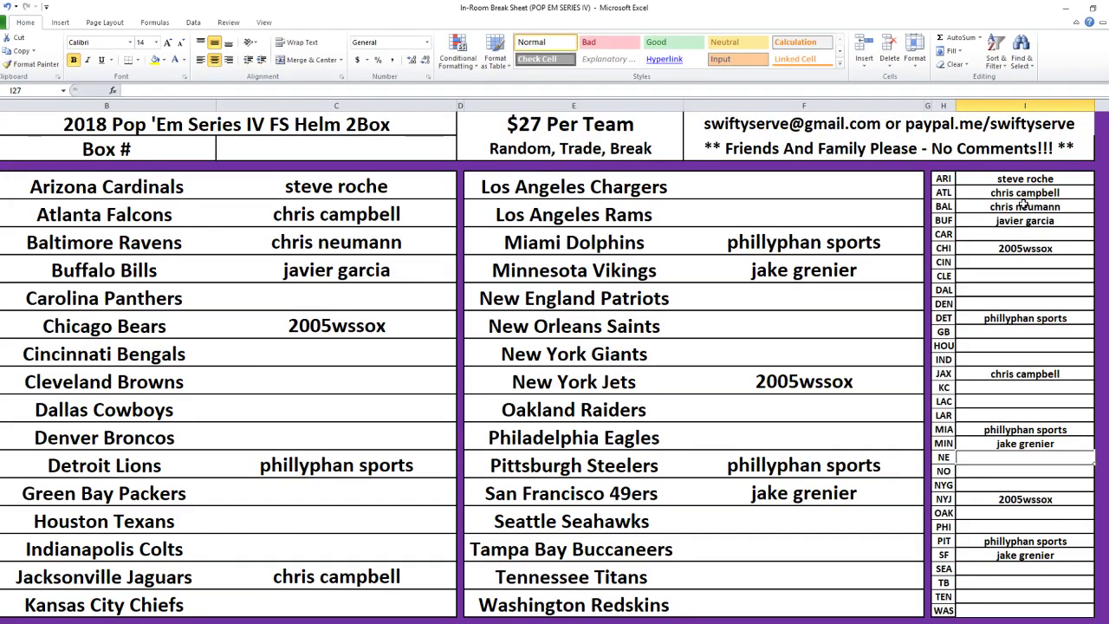
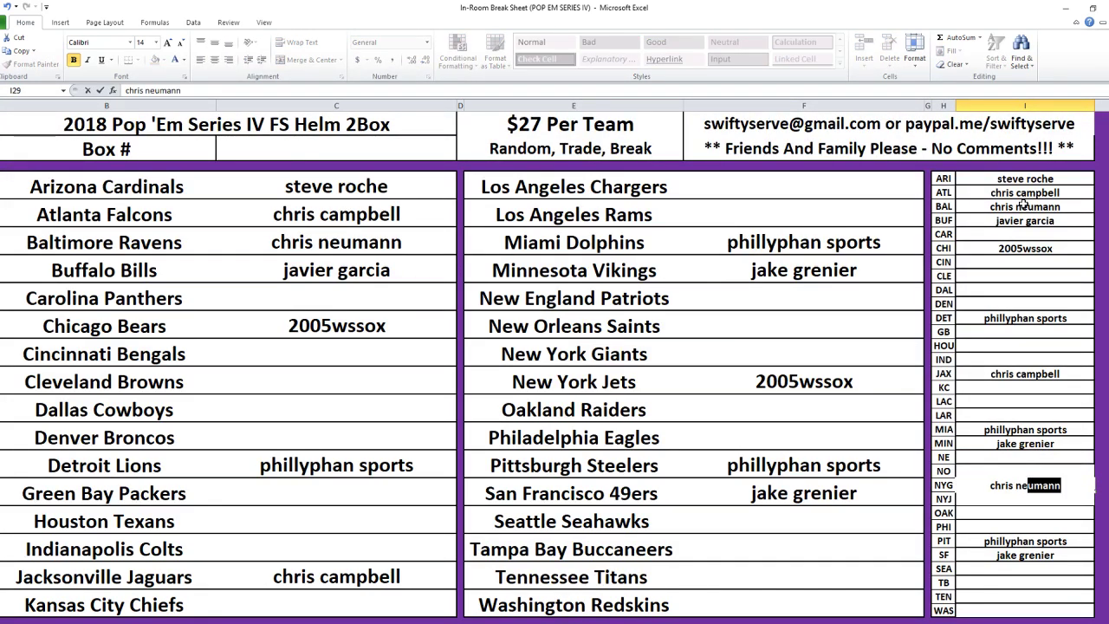
key(Return)
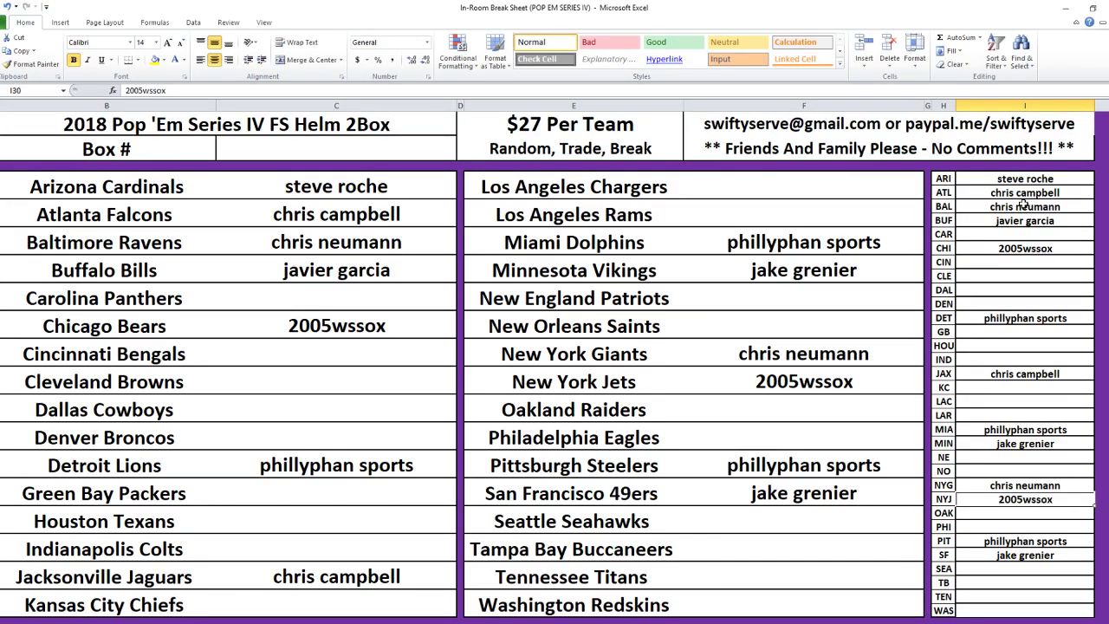
Enter buyer names in column I for NO and CAR
click(1005, 466)
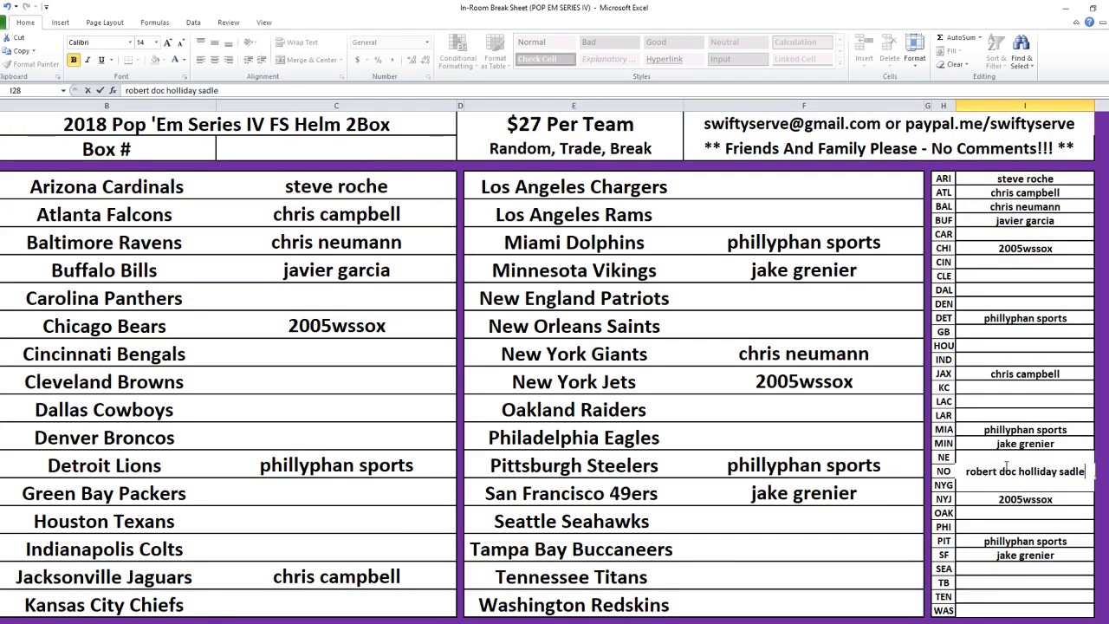
key(Return)
click(1045, 235)
text(wd)
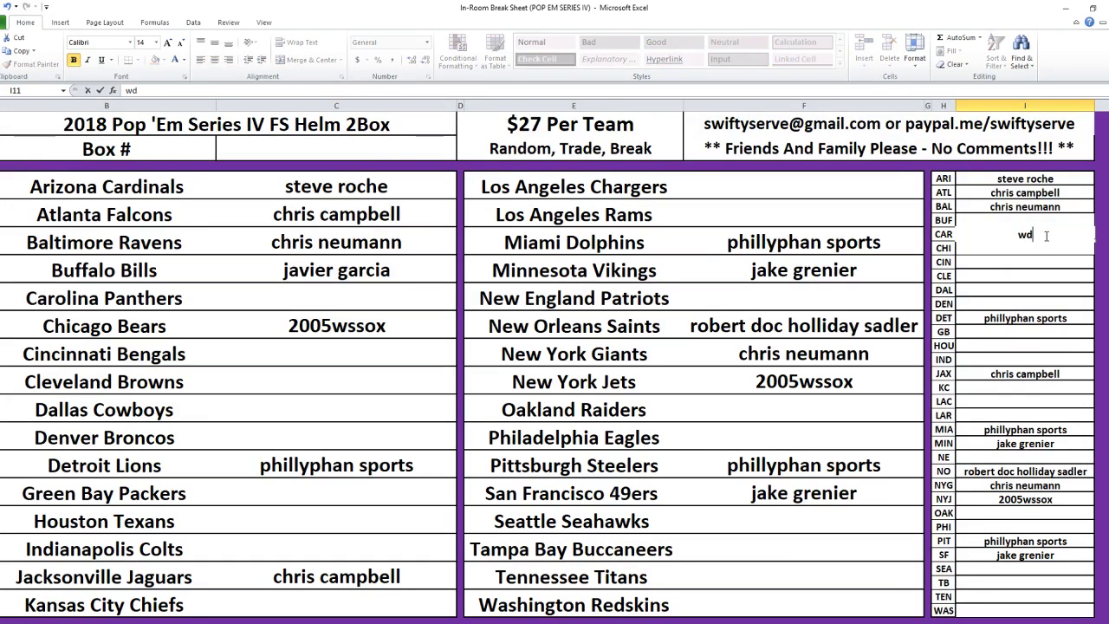
key(BackSpace)
key(BackSpace)
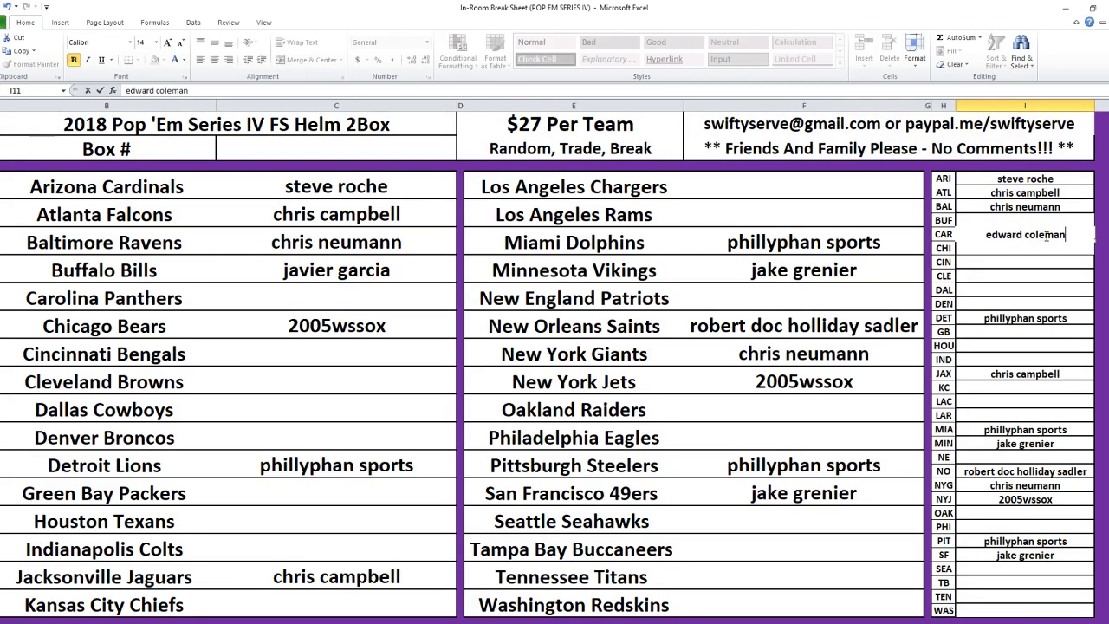
key(Return)
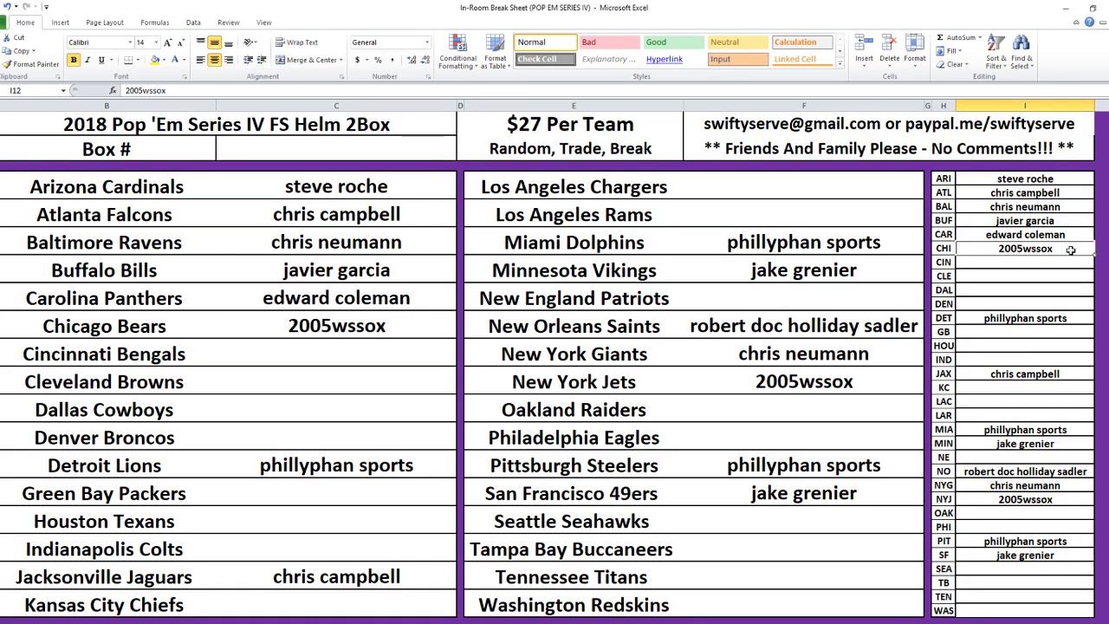
Record a buyer for PHI, reuse it for GB, and add a buyer for CIN
click(1034, 522)
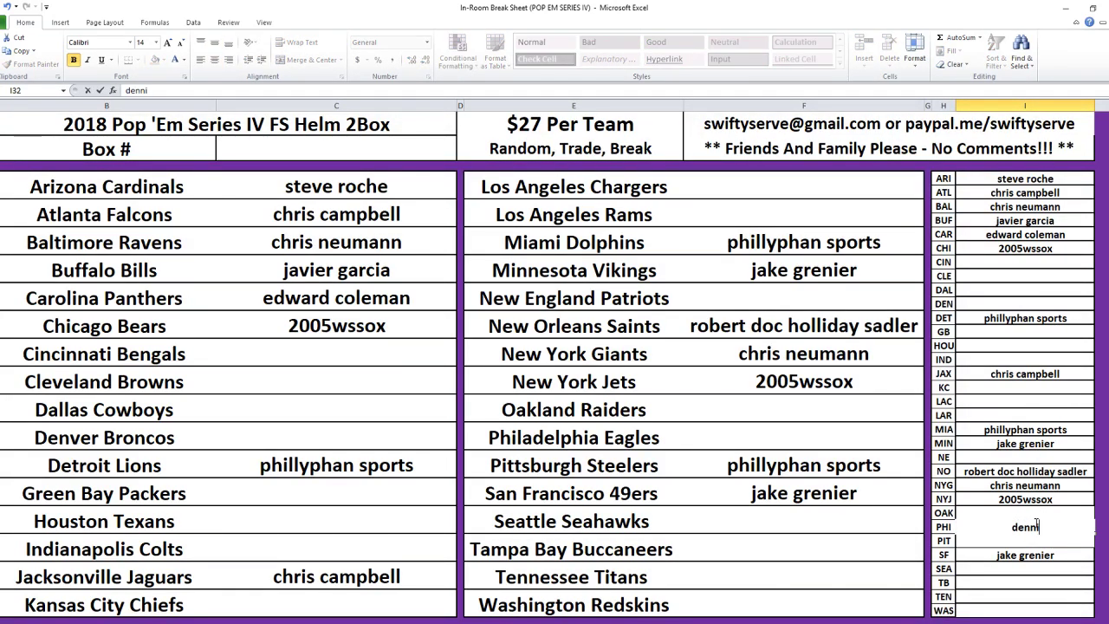
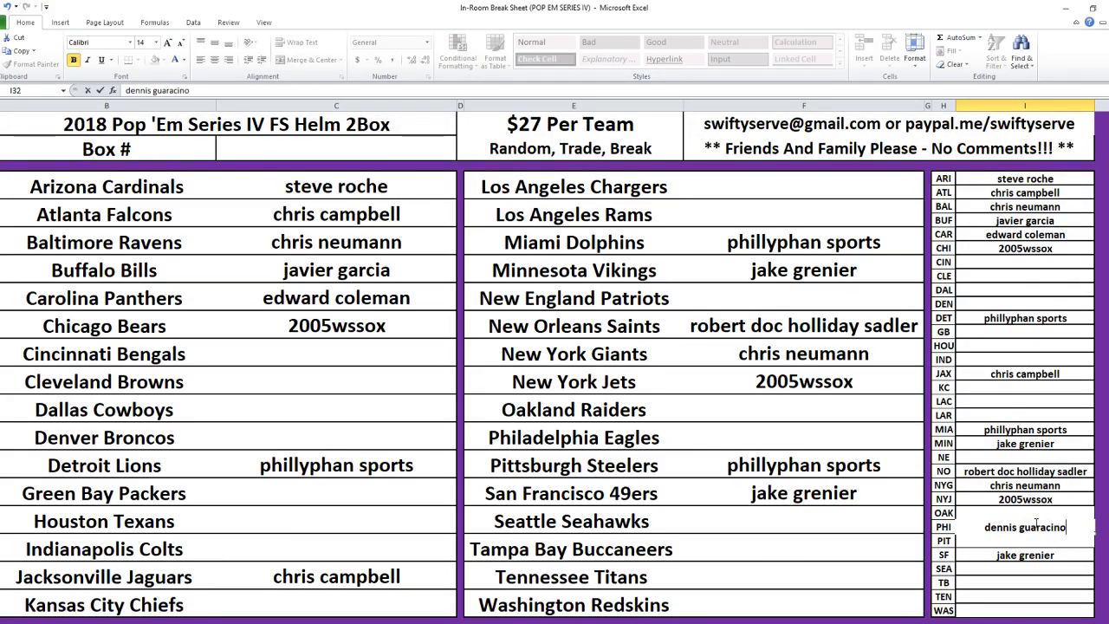
click(1035, 519)
key(Up)
key(Up)
key(Up)
key(Up)
key(Up)
key(Up)
key(Up)
key(Up)
key(Up)
key(Up)
key(Up)
key(Up)
key(Up)
text(d)
key(Up)
key(Up)
key(Up)
key(Up)
key(Up)
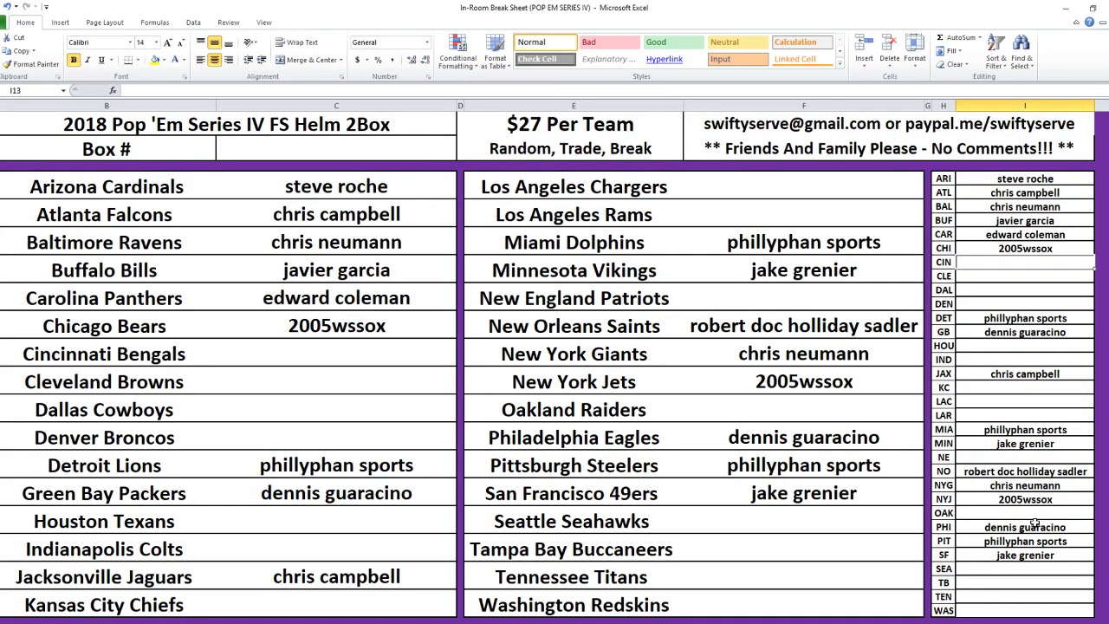
text(mike le)
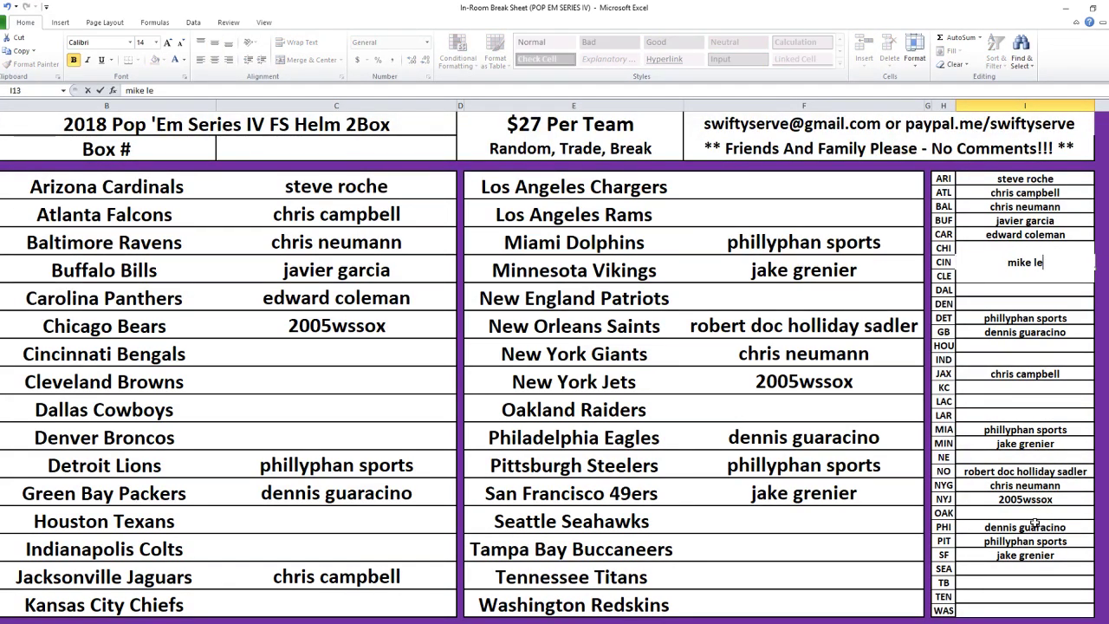
key(Return)
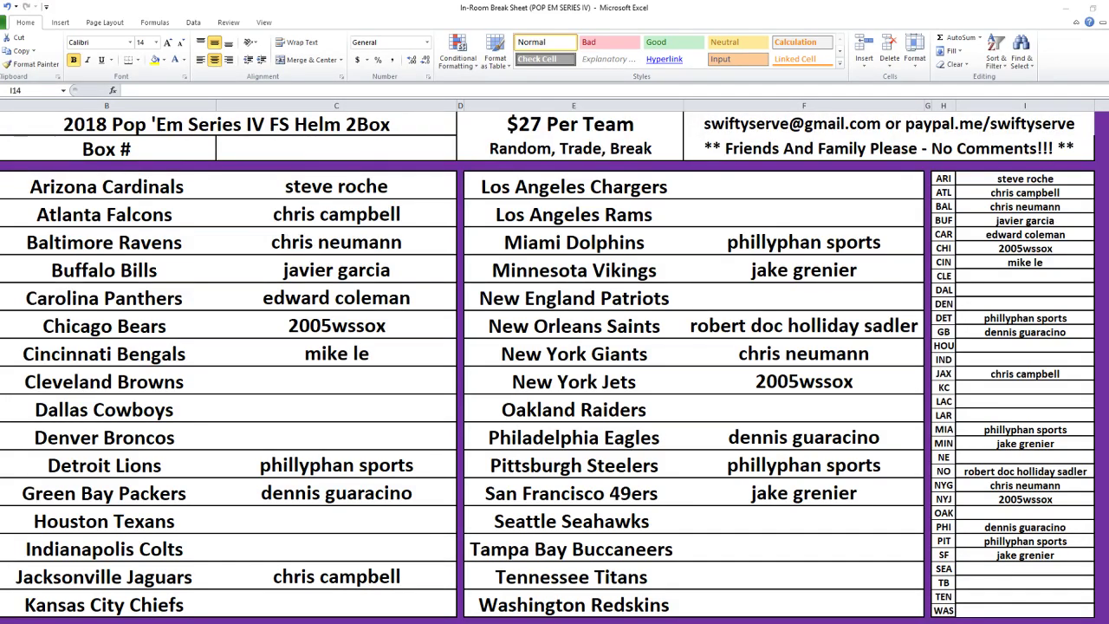
Enter the buyer's username in cell I10 for CLE
click(1055, 278)
text(mos)
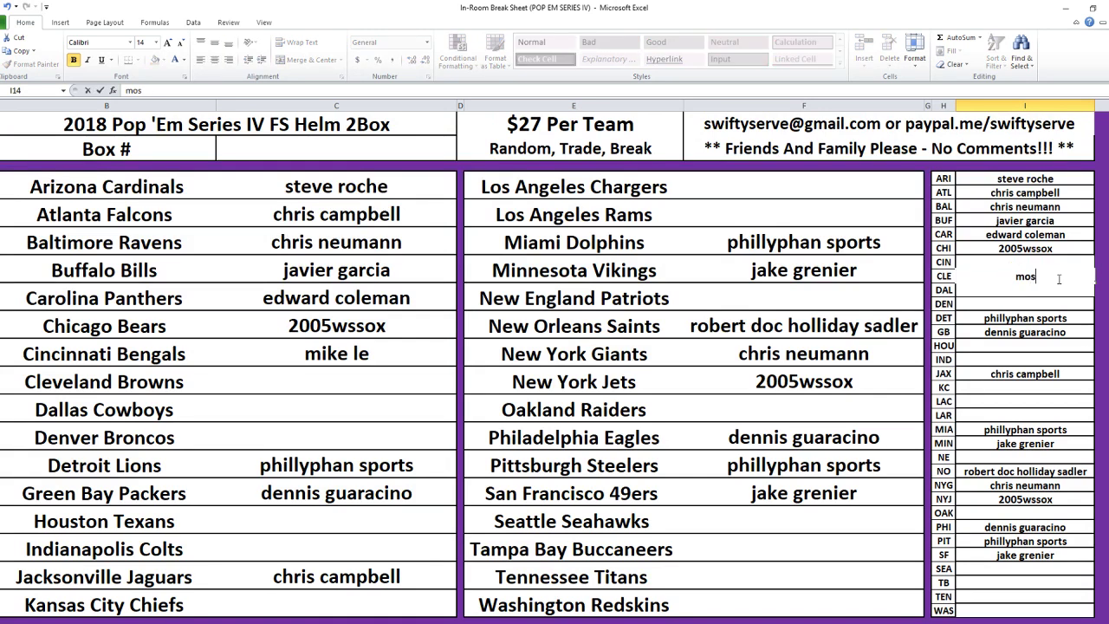
text(queda714)
key(Return)
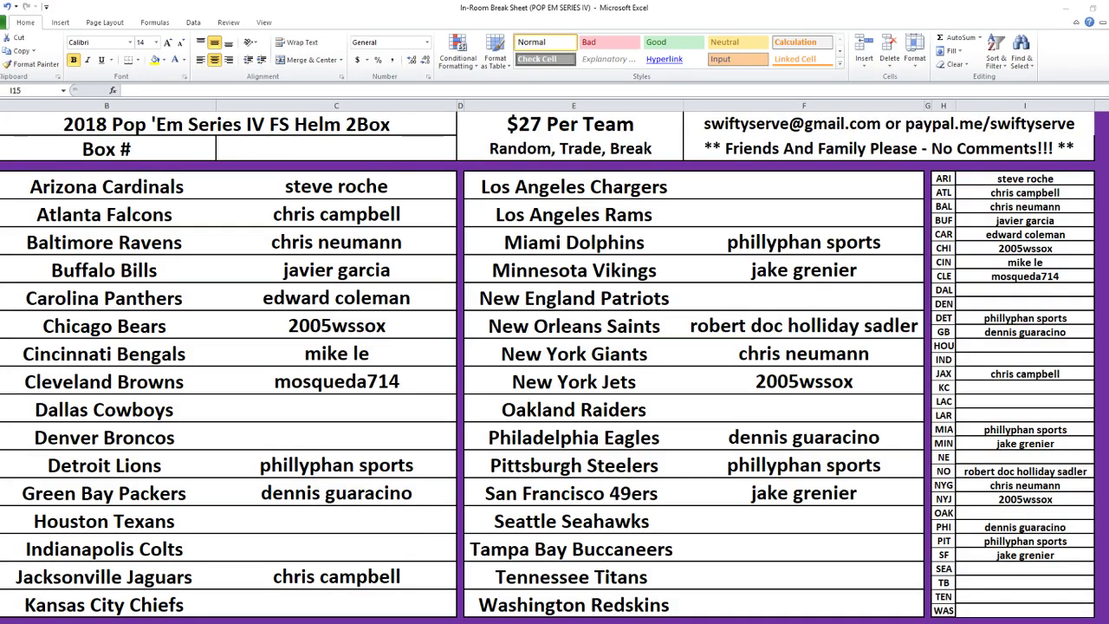
Enter one buyer's name for both DAL and LAR
click(1042, 289)
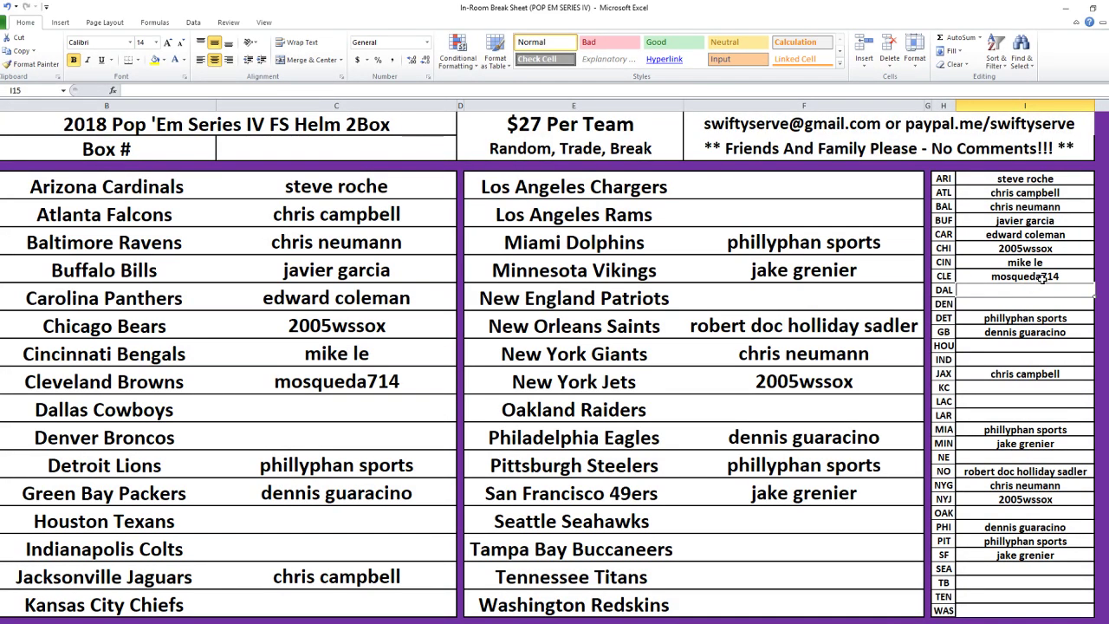
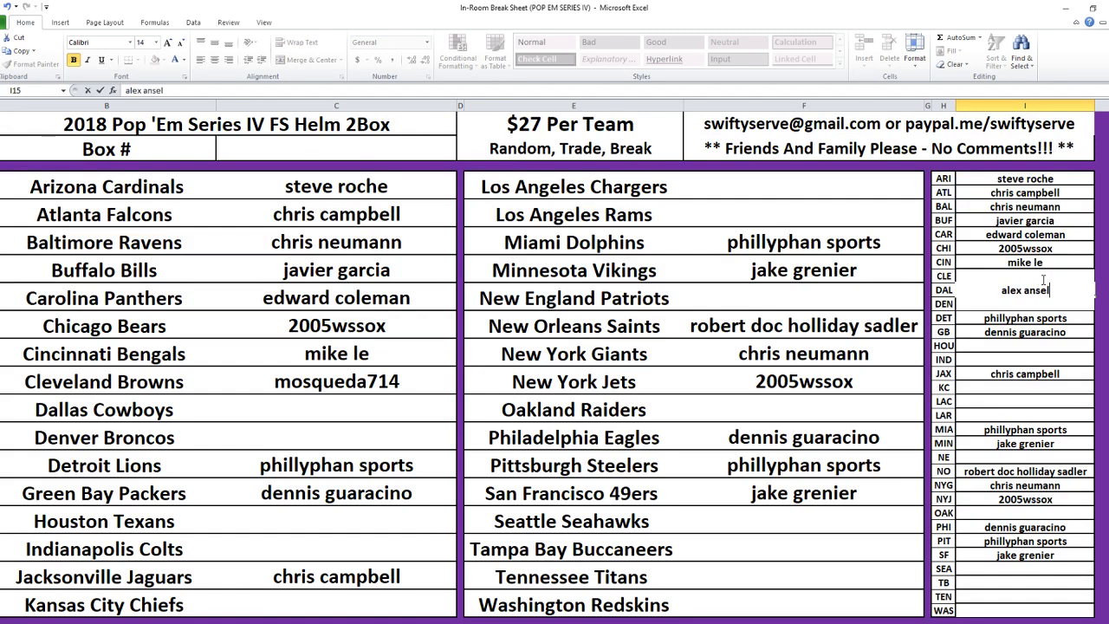
key(Return)
key(Down)
key(Down)
key(Down)
key(Down)
key(Down)
key(Down)
key(Down)
key(Down)
text(al)
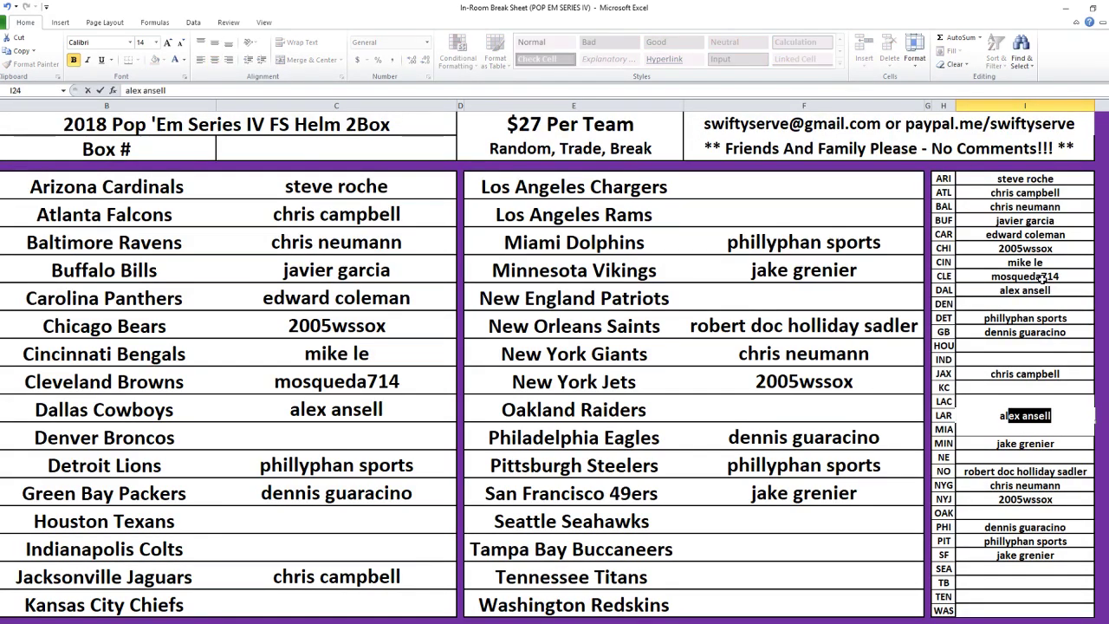
key(Return)
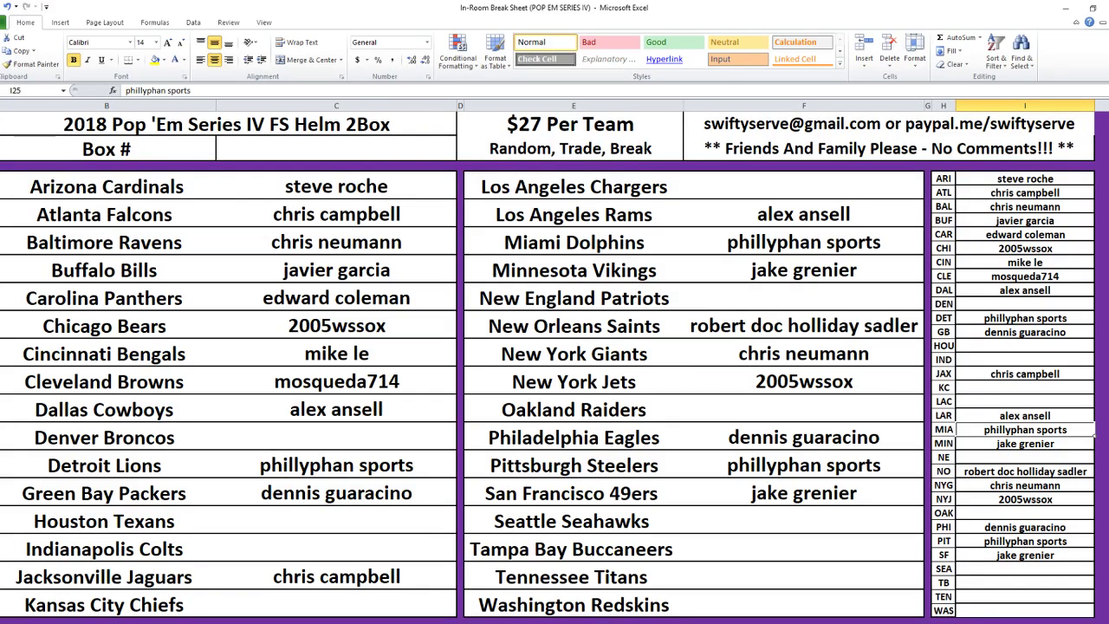
Give HOU and OAK the same buyer, then switch to the Notepad number list
click(1022, 345)
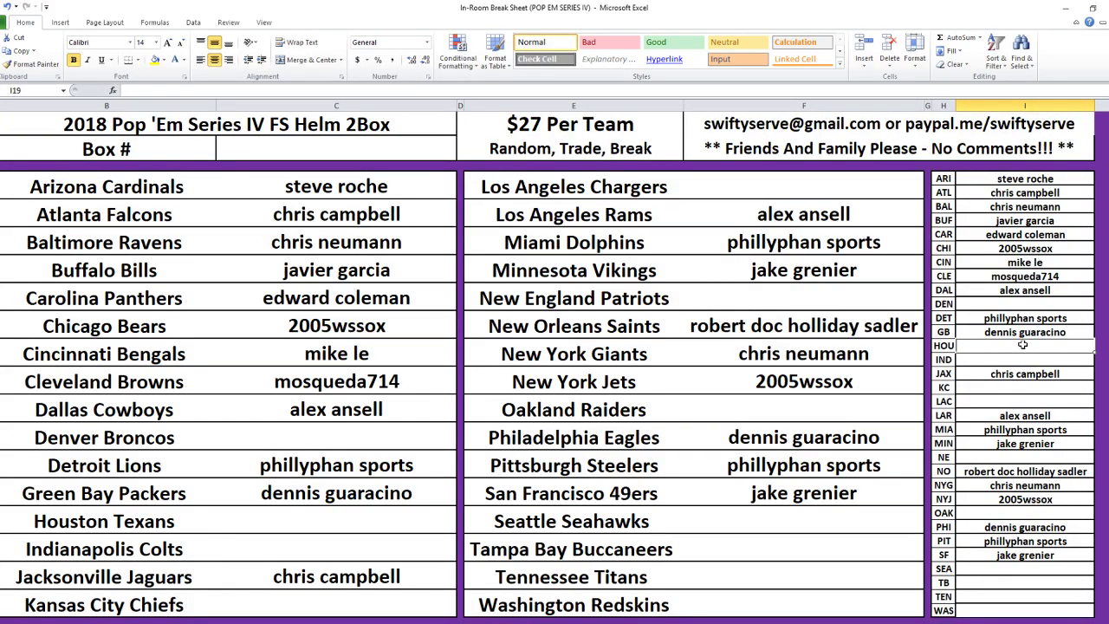
key(Return)
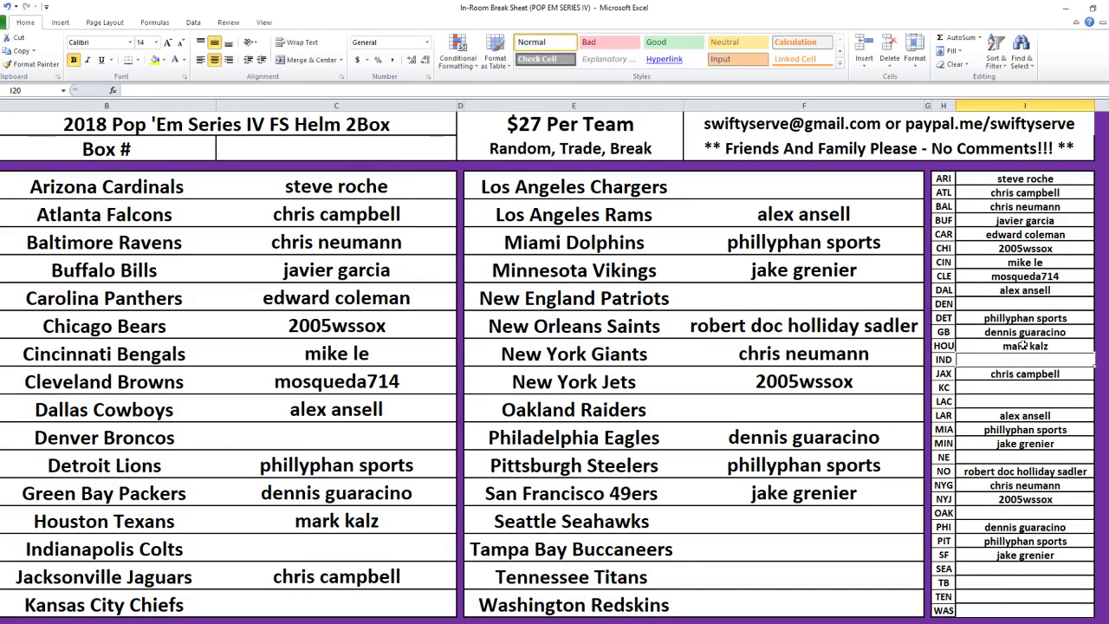
key(Down)
key(Down)
key(Down)
key(Down)
key(Down)
key(Down)
key(Down)
key(Down)
key(Down)
key(Down)
key(Down)
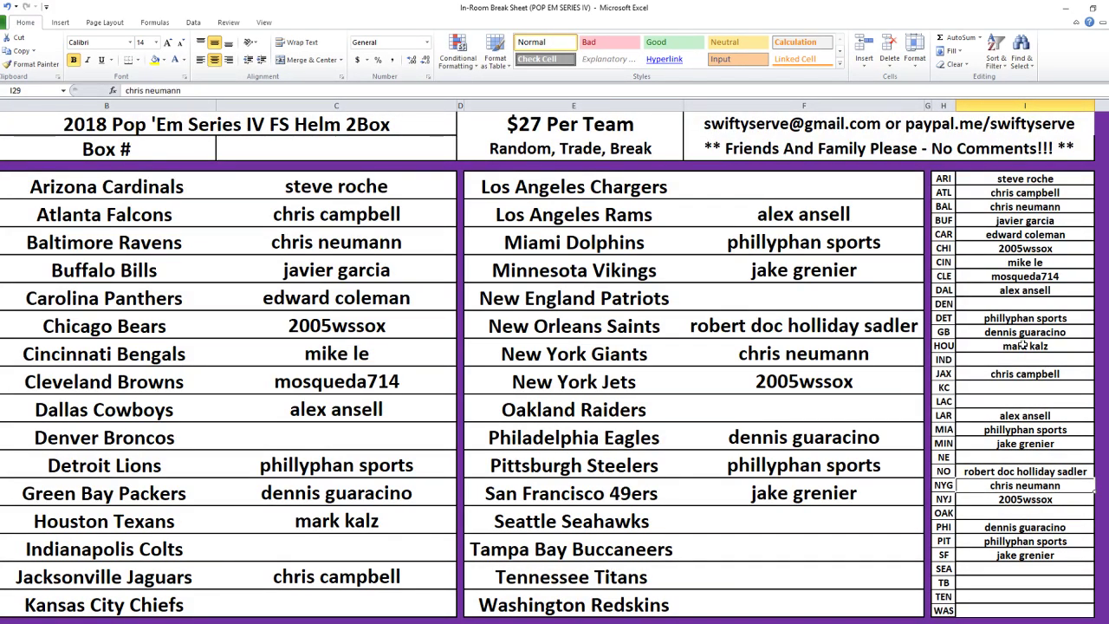
key(Return)
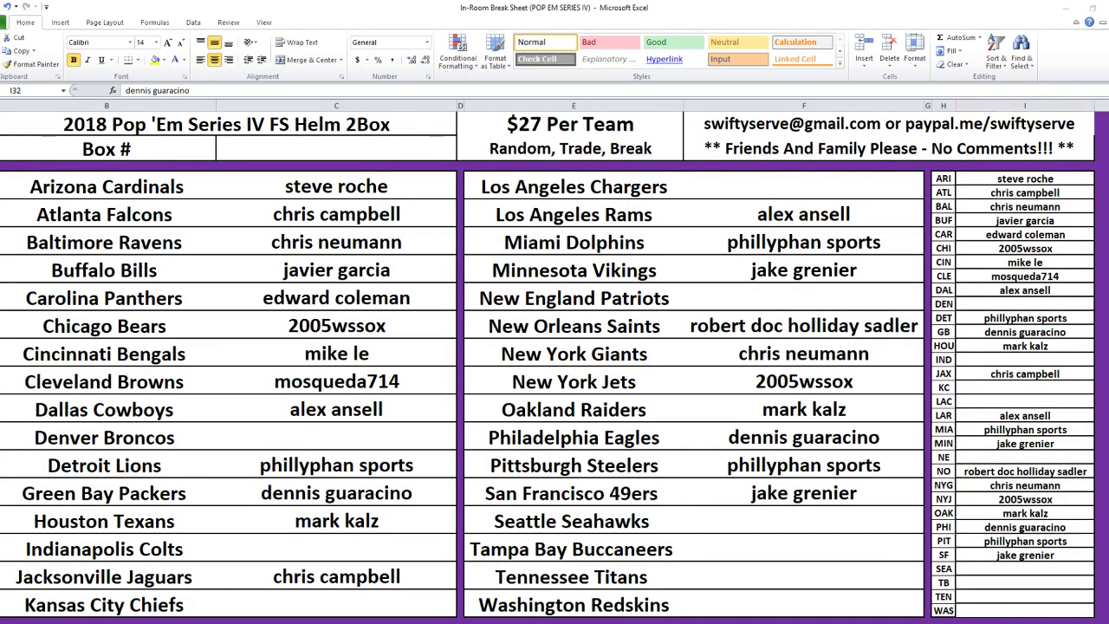
key(alt+Tab)
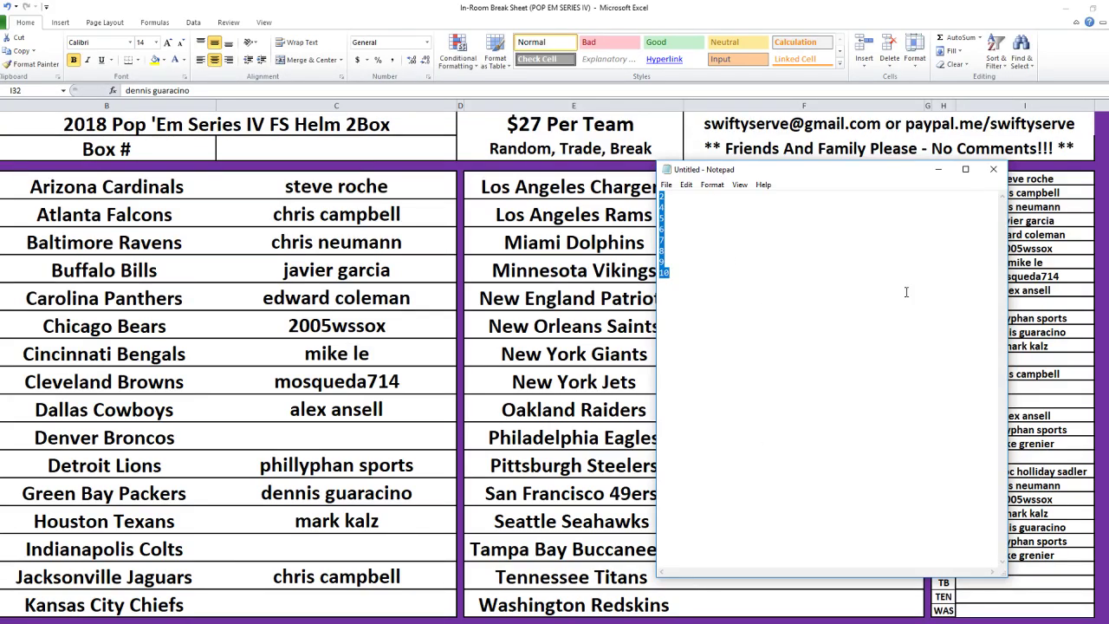
Delete the selected numbered lines from the untitled Notepad notes
key(alt+Tab)
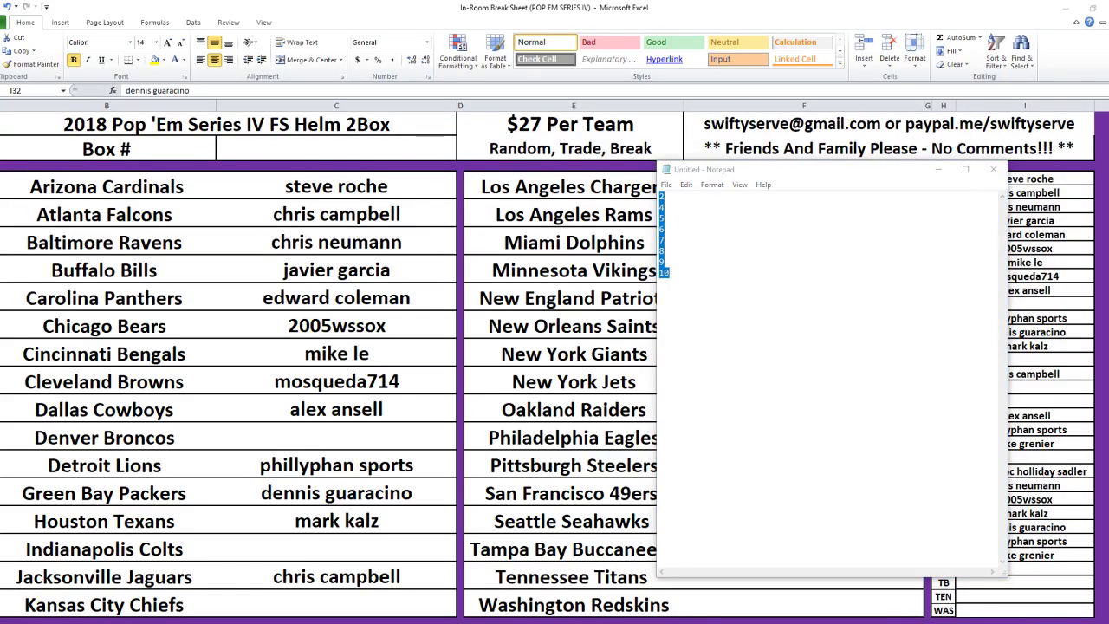
key(alt+Tab)
key(Delete)
click(684, 185)
mouse_move(763, 185)
key(Escape)
key(ctrl+z)
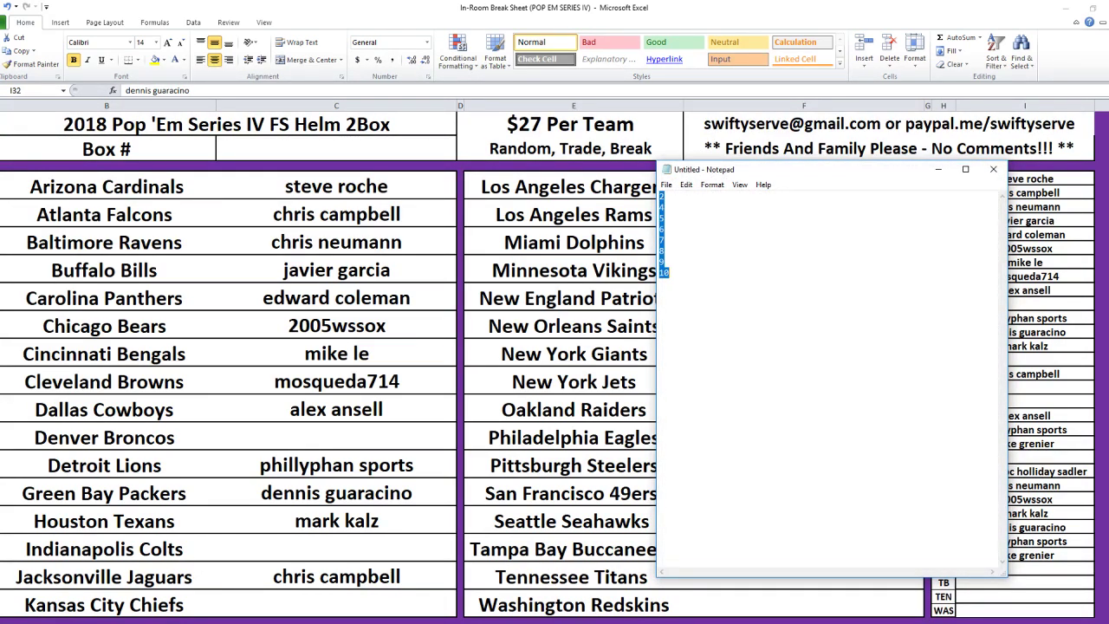
key(alt+Tab)
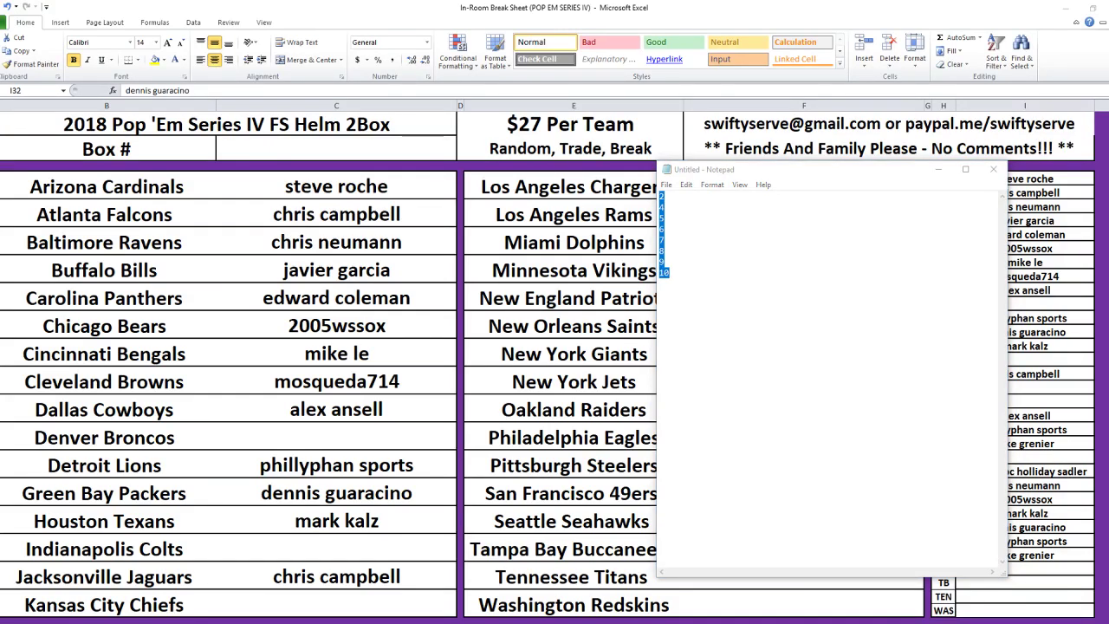
key(Delete)
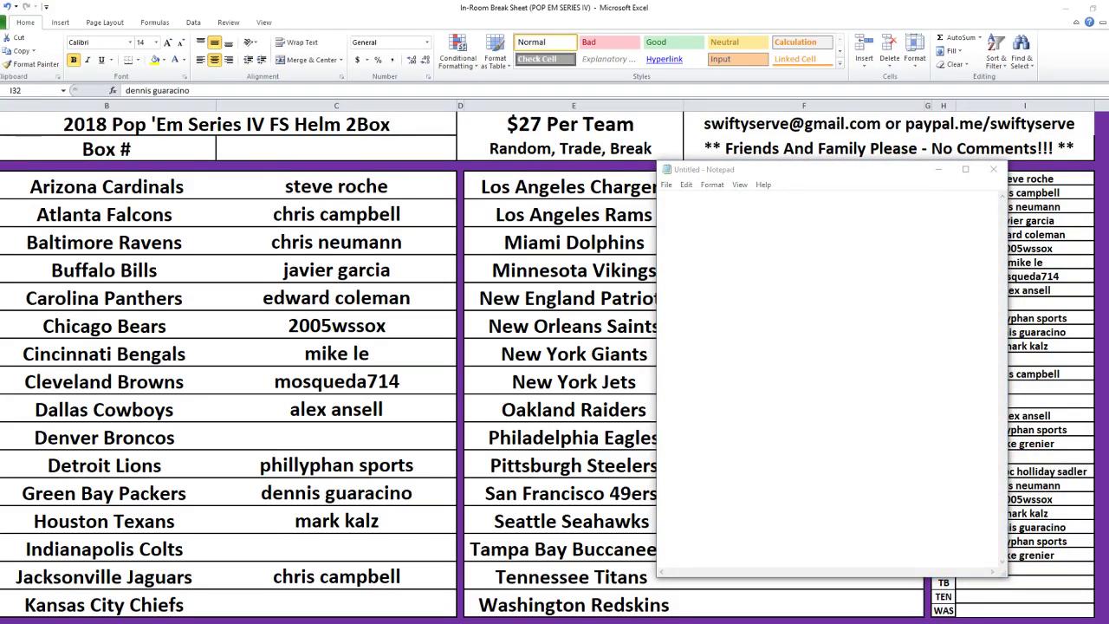
Close the untitled Notepad notes without saving
key(alt+Tab)
drag(849, 178, 751, 215)
click(831, 177)
drag(754, 170, 762, 171)
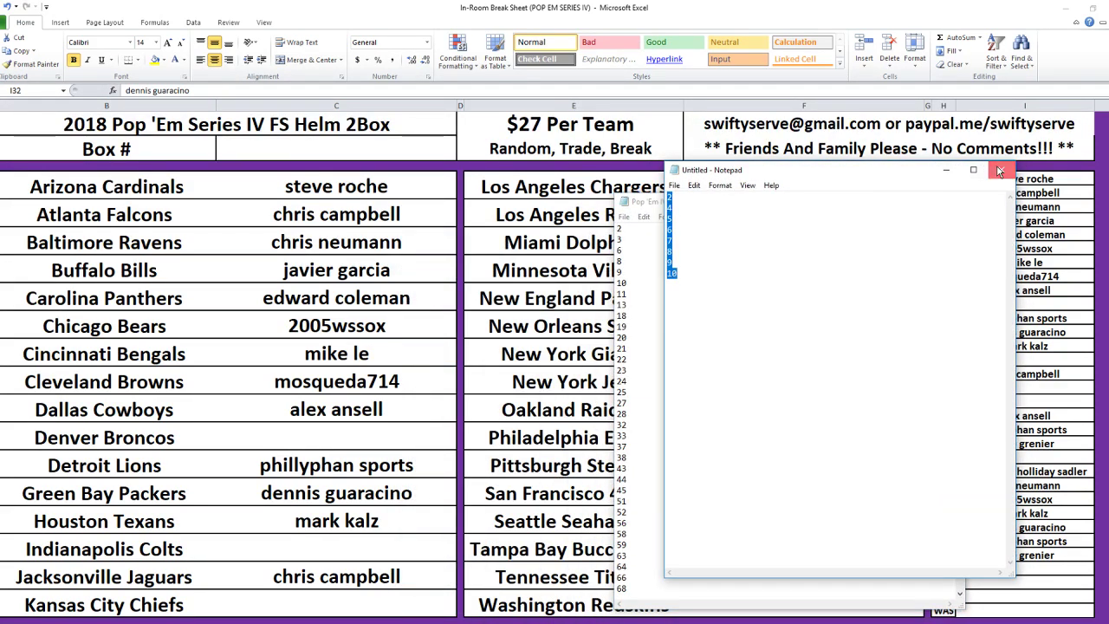
click(1000, 170)
click(573, 333)
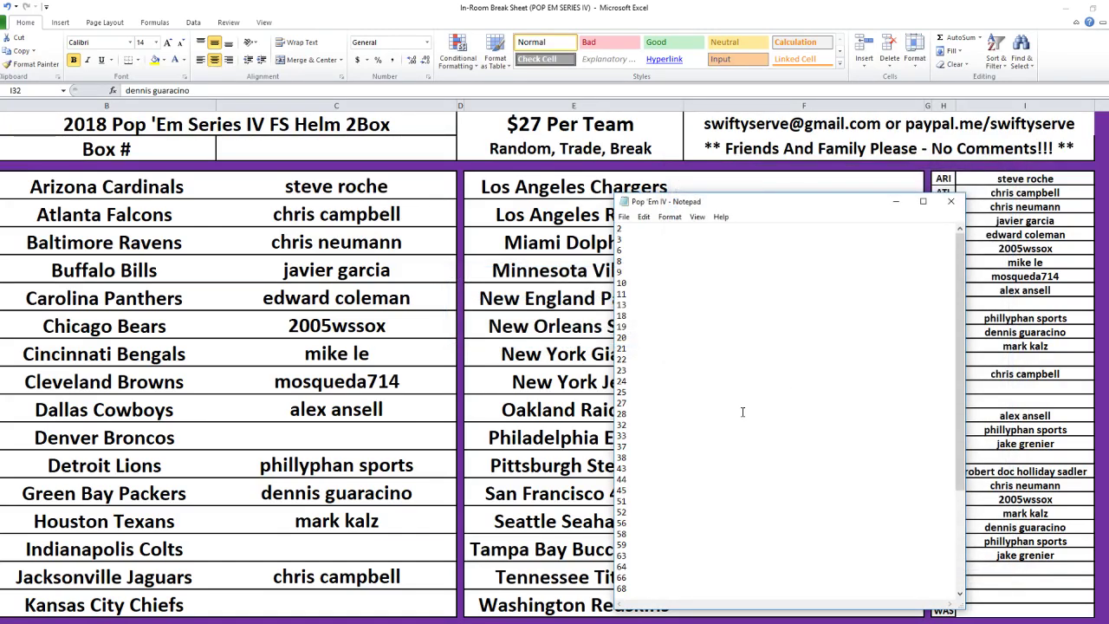
Change the 37 entry to 3 in Pop 'Em IV, select the whole list, and minimize it
click(633, 446)
key(BackSpace)
key(ctrl+a)
click(895, 203)
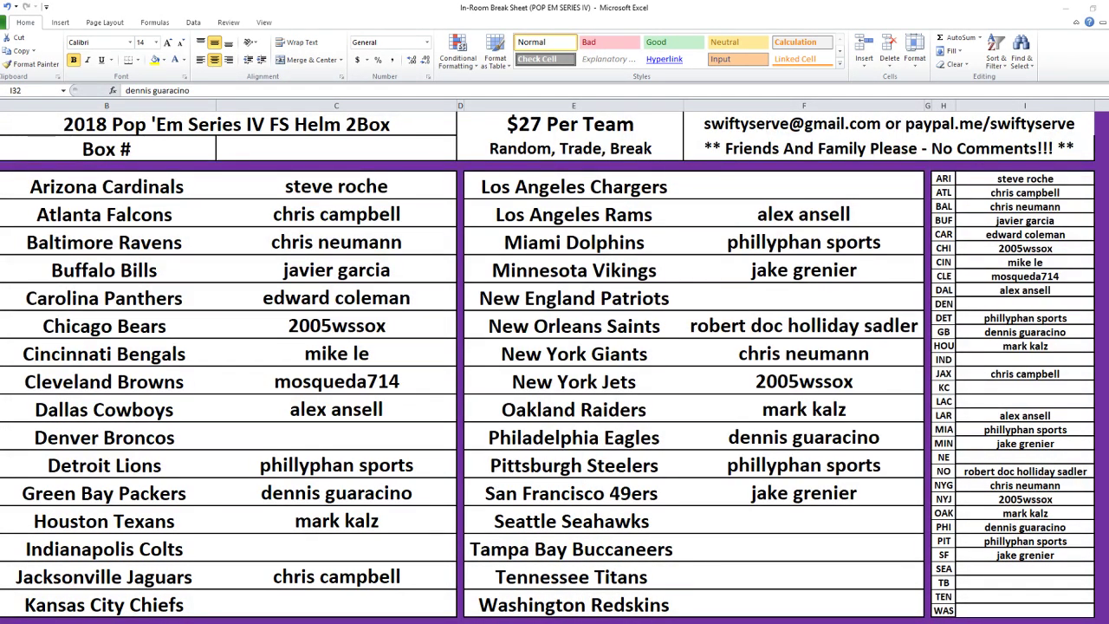
Paste the number list into RANDOM.ORG's List Randomizer and randomize it
key(alt+Tab)
scroll(523, 121, up, 10)
mouse_move(354, 109)
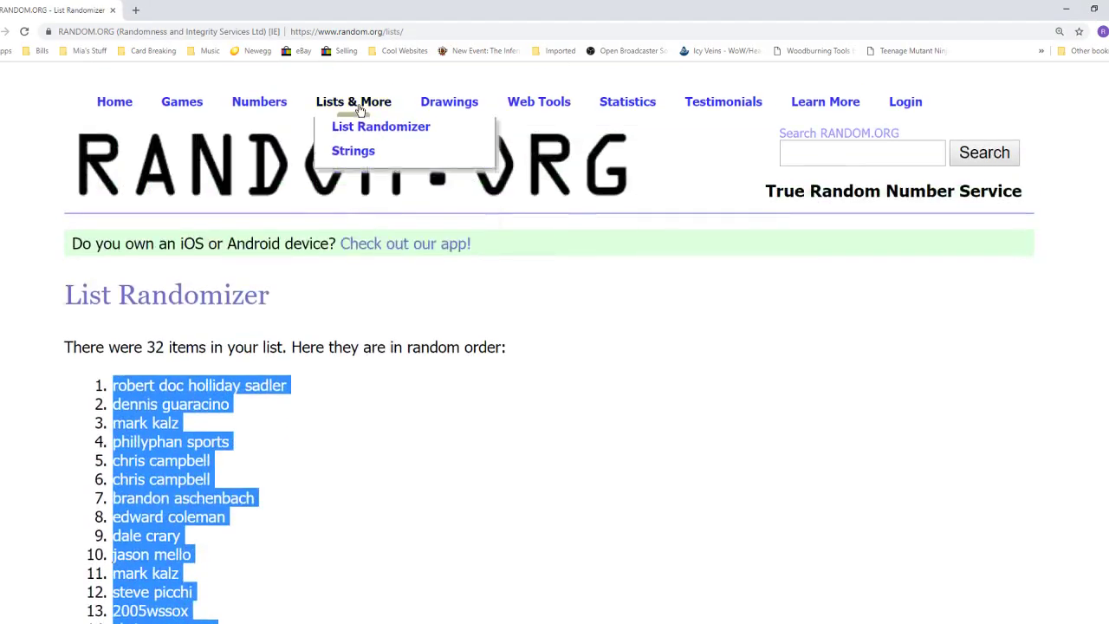
click(374, 130)
scroll(307, 364, down, 3)
click(266, 364)
key(ctrl+v)
scroll(251, 381, down, 2)
click(136, 512)
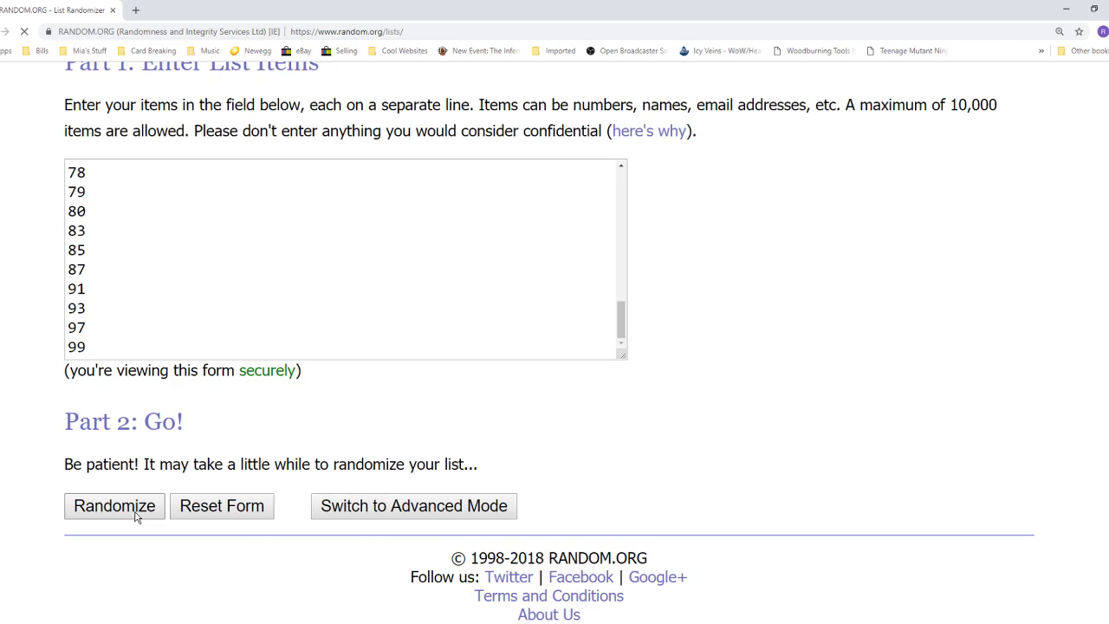
Reshuffle the list several more times and select the top two results, 83 and 28
scroll(136, 517, down, 10)
click(117, 516)
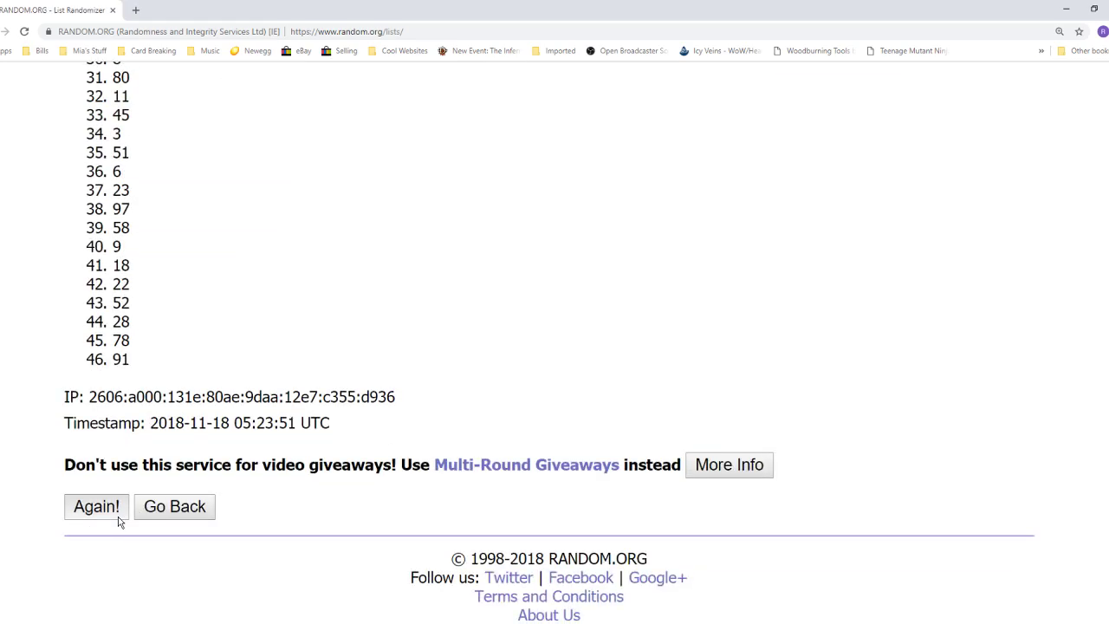
click(96, 510)
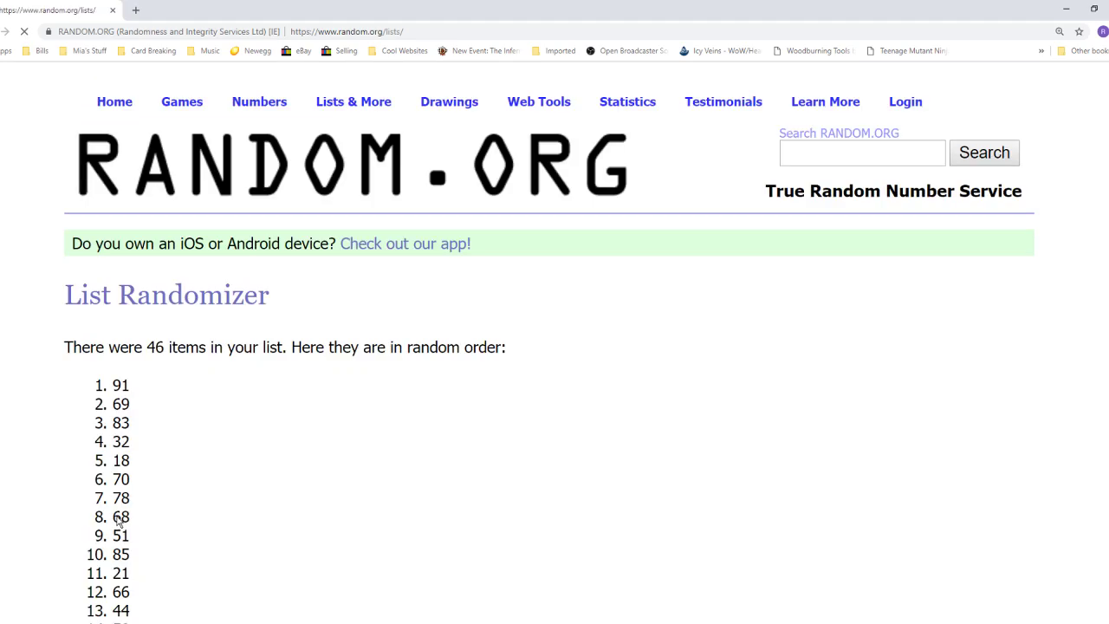
click(118, 518)
click(117, 518)
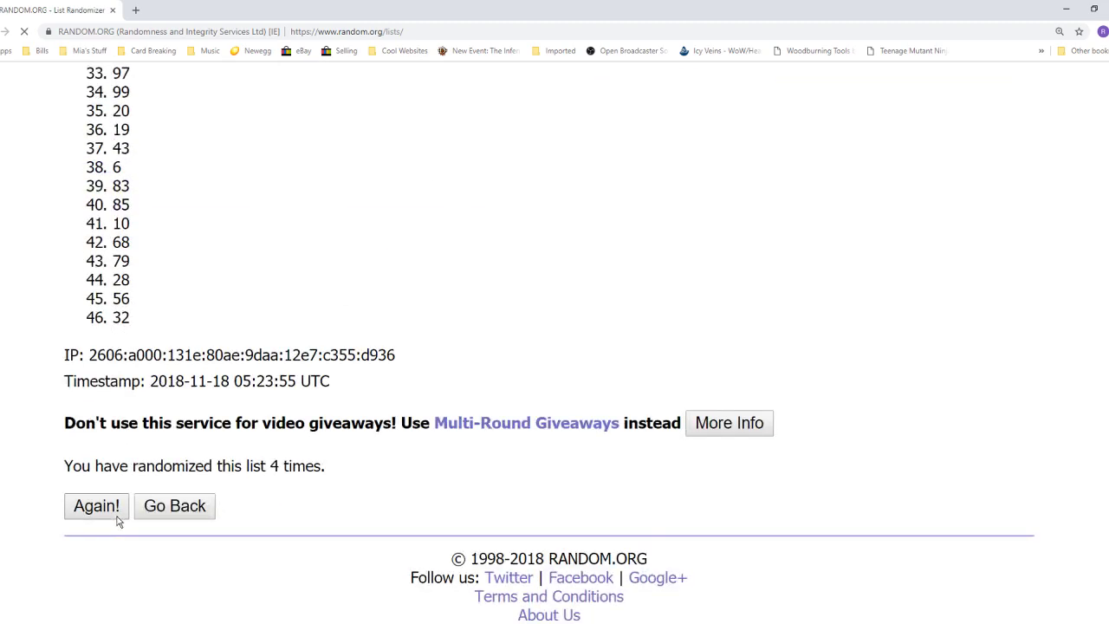
drag(195, 466, 377, 464)
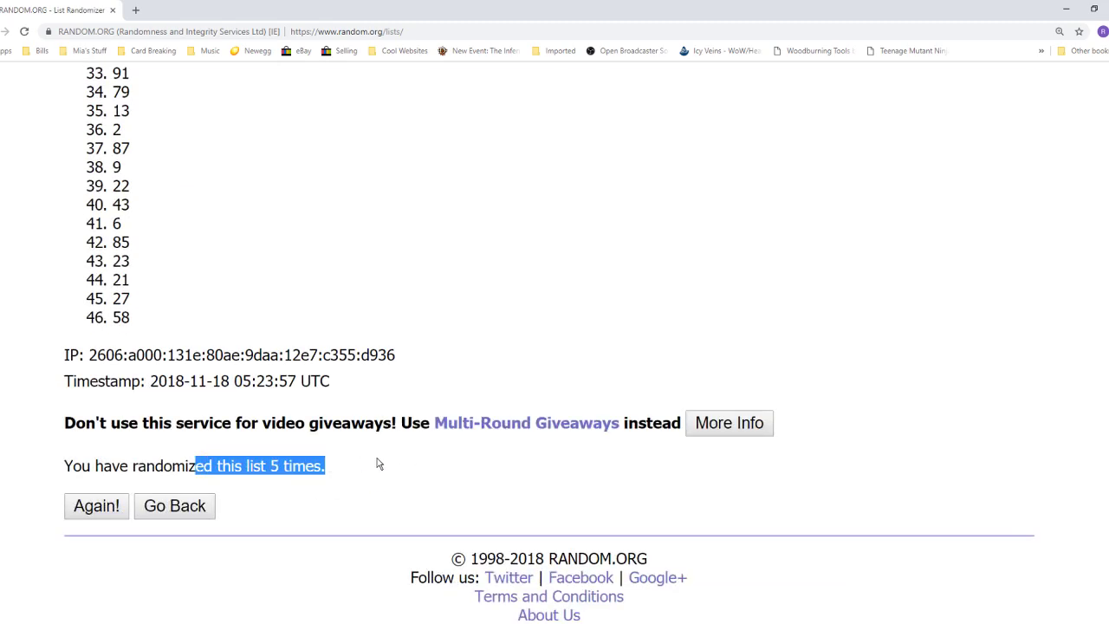
scroll(377, 464, up, 10)
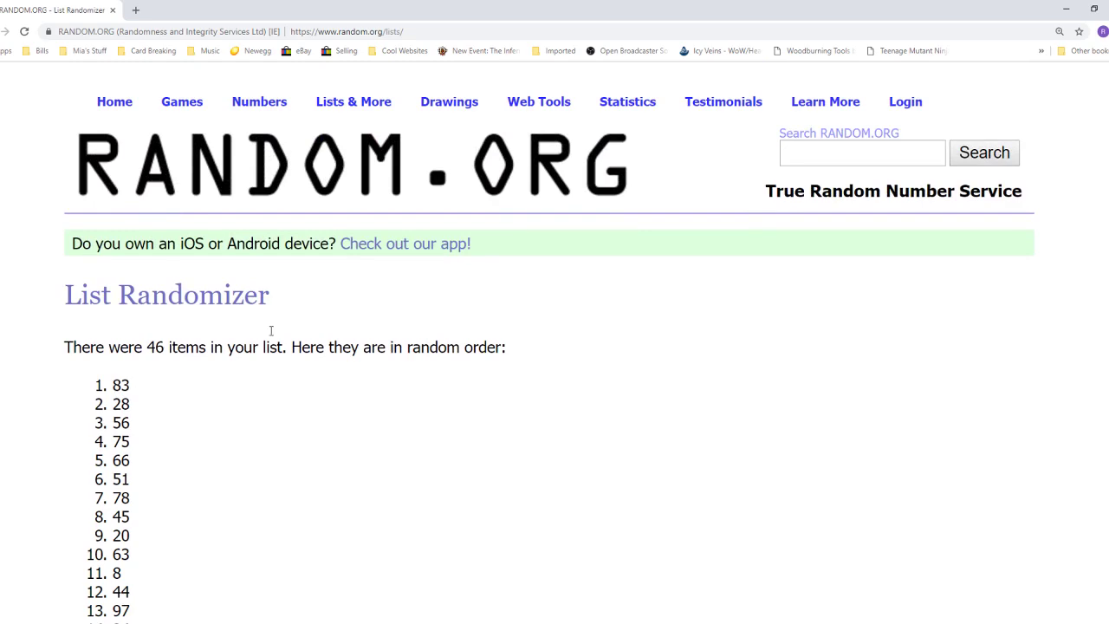
drag(112, 381, 141, 401)
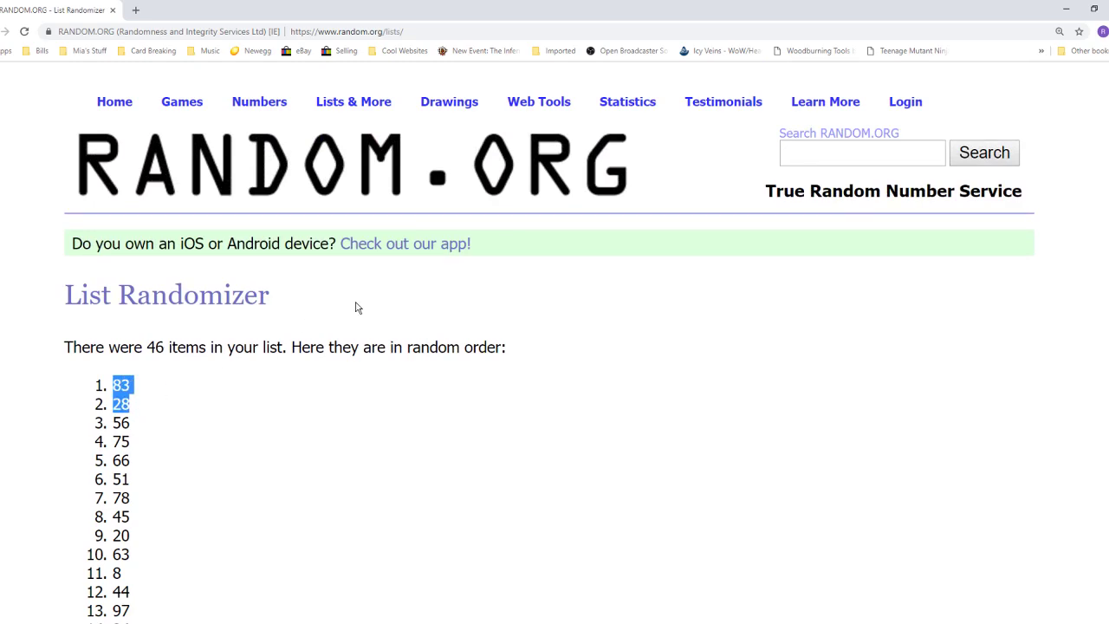
click(1069, 8)
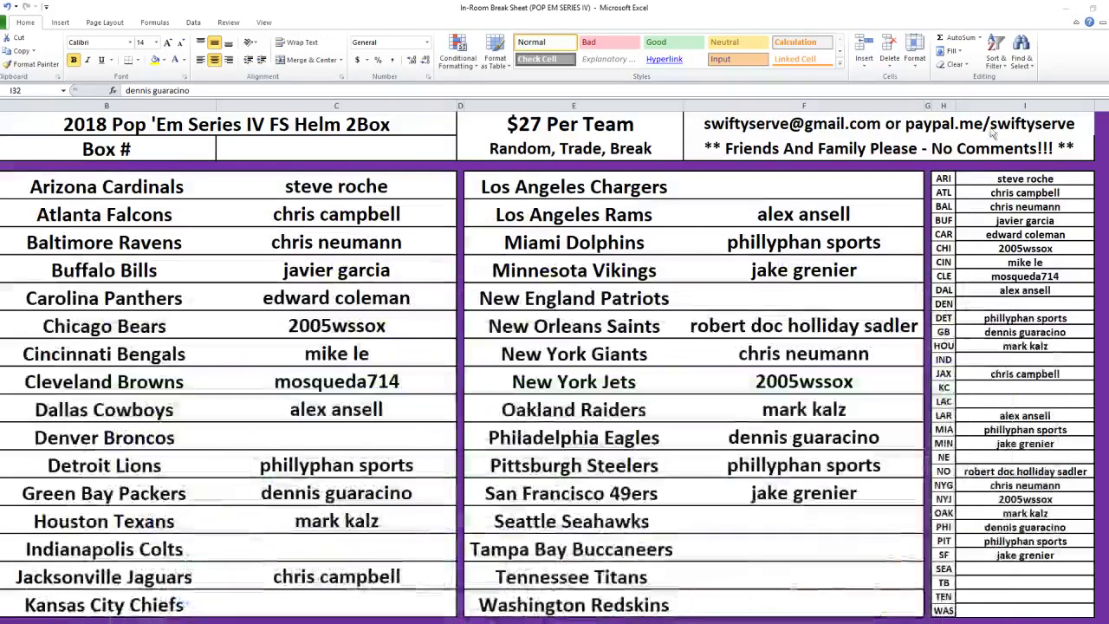
Append '83, 28' to the Box # heading in cell B4
click(177, 146)
click(228, 88)
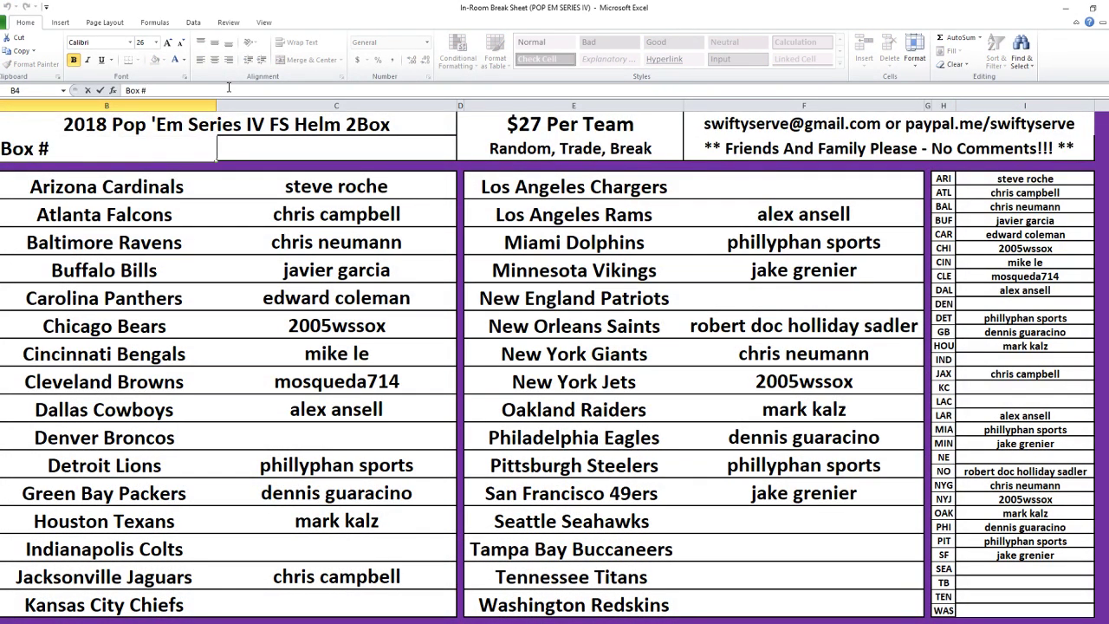
text(83, 28)
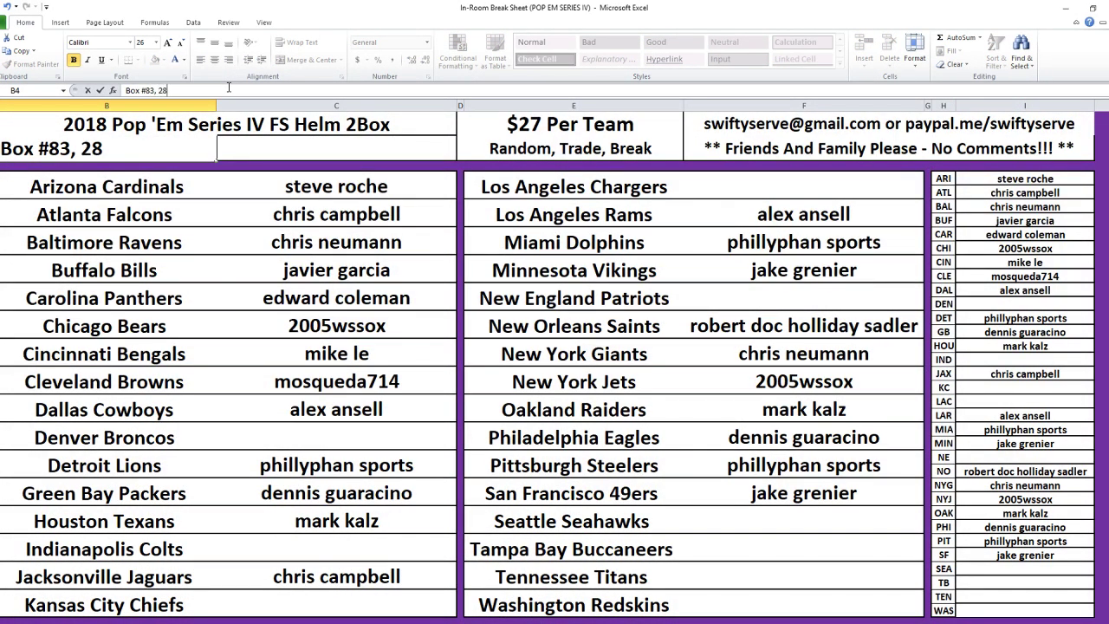
key(Return)
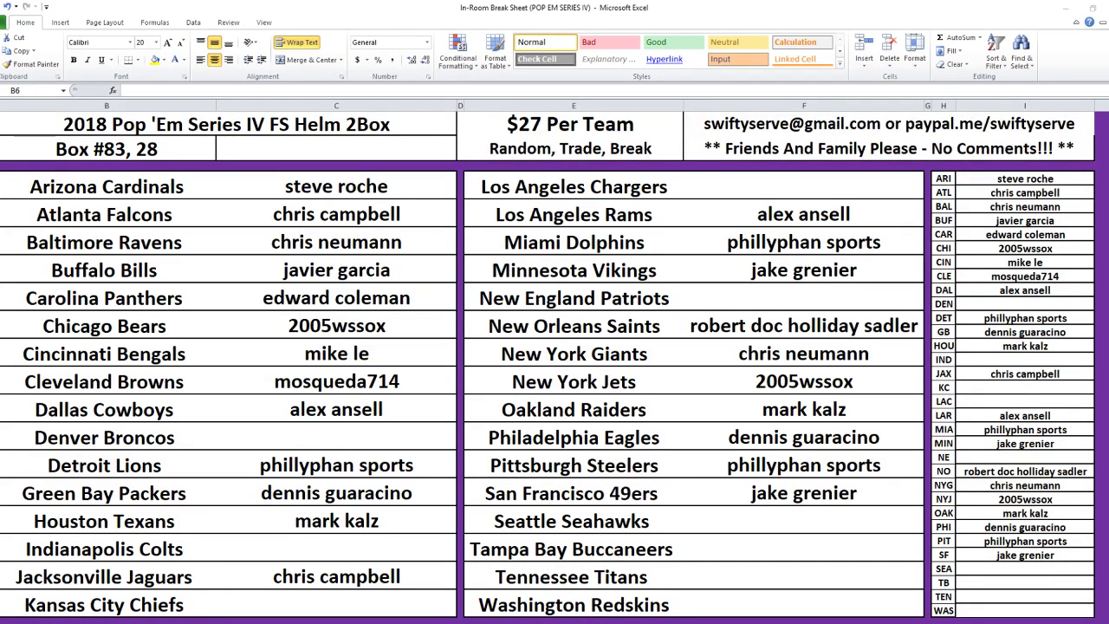
Enter Houston's buyer for IND in I20 and a new buyer for OAK in I31
click(1052, 358)
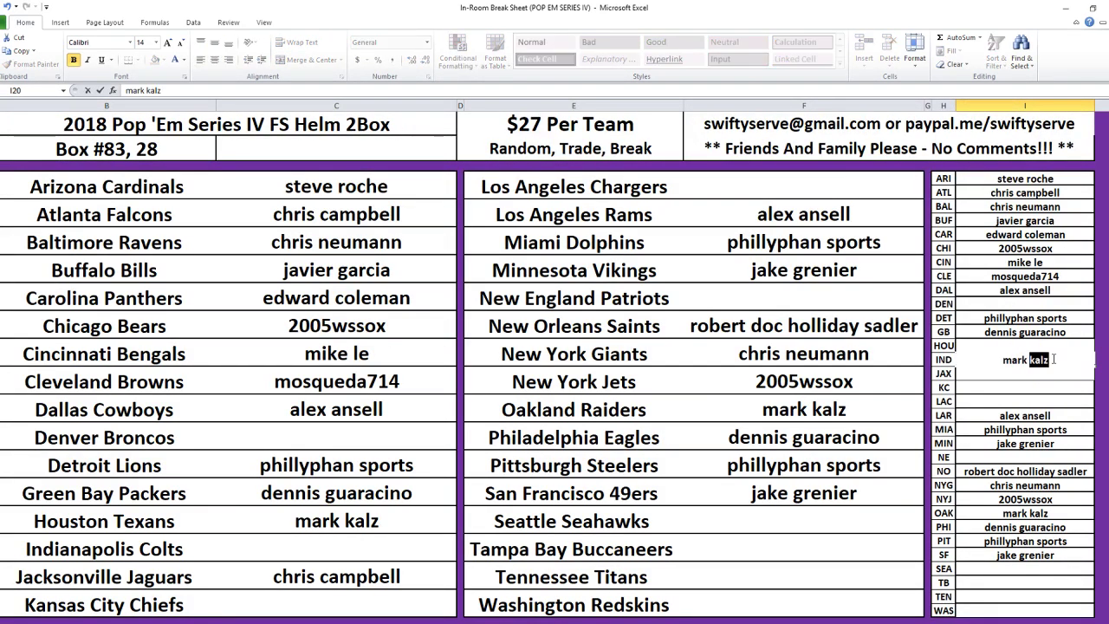
key(Return)
click(1041, 517)
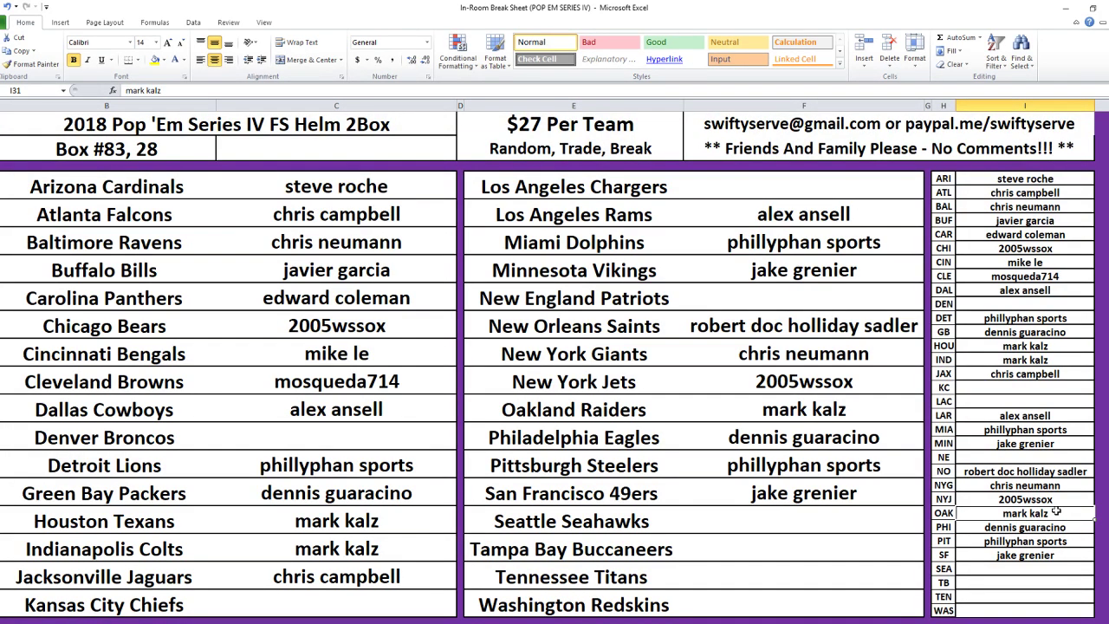
text(a kti)
key(BackSpace)
text(op)
key(Return)
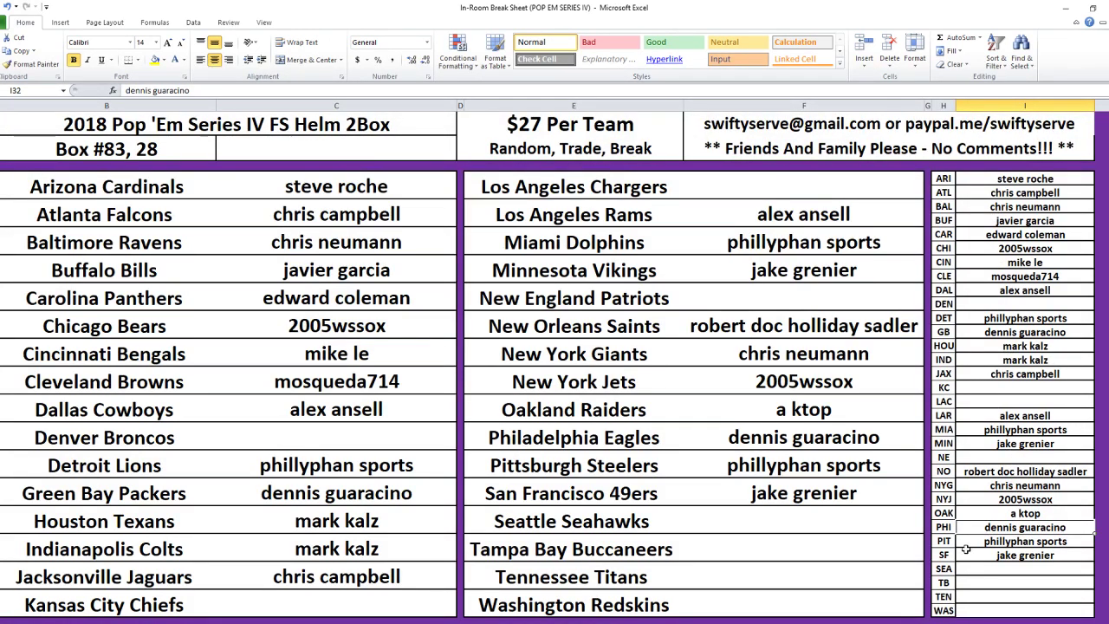
Multi-select the SF, MIN, HOU, IND, CIN, JAX, ATL, CAR and BUF side-list rows and apply a green fill
drag(951, 555, 978, 554)
drag(948, 443, 974, 443)
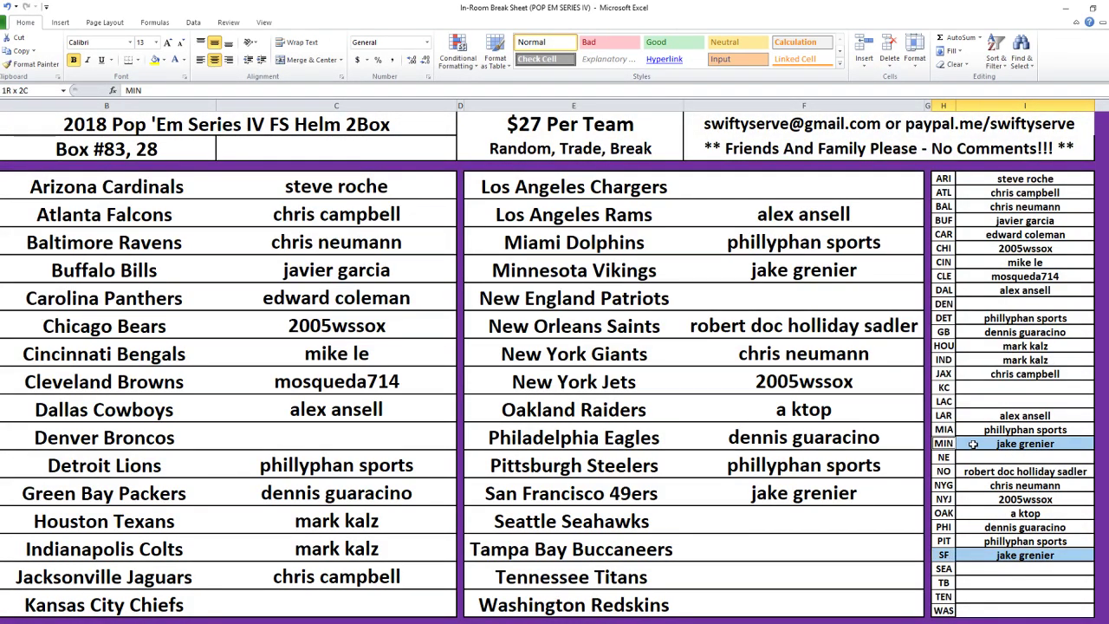
drag(952, 346, 966, 359)
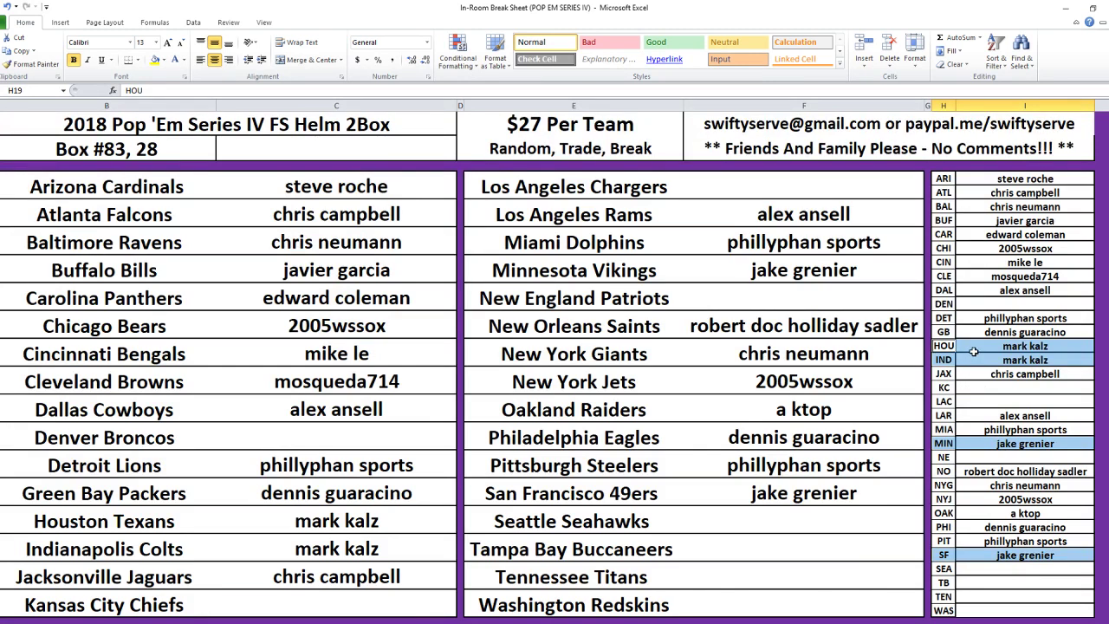
drag(950, 261, 962, 262)
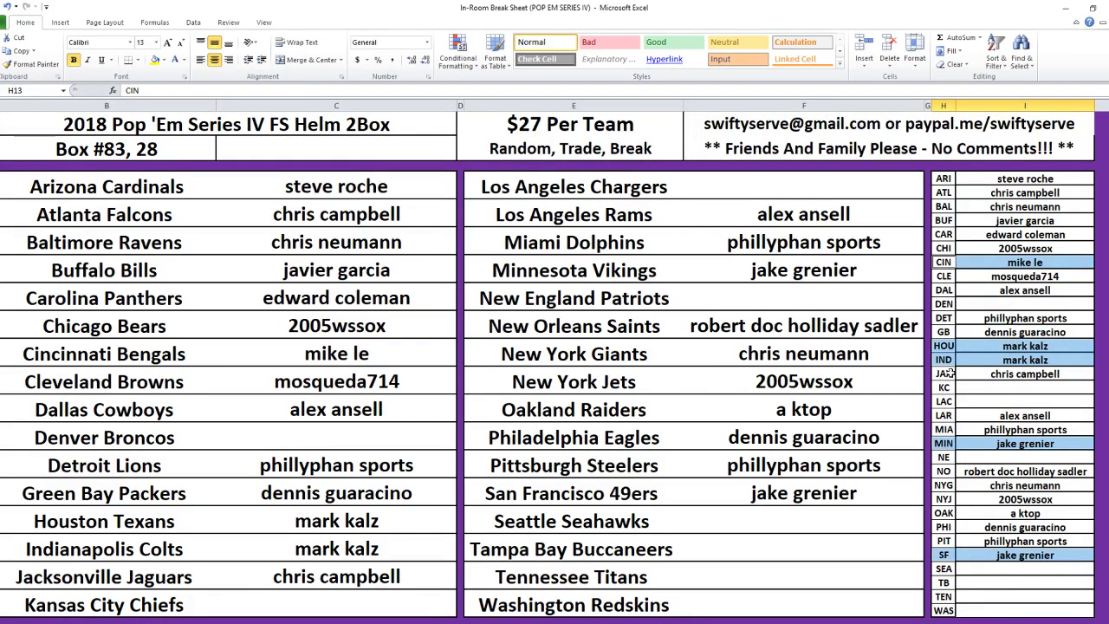
drag(955, 373, 965, 373)
ctrl+click(955, 193)
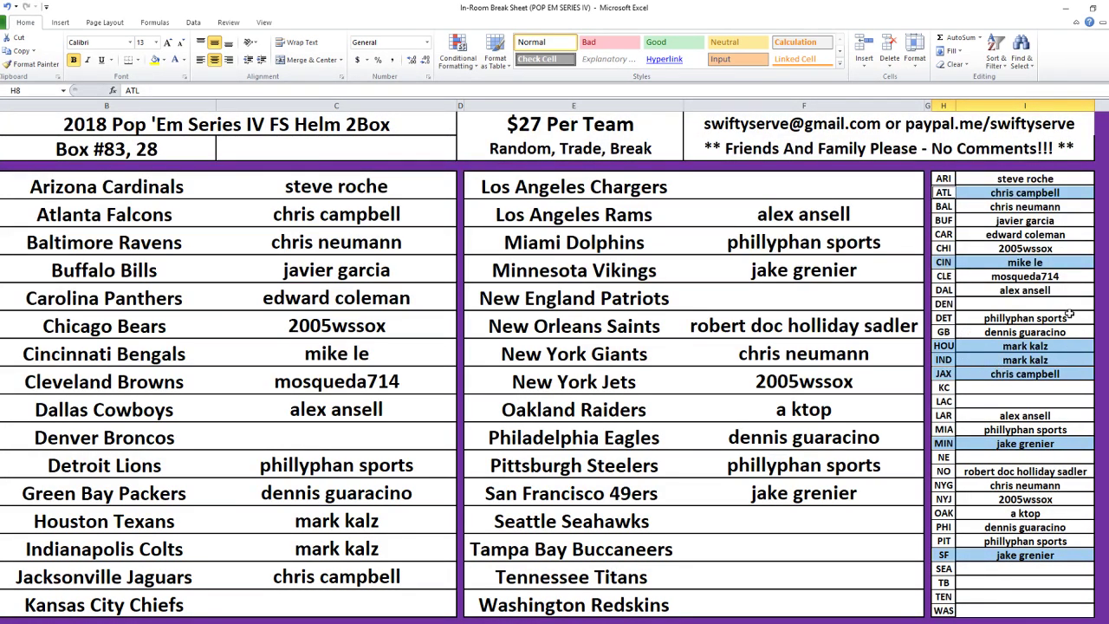
ctrl+click(953, 234)
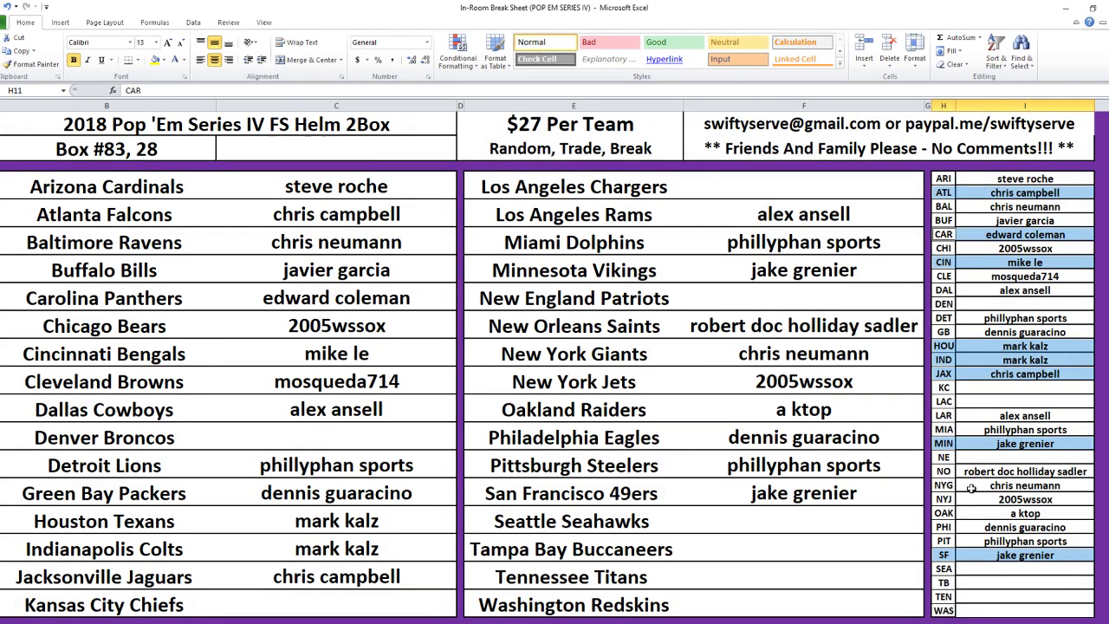
ctrl+click(948, 220)
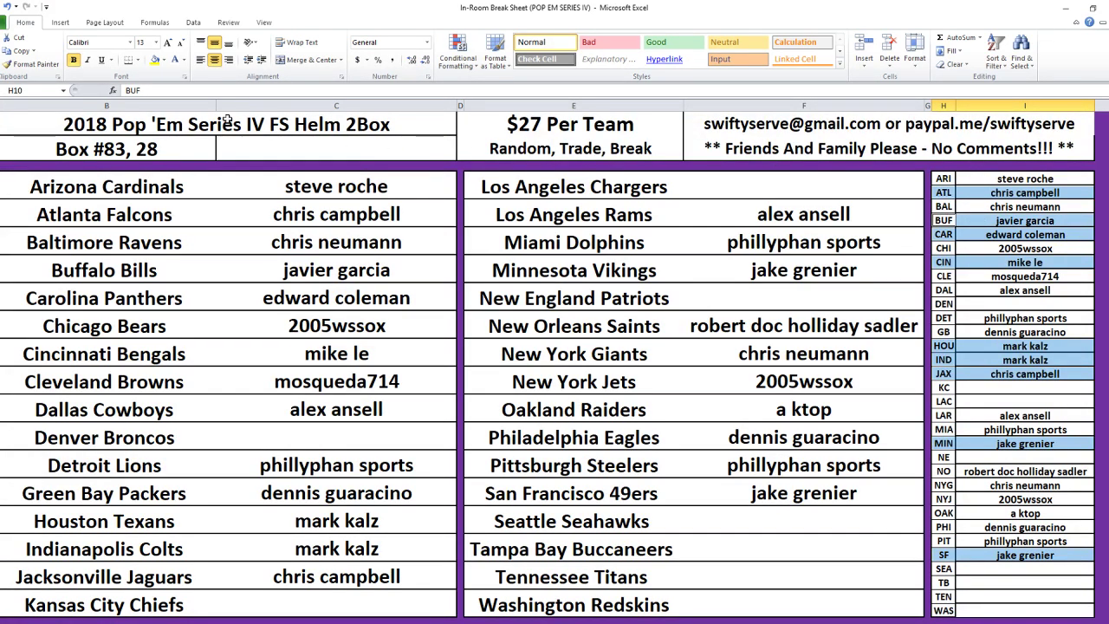
click(164, 60)
click(188, 113)
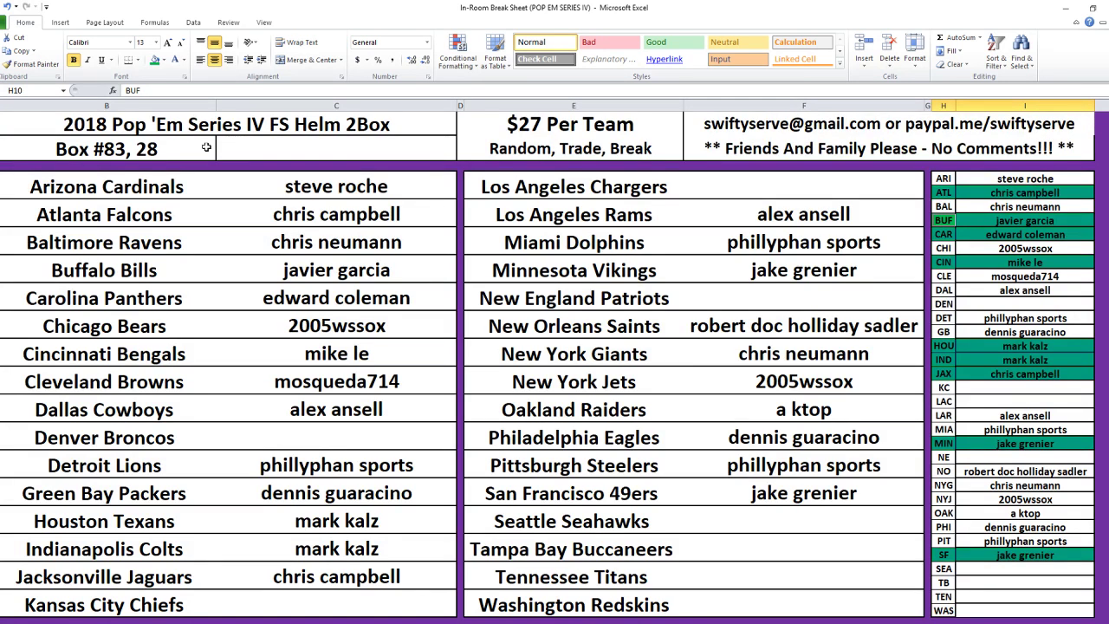
Fill the ARI, BAL, NYG, PHI and GB side-list rows in H:I with the same green
click(955, 178)
drag(955, 178, 966, 179)
ctrl+click(960, 207)
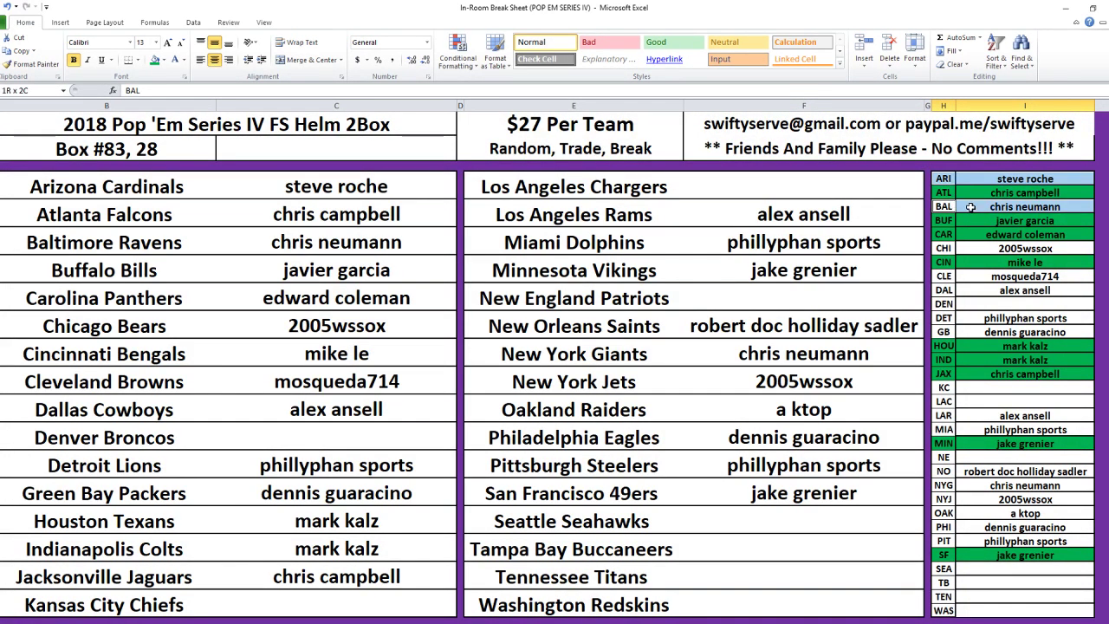
ctrl+click(988, 486)
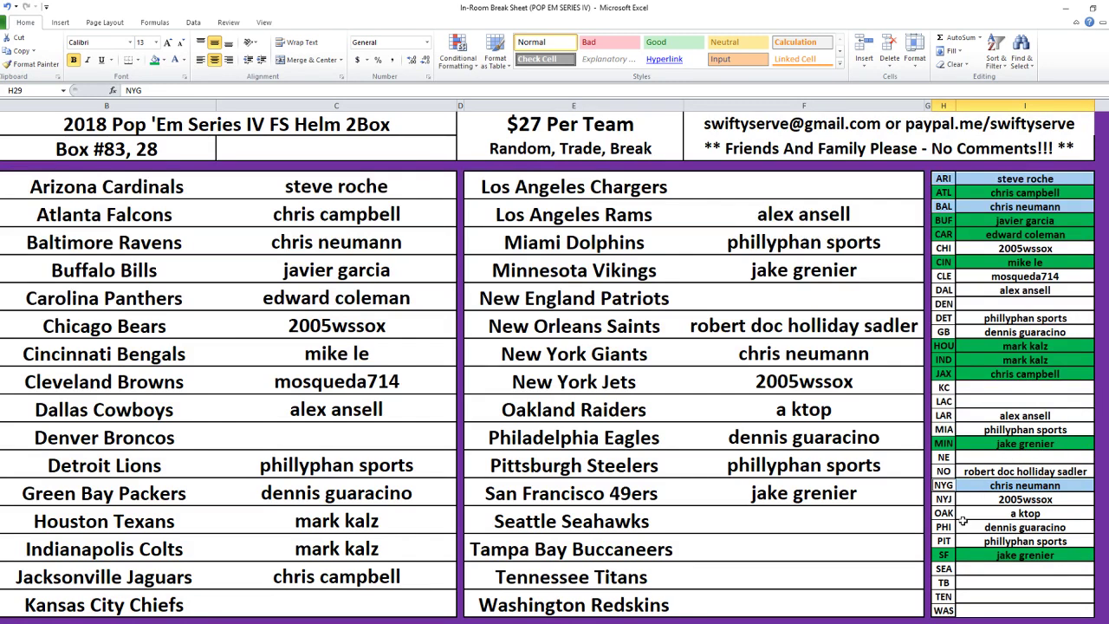
ctrl+click(964, 528)
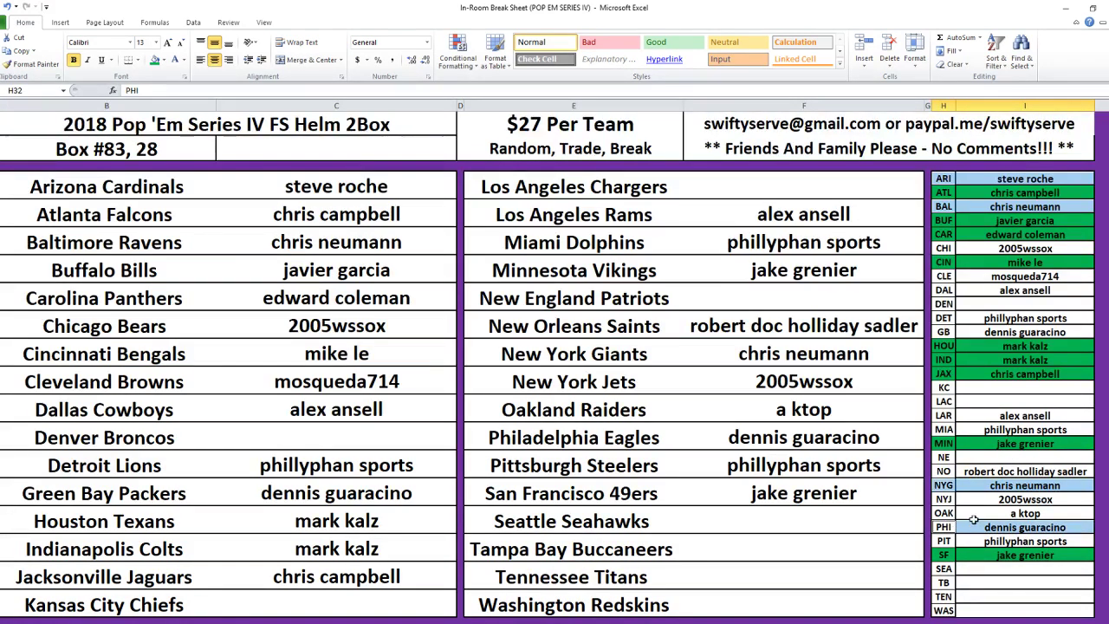
ctrl+click(944, 332)
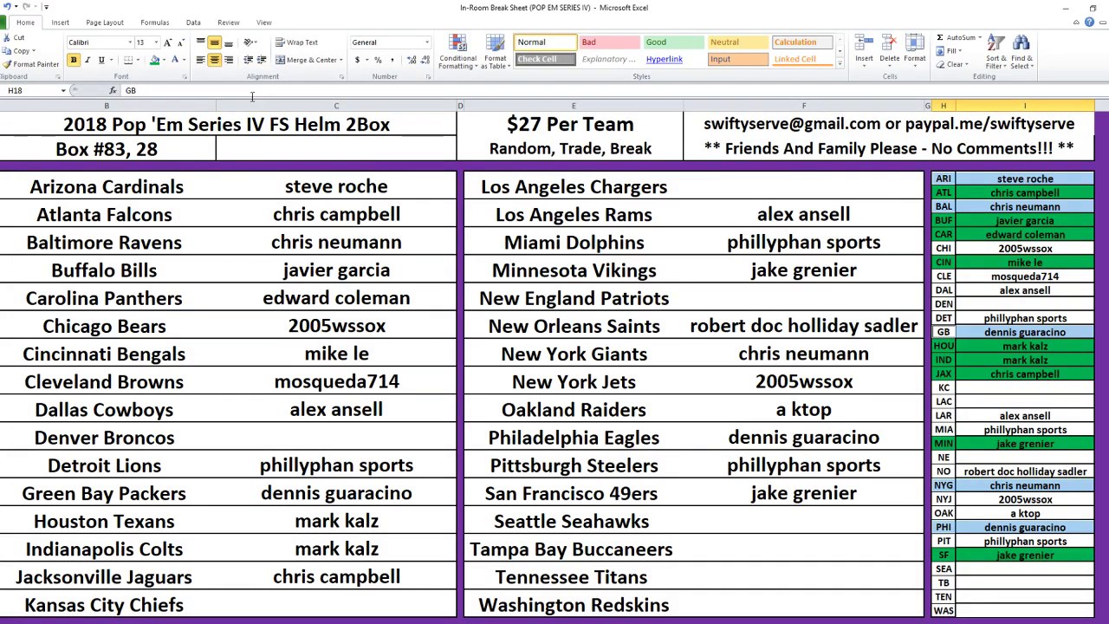
click(152, 62)
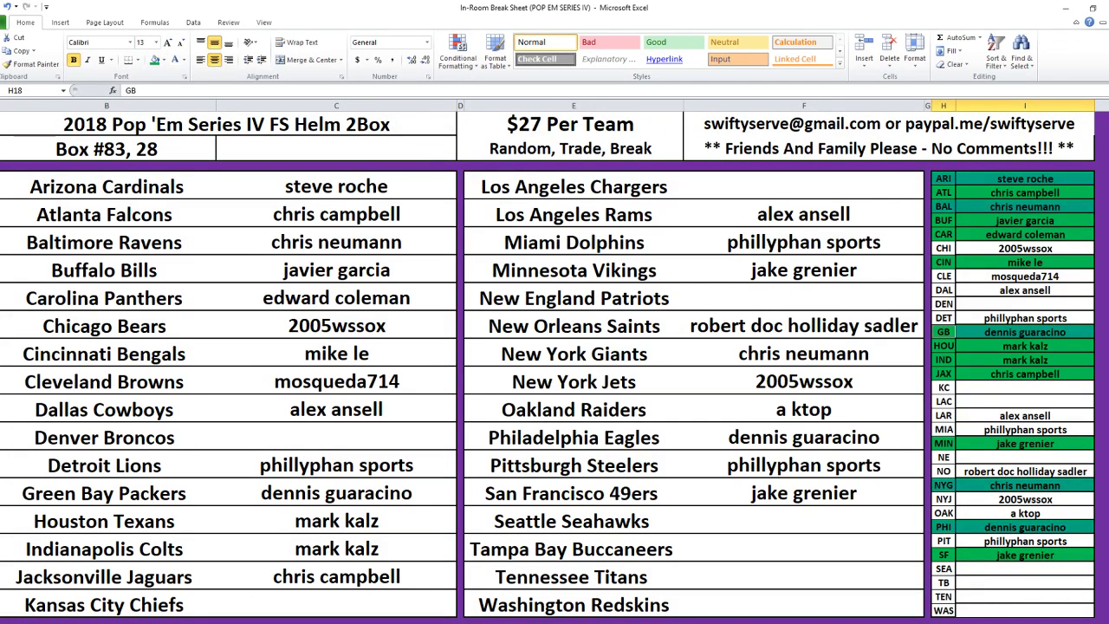
key(alt+Tab)
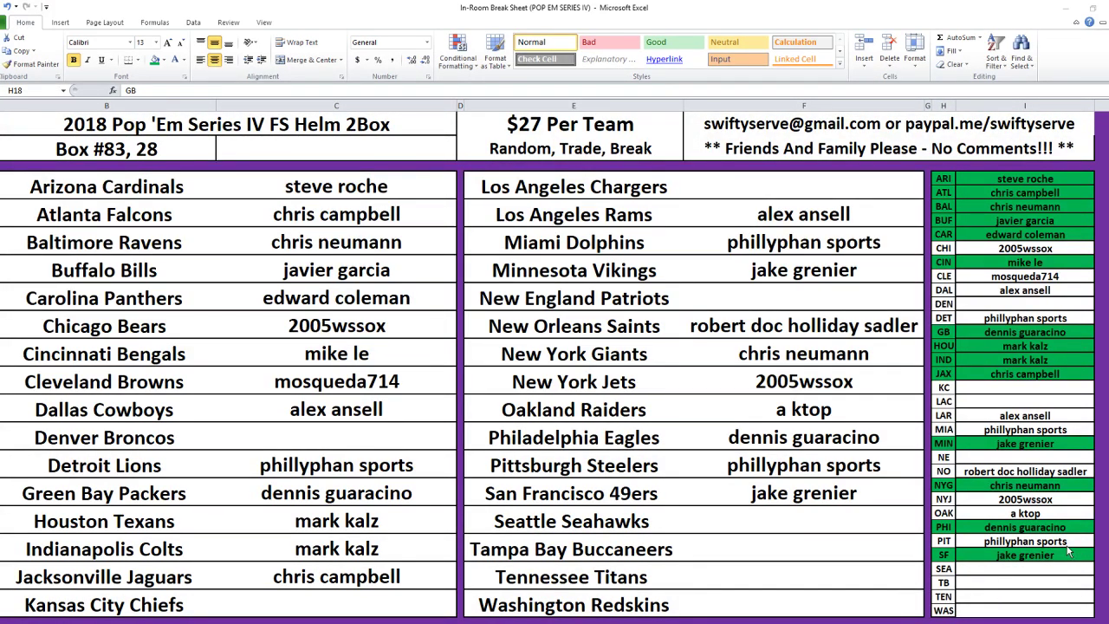
click(1034, 301)
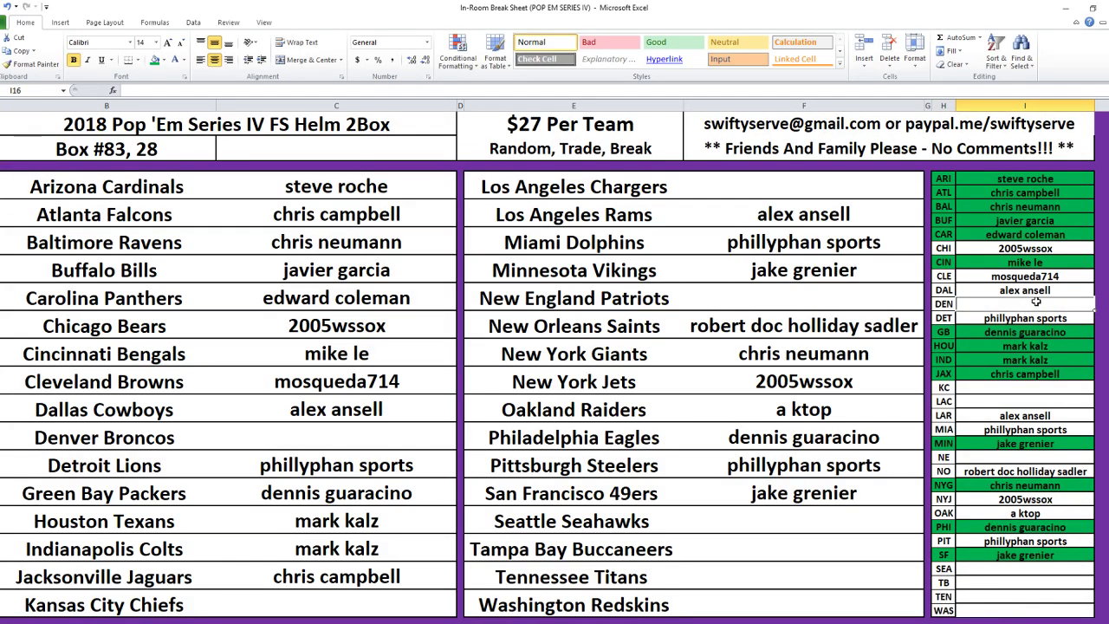
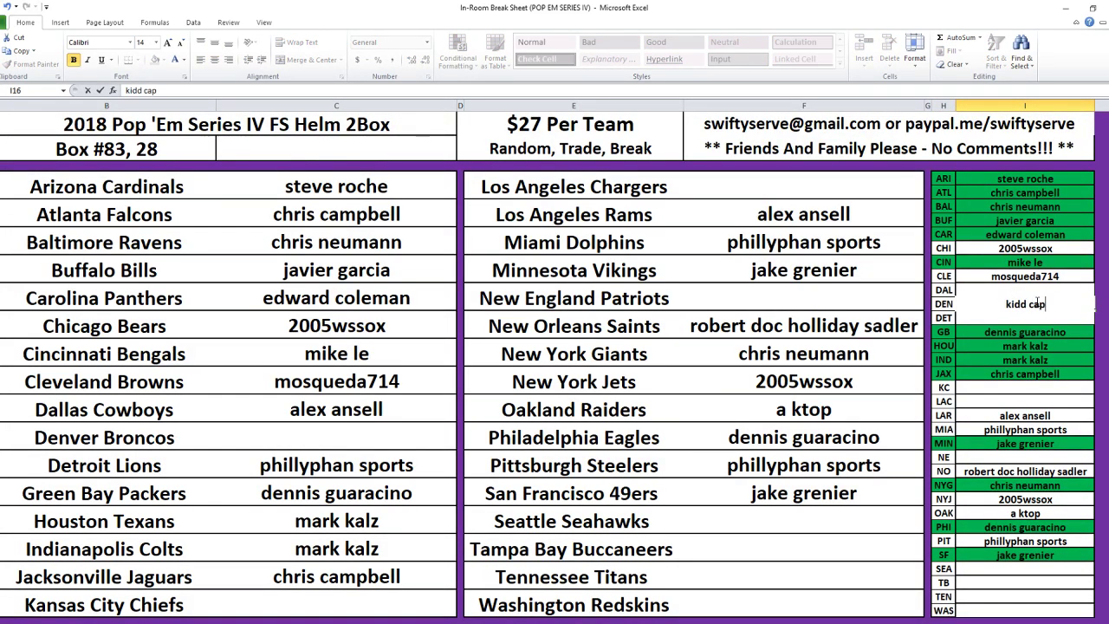
Enter the buyer names for the DEN and KC rows of the side list
key(Return)
key(Return)
key(Return)
key(Return)
key(Return)
key(Return)
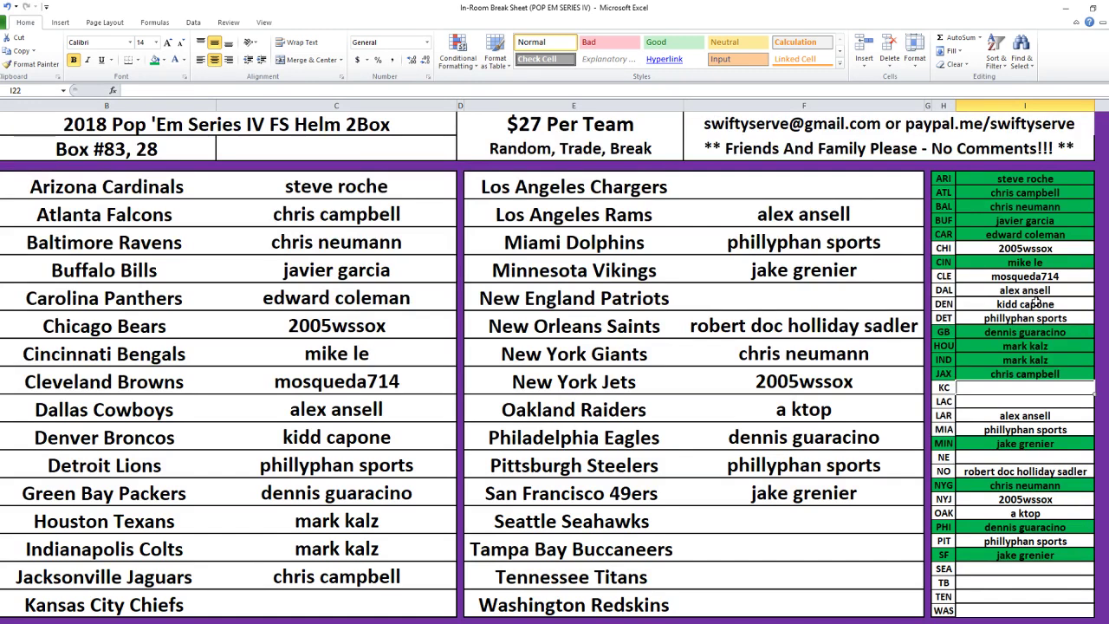
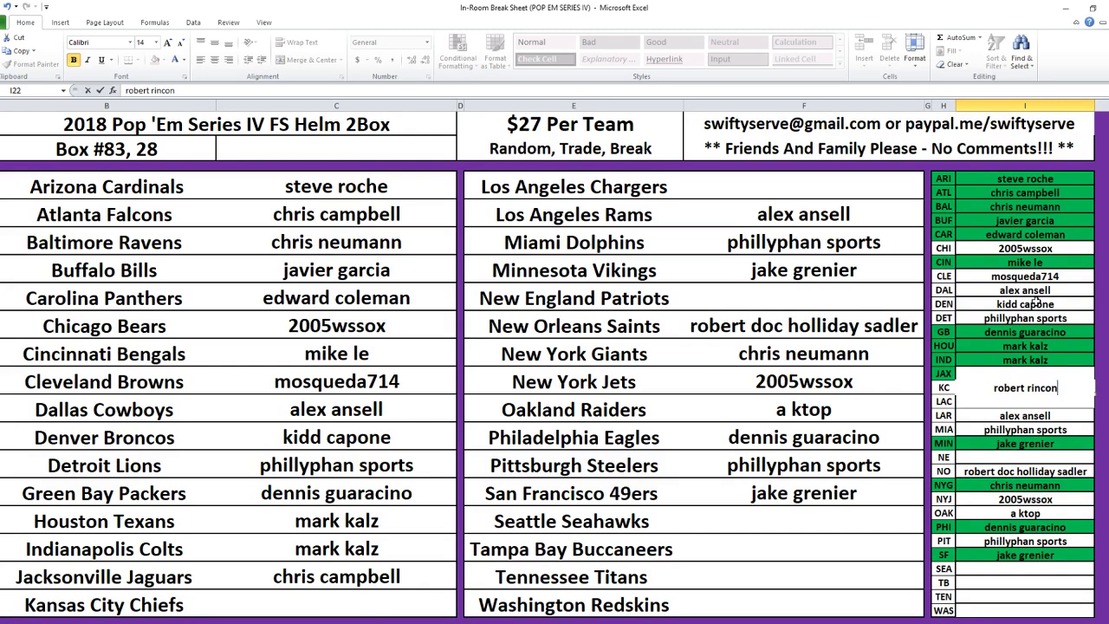
key(Return)
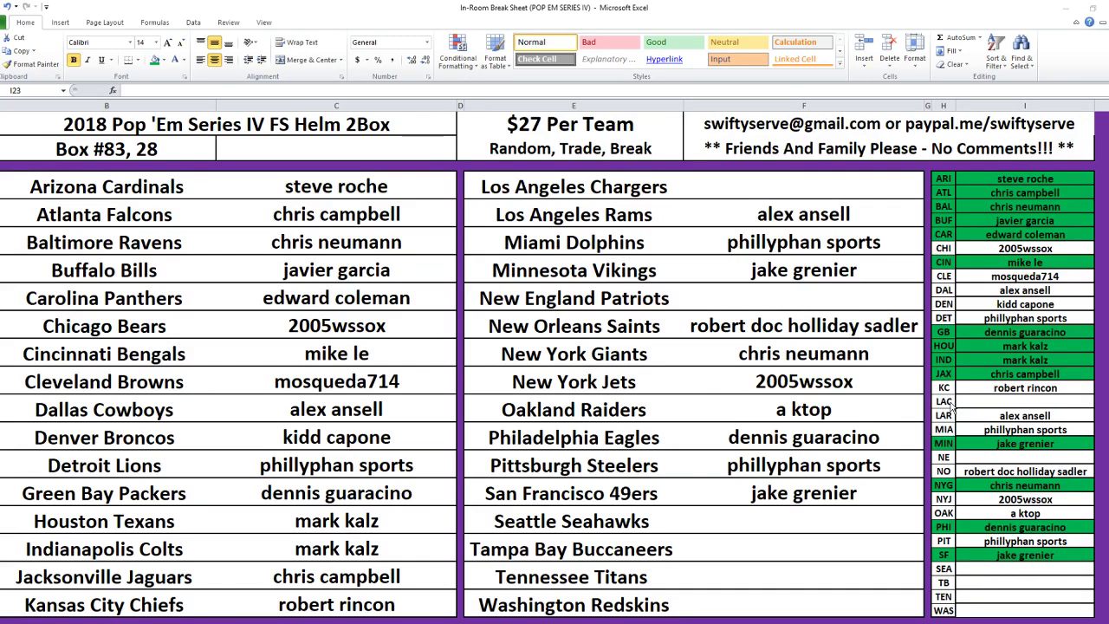
Fill the Kansas City and Denver side-list rows green
drag(942, 387, 978, 390)
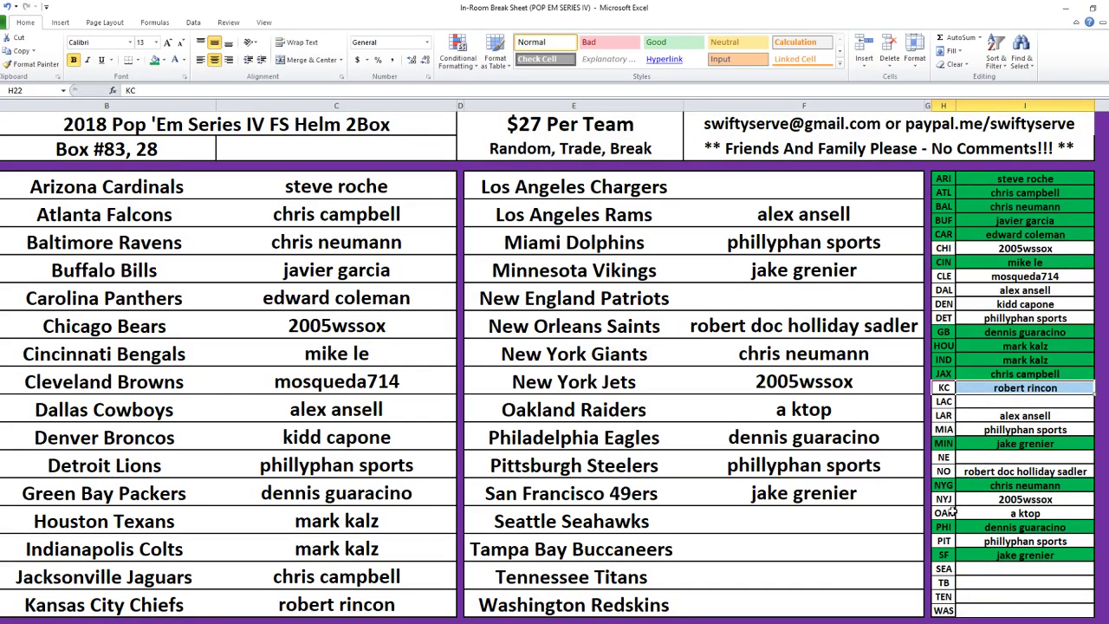
drag(951, 304, 975, 304)
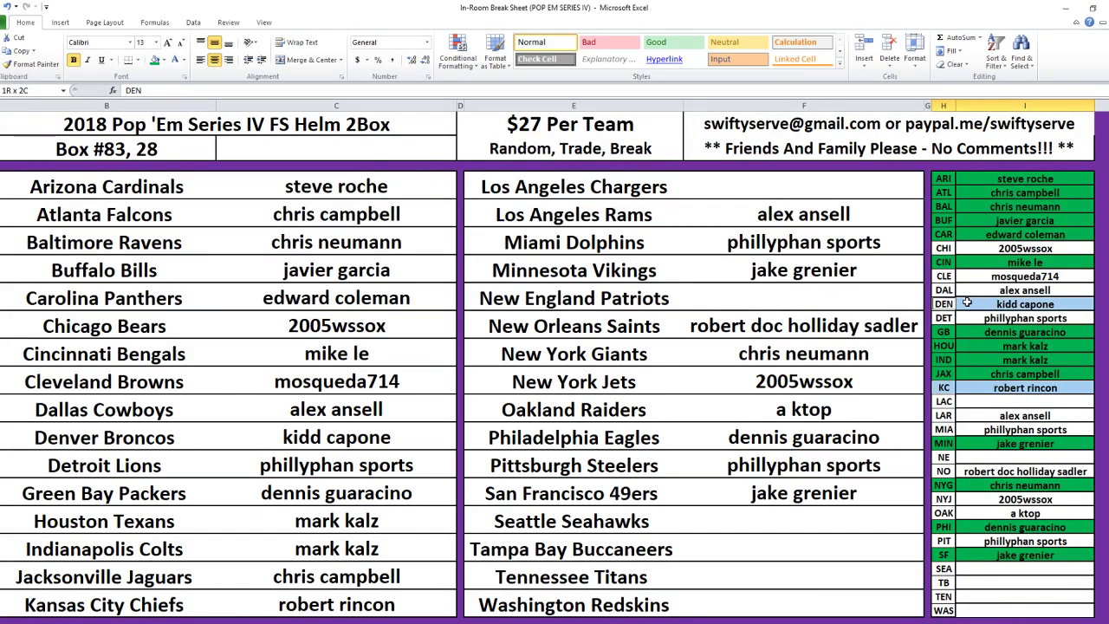
click(154, 60)
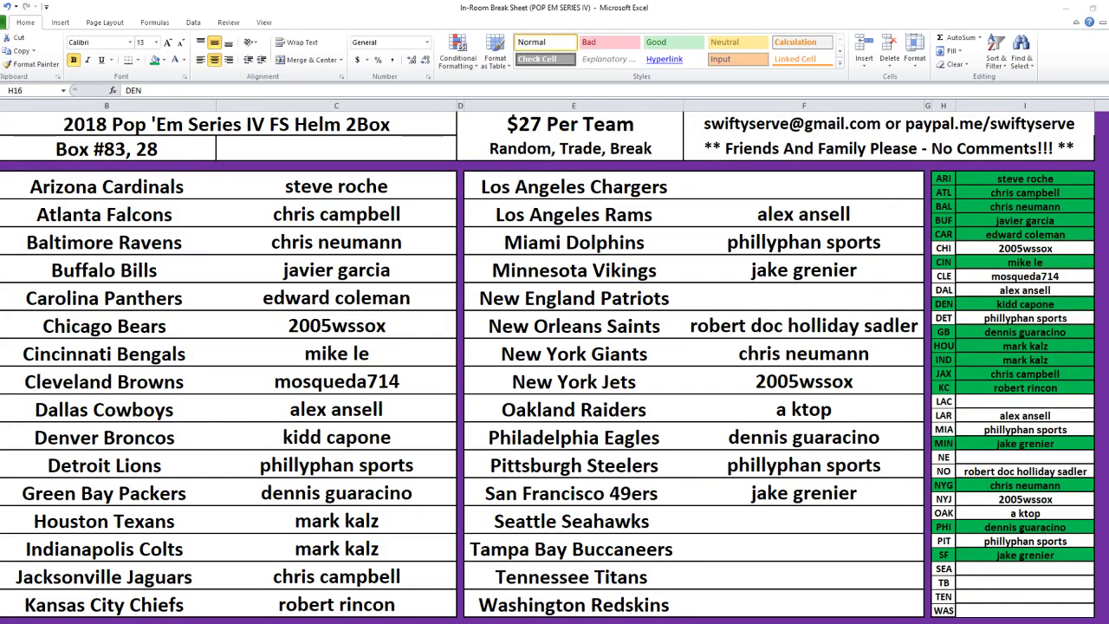
Cancel the Patriots entry in the main table and enter the LAC buyer in the side list
click(858, 288)
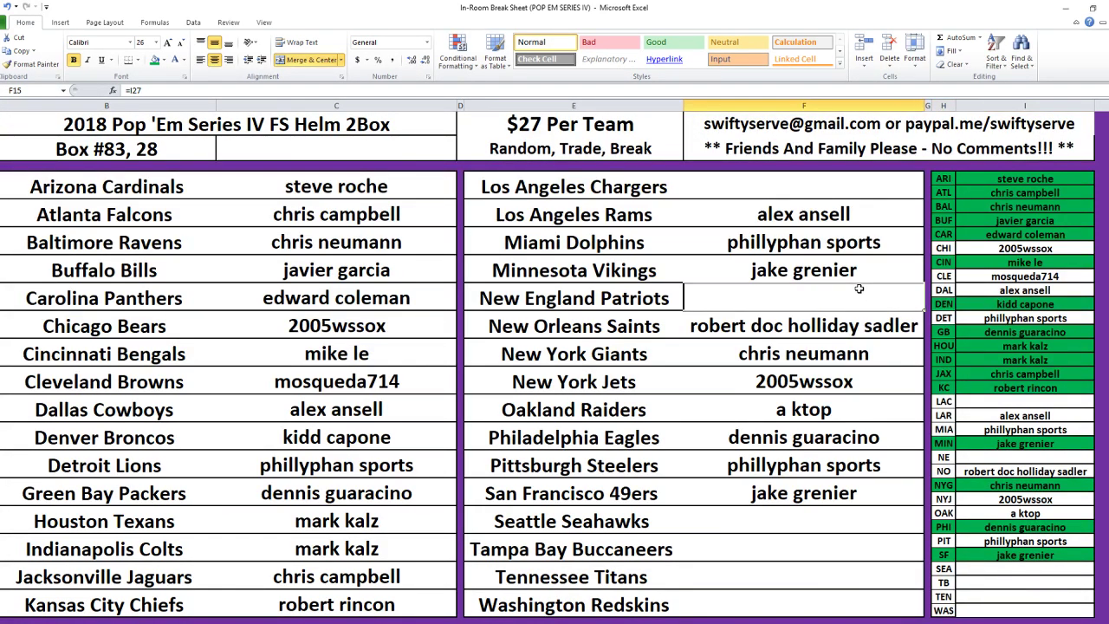
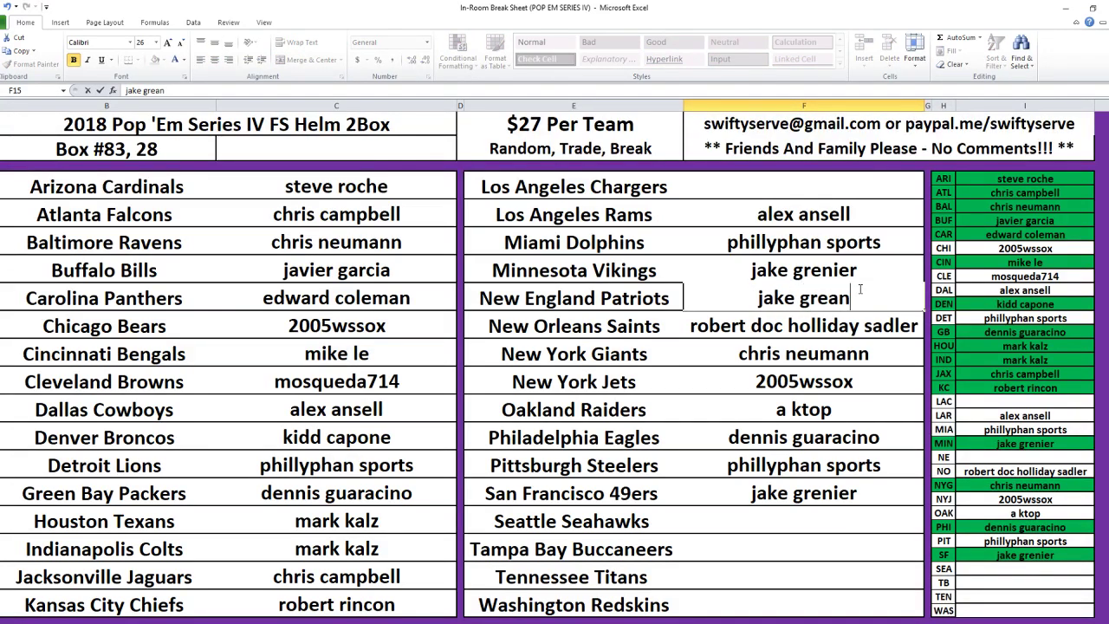
key(Escape)
click(994, 400)
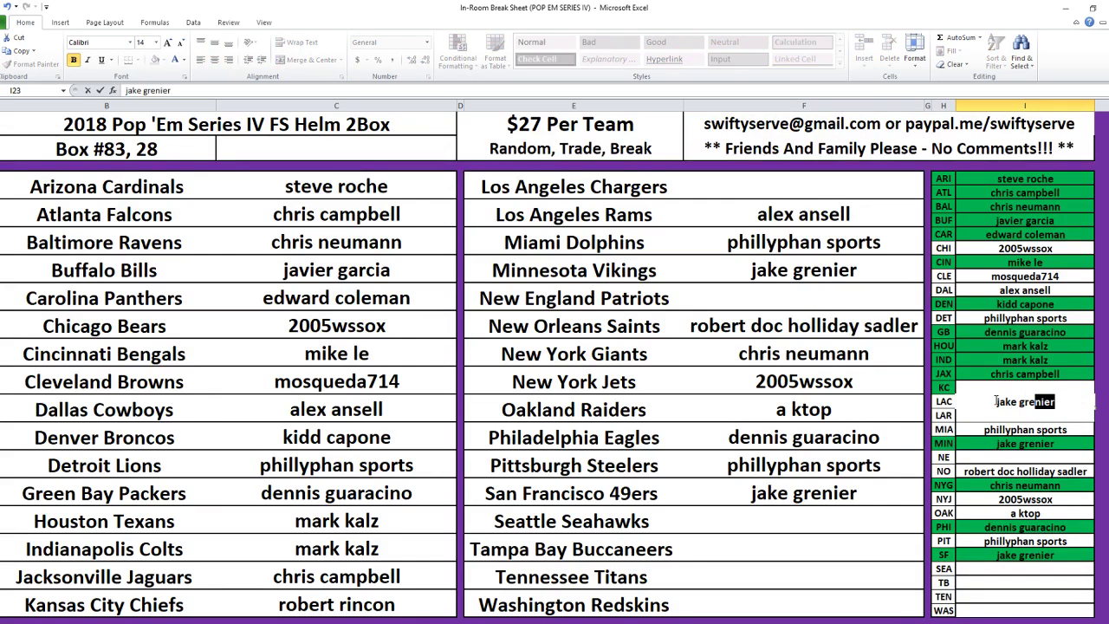
key(Return)
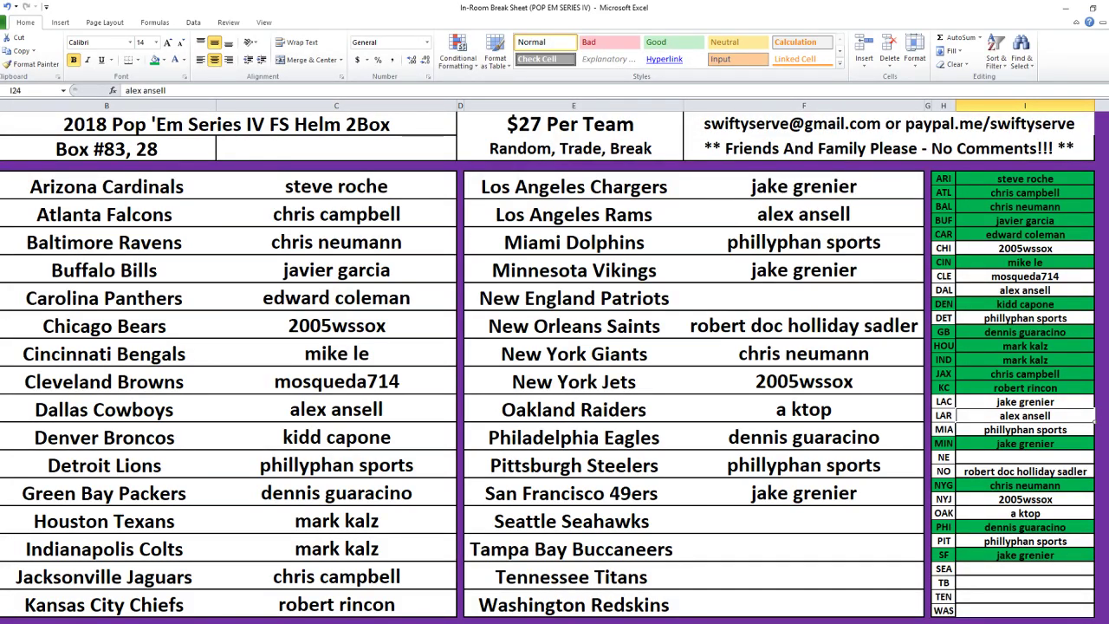
Enter buyer names for the NE, SEA and TB rows of the side list
click(1026, 456)
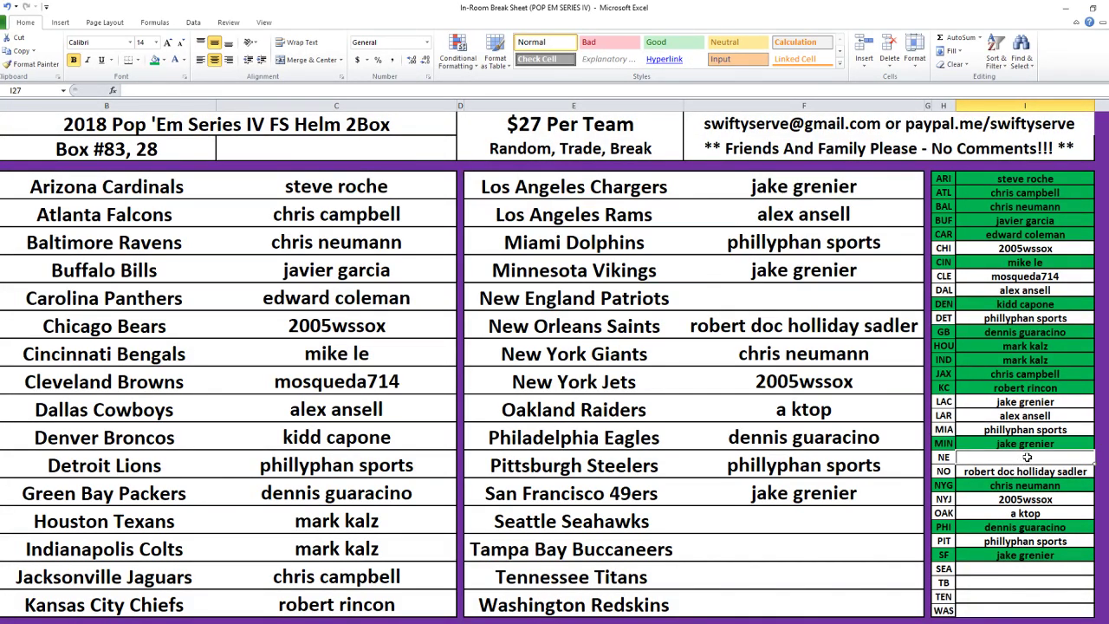
text(todd s)
key(Return)
key(Return)
key(Down)
key(Down)
key(Down)
key(Down)
key(Down)
key(Down)
text(todd s)
key(Return)
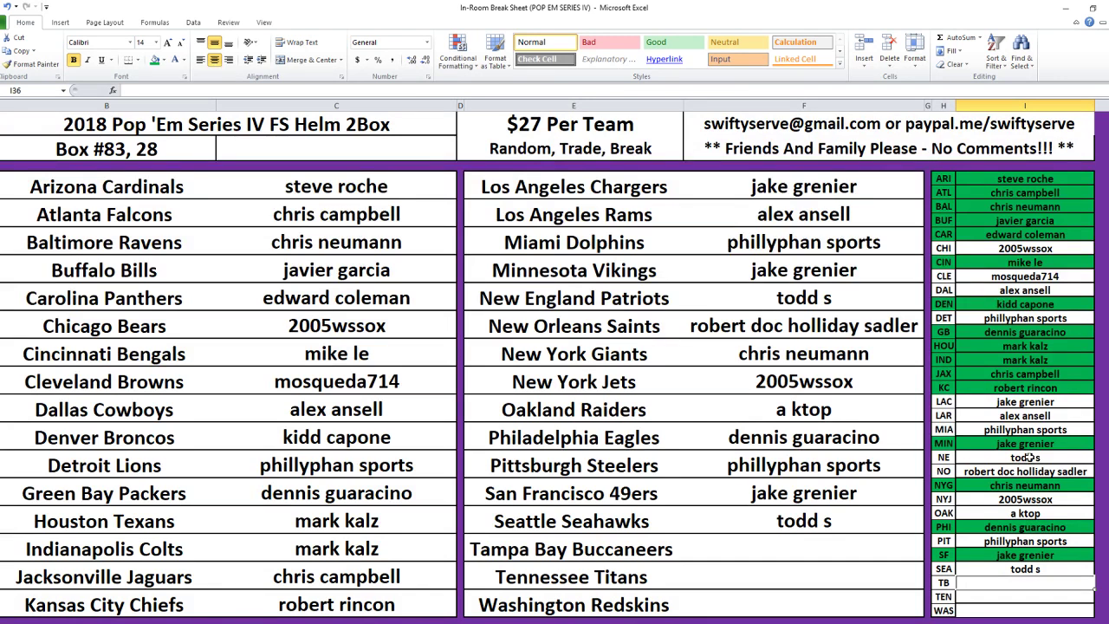
text(2005wssox)
key(Return)
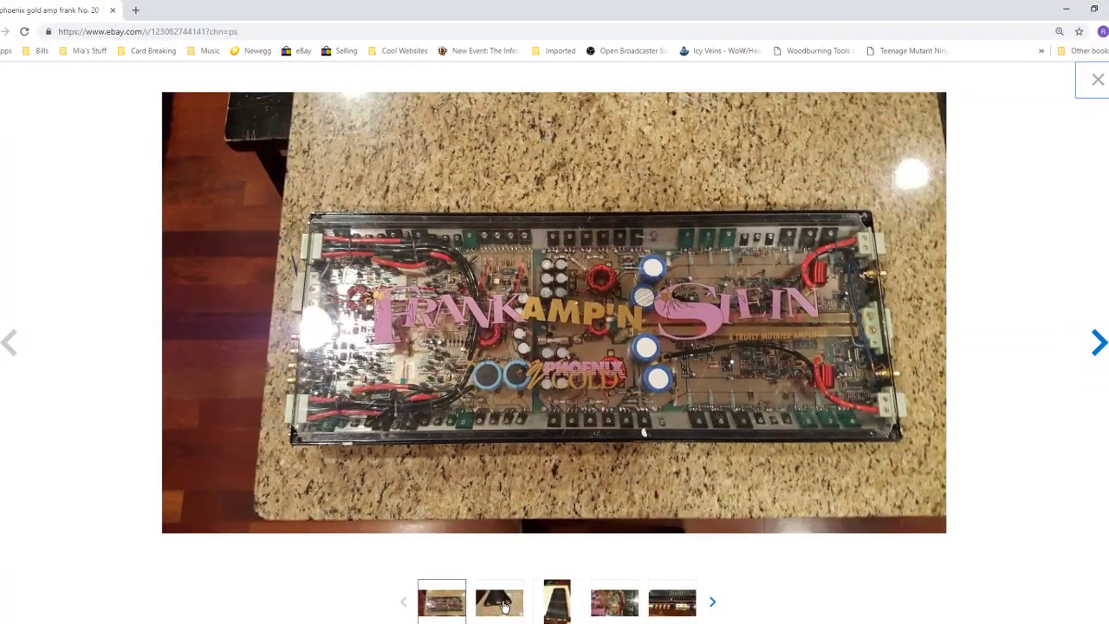
click(508, 606)
click(559, 609)
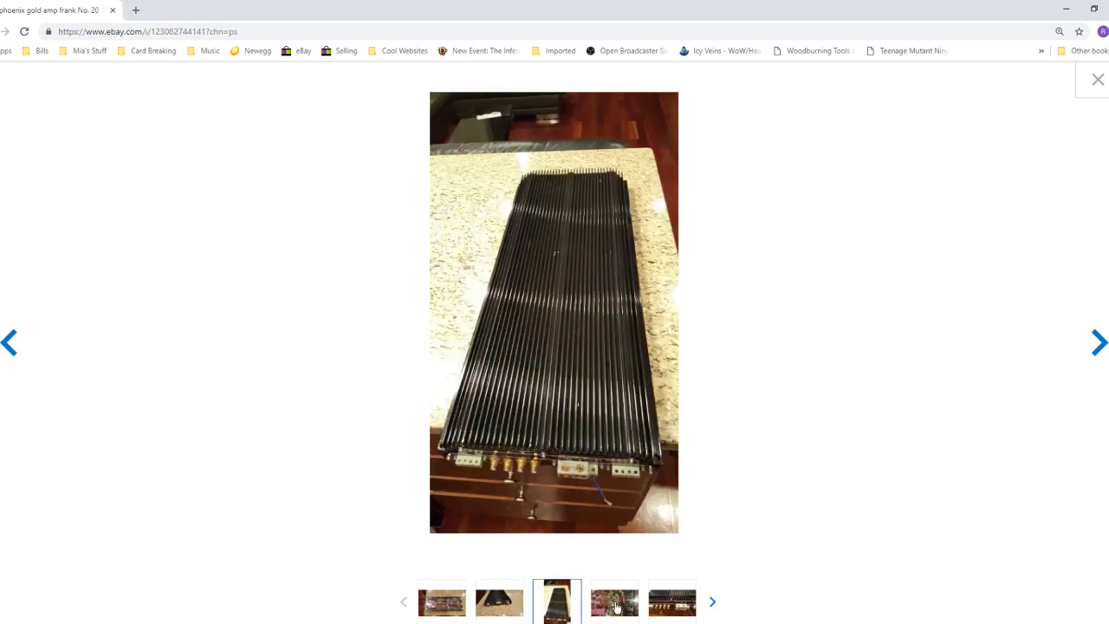
click(615, 608)
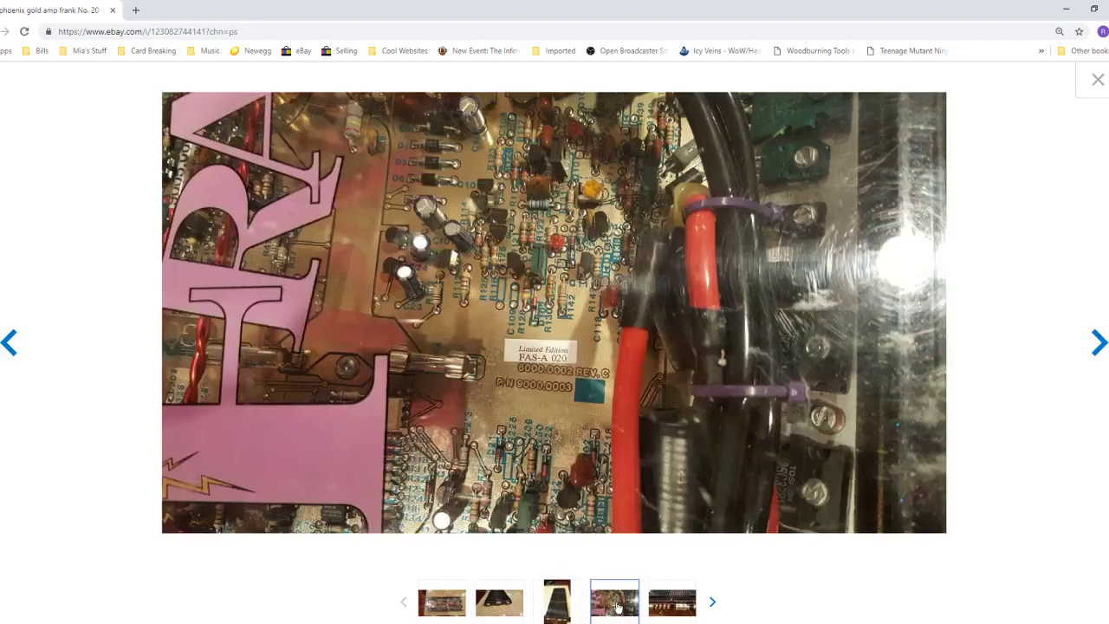
click(681, 605)
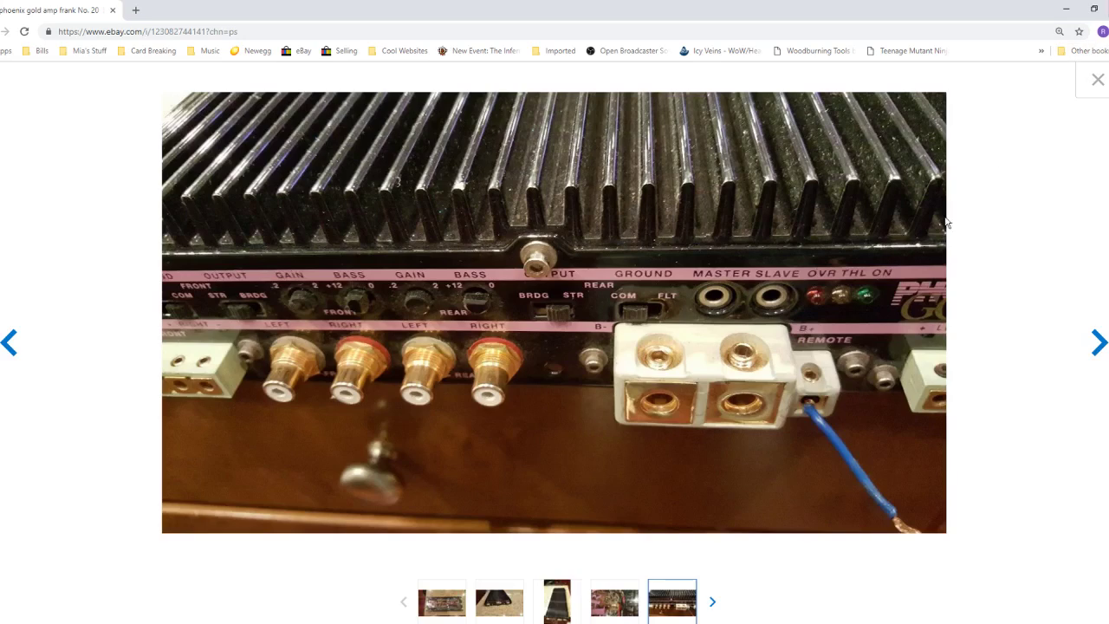
click(713, 603)
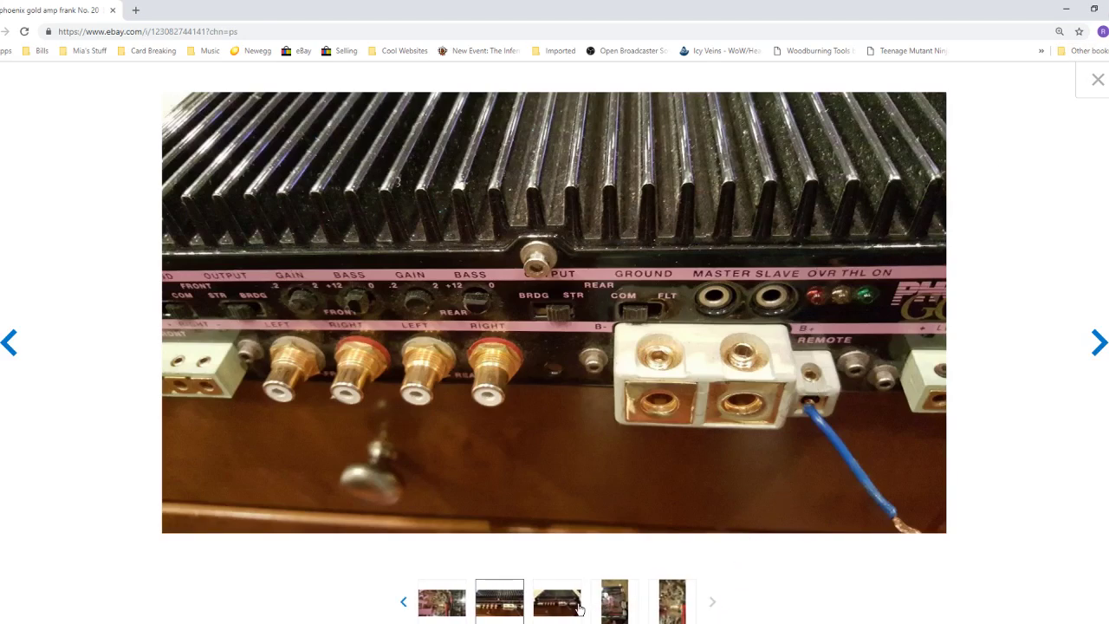
click(571, 606)
click(618, 608)
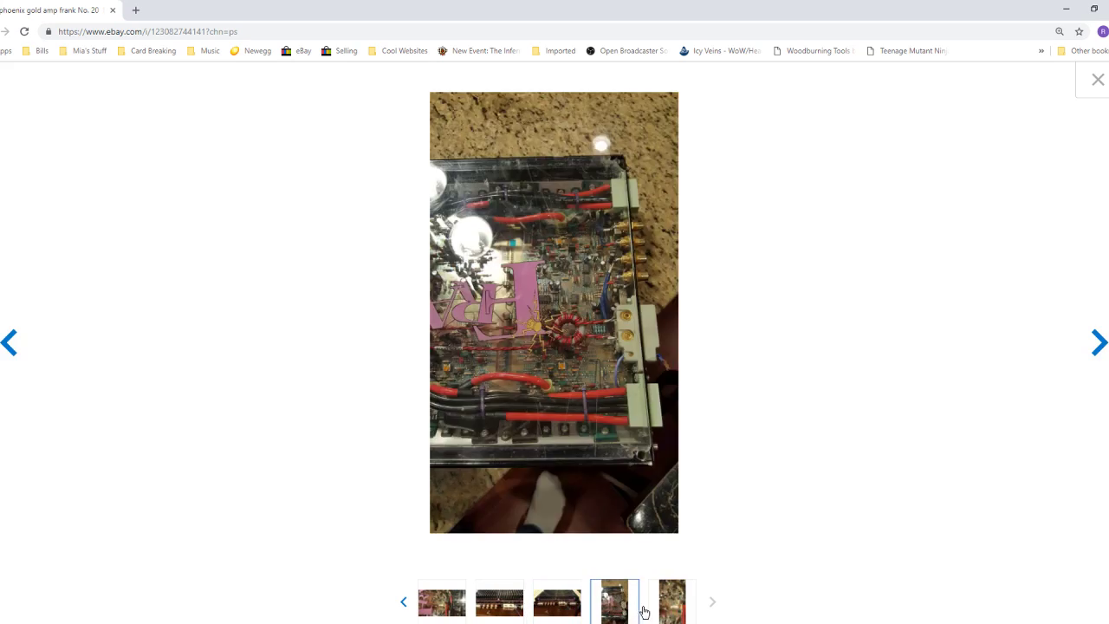
click(666, 606)
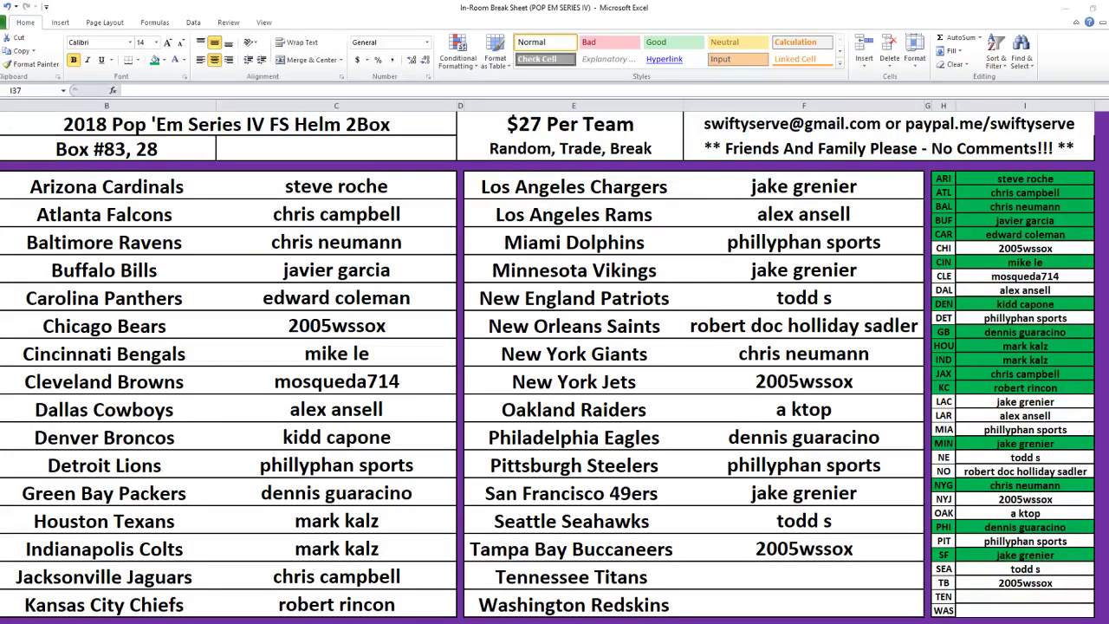
Enter the TEN and WAS buyer names in column I, correcting a typo in the WAS name
click(1058, 596)
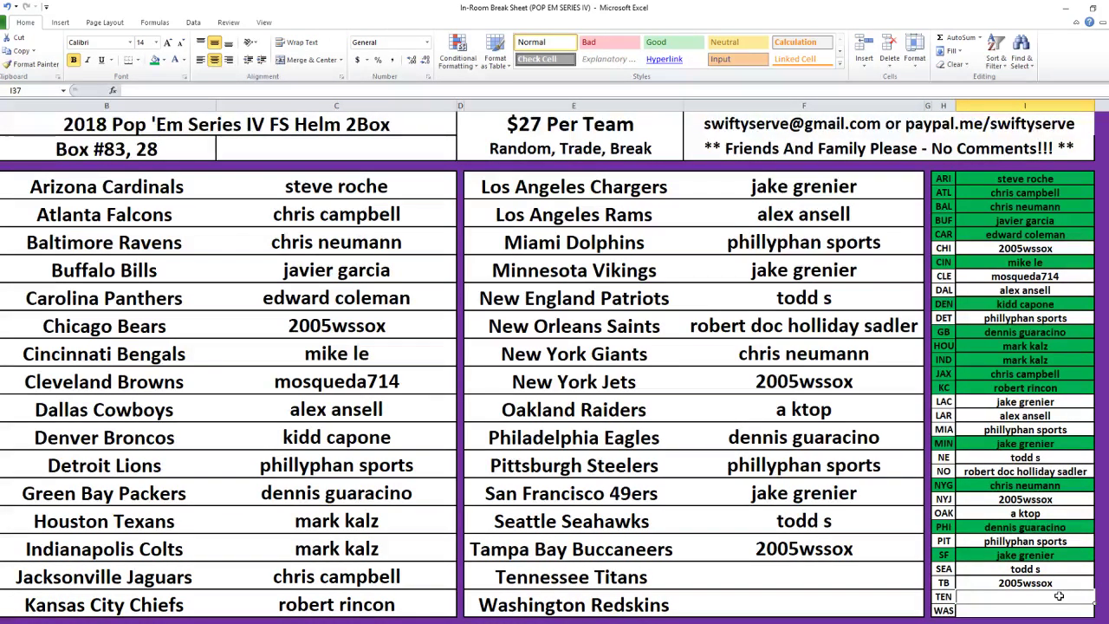
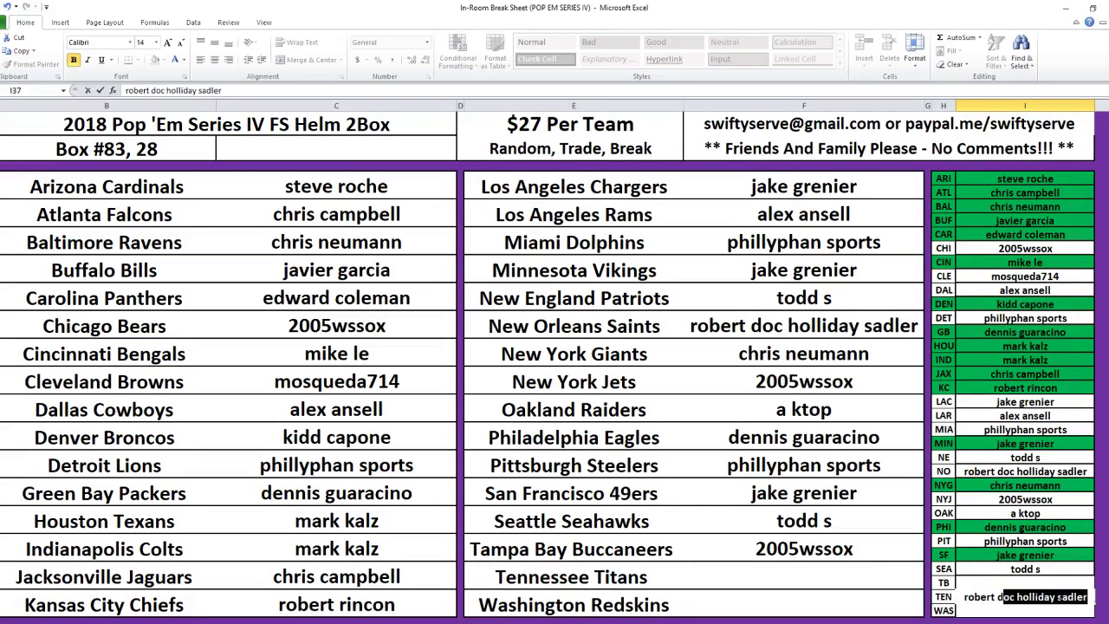
key(Return)
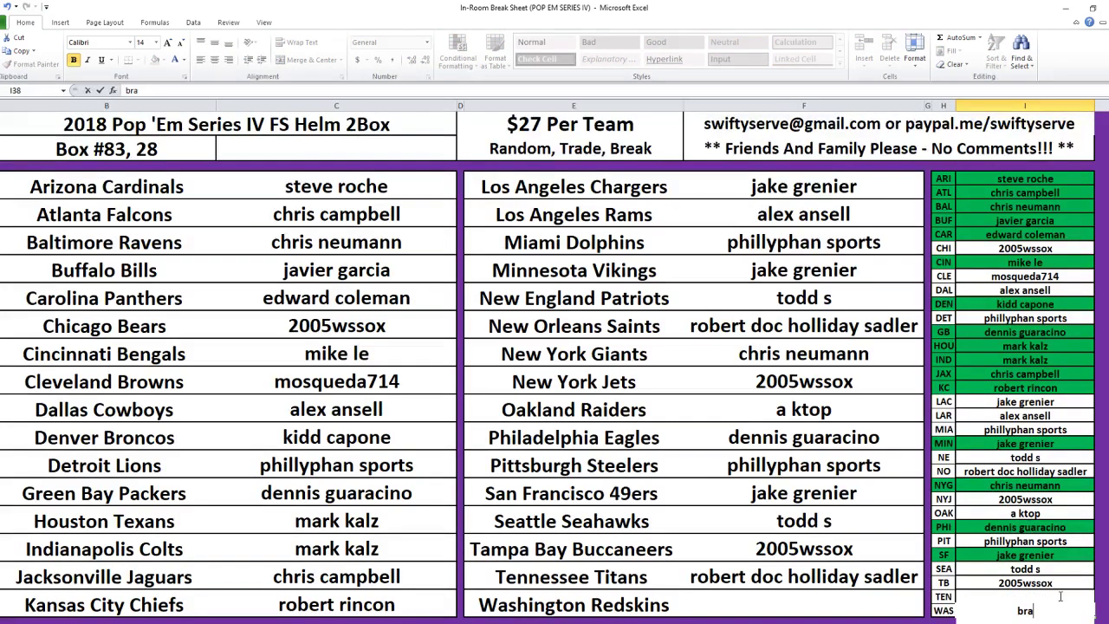
key(Return)
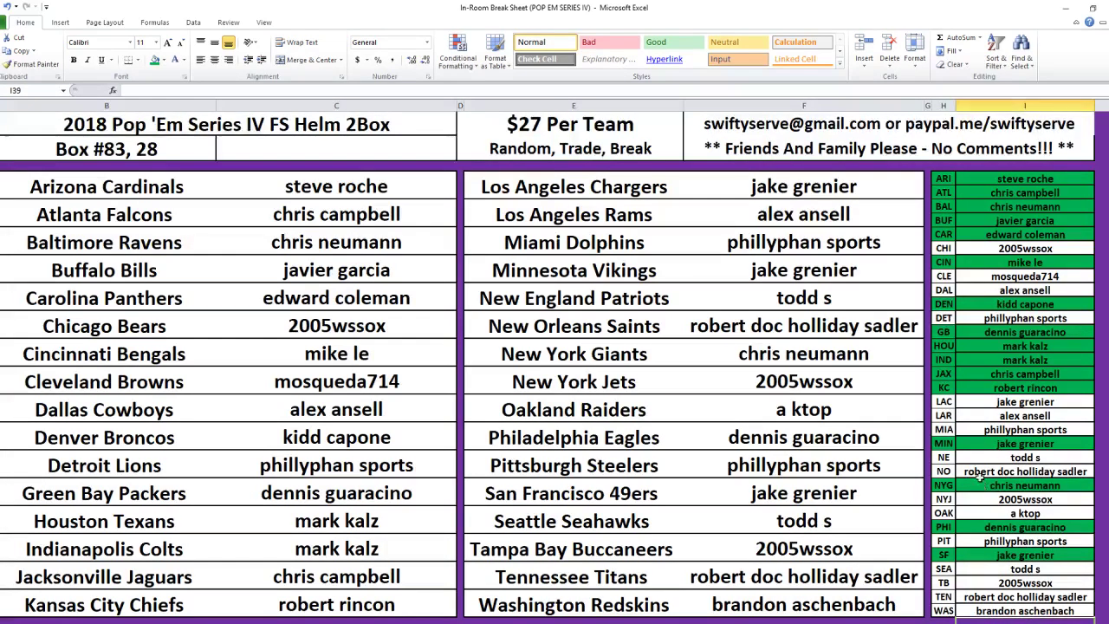
Fill the NE, SEA, MIA, PIT, DET, NO, TEN, NYJ, LAC, TB and CLE side-list rows green
drag(953, 457, 966, 457)
ctrl+drag(946, 564, 976, 564)
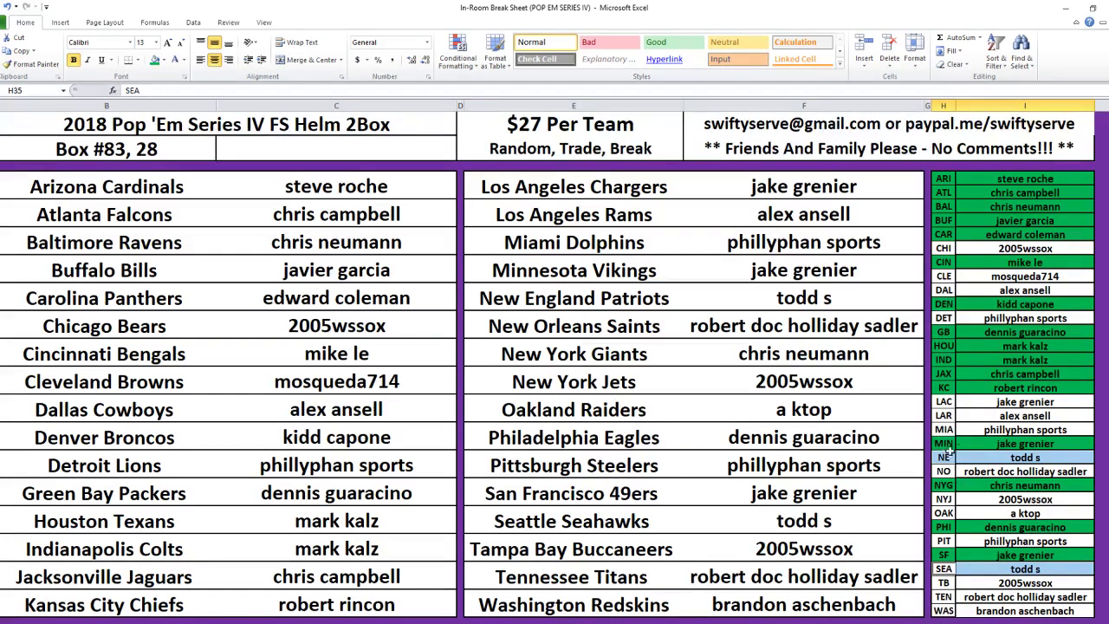
ctrl+drag(953, 429, 980, 433)
ctrl+drag(950, 542, 966, 544)
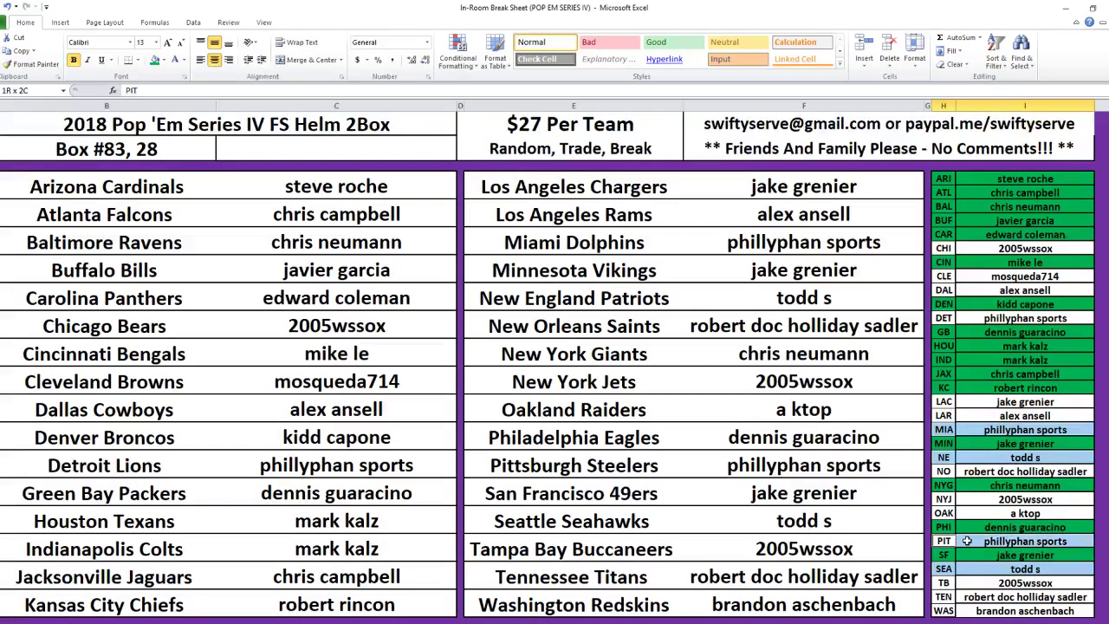
ctrl+drag(941, 319, 970, 320)
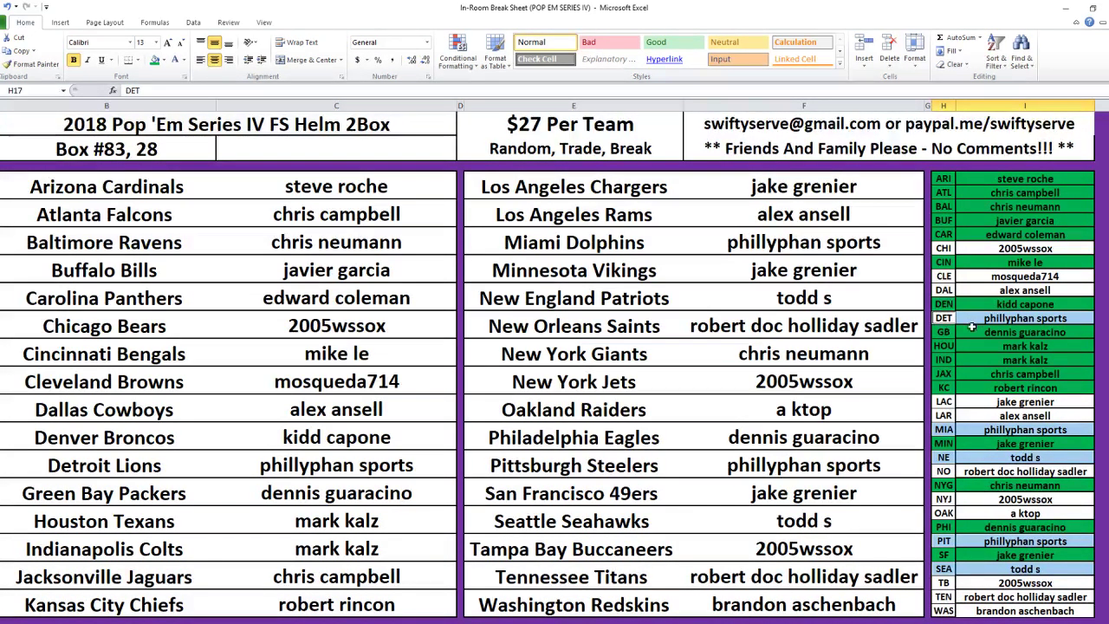
ctrl+drag(951, 471, 983, 472)
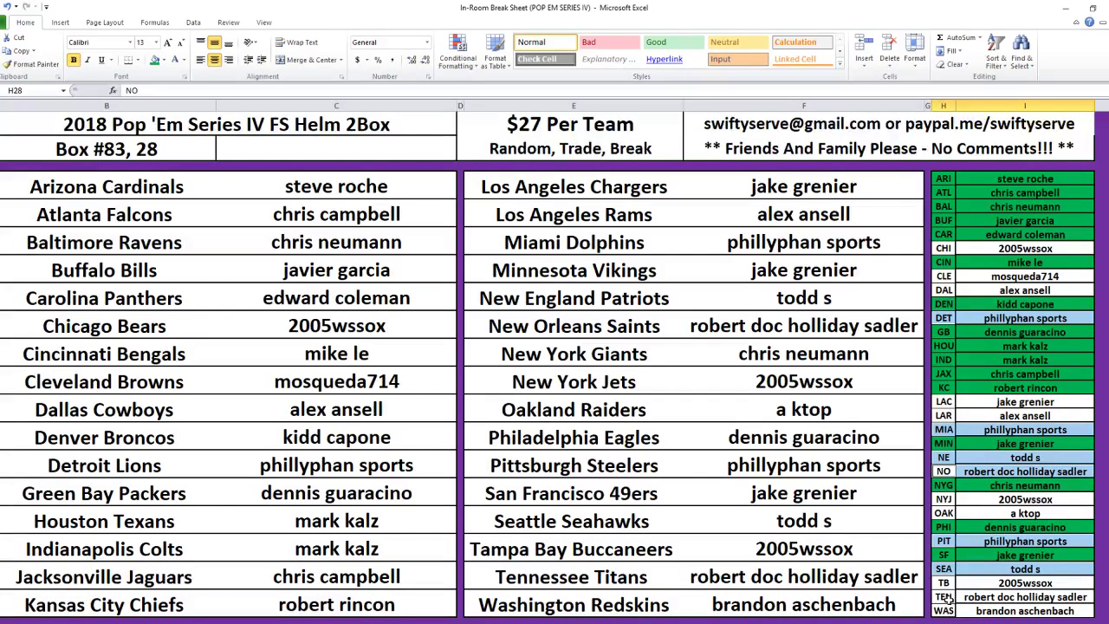
ctrl+drag(953, 598, 985, 597)
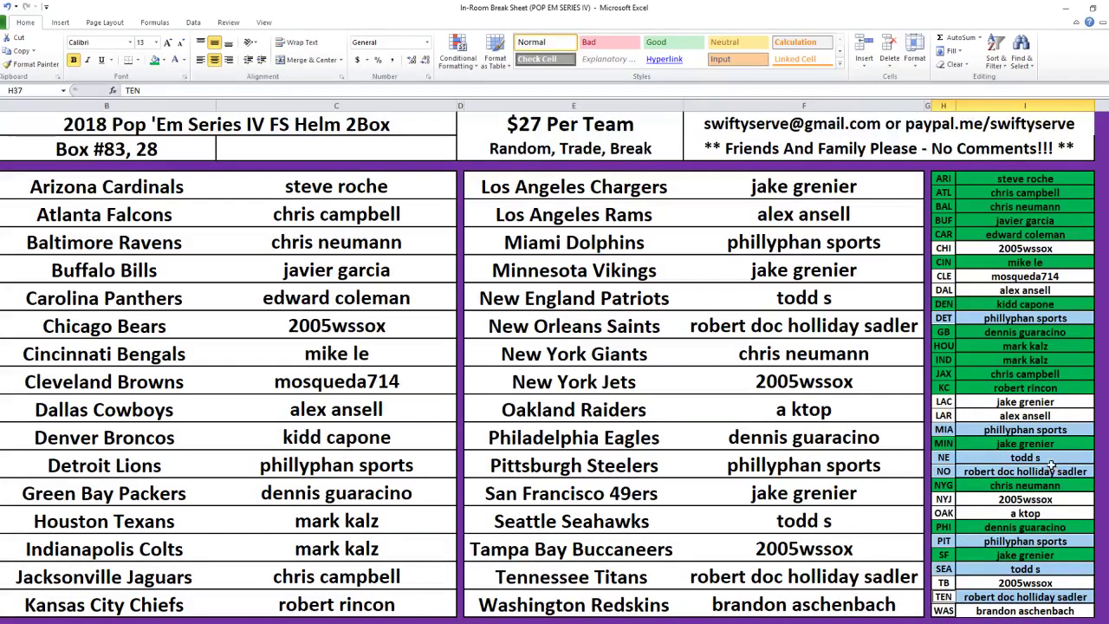
ctrl+drag(962, 497, 990, 493)
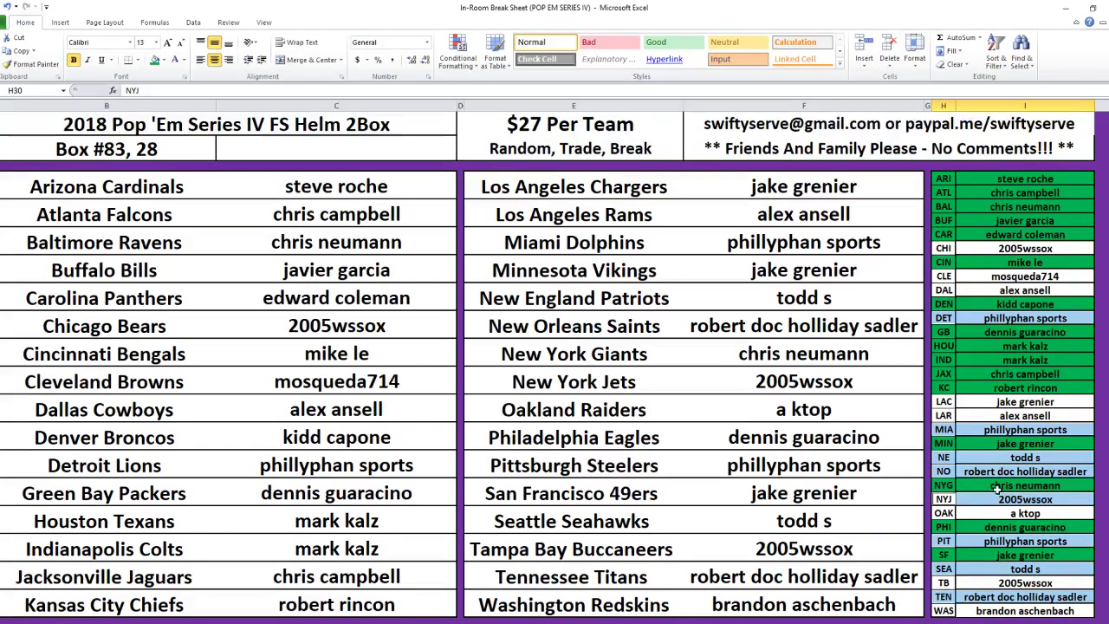
ctrl+drag(951, 401, 992, 403)
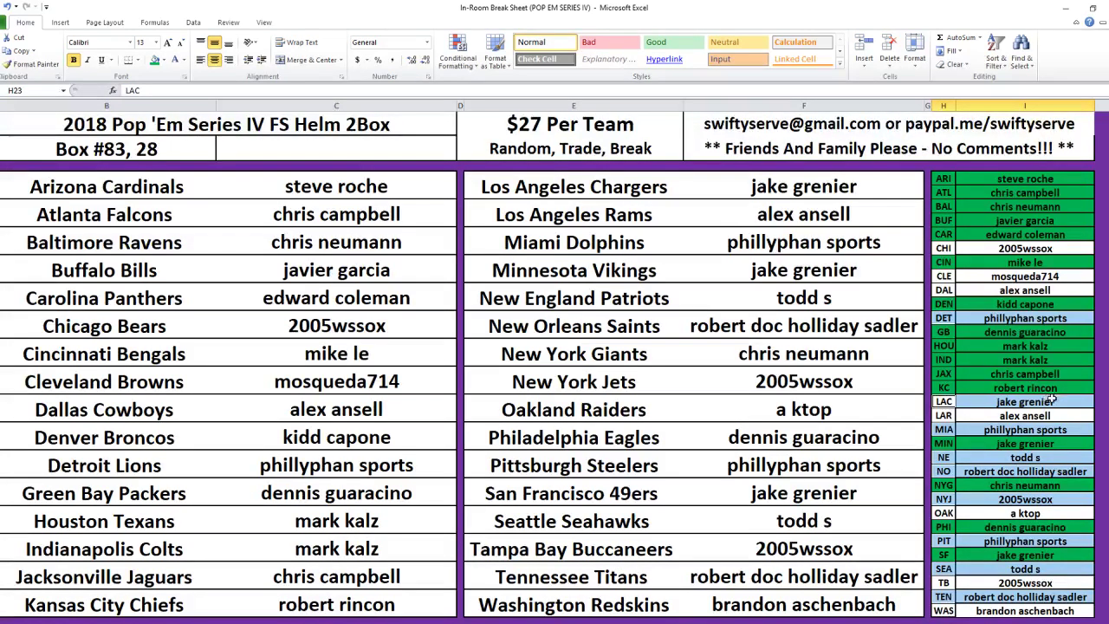
ctrl+drag(948, 582, 980, 580)
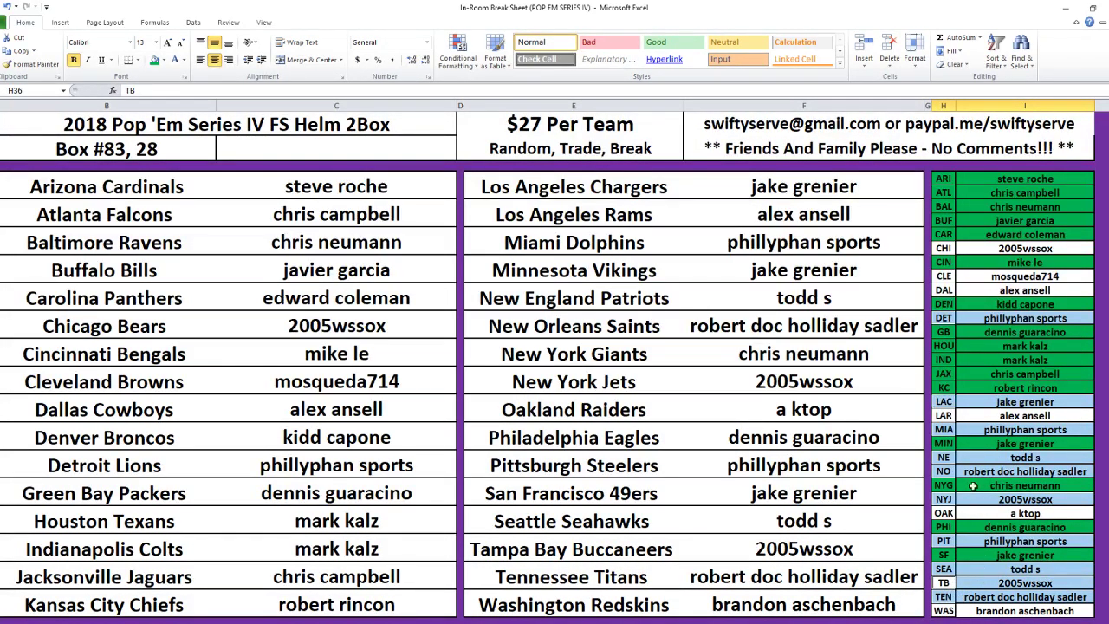
ctrl+click(952, 275)
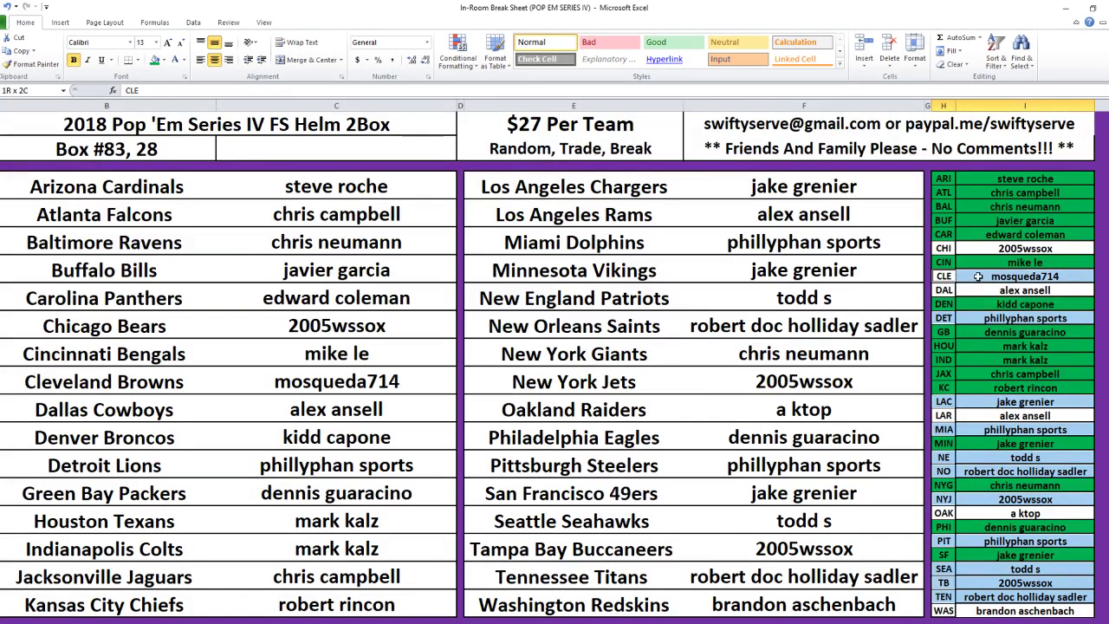
click(154, 61)
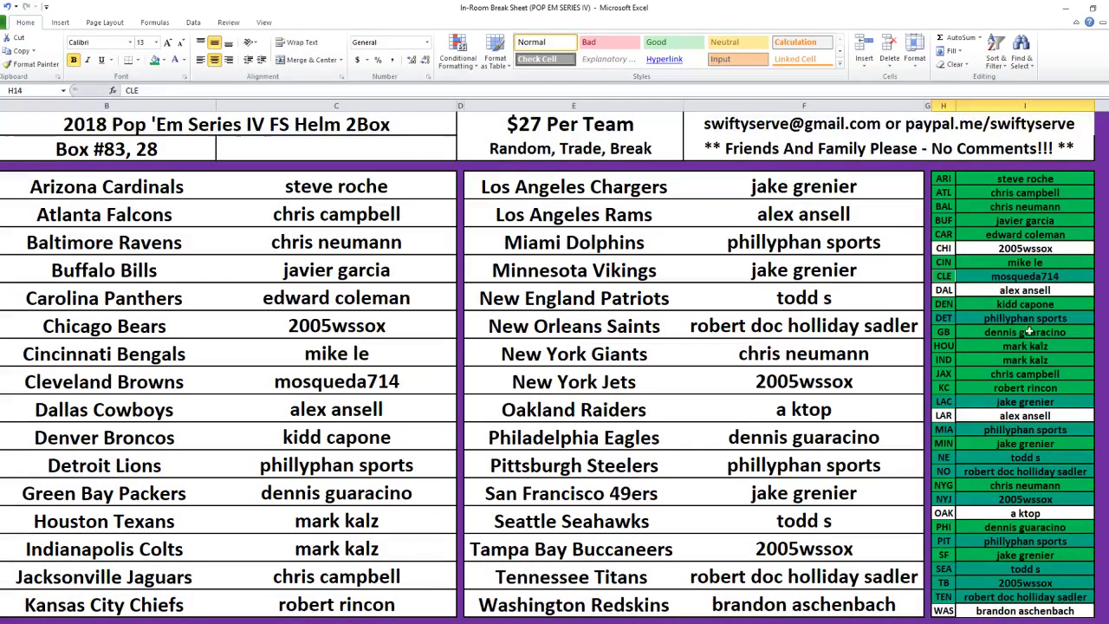
Fill the CHI row green, leaving the DAL and LAR rows white
drag(943, 249, 1039, 248)
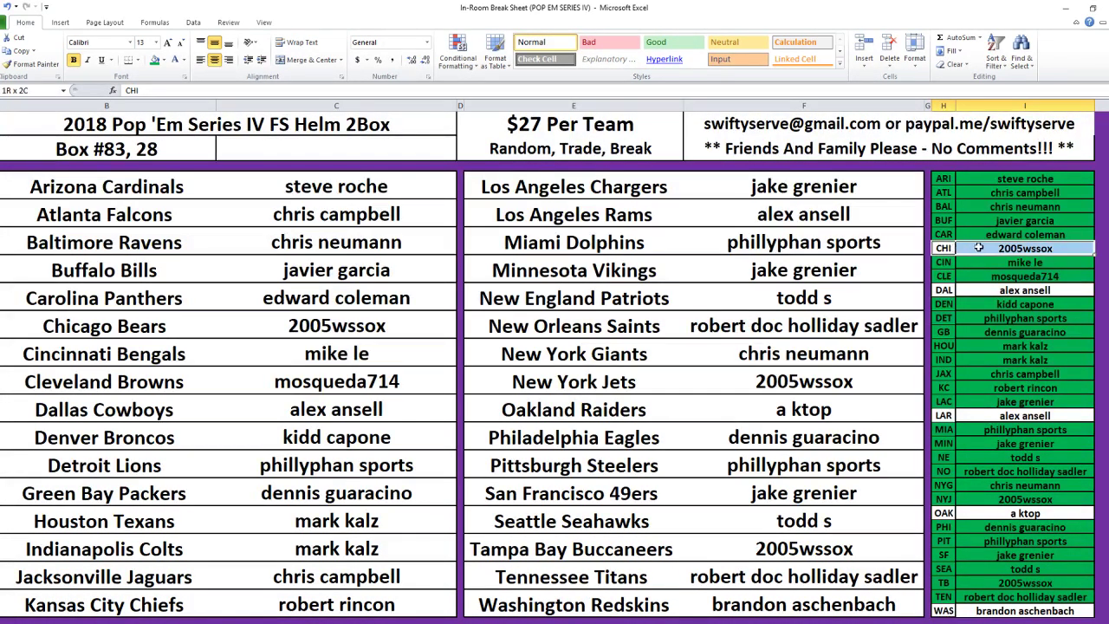
click(153, 59)
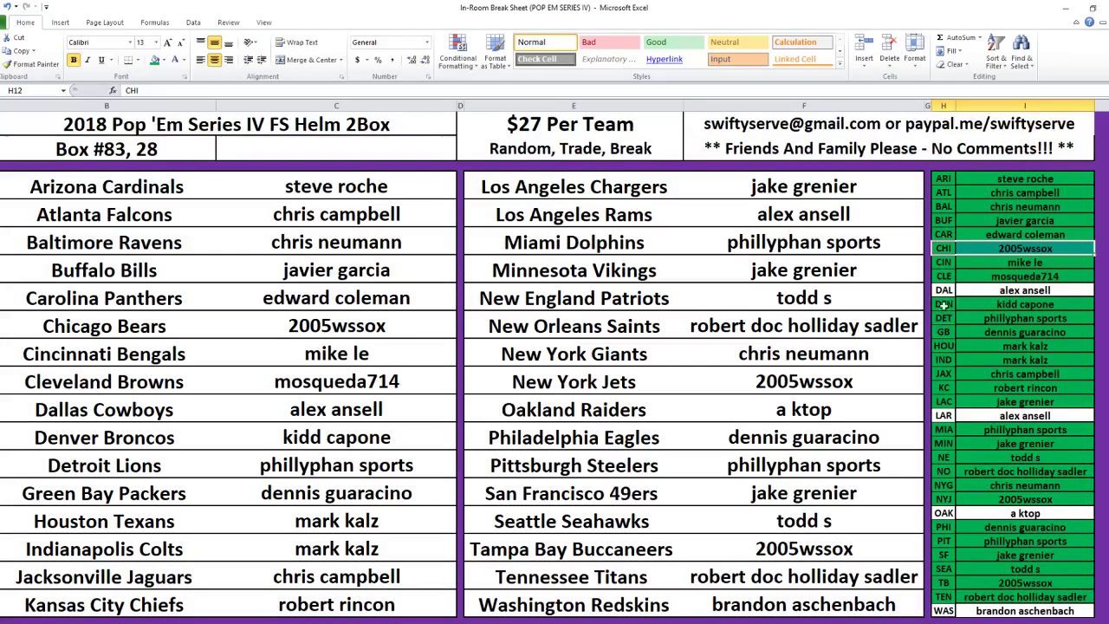
drag(942, 290, 994, 291)
drag(943, 416, 988, 416)
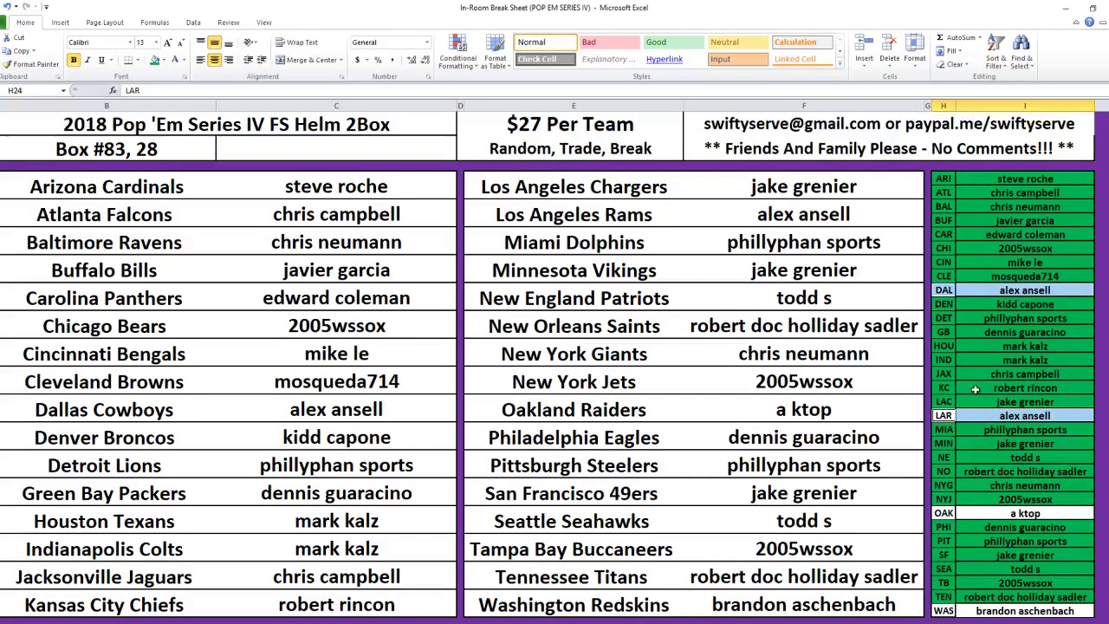
click(995, 373)
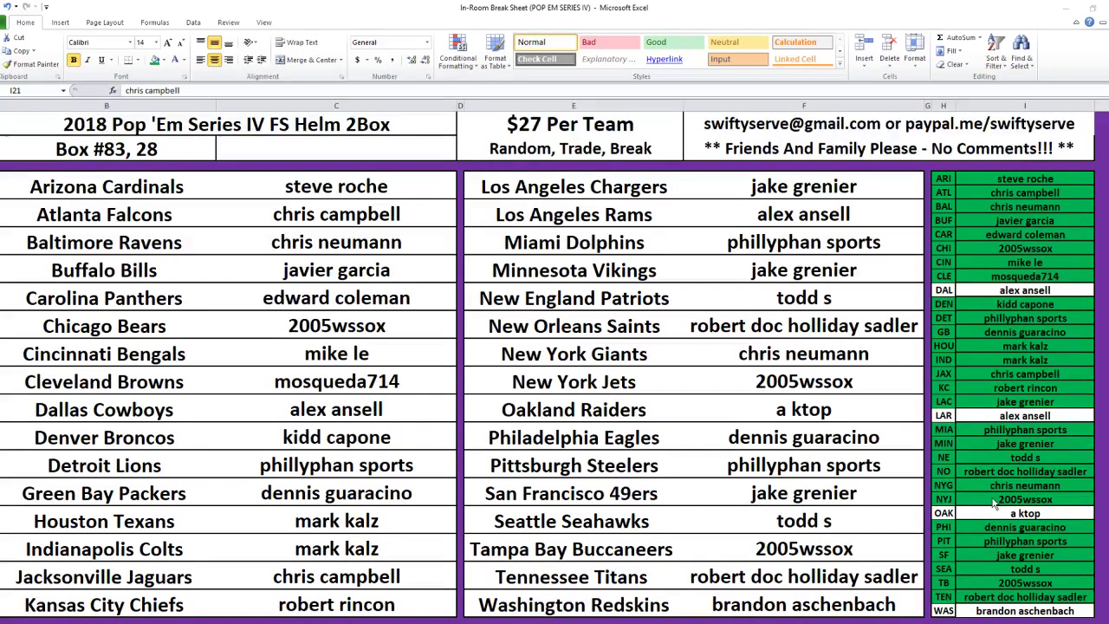
click(1059, 596)
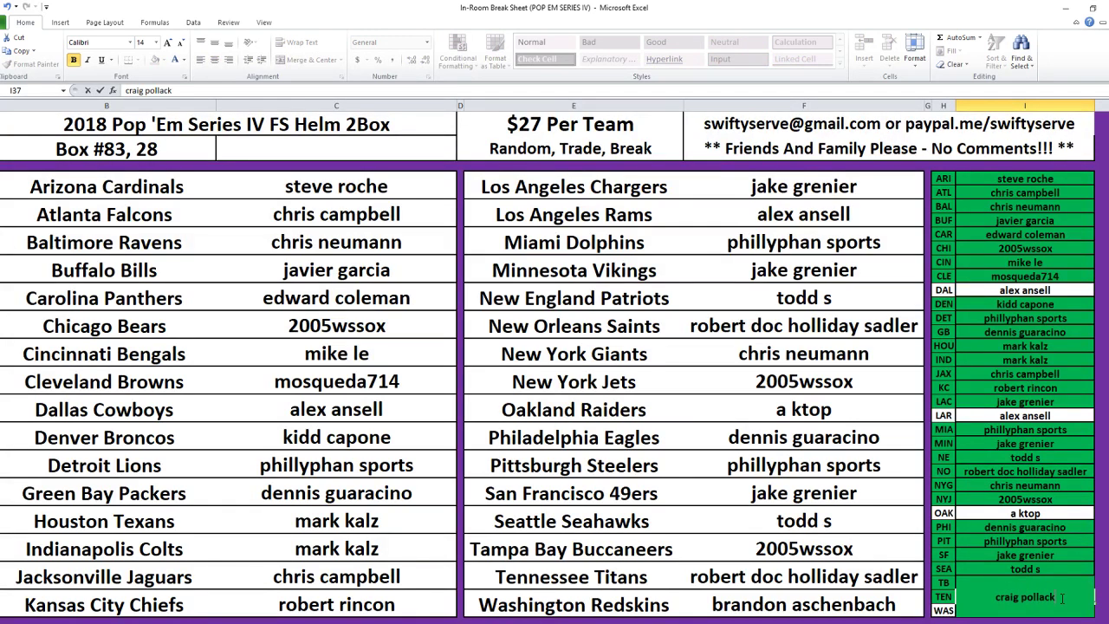
Replace the TEN buyer name and set the TEN row H37:I37 to No Fill
key(Return)
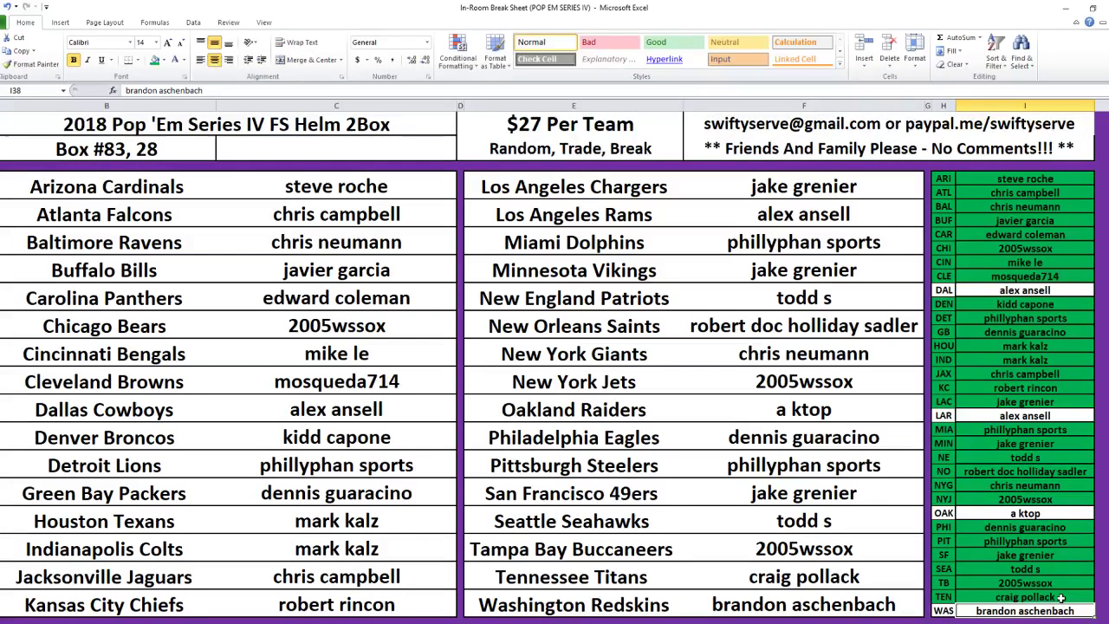
drag(944, 596, 1026, 598)
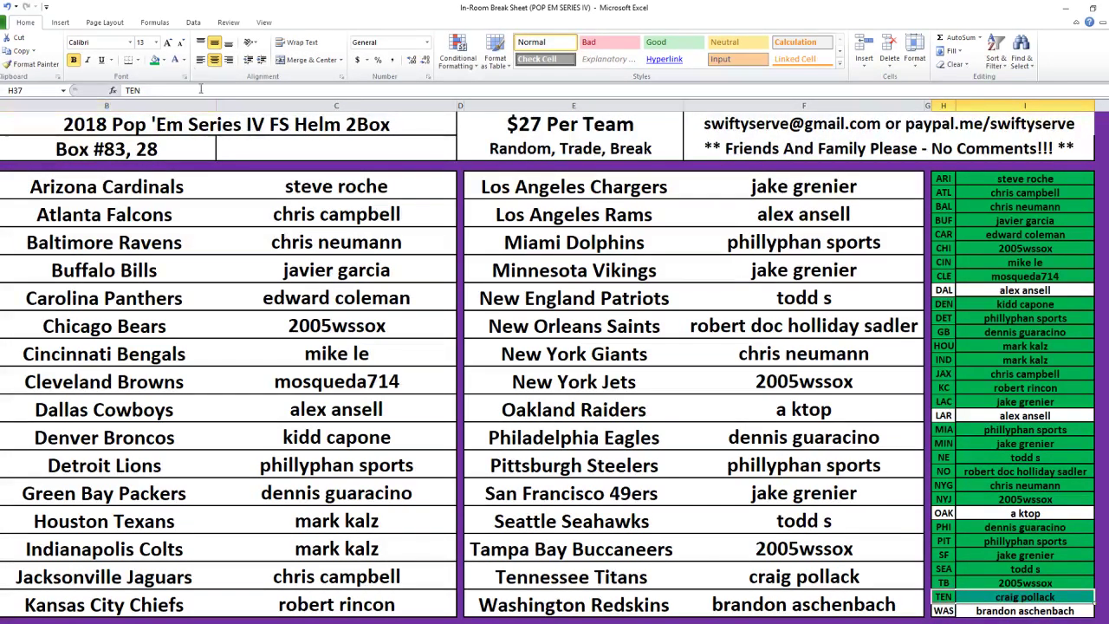
click(163, 60)
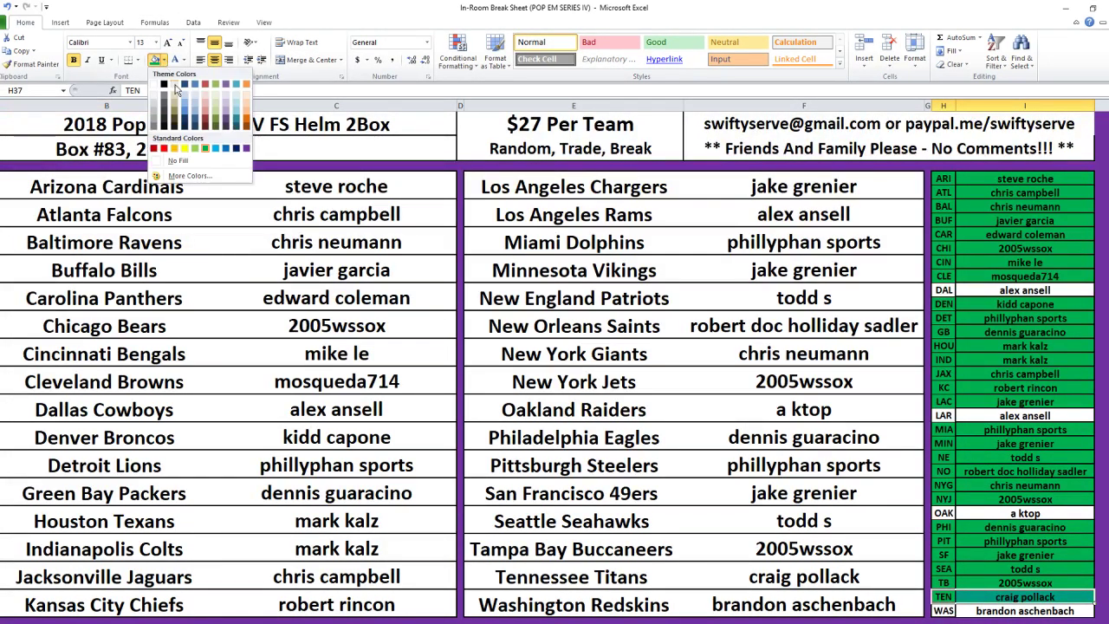
click(158, 161)
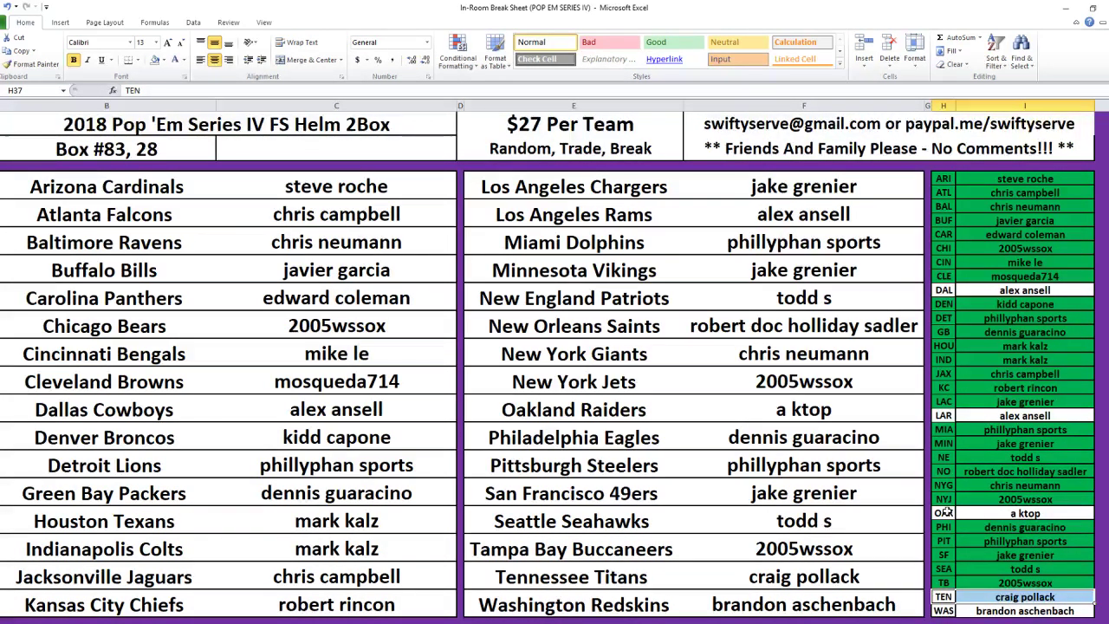
Fill the OAK row H31:I31 green and copy the buyer names in I1:I32
drag(951, 513, 982, 513)
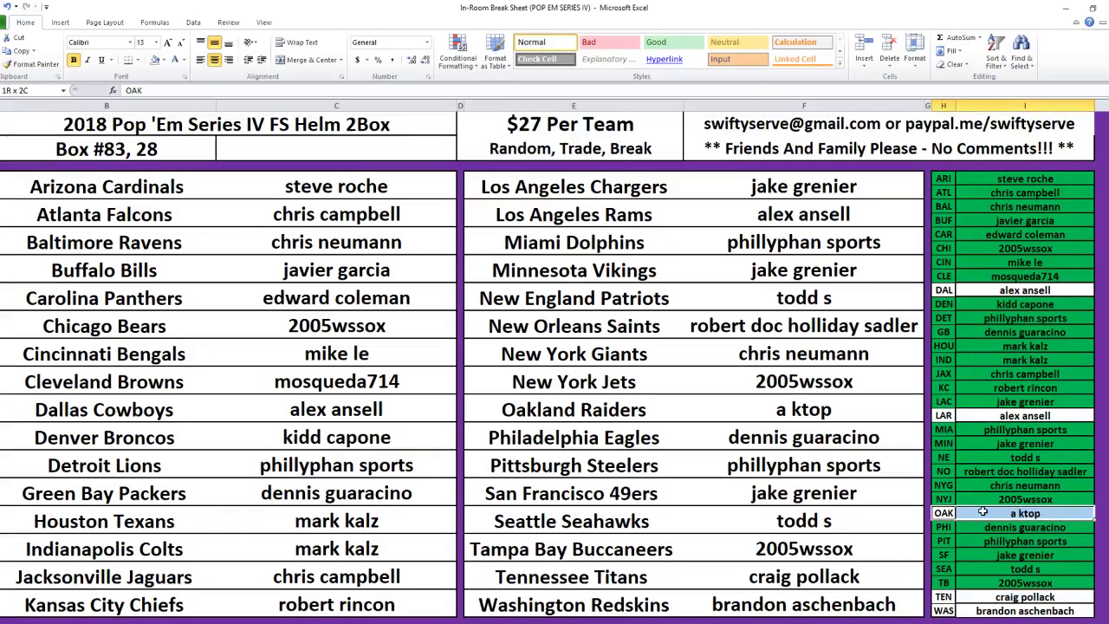
click(163, 60)
click(208, 154)
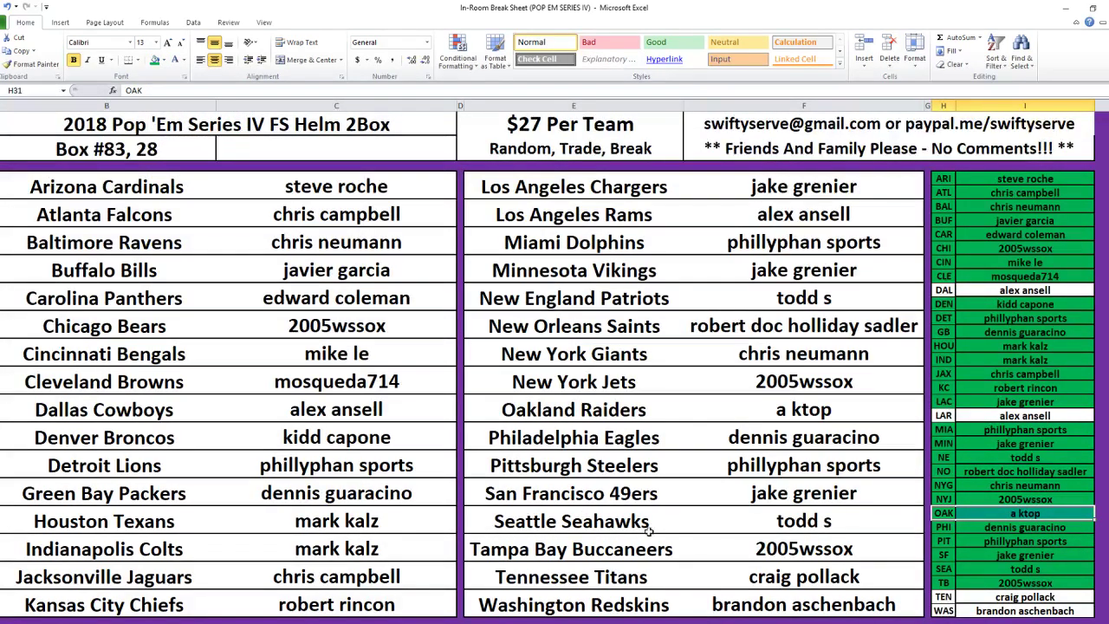
drag(1027, 179, 1036, 609)
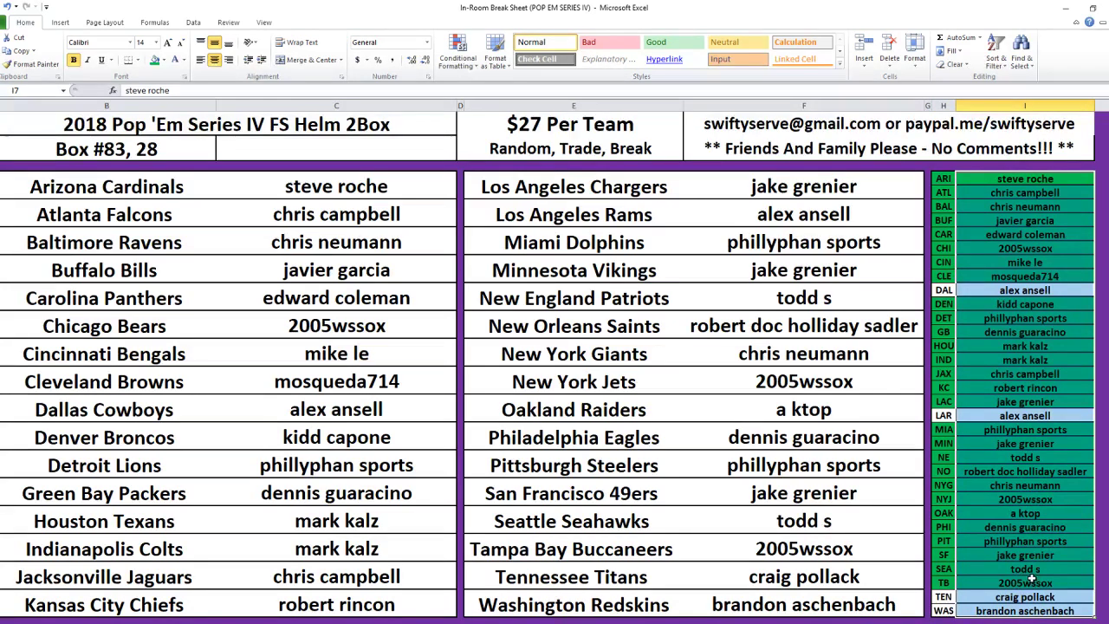
key(ctrl+c)
key(alt+Tab)
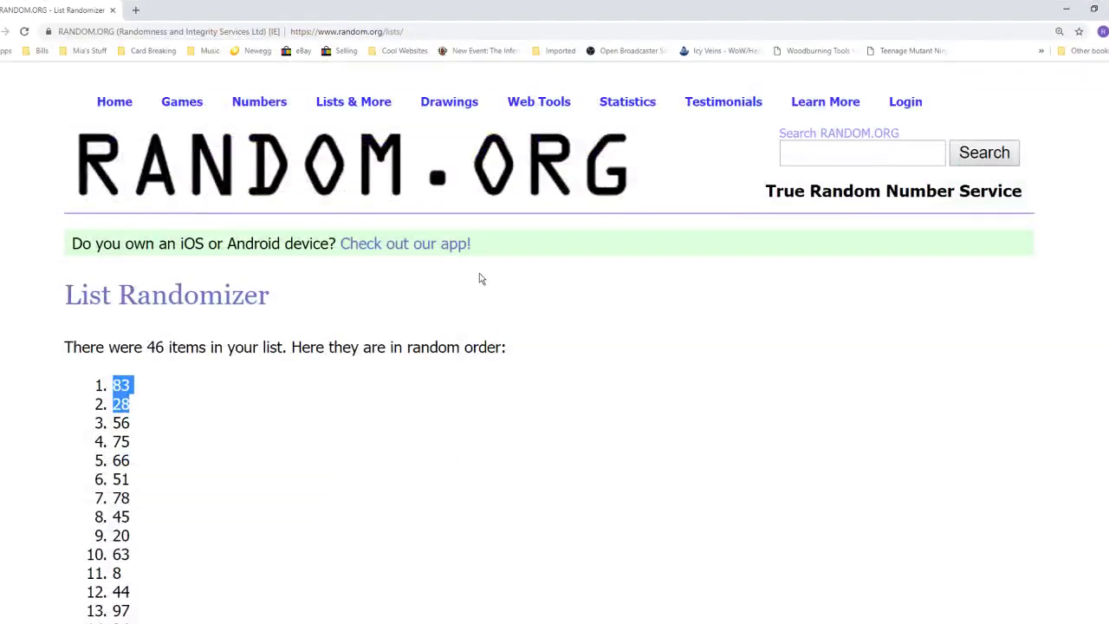
Paste the copied buyer names into the RANDOM.ORG List Randomizer list box
mouse_move(355, 104)
click(366, 128)
scroll(433, 223, down, 3)
click(186, 256)
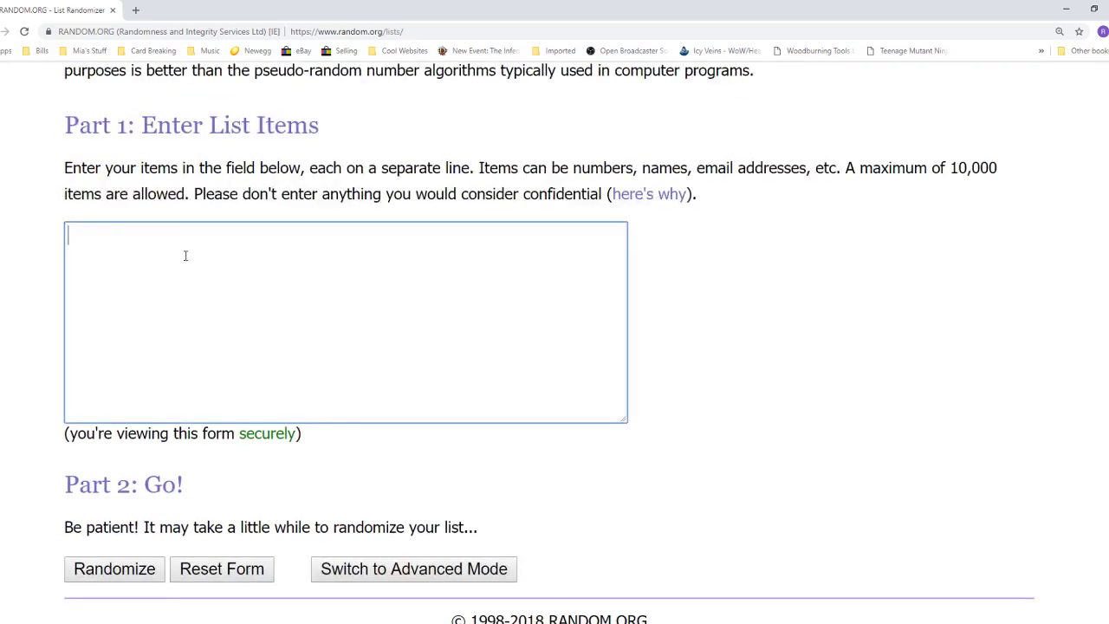
key(ctrl+v)
scroll(883, 321, up, 4)
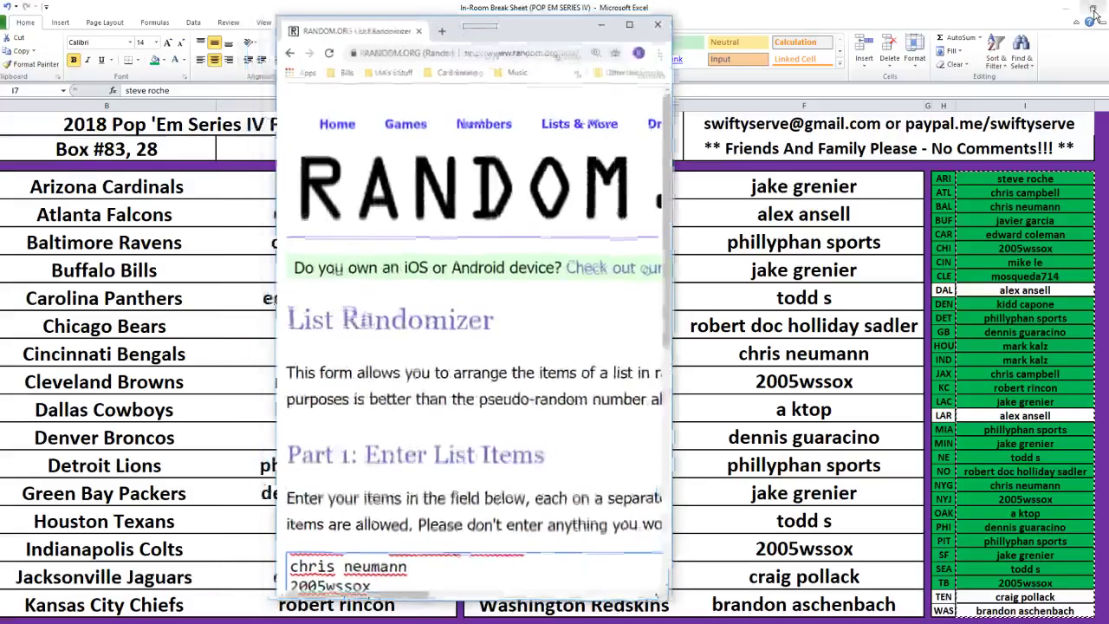
Restore down the Chrome window and minimize it to reveal the break sheet
click(1093, 9)
drag(560, 45, 736, 29)
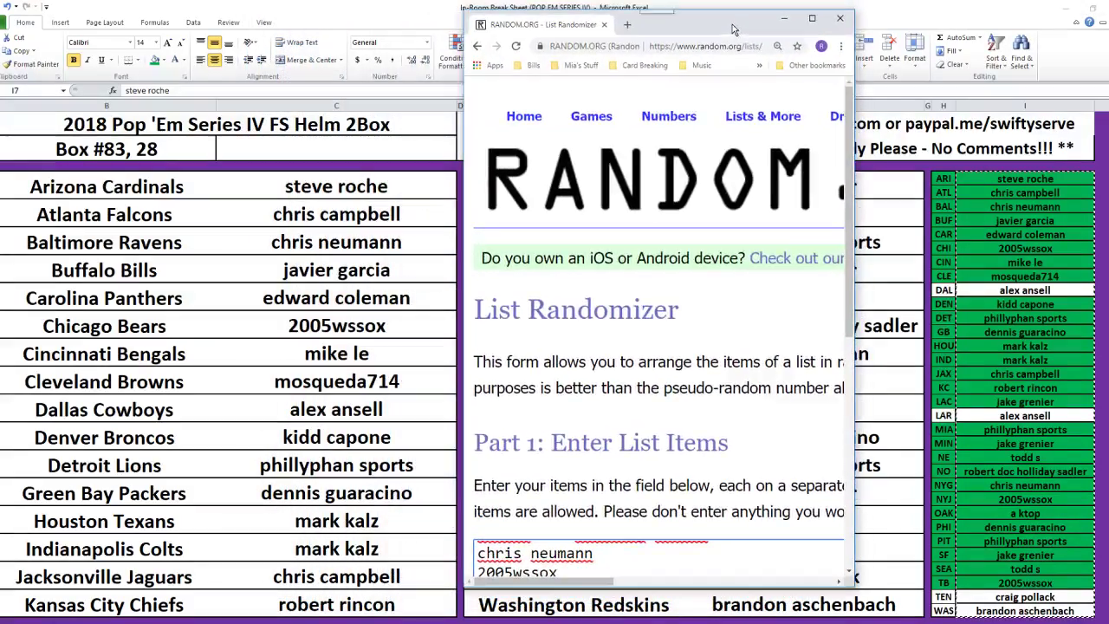
drag(847, 153, 849, 310)
scroll(838, 305, up, 5)
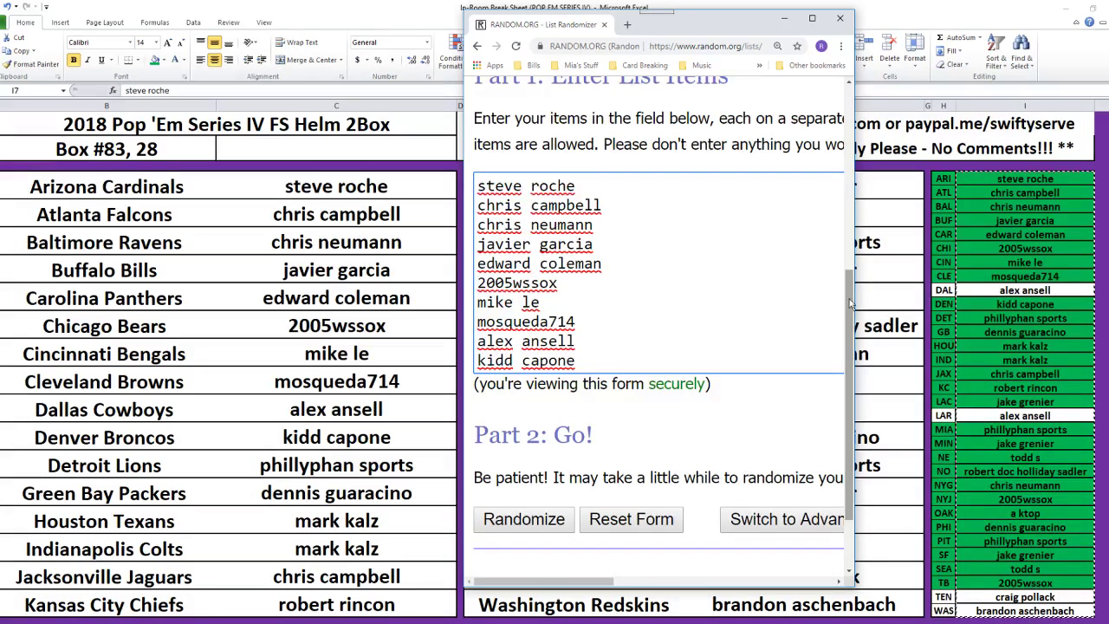
click(782, 19)
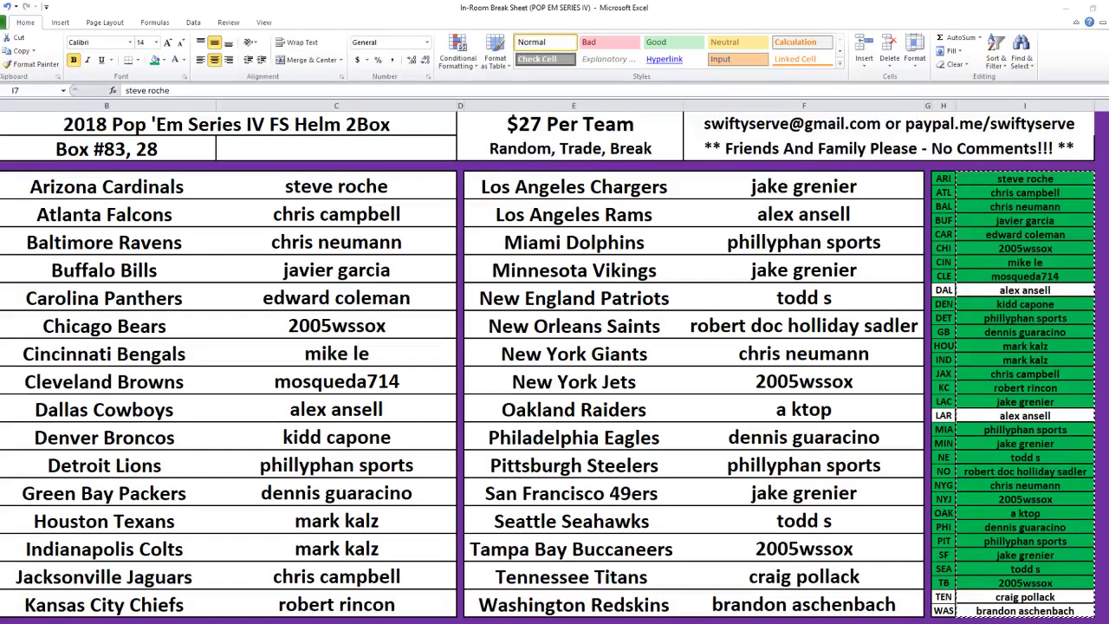
Fill the TEN and WAS side-list rows green, then select the DAL through LAR rows
drag(943, 596, 977, 596)
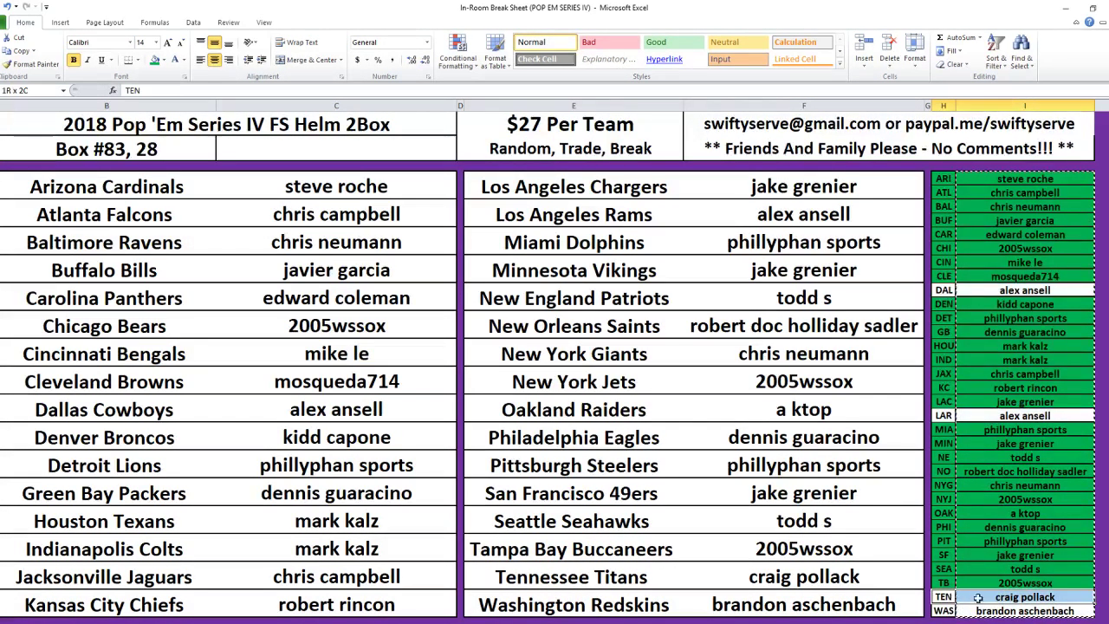
click(154, 59)
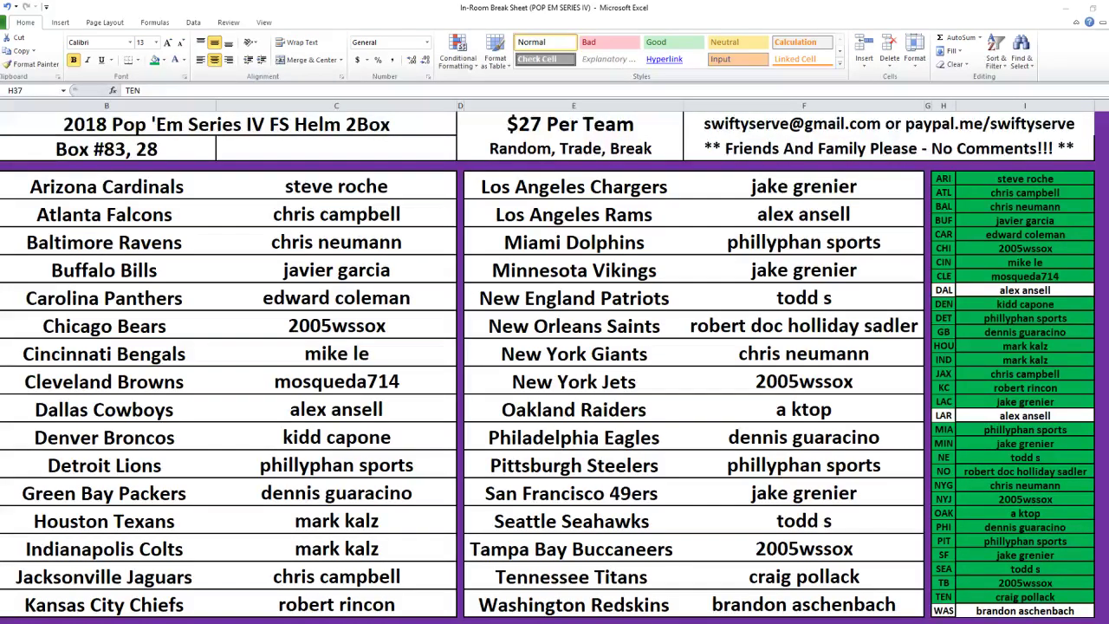
key(Down)
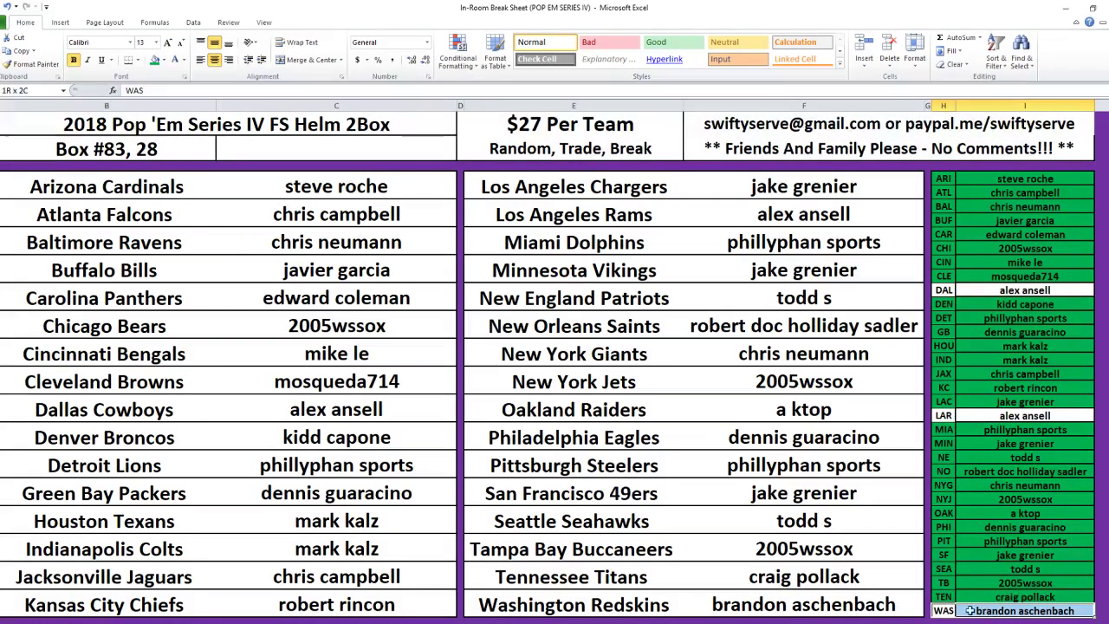
click(154, 61)
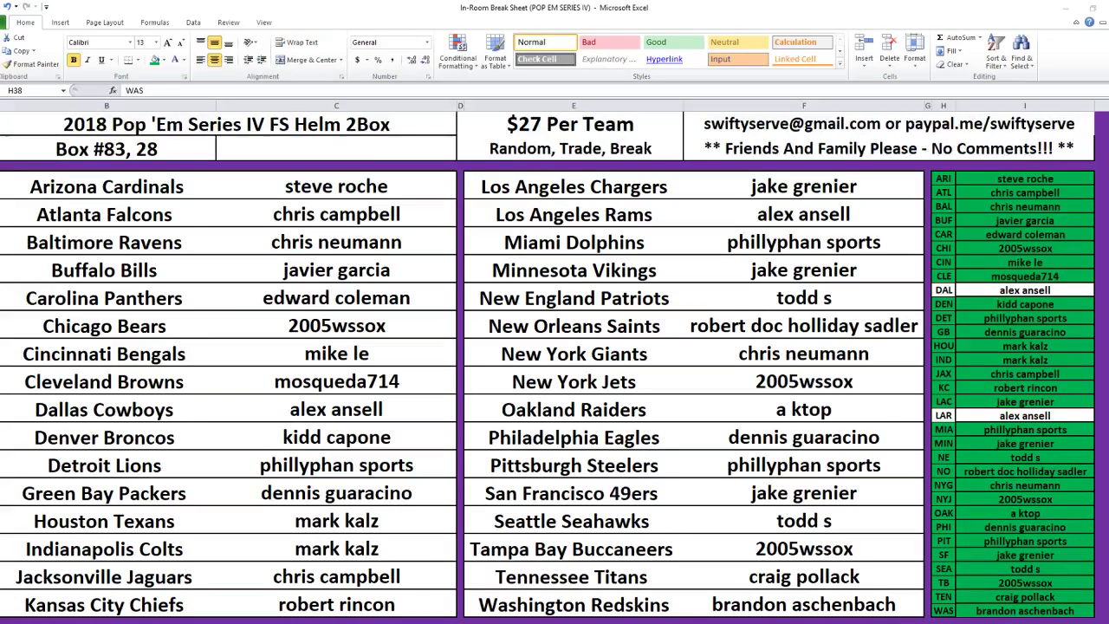
drag(953, 290, 994, 415)
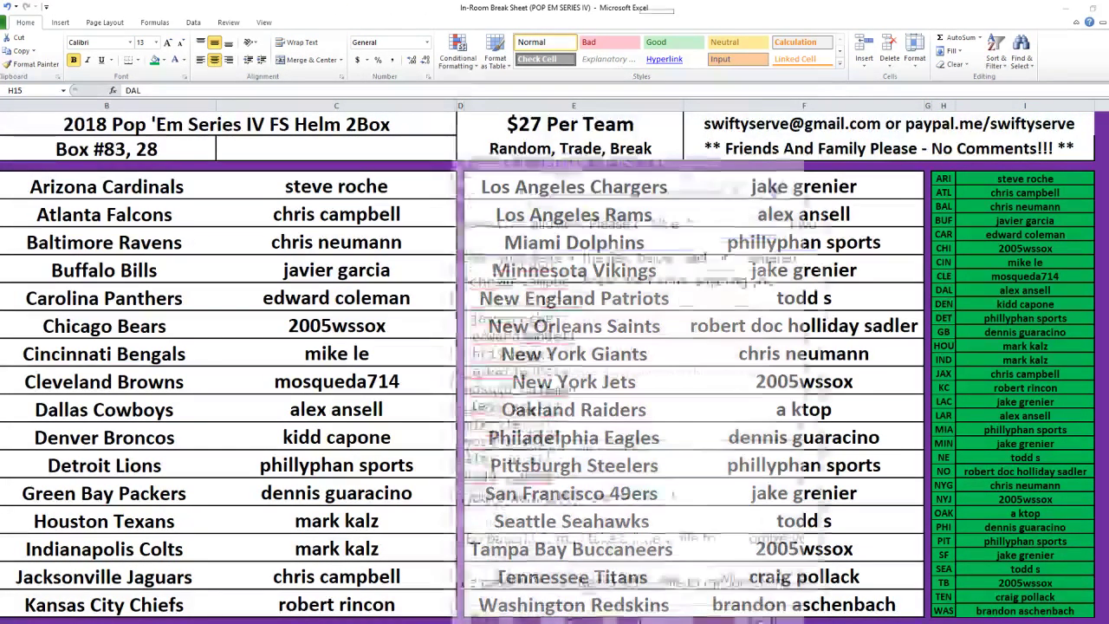
Bring RANDOM.ORG back full-screen and scroll through the pasted buyer list to check it
key(alt+Tab)
click(811, 18)
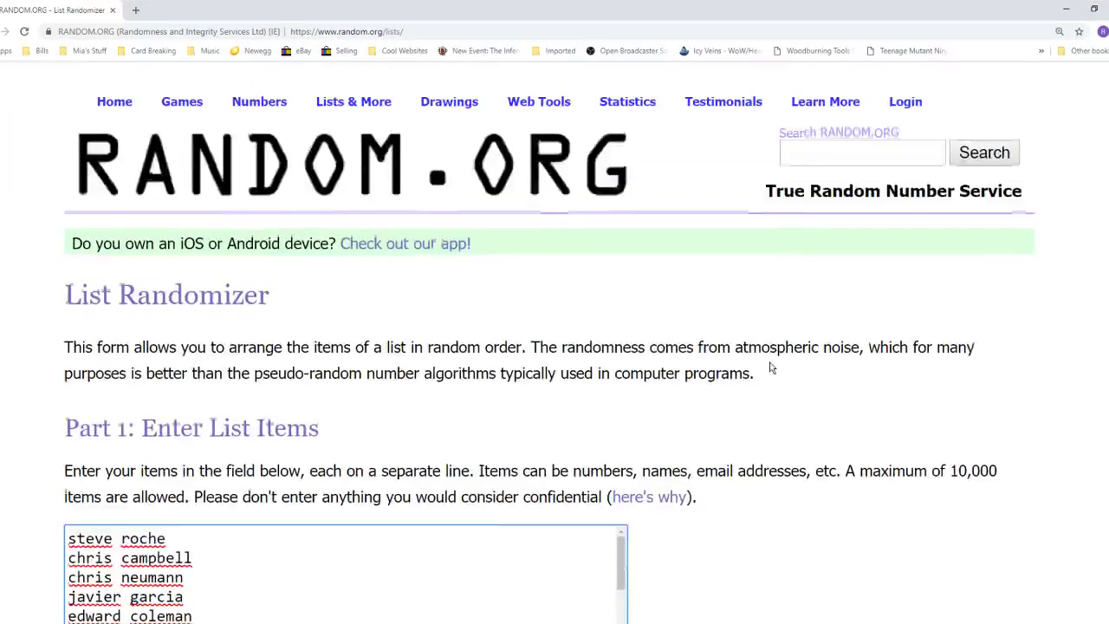
scroll(1012, 147, down, 5)
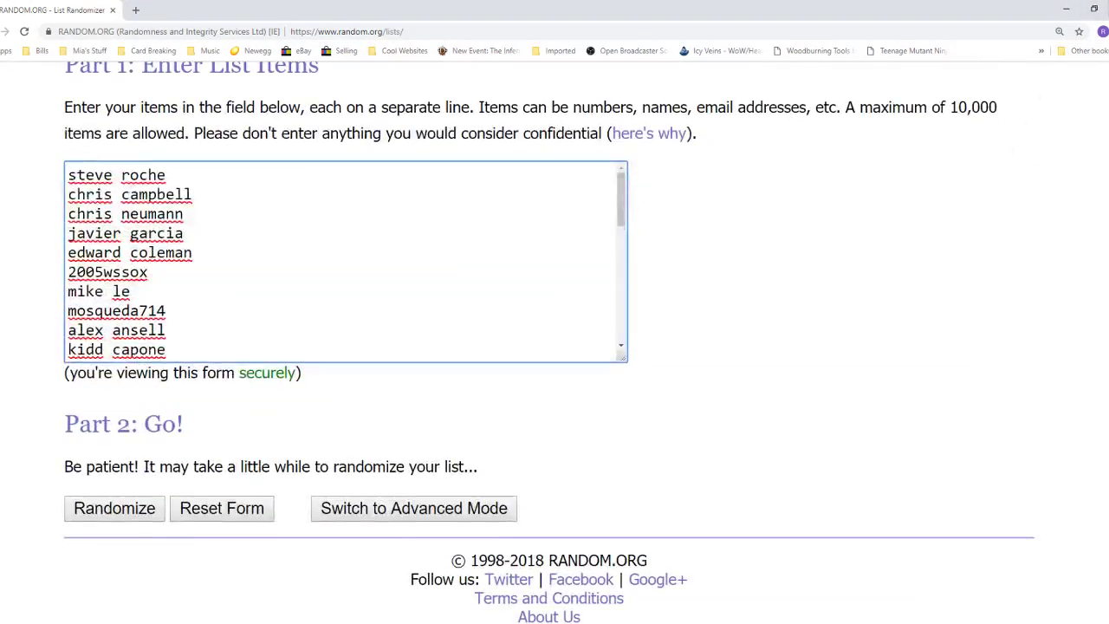
click(1093, 7)
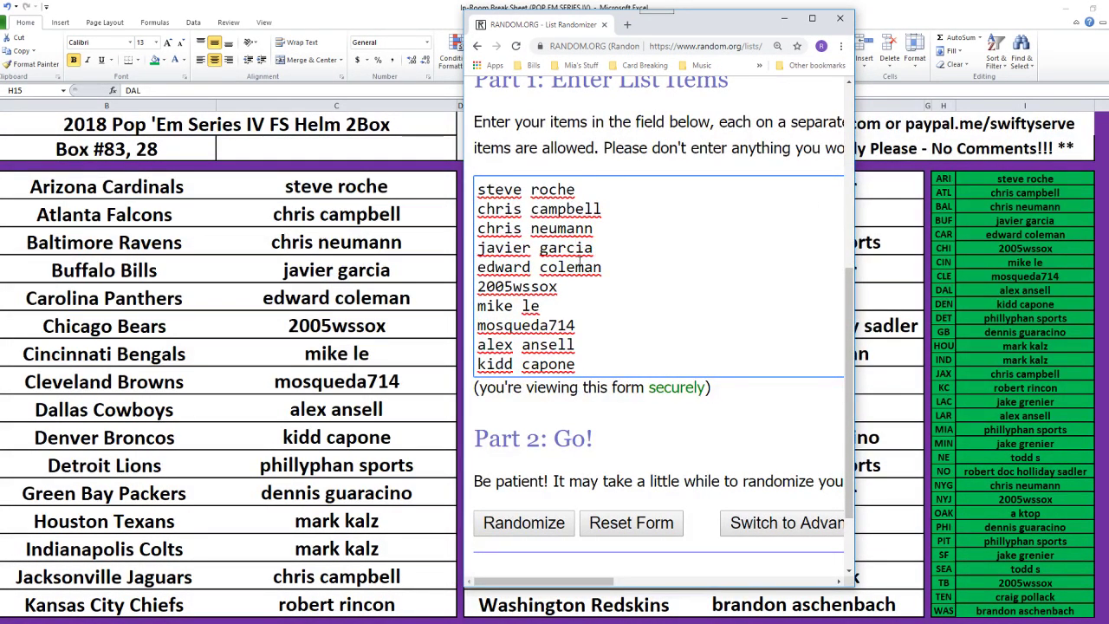
scroll(572, 314, down, 1)
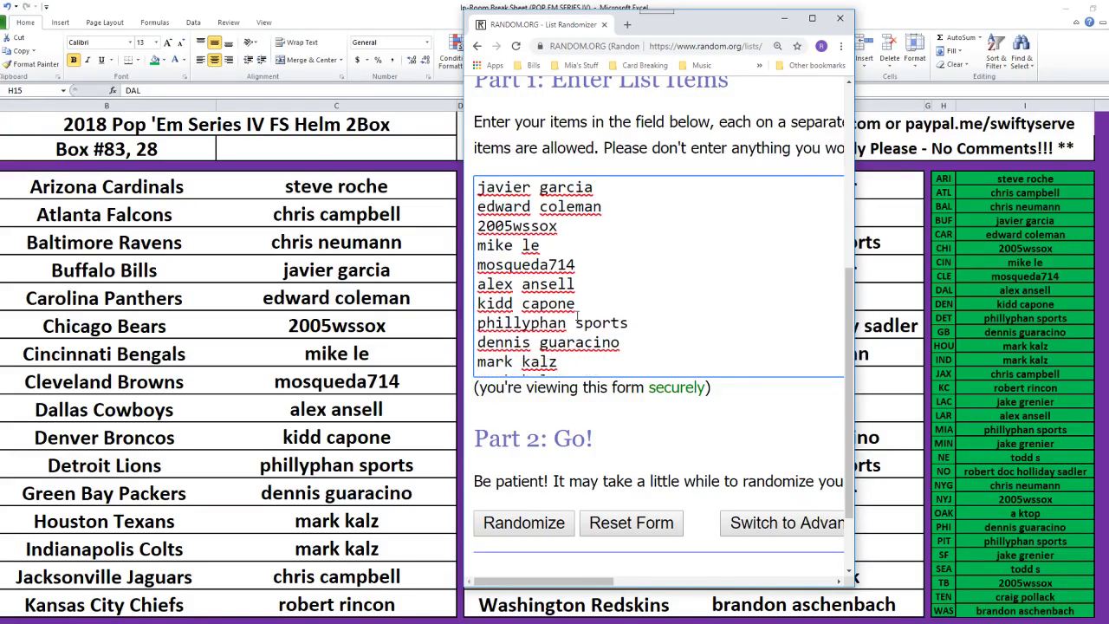
scroll(577, 315, down, 2)
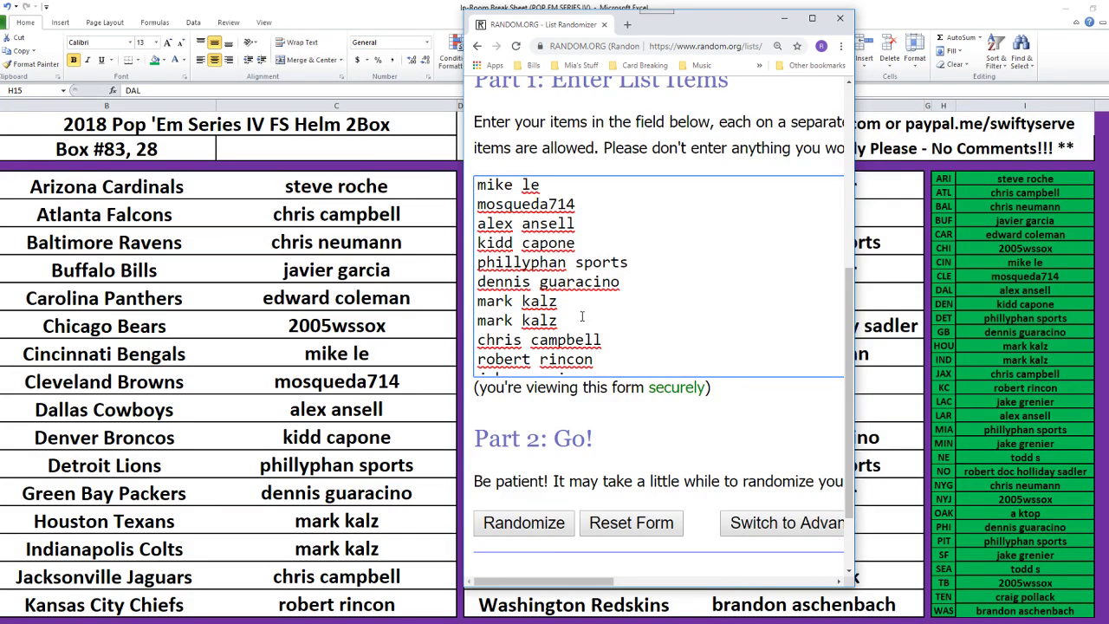
scroll(581, 321, down, 3)
drag(748, 28, 547, 26)
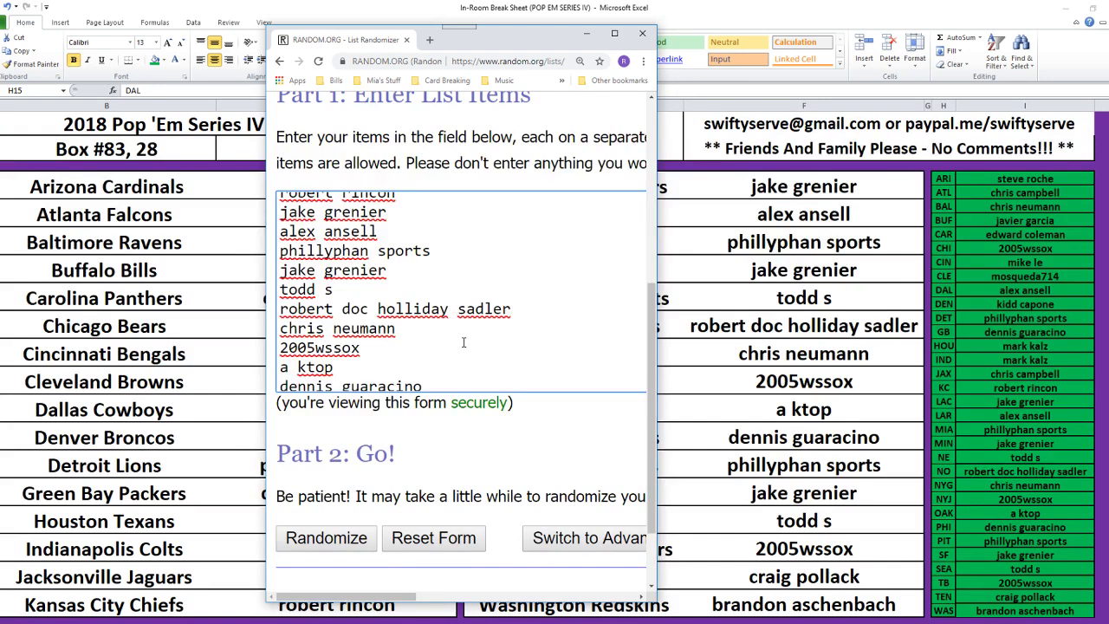
scroll(463, 342, down, 2)
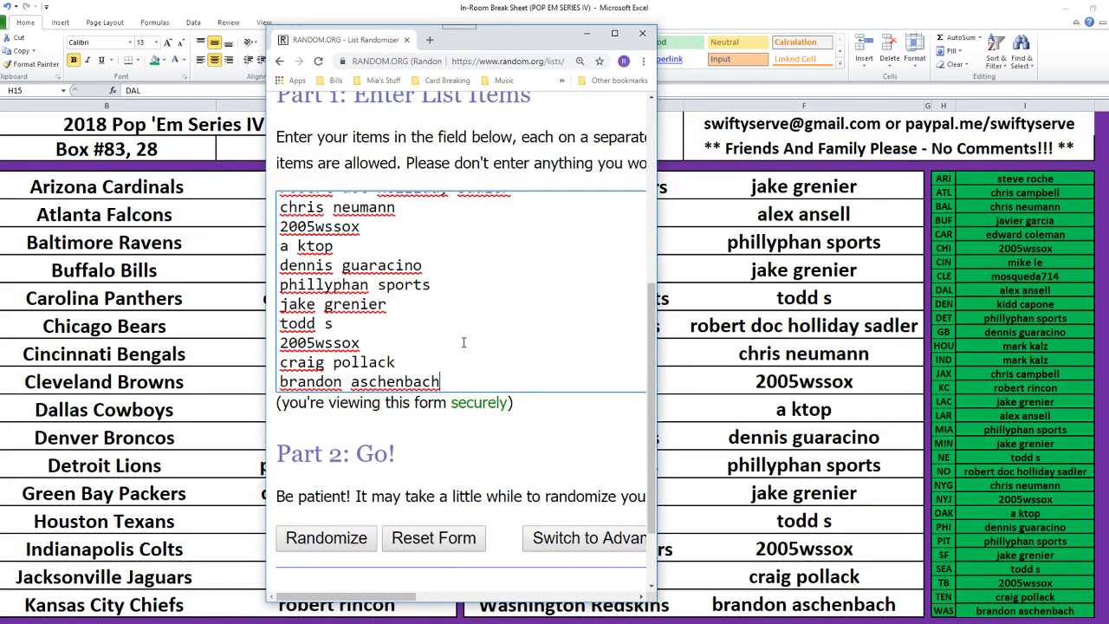
scroll(463, 343, down, 1)
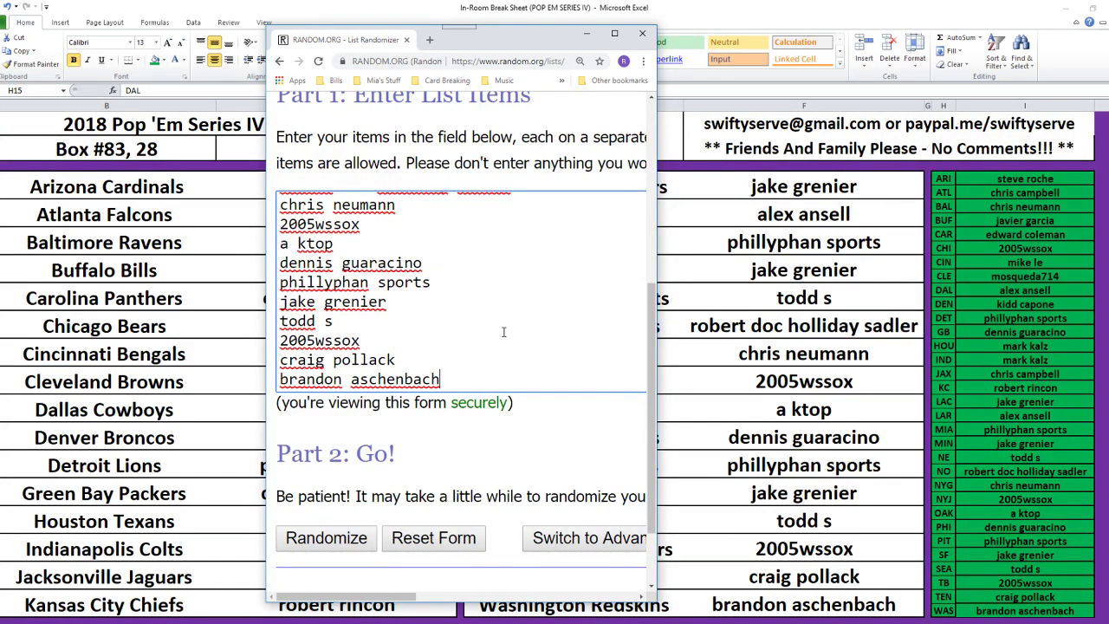
click(615, 35)
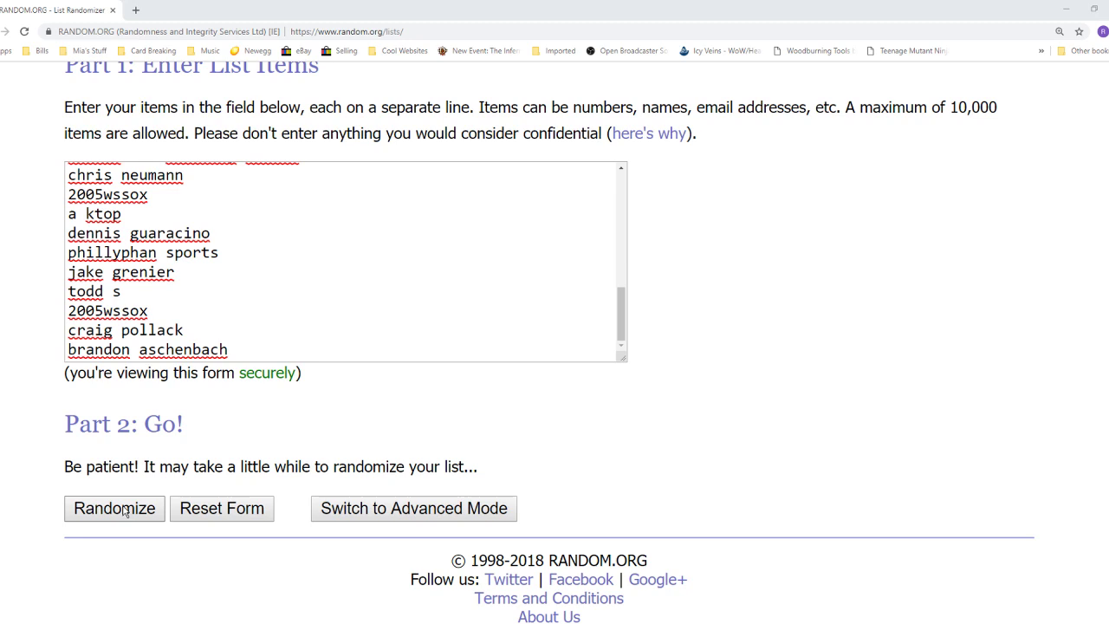
Shuffle the 32 buyer names five times with RANDOM.ORG's List Randomizer
click(123, 511)
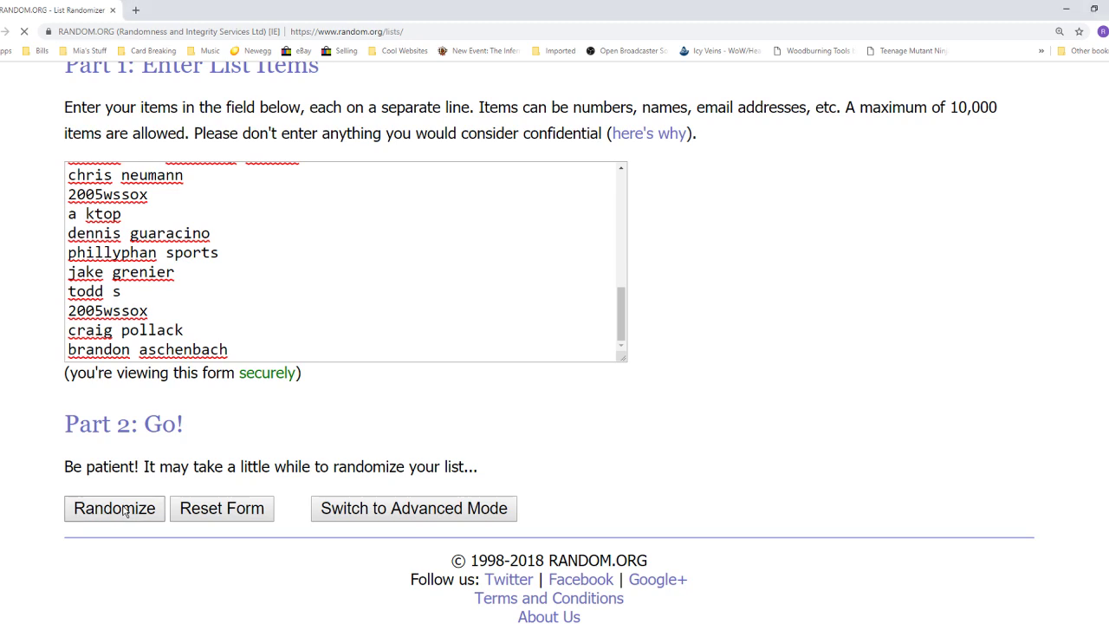
scroll(111, 513, down, 7)
click(96, 506)
scroll(113, 515, down, 7)
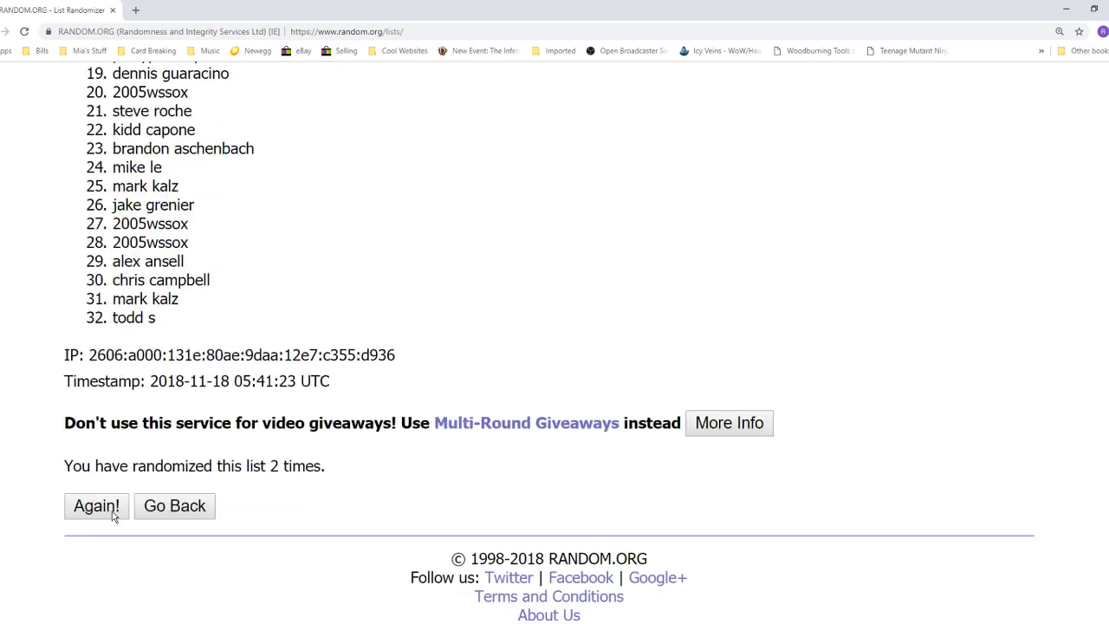
click(107, 511)
scroll(105, 518, down, 7)
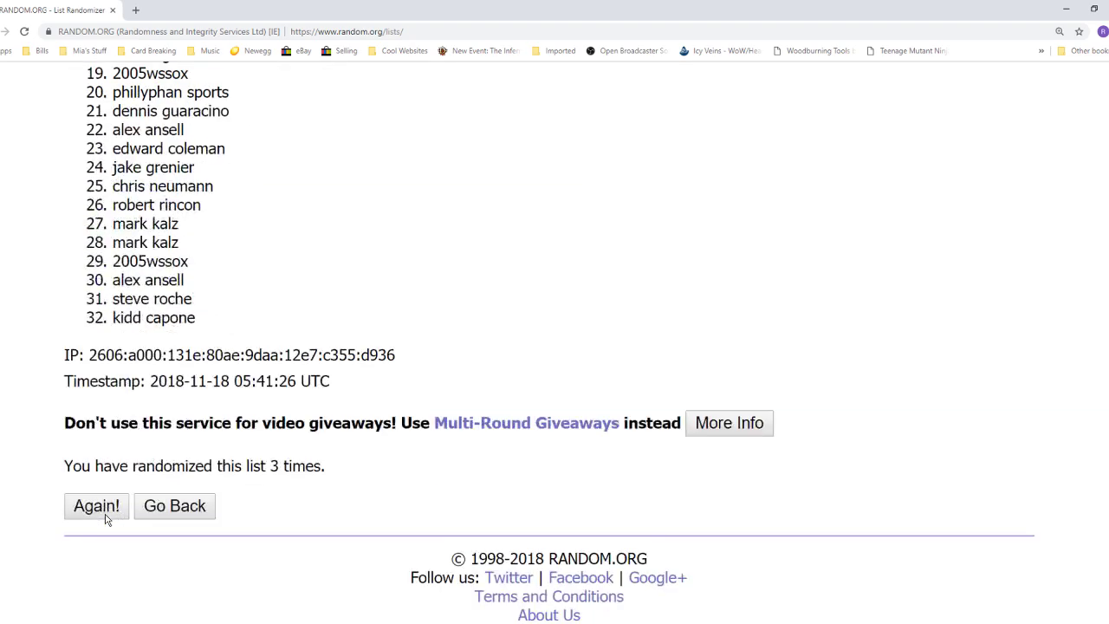
click(107, 511)
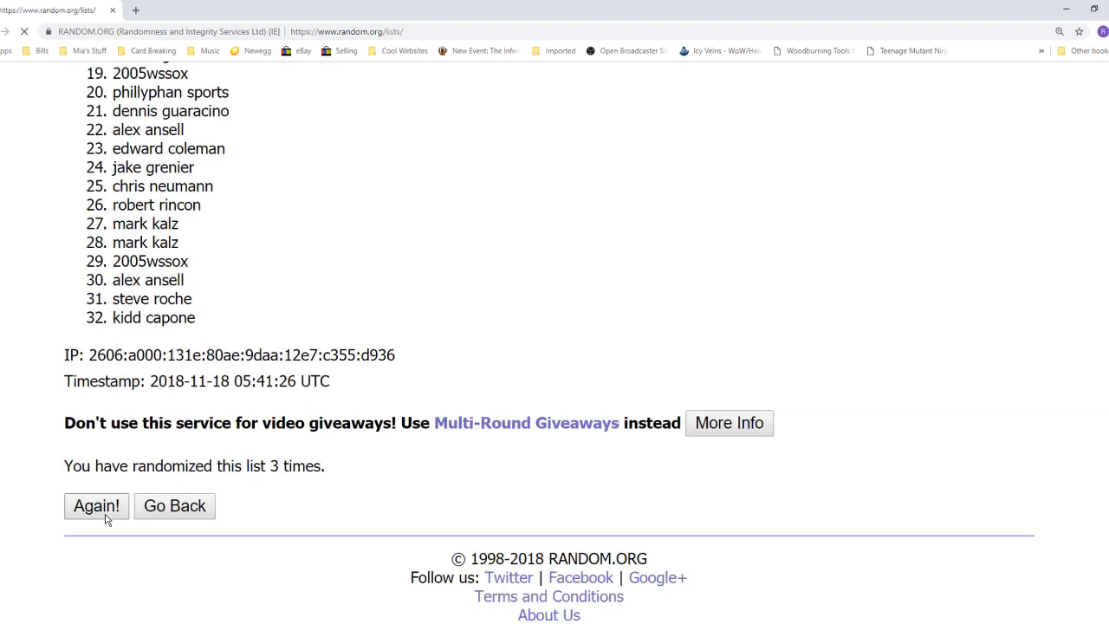
scroll(106, 518, down, 7)
click(107, 511)
scroll(106, 518, down, 7)
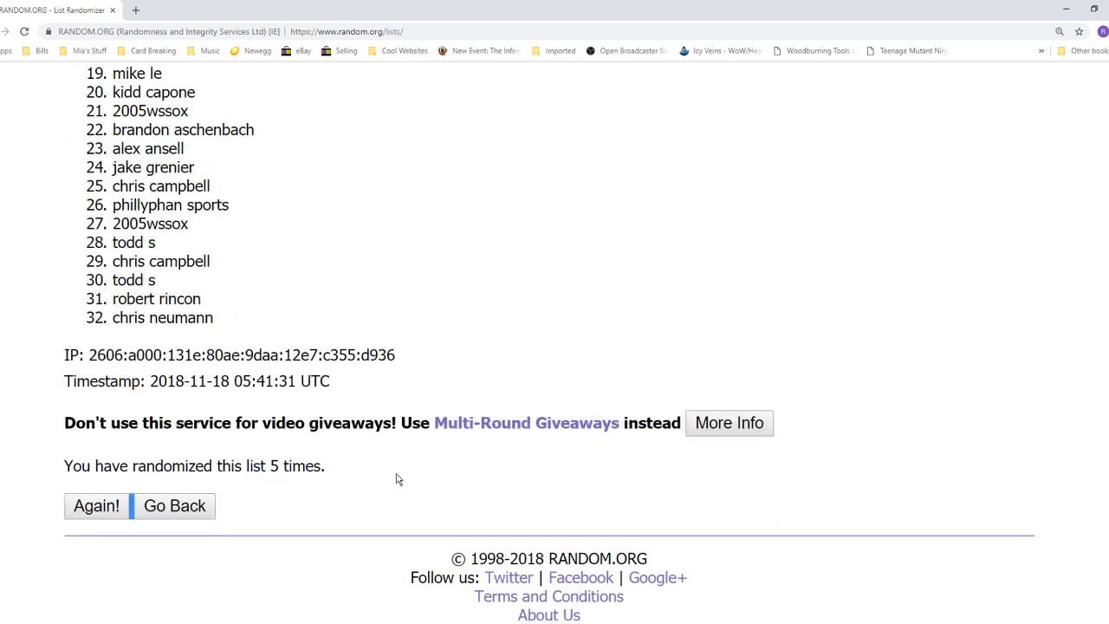
Select and copy the final randomized list, items 1 through 32
drag(219, 468, 413, 468)
scroll(341, 390, up, 8)
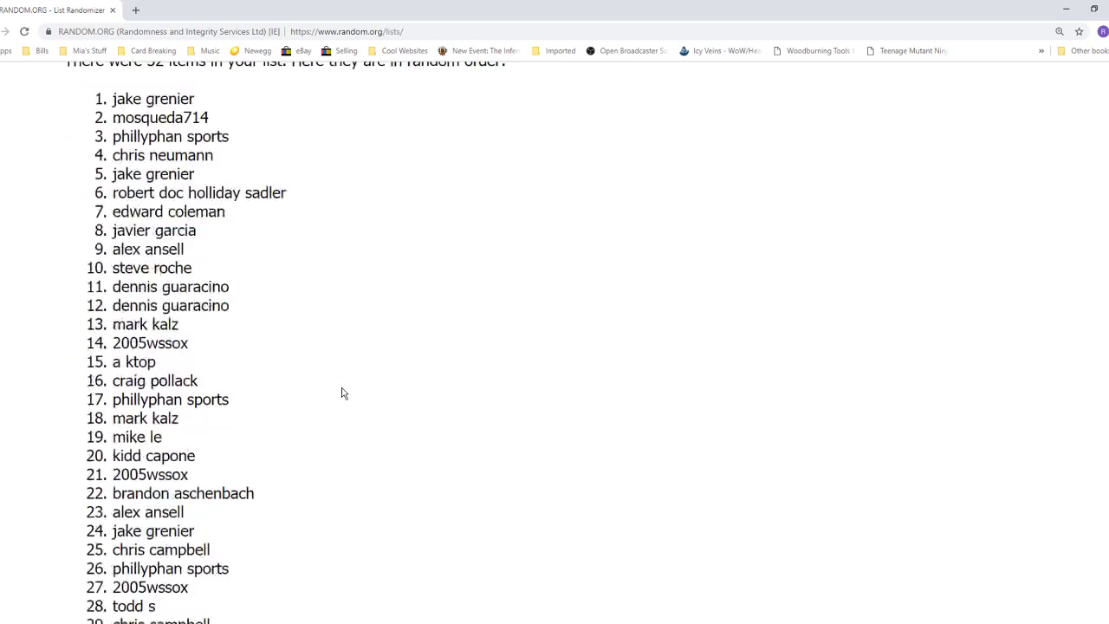
drag(113, 381, 212, 553)
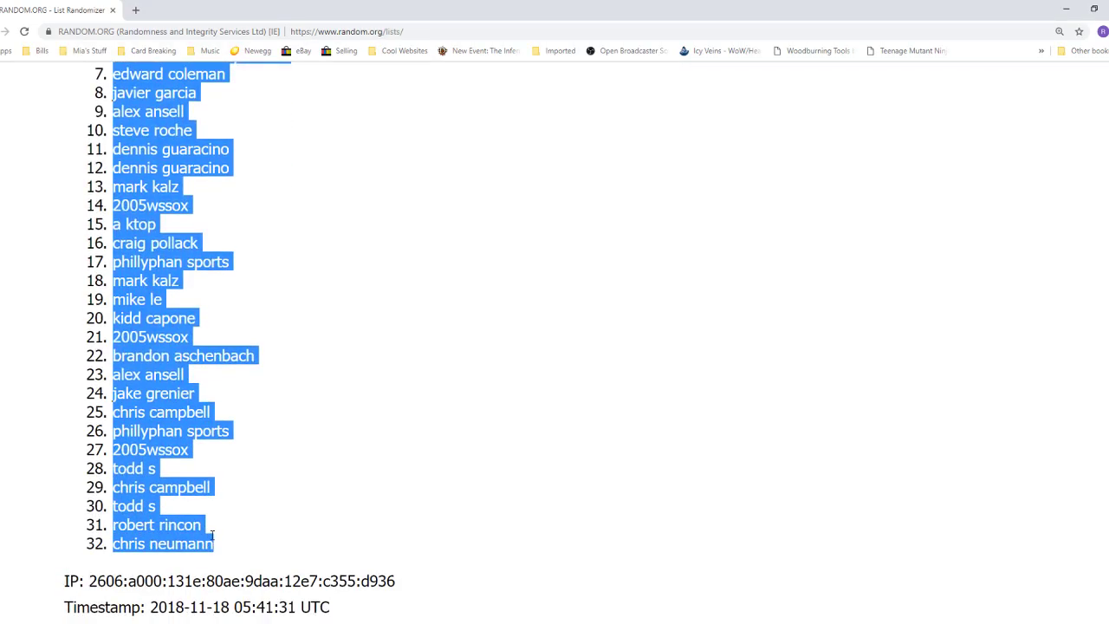
Paste the randomized buyer list at cell I7 using Match Destination Formatting
click(1065, 8)
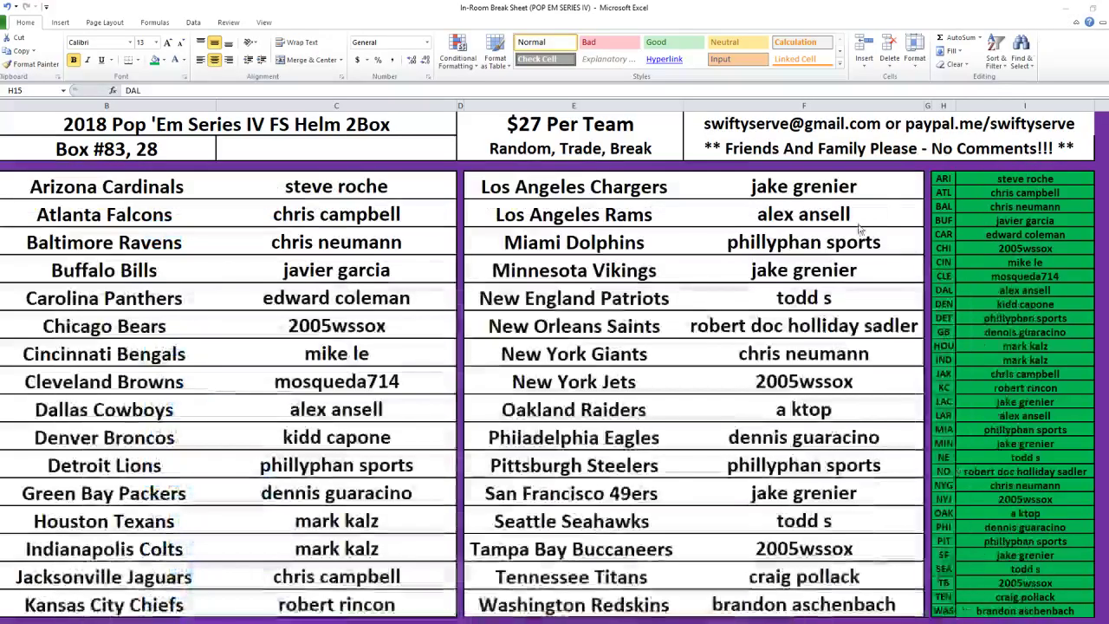
right_click(1057, 179)
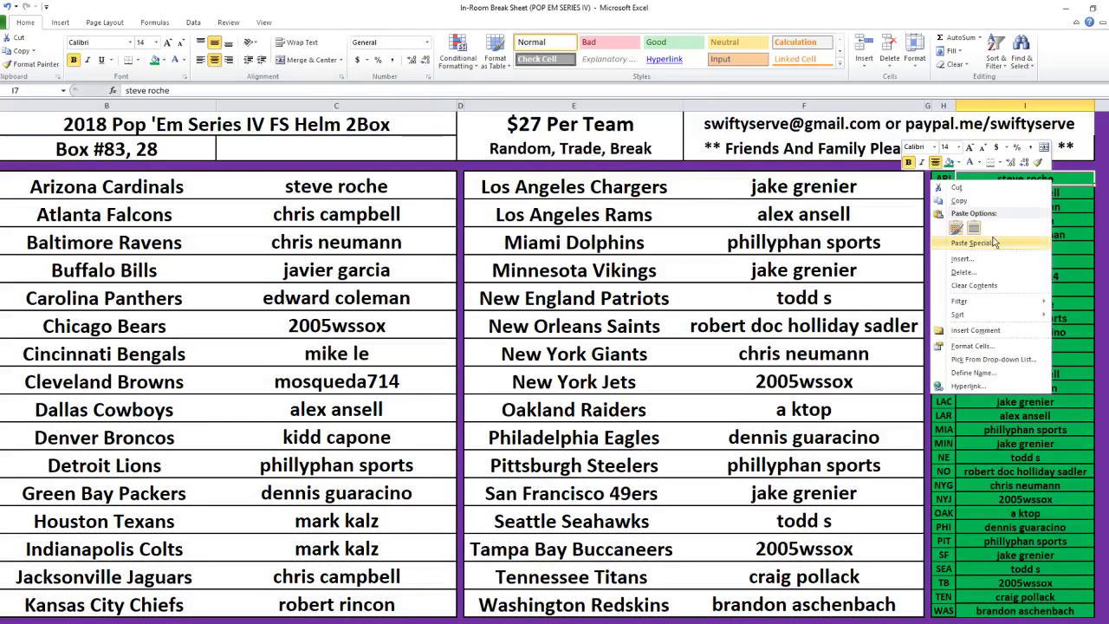
click(974, 229)
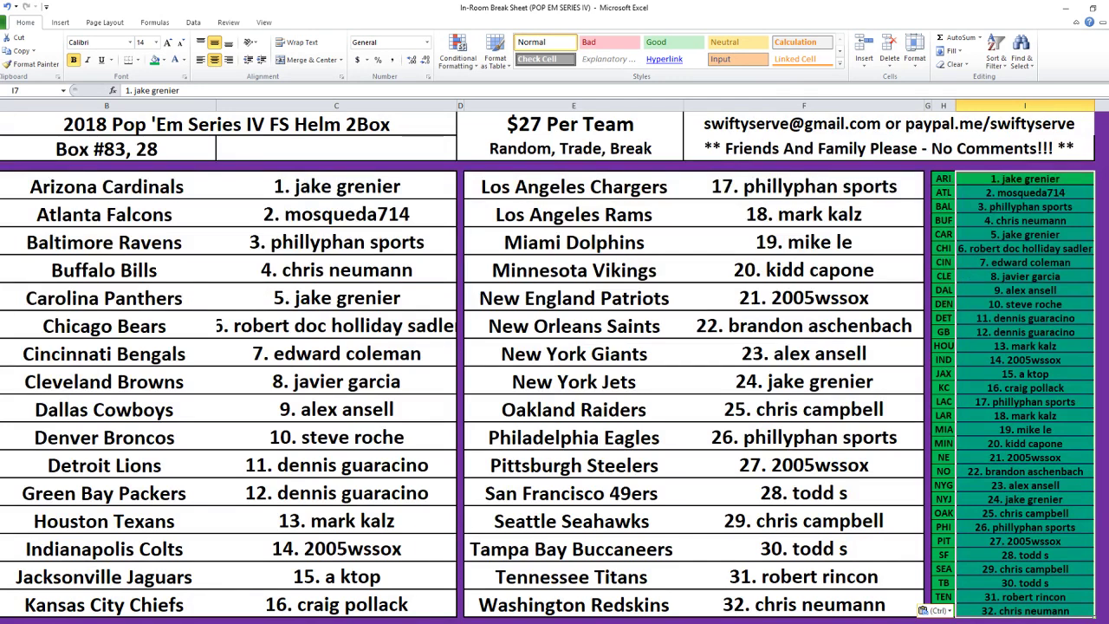
click(318, 620)
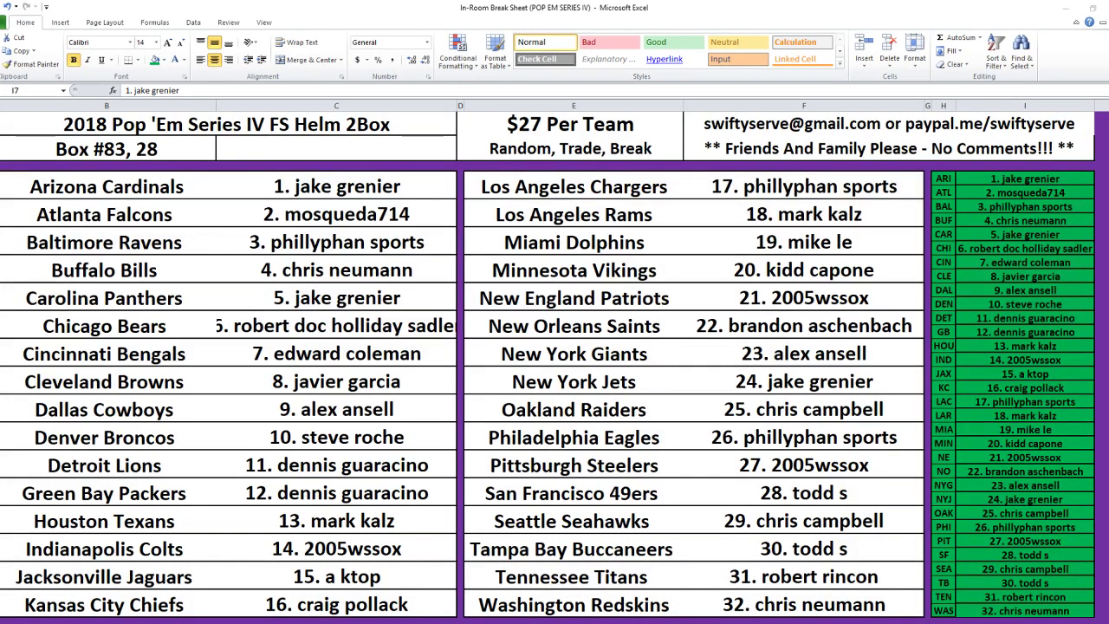
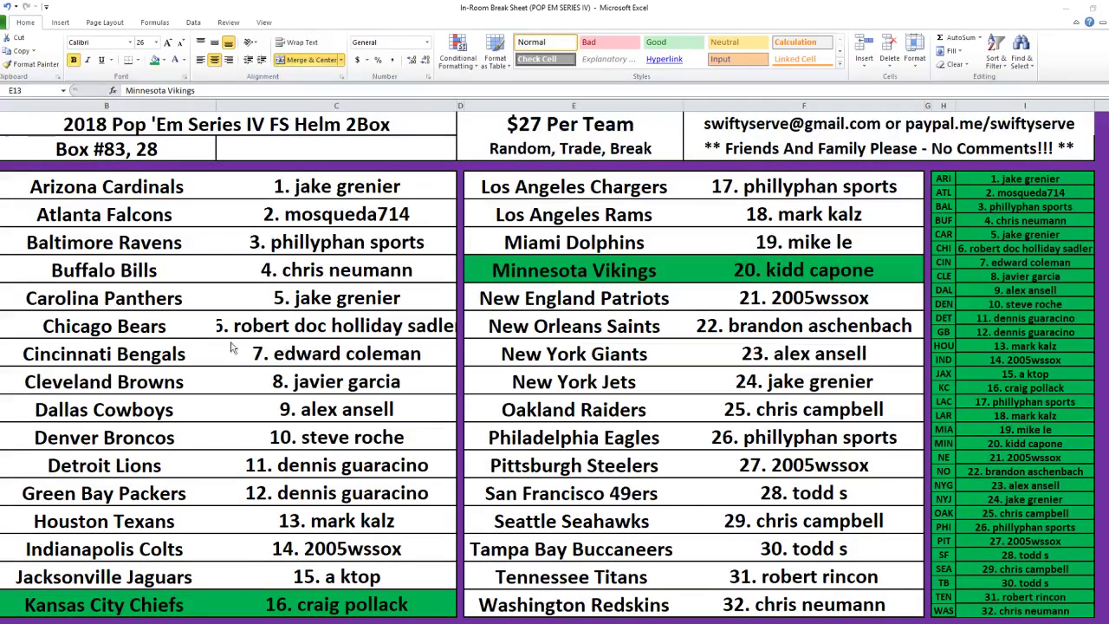
Fill the Chicago Bears cells B17:C17 green and move to the numbered hit-tracker sheet
drag(143, 325, 354, 314)
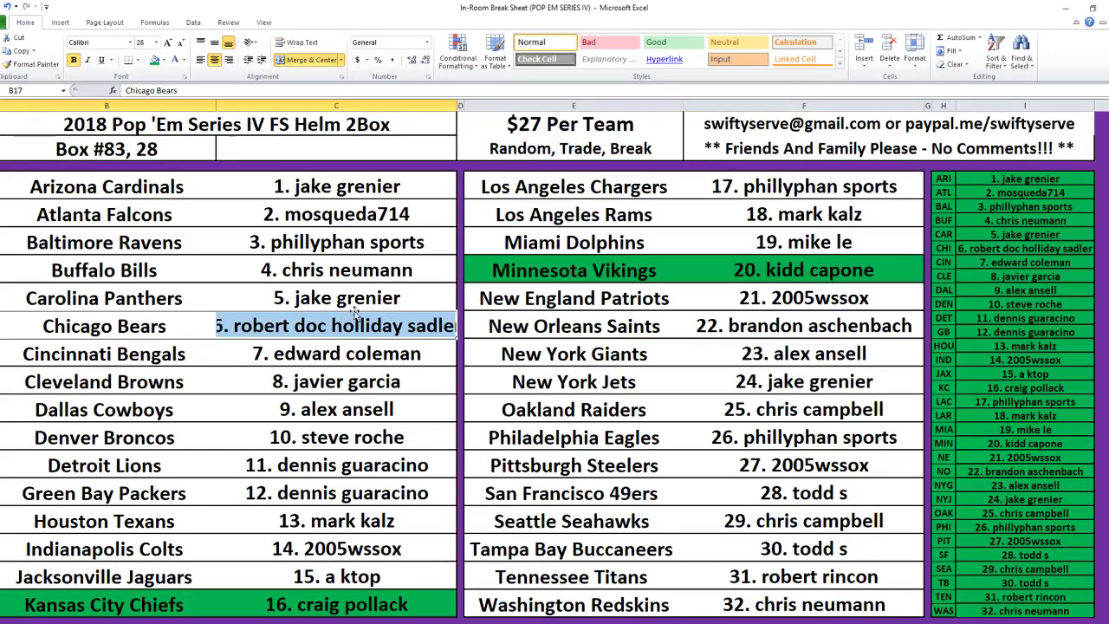
click(154, 60)
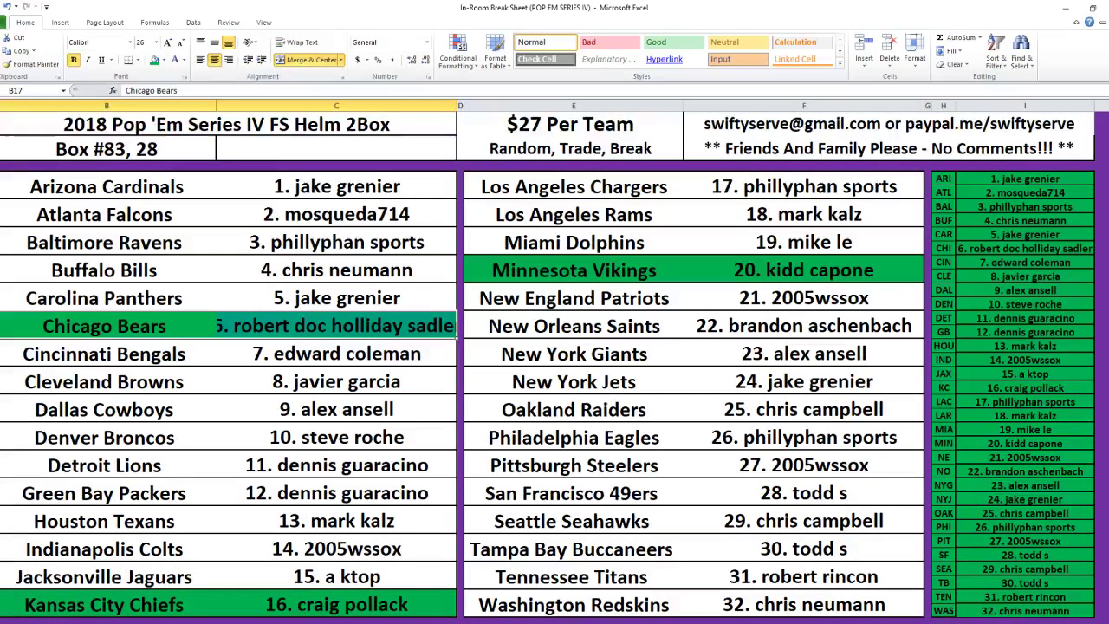
key(ctrl+Page_Down)
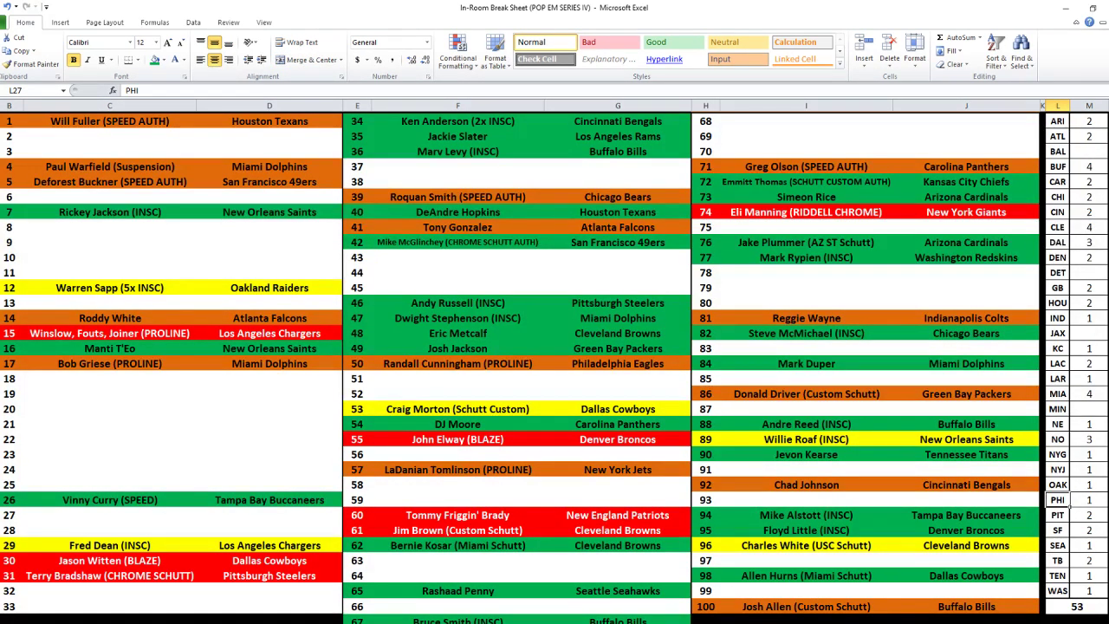
Log hit 37's player with team Tampa Bay Buccaneers and raise the TB tally in M31 to 3
click(442, 167)
text(Mike Evans)
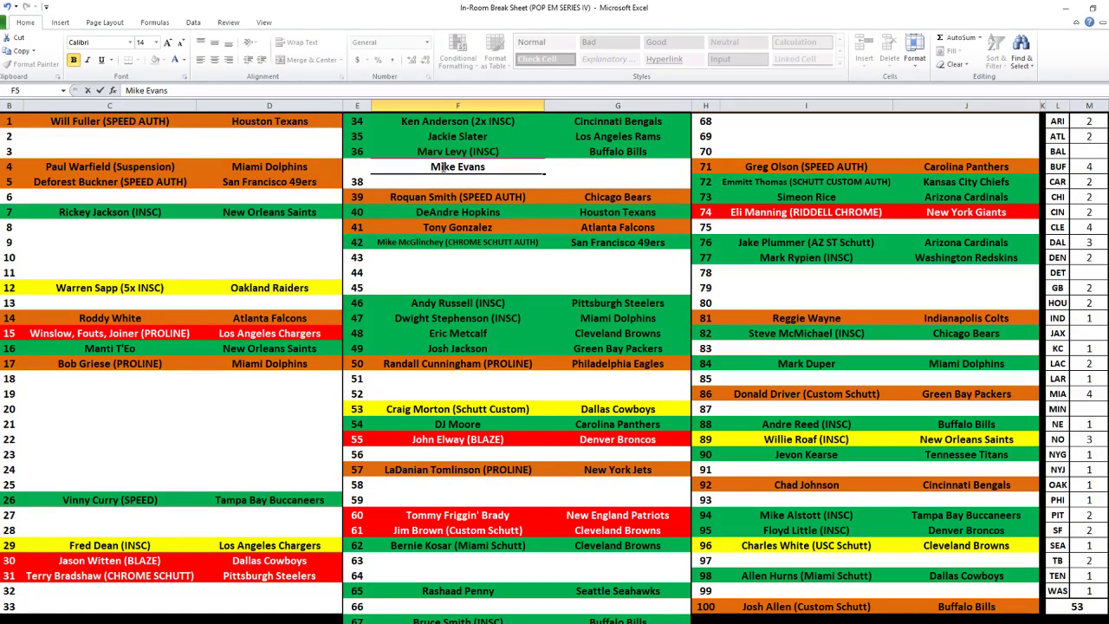
text( (SPEED)
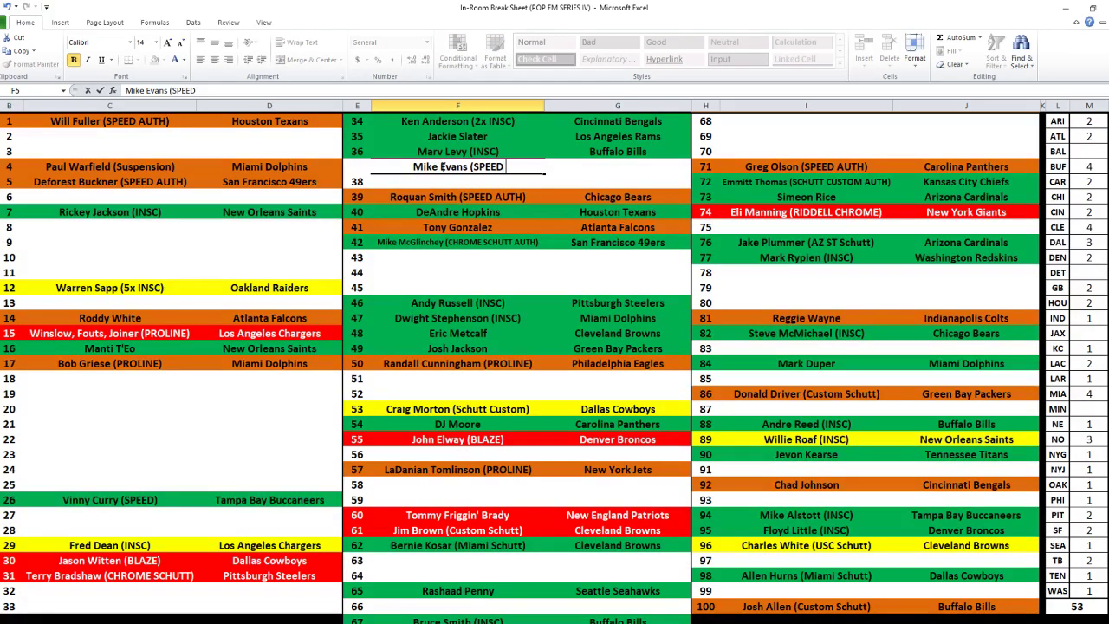
text( AUTH))
key(Tab)
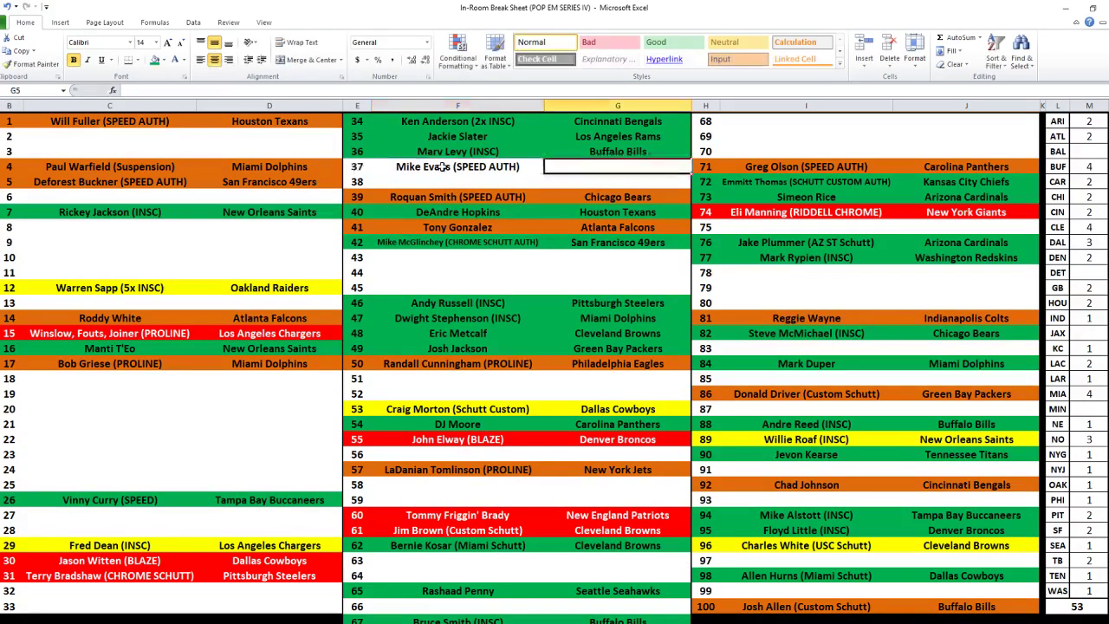
text(Tampa B)
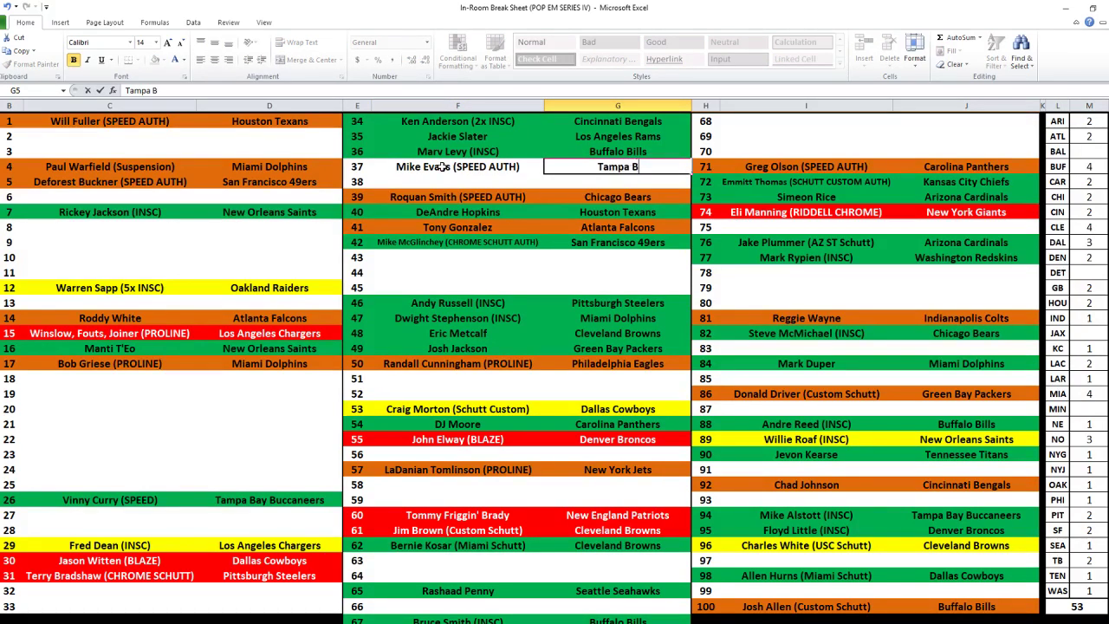
text(ay Buccaneers)
key(Return)
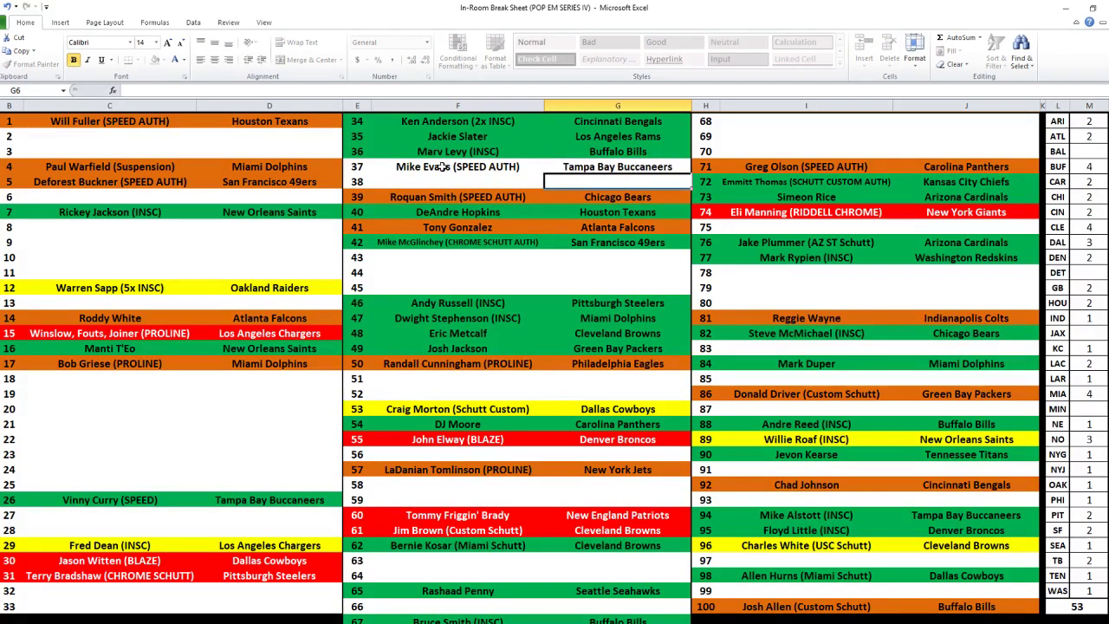
click(1089, 560)
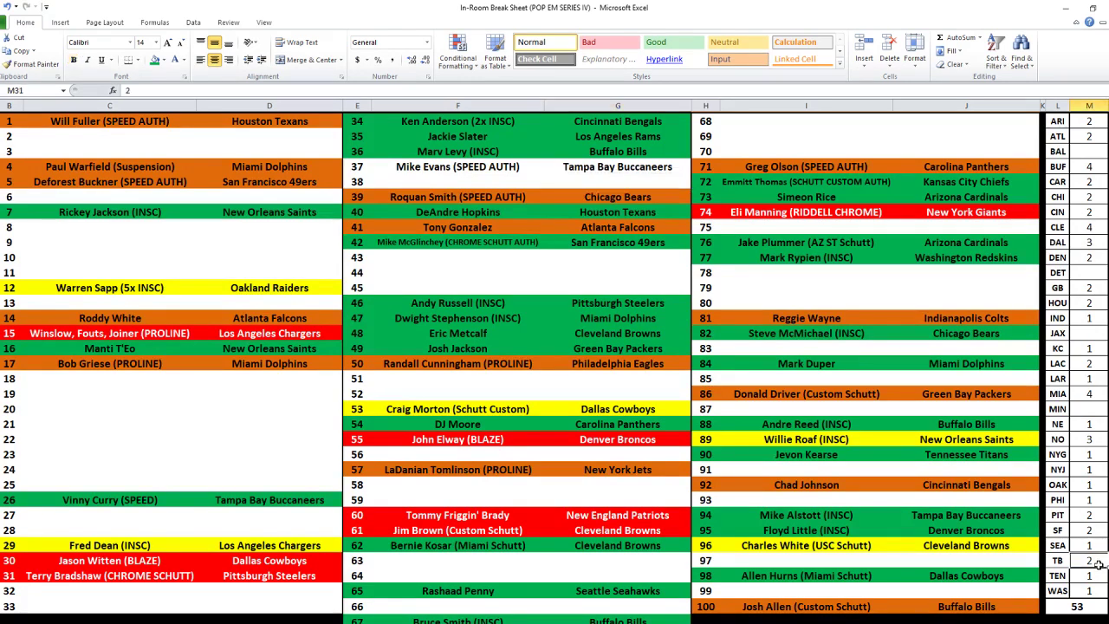
text(3)
Fill the hit 37 and hit 12 rows orange
drag(356, 166, 621, 166)
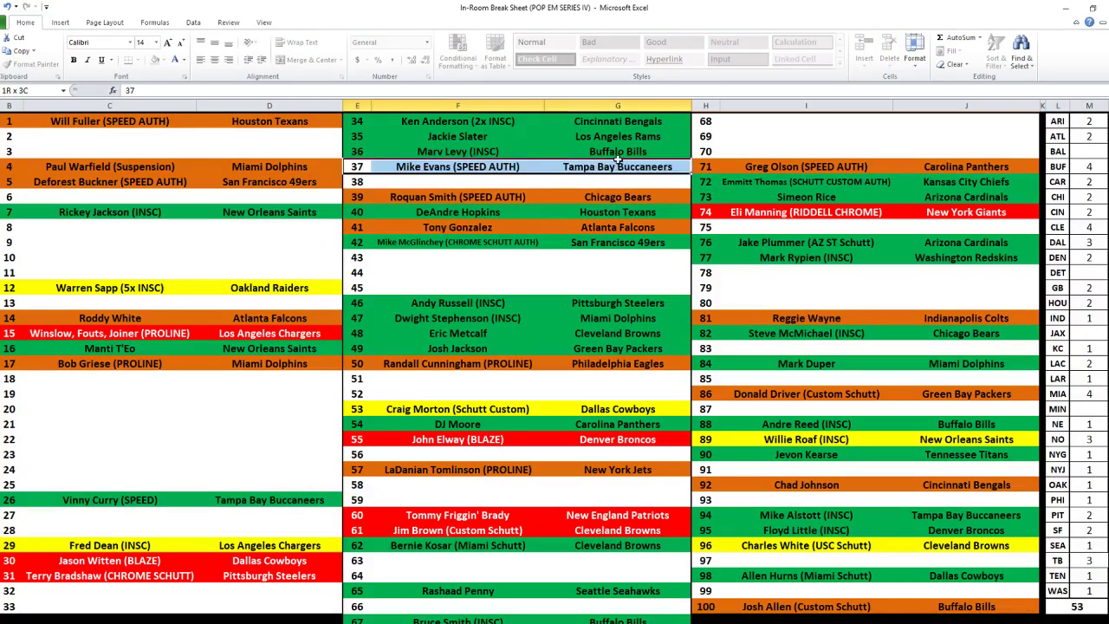
click(165, 61)
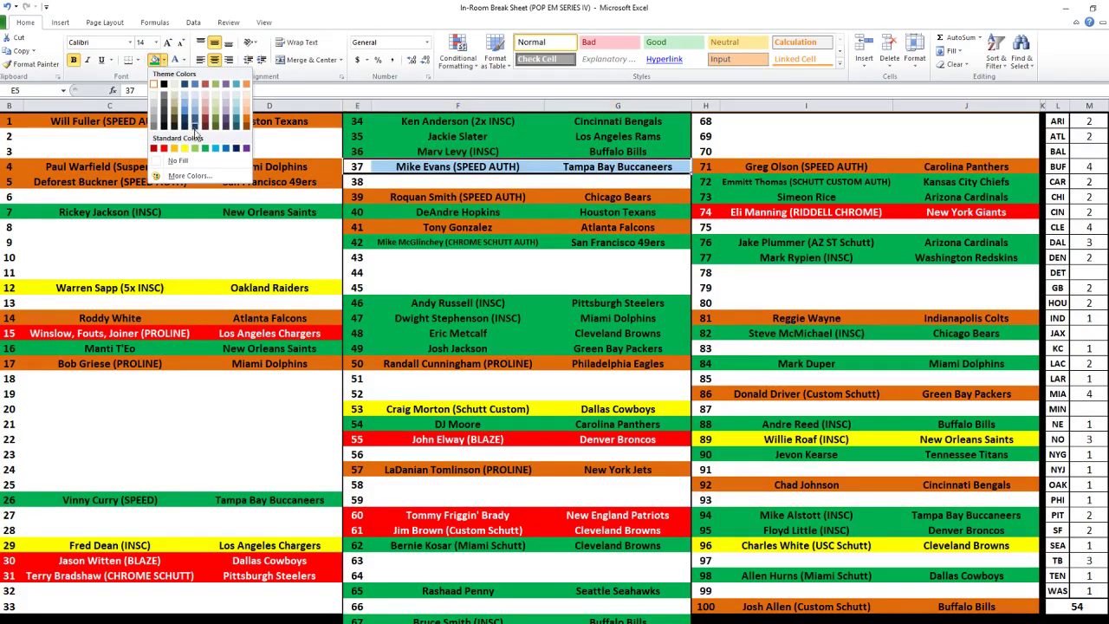
click(246, 115)
click(276, 316)
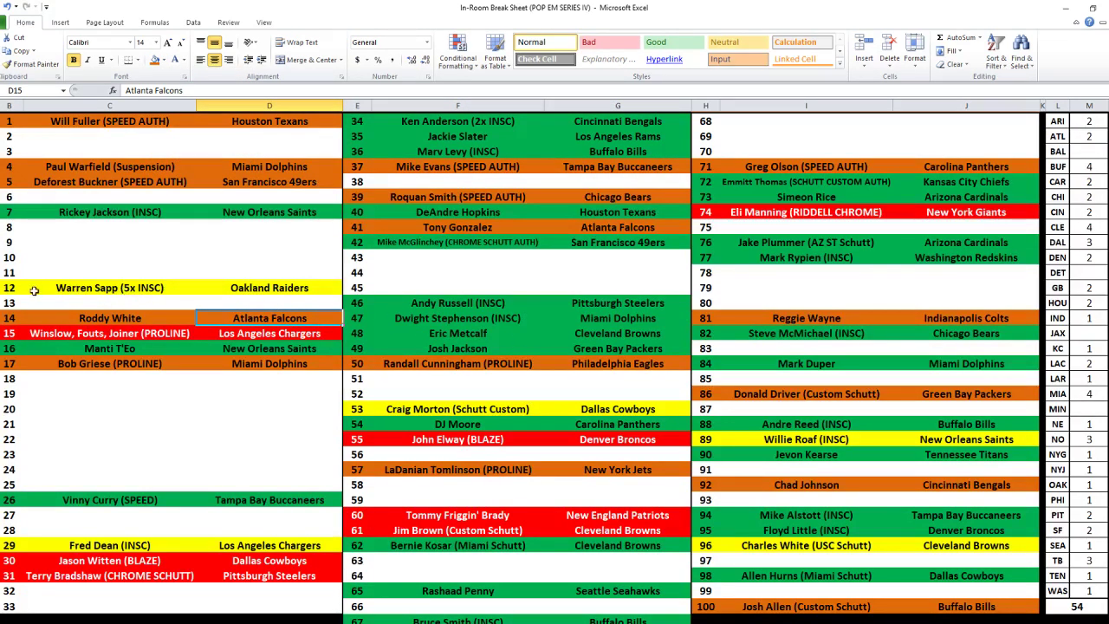
drag(13, 288, 275, 289)
click(154, 62)
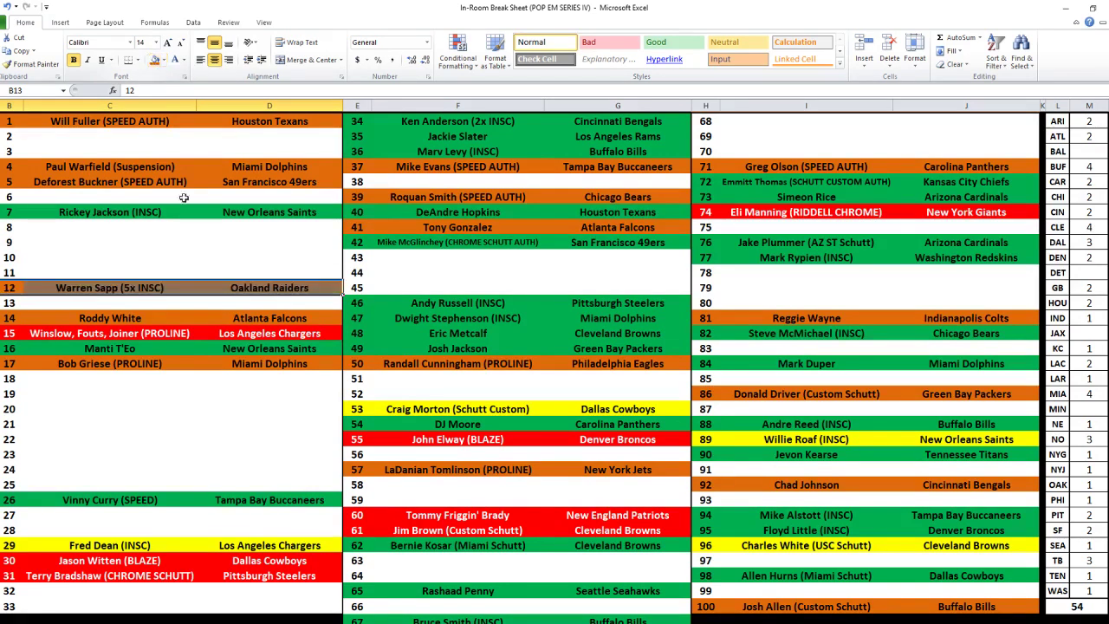
Fill the hit 53, 89 and 96 rows green and go back to the break sheet
drag(16, 545, 239, 545)
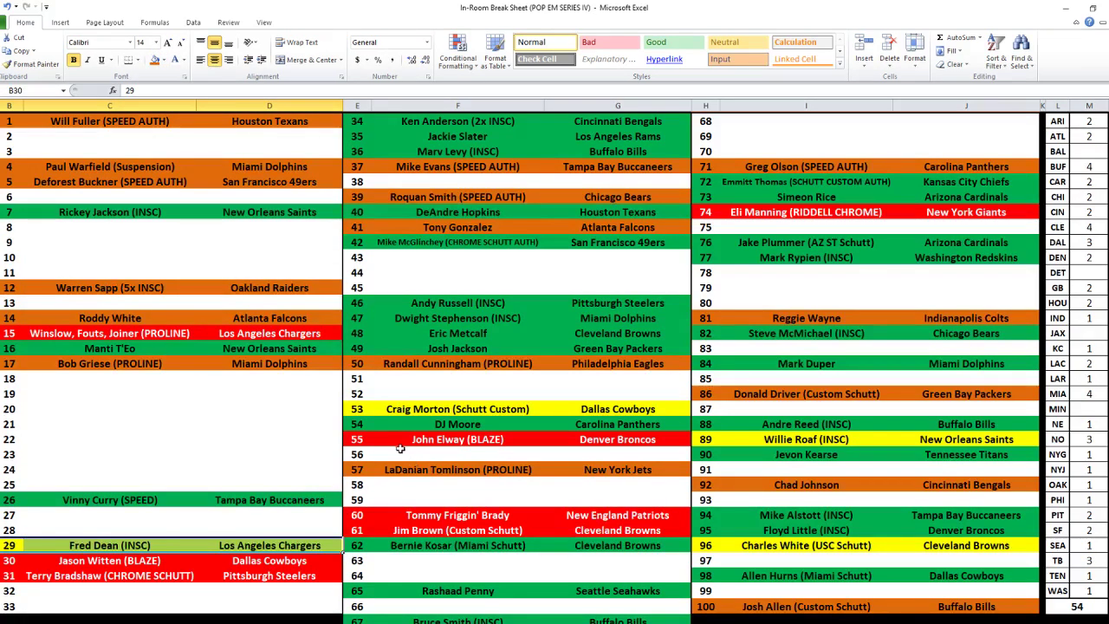
drag(357, 408, 639, 408)
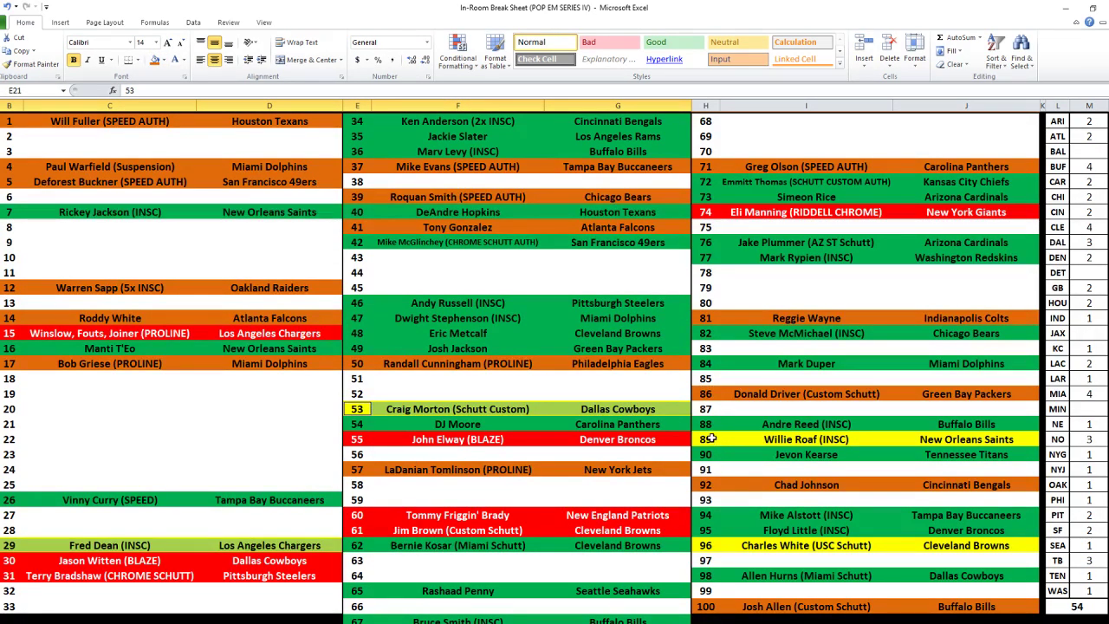
drag(705, 439, 944, 428)
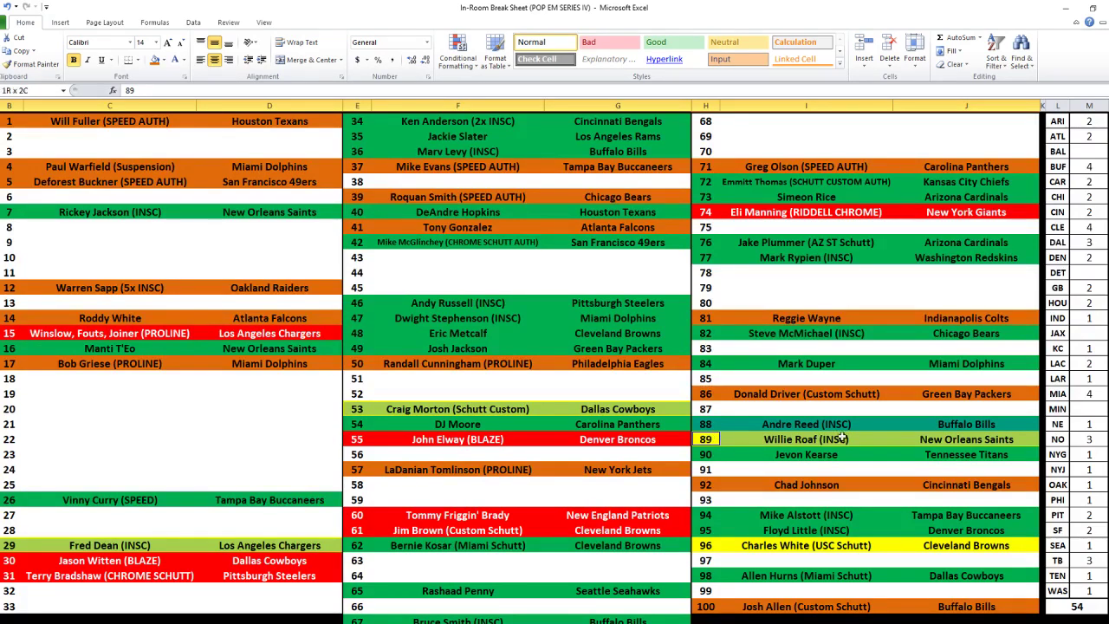
drag(703, 440, 946, 440)
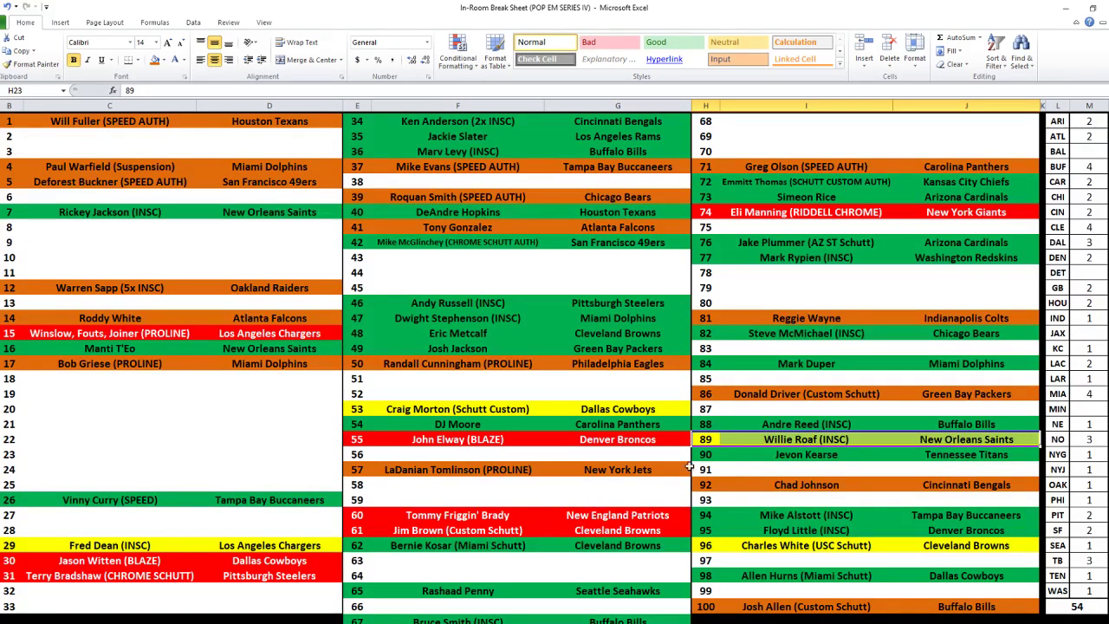
drag(357, 410, 627, 409)
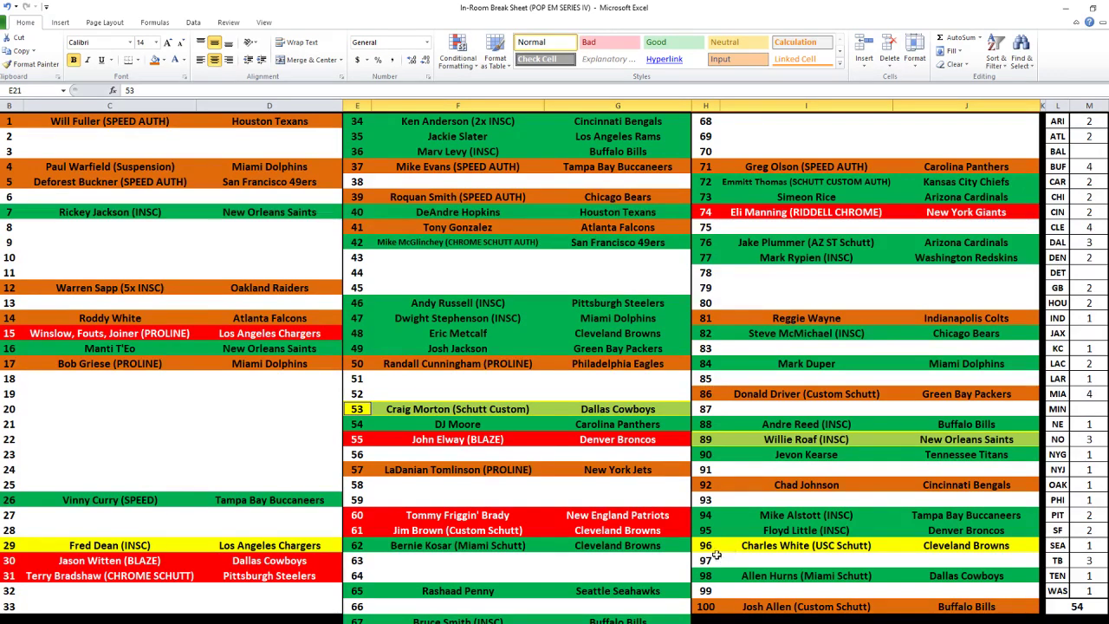
drag(706, 545, 942, 545)
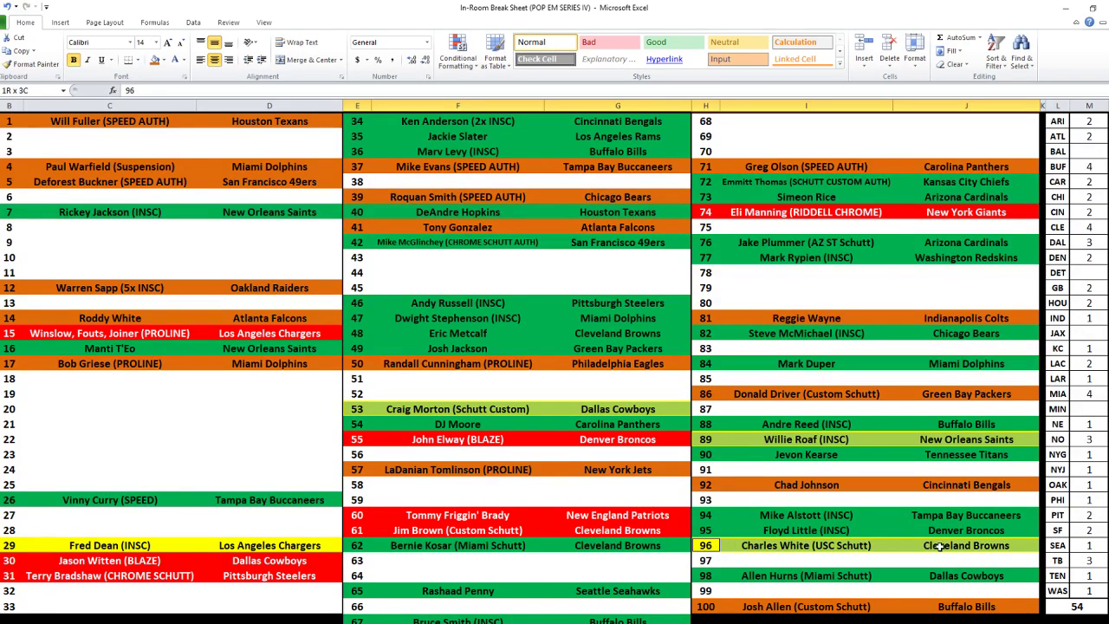
click(165, 59)
click(205, 150)
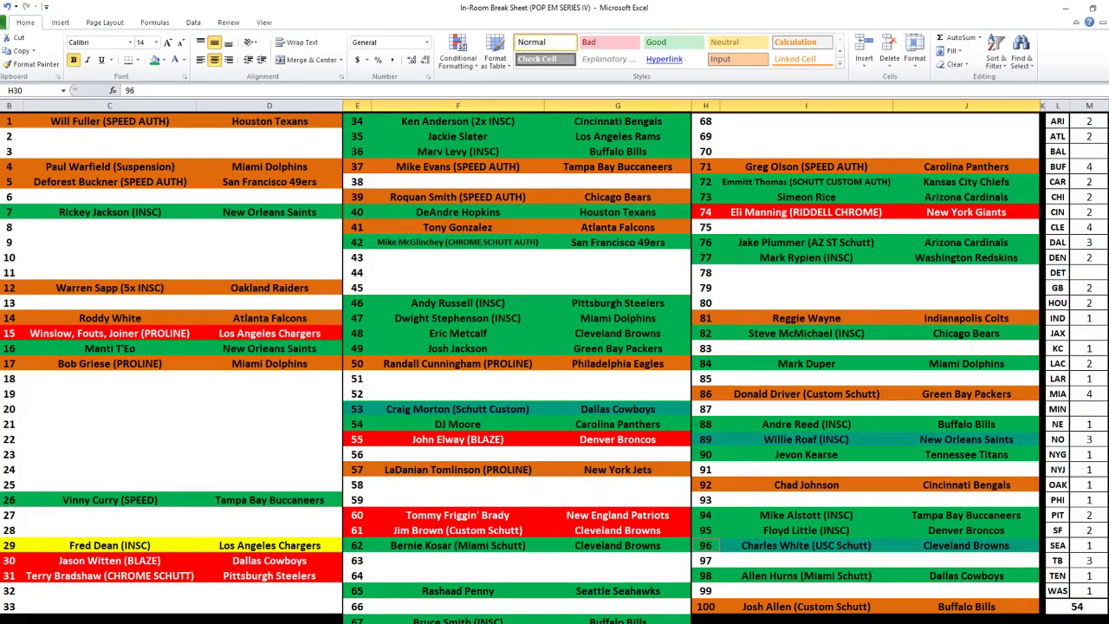
key(ctrl+Page_Down)
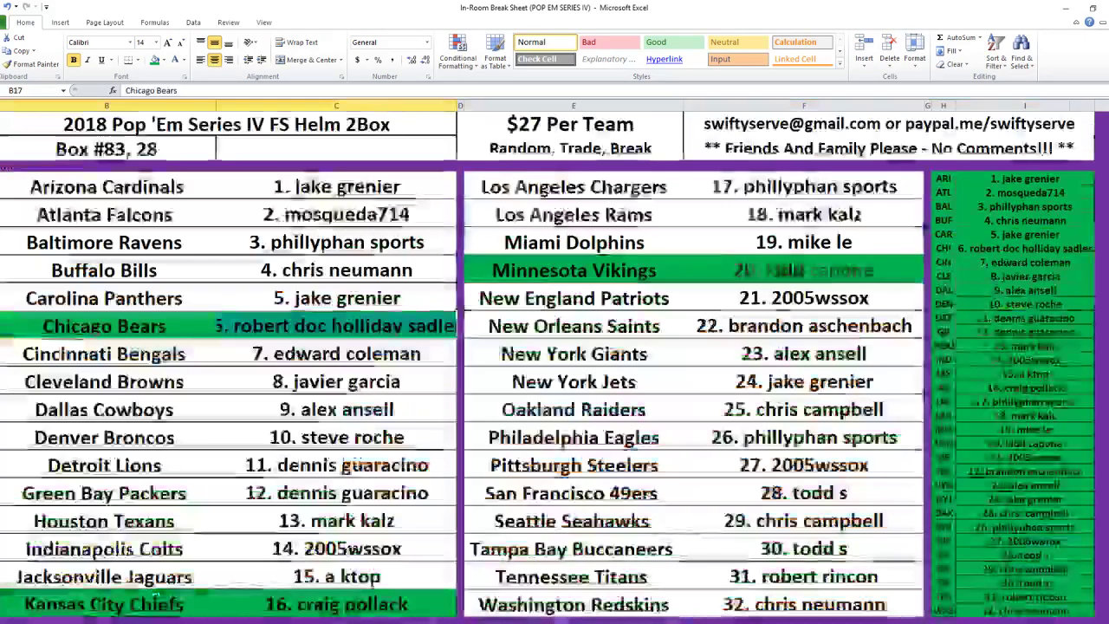
key(ctrl+Page_Down)
key(ctrl+Page_Up)
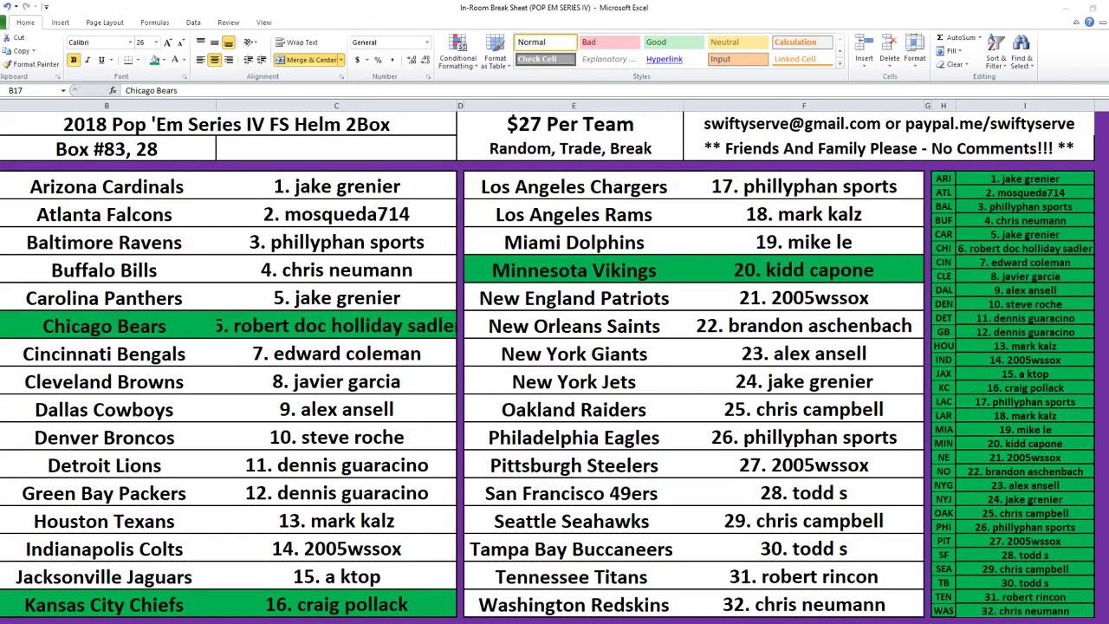
Fill the Tampa Bay Buccaneers and San Francisco 49ers rows green
drag(572, 548, 801, 554)
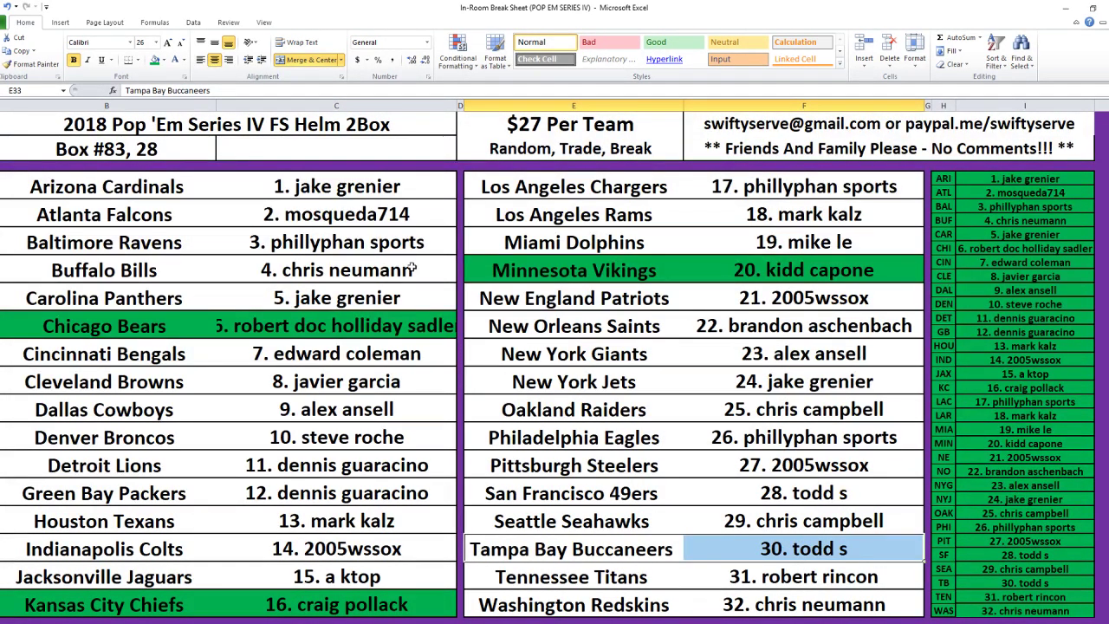
click(154, 60)
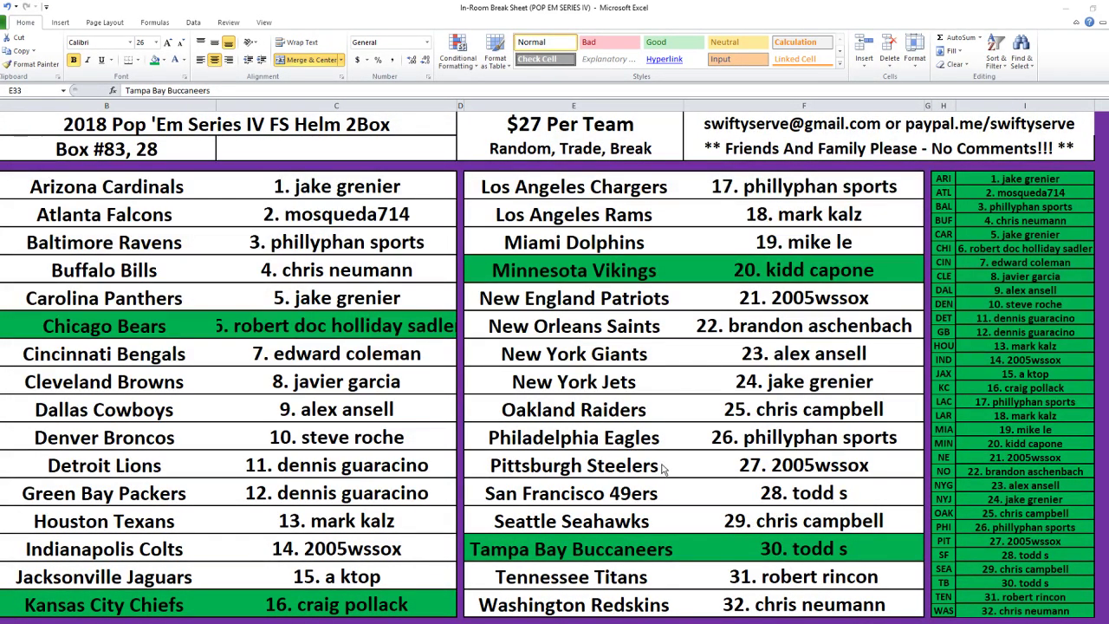
drag(638, 494, 812, 490)
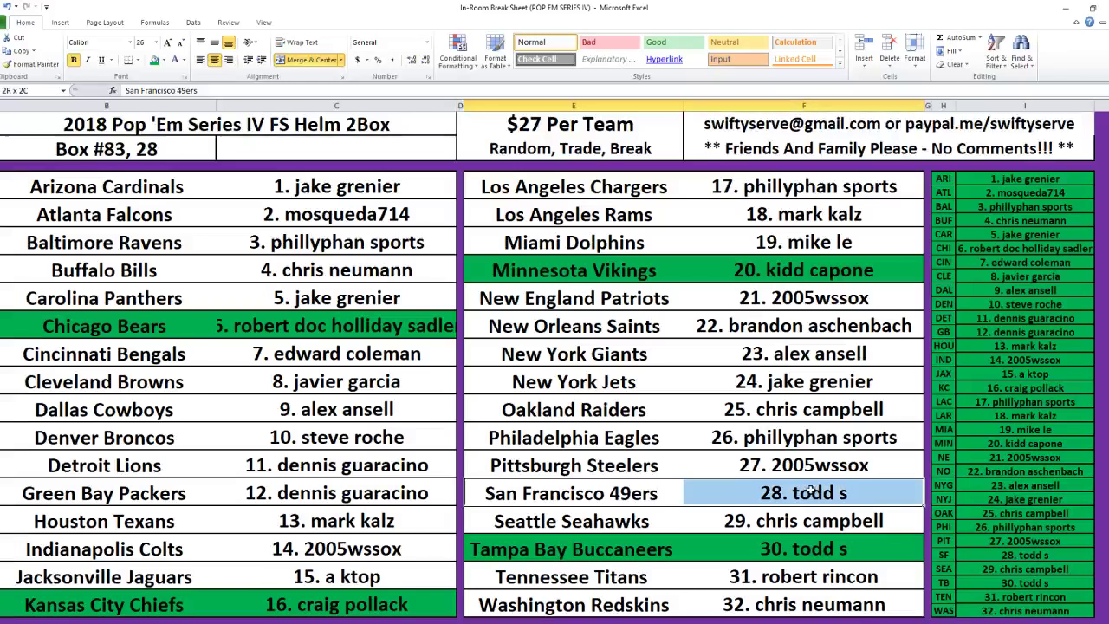
click(155, 60)
key(alt+Tab)
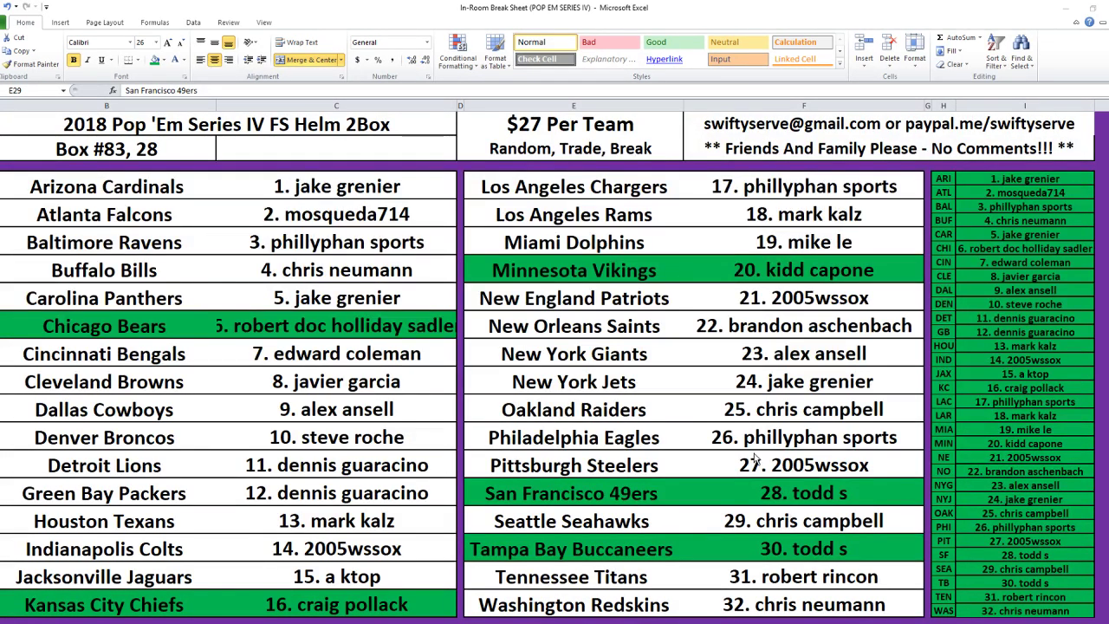
key(alt+Tab)
Fill the New York Giants and Dallas Cowboys rows green, then start retyping Detroit's owner
drag(597, 346, 724, 351)
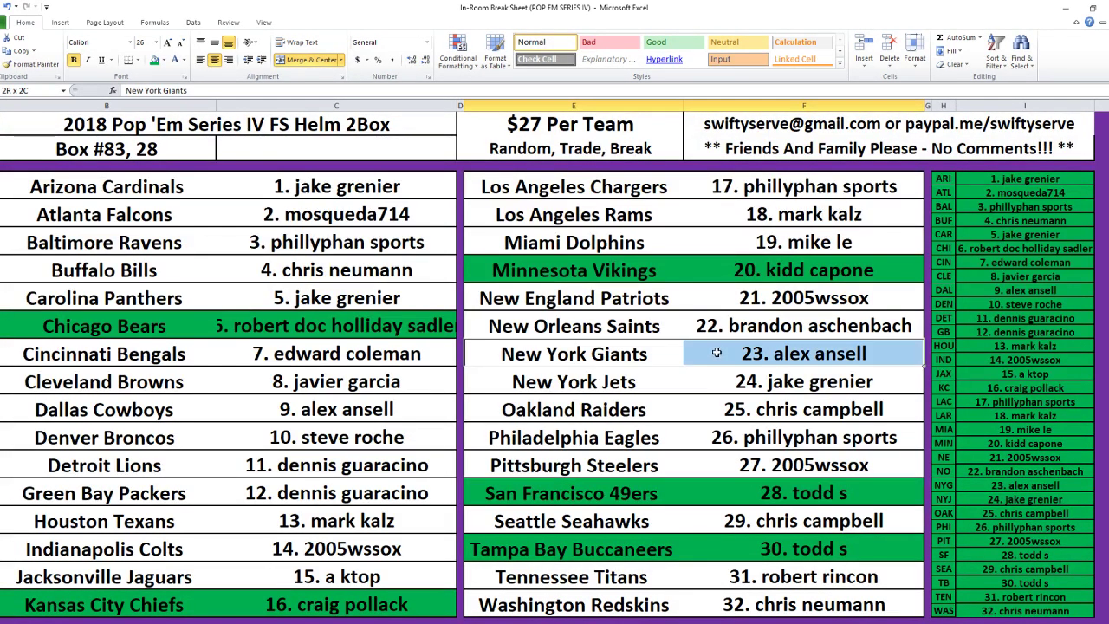
drag(199, 410, 368, 414)
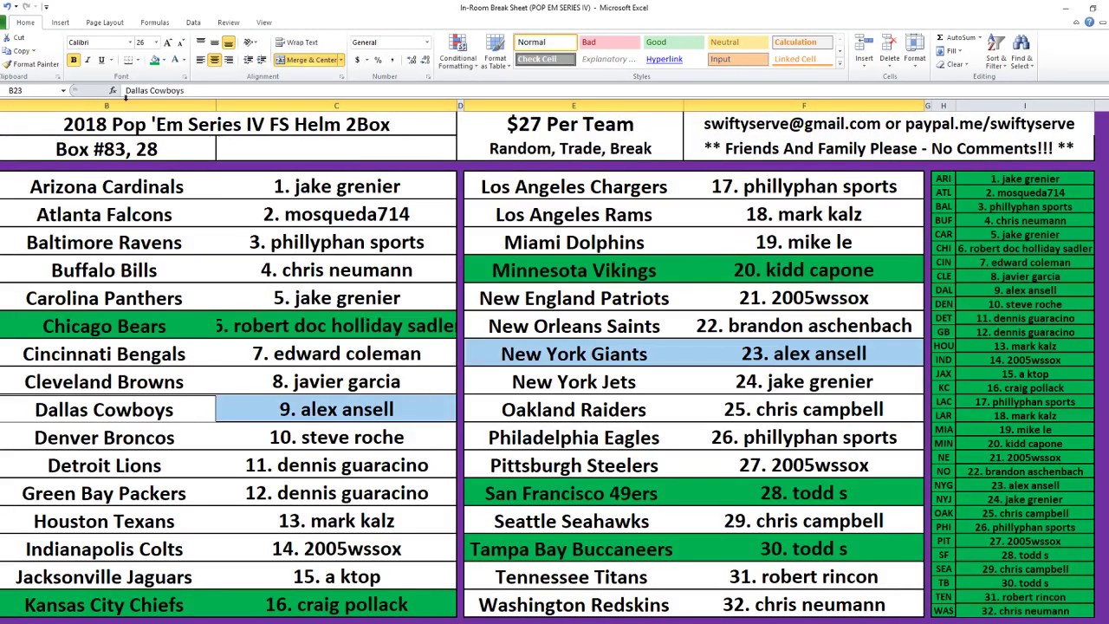
click(154, 59)
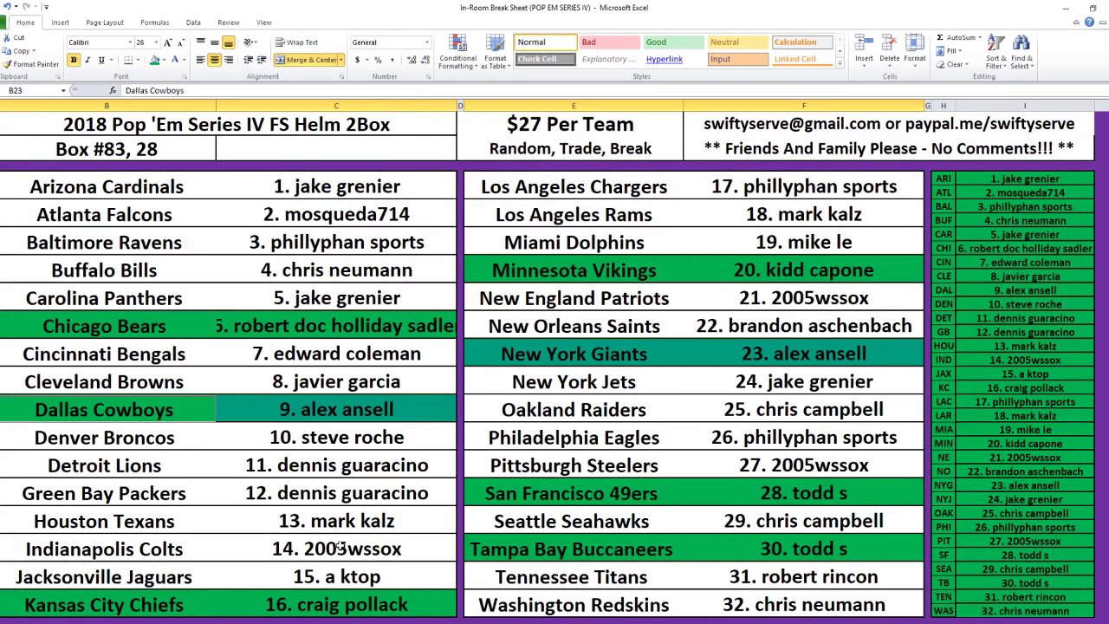
click(319, 465)
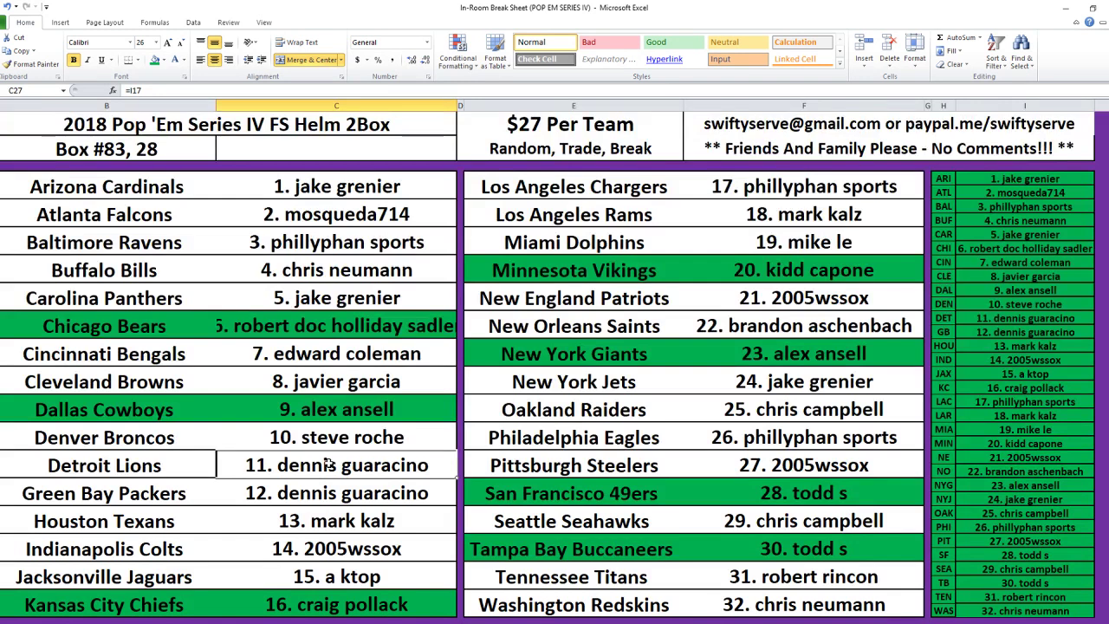
text(PHILLYPHAN SPORTS)
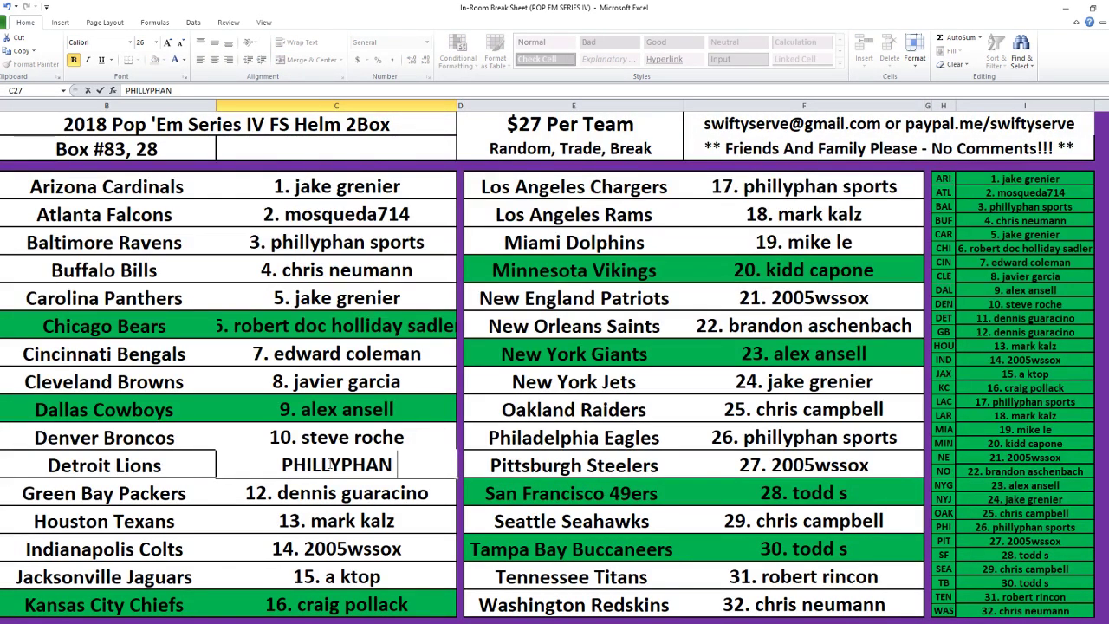
Confirm the Lions and Packers owners, then enter capitalised owner names in the Eagles and Chargers cells
key(Return)
text(PHILLYPHAN SPORTS)
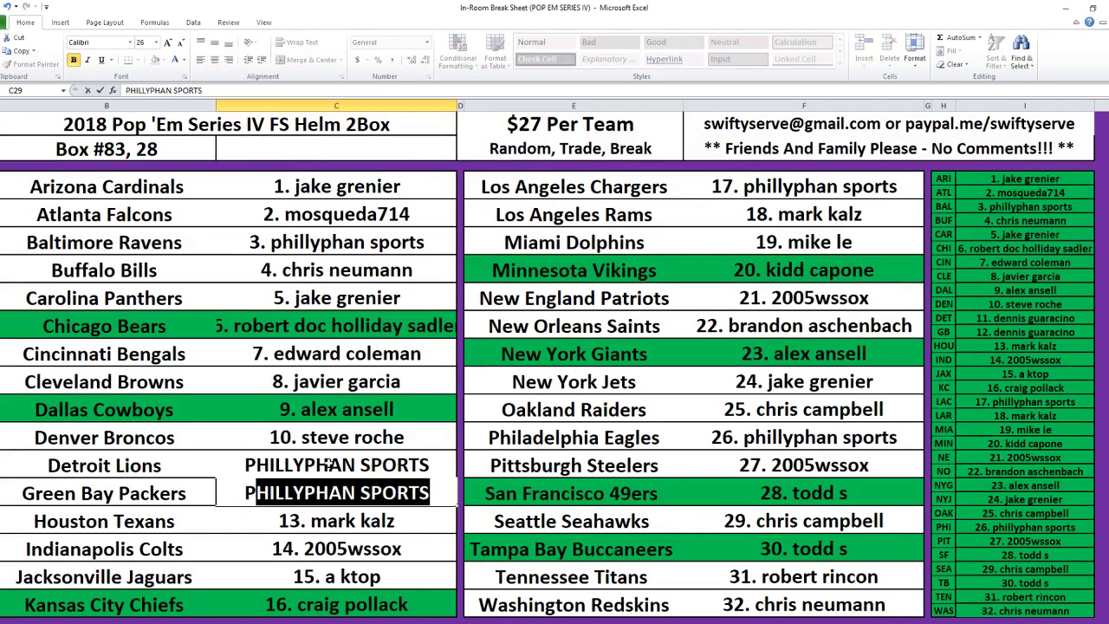
key(Return)
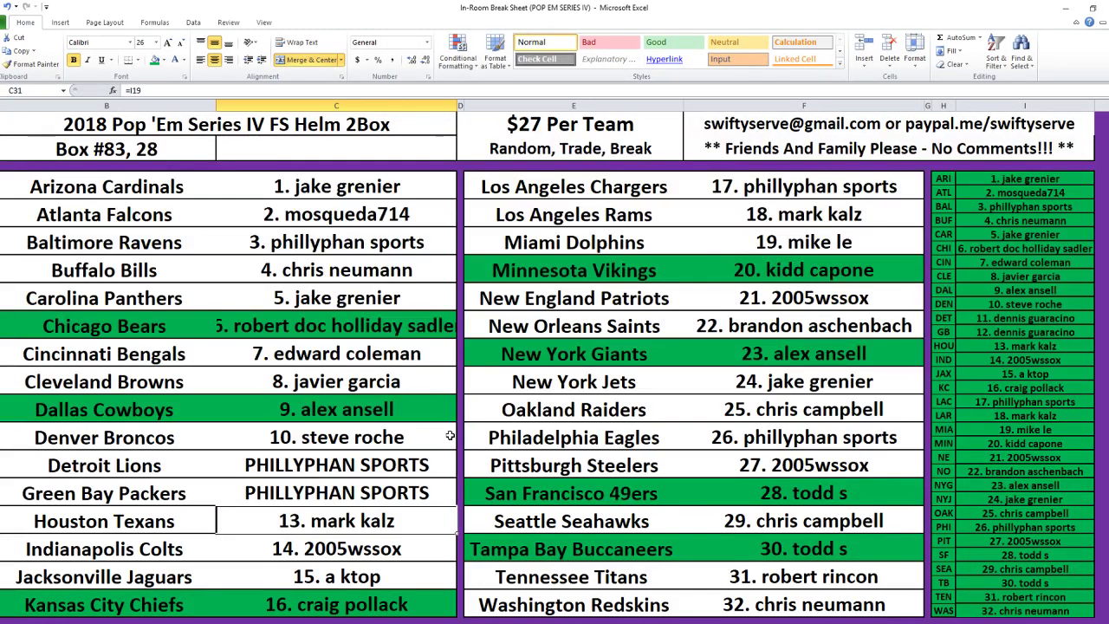
click(768, 438)
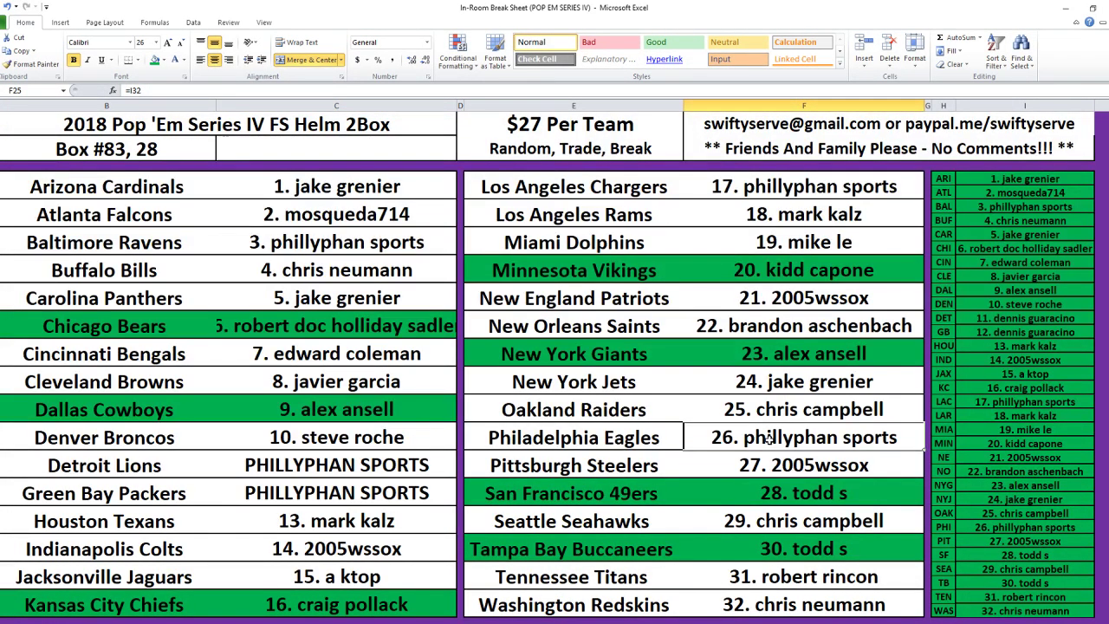
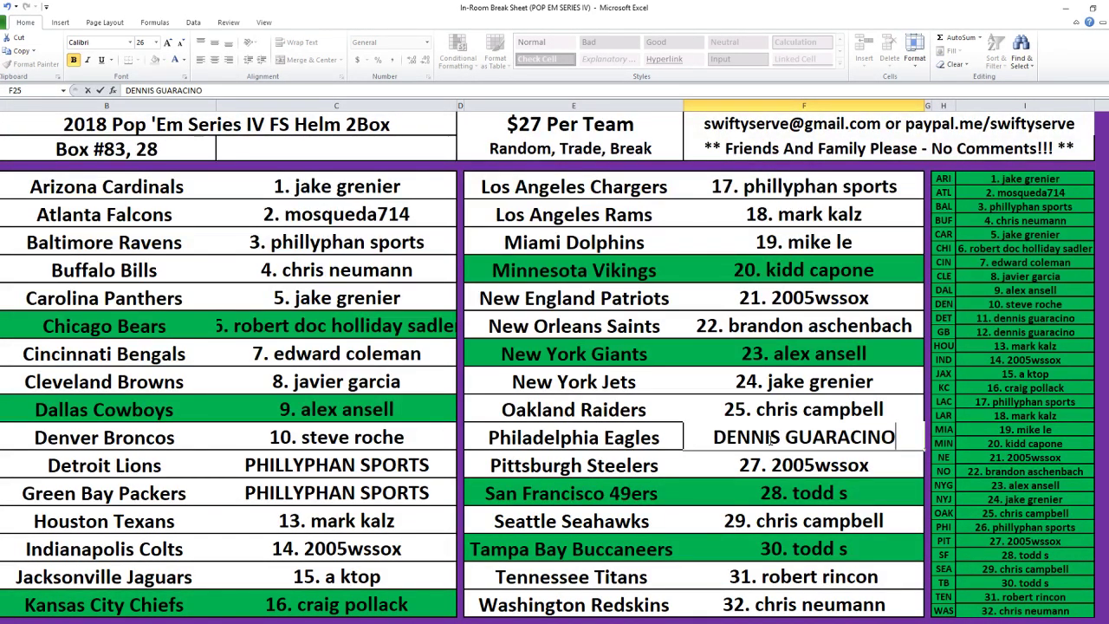
click(920, 192)
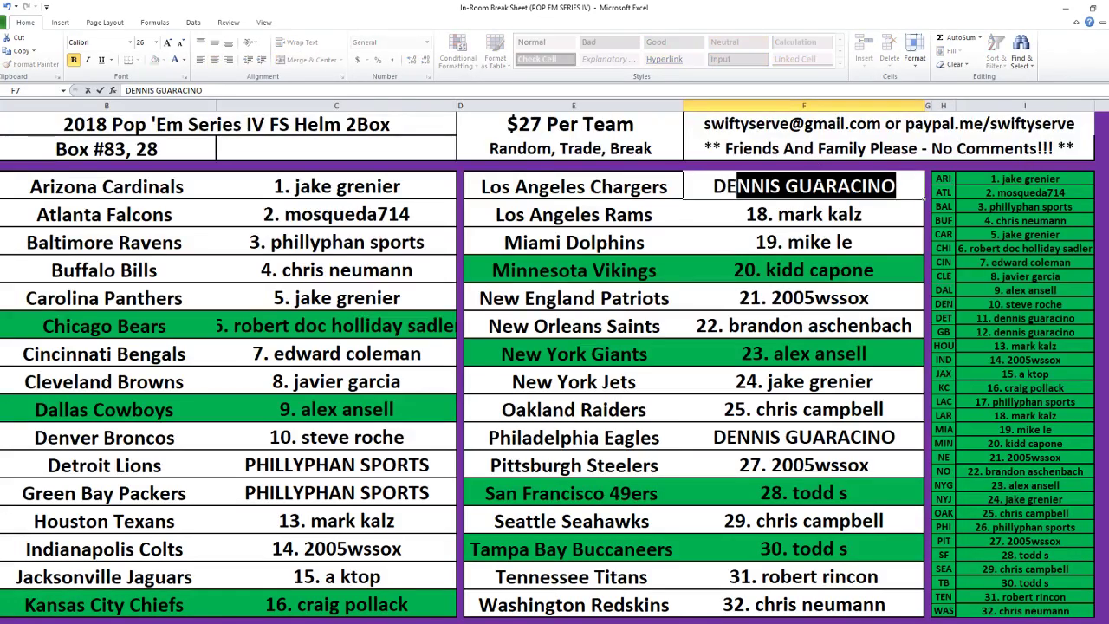
key(Return)
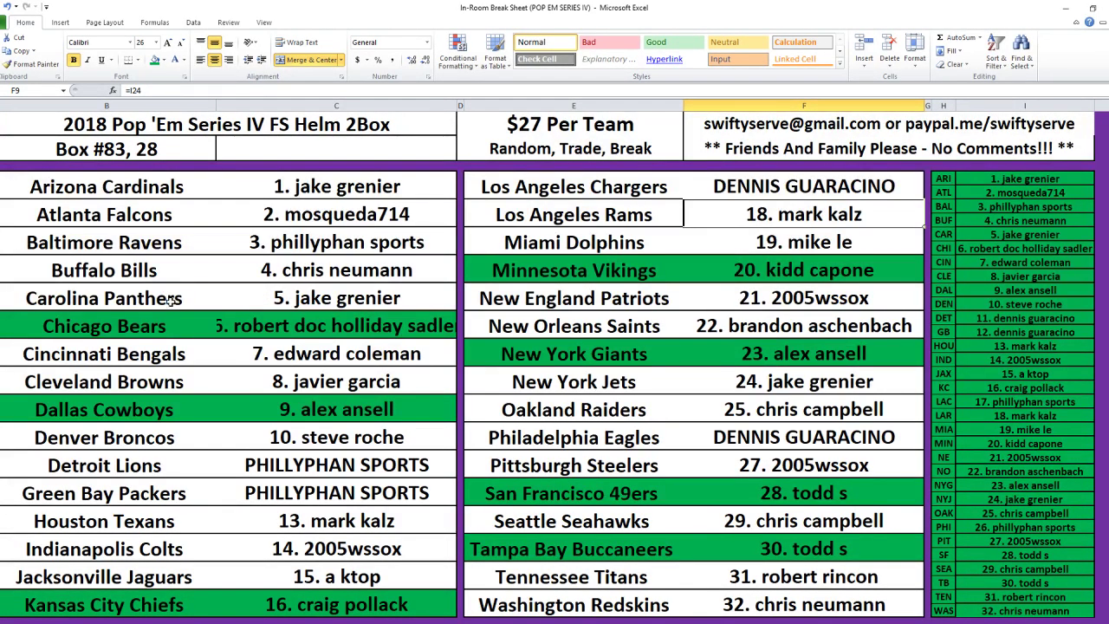
Fill B19:C19 and B35:C35 (Bengals, Jaguars) green, then the Saints' E17:F17
drag(176, 354, 276, 351)
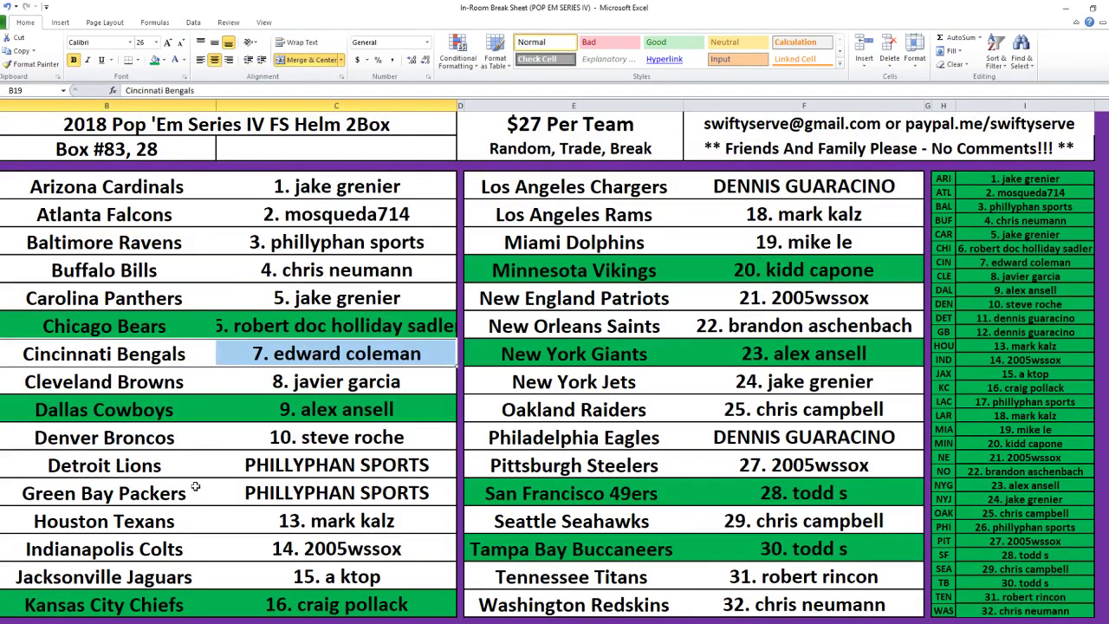
drag(174, 571, 329, 575)
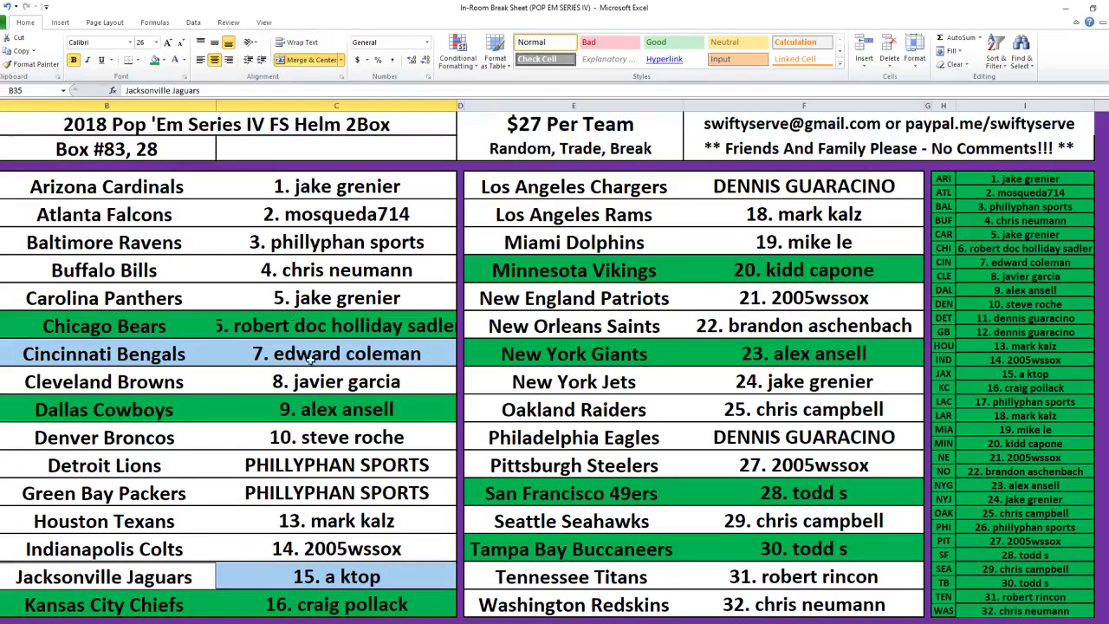
click(154, 59)
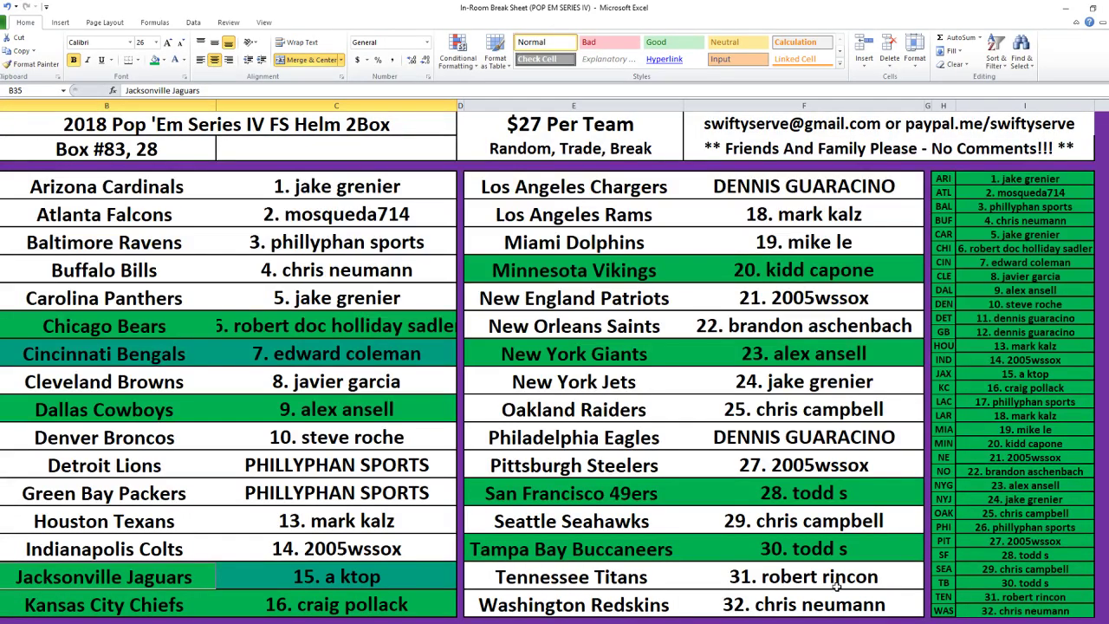
drag(627, 323, 751, 320)
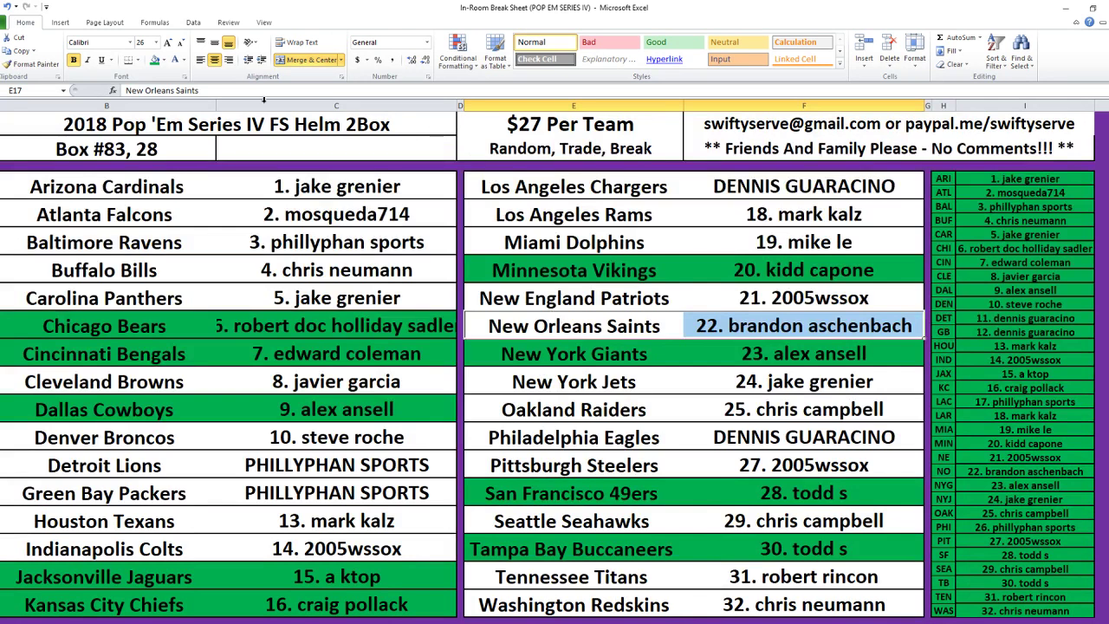
click(154, 61)
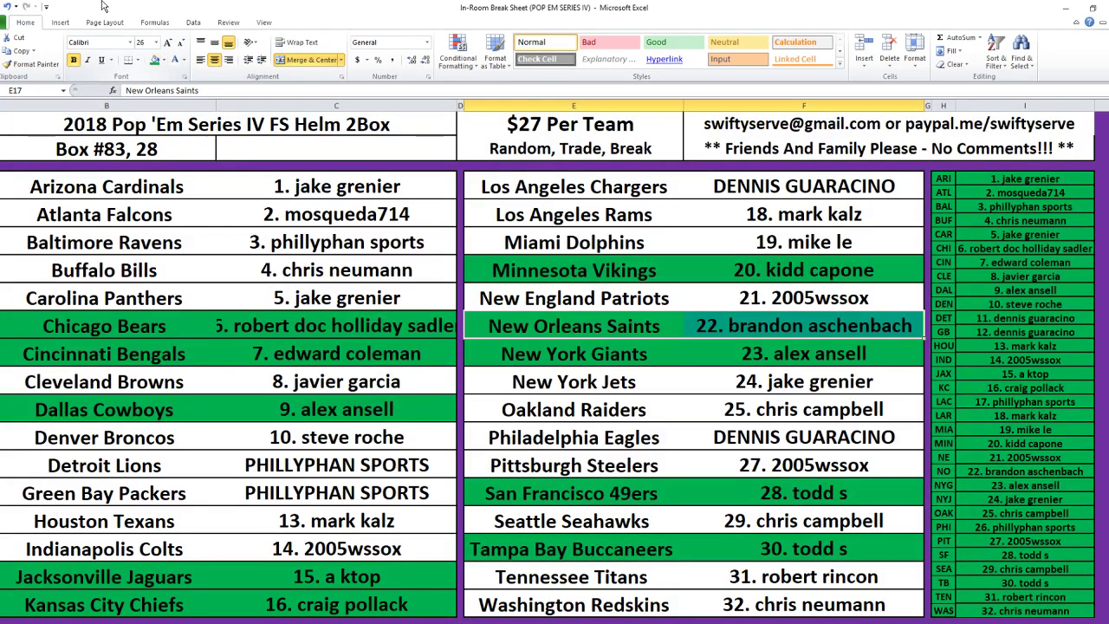
Fill the Steelers (E27:F27), Colts (B33:C33) and Browns (B21:C21) rows green
drag(650, 459, 765, 462)
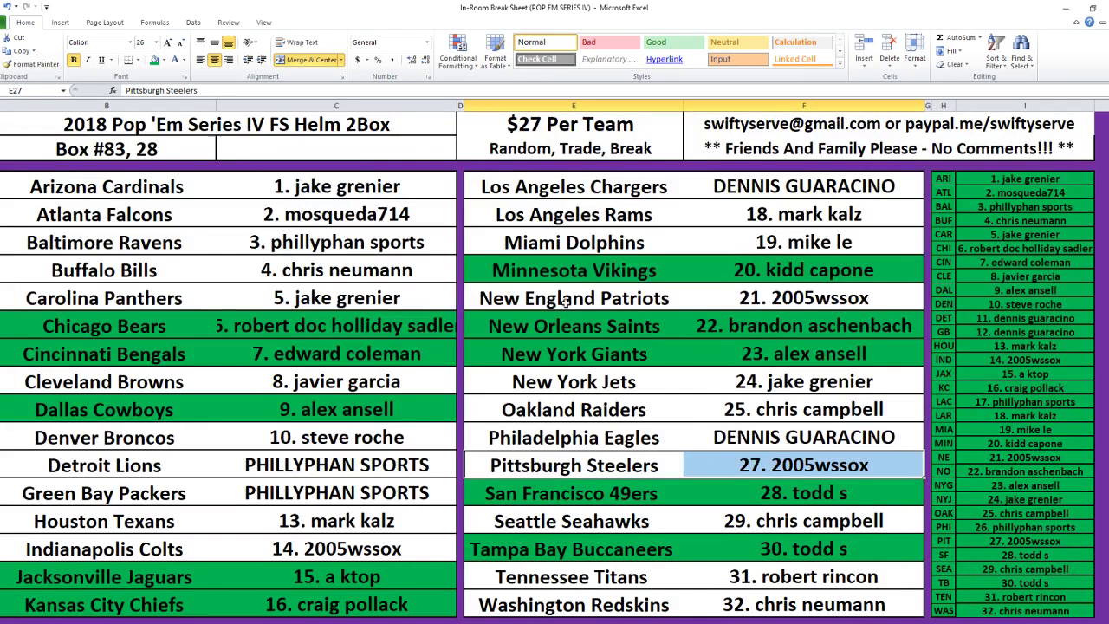
key(F4)
drag(208, 551, 286, 558)
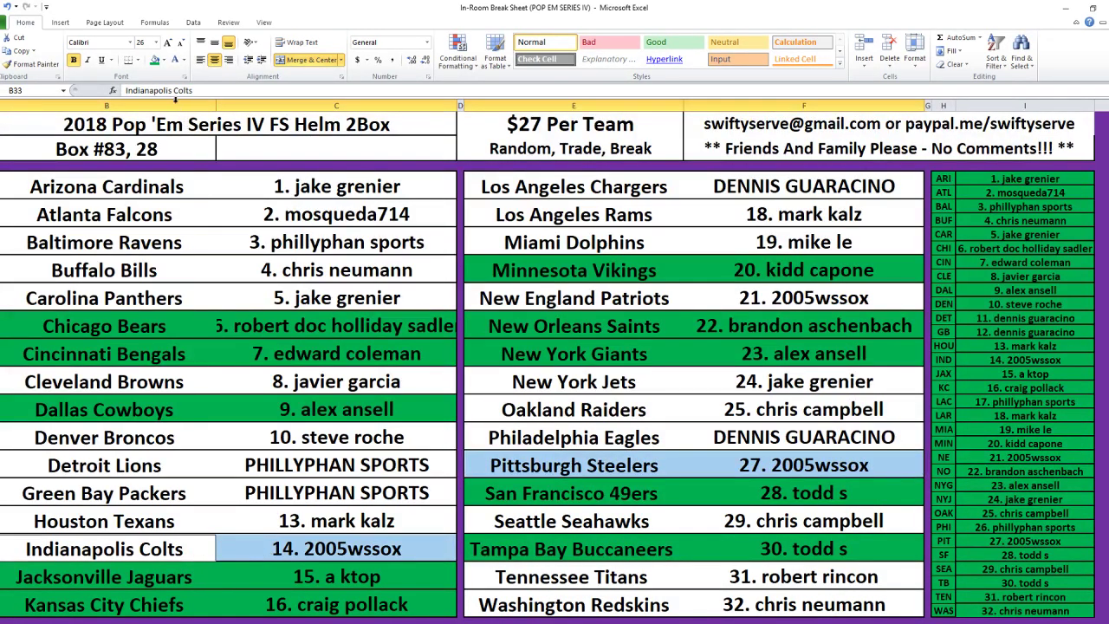
key(F4)
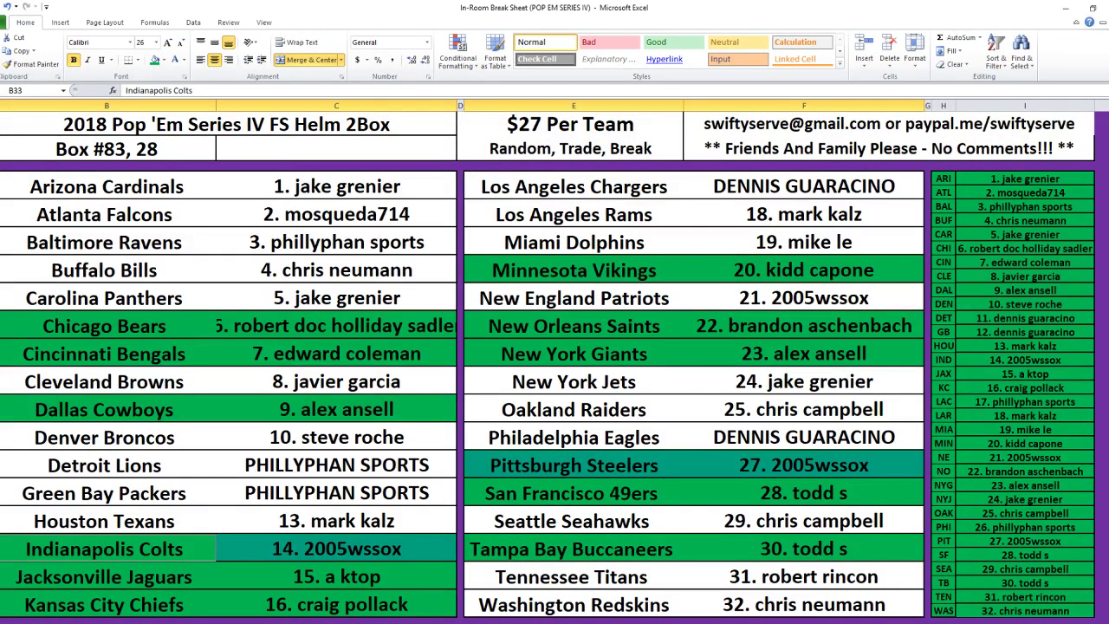
key(alt+Tab)
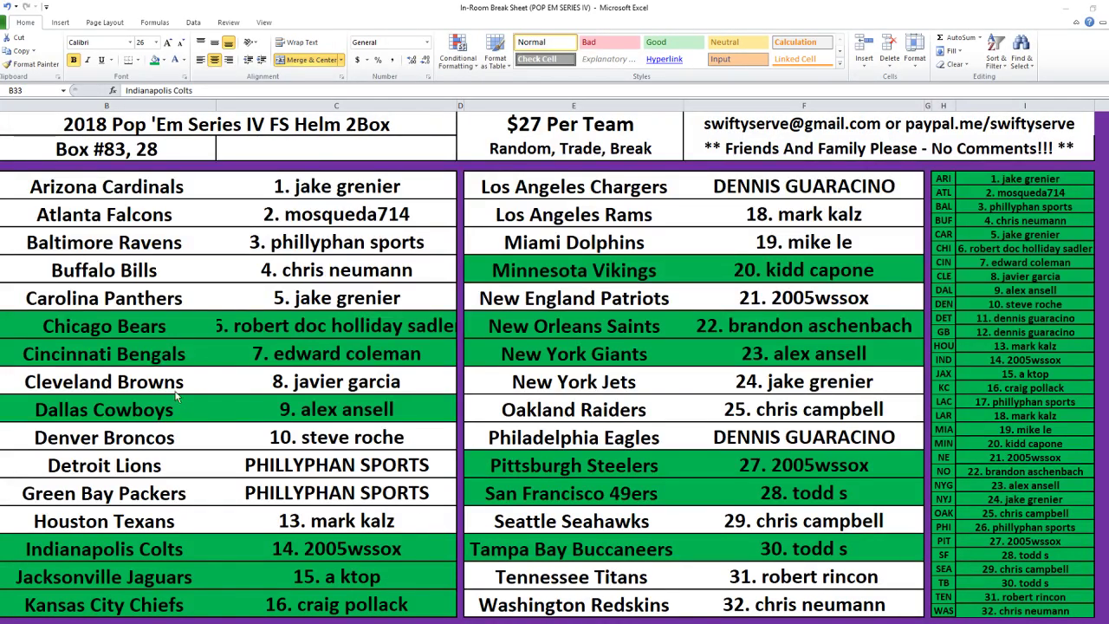
drag(163, 381, 319, 377)
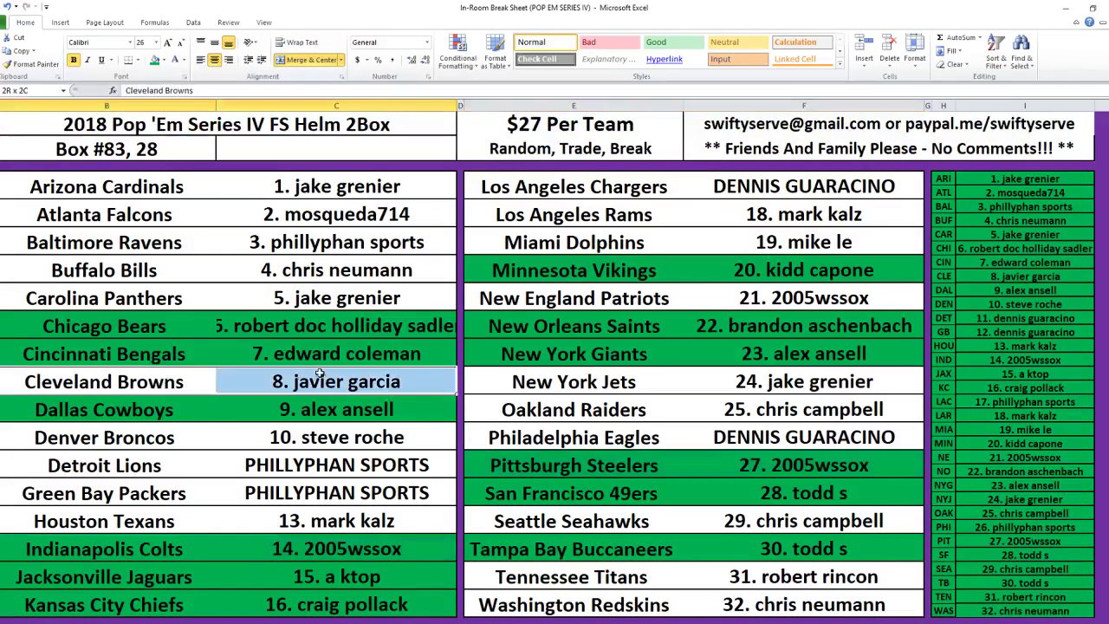
click(154, 59)
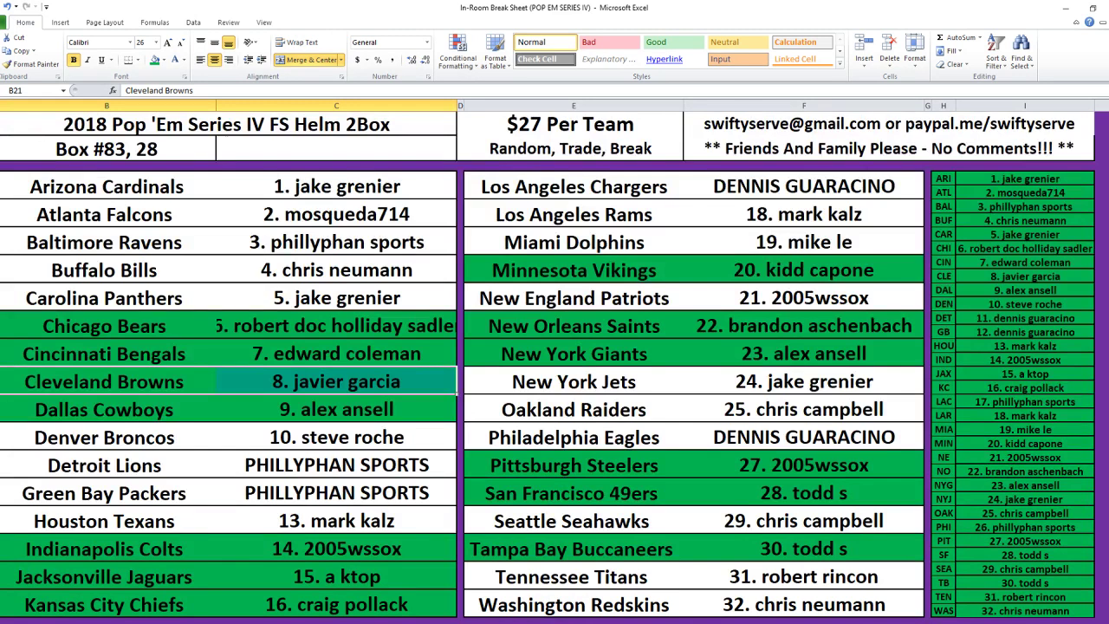
scroll(547, 368, up, 1)
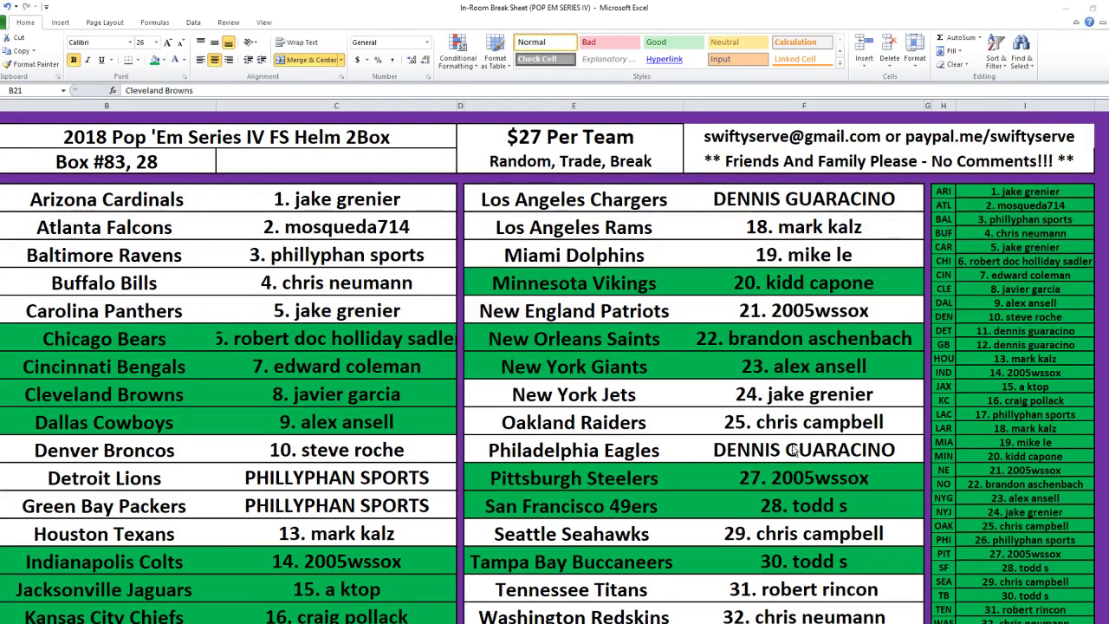
Fill the Ravens, Lions and Packers rows green, then the Miami Dolphins row E11:F11
key(shift+Right)
drag(158, 254, 307, 255)
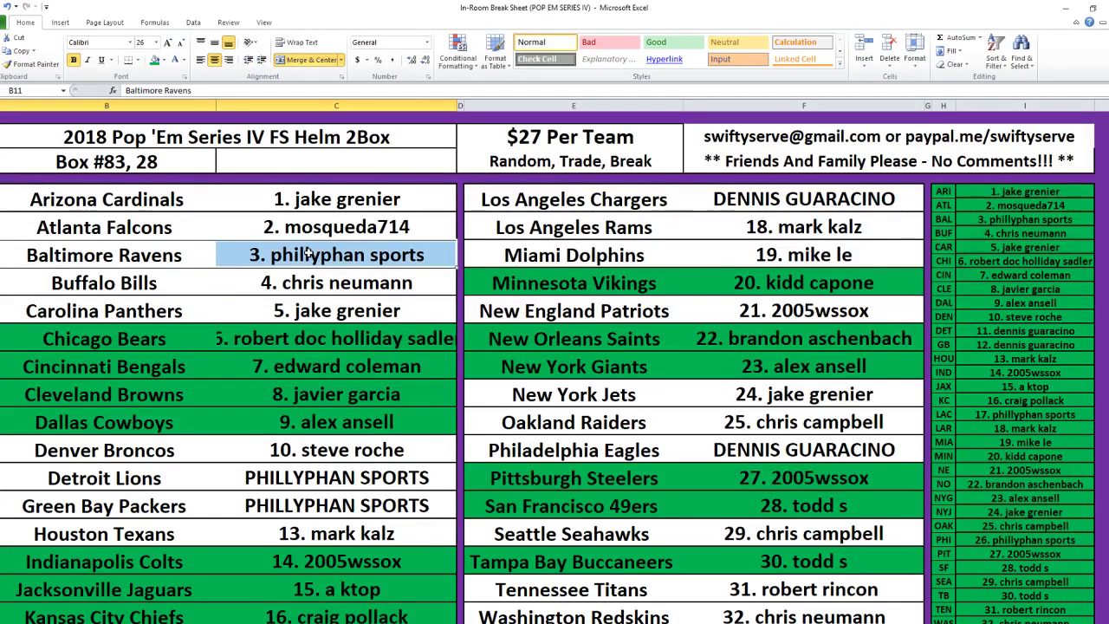
drag(199, 478, 260, 506)
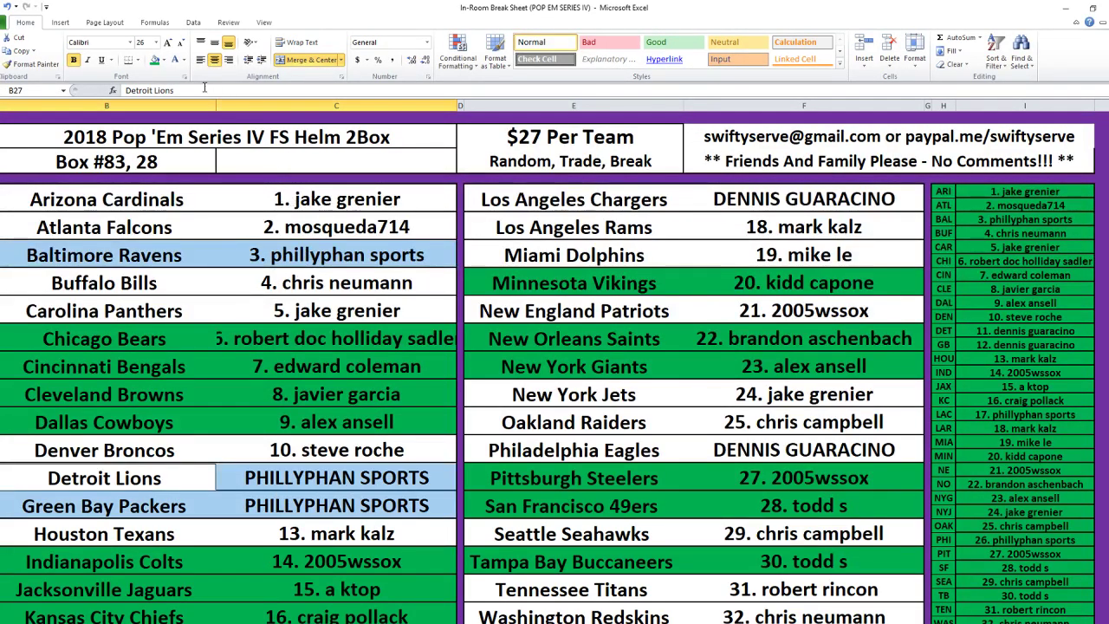
click(154, 58)
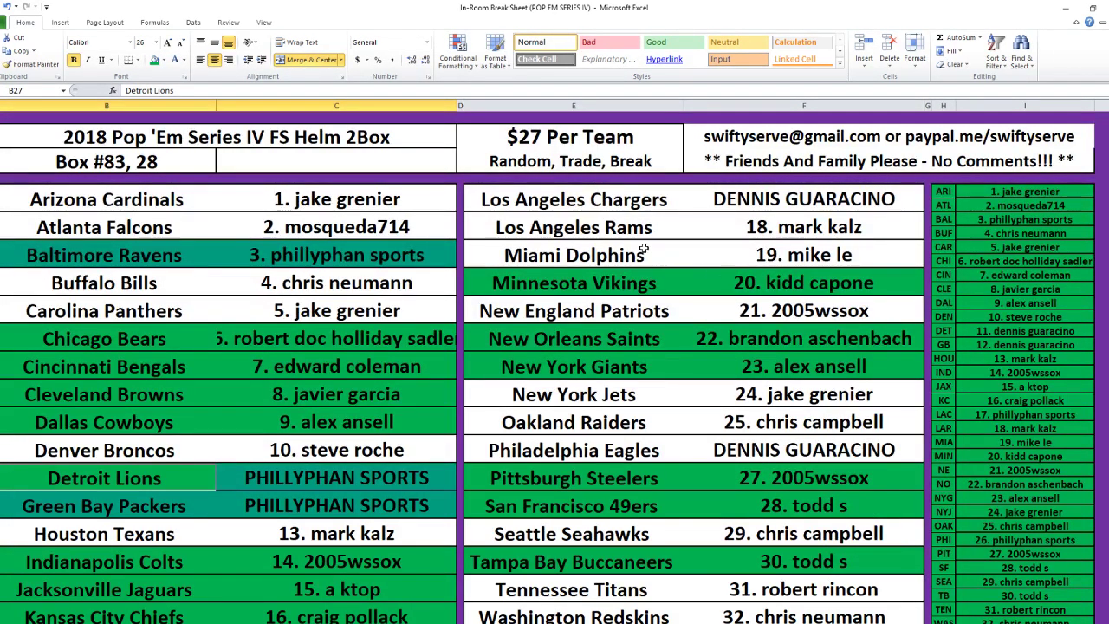
drag(643, 249, 771, 248)
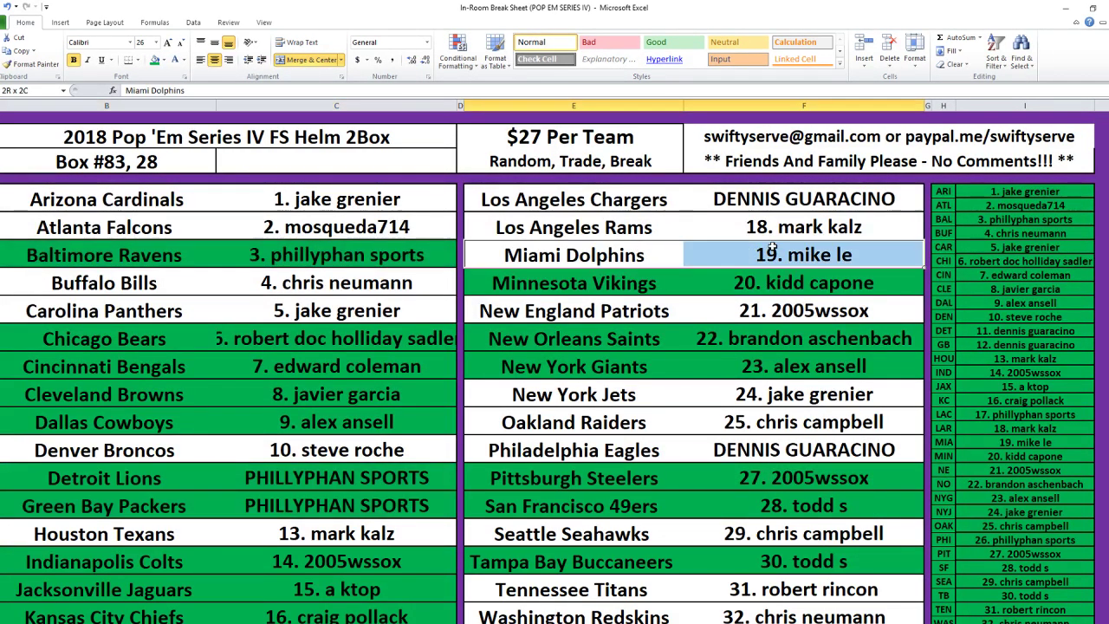
click(153, 60)
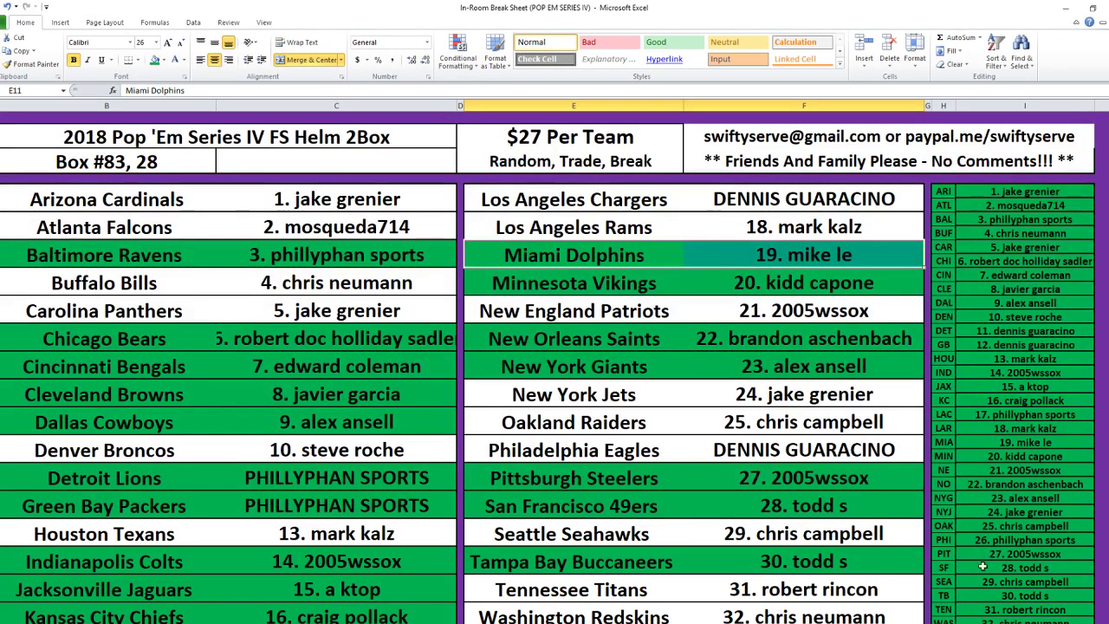
key(alt+Tab)
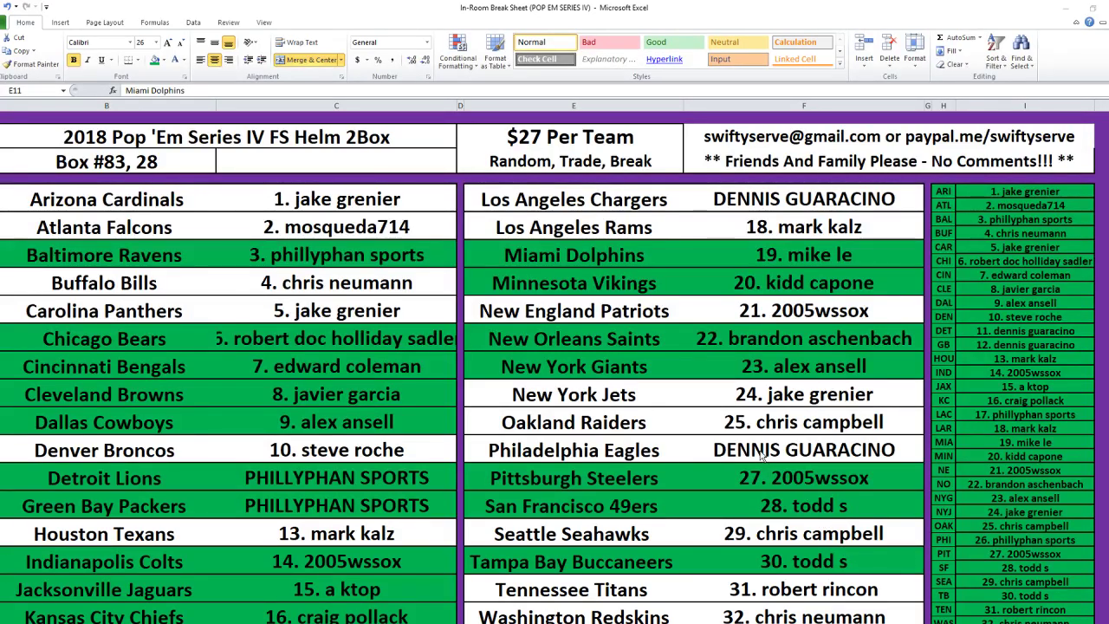
Fill the Philadelphia Eagles and Los Angeles Chargers rows green
drag(649, 450, 753, 451)
drag(650, 201, 779, 197)
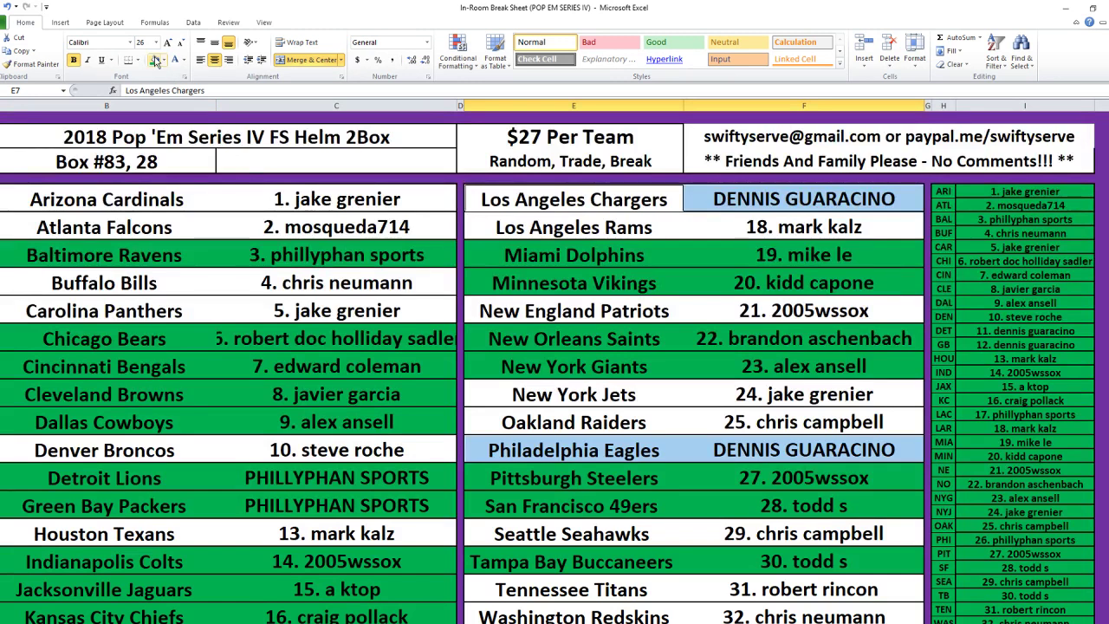
click(155, 61)
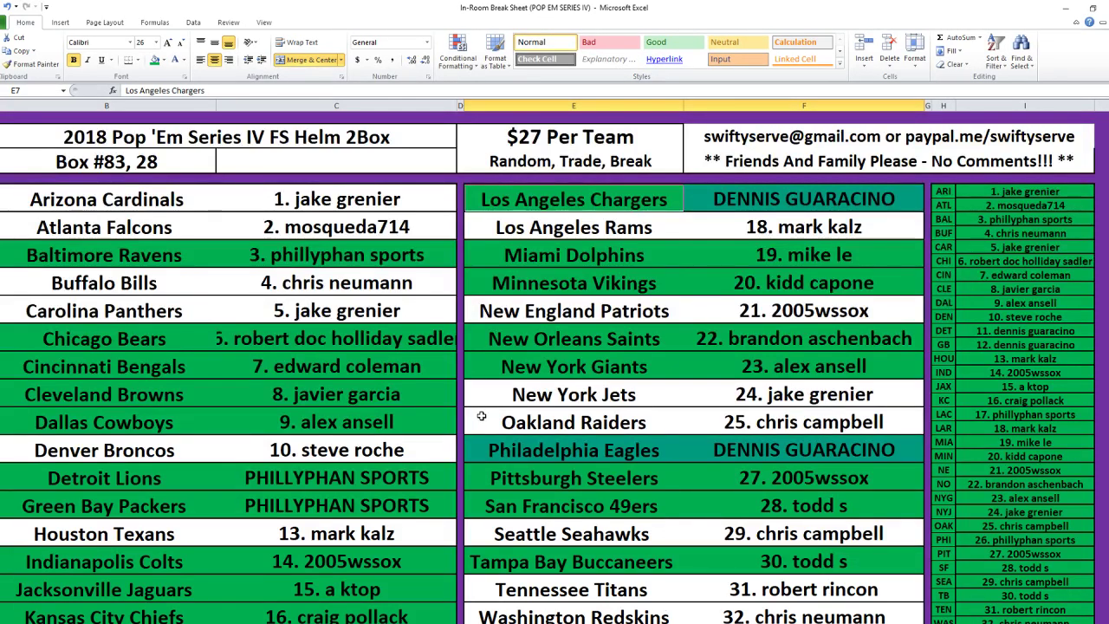
Fill all team rows B7:C38 and E7:F38 green, then deselect to review
drag(158, 199, 372, 617)
mouse_move(607, 199)
mouse_down()
mouse_move(667, 199)
mouse_move(693, 234)
mouse_move(771, 611)
mouse_up()
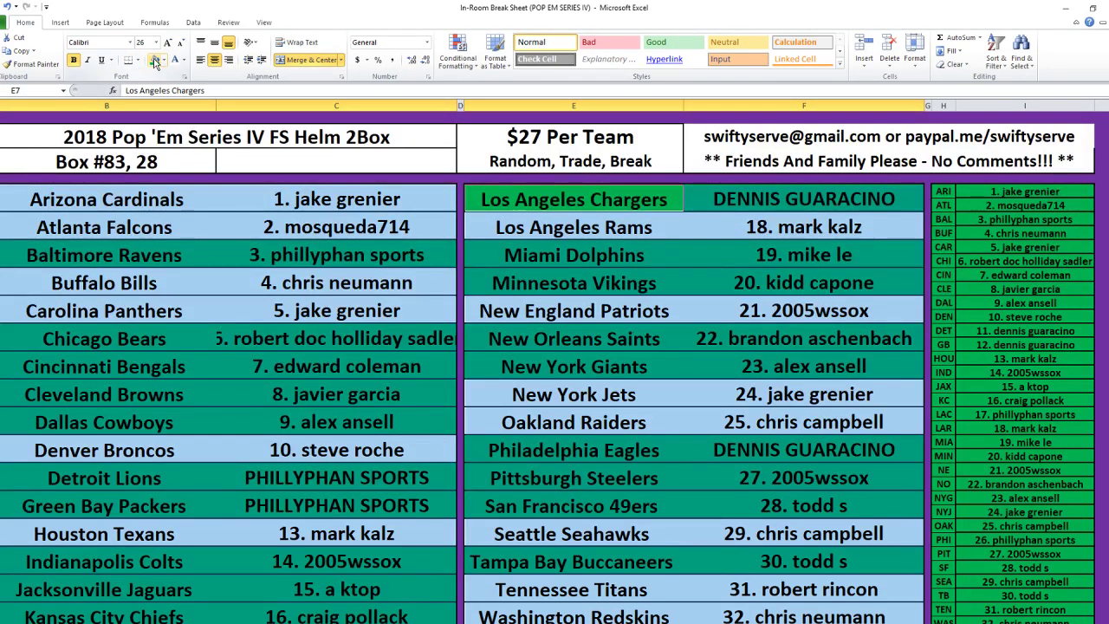
click(154, 61)
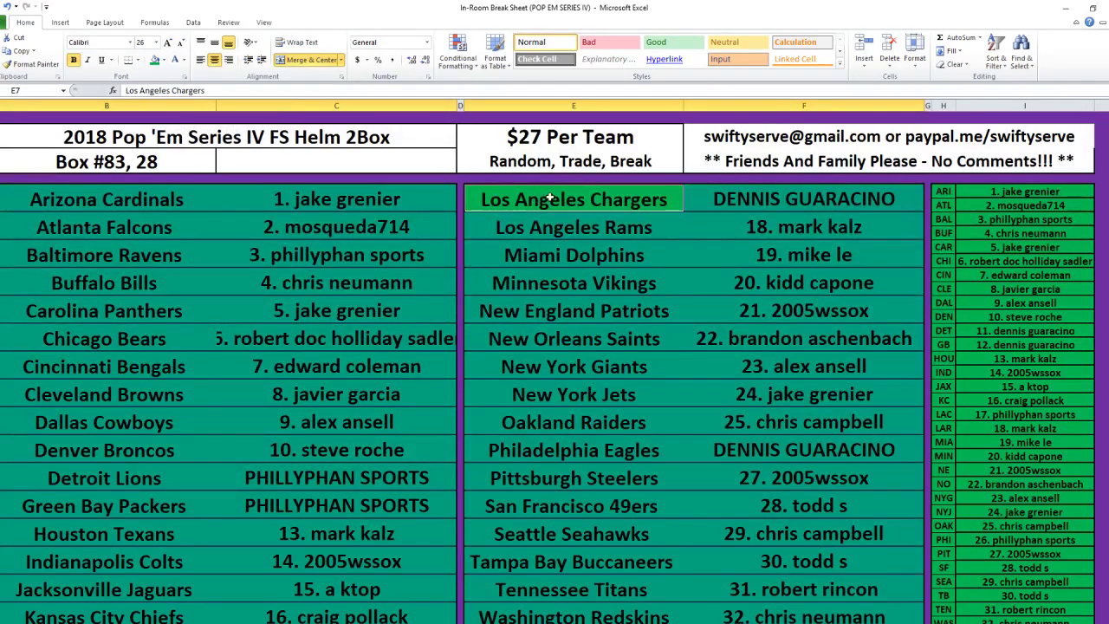
click(330, 162)
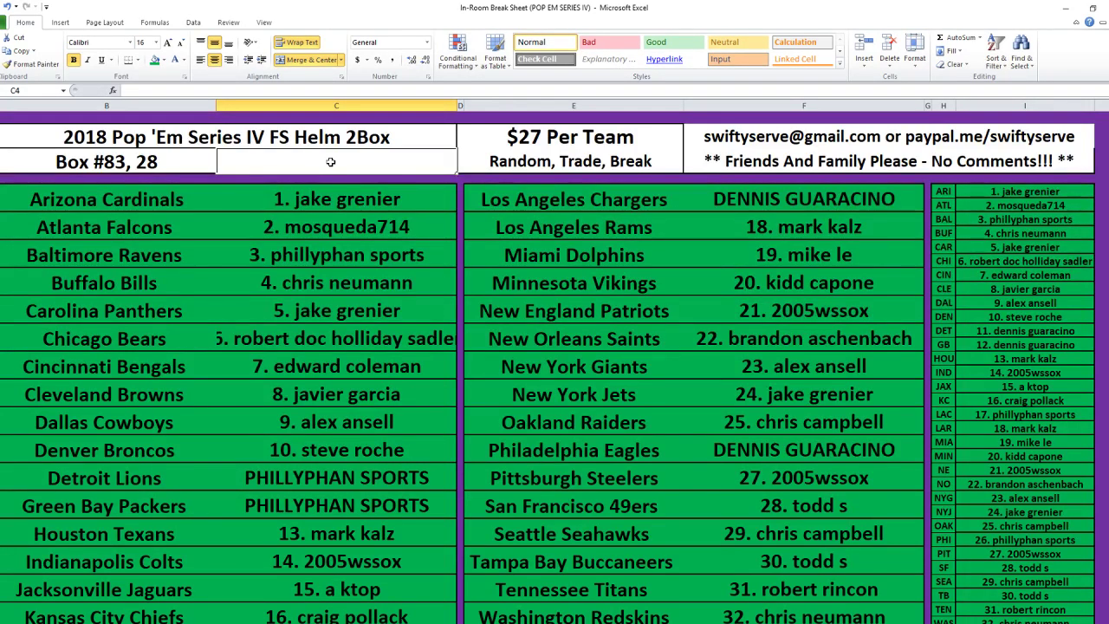
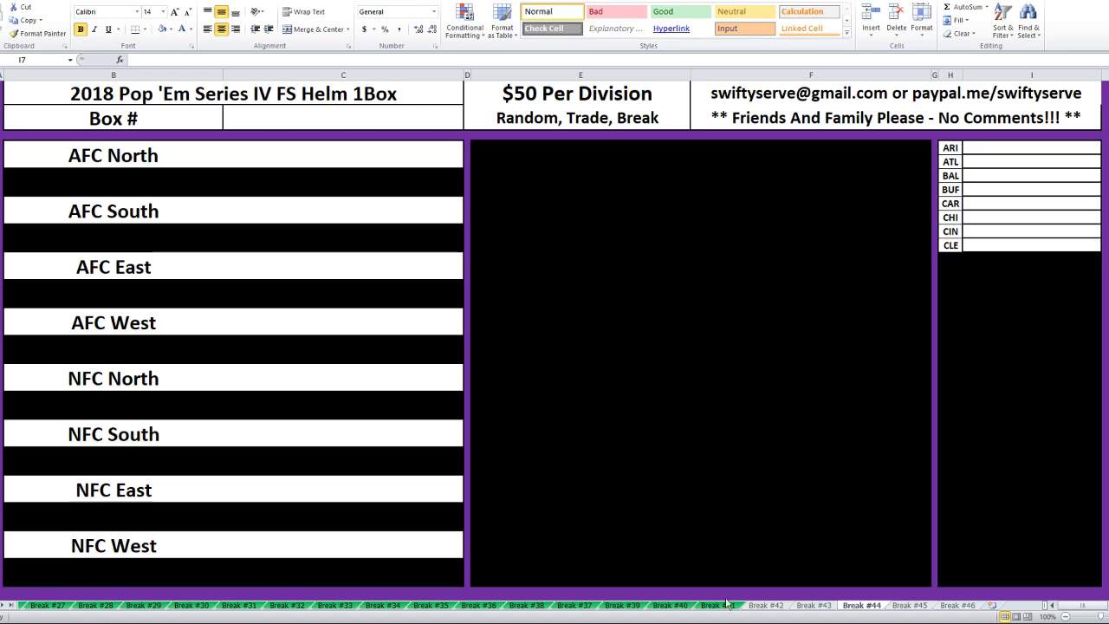
After checking Break #43, delete the used number 28 from the notes list and select the rest
click(829, 606)
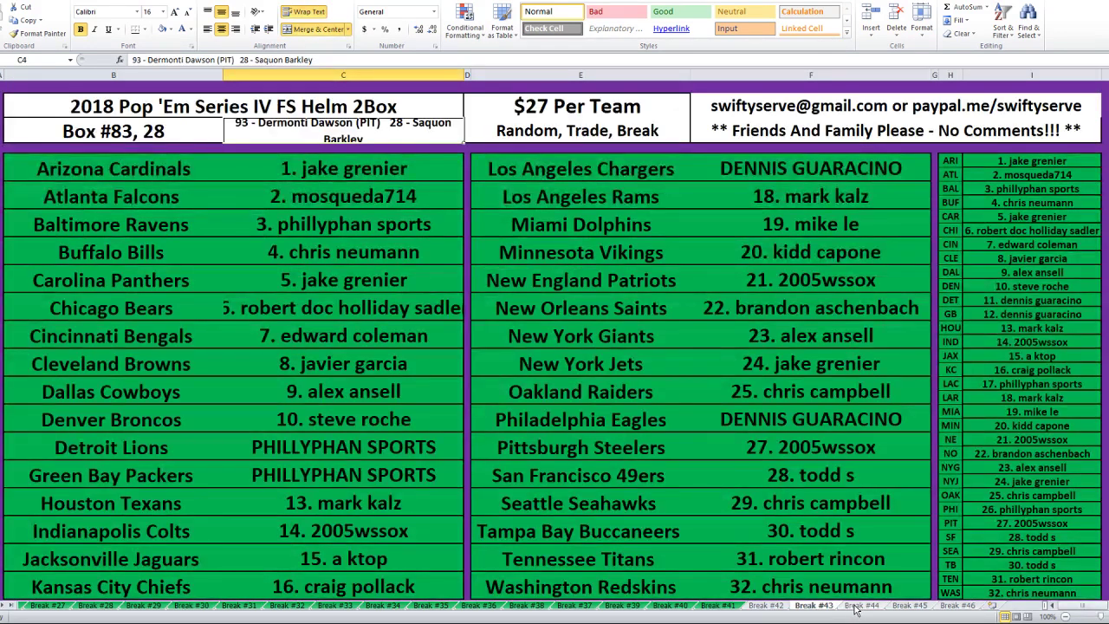
click(859, 605)
key(alt+Tab)
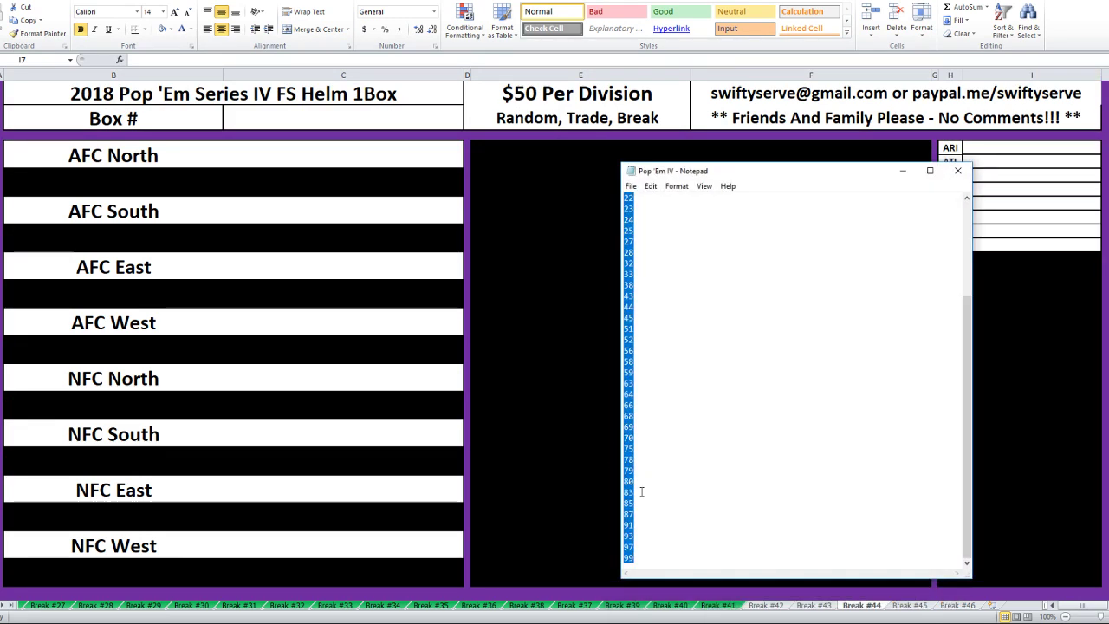
click(641, 491)
scroll(655, 382, up, 4)
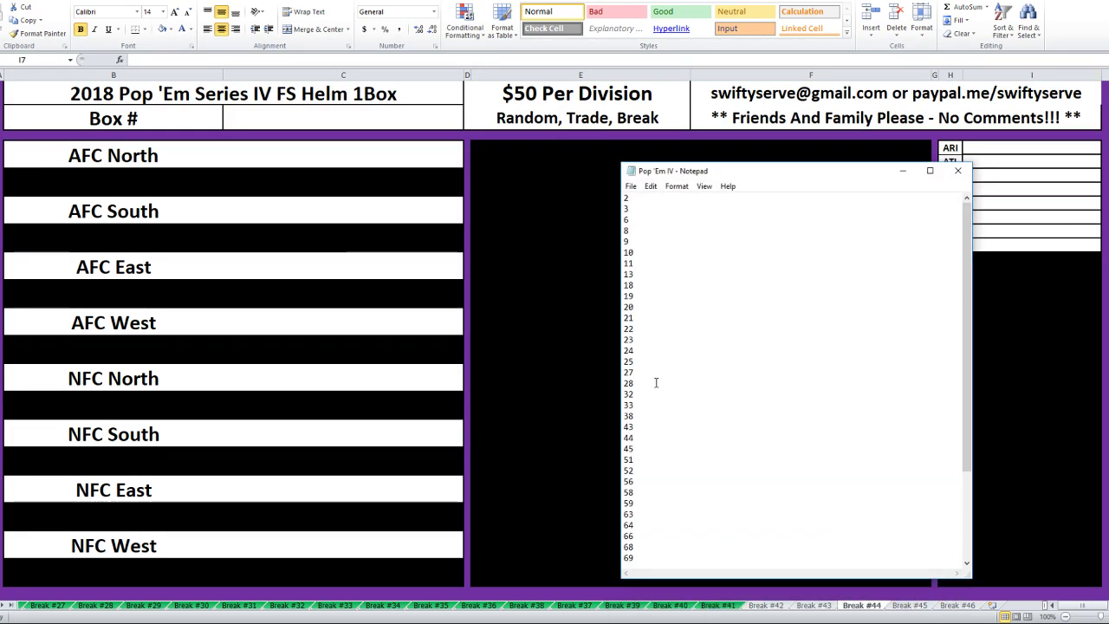
click(641, 384)
key(BackSpace)
key(BackSpace)
key(BackSpace)
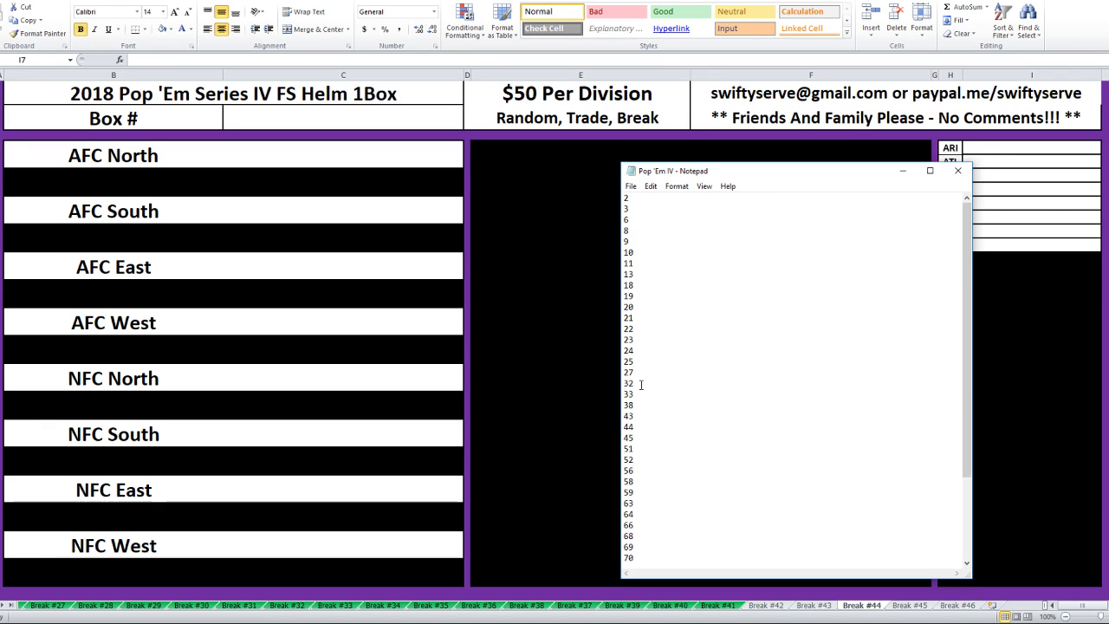
key(ctrl+a)
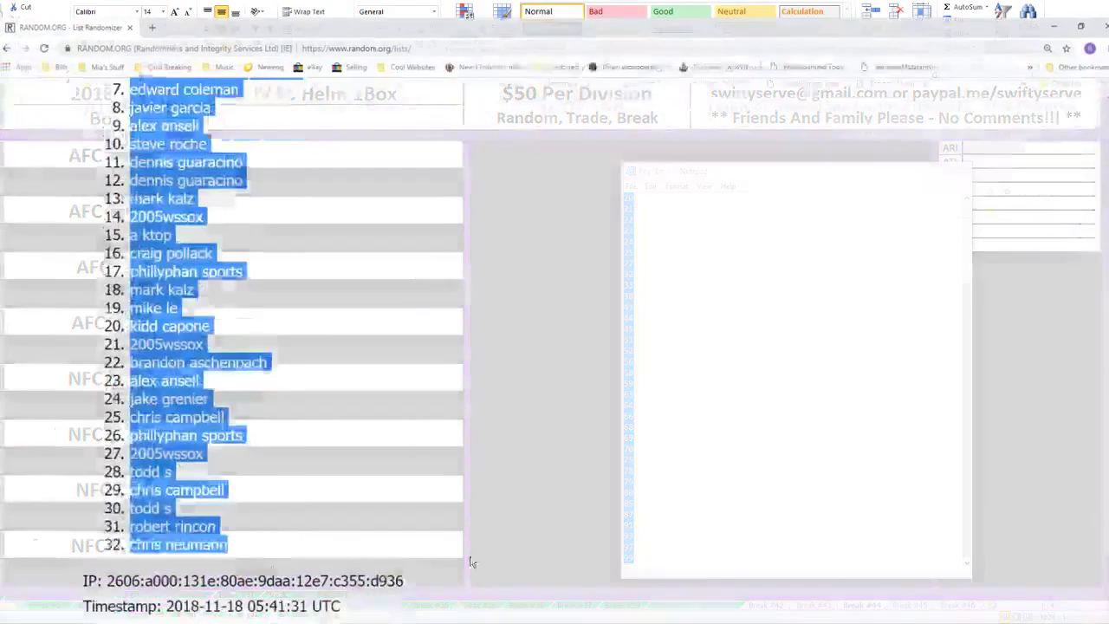
Open RANDOM.ORG's List Randomizer and randomize the pasted box numbers
scroll(370, 260, up, 5)
mouse_move(371, 71)
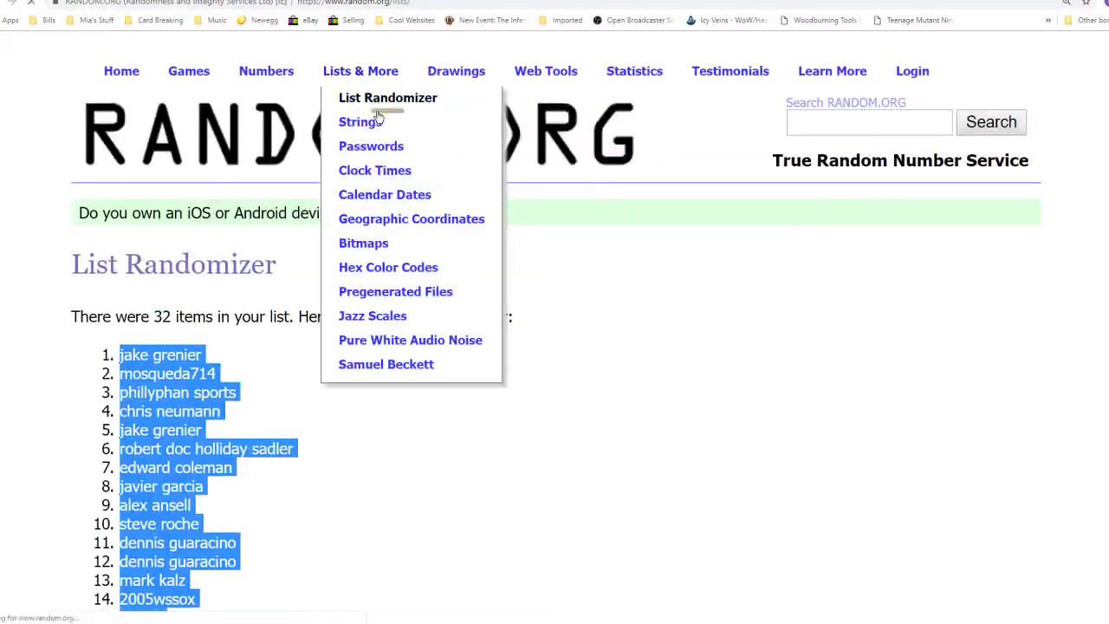
click(385, 100)
scroll(205, 194, down, 4)
click(143, 489)
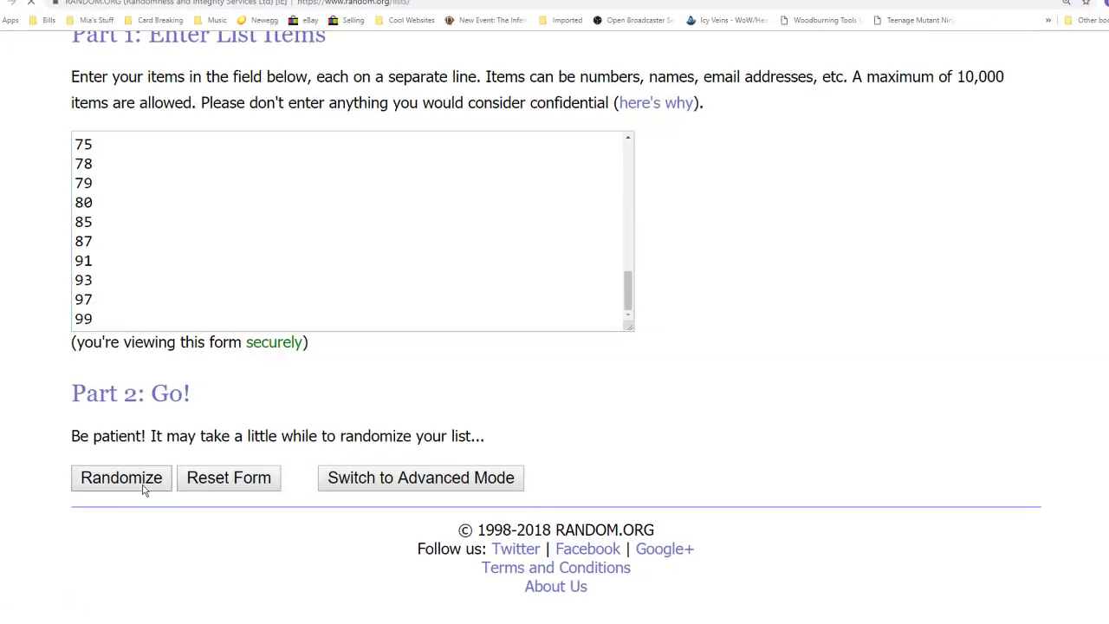
Reshuffle the box-number list four more times
scroll(168, 517, down, 5)
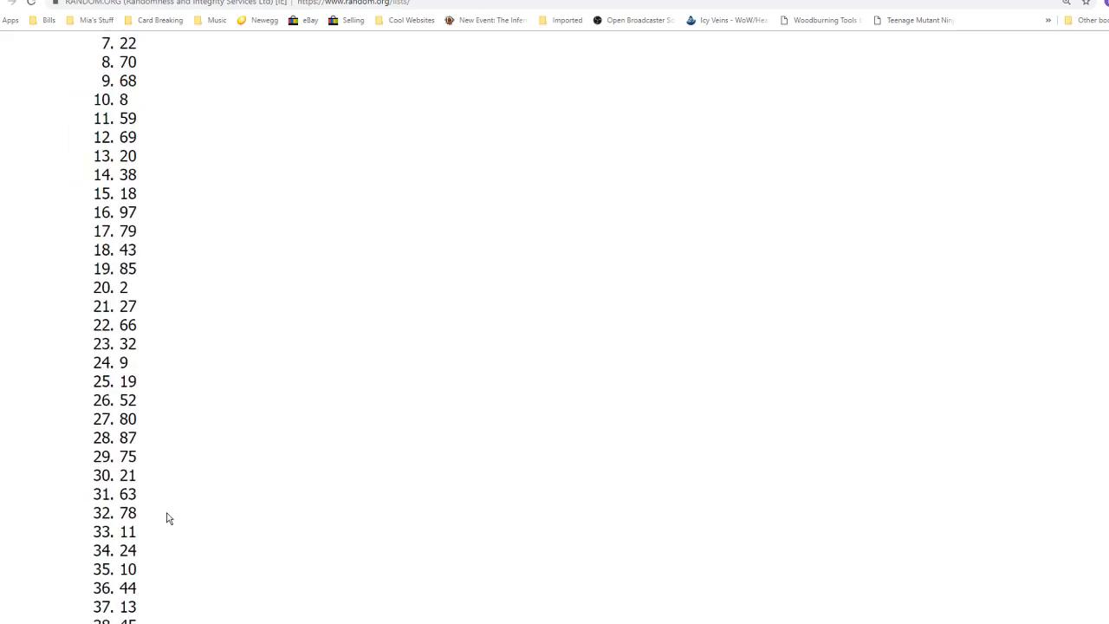
scroll(168, 517, down, 5)
click(119, 482)
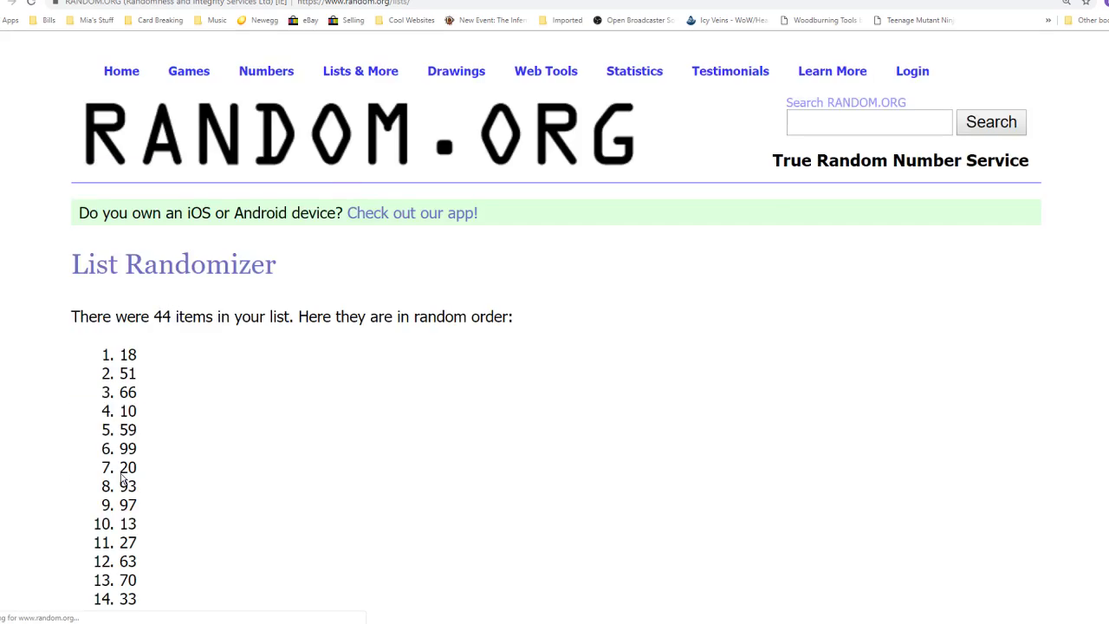
scroll(121, 487, down, 10)
scroll(117, 480, down, 10)
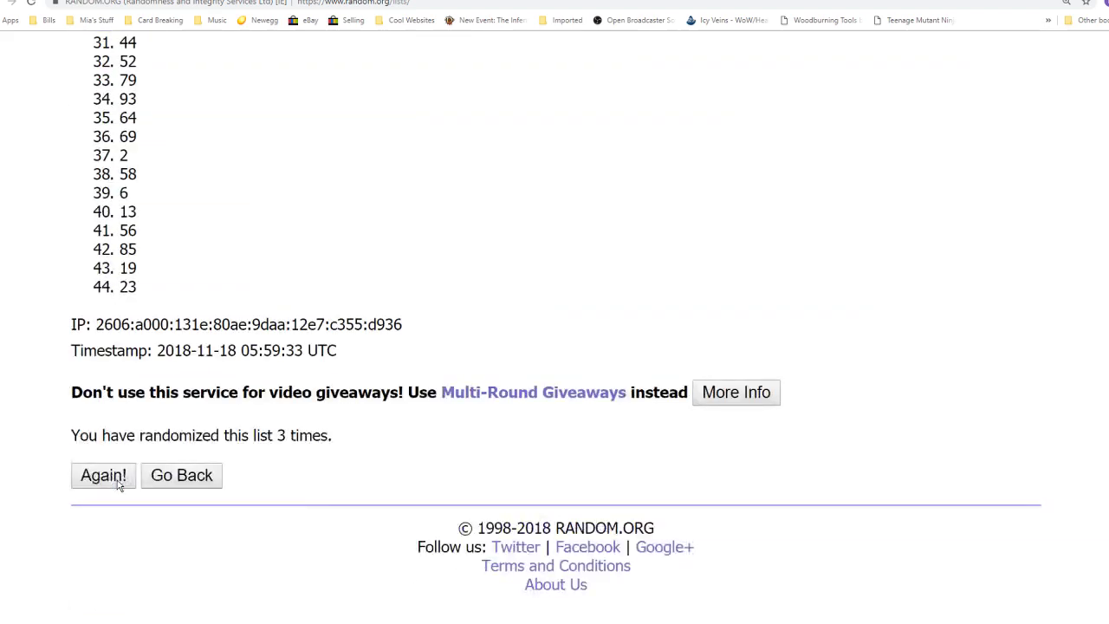
click(117, 480)
scroll(117, 483, down, 10)
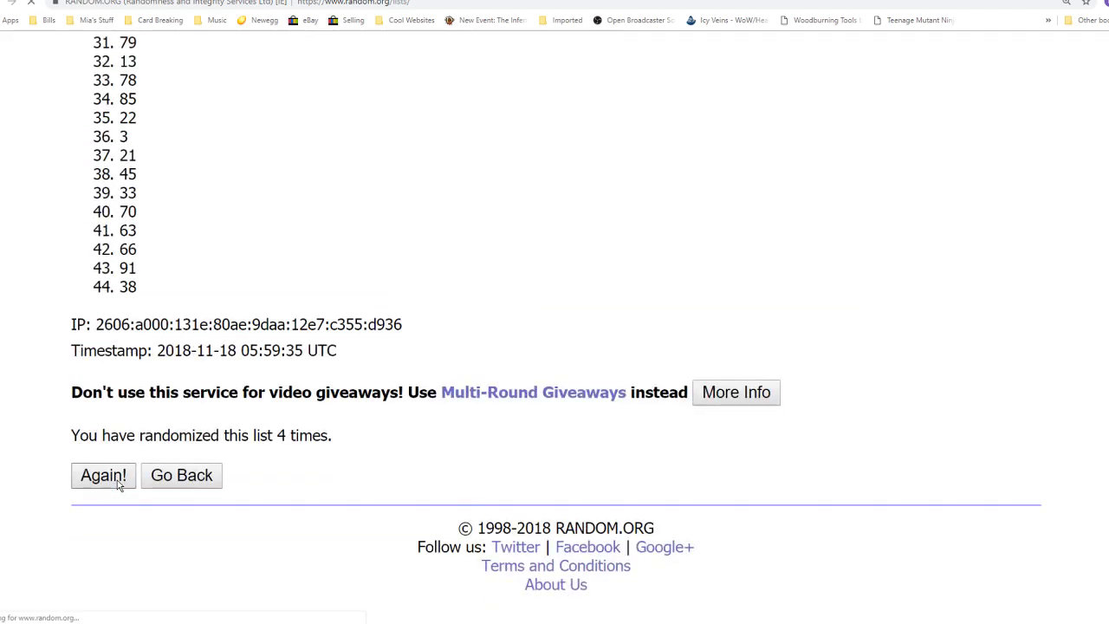
click(116, 480)
scroll(121, 487, down, 10)
drag(178, 437, 524, 429)
click(103, 474)
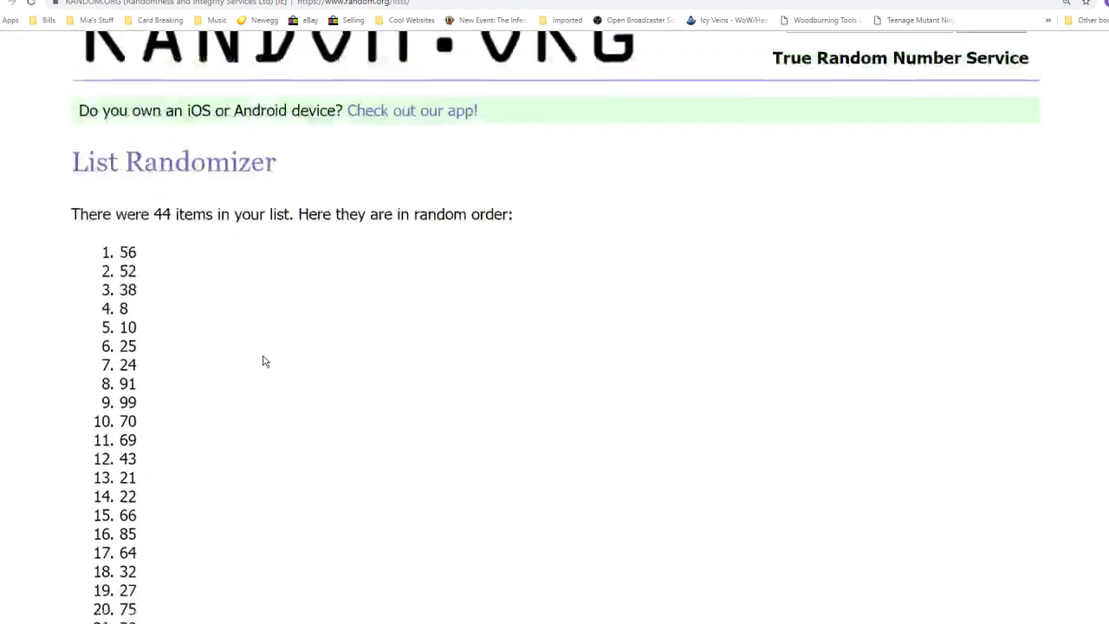
Select the top randomized result, 56, to carry into the spreadsheet
scroll(122, 349, up, 1)
drag(122, 349, 206, 357)
key(ctrl+c)
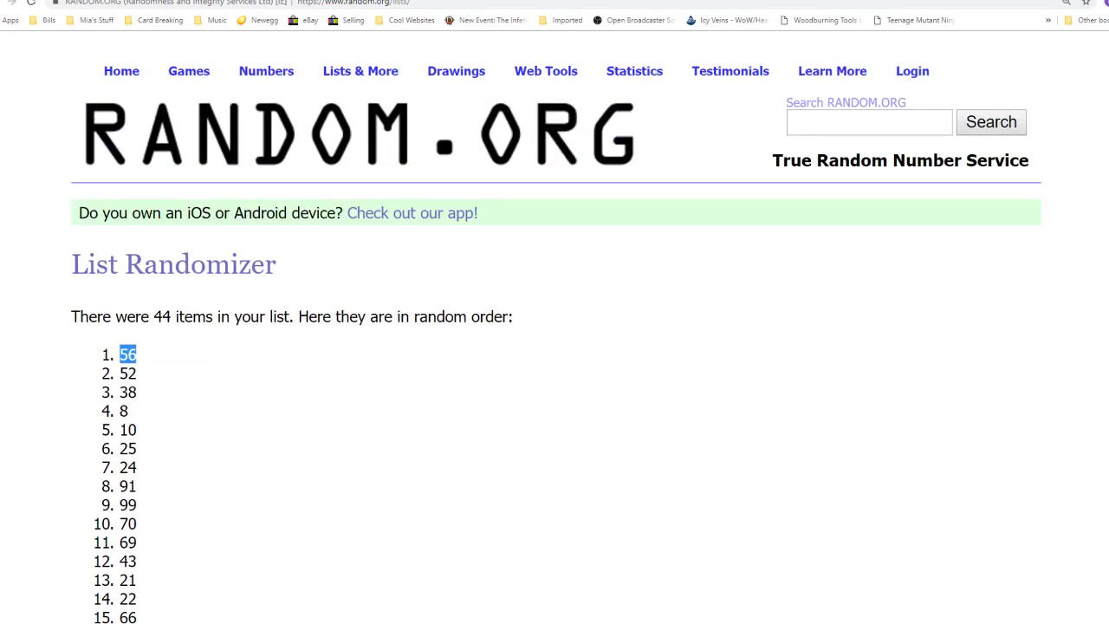
key(alt+Tab)
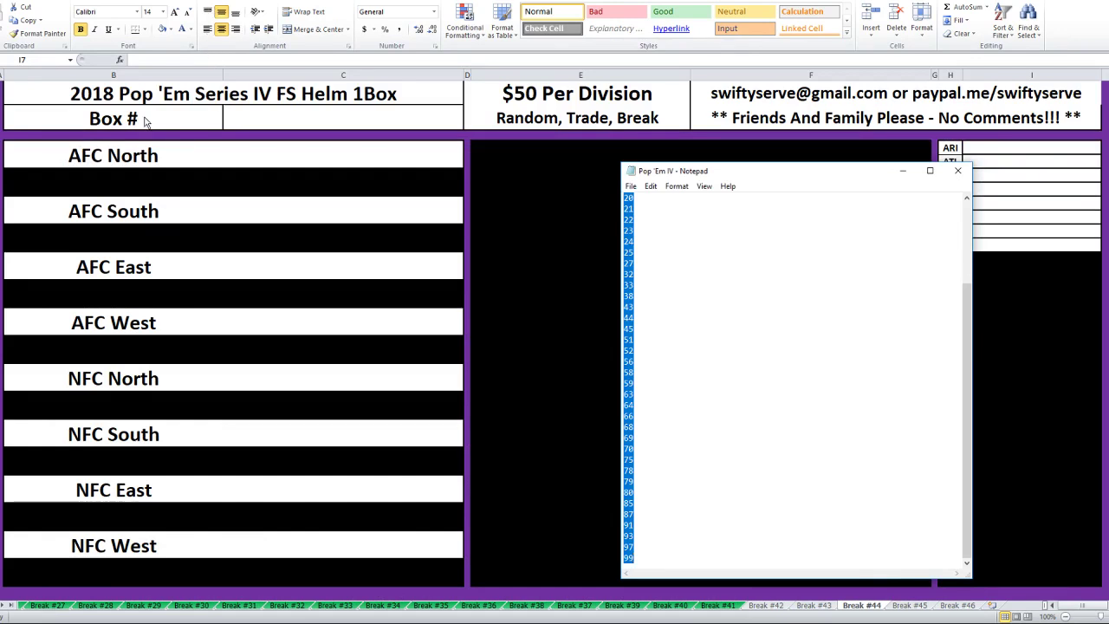
Append the drawn number 56 to the heading in cell B4 so it reads 'Box #56'
click(152, 114)
key(F2)
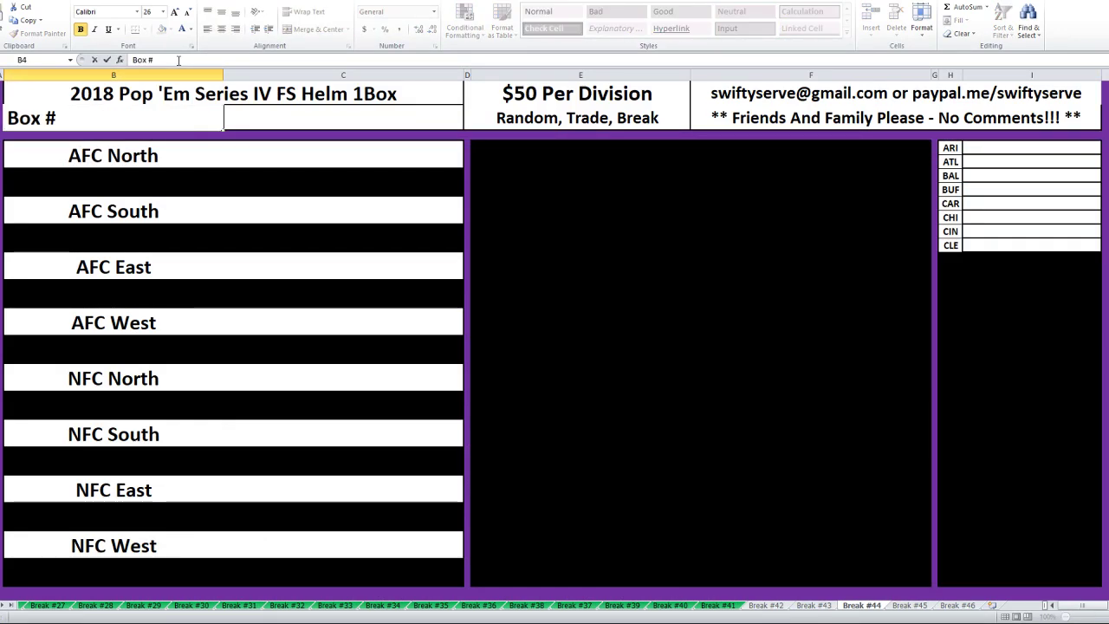
key(ctrl+v)
click(1082, 154)
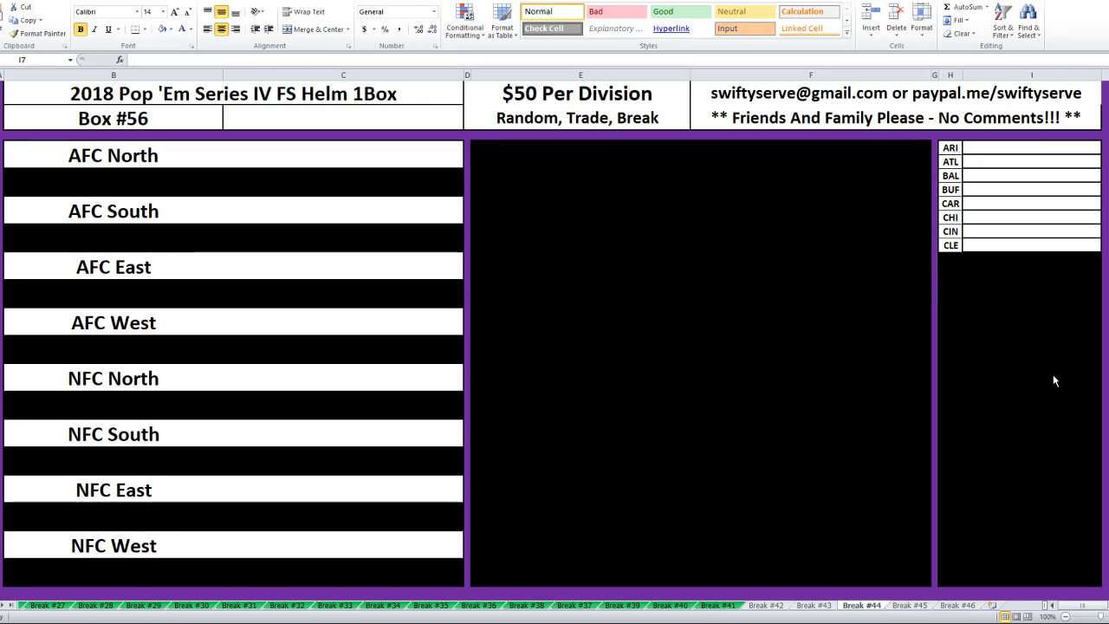
Enter the owner names for the ARI, ATL, BAL and BUF division rows
click(1031, 145)
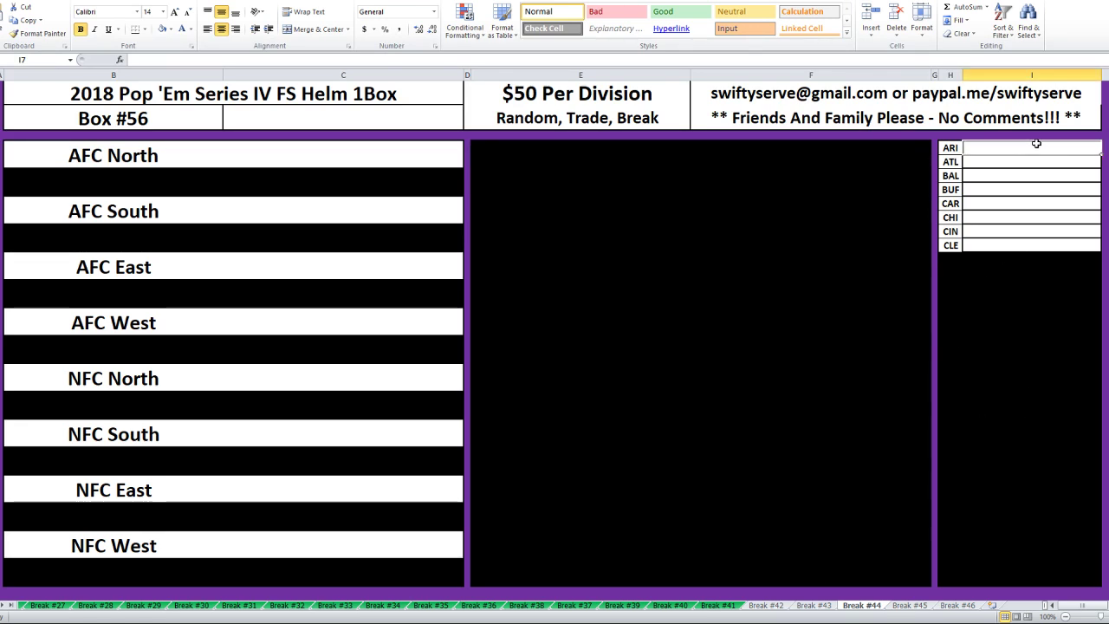
text(phillyphan sports)
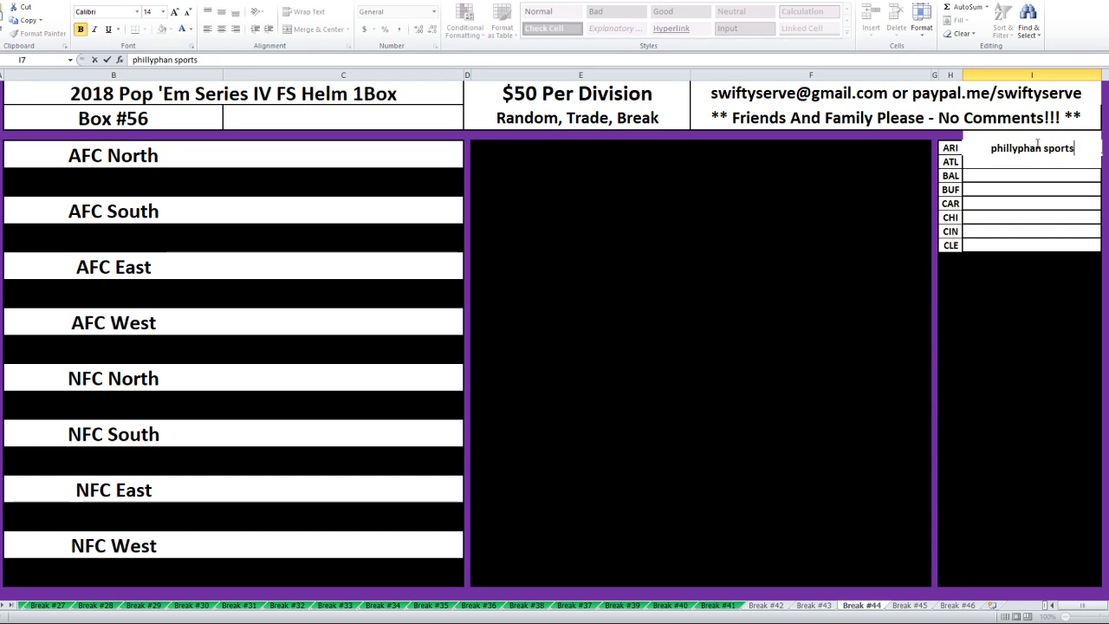
key(Return)
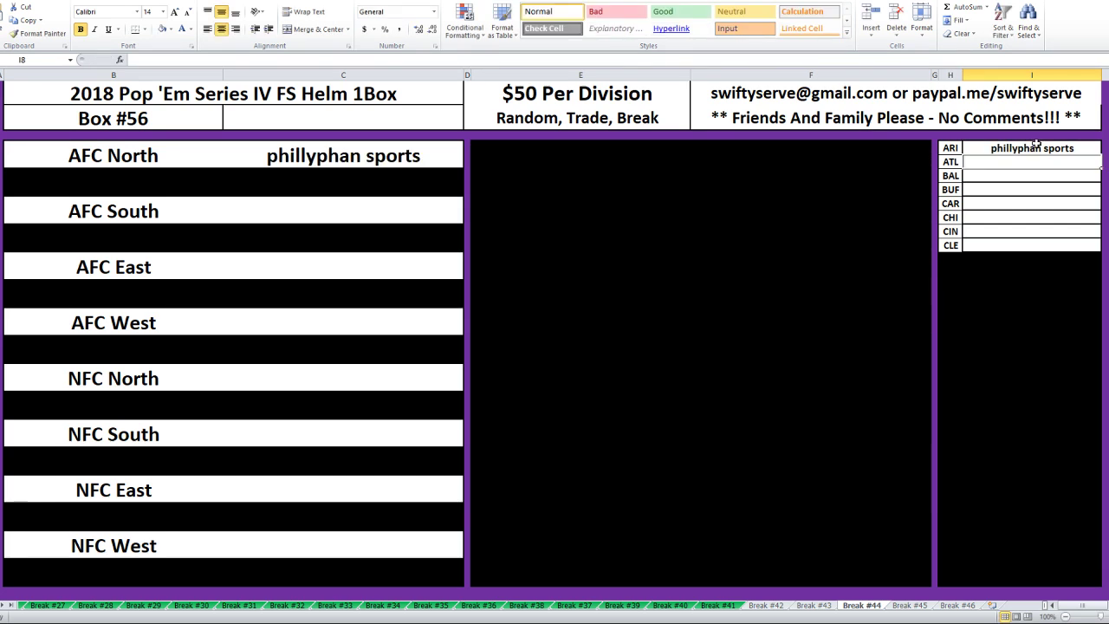
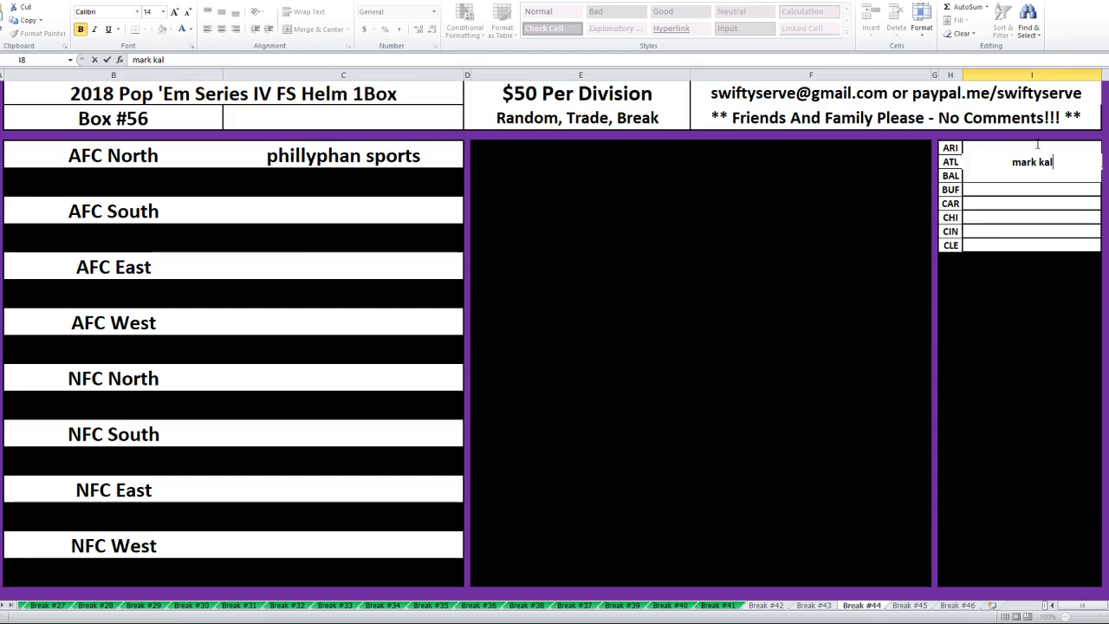
key(Return)
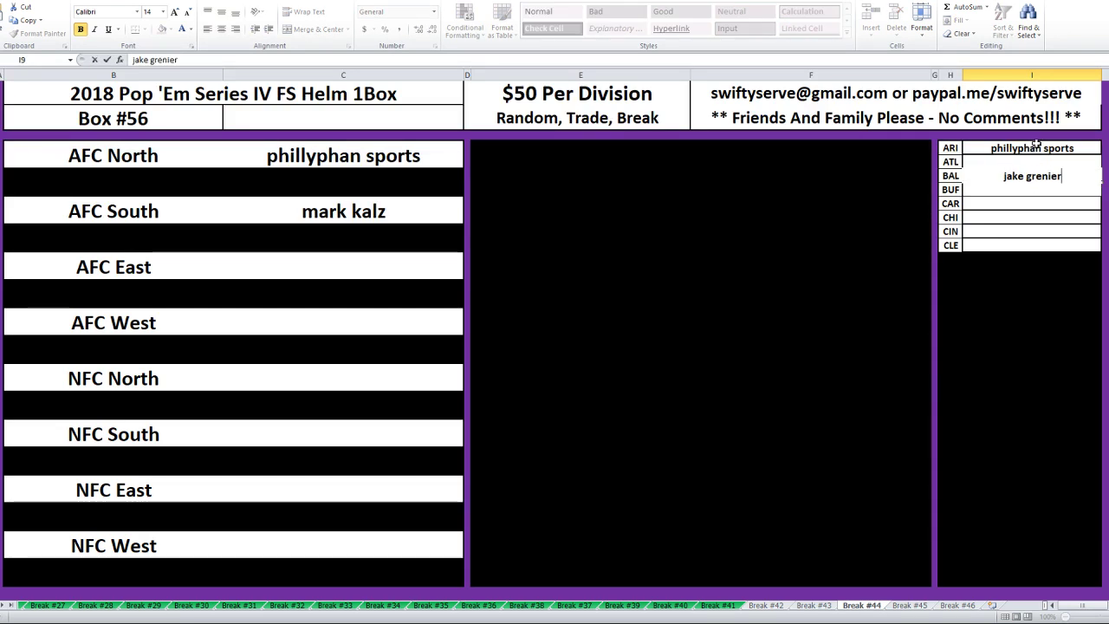
key(Return)
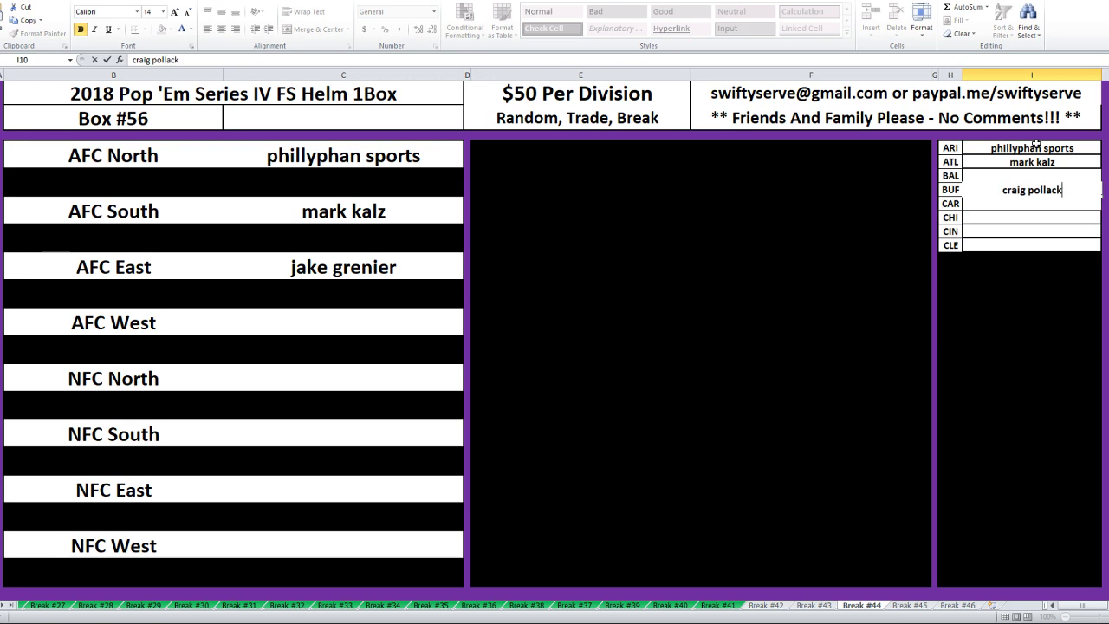
key(Return)
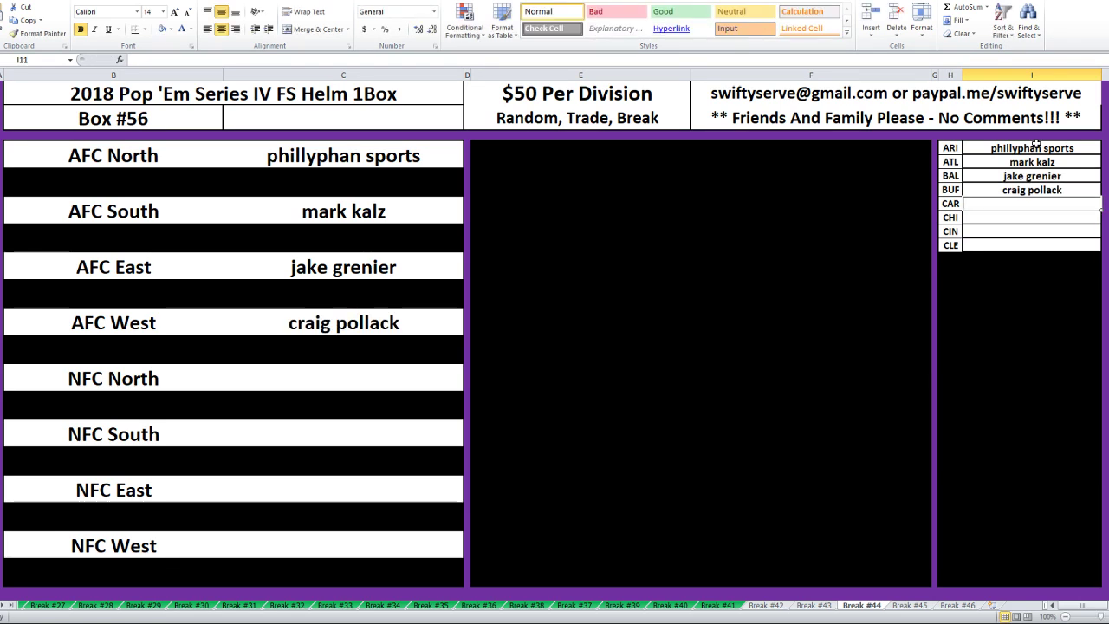
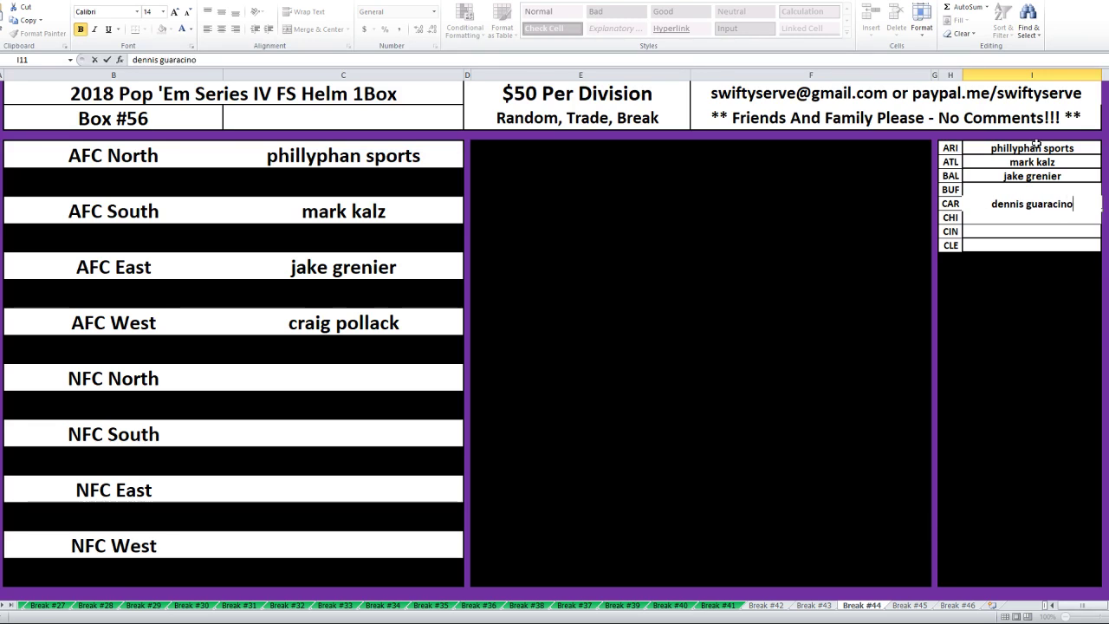
Enter the owner names for the CAR, CHI, CIN and CLE rows, fixing a typo in CAR's
key(Return)
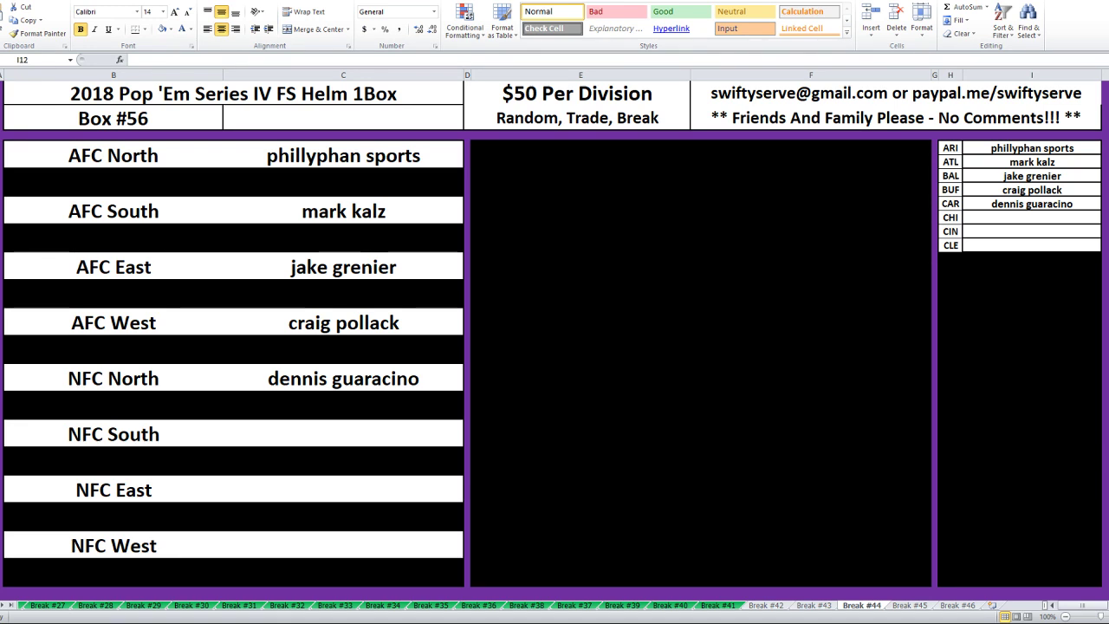
click(1041, 222)
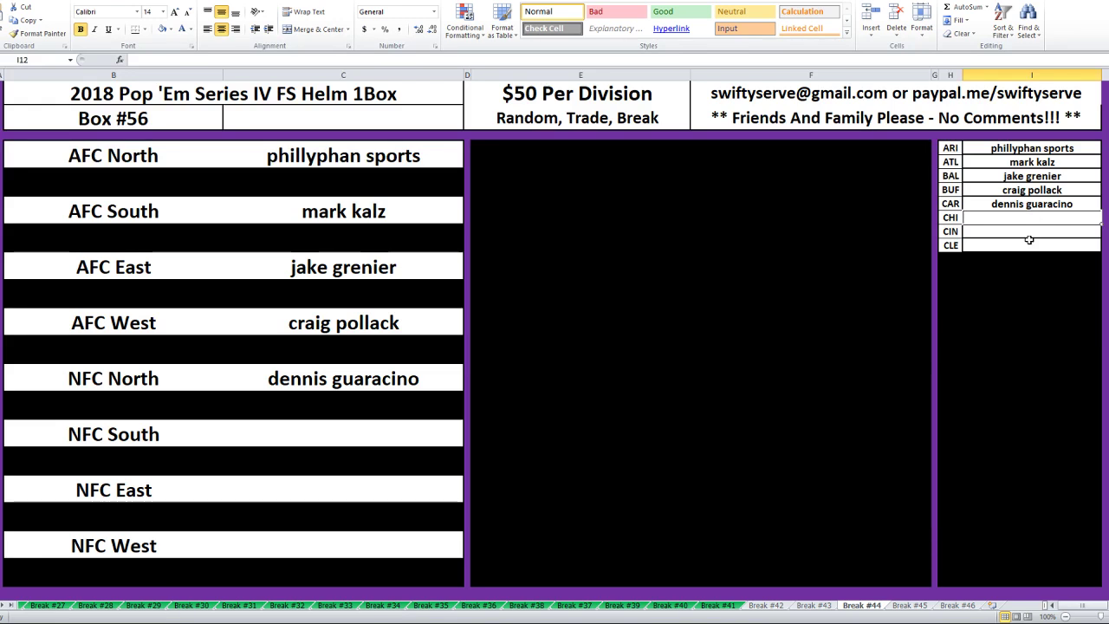
text(todd s)
key(Return)
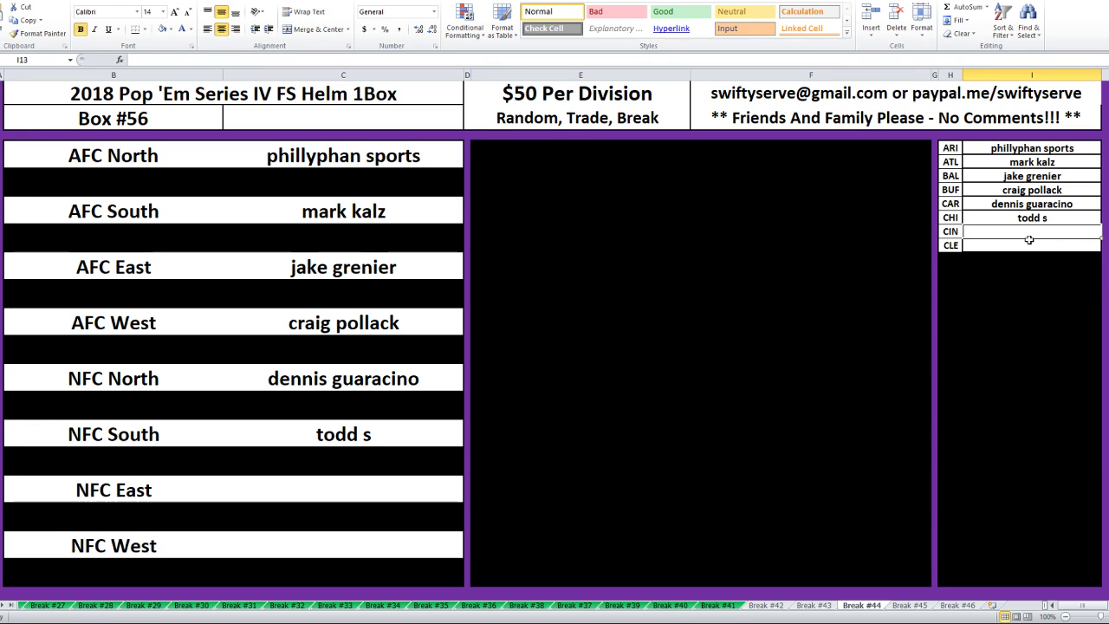
text(mvn)
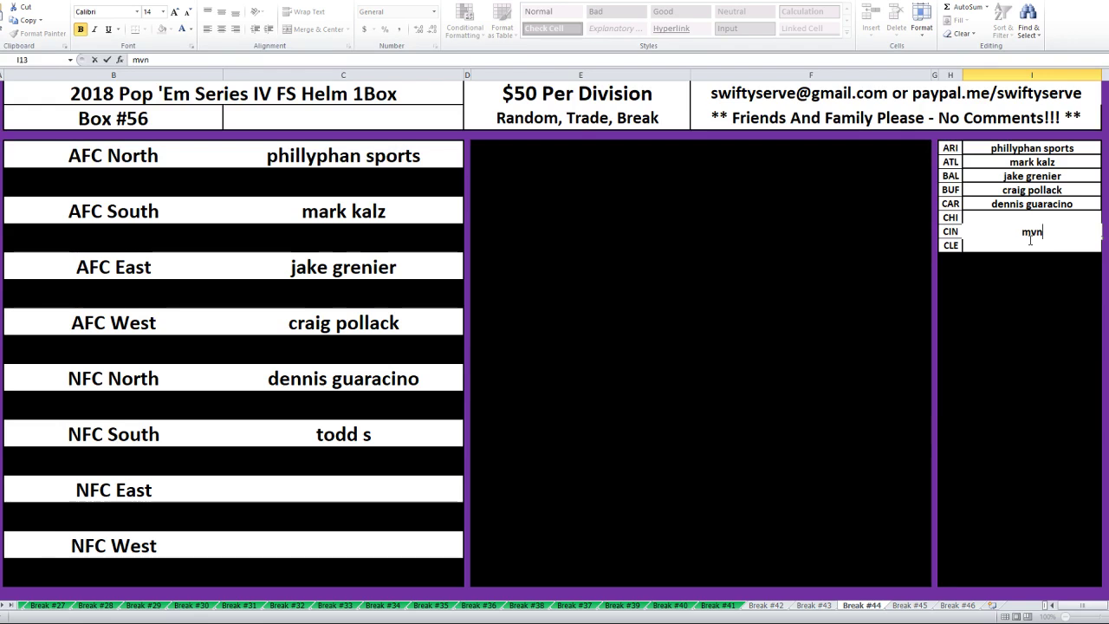
text(heck77)
key(Return)
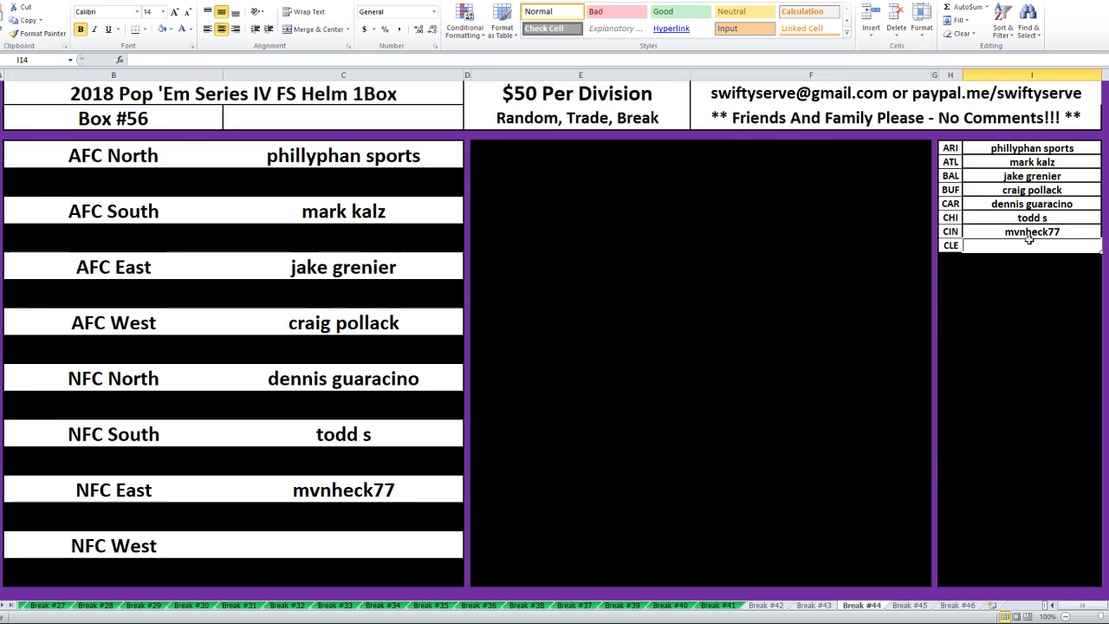
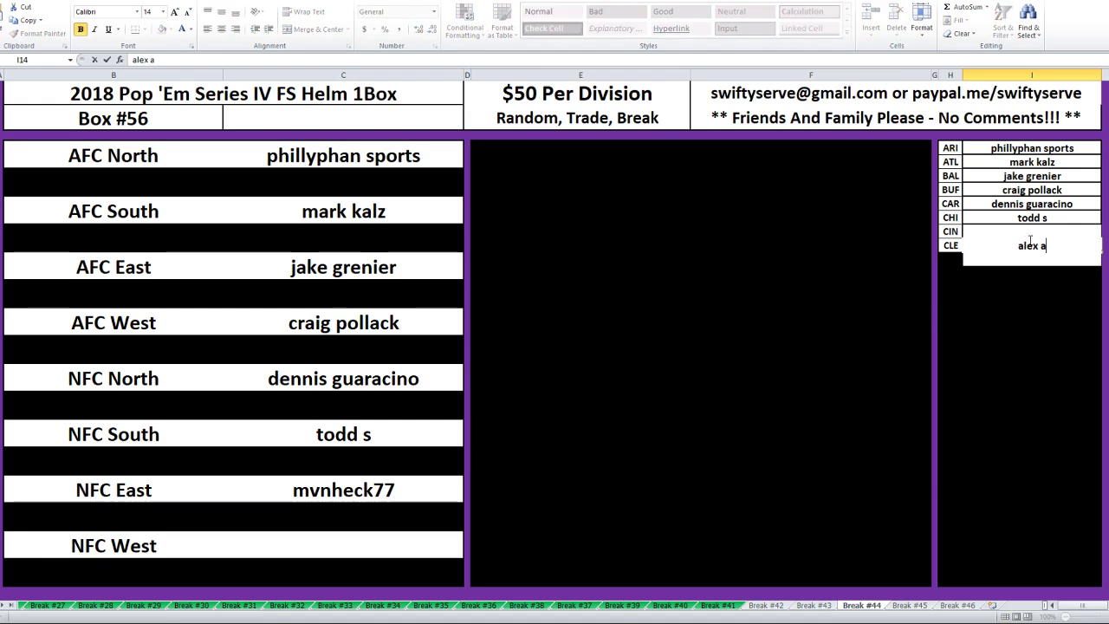
key(Return)
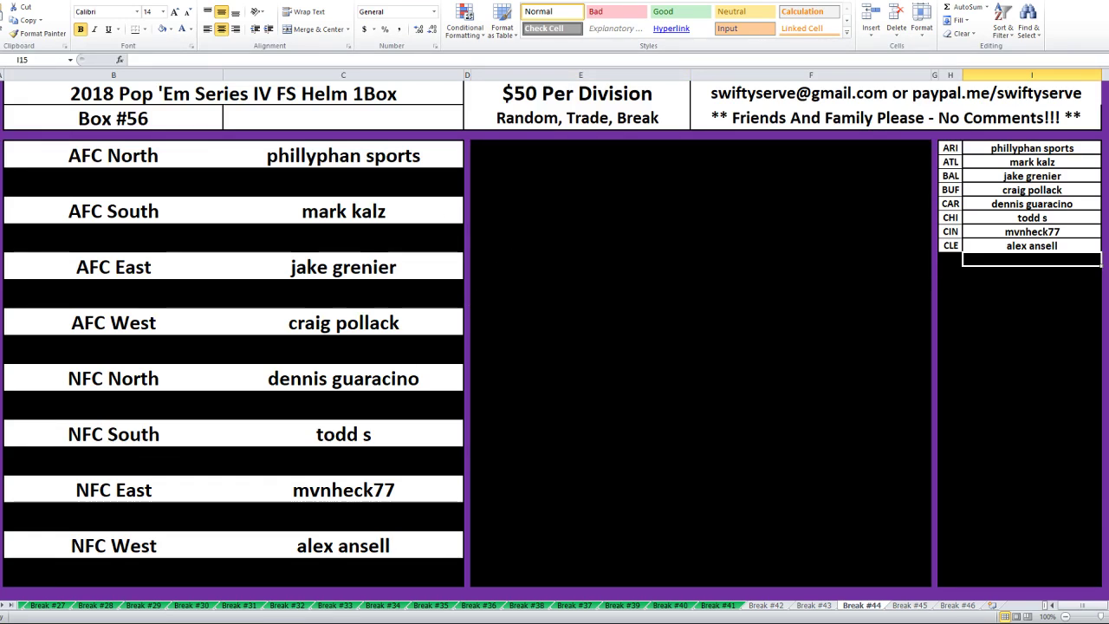
On the Hit List sheet, log a New York Giants hit in row 28, NYG count 2, filled orange
click(5, 605)
click(90, 604)
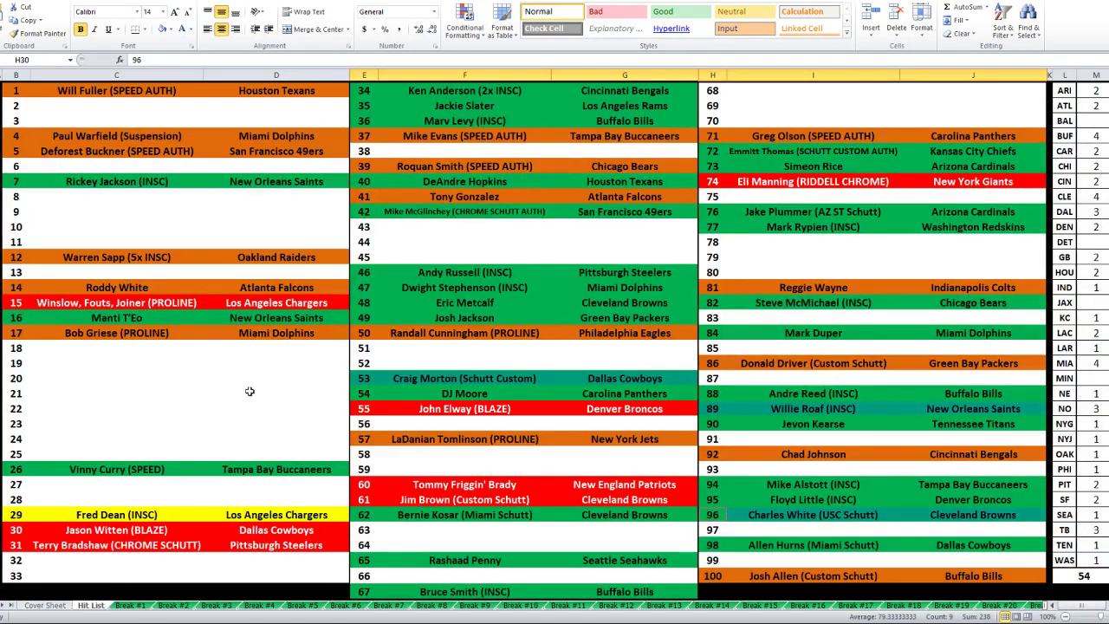
click(93, 496)
text(Sawu)
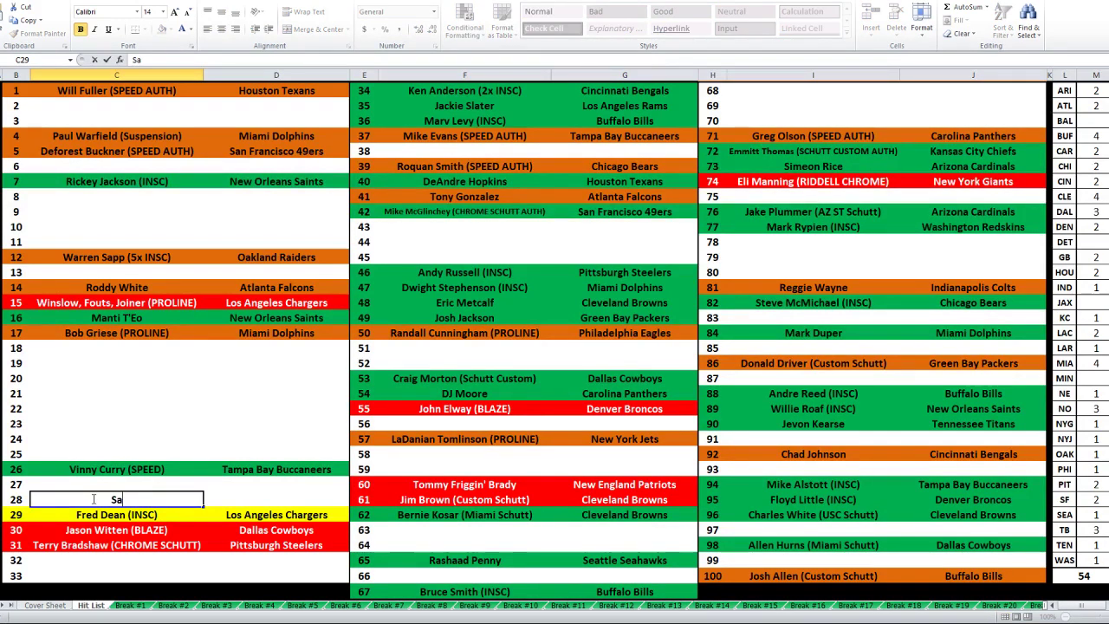
key(BackSpace)
key(BackSpace)
text(quon Barkley)
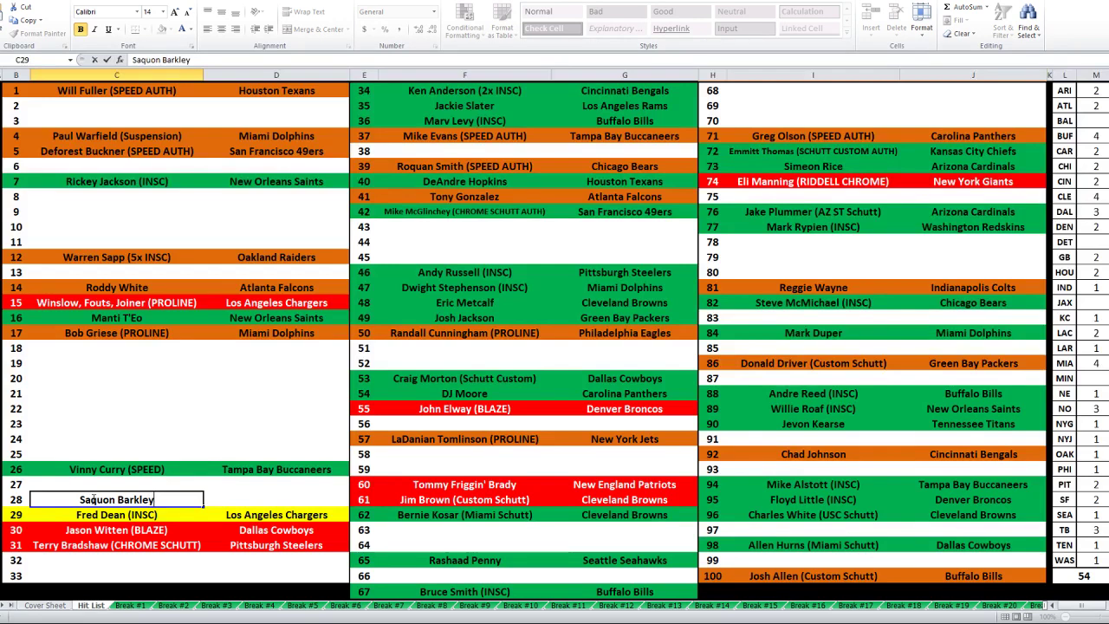
key(Tab)
text(New York Giants)
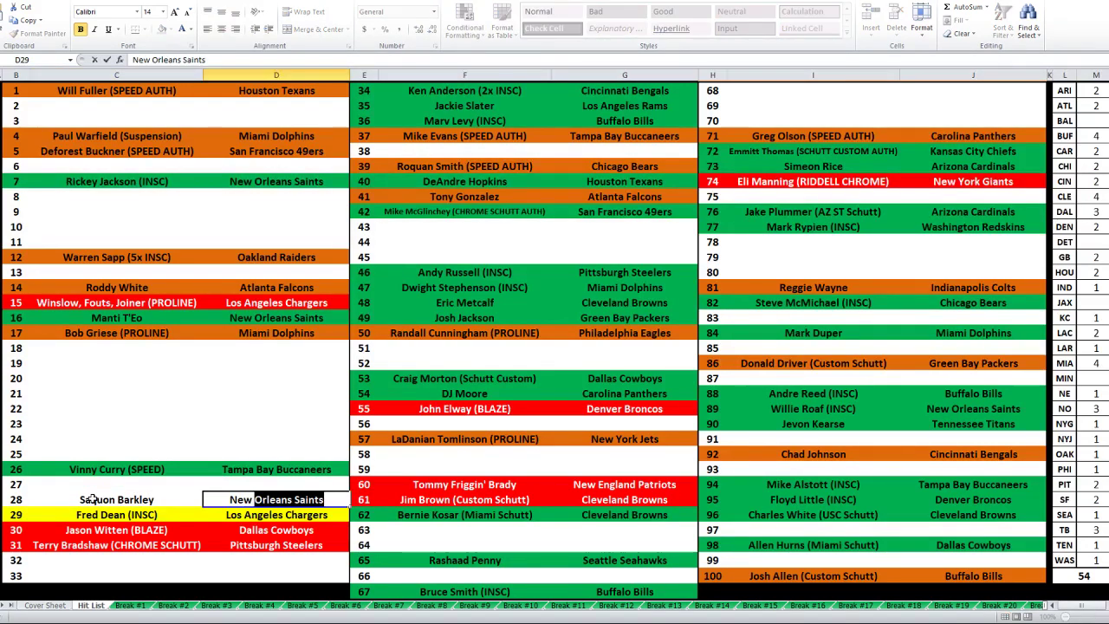
key(Return)
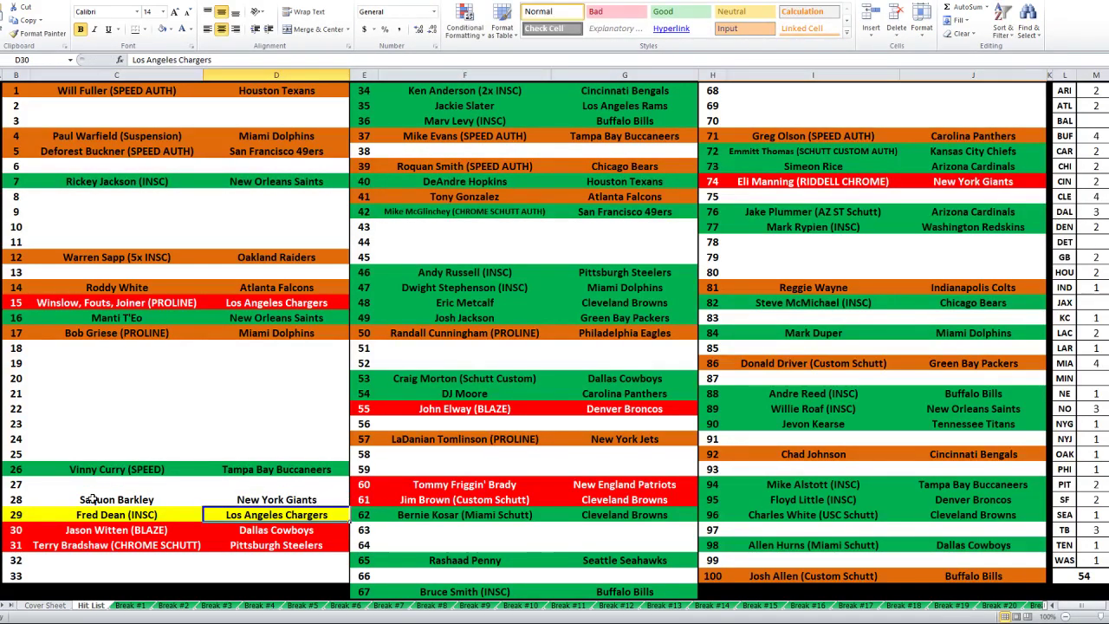
click(1094, 423)
text(2)
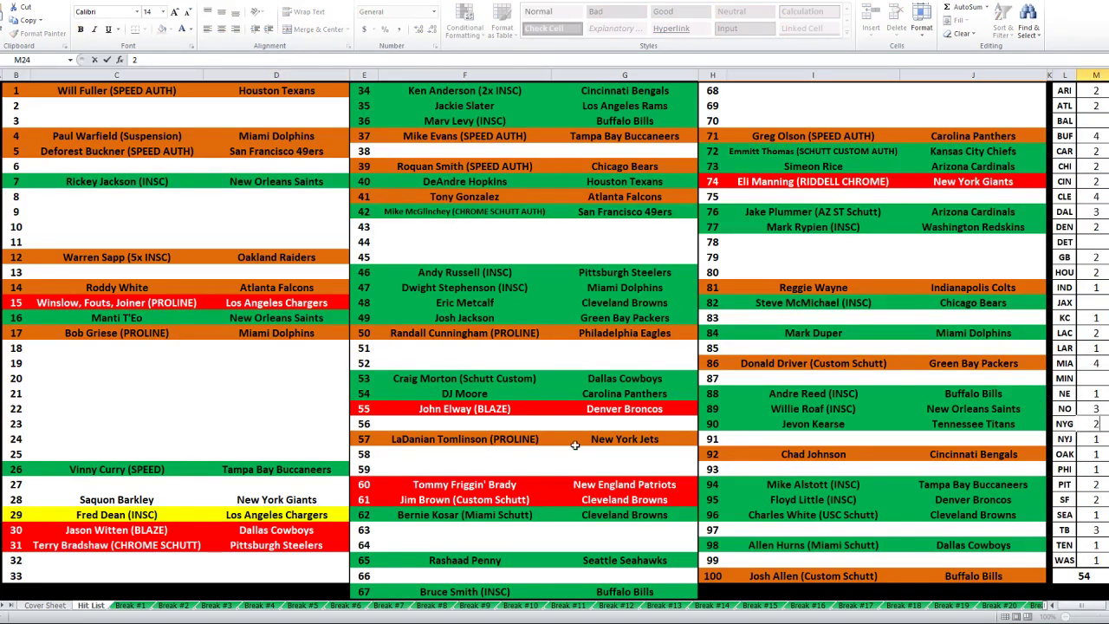
drag(17, 500, 347, 499)
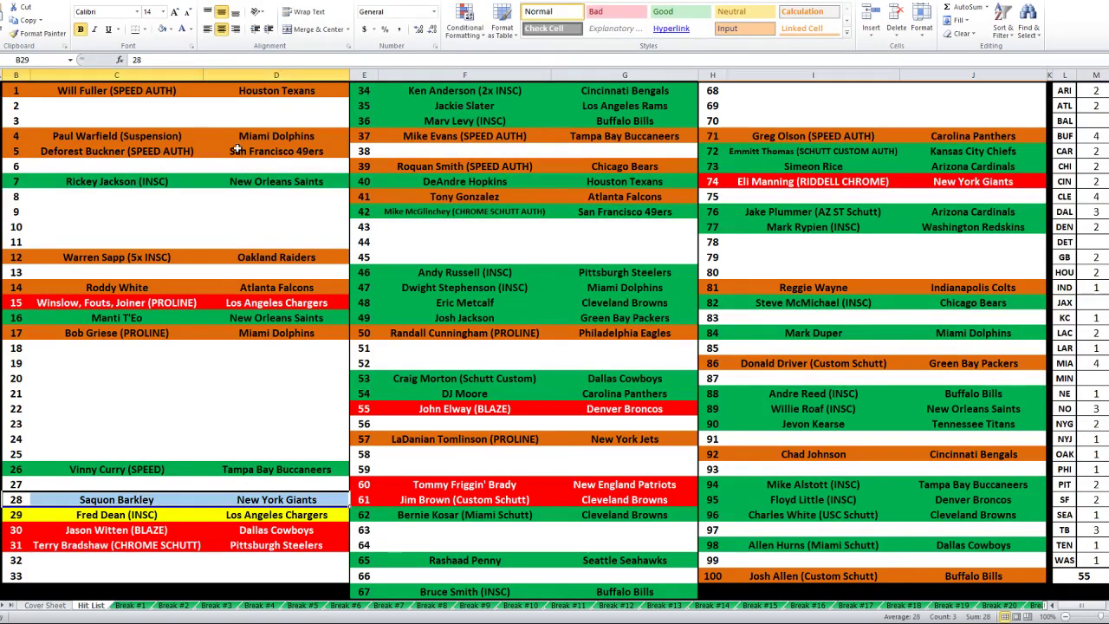
click(171, 29)
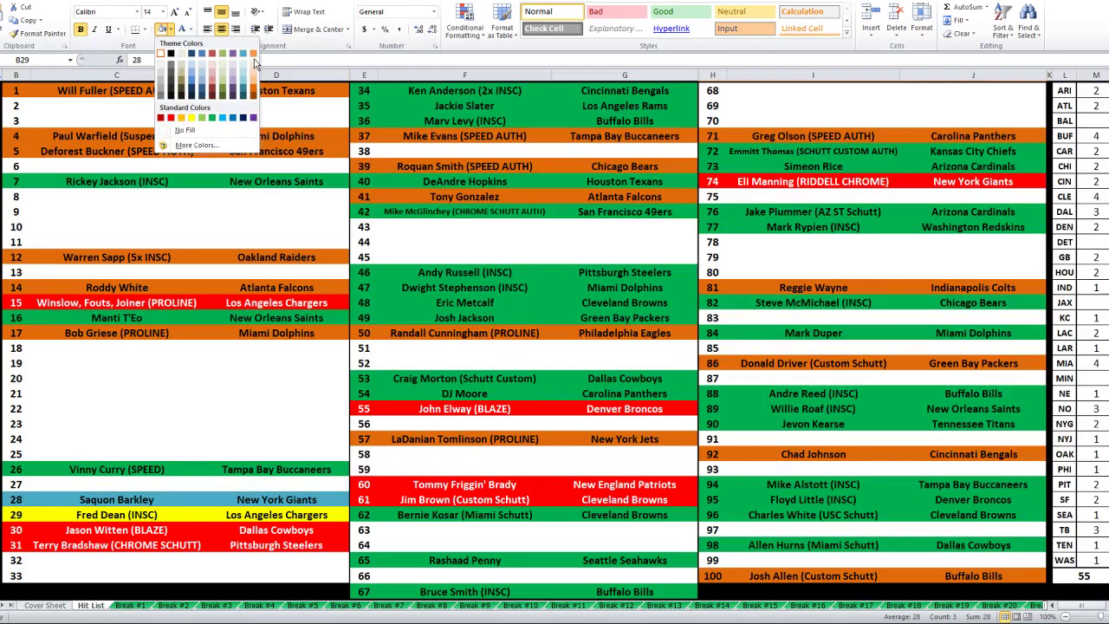
click(253, 84)
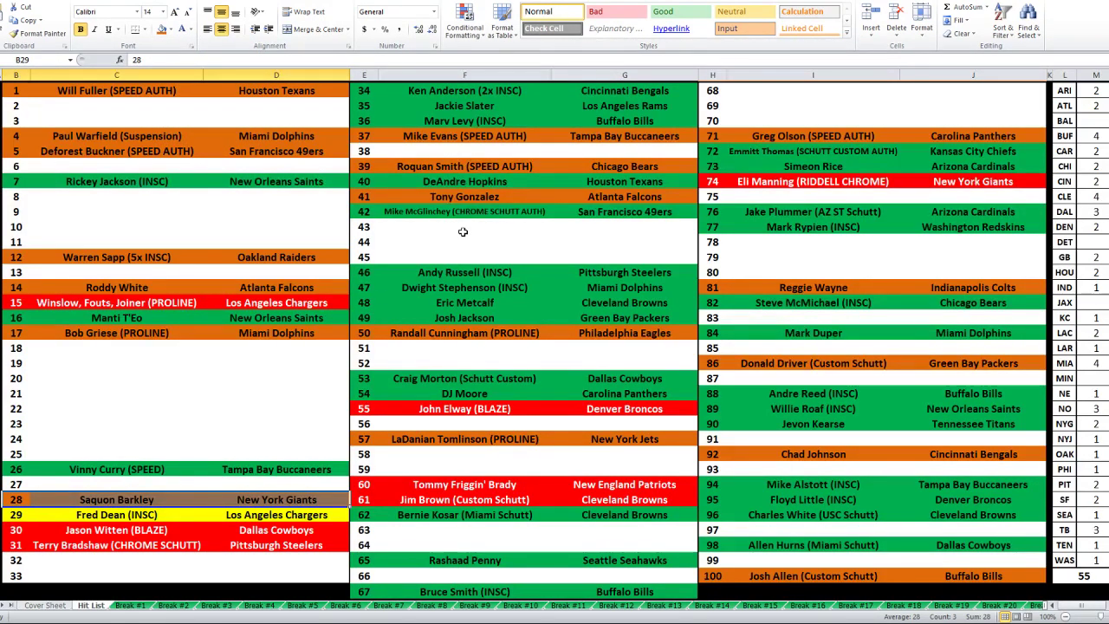
Log a Pittsburgh Steelers hit beside 83 with PIT count 3 in green, then return to Break #44
click(801, 317)
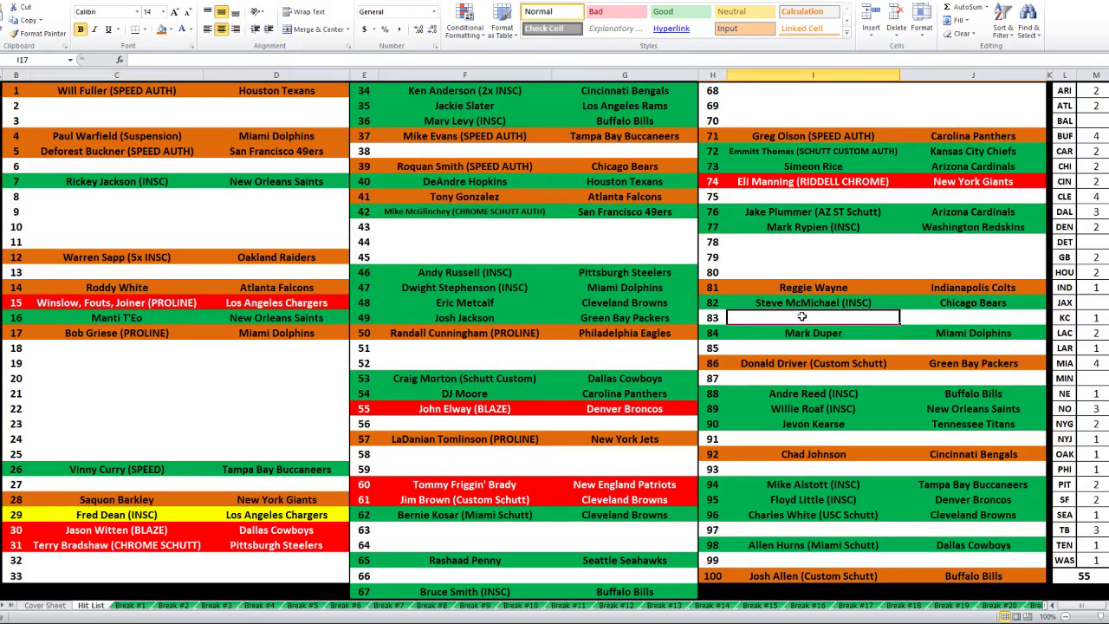
double_click(801, 317)
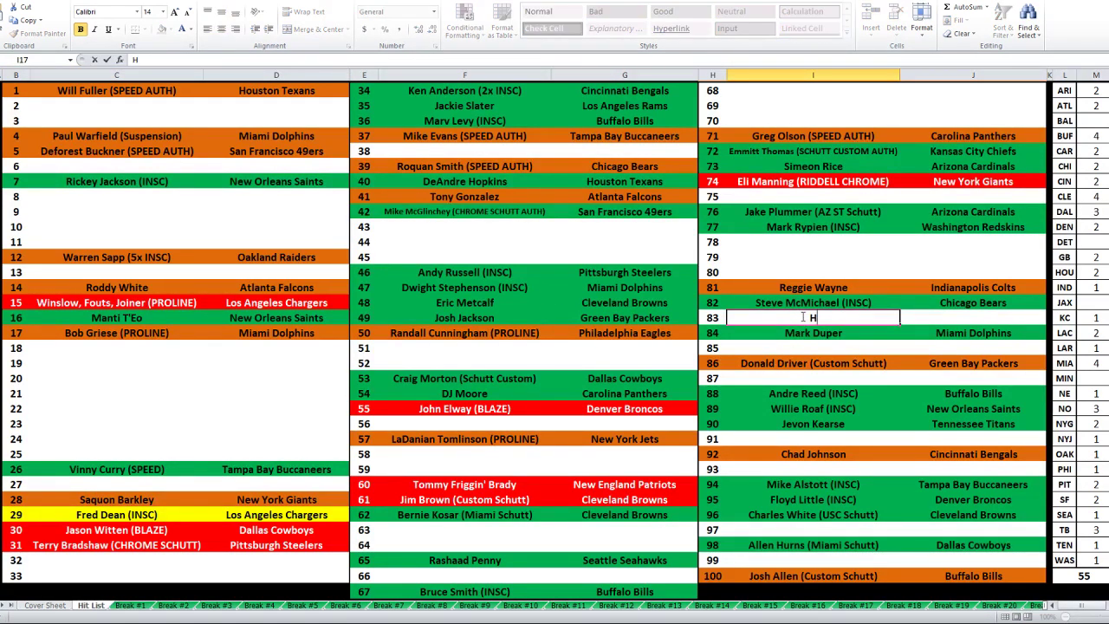
text(Dermonti Dawson)
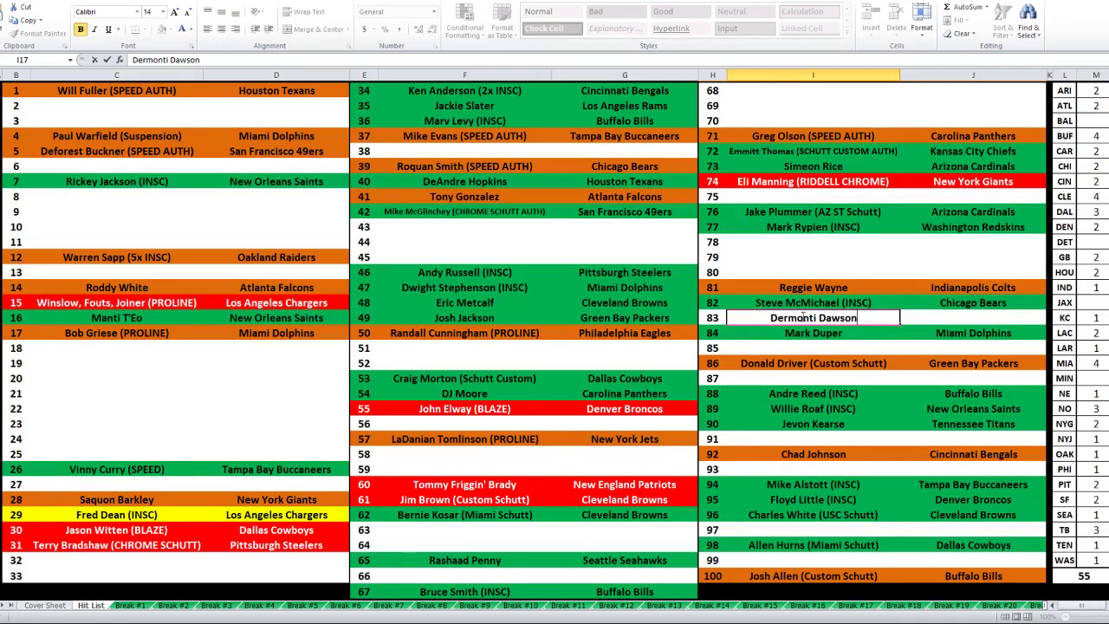
key(Tab)
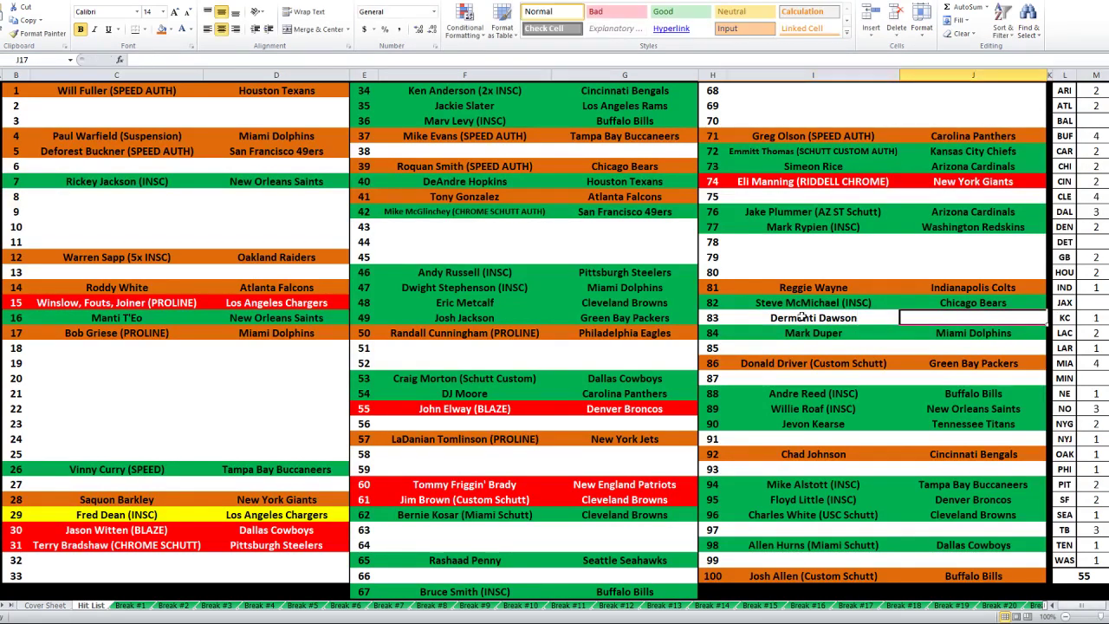
text(Pittsburgh)
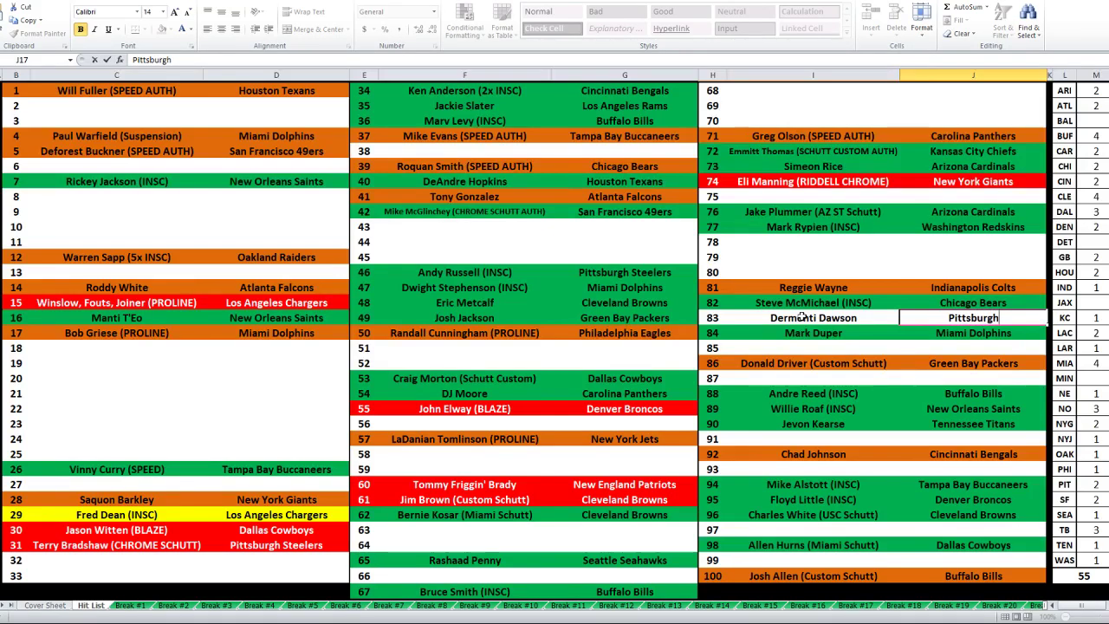
text( STeelers)
key(Return)
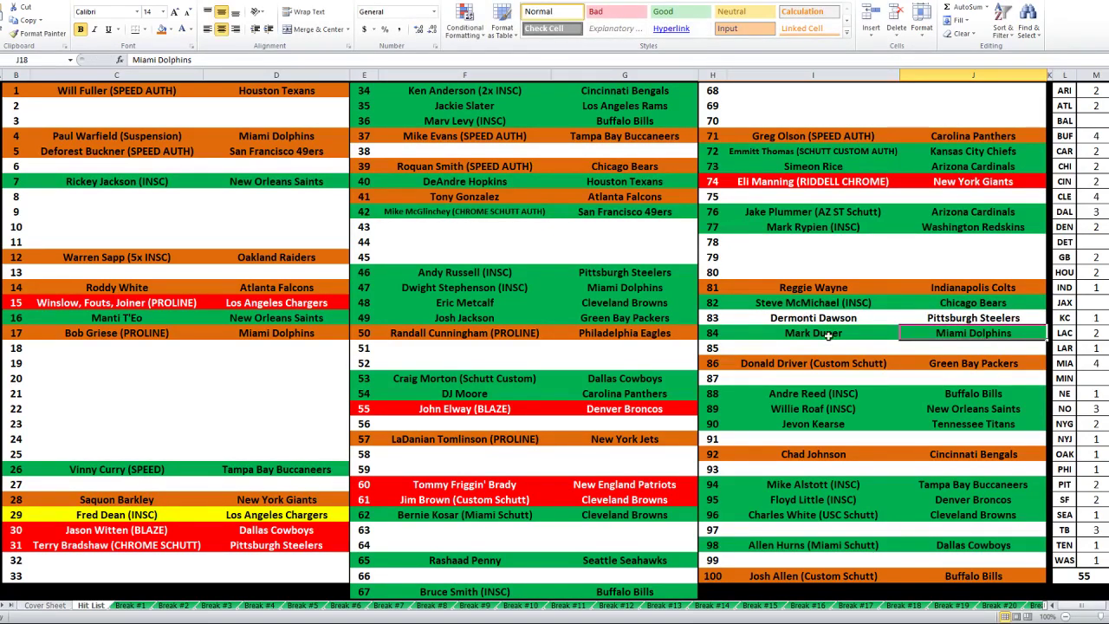
click(1095, 484)
text(3)
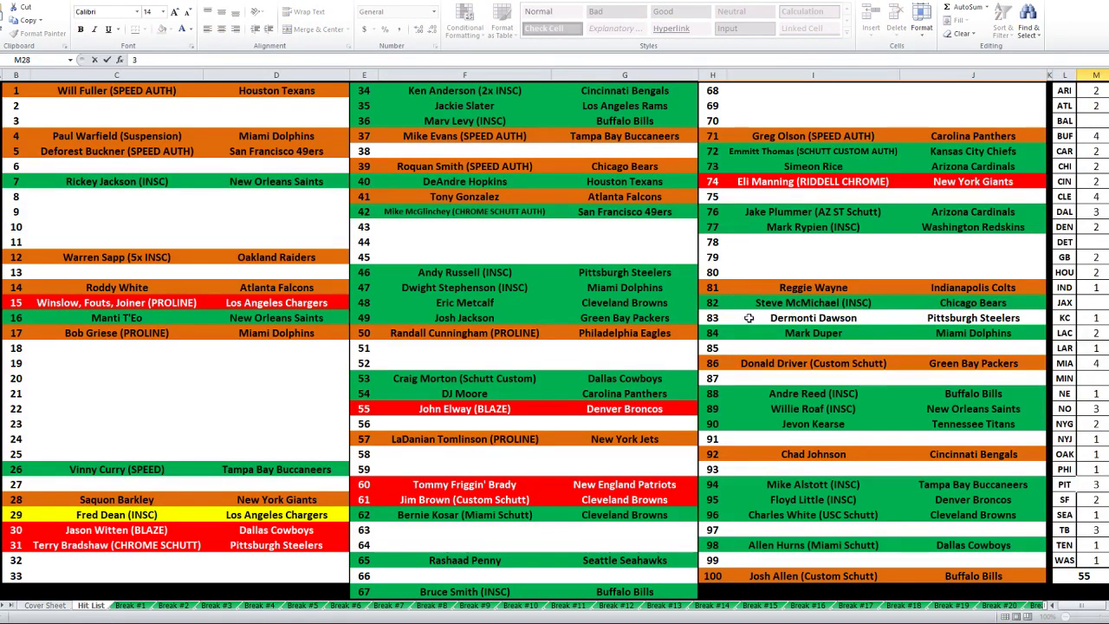
drag(717, 317, 935, 318)
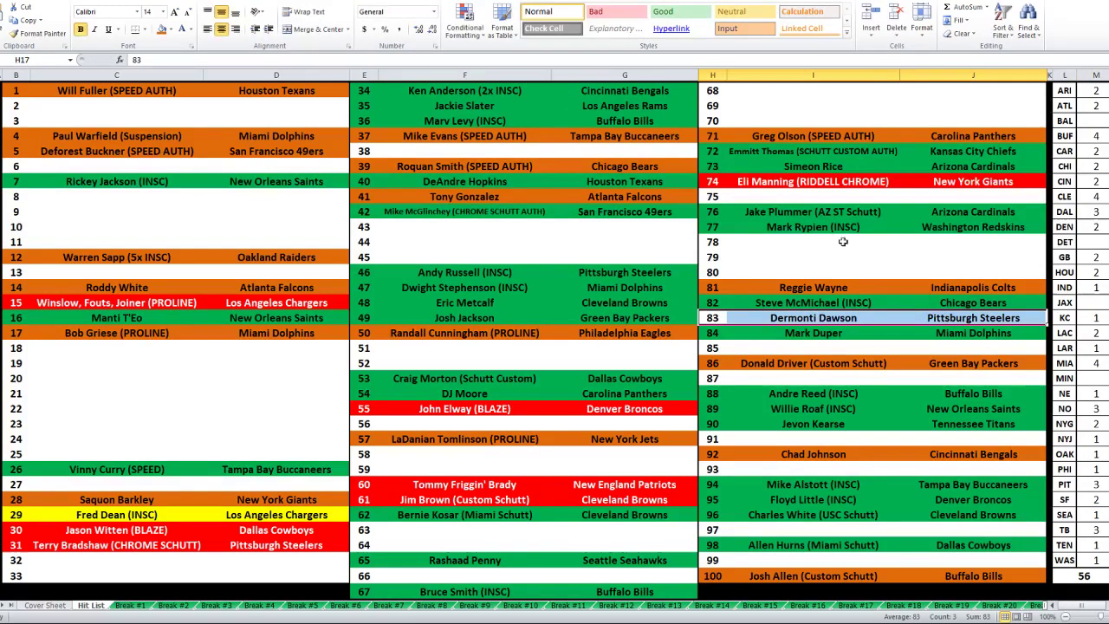
click(169, 31)
click(214, 98)
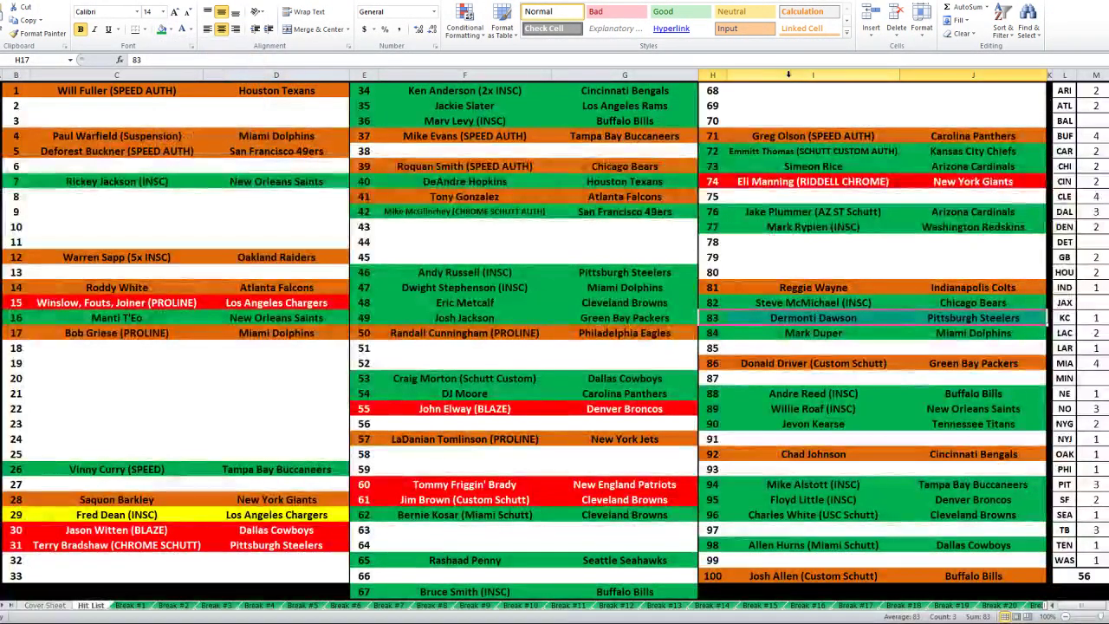
click(19, 610)
click(836, 607)
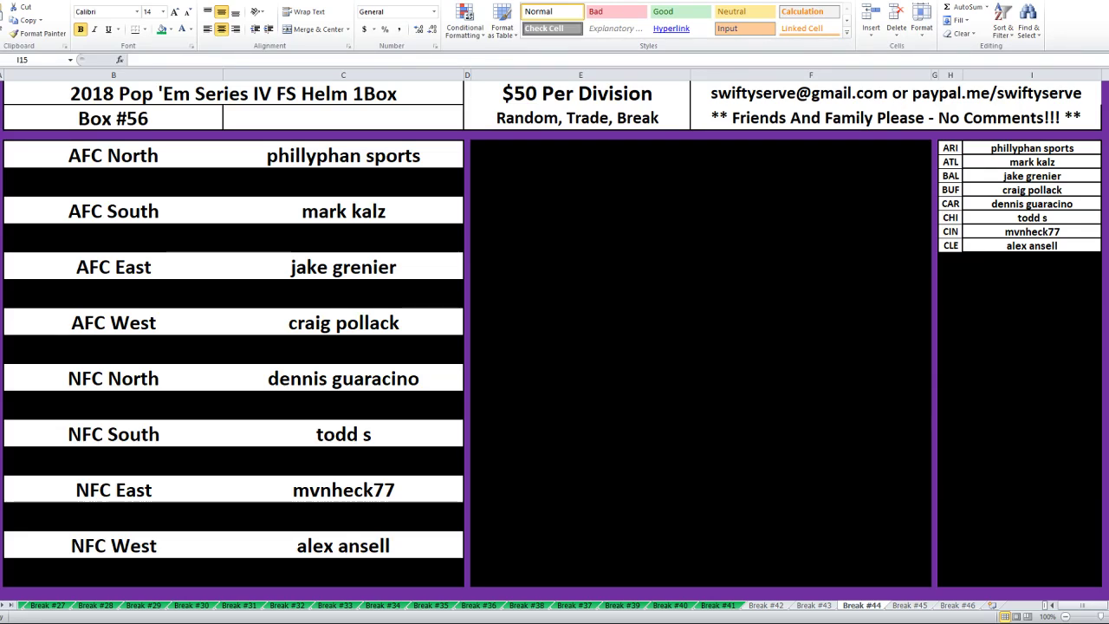
Copy the eight owner names in I7:I14 of the Break #44 sheet
key(alt+Tab)
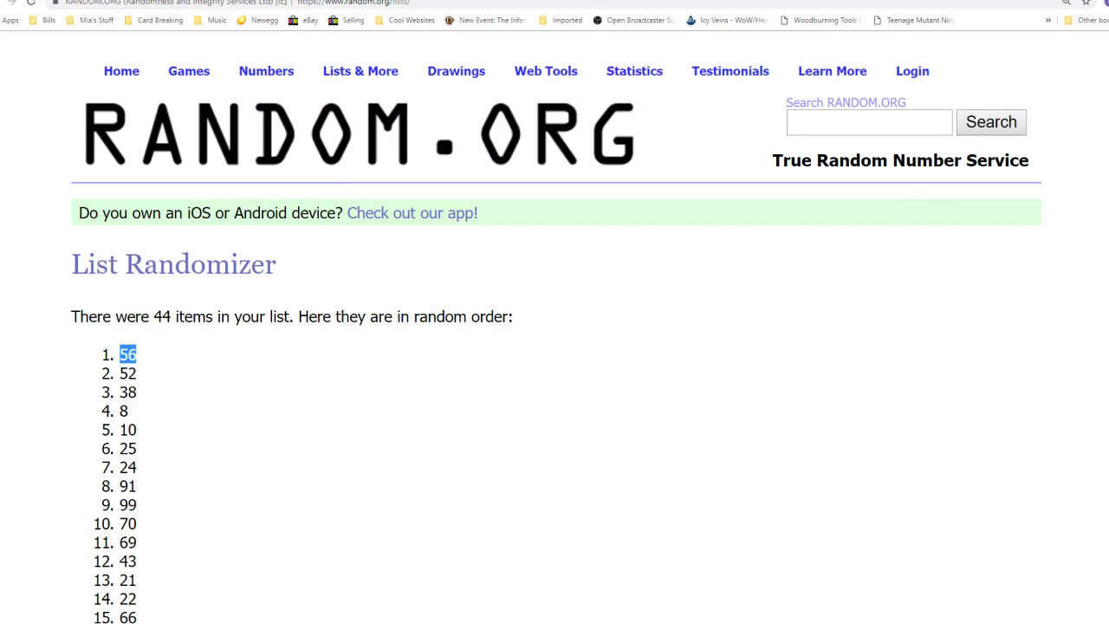
key(alt+Tab)
drag(1012, 148, 1027, 245)
key(ctrl+c)
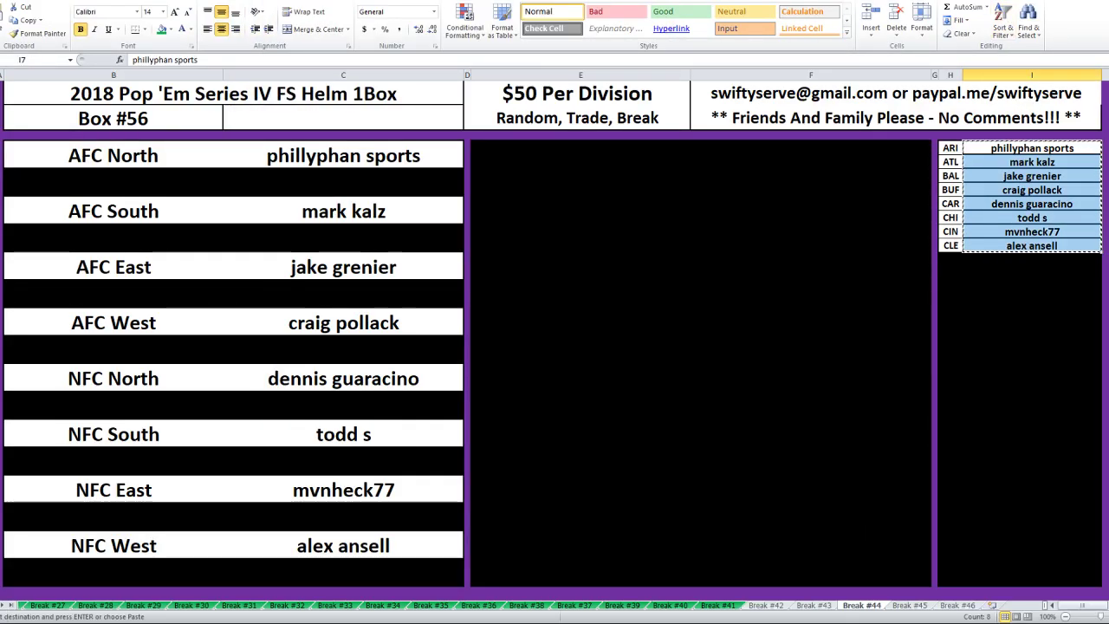
Open a fresh List Randomizer form and paste the eight owner names into it
key(alt+Tab)
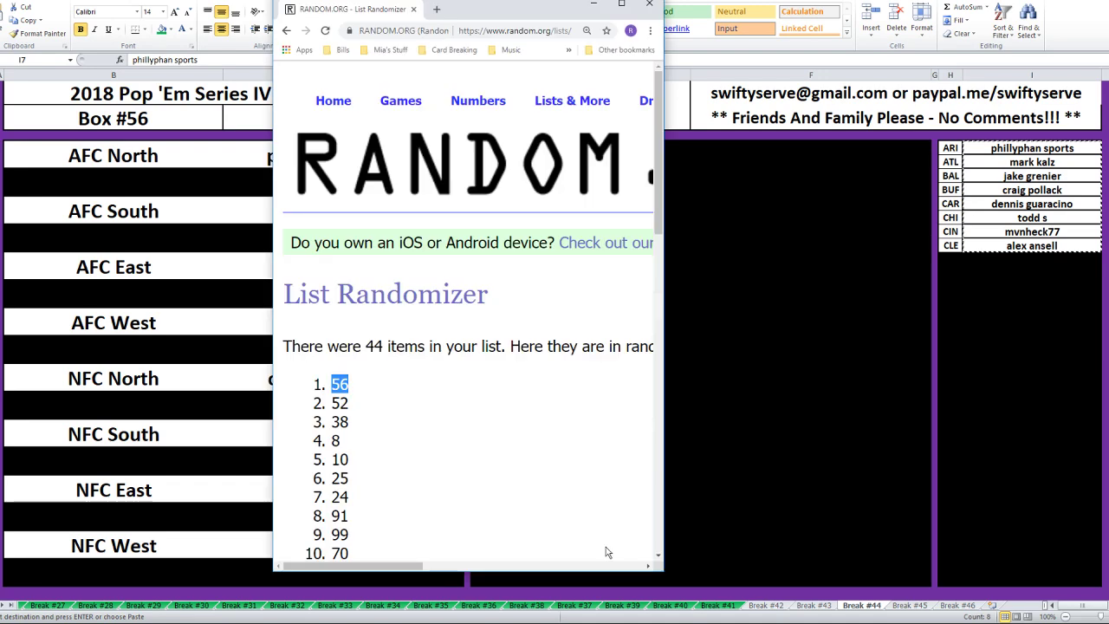
mouse_move(572, 101)
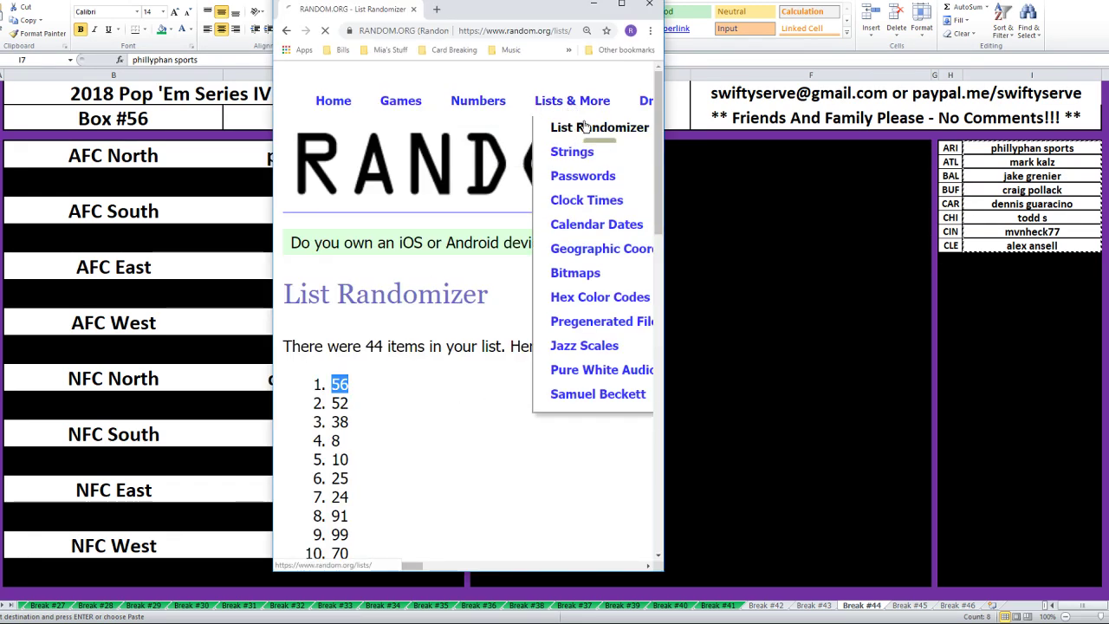
click(577, 126)
scroll(454, 389, down, 2)
click(454, 390)
key(ctrl+v)
Resize and reposition the browser window, then minimize it to reveal Excel
scroll(459, 394, down, 3)
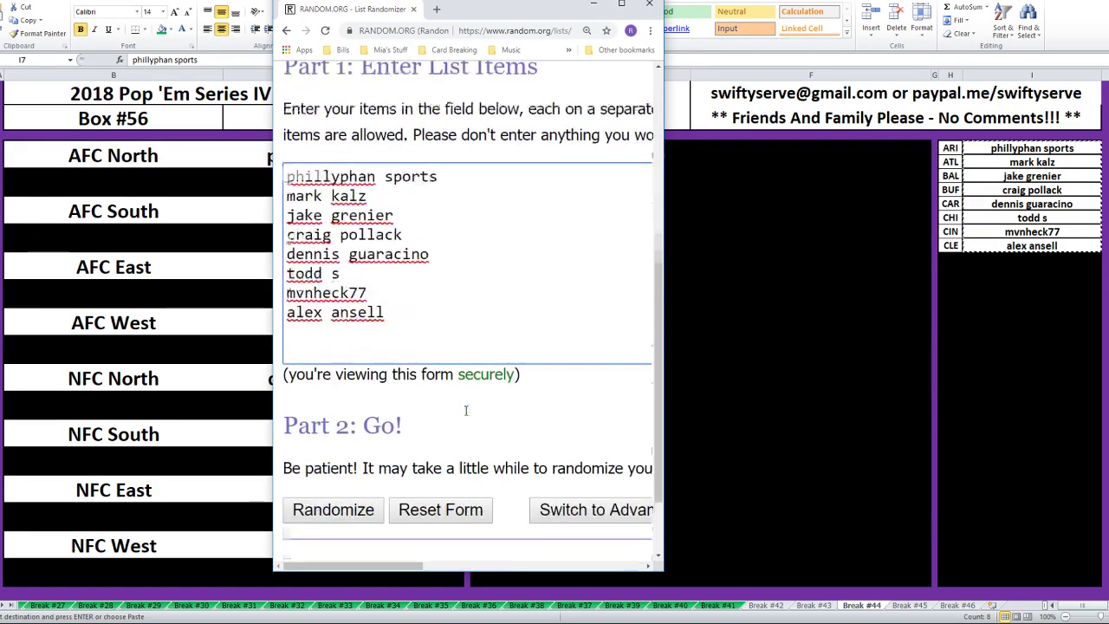
click(629, 5)
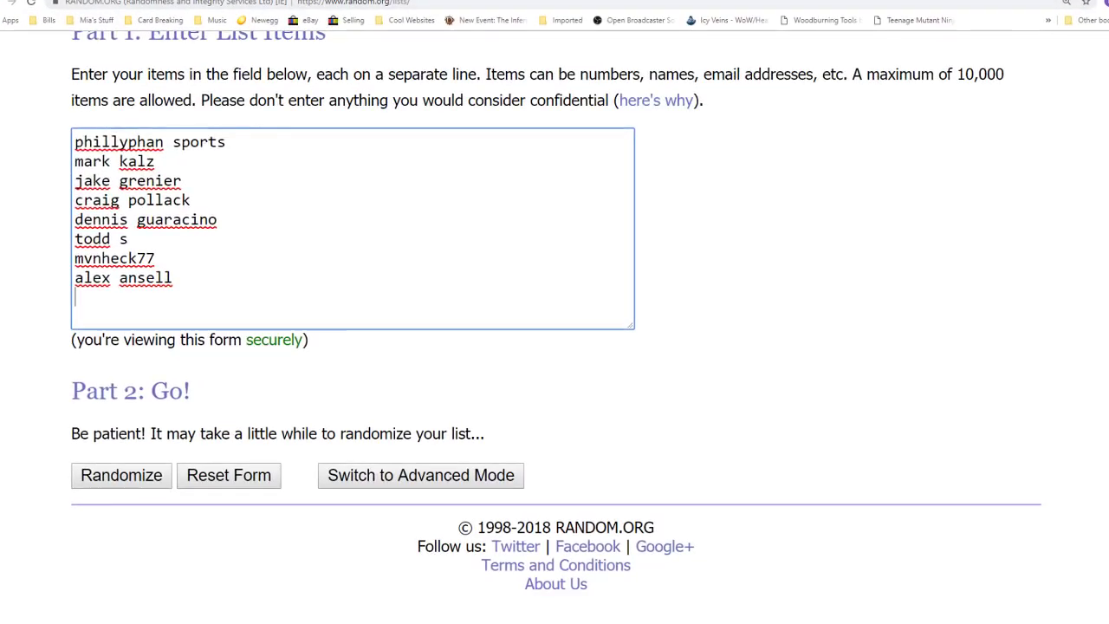
scroll(980, 109, up, 5)
double_click(630, 5)
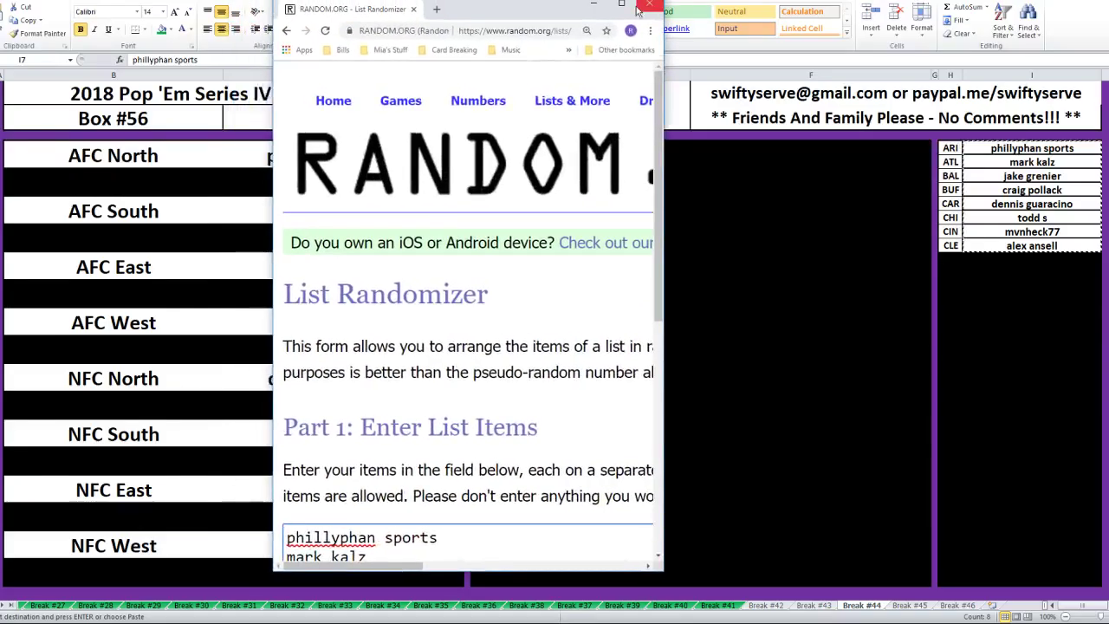
drag(520, 7, 742, 7)
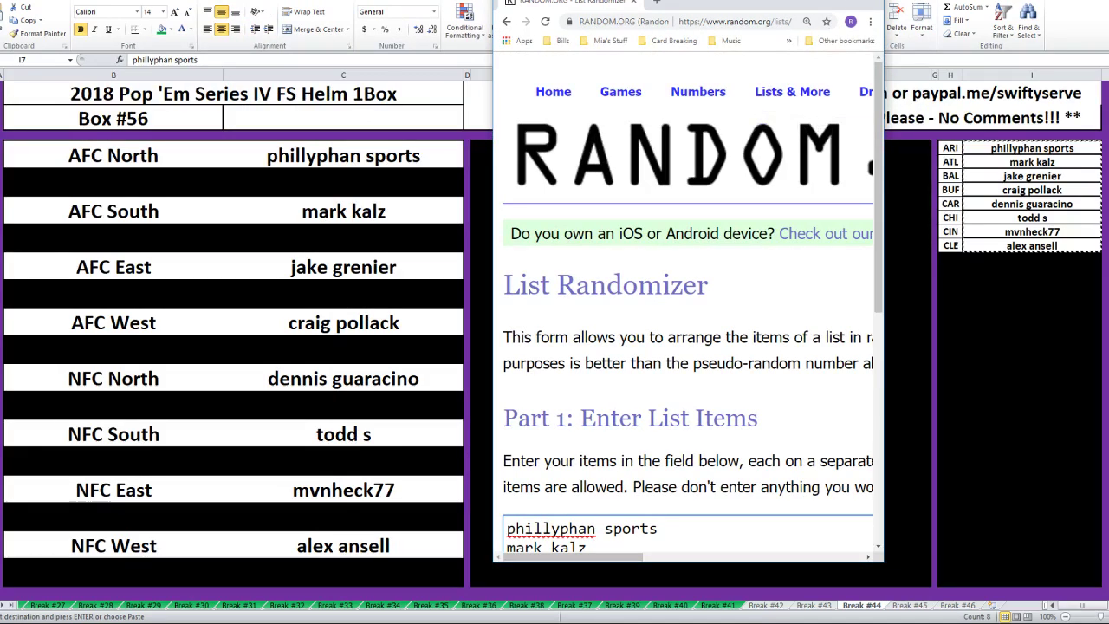
click(862, 3)
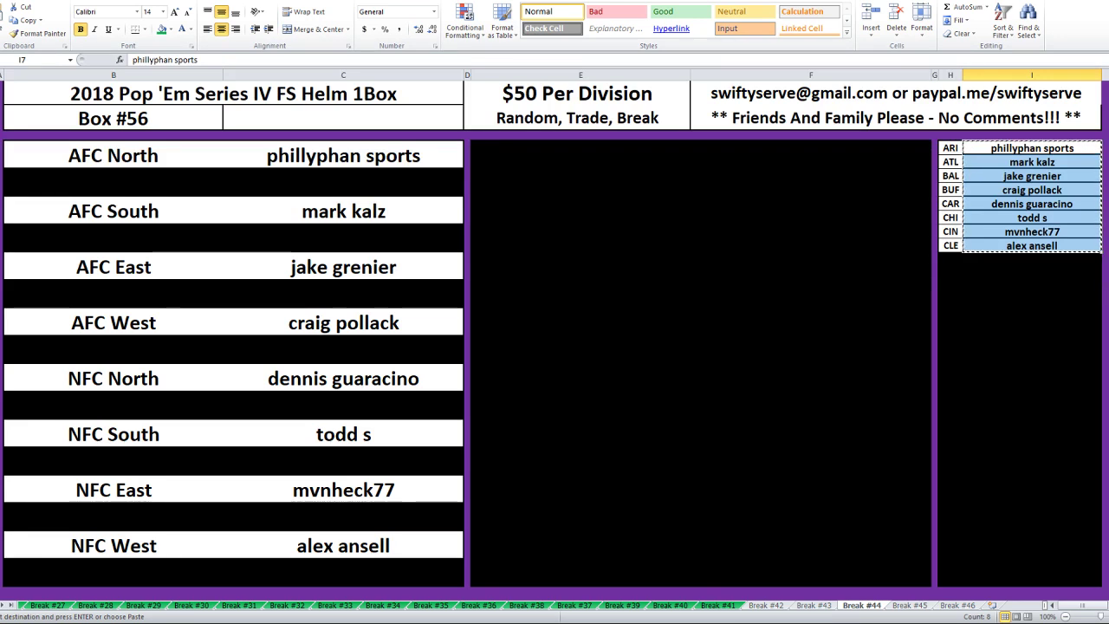
Fill the BAL, CAR and CHI through CLE division rows green
click(1059, 204)
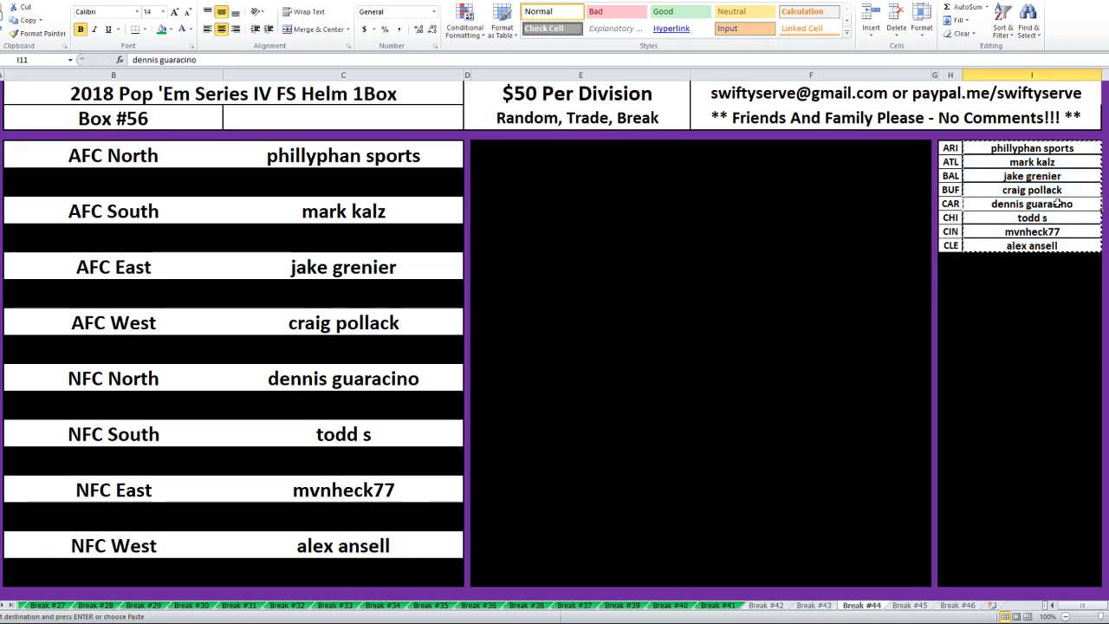
drag(950, 204, 986, 176)
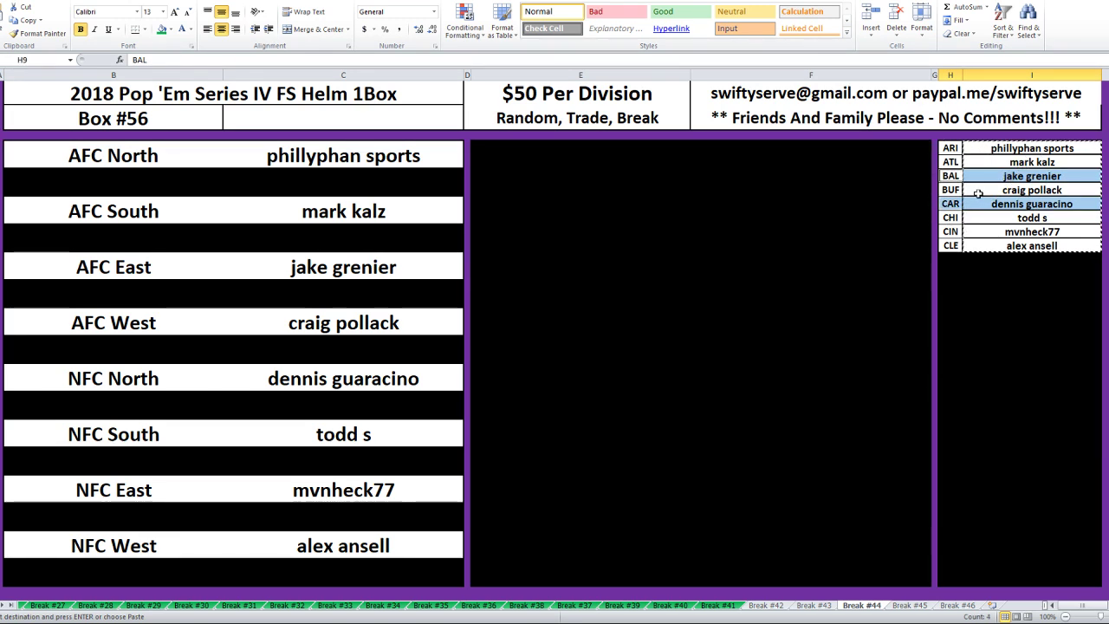
drag(950, 218, 991, 235)
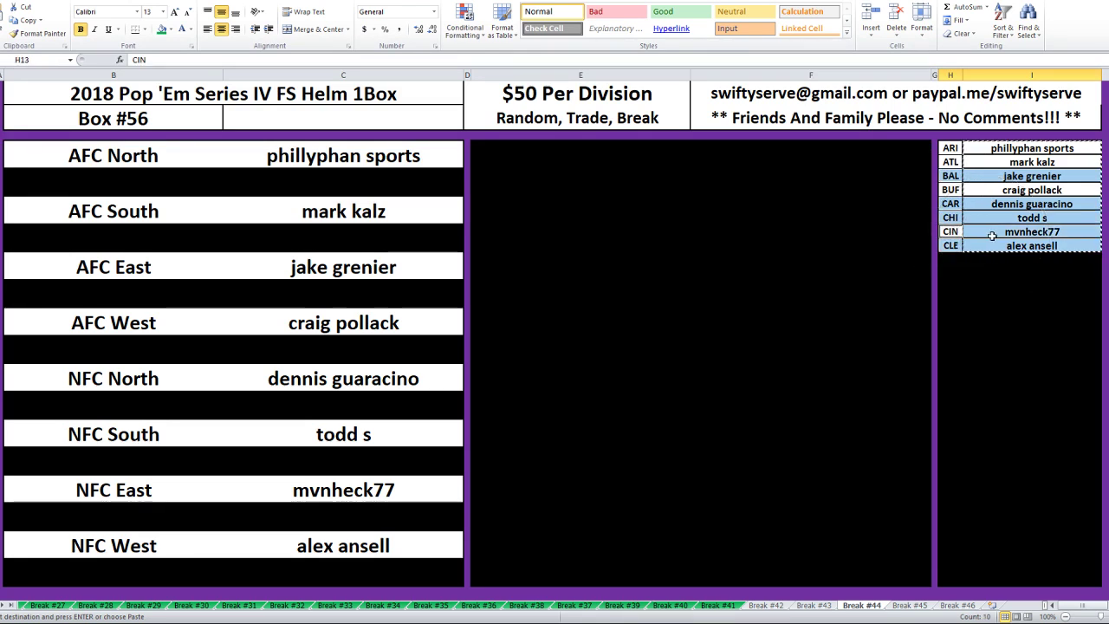
click(161, 28)
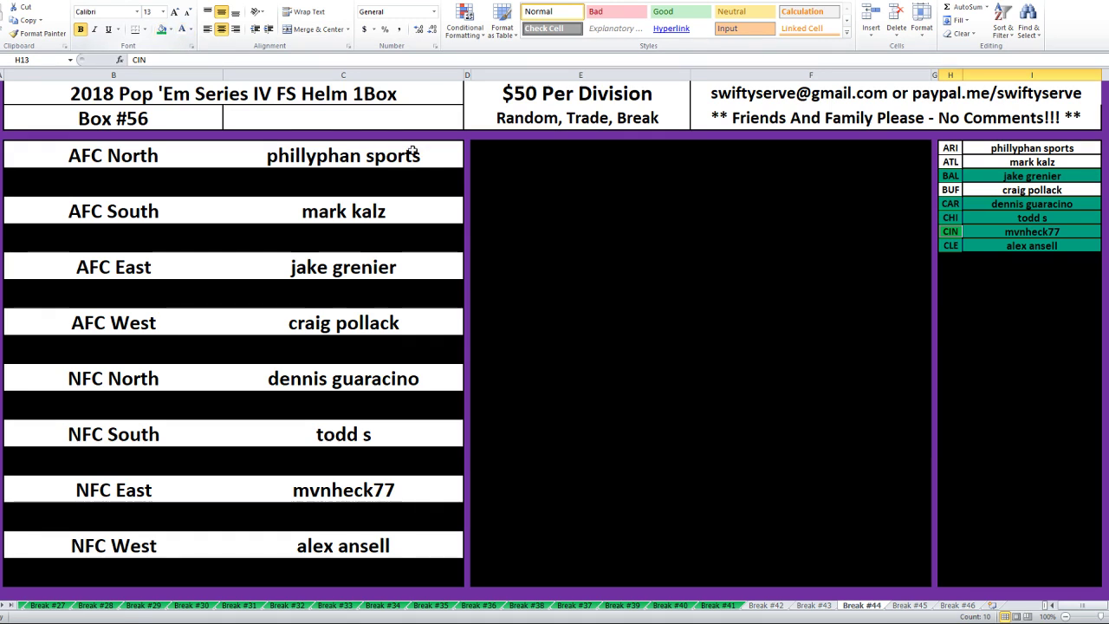
click(950, 231)
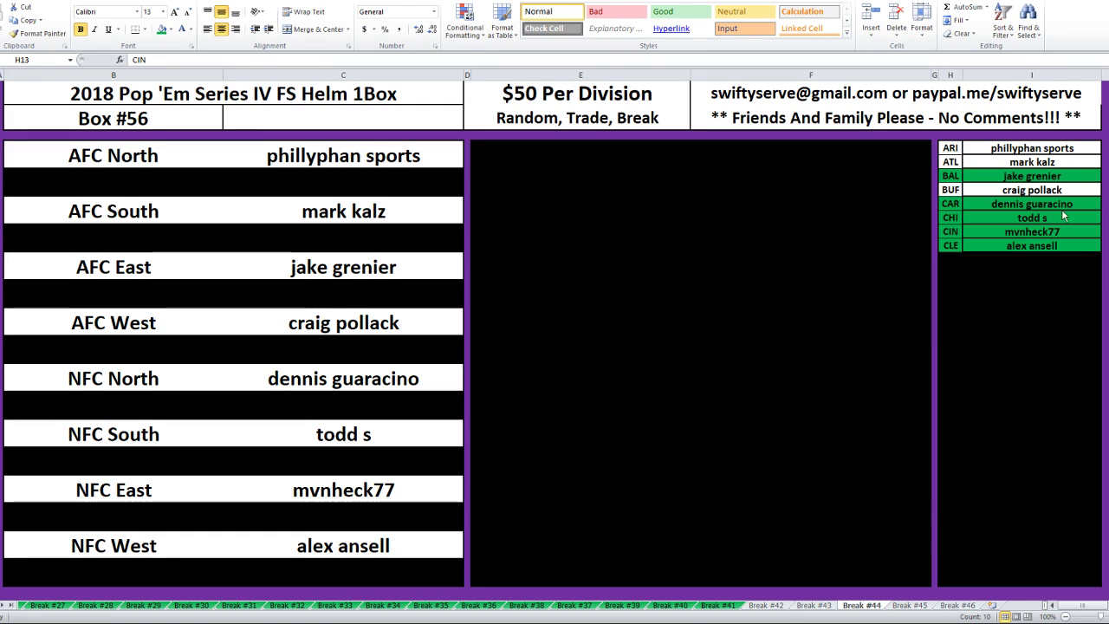
Fill the remaining ARI, BUF and ATL rows green as well
drag(958, 149, 983, 150)
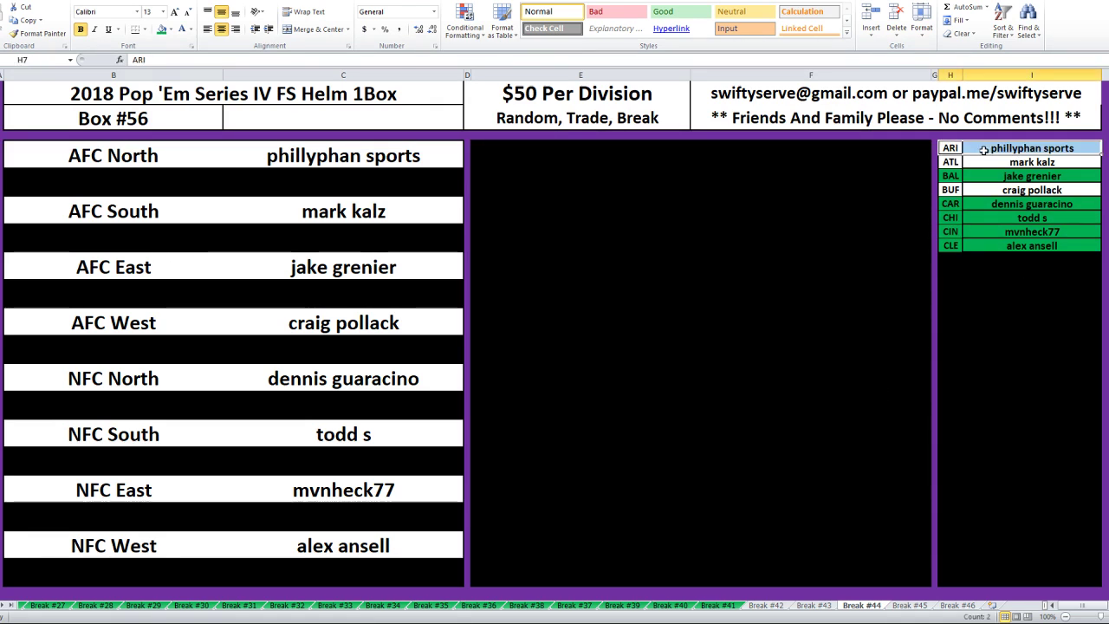
drag(960, 190, 983, 194)
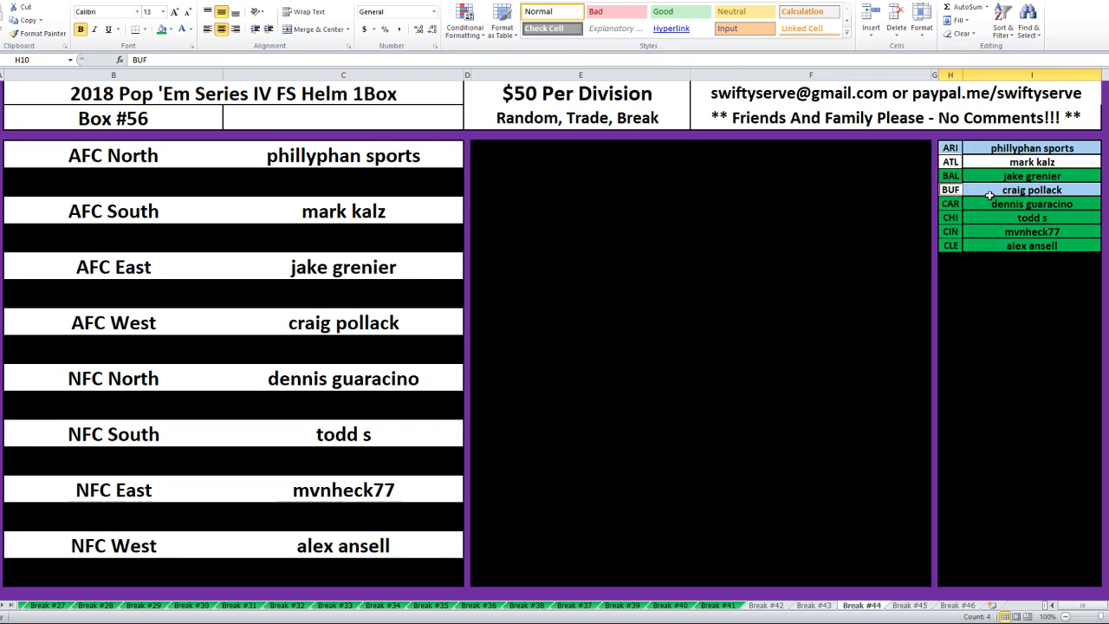
click(162, 29)
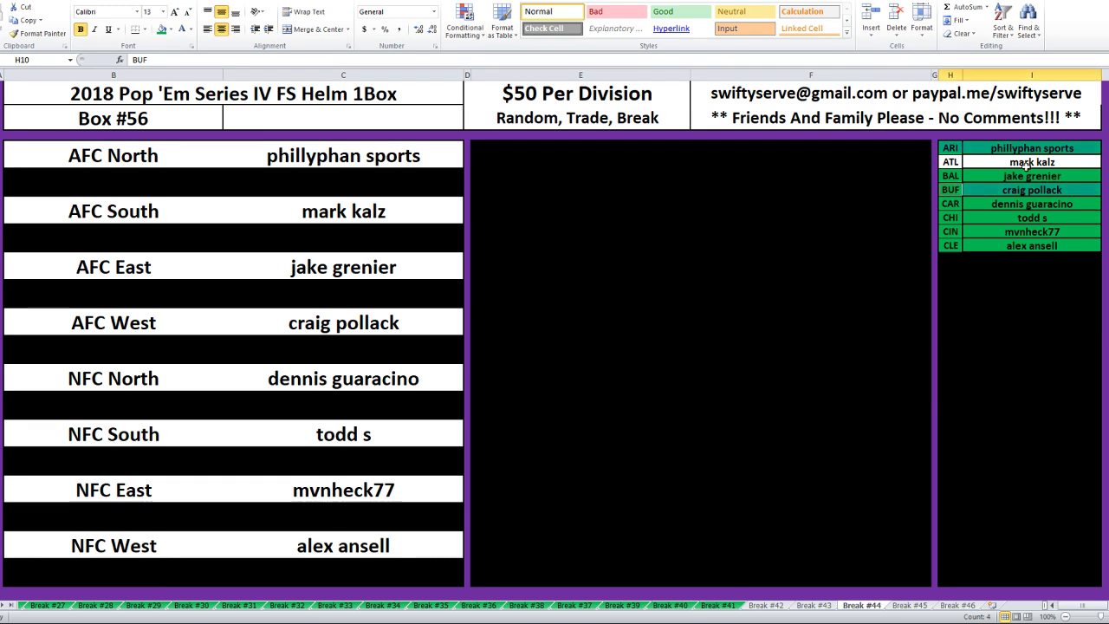
drag(952, 162, 975, 171)
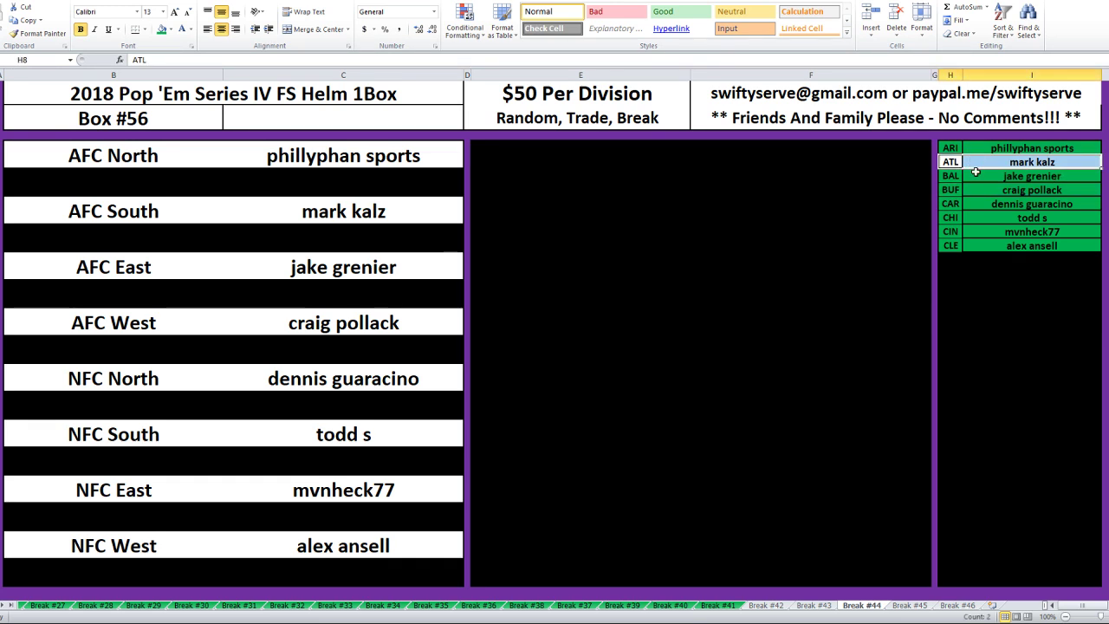
click(161, 28)
key(alt+Tab)
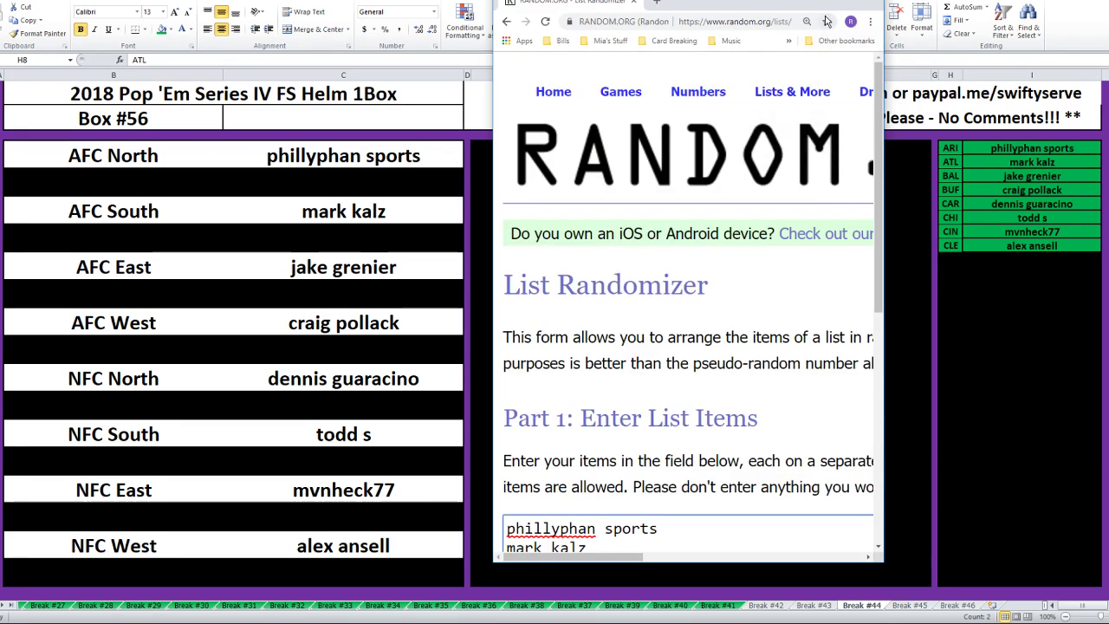
Shuffle the eight owner names four more times in the List Randomizer
double_click(842, 3)
scroll(597, 272, down, 3)
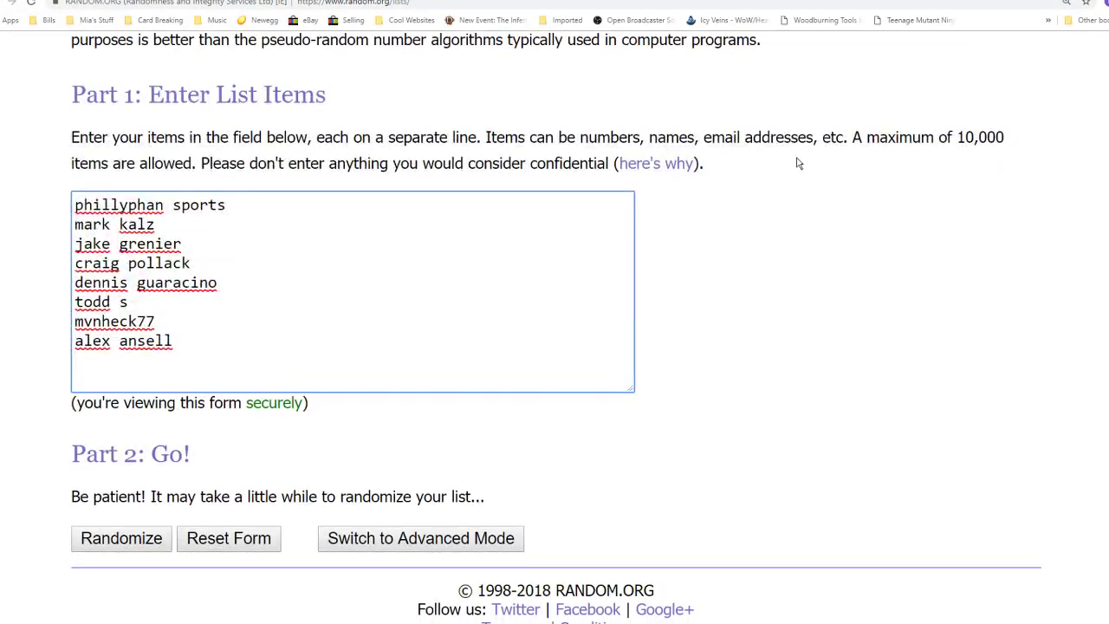
click(147, 539)
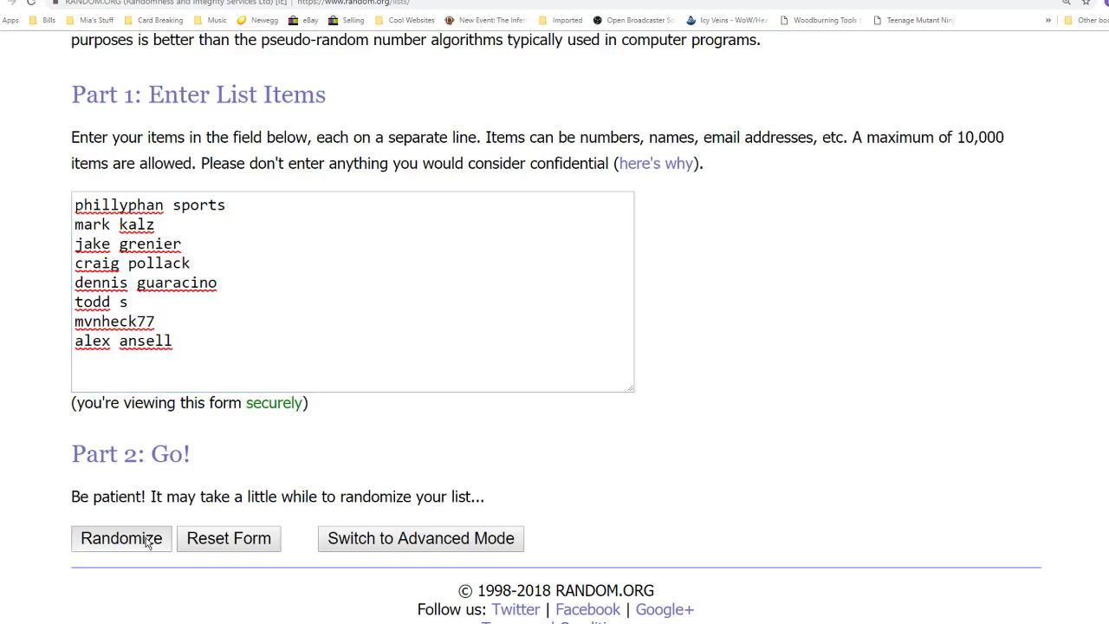
scroll(144, 542, down, 1)
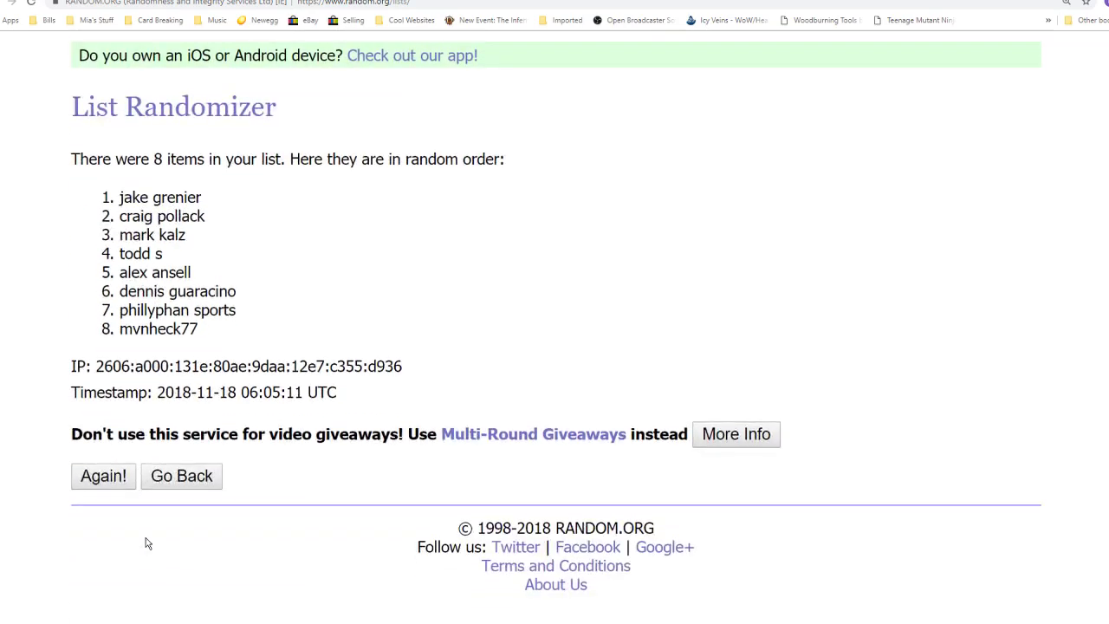
scroll(103, 479, down, 3)
click(103, 476)
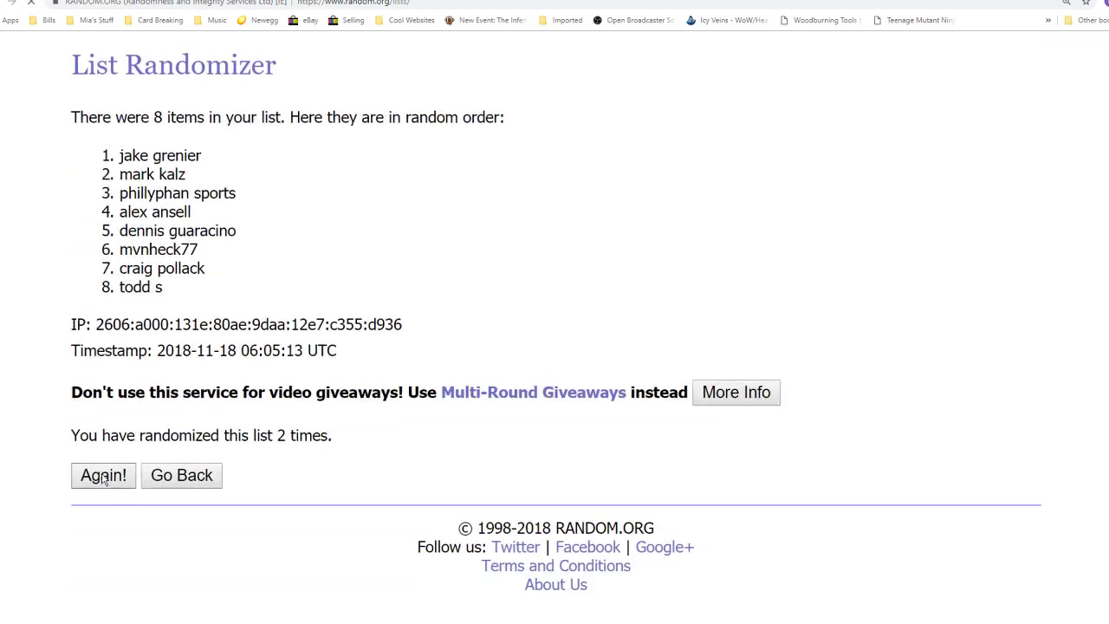
scroll(103, 479, down, 2)
click(103, 477)
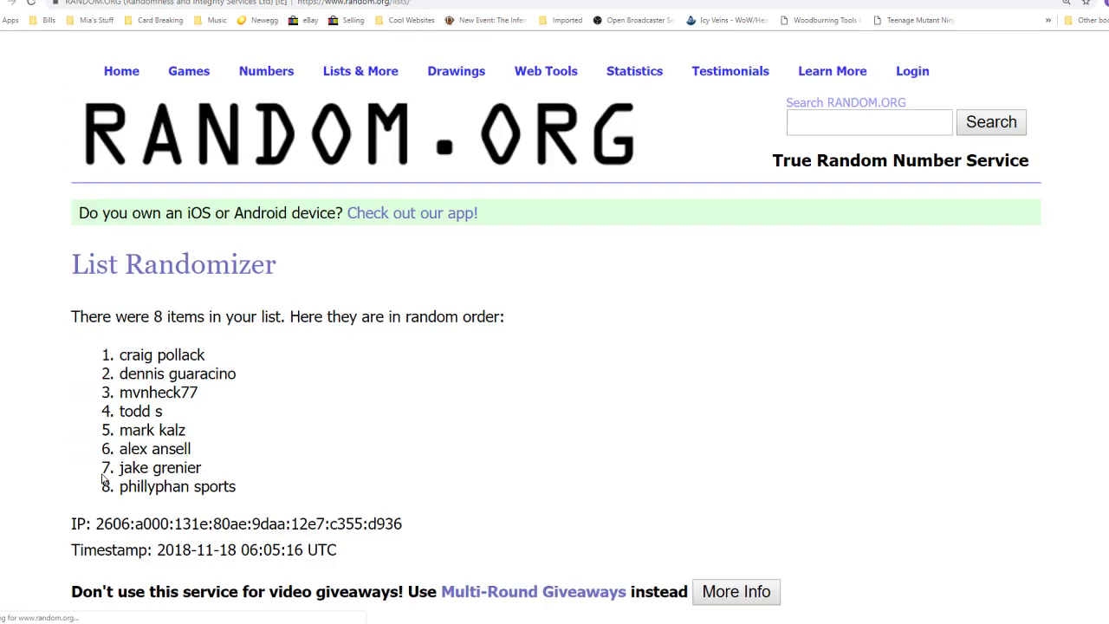
scroll(103, 479, down, 2)
click(103, 476)
Select all eight owner names in their new order and copy them
scroll(103, 479, down, 2)
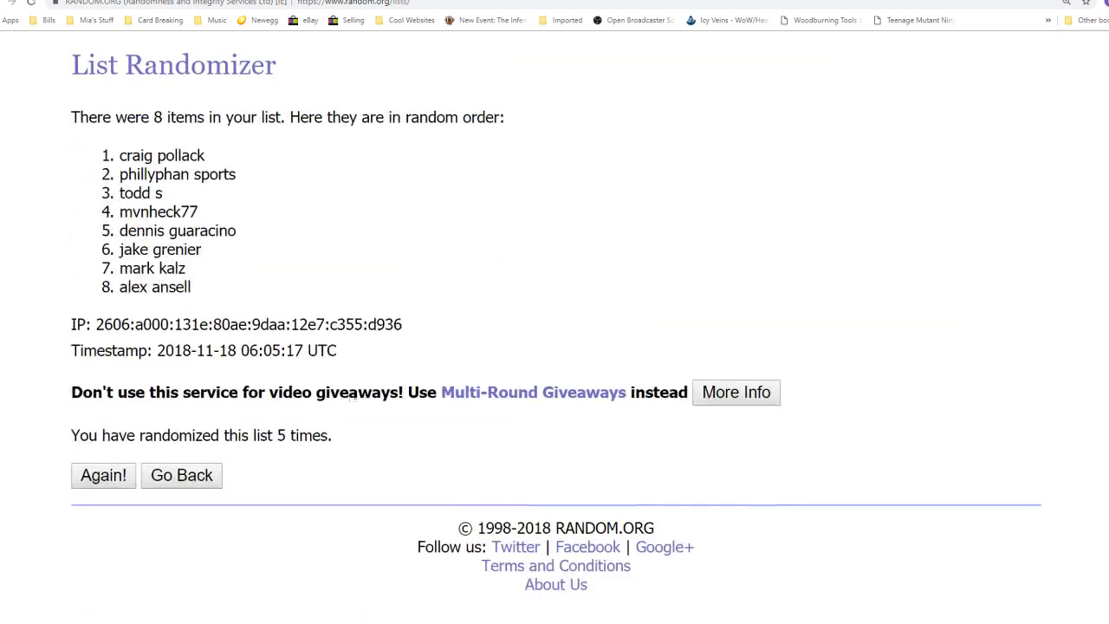
drag(244, 427, 427, 399)
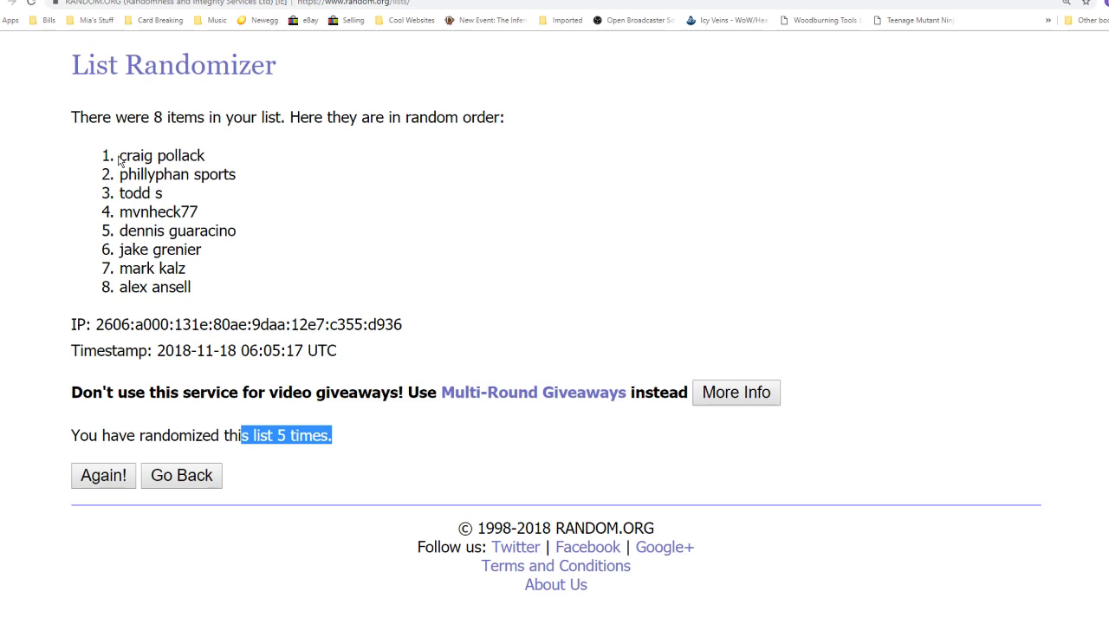
drag(119, 157, 201, 293)
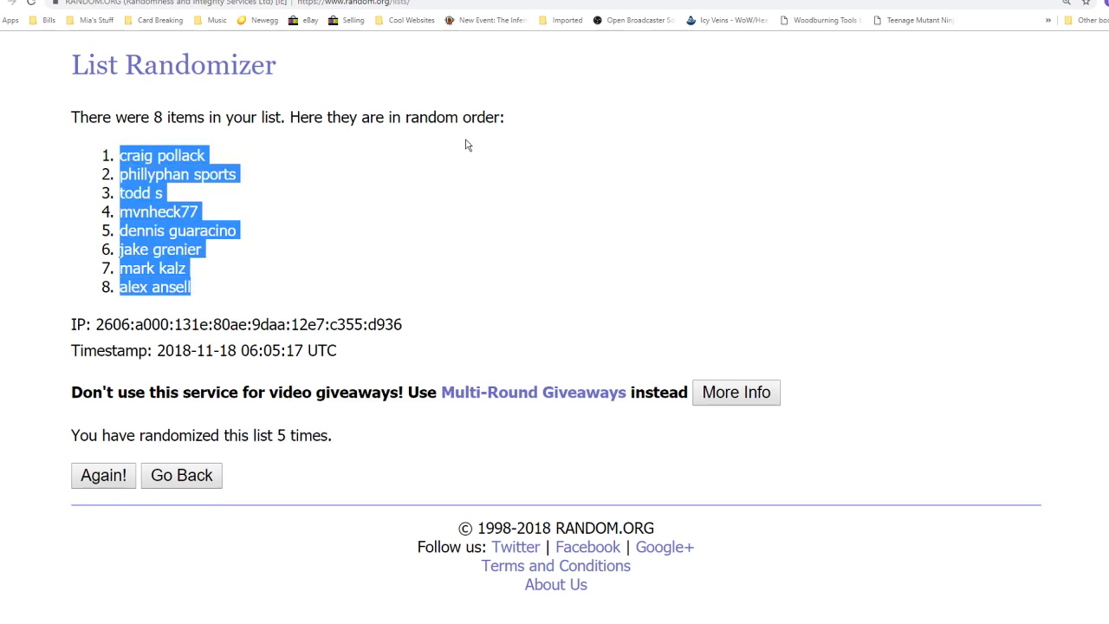
key(alt+Tab)
Paste the reshuffled owner order over the green owner list starting at I7
right_click(1008, 149)
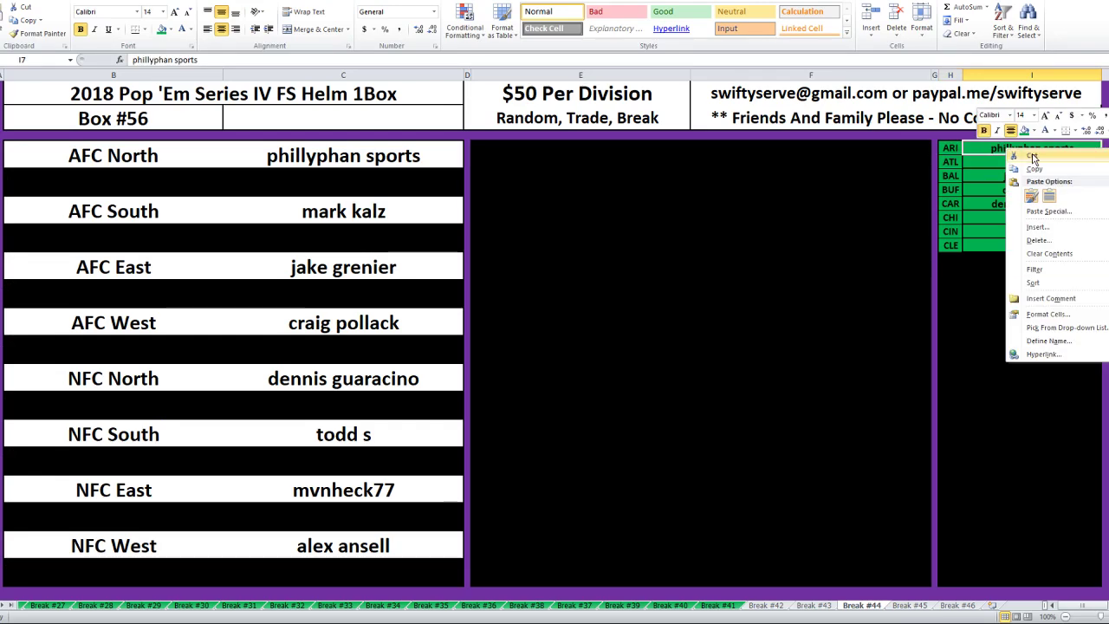
click(1048, 196)
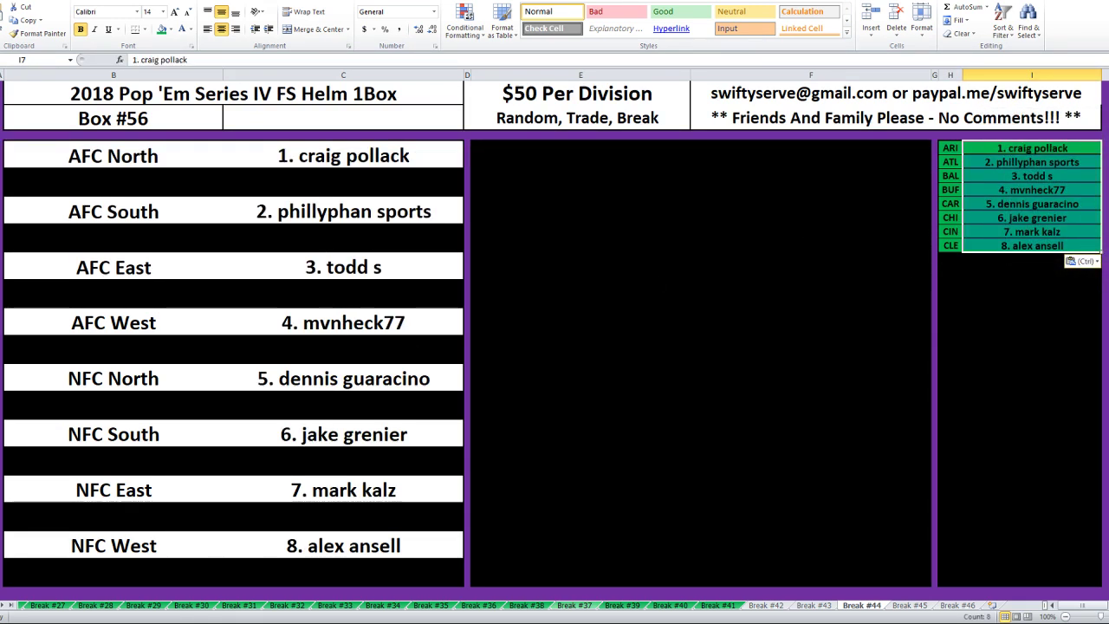
key(alt+Tab)
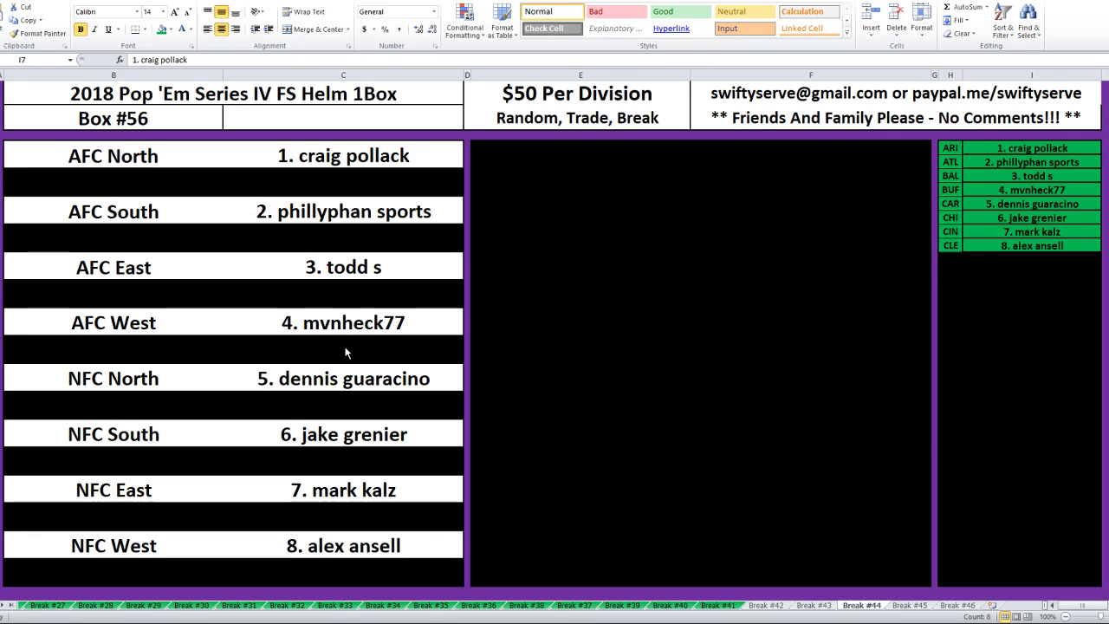
Fill the AFC West row (B19:C19) and the NFC West row (B35:C35) green
drag(205, 334, 286, 327)
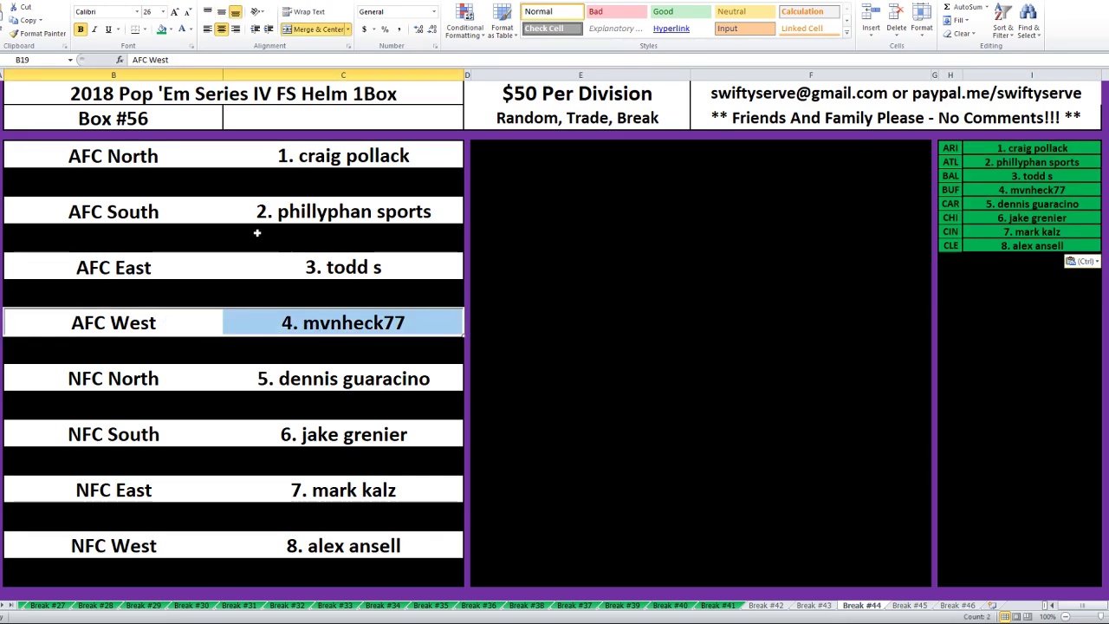
click(162, 29)
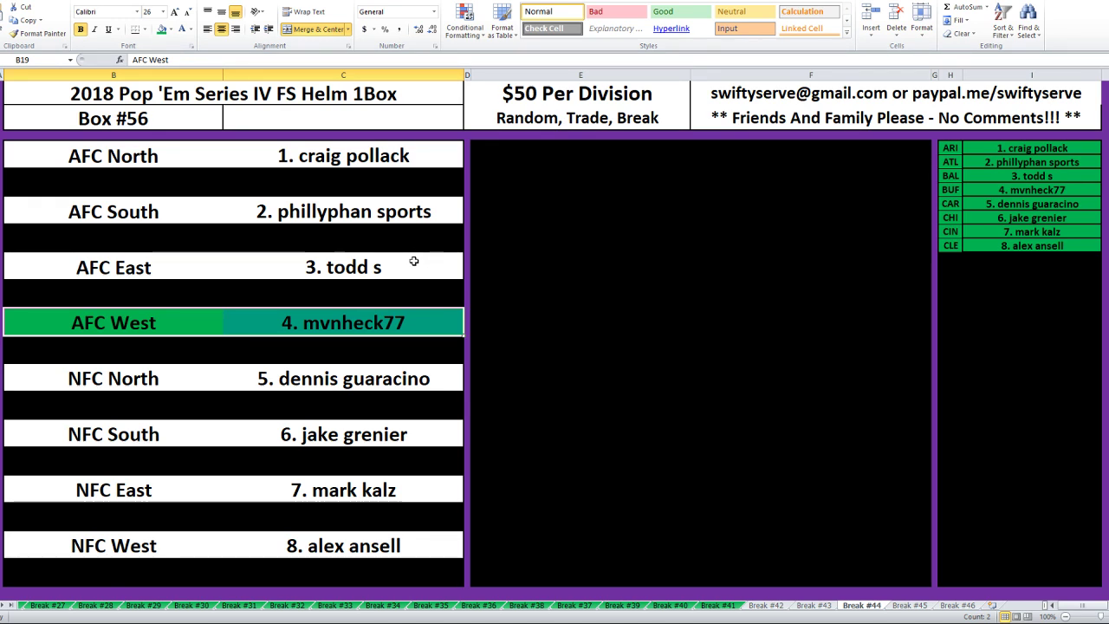
click(423, 319)
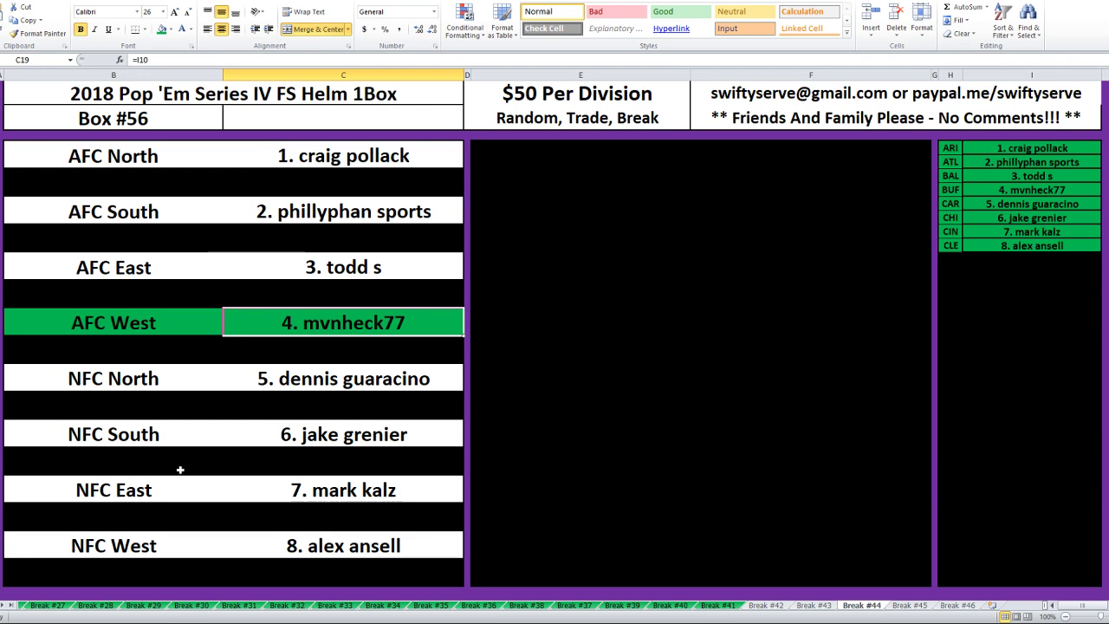
drag(134, 542, 260, 544)
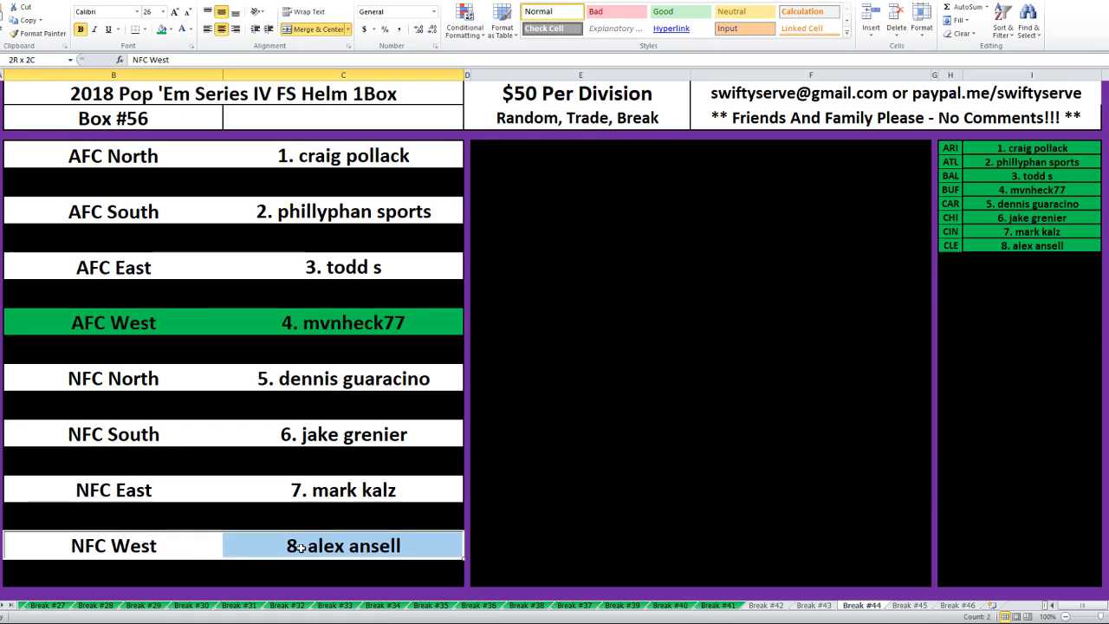
click(163, 30)
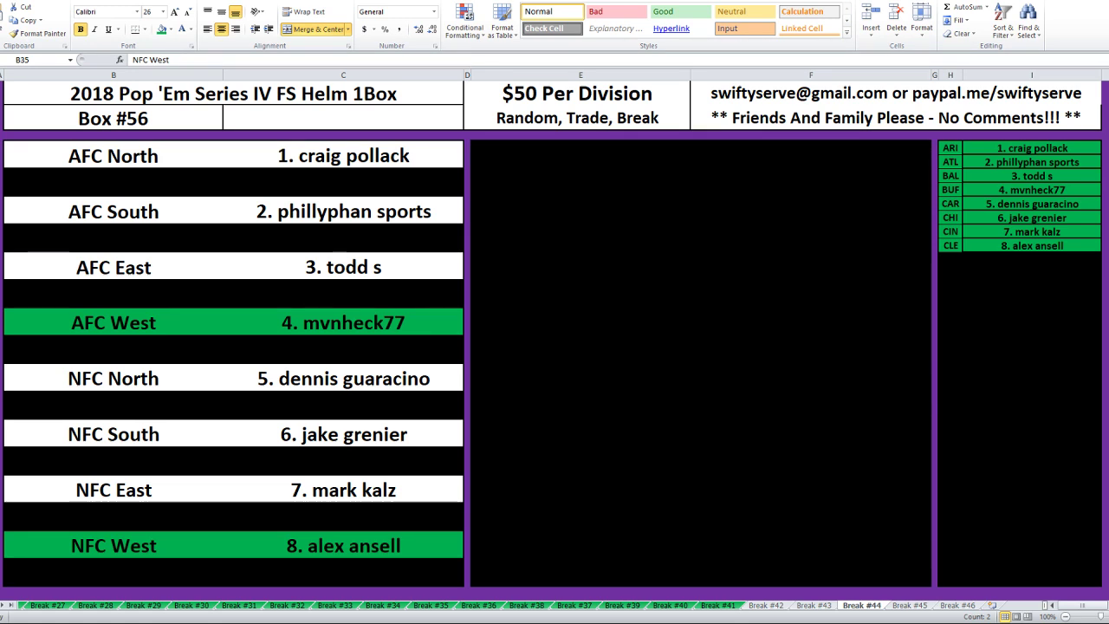
Fill the AFC East row B15:C15 green
drag(114, 260, 297, 268)
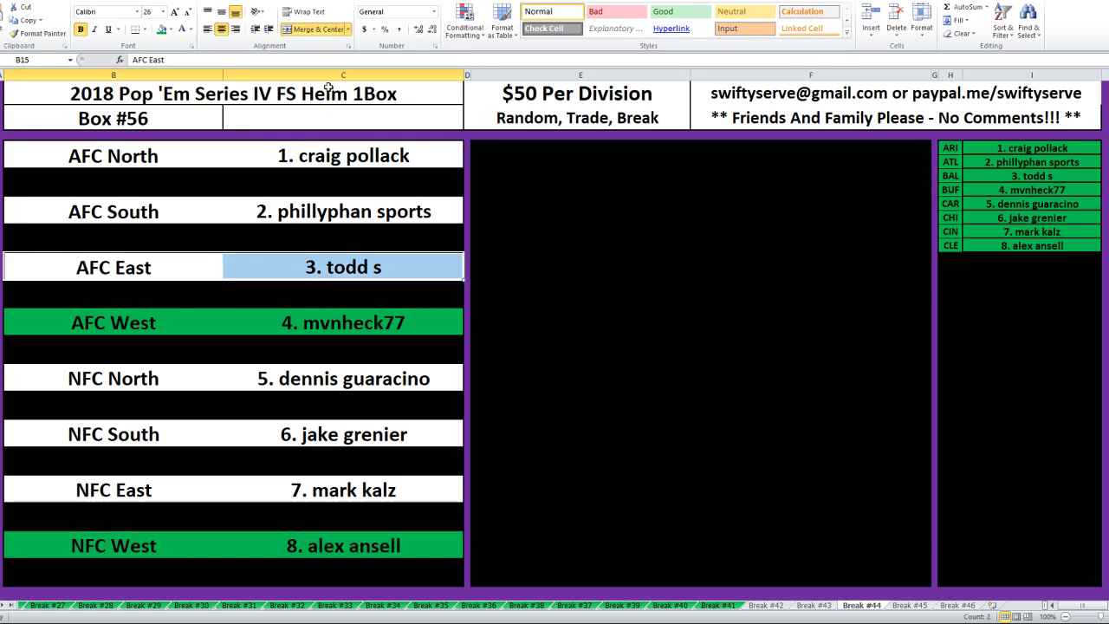
click(161, 28)
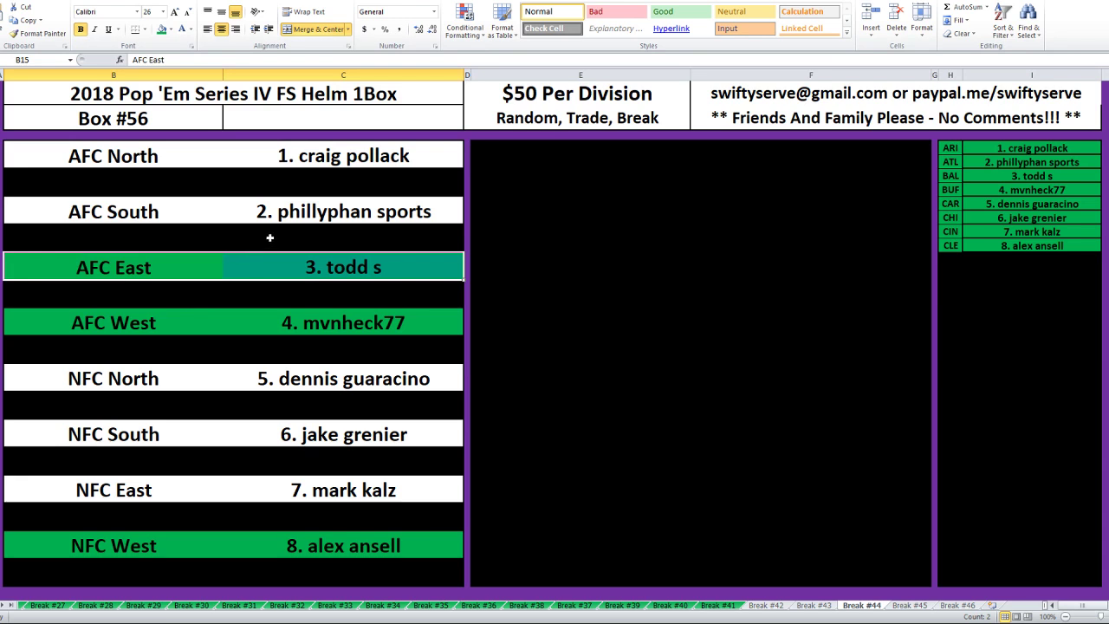
click(297, 210)
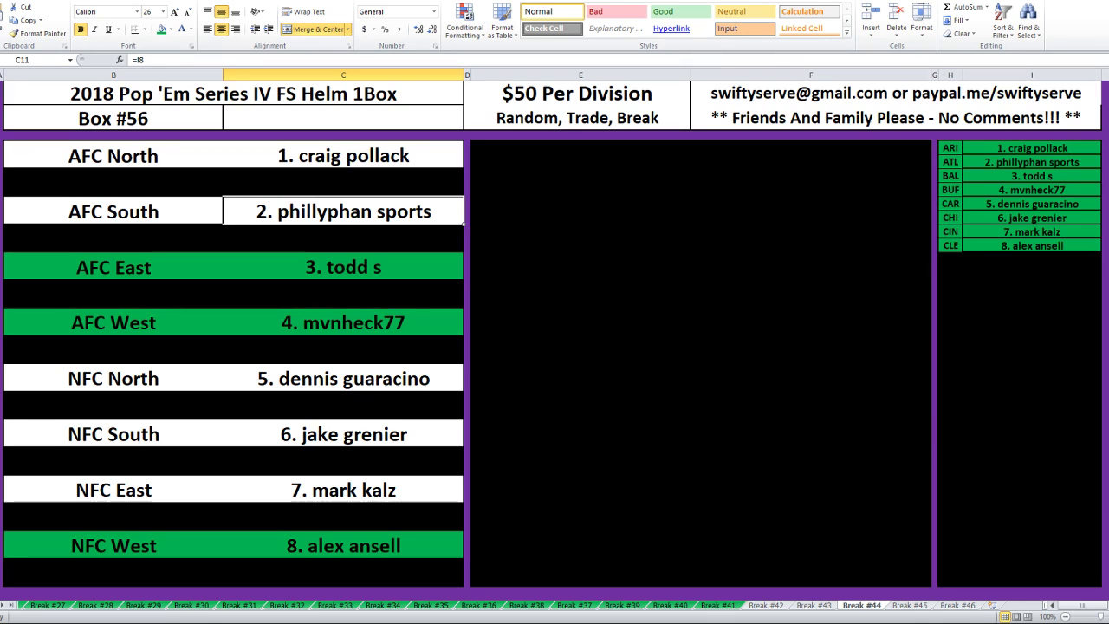
Swap the NFC East and NFC North owners, retyping both owners' names in capitals
click(419, 491)
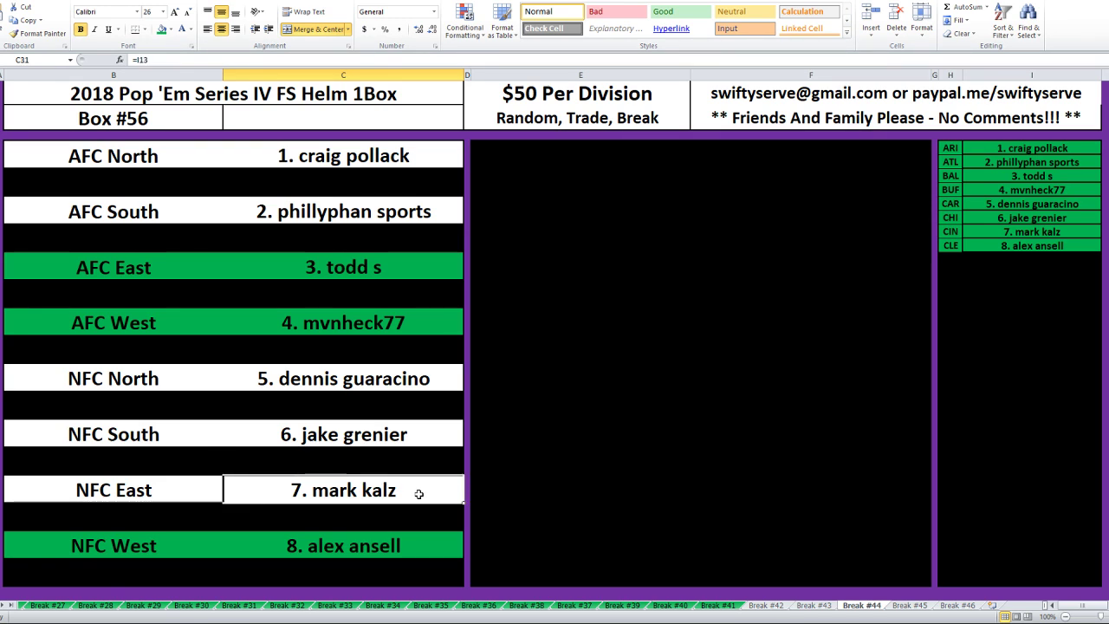
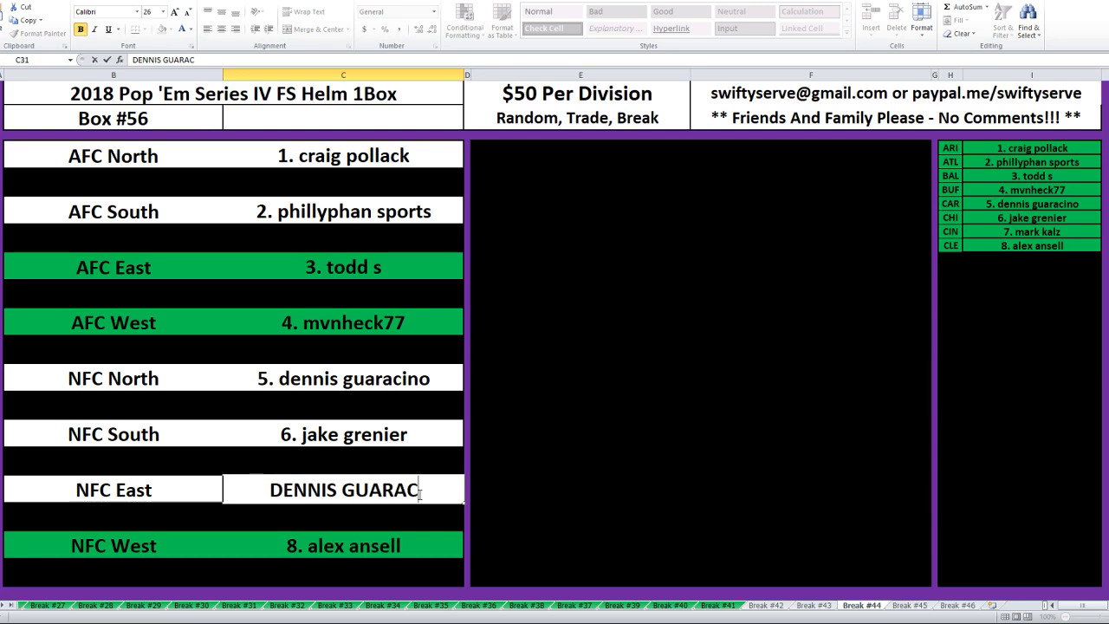
key(Return)
key(Up)
key(Up)
key(Up)
key(Up)
key(Up)
key(Up)
key(Up)
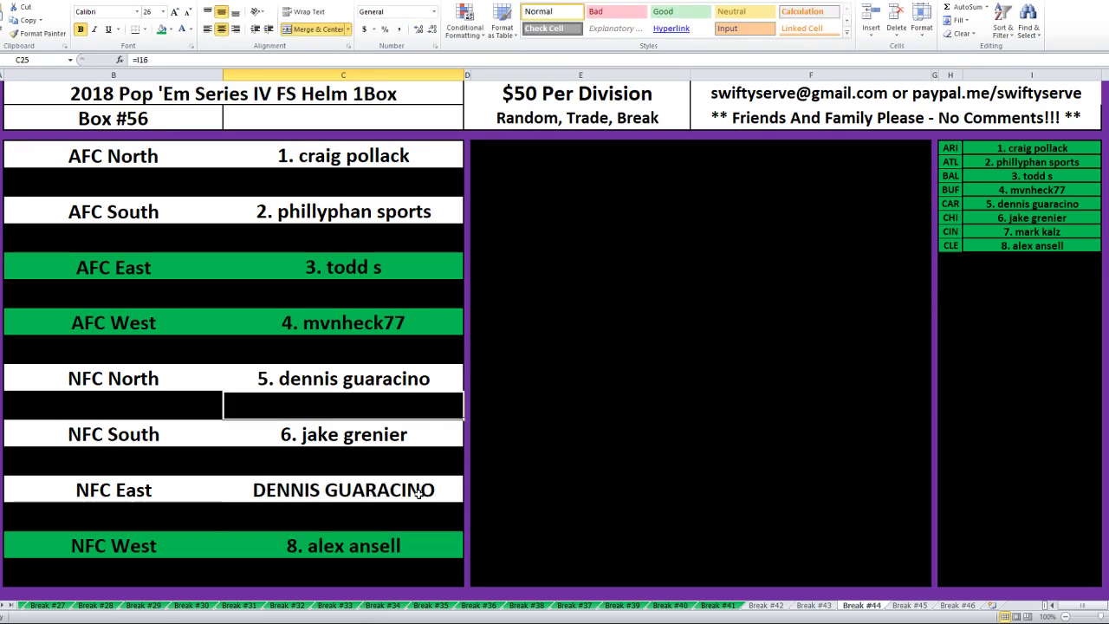
key(Up)
key(Up)
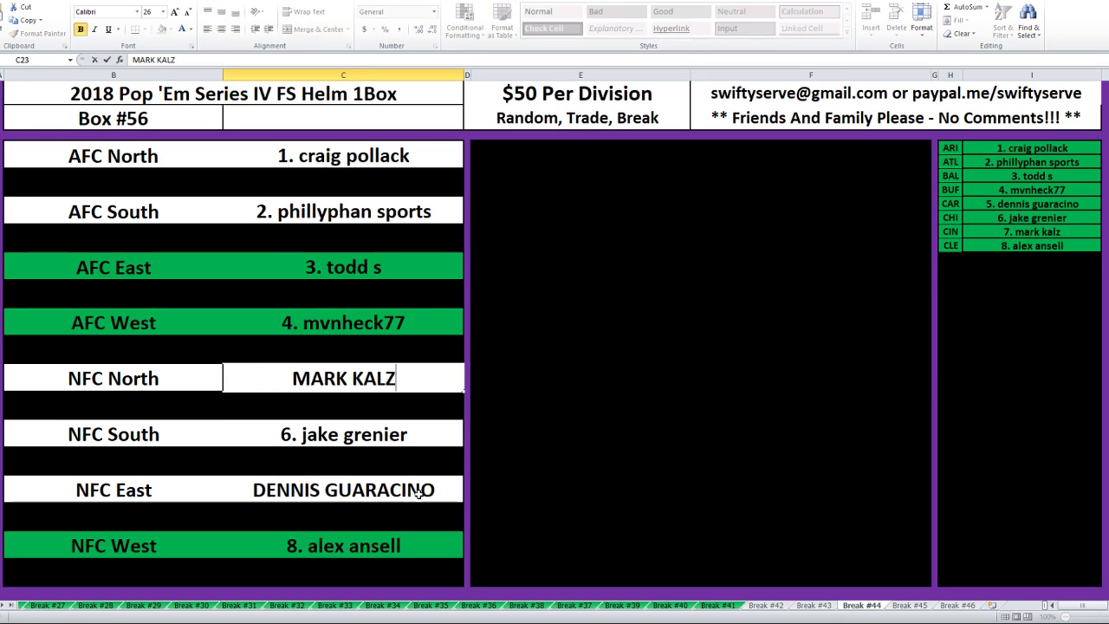
key(Return)
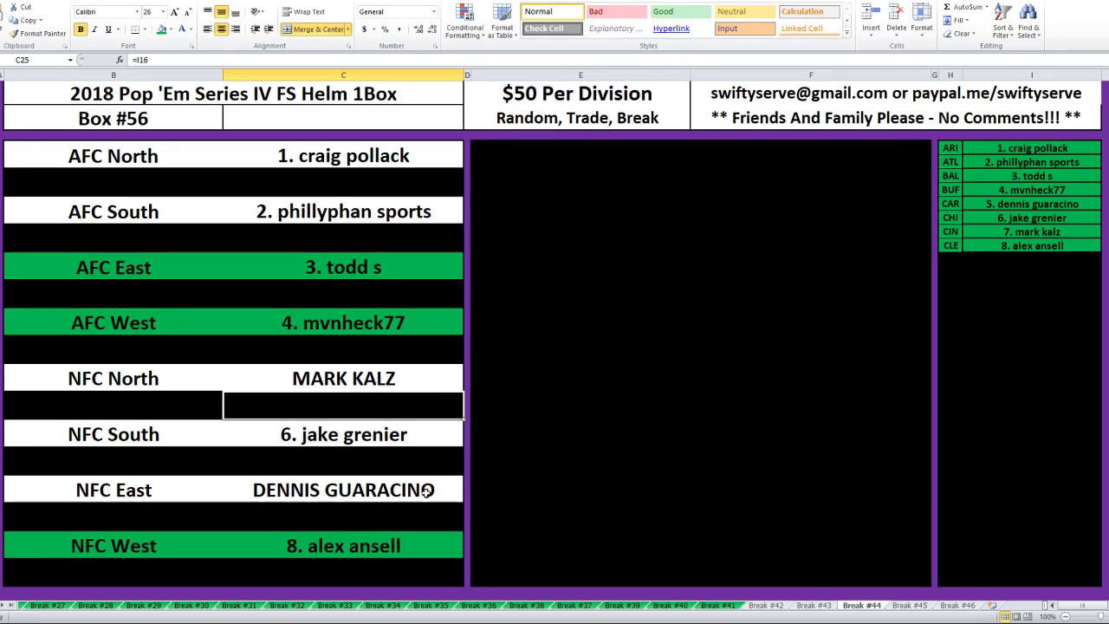
Fill the NFC North and NFC East rows green, then select the AFC North and AFC South rows
drag(111, 378, 286, 379)
ctrl+drag(164, 486, 286, 489)
click(161, 30)
drag(130, 143, 242, 181)
ctrl+drag(143, 206, 444, 214)
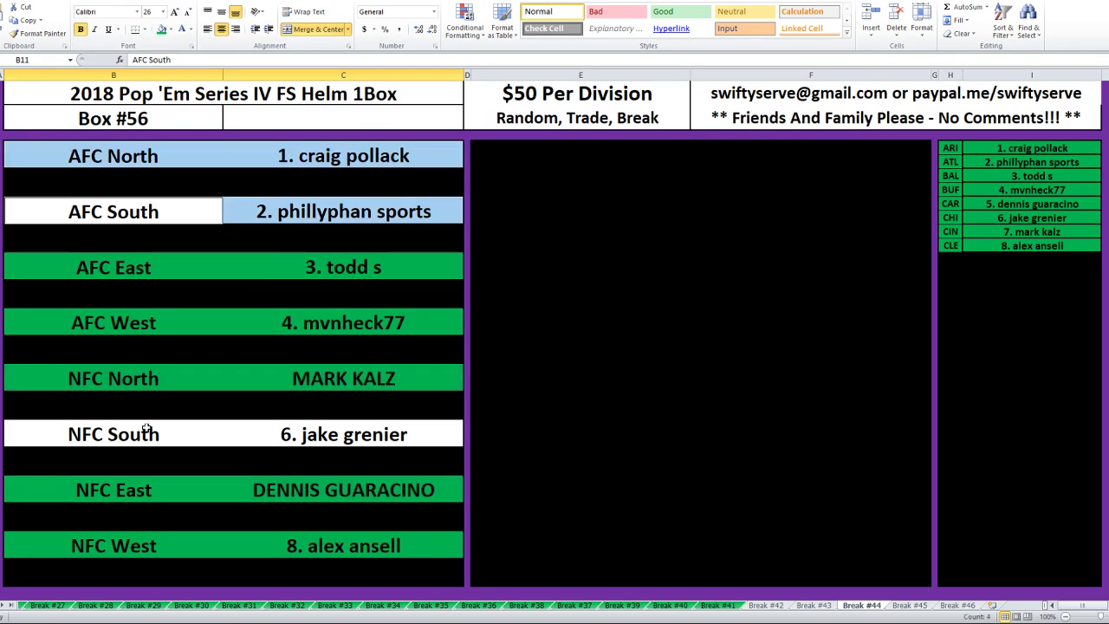
Add the NFC South row and fill AFC North, AFC South and NFC South green
ctrl+drag(147, 428, 368, 445)
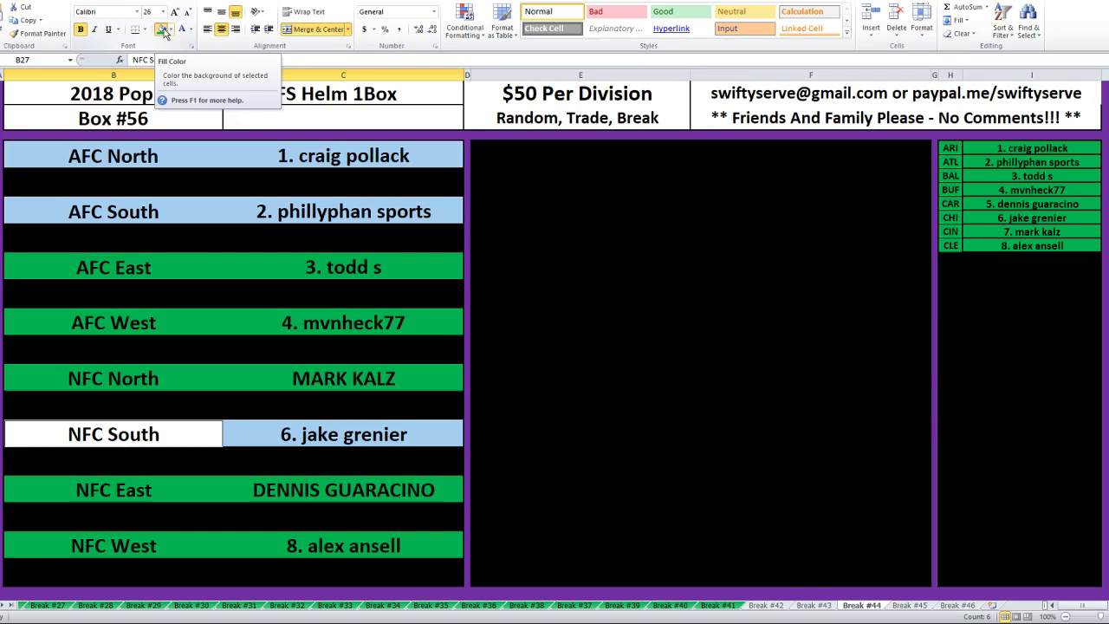
click(161, 29)
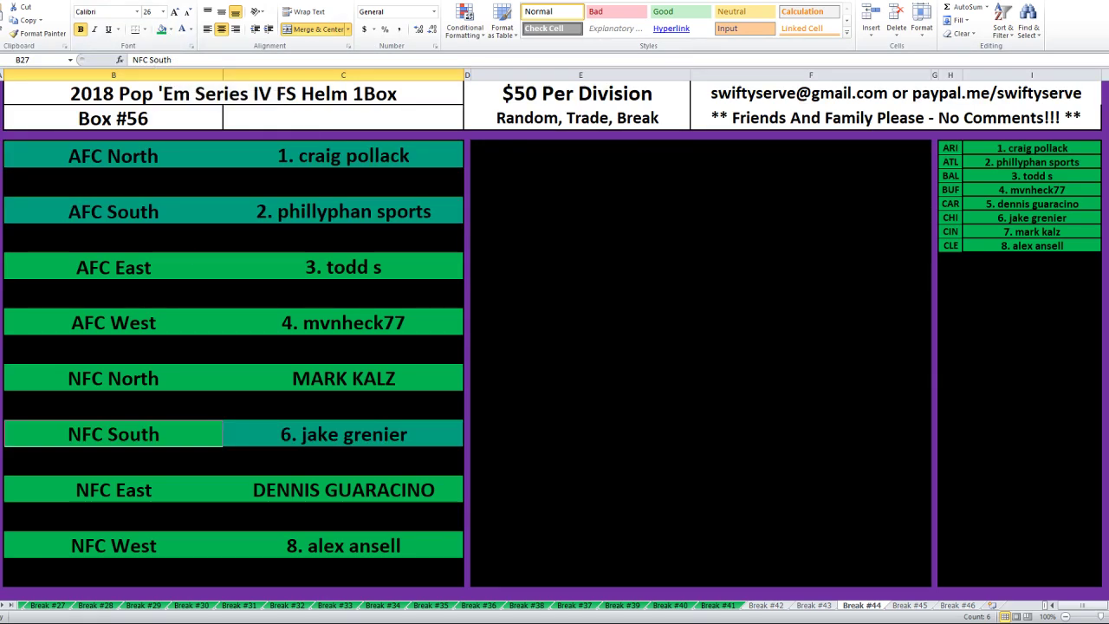
click(367, 118)
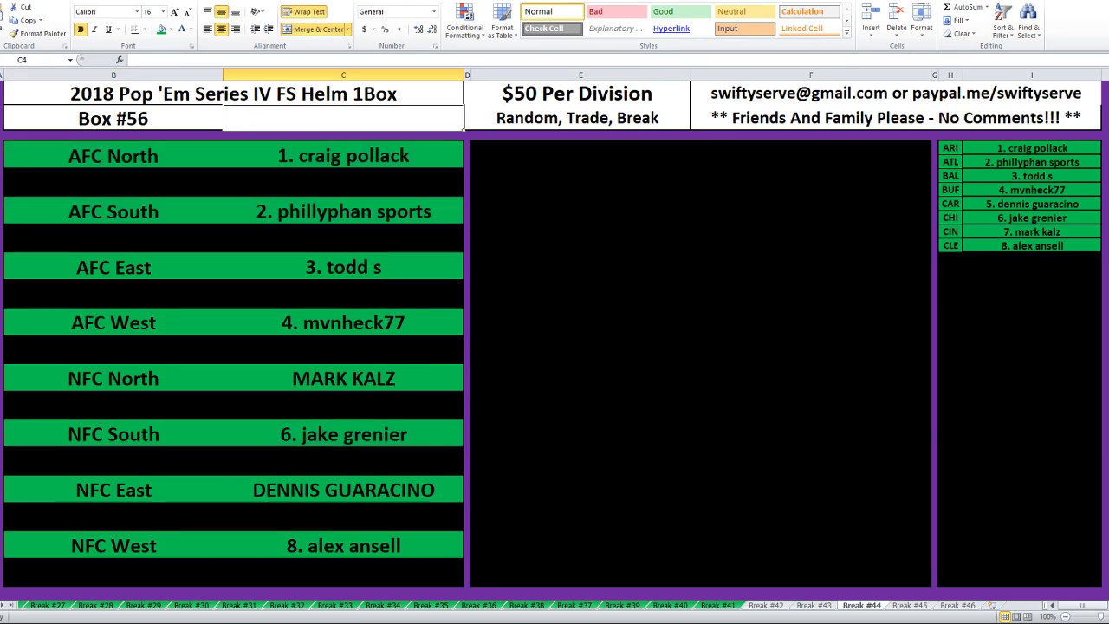